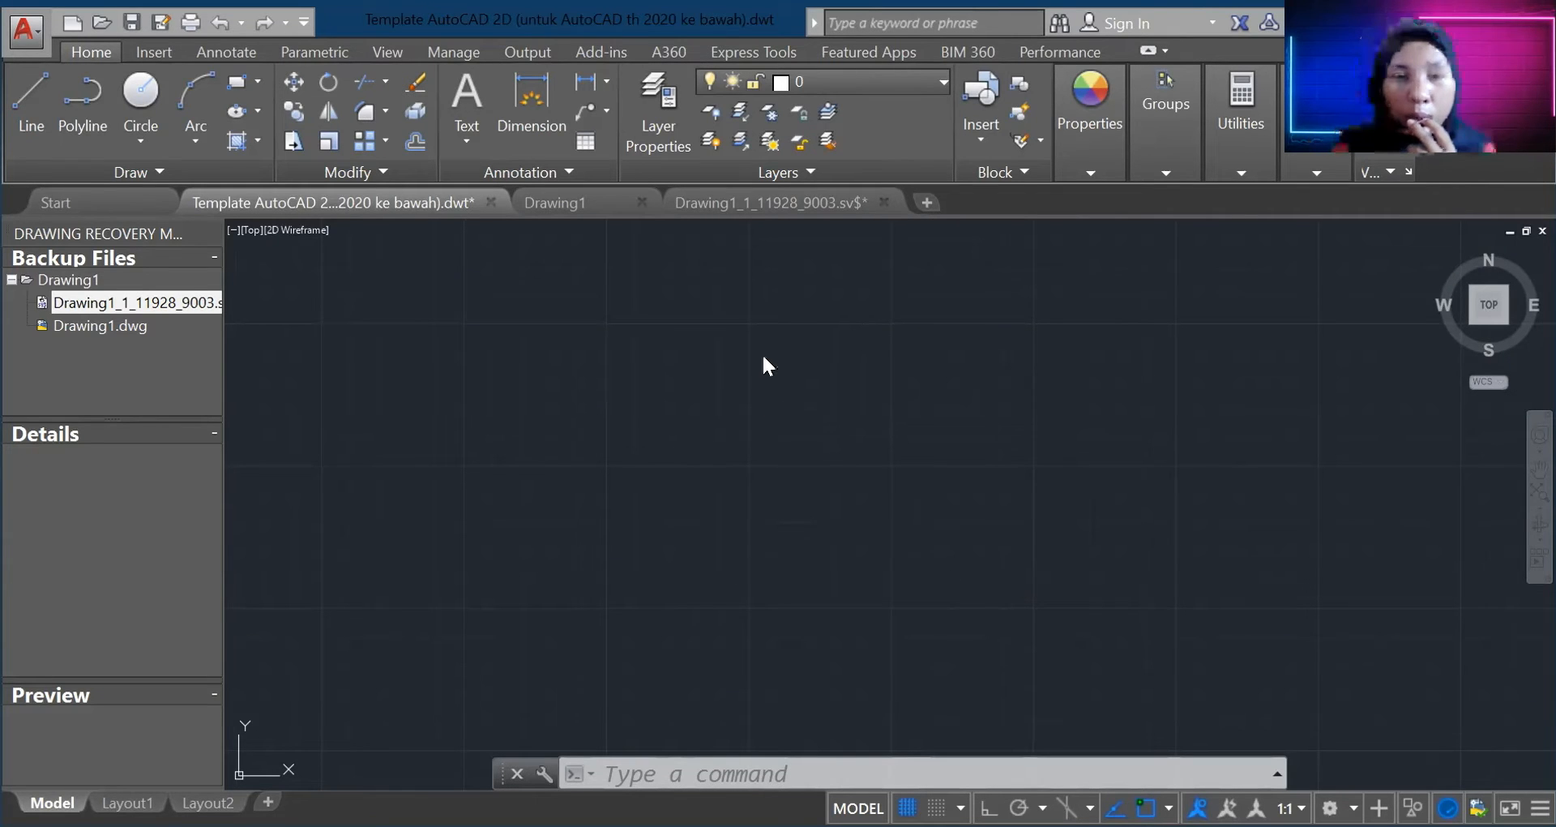
# Step: Configure the drawing units to decimal length with 0.00 precision and centimeters as the insertion scale
pyautogui.click(782, 383)
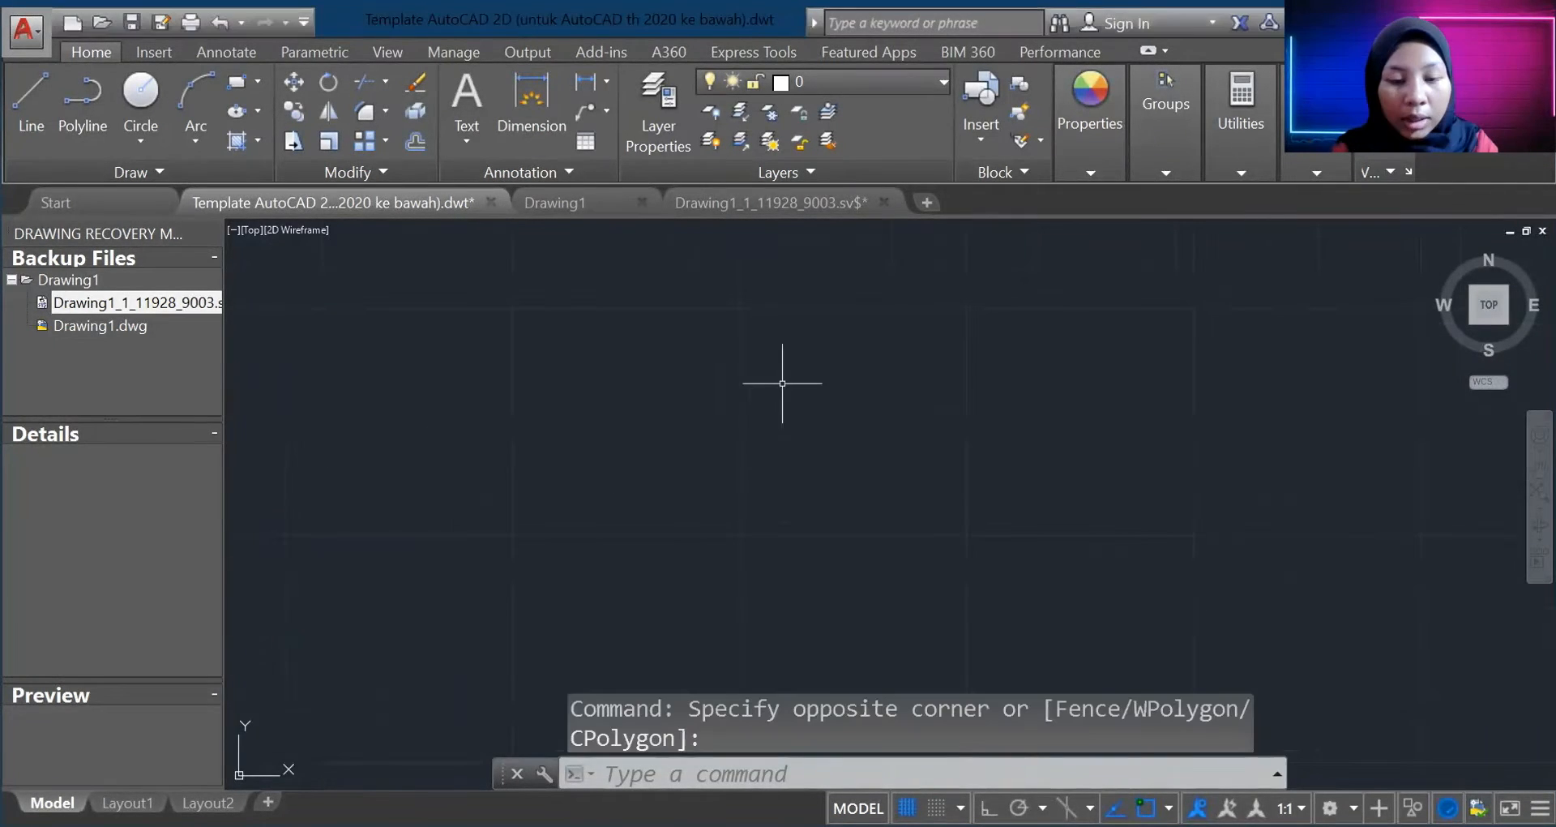
pyautogui.write('units')
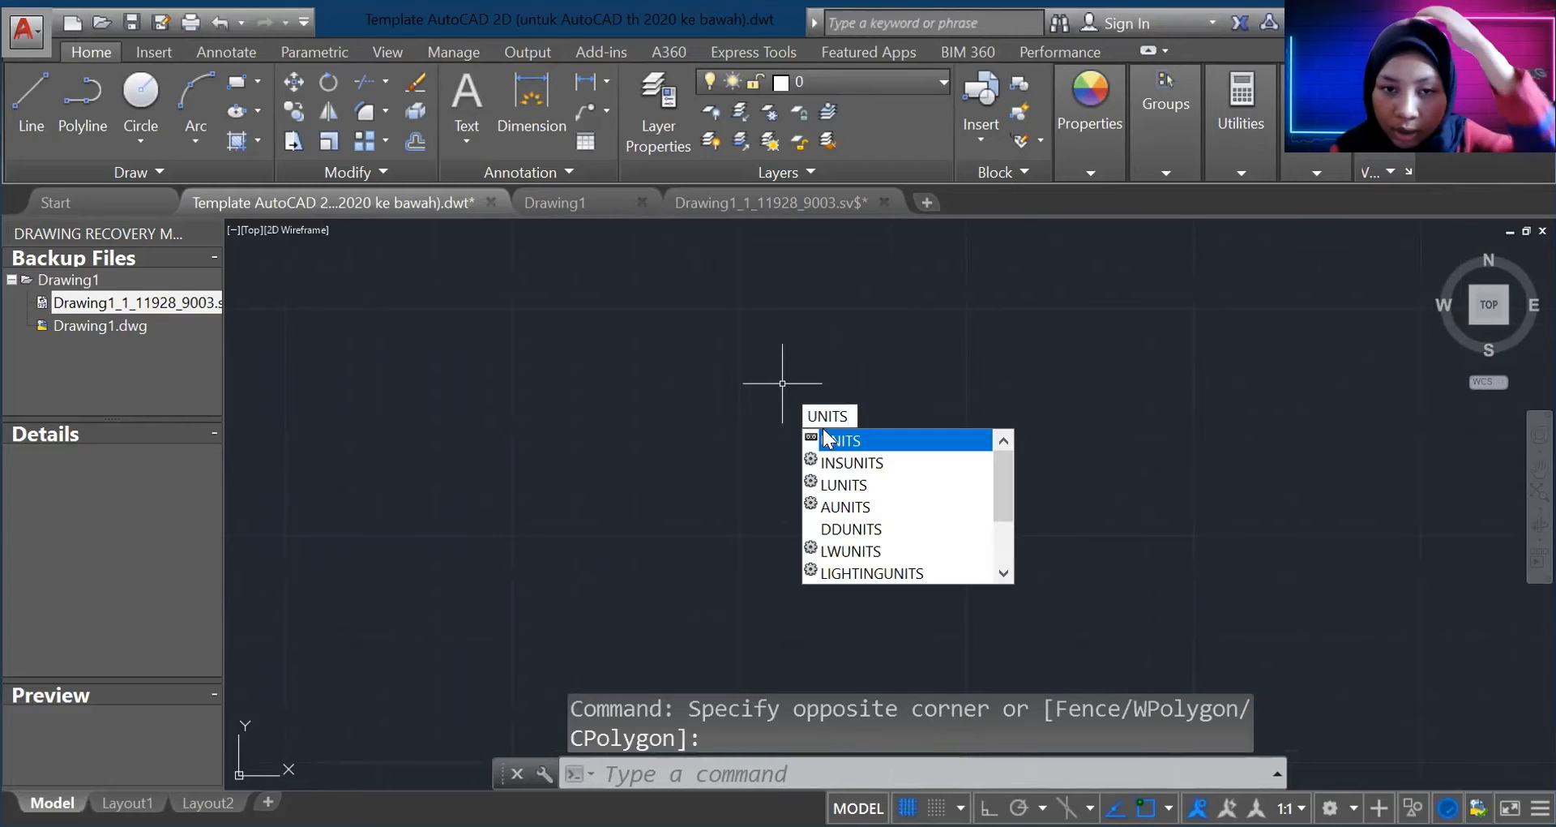
pyautogui.press('Return')
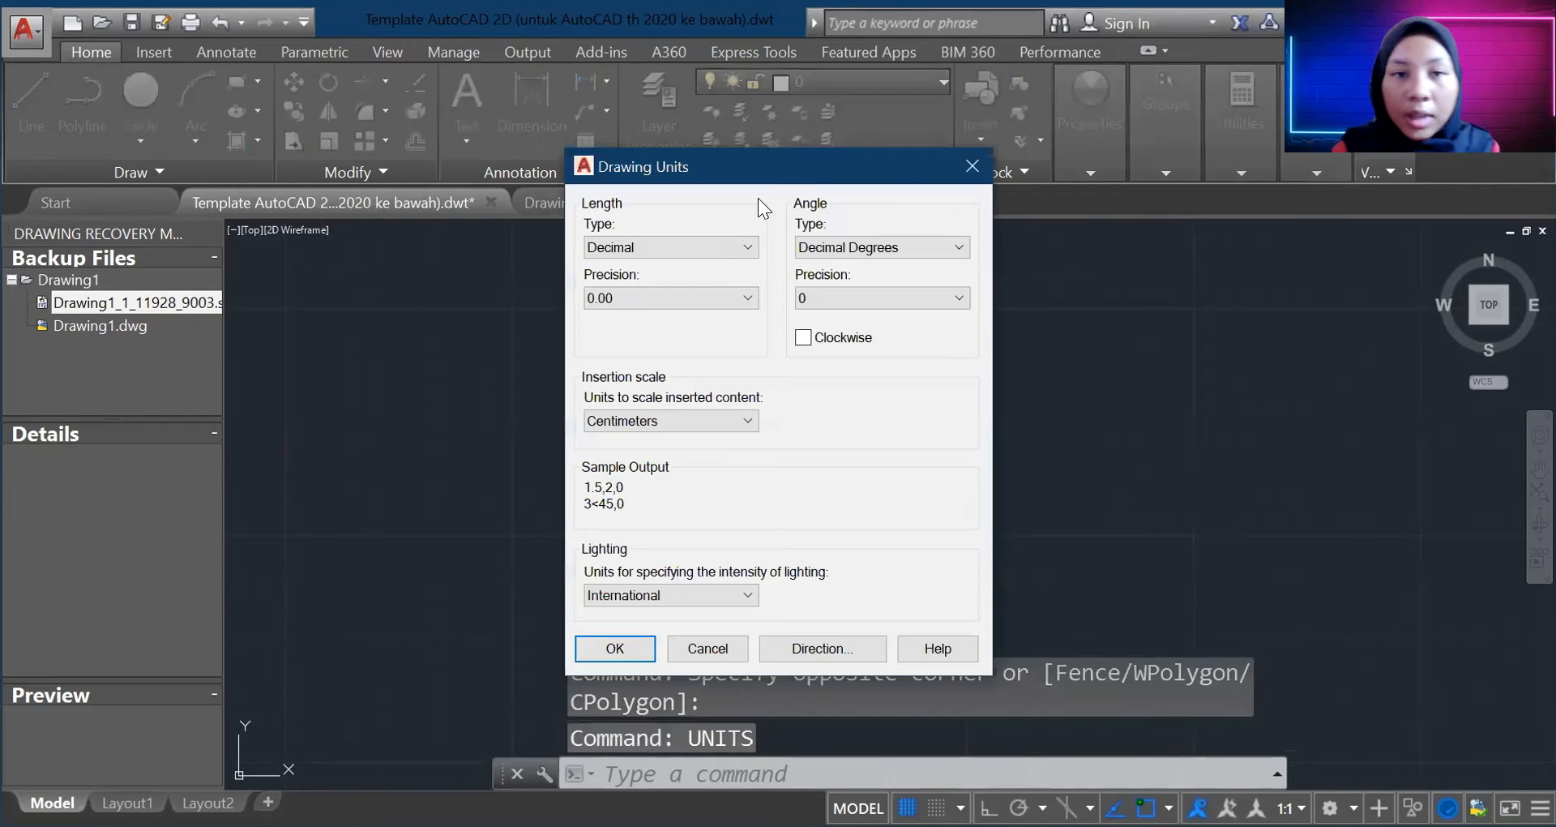
pyautogui.click(718, 247)
pyautogui.click(712, 282)
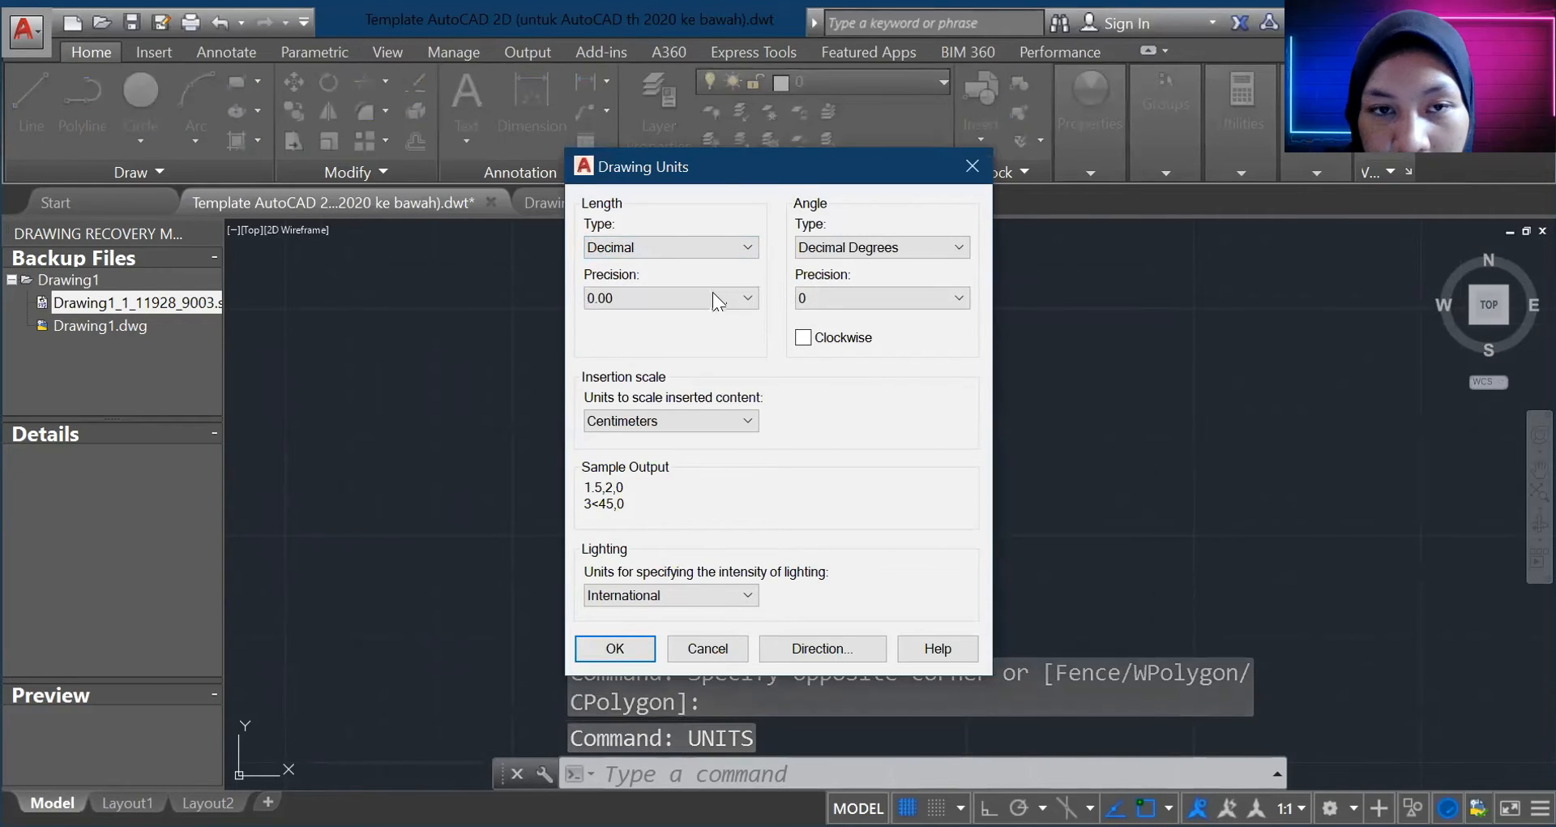
pyautogui.click(712, 296)
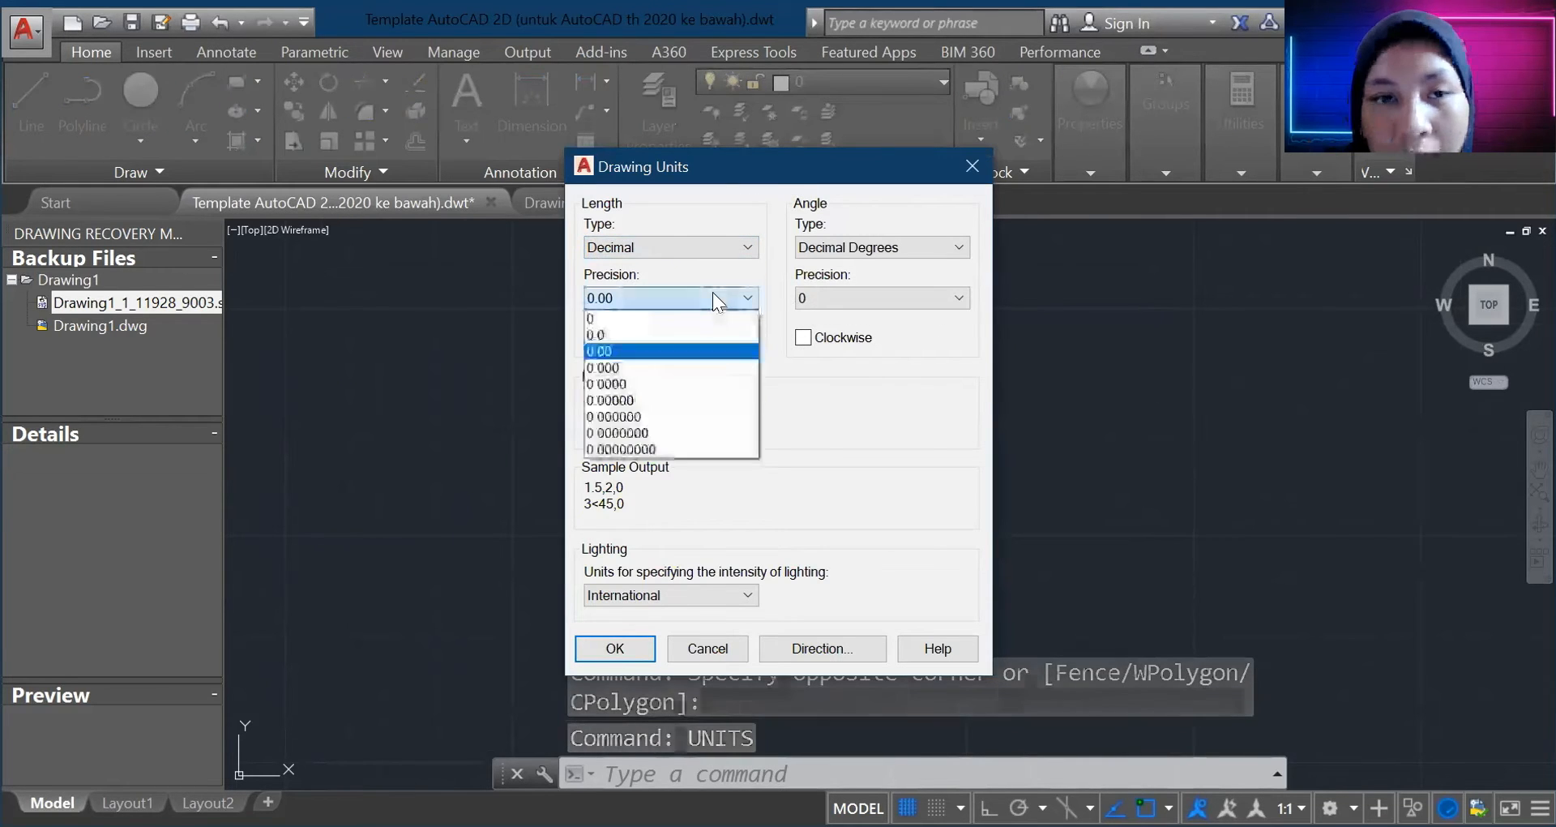
pyautogui.click(687, 352)
pyautogui.click(667, 417)
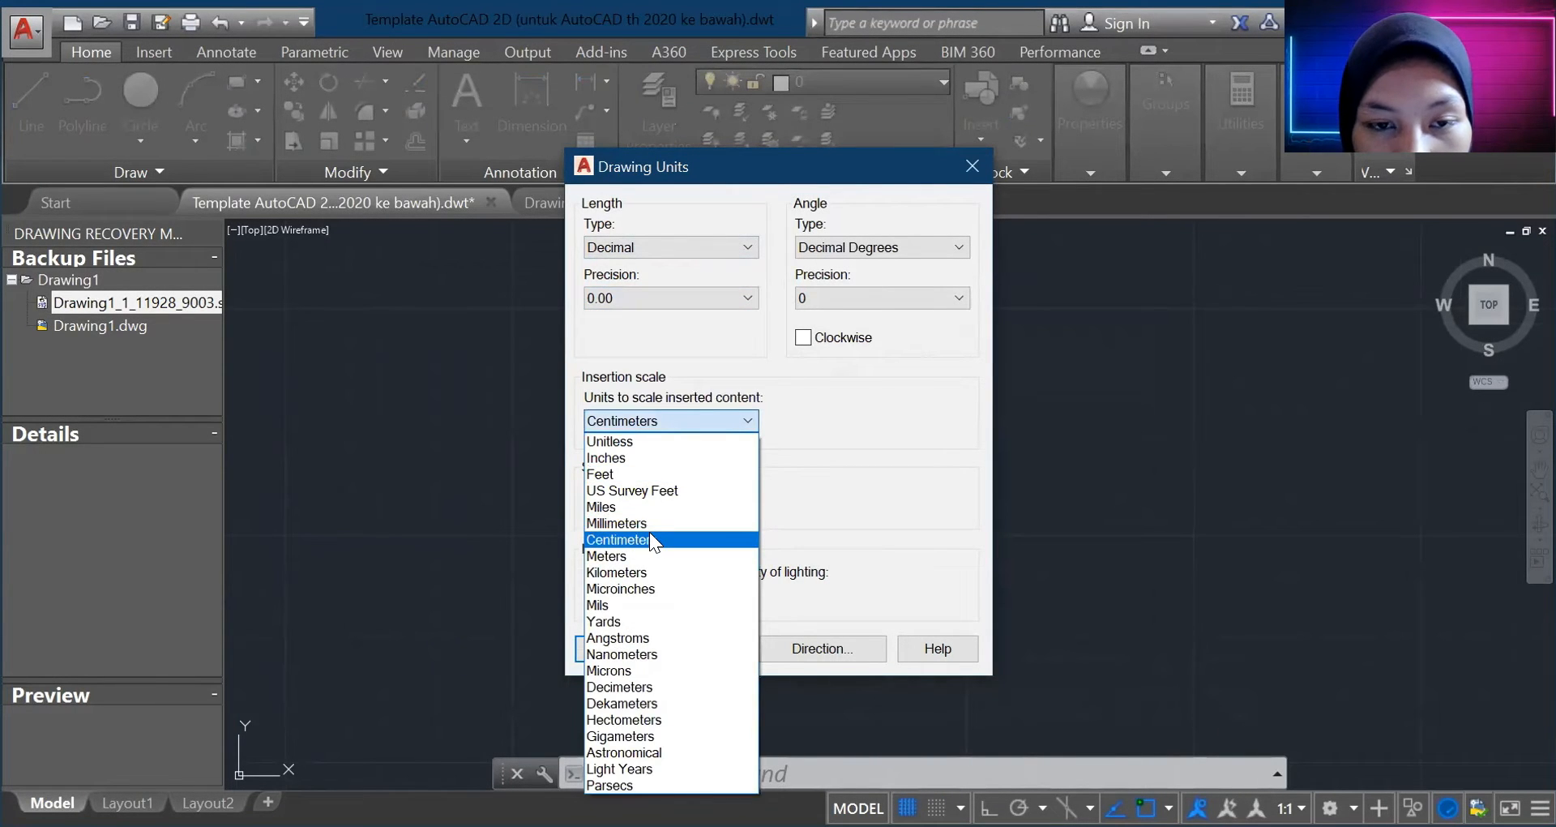
pyautogui.click(649, 538)
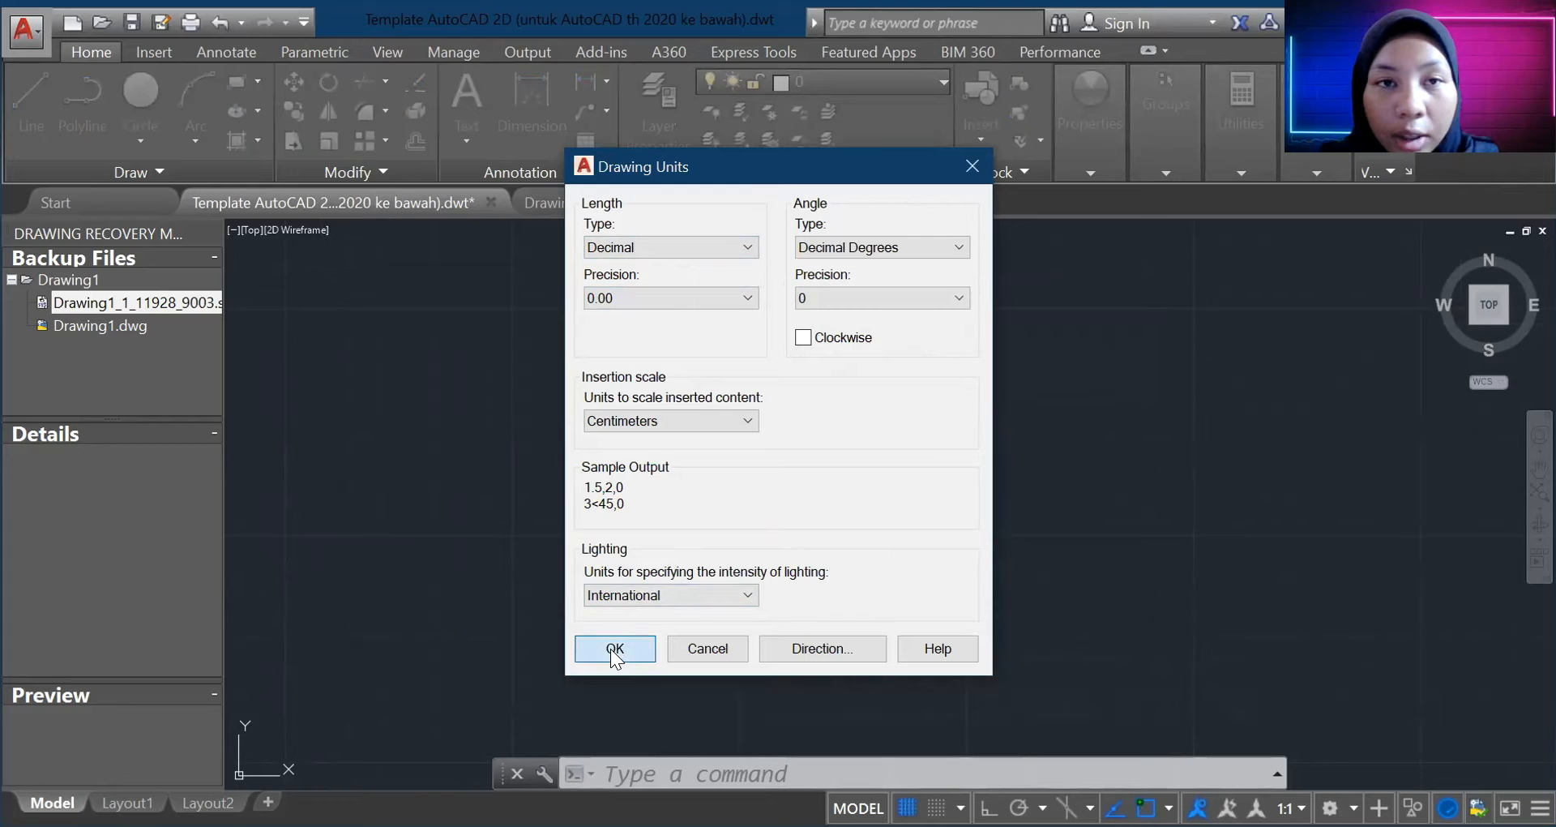
pyautogui.click(619, 649)
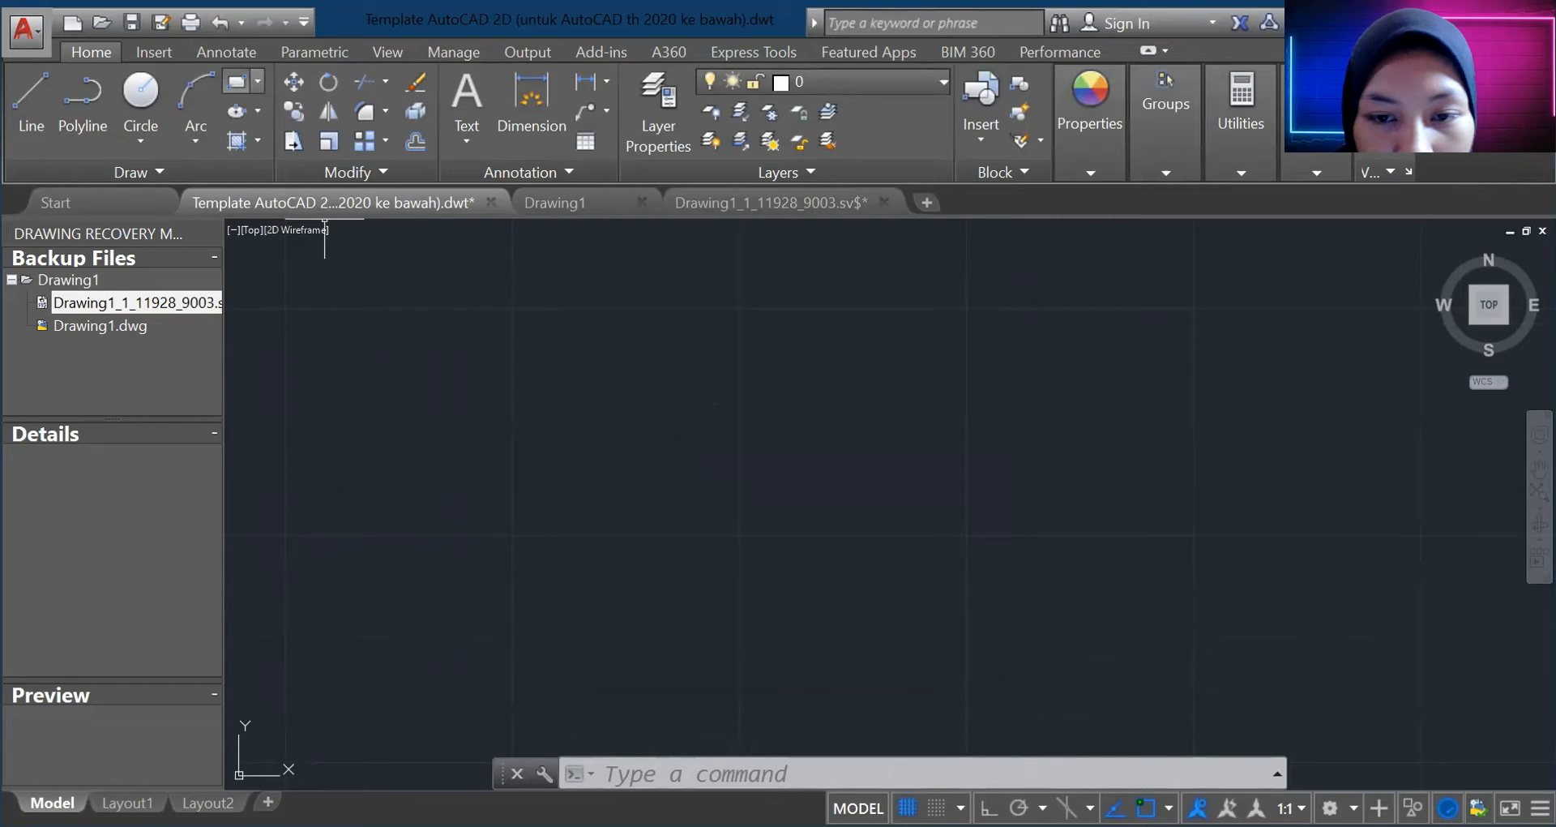
# Step: Draw a tall, narrow vertical rectangle 0.5 wide and 18 high in the empty drawing
pyautogui.click(563, 306)
pyautogui.write('0.5')
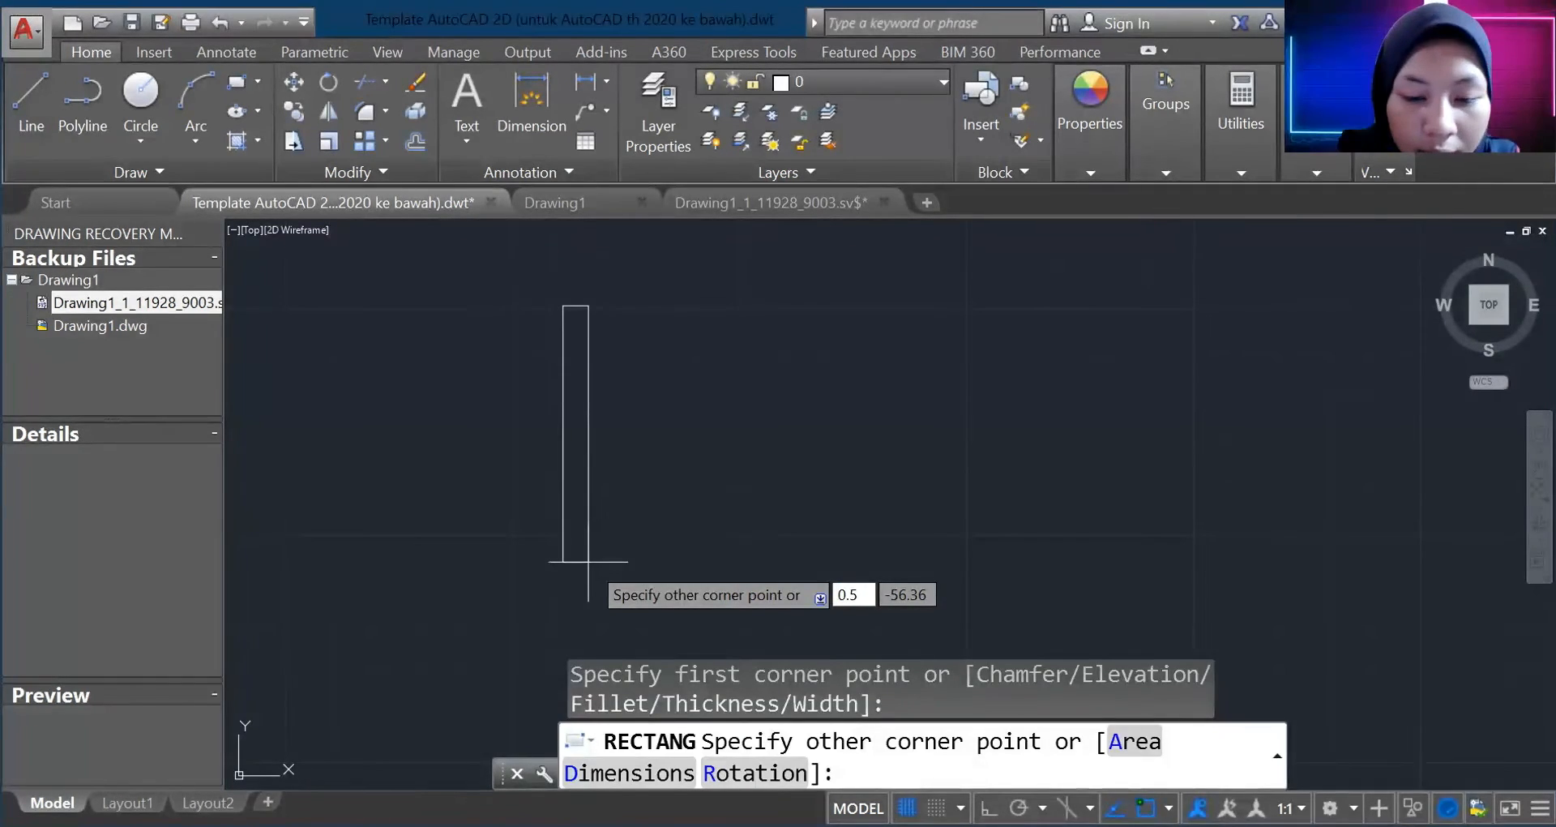
pyautogui.press('Tab')
pyautogui.write('18')
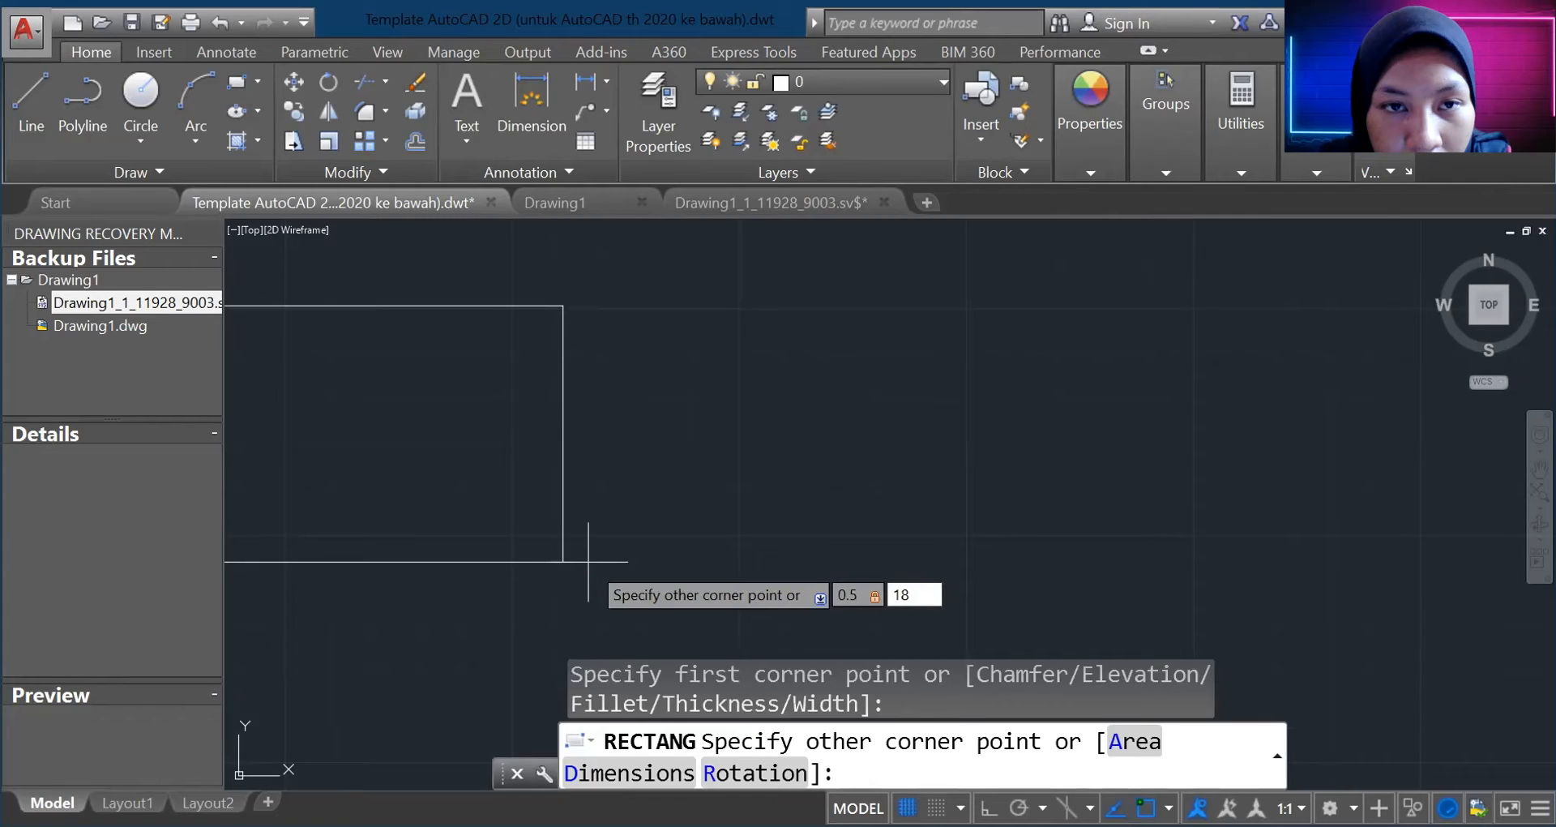
pyautogui.press('Return')
# Step: Draw a horizontal rectangle 10 wide and 0.5 high to the right of the tall rectangle
pyautogui.scroll(6, 577, 217)
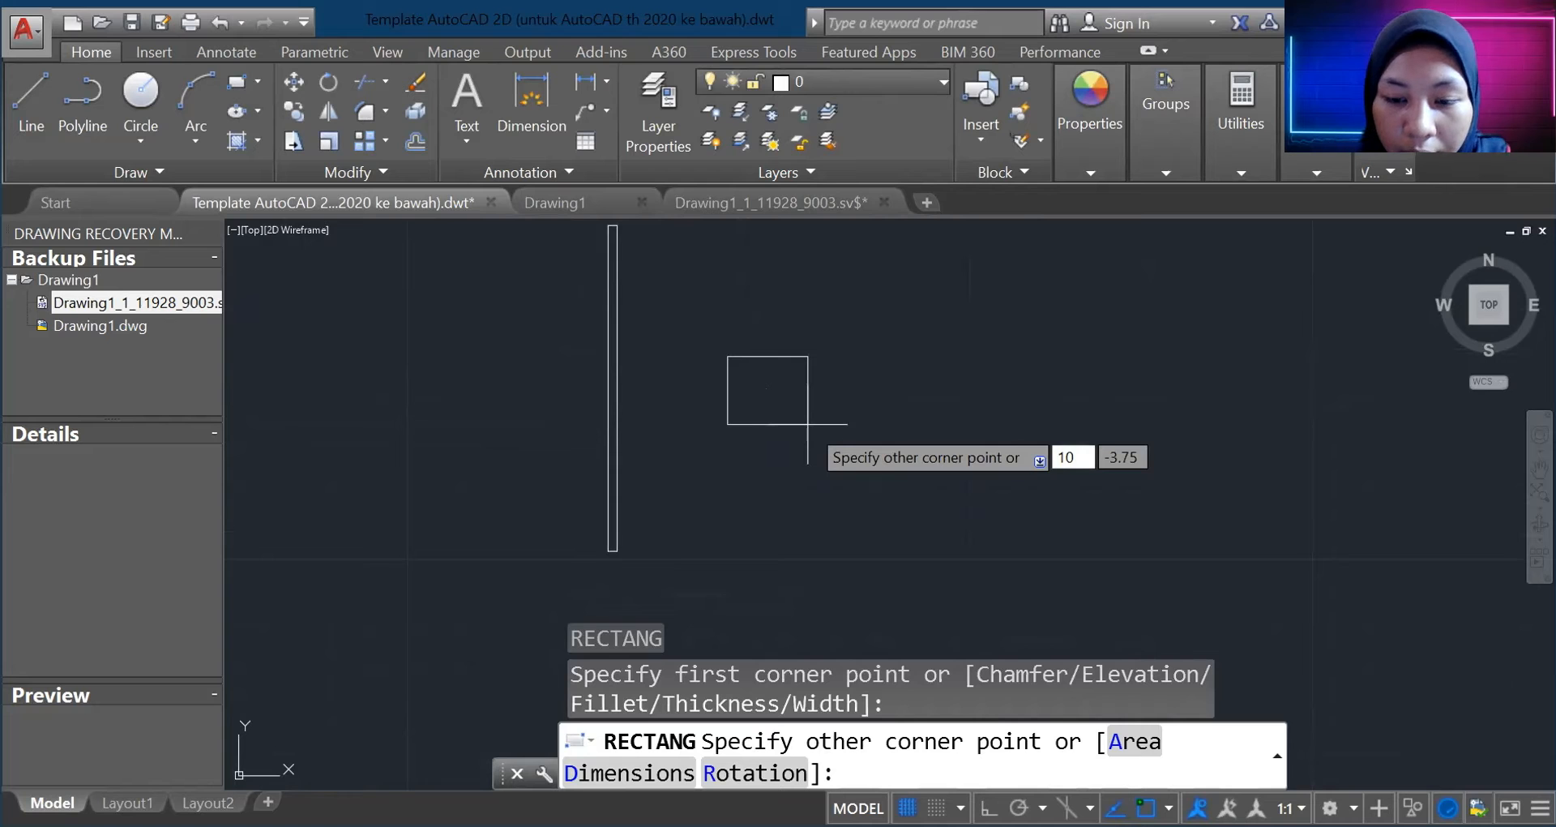
pyautogui.press('Tab')
pyautogui.write('0.5')
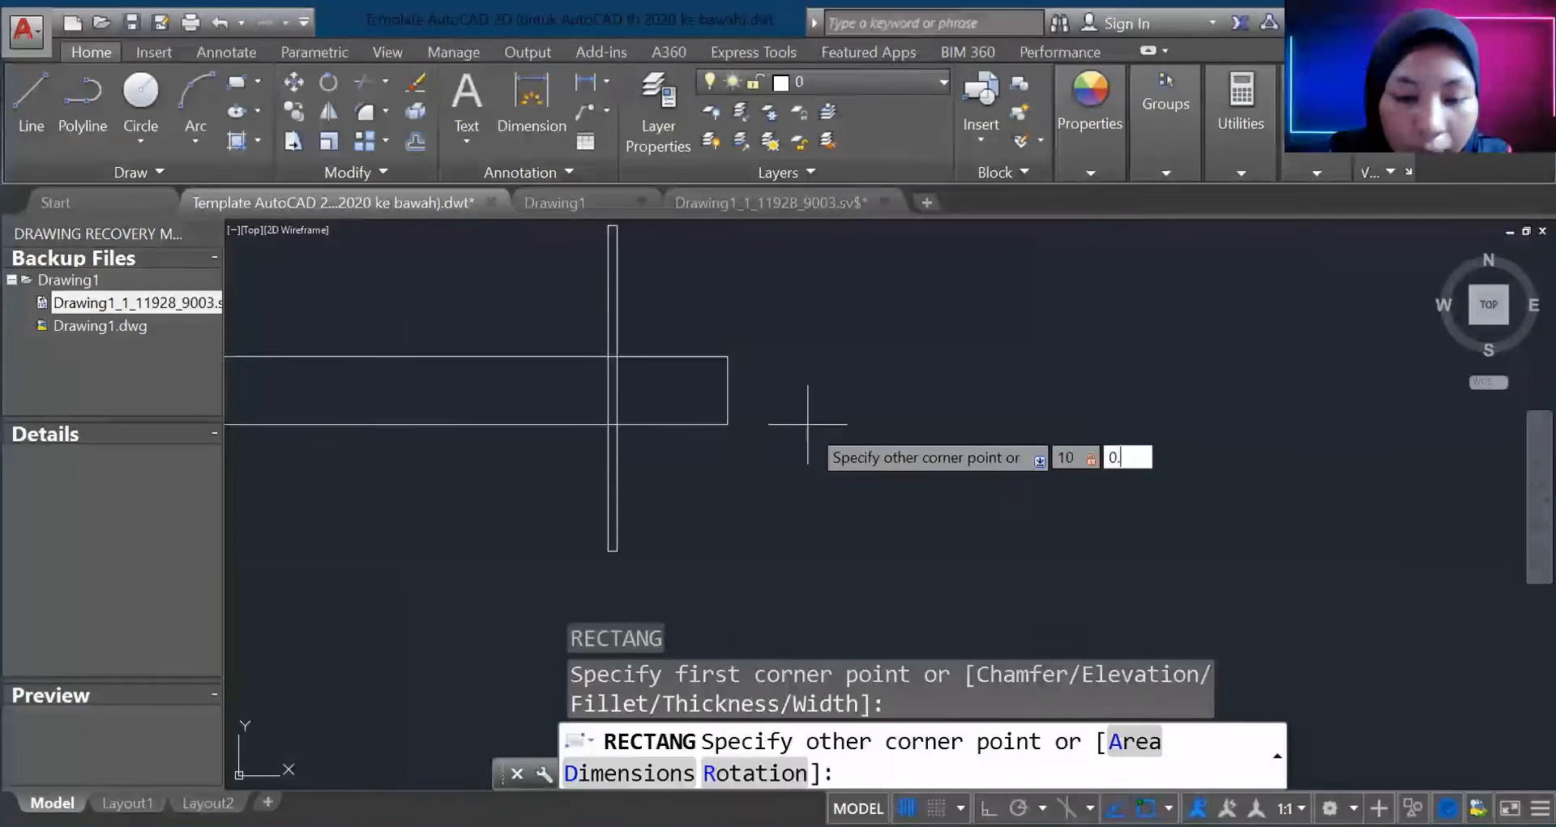
pyautogui.press('Return')
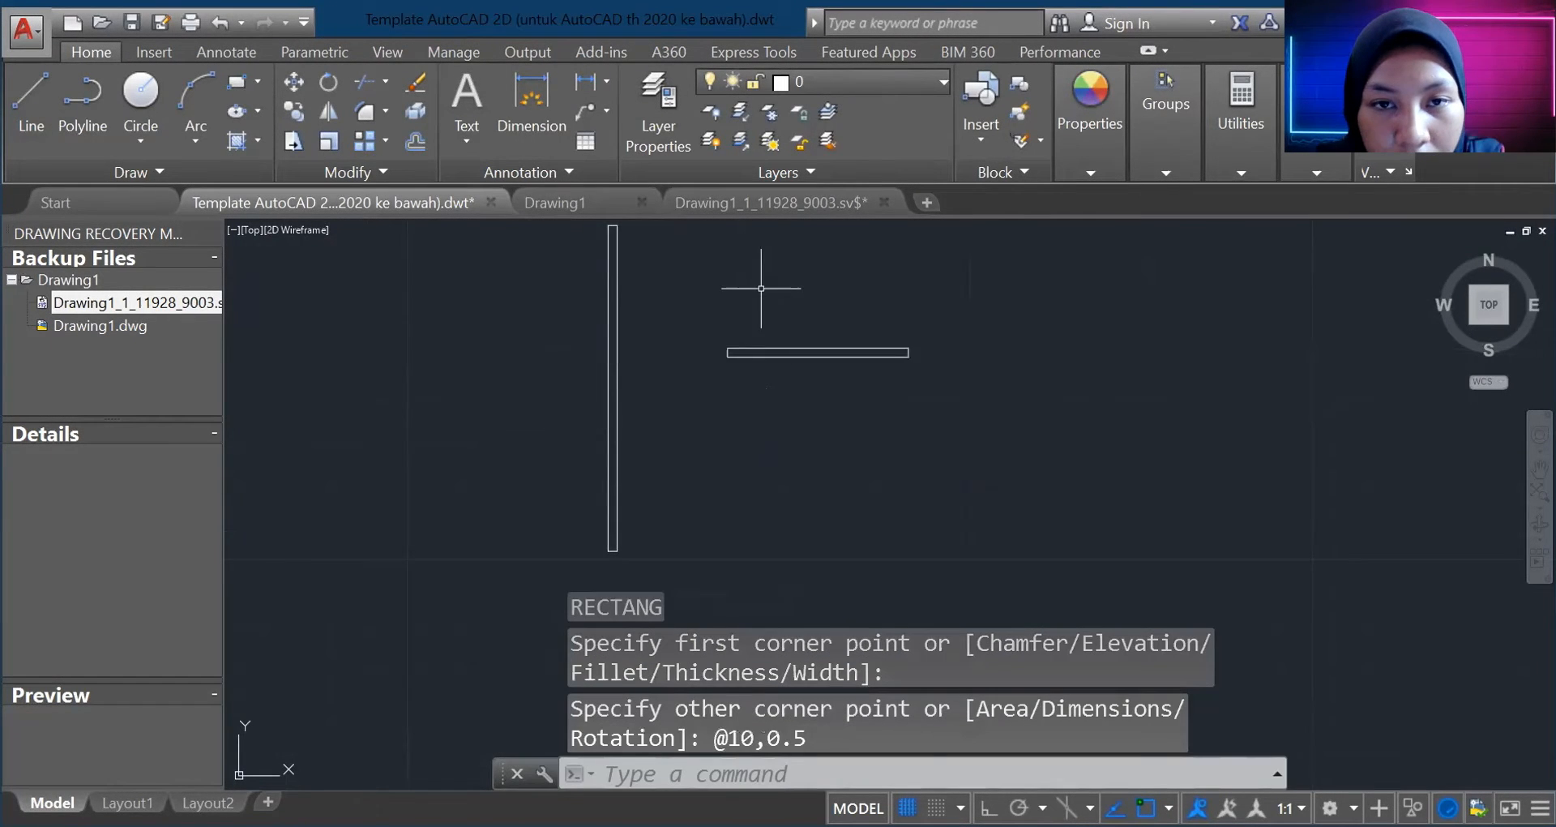
# Step: Draw a small rectangle 0.6 wide and 1 high just above the left end of the horizontal bar
pyautogui.scroll(4, 753, 307)
pyautogui.scroll(2, 640, 438)
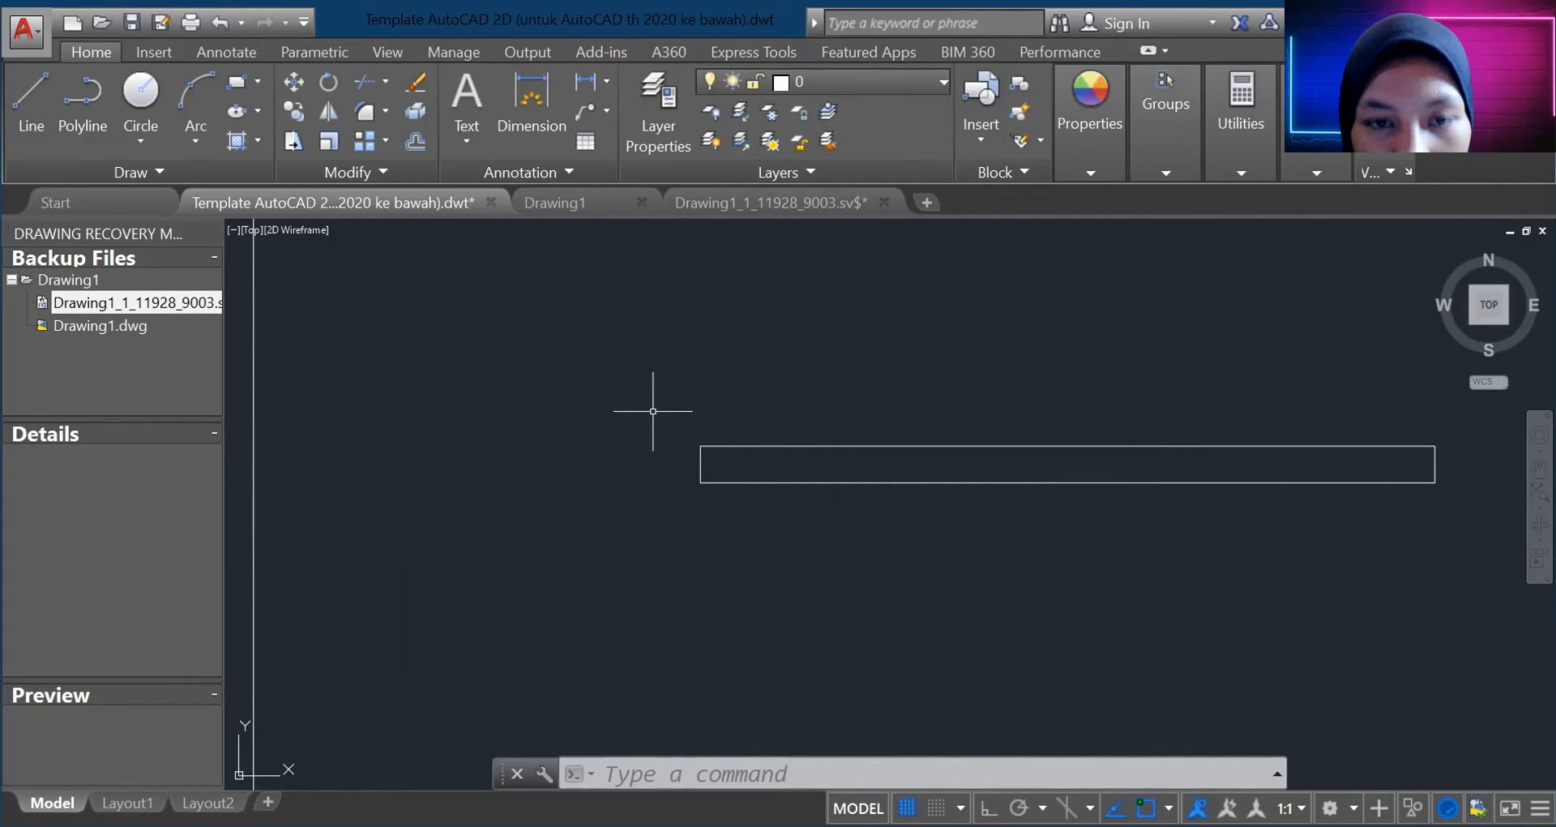
pyautogui.write('rec')
pyautogui.press('Return')
pyautogui.click(699, 414)
pyautogui.write('0.6')
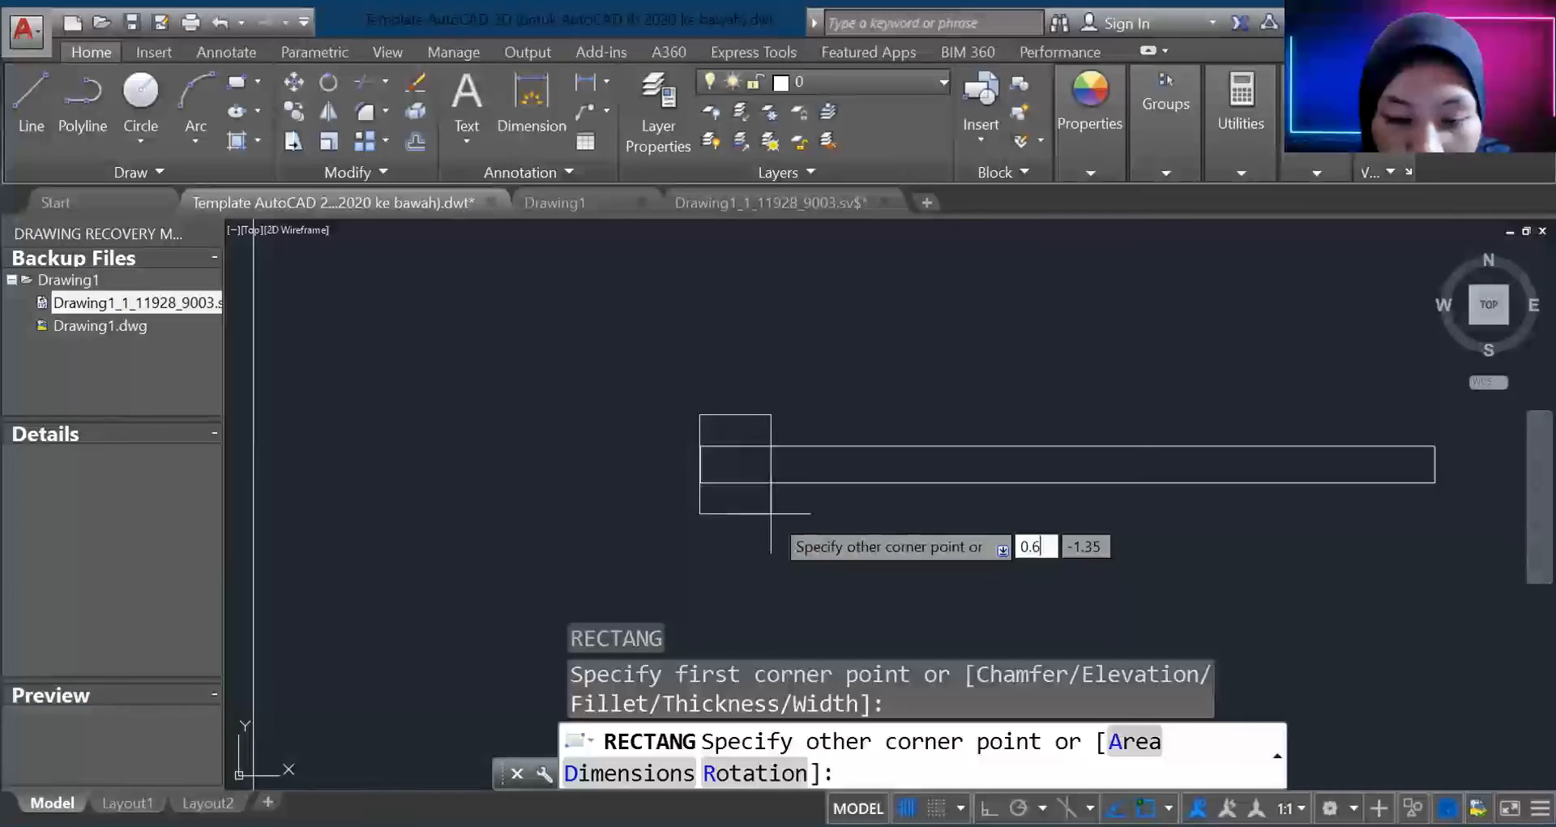
pyautogui.press('Tab')
pyautogui.write('1')
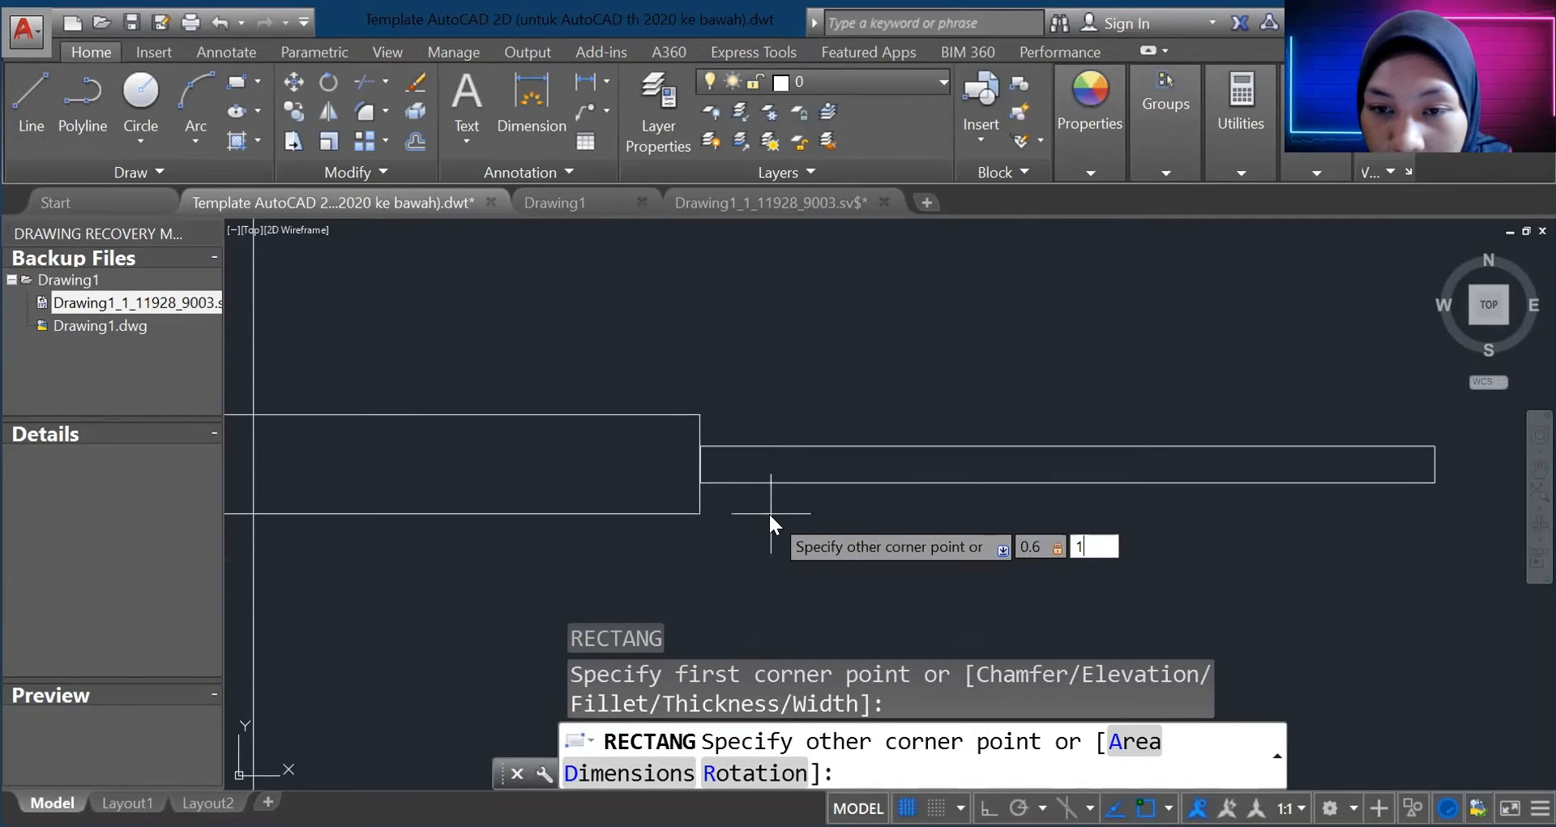
pyautogui.press('Return')
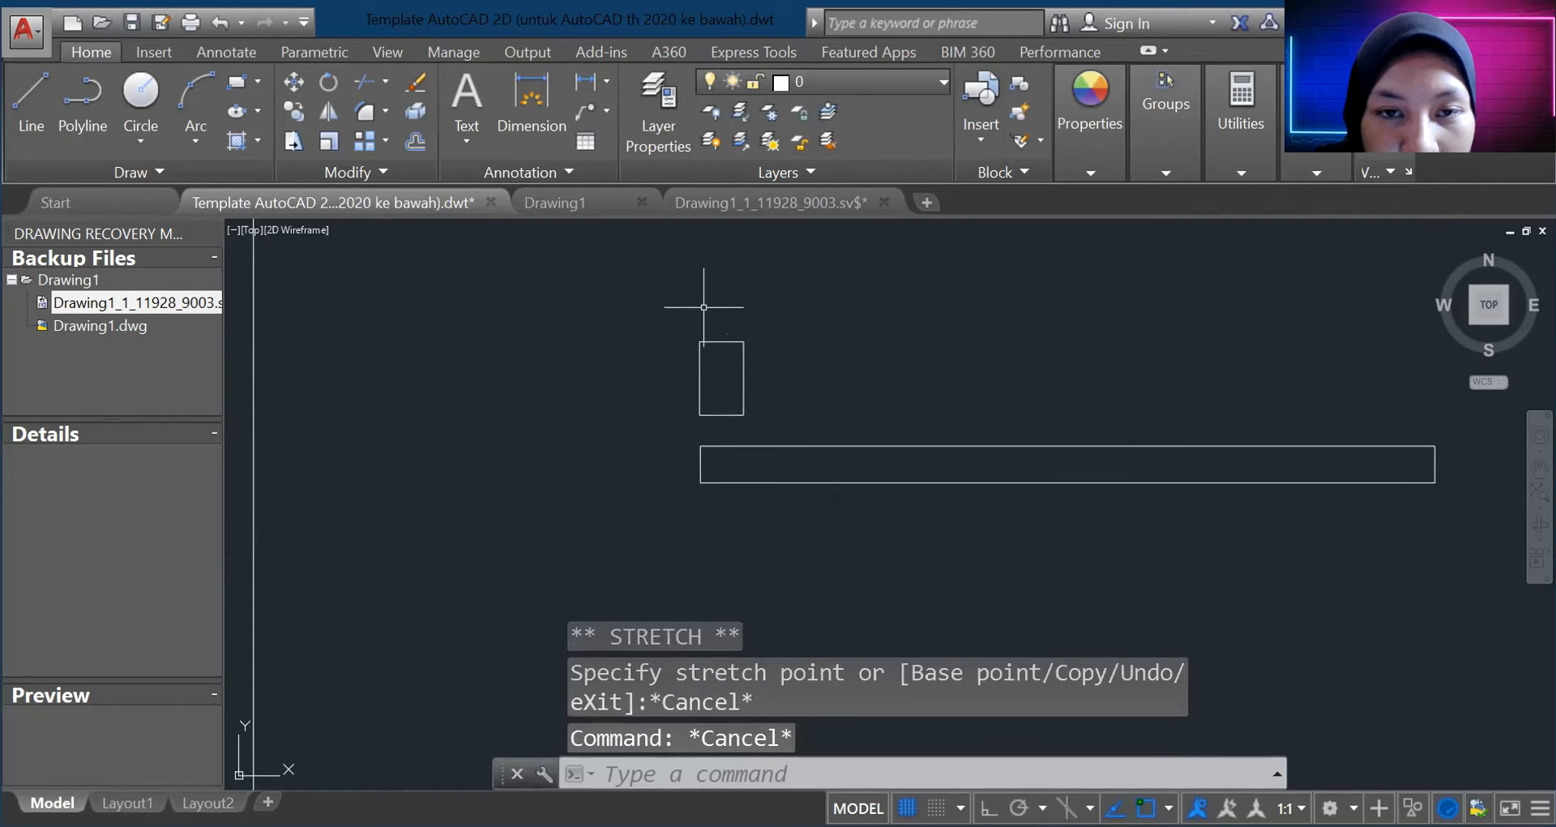
# Step: Draw a shallow three-point arc between the small rectangle's top corners, bulging down into the rectangle
pyautogui.scroll(6, 703, 307)
pyautogui.scroll(-4, 784, 606)
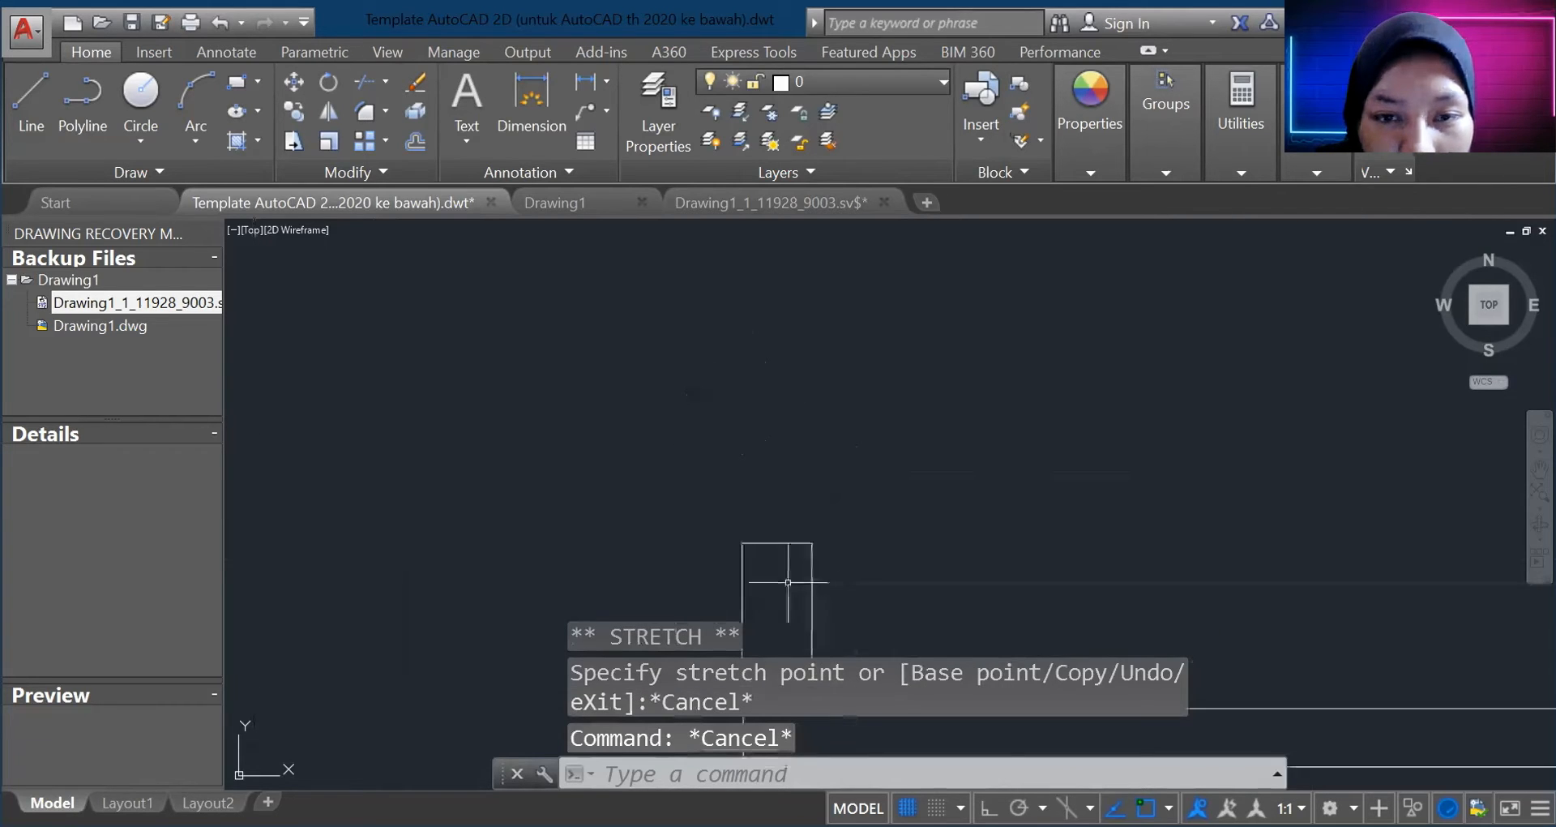
pyautogui.scroll(4, 852, 614)
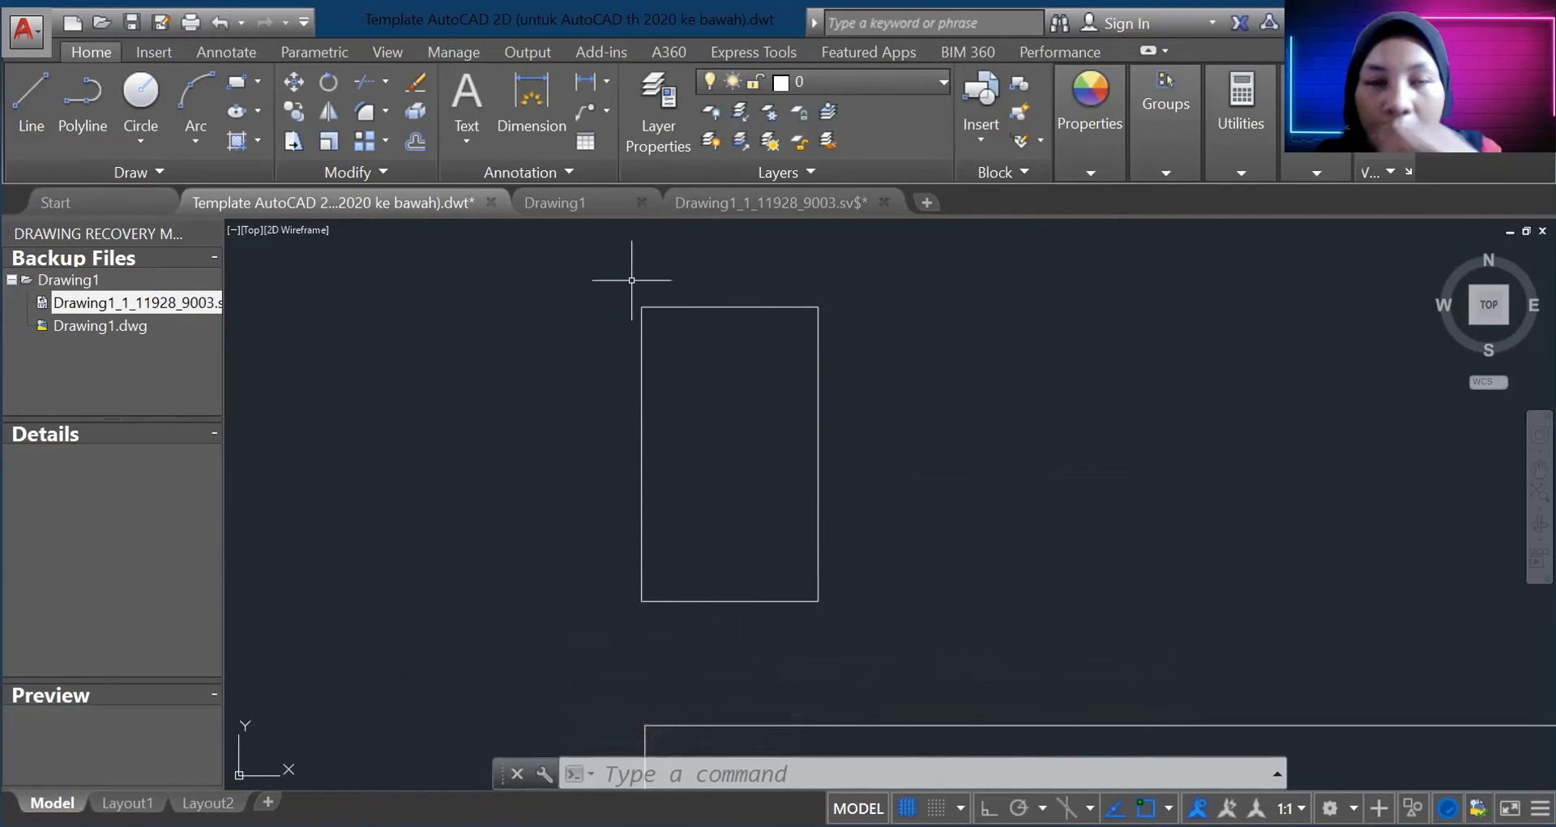
pyautogui.click(196, 104)
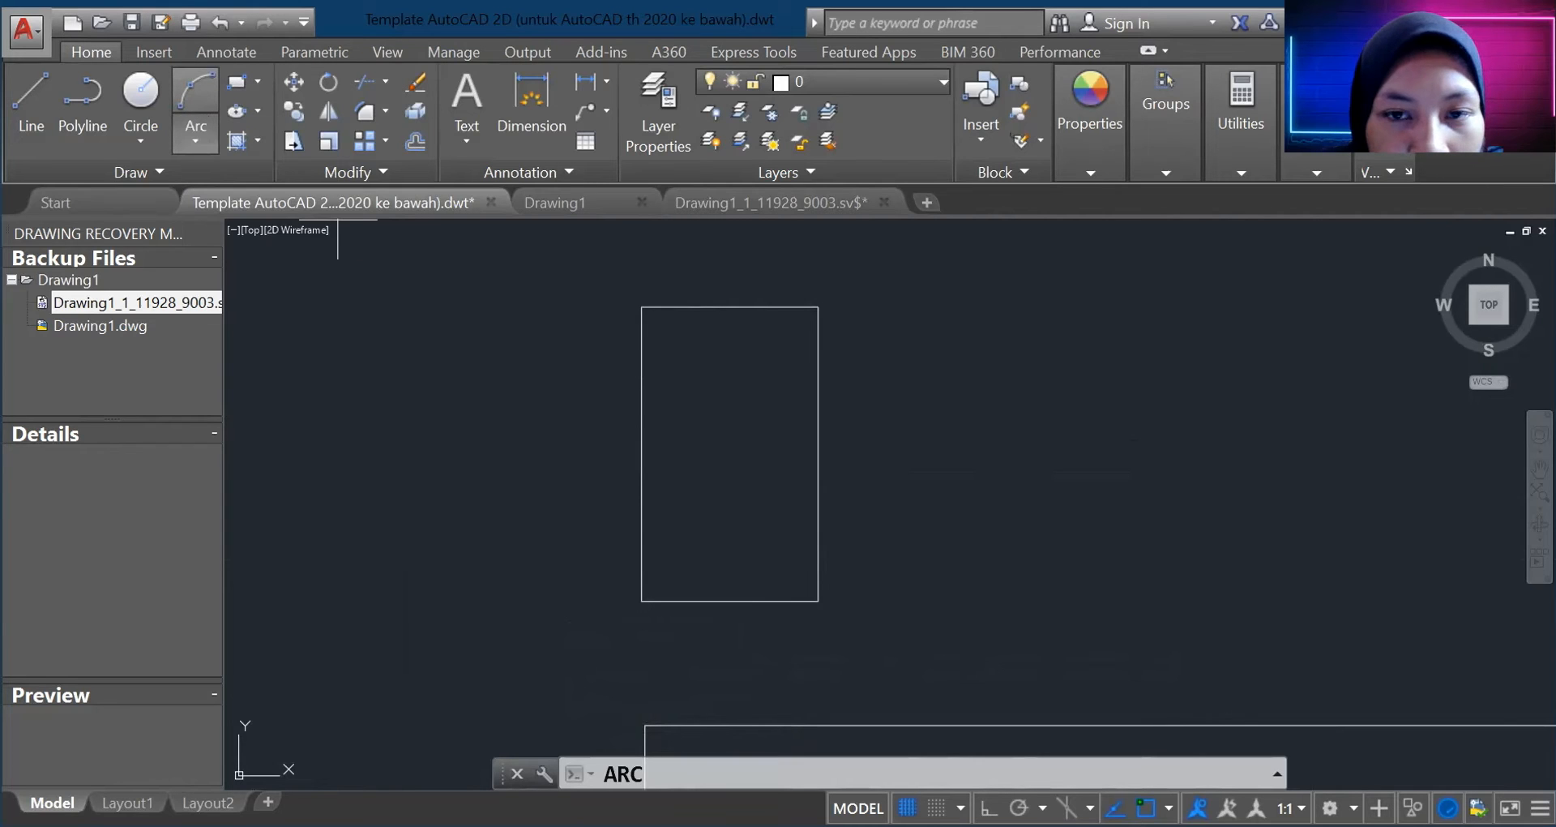
pyautogui.click(641, 306)
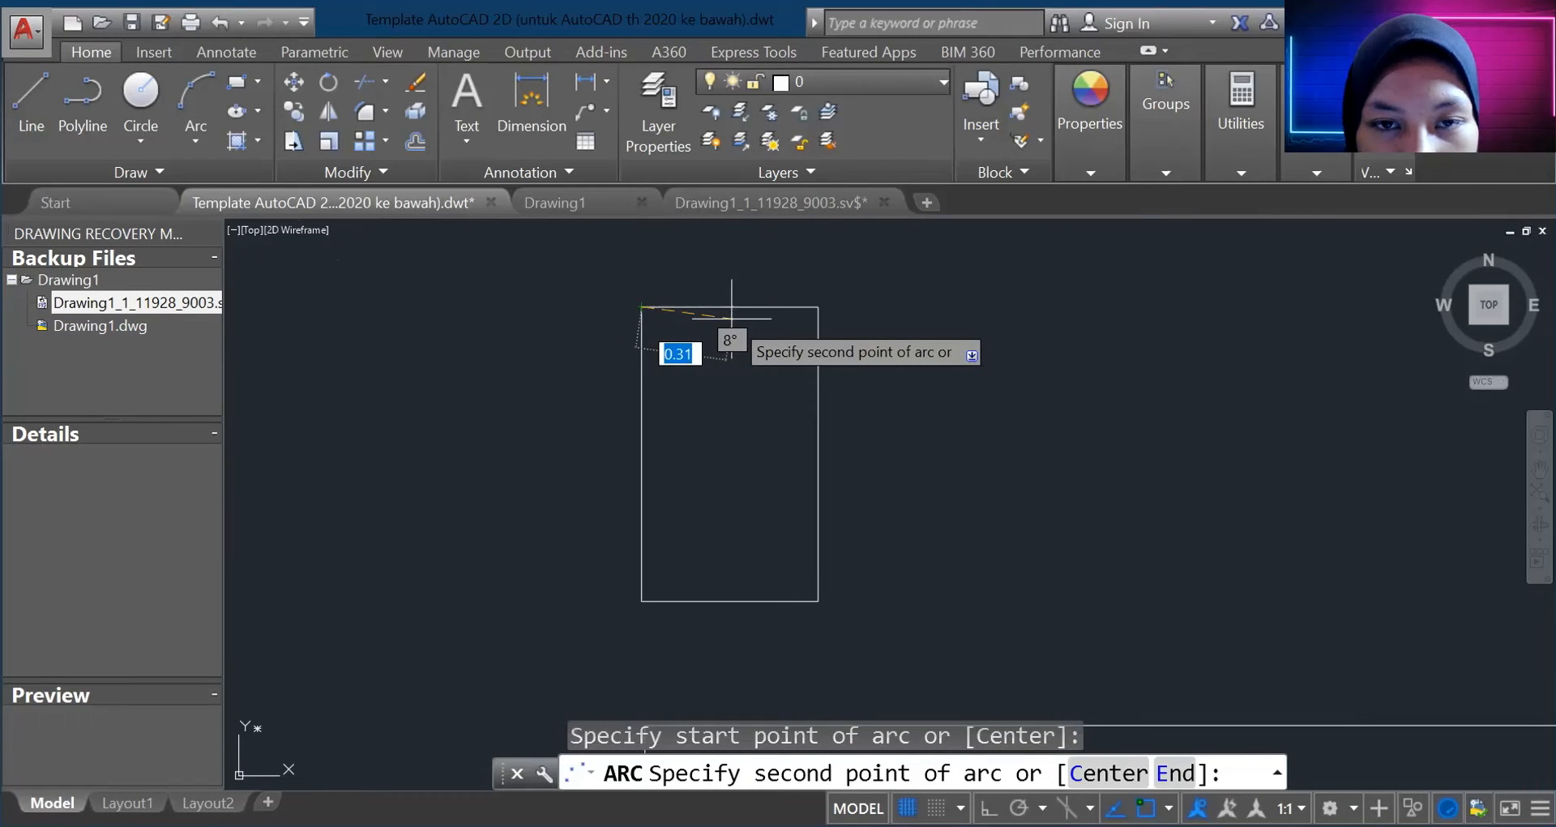
pyautogui.click(731, 317)
pyautogui.click(819, 307)
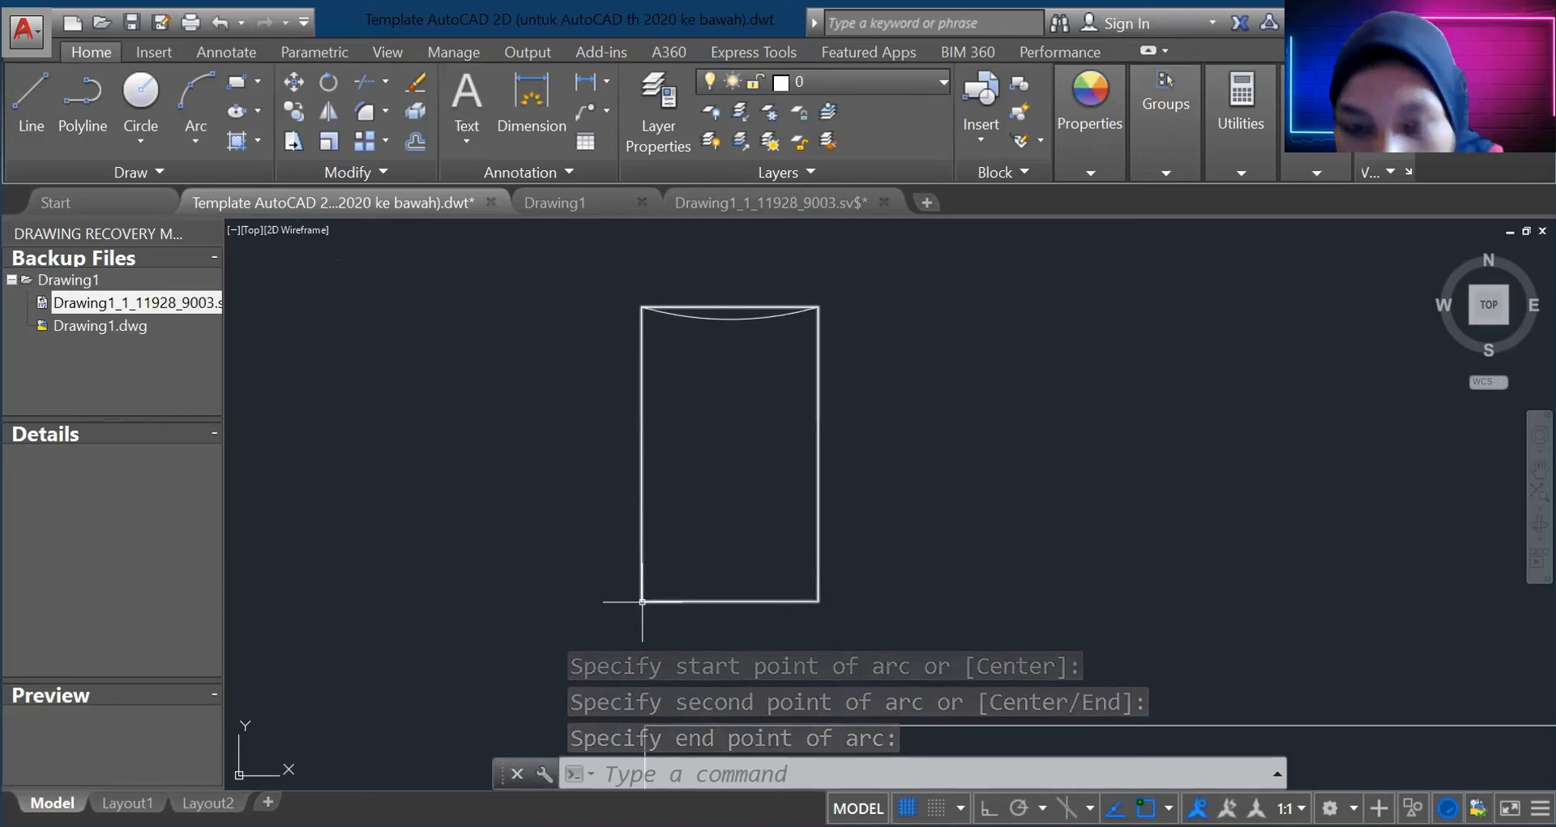
# Step: Draw a shallow three-point arc between the small rectangle's bottom corners, bulging downward outside it
pyautogui.press('Return')
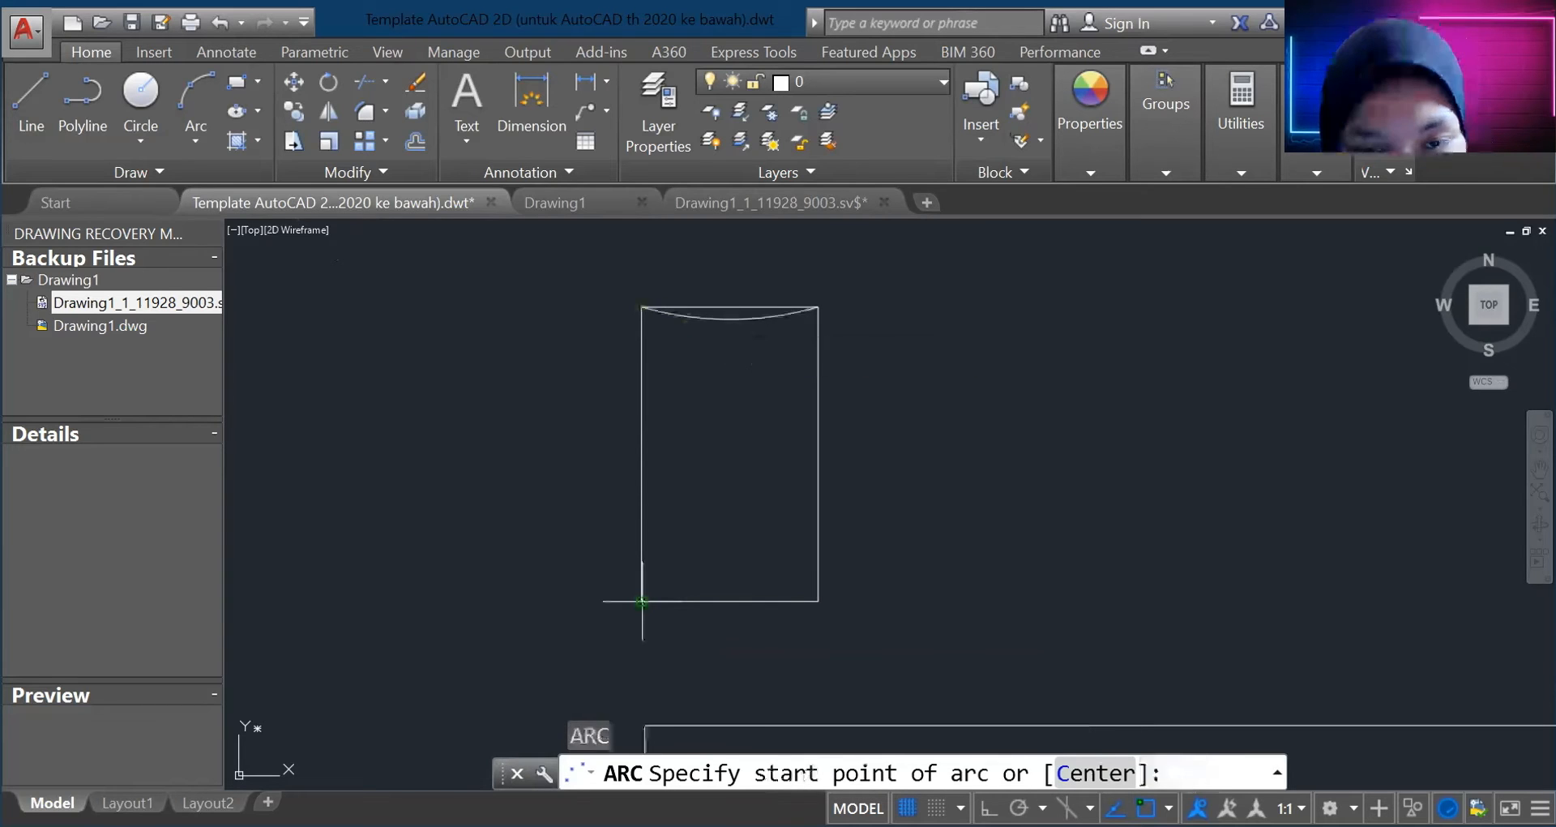
pyautogui.click(641, 601)
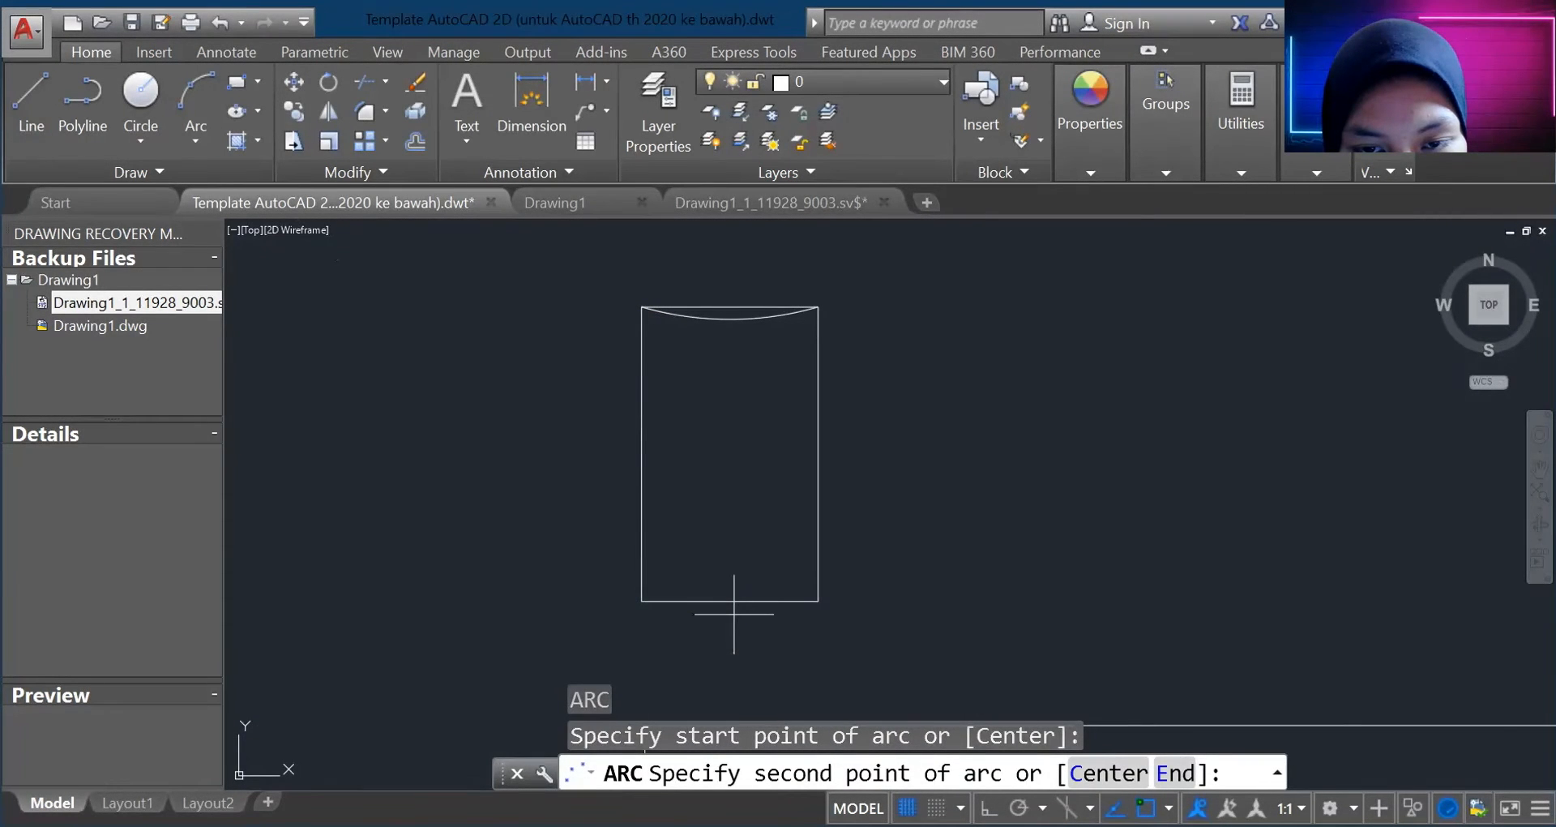
pyautogui.click(734, 614)
pyautogui.click(817, 600)
pyautogui.scroll(-2, 900, 539)
pyautogui.scroll(-2, 900, 529)
pyautogui.scroll(2, 831, 528)
pyautogui.scroll(2, 924, 551)
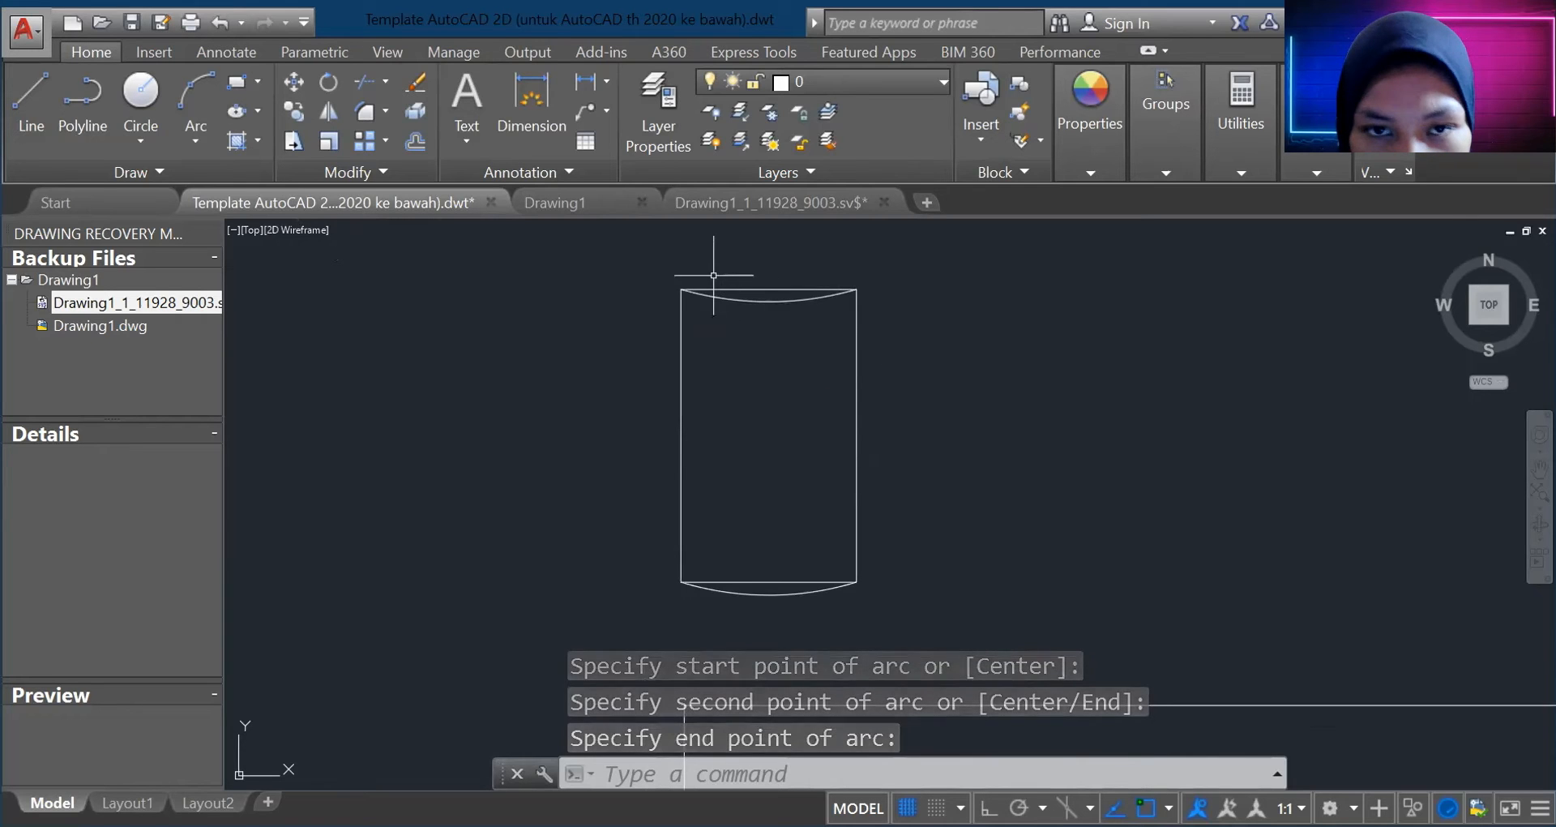
pyautogui.press('Escape')
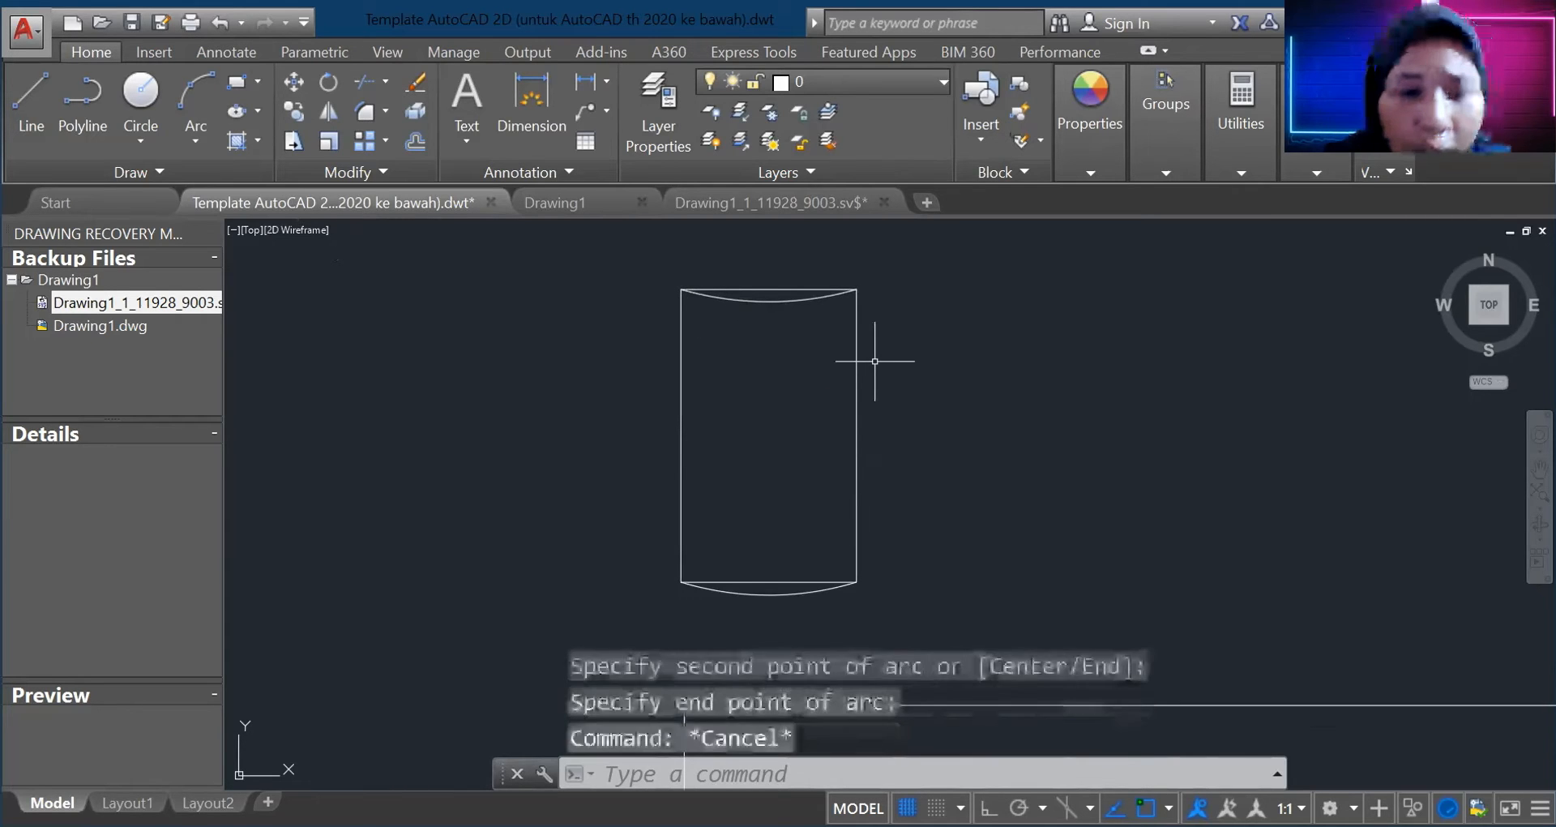
# Step: Trim away the small rectangle's straight top and bottom edges, leaving the two arcs as its ends
pyautogui.write('TRIM')
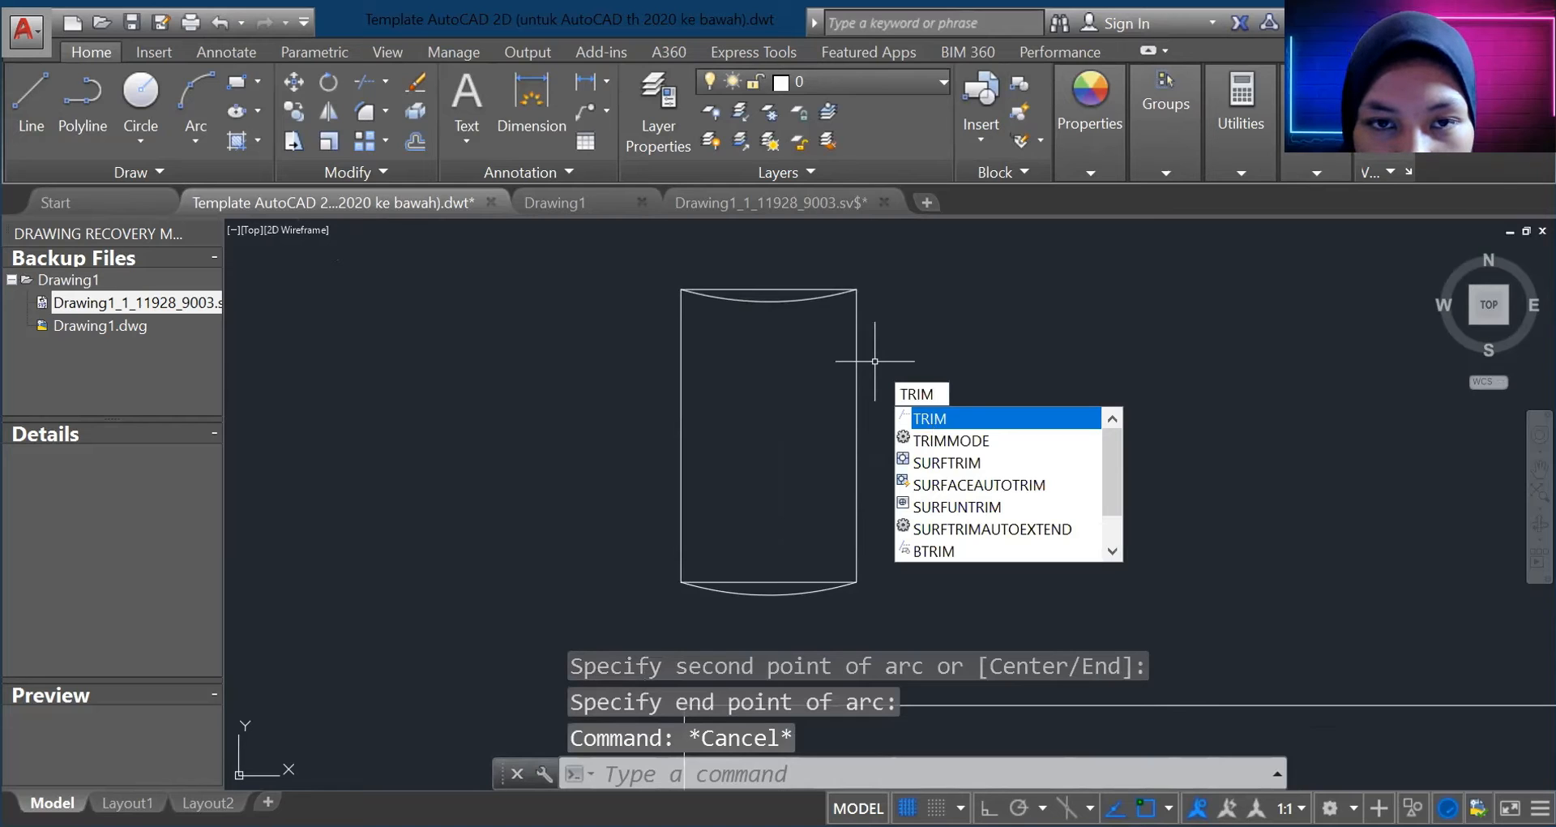
pyautogui.press('Return')
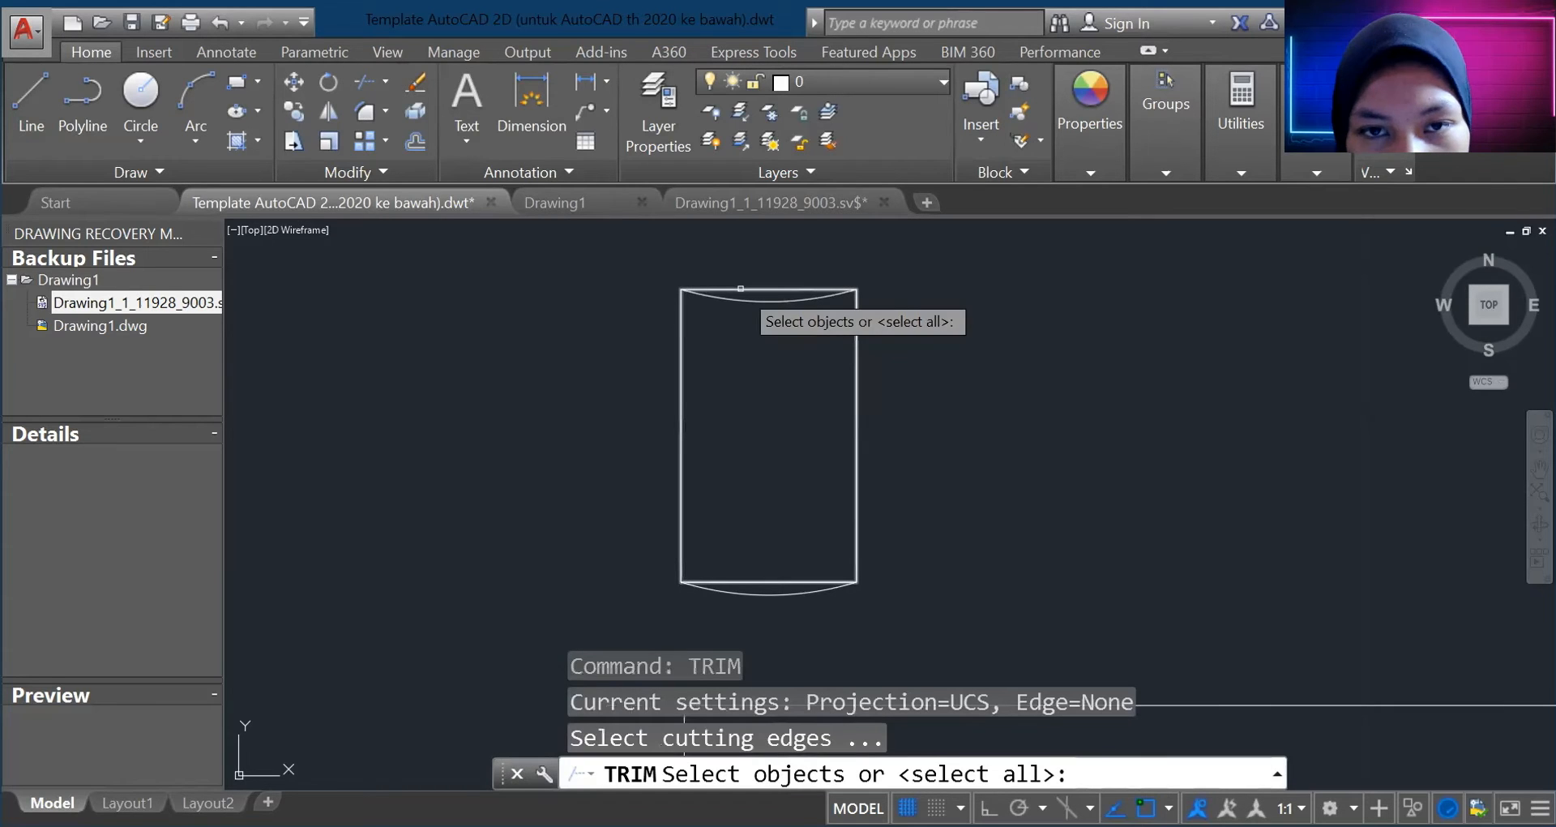
pyautogui.tripleClick(766, 288)
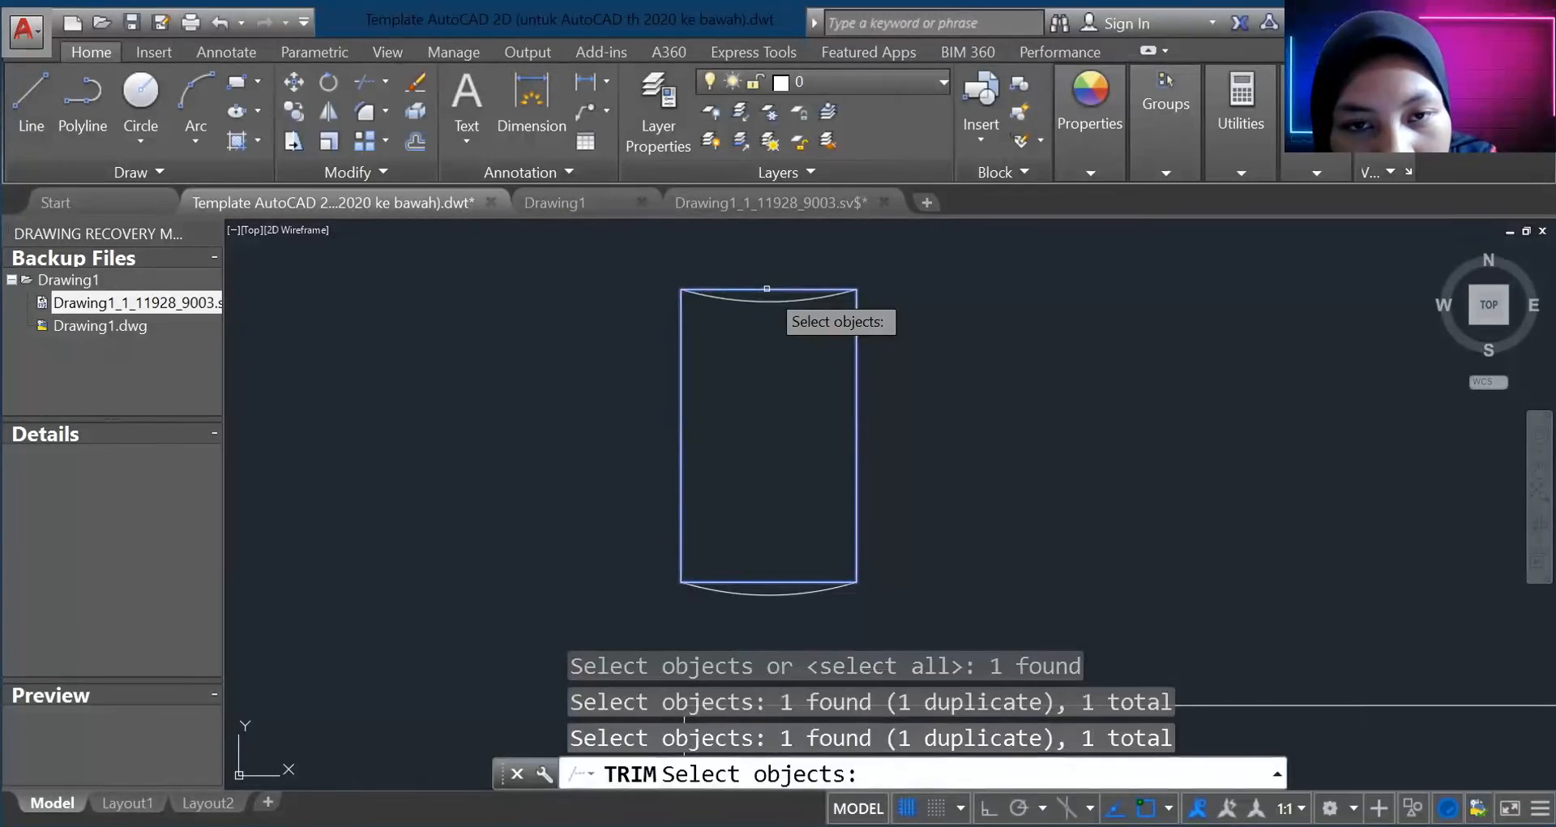
pyautogui.press('Return')
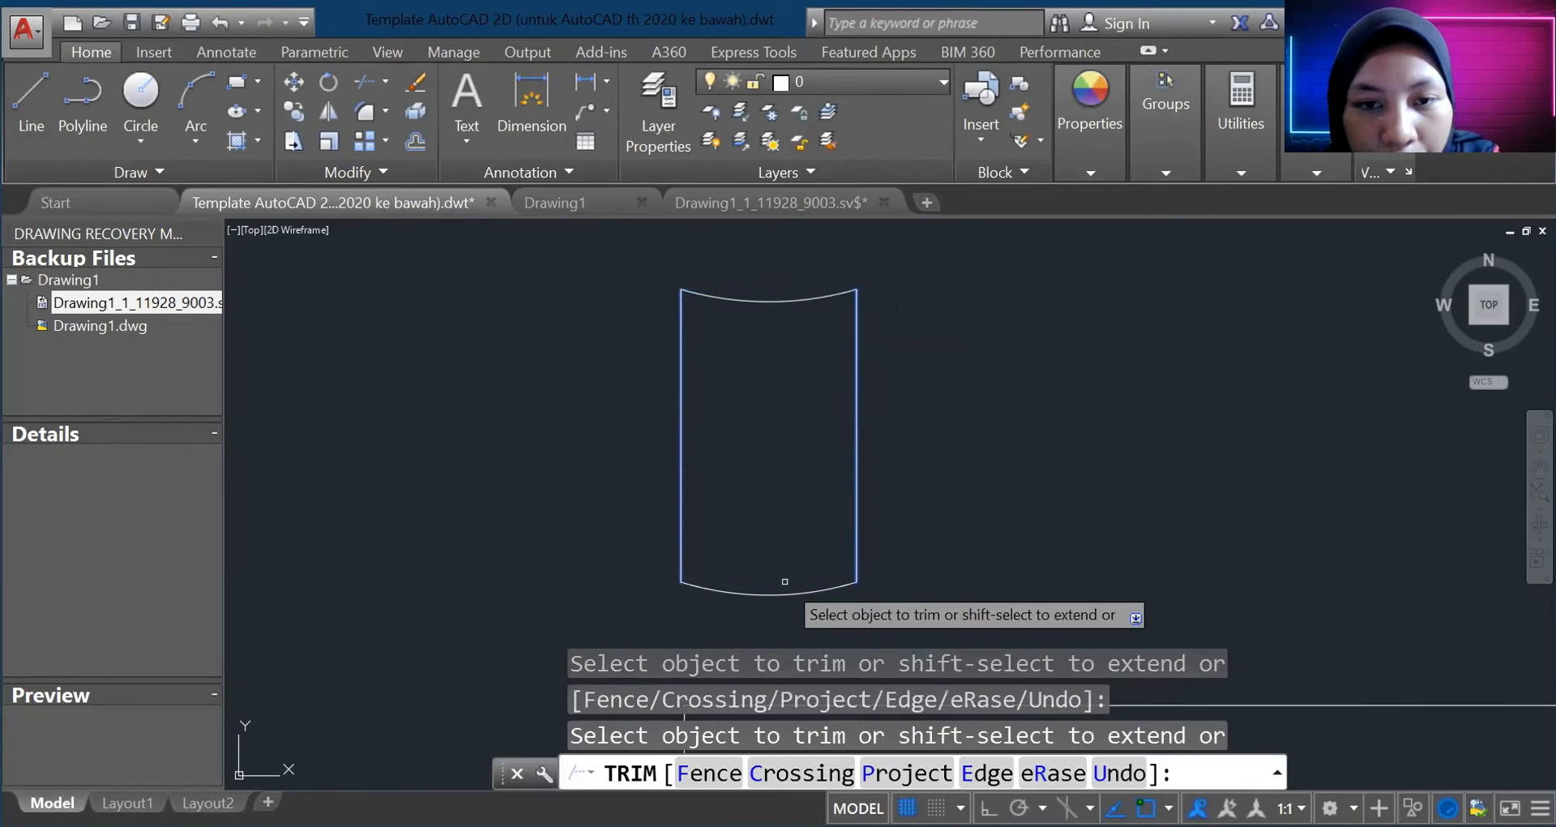
pyautogui.scroll(-6, 804, 433)
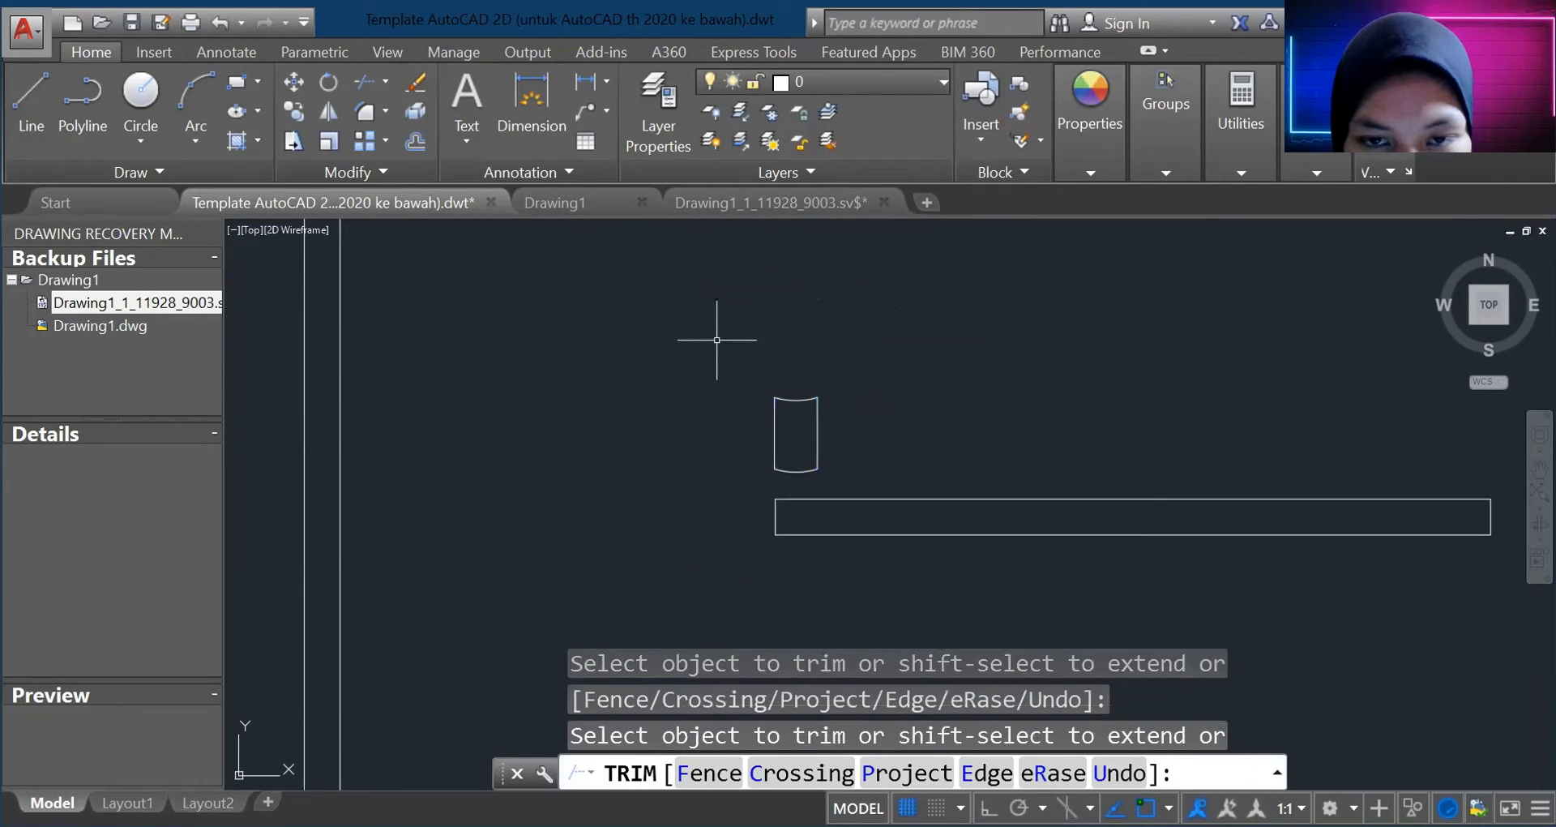
pyautogui.press('Escape')
# Step: Move the whole small curved-end shape down onto the left end of the horizontal bar, centred on its height
pyautogui.click(716, 339)
pyautogui.click(853, 486)
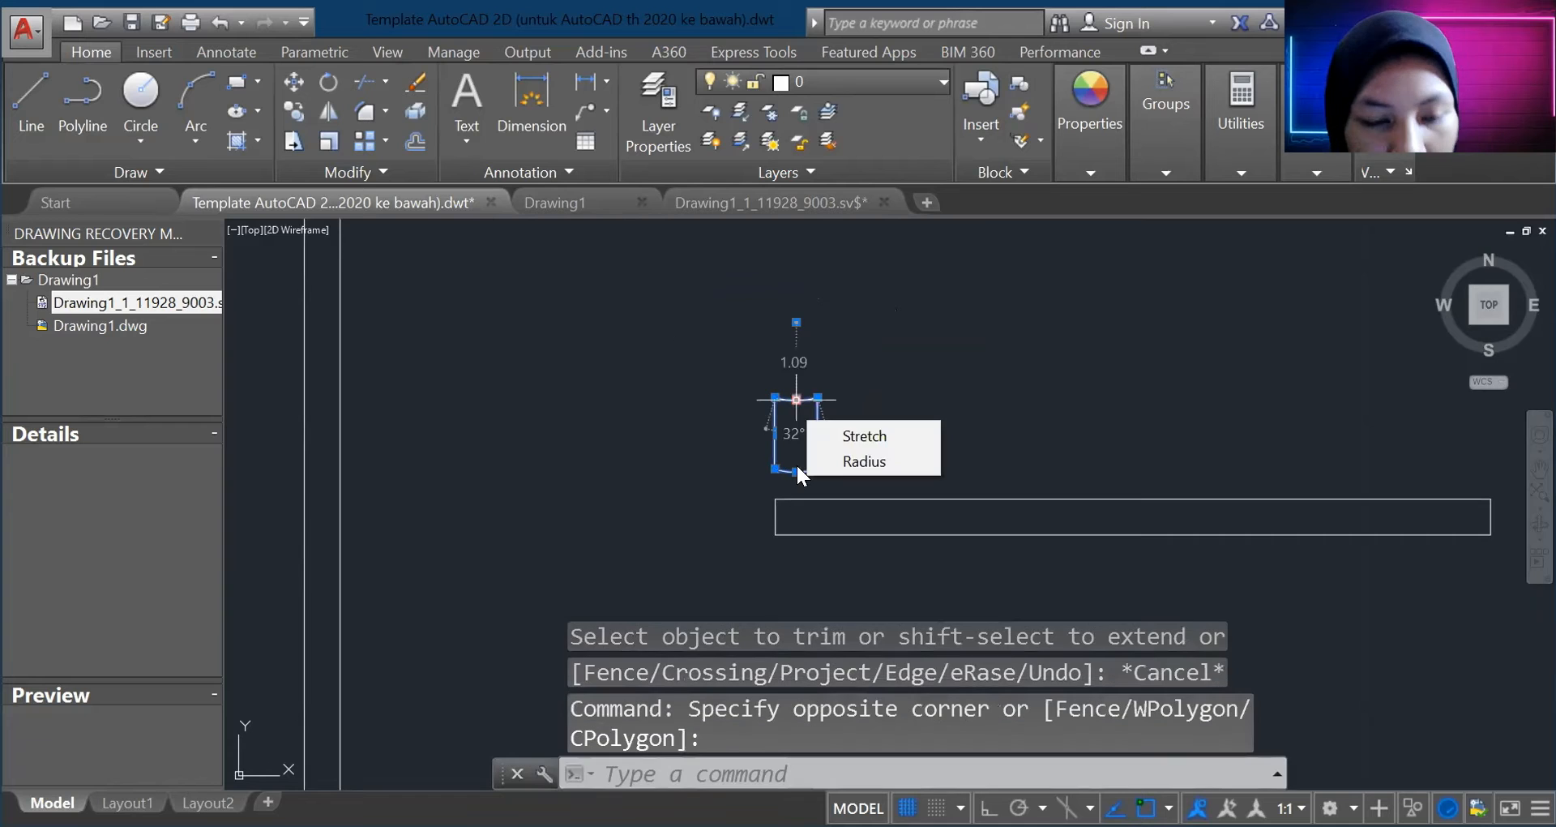
pyautogui.moveTo(816, 440); pyautogui.dragTo(814, 502)
pyautogui.scroll(4, 829, 541)
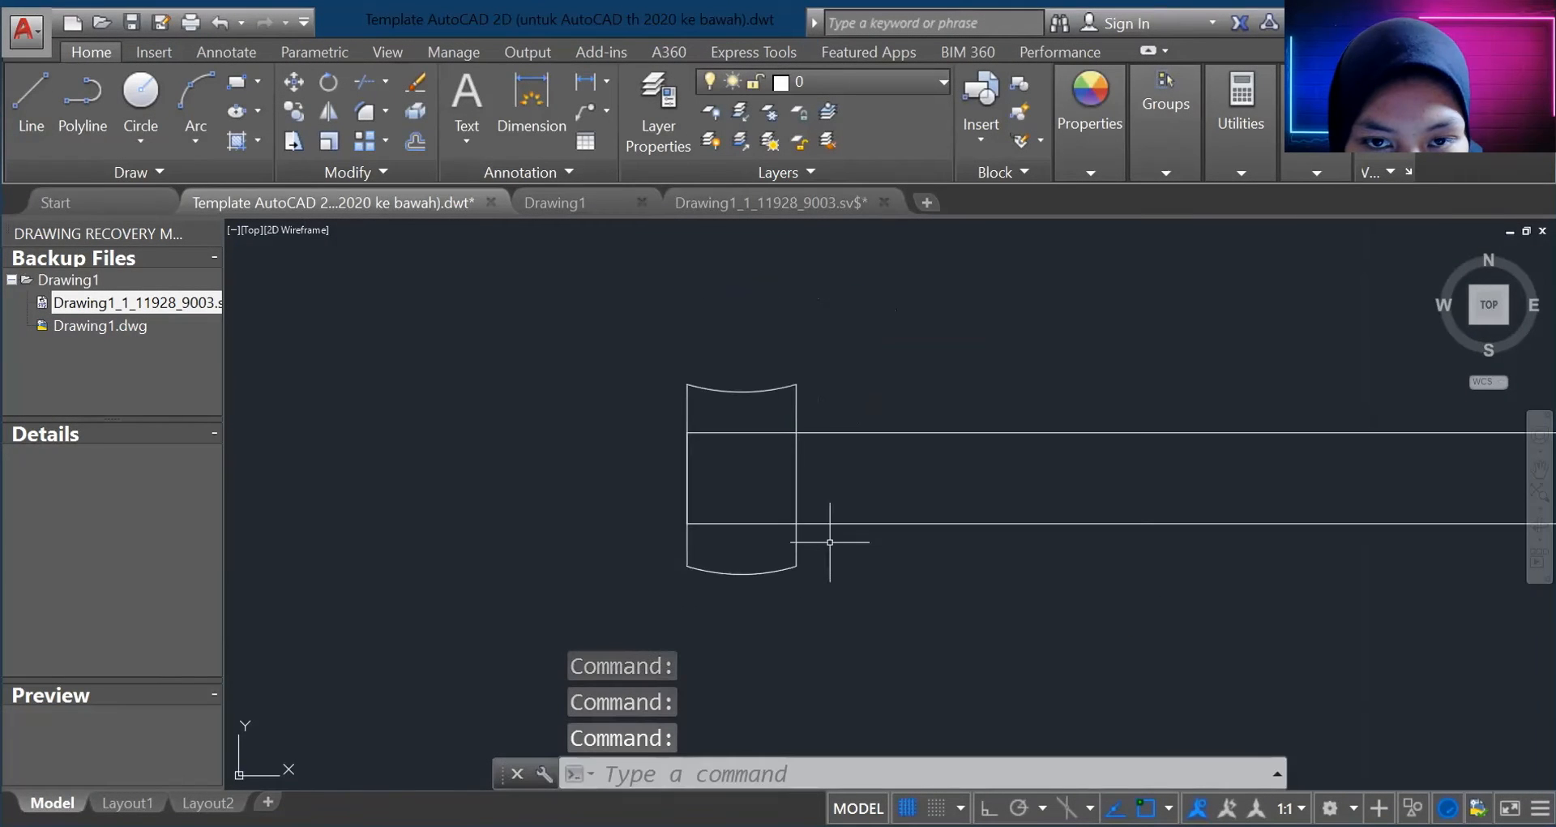
# Step: Copy the small curved-end piece onto the right end of the horizontal bar, centred on the bar's height
pyautogui.hotkey('ctrl', 'z')
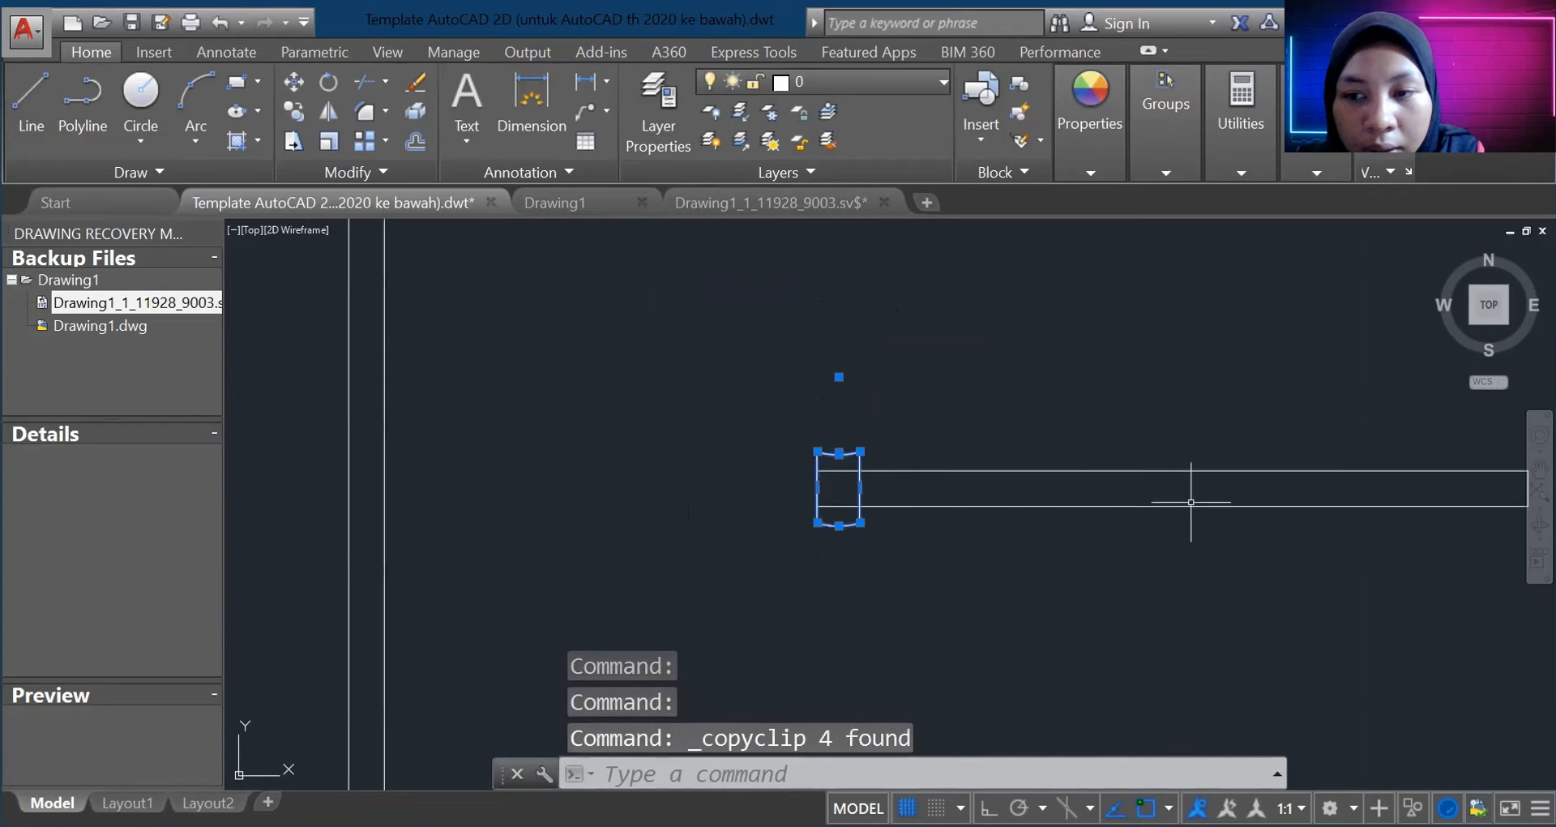
pyautogui.scroll(-4, 1345, 499)
pyautogui.scroll(8, 1427, 486)
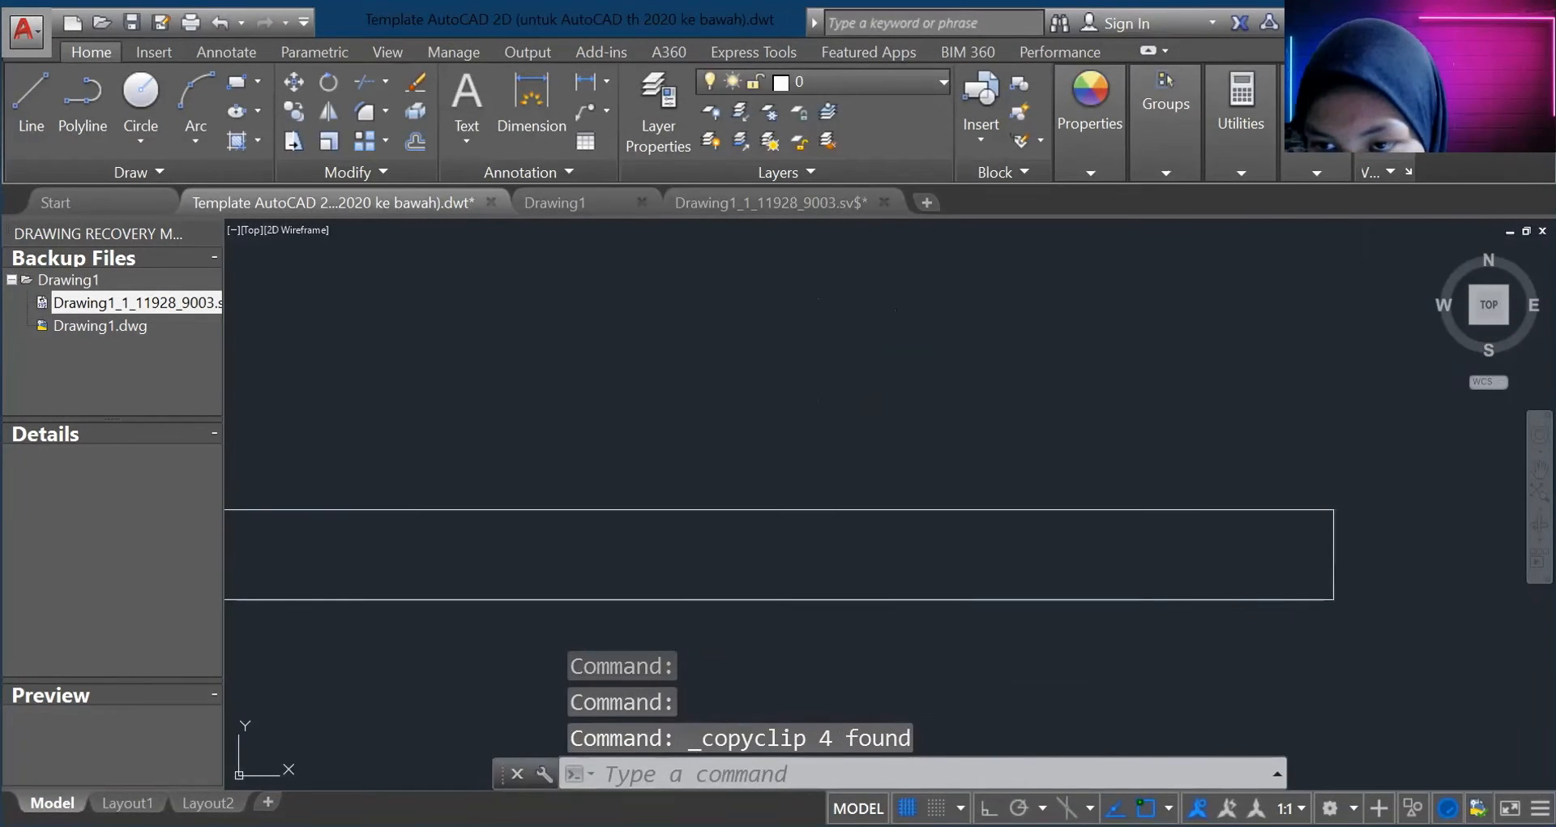
pyautogui.hotkey('ctrl', 'v')
pyautogui.scroll(-10, 406, 608)
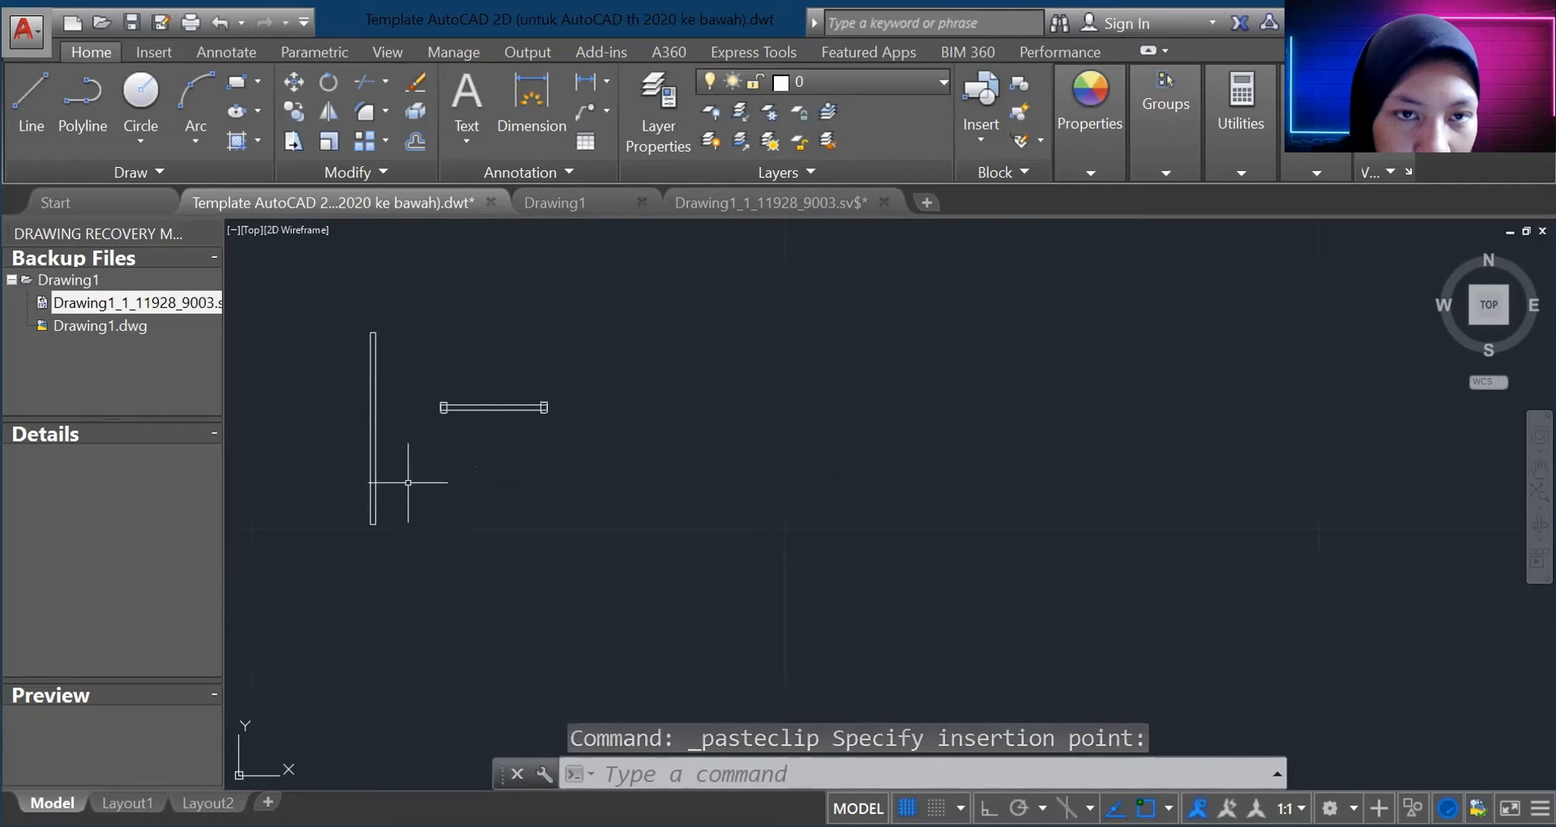
# Step: Move the horizontal bar with both end pieces onto the vertical bar near its lower end, with their left edges aligned
pyautogui.click(408, 379)
pyautogui.click(557, 476)
pyautogui.moveTo(466, 404); pyautogui.dragTo(493, 604)
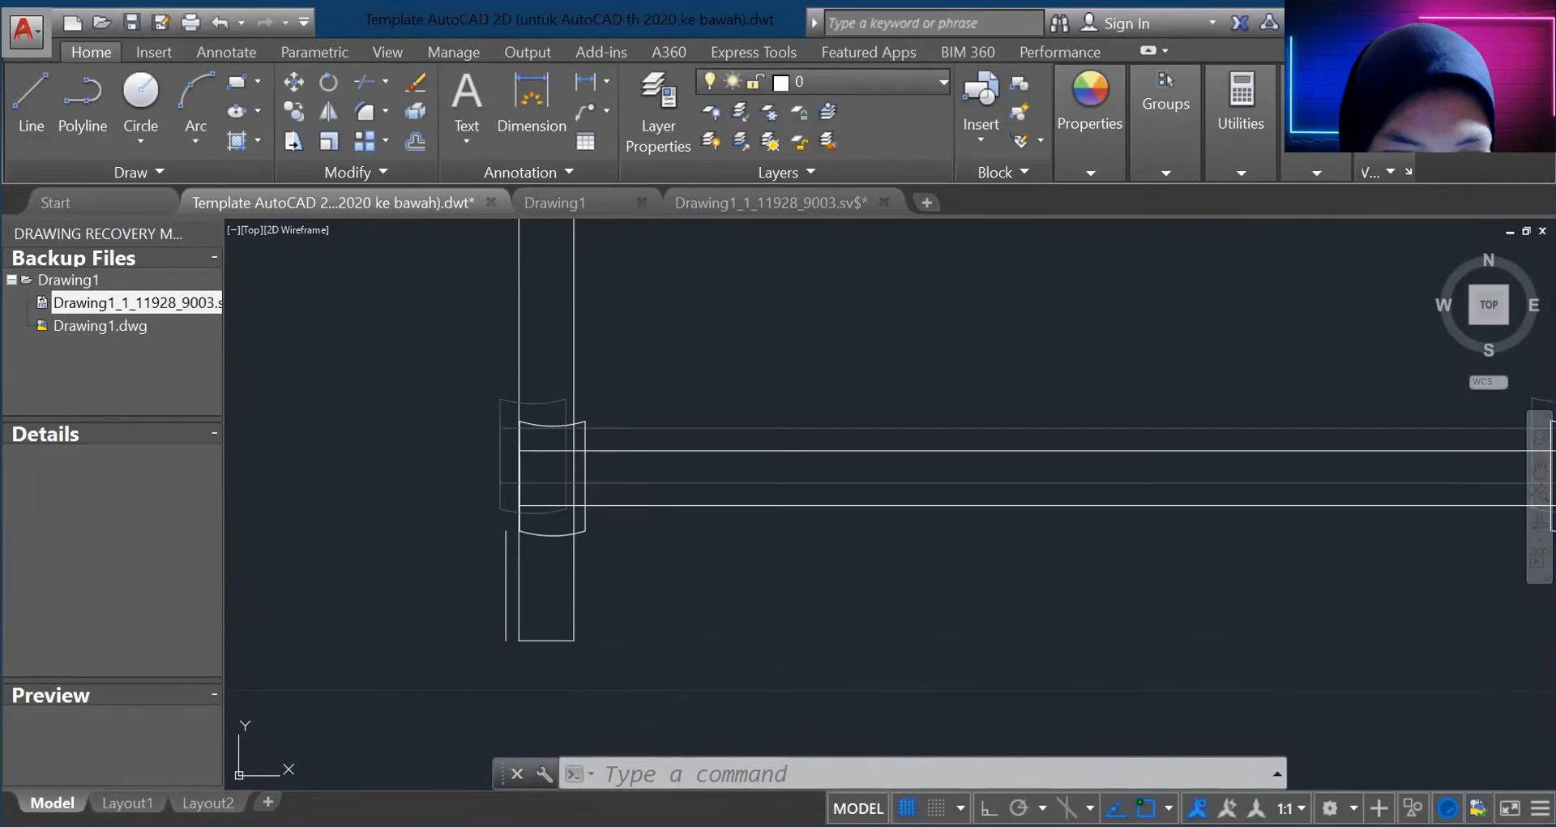
pyautogui.press('Escape')
pyautogui.press('Escape')
pyautogui.scroll(-2, 643, 538)
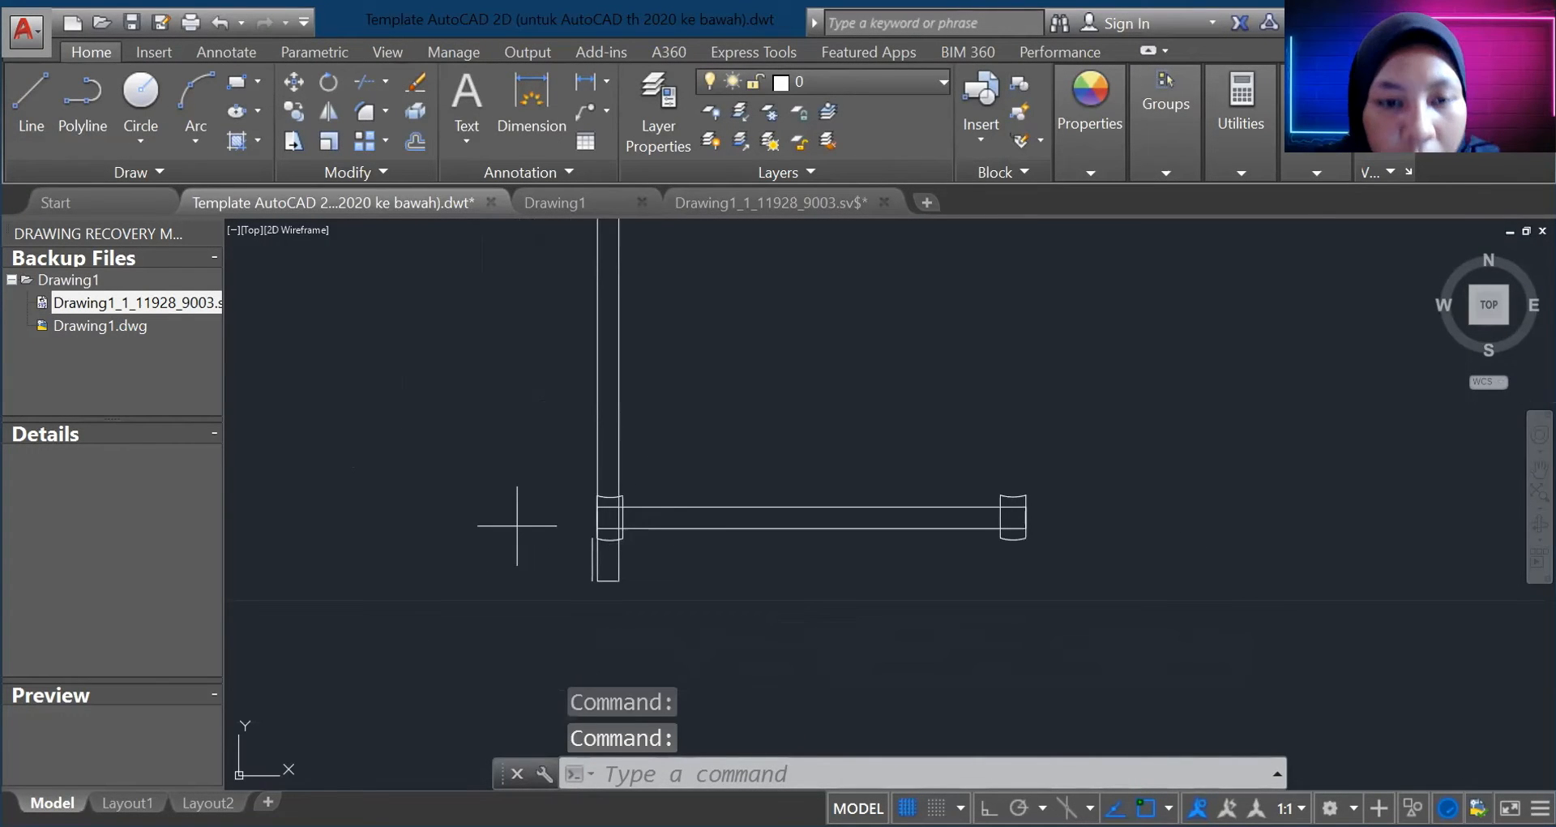
# Step: Delete the stray short vertical line beside the lower end of the vertical bar
pyautogui.click(517, 525)
pyautogui.click(601, 586)
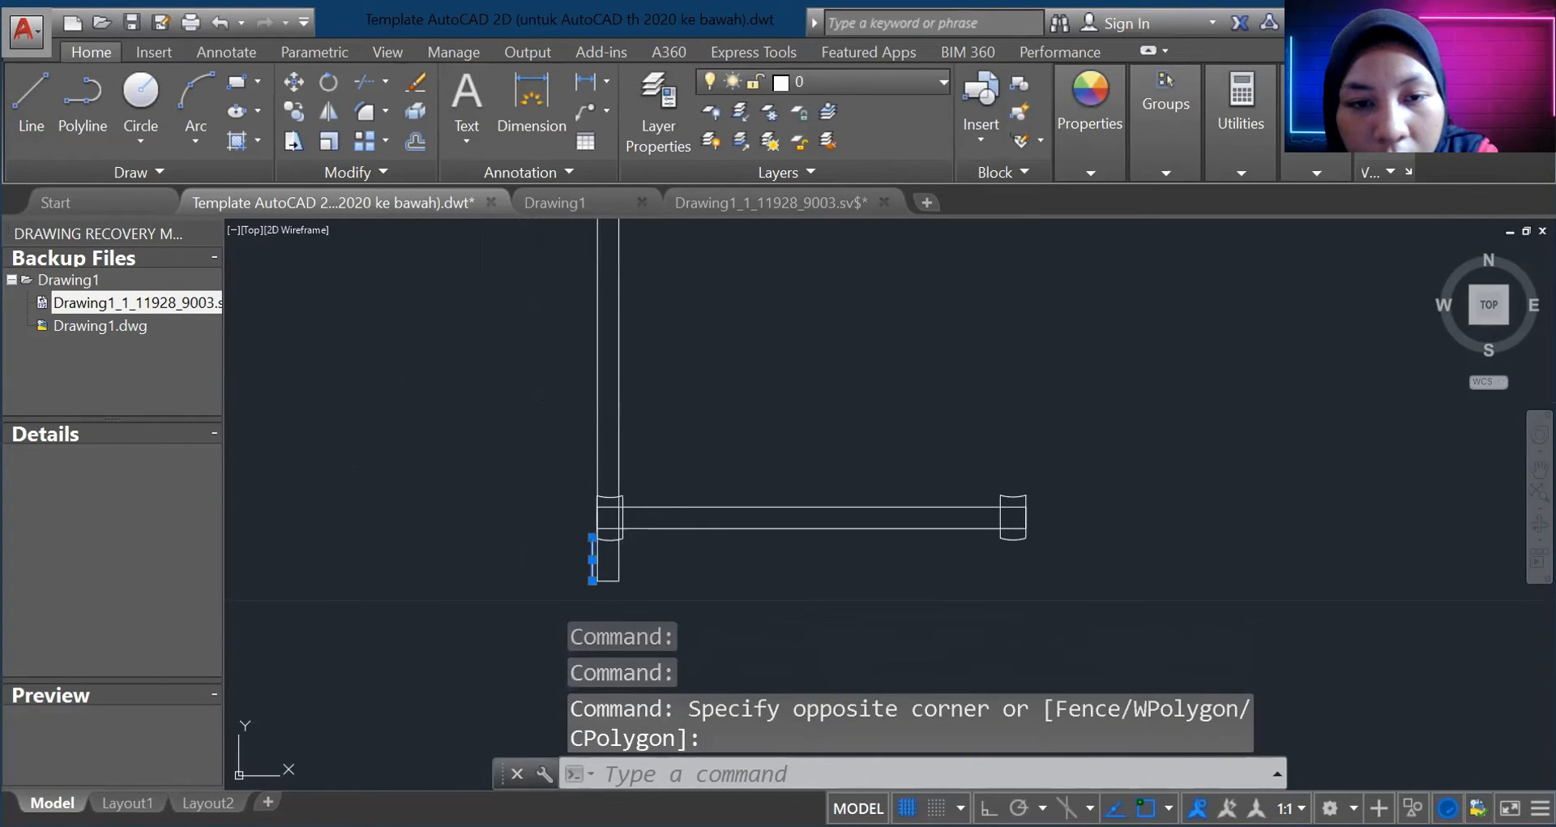
pyautogui.press('Delete')
pyautogui.scroll(-4, 843, 487)
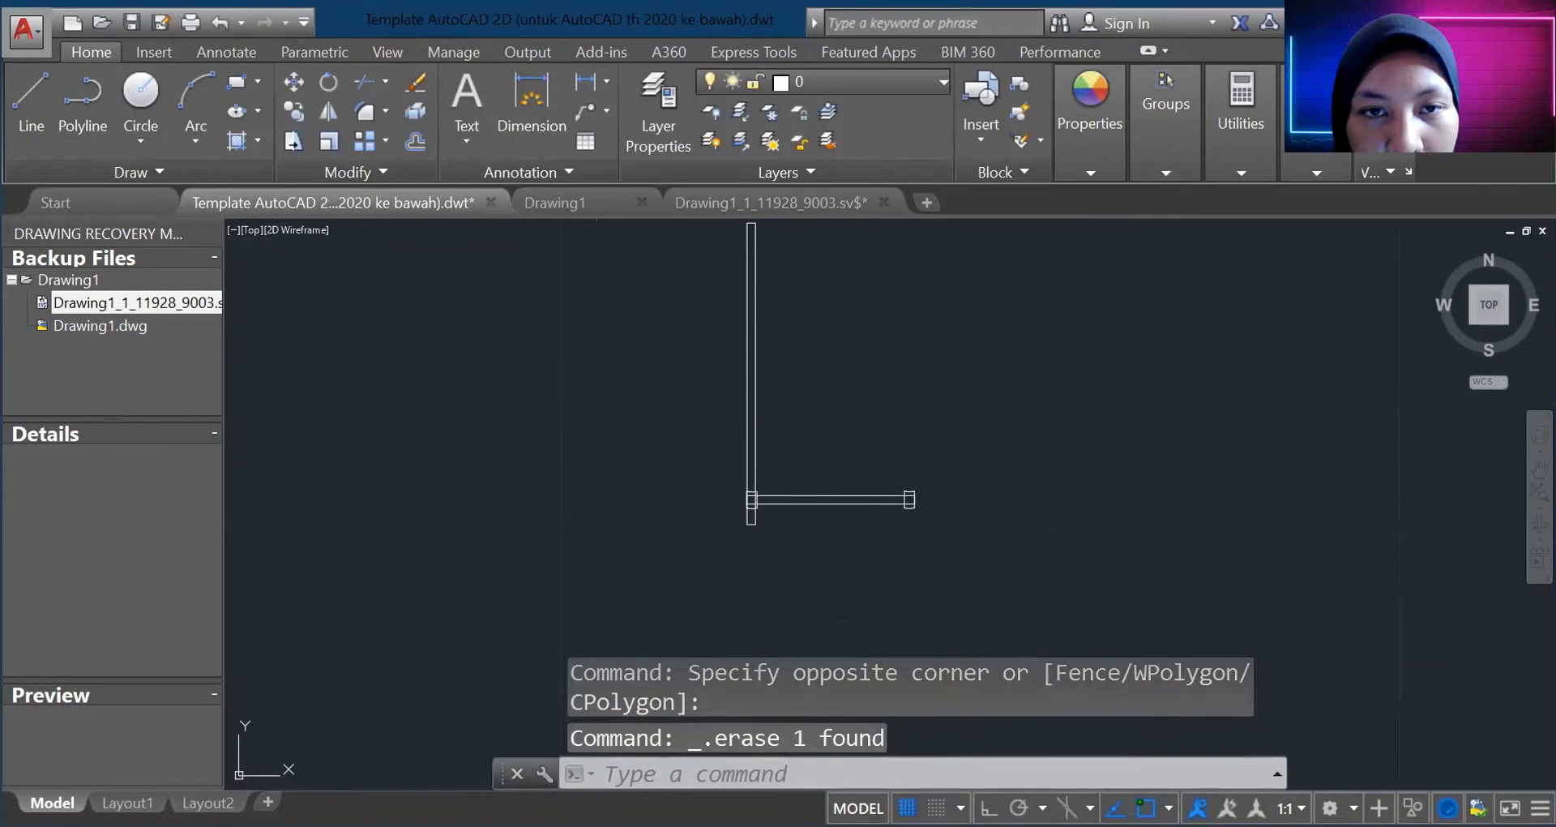
# Step: Copy the vertical bar to the horizontal bar's right end, with its base level with the original and its outer edge flush
pyautogui.click(715, 221)
pyautogui.press('Escape')
pyautogui.click(755, 289)
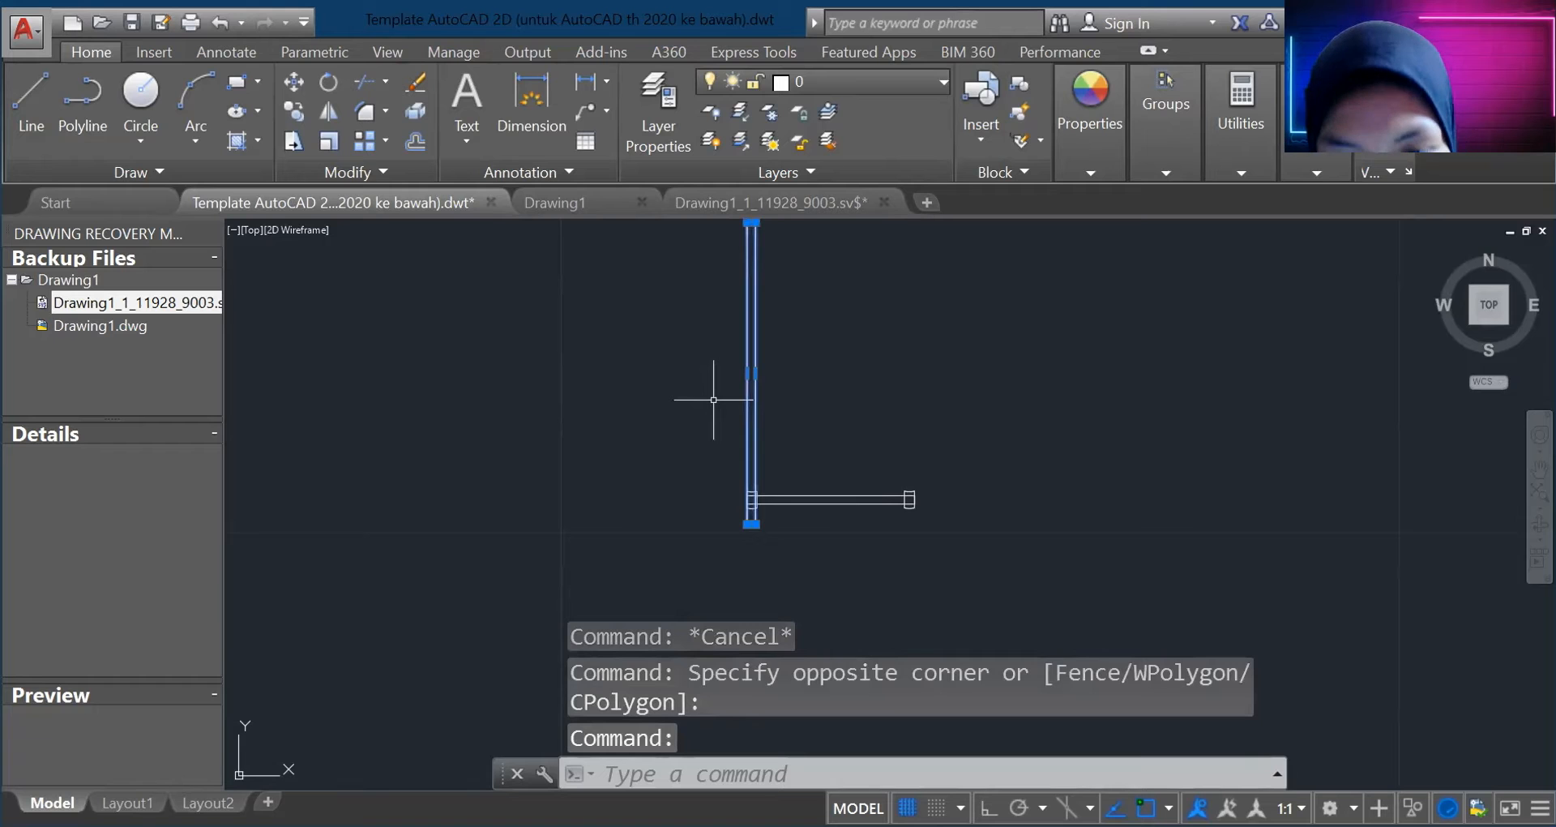
pyautogui.hotkey('ctrl', 'v')
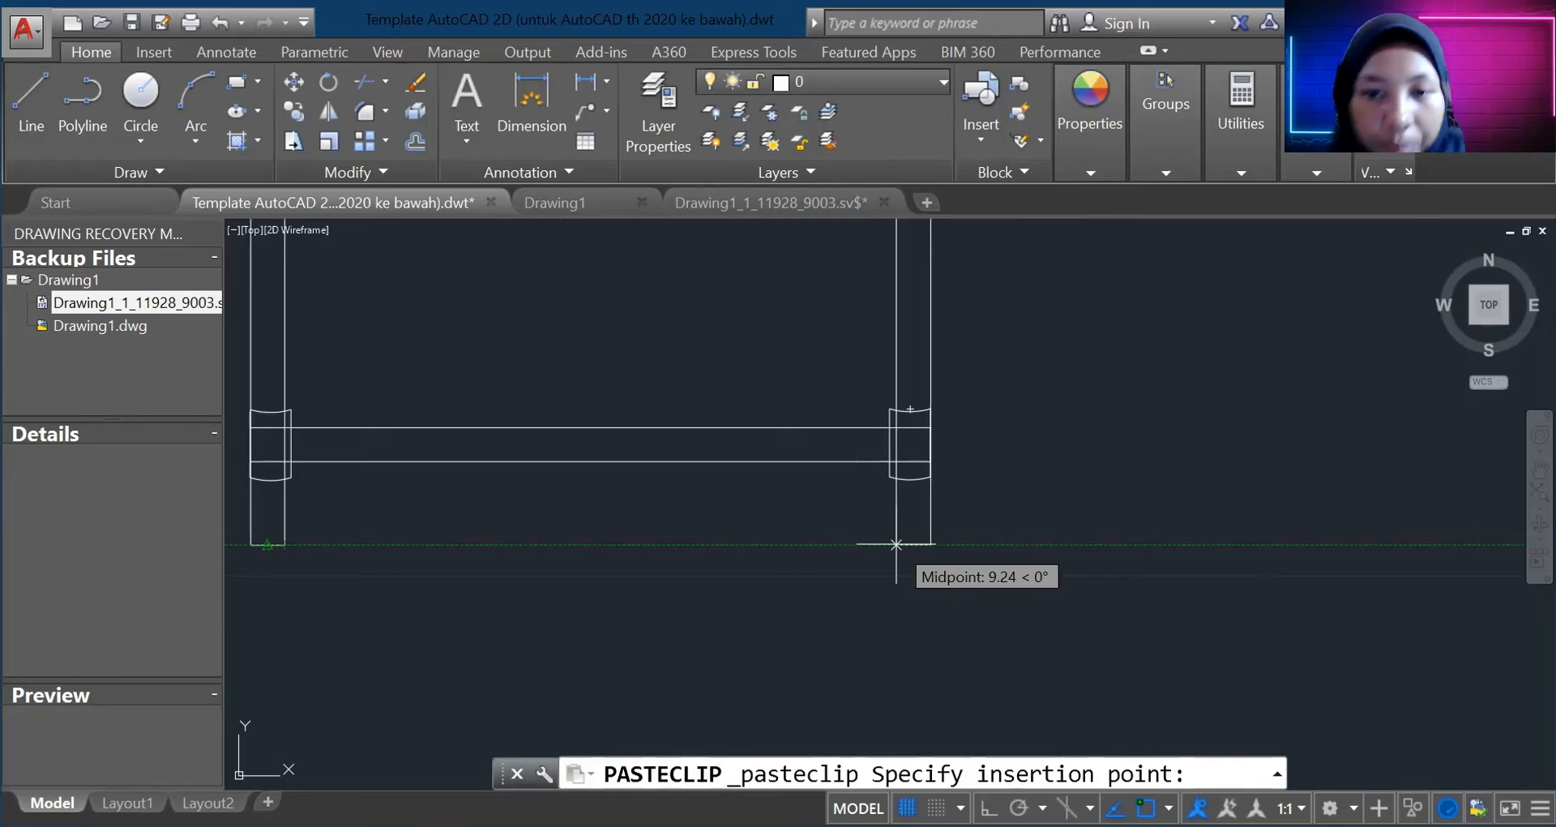
pyautogui.click(895, 543)
# Step: Try to break the horizontal bar's upper edge inside the left end piece, and undo that break
pyautogui.scroll(-3, 913, 416)
pyautogui.scroll(5, 871, 411)
pyautogui.moveTo(871, 412); pyautogui.dragTo(487, 319, button='middle')
pyautogui.scroll(2, 486, 319)
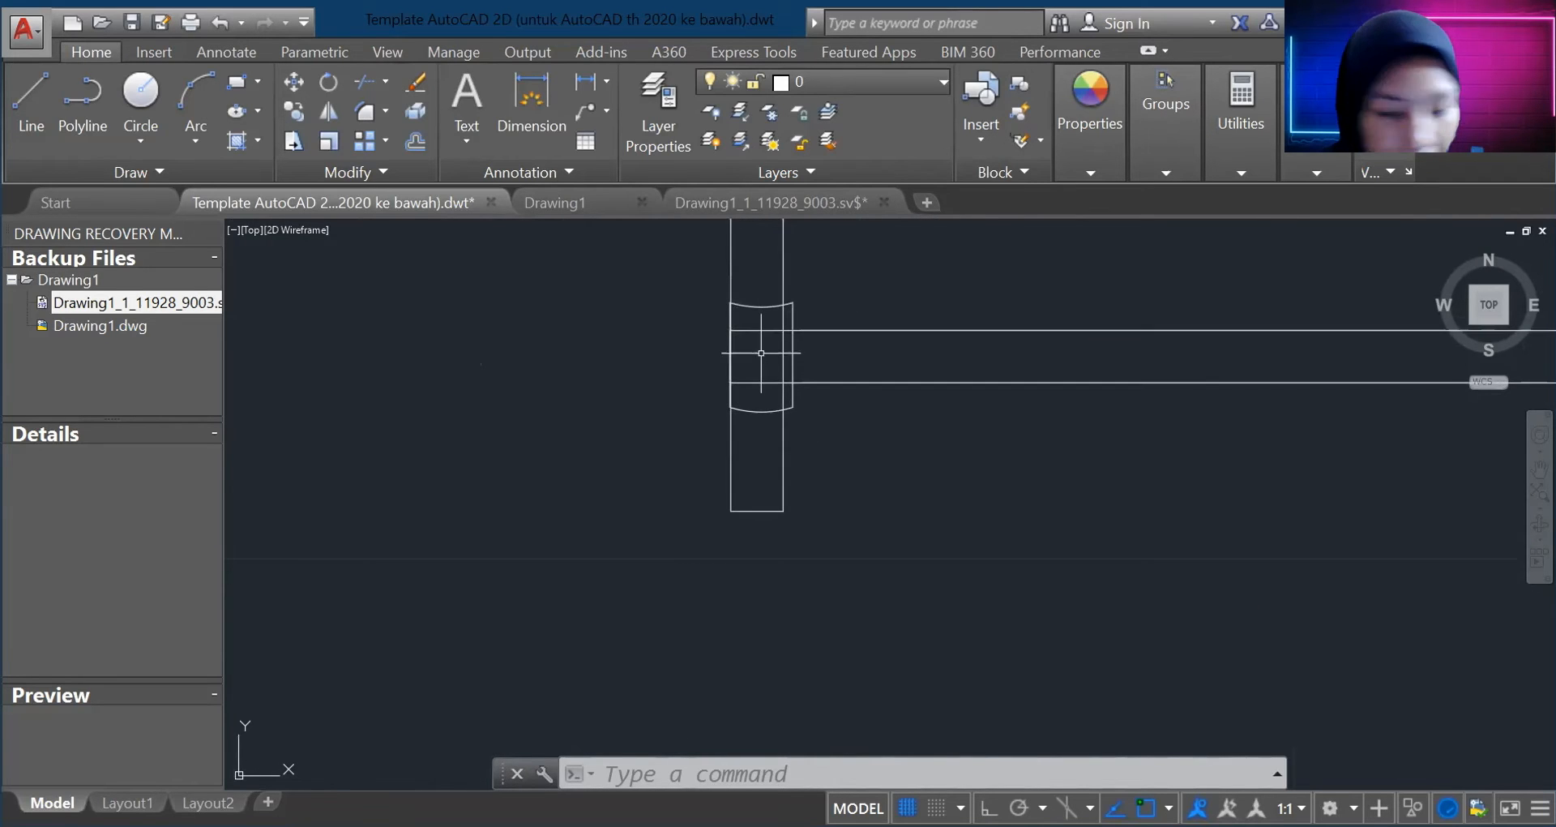
pyautogui.scroll(4, 802, 385)
pyautogui.scroll(-4, 745, 327)
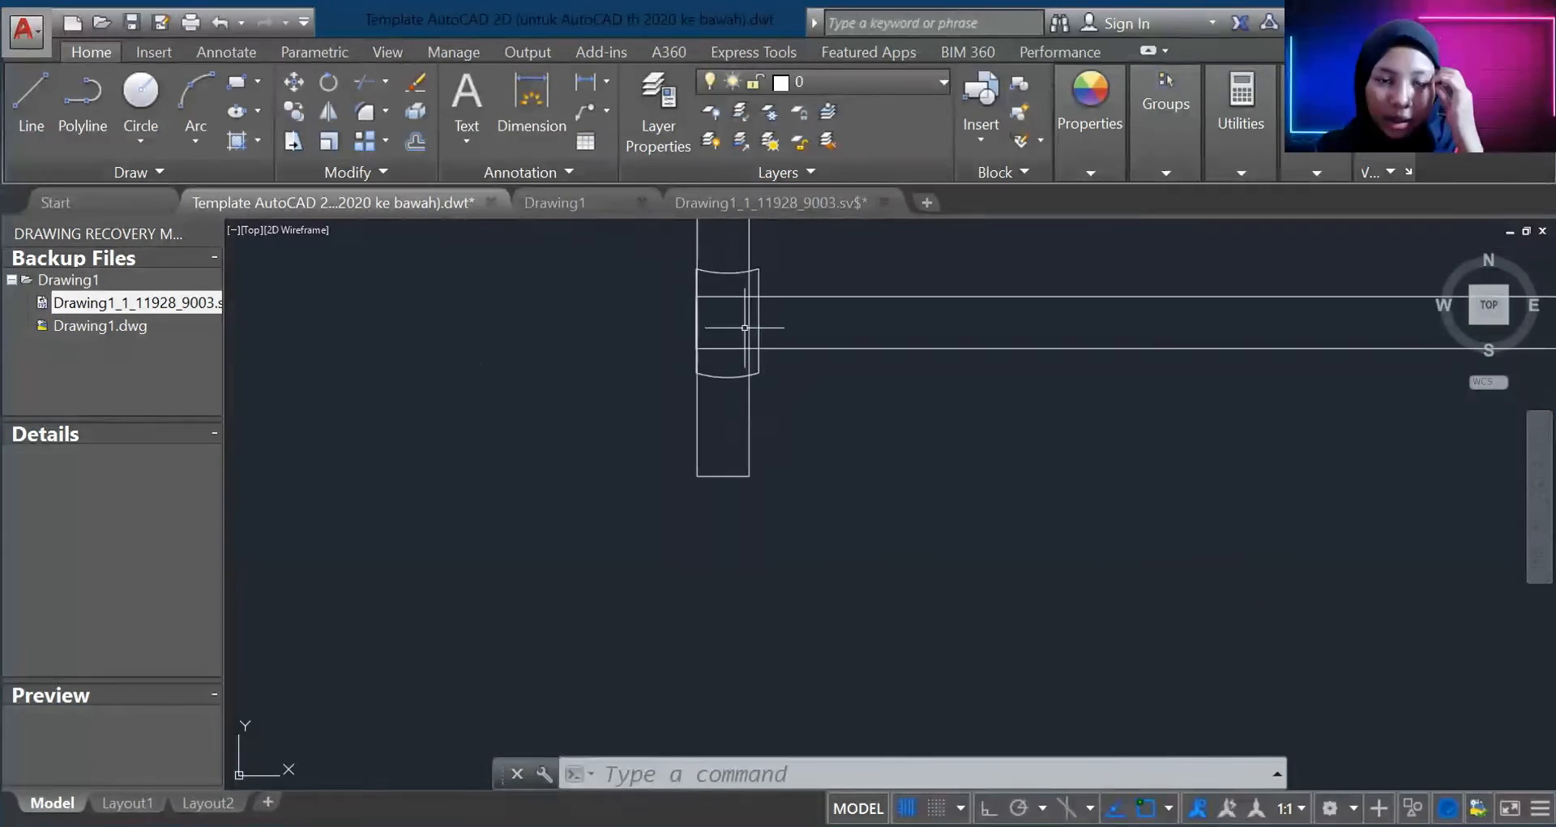
pyautogui.scroll(4, 697, 266)
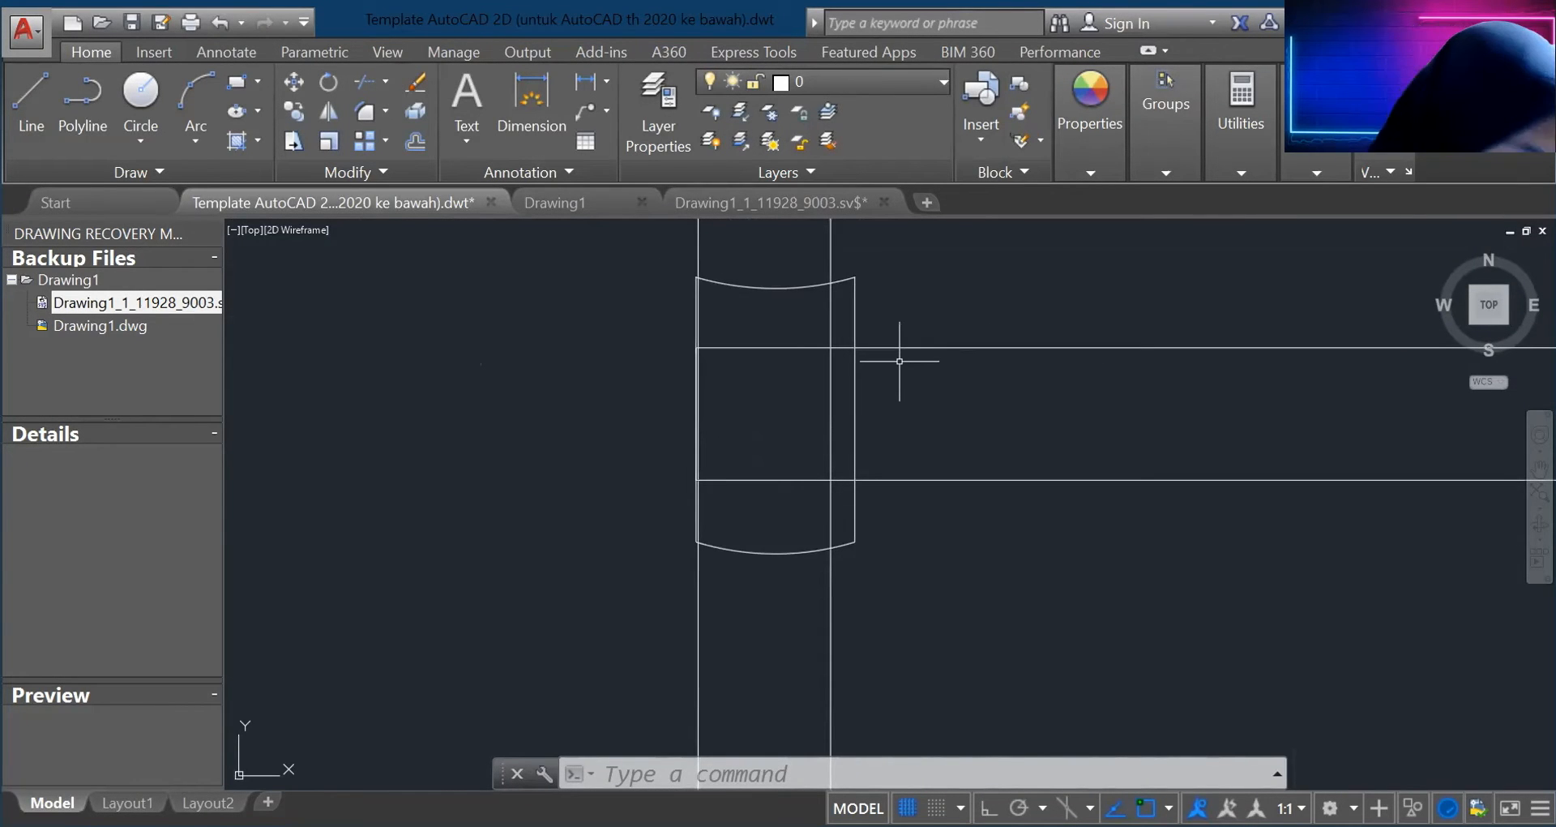
pyautogui.hotkey('ctrl', 'v')
pyautogui.press('Escape')
pyautogui.write('bre')
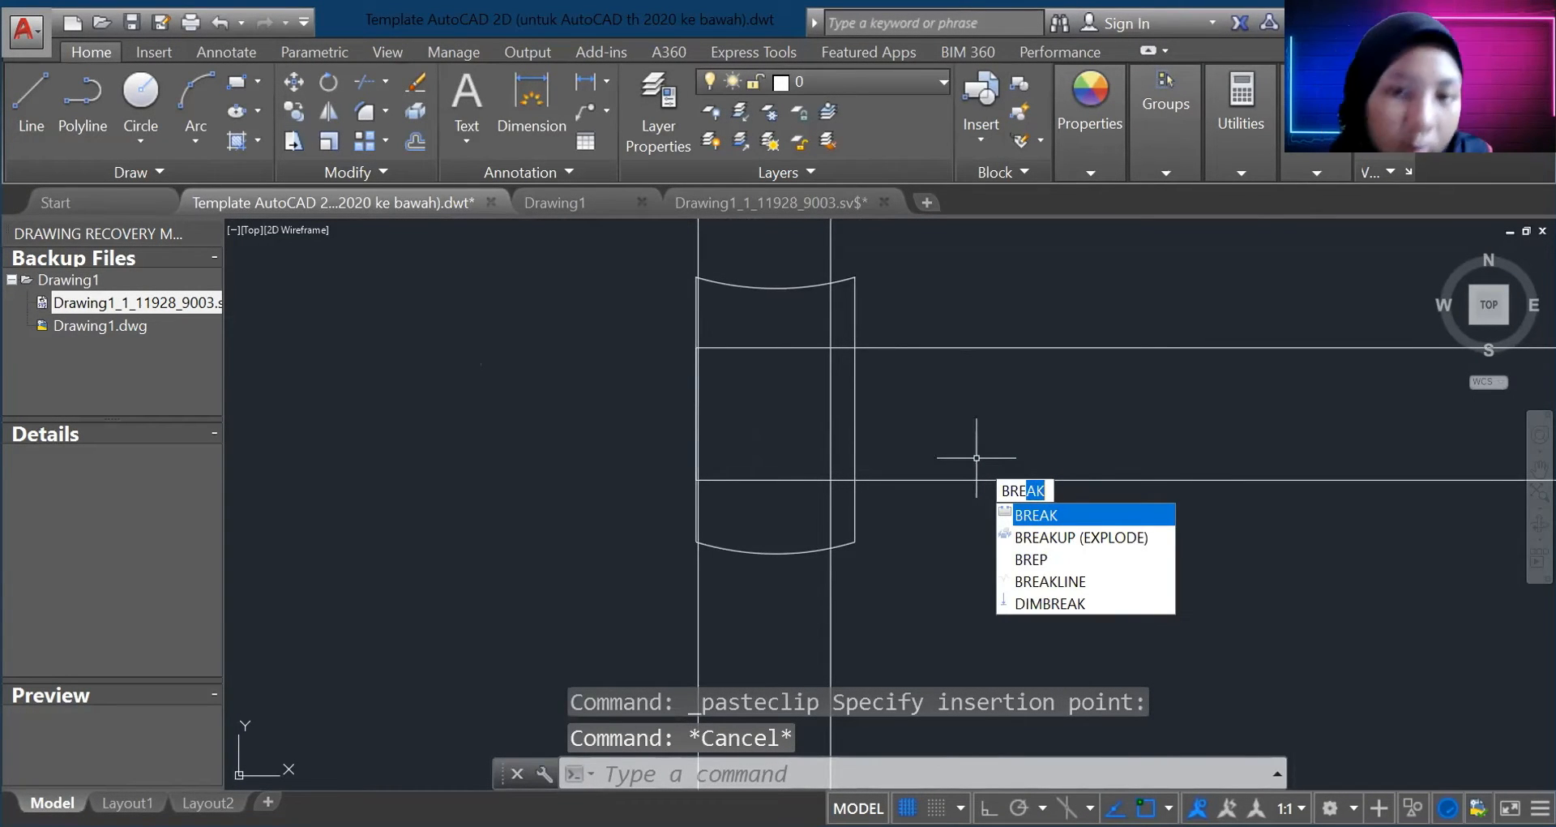
pyautogui.press('Return')
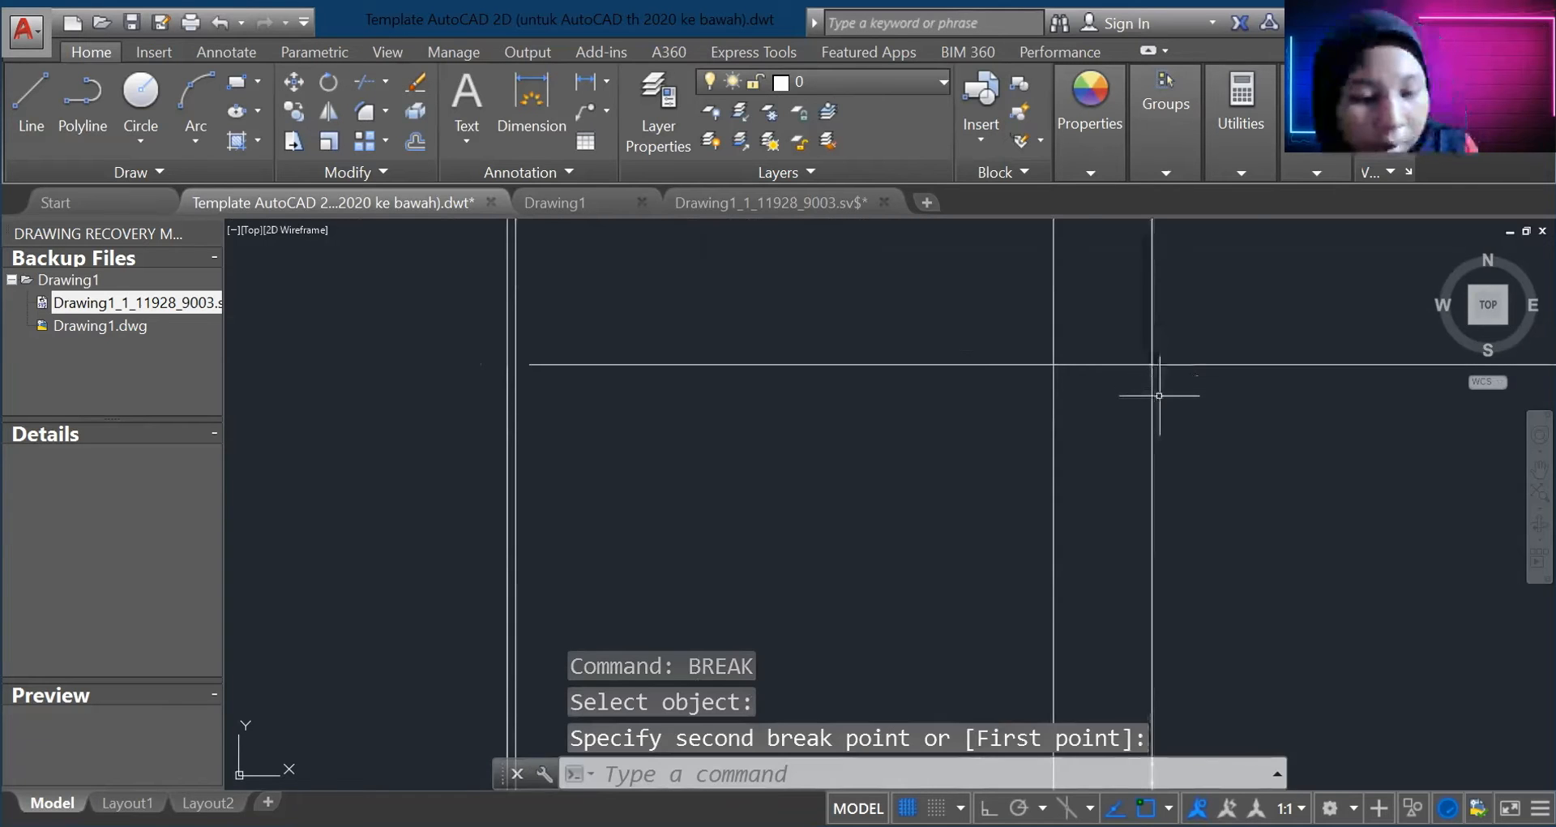
pyautogui.hotkey('ctrl', 'z')
# Step: Break away the horizontal bar's upper and lower edges where they cross the left end piece
pyautogui.scroll(4, 296, 604)
pyautogui.write('B')
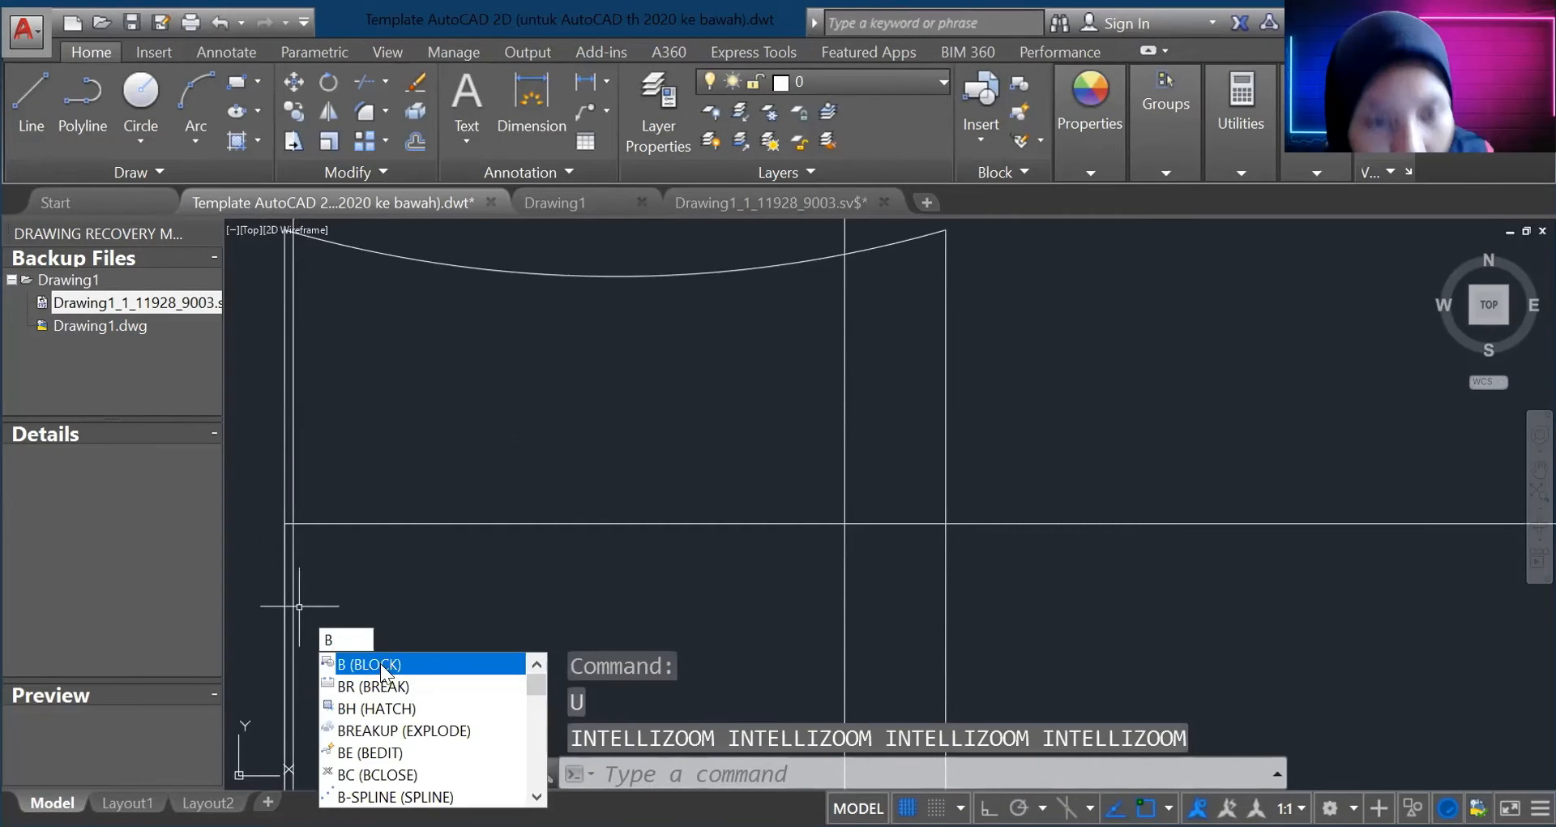
pyautogui.press('Down')
pyautogui.press('Return')
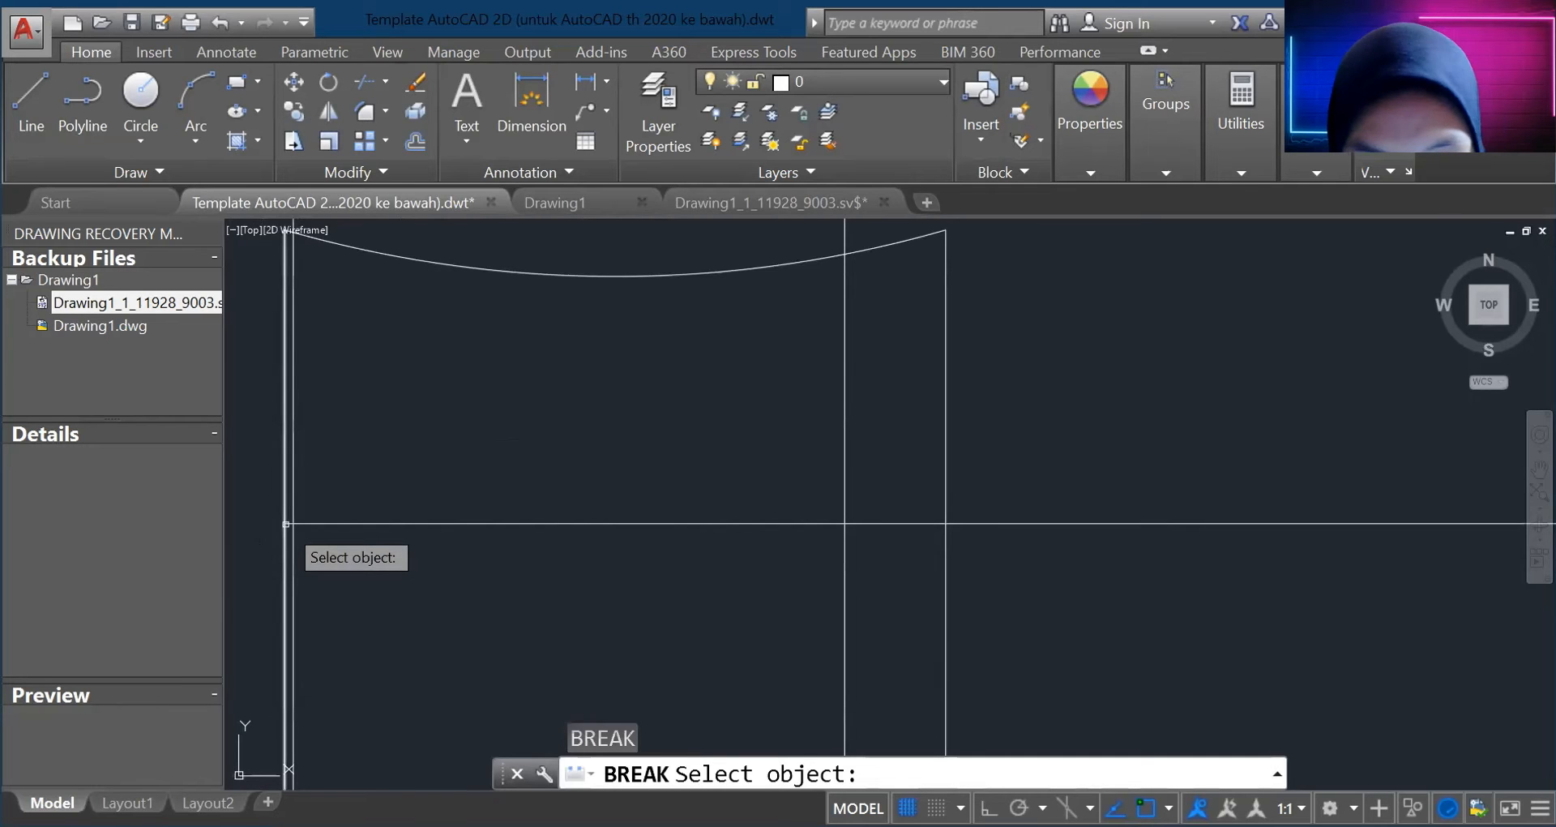
pyautogui.click(285, 523)
pyautogui.scroll(-2, 678, 546)
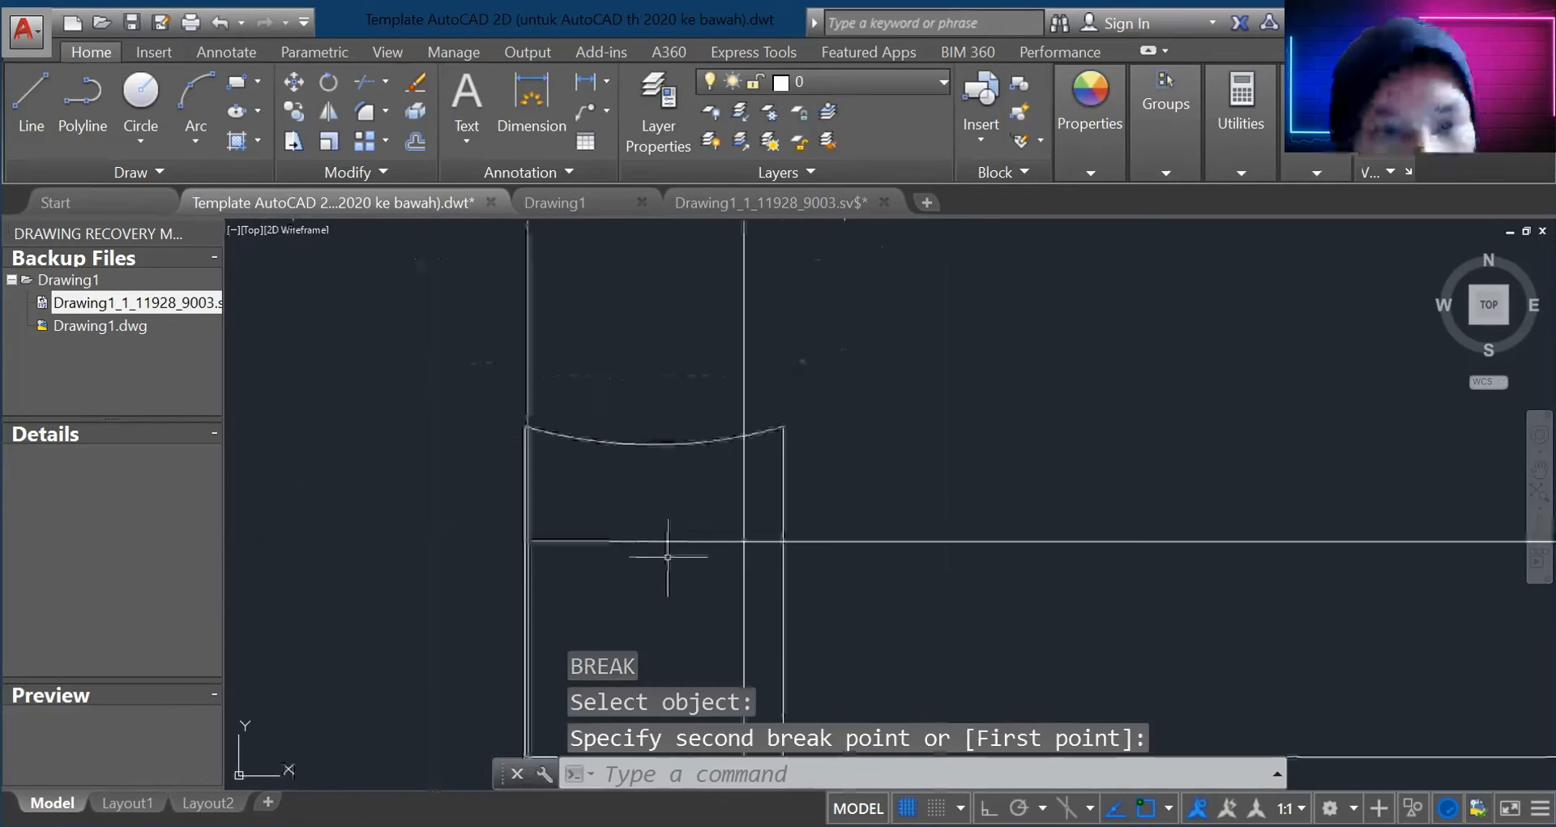
pyautogui.scroll(2, 556, 608)
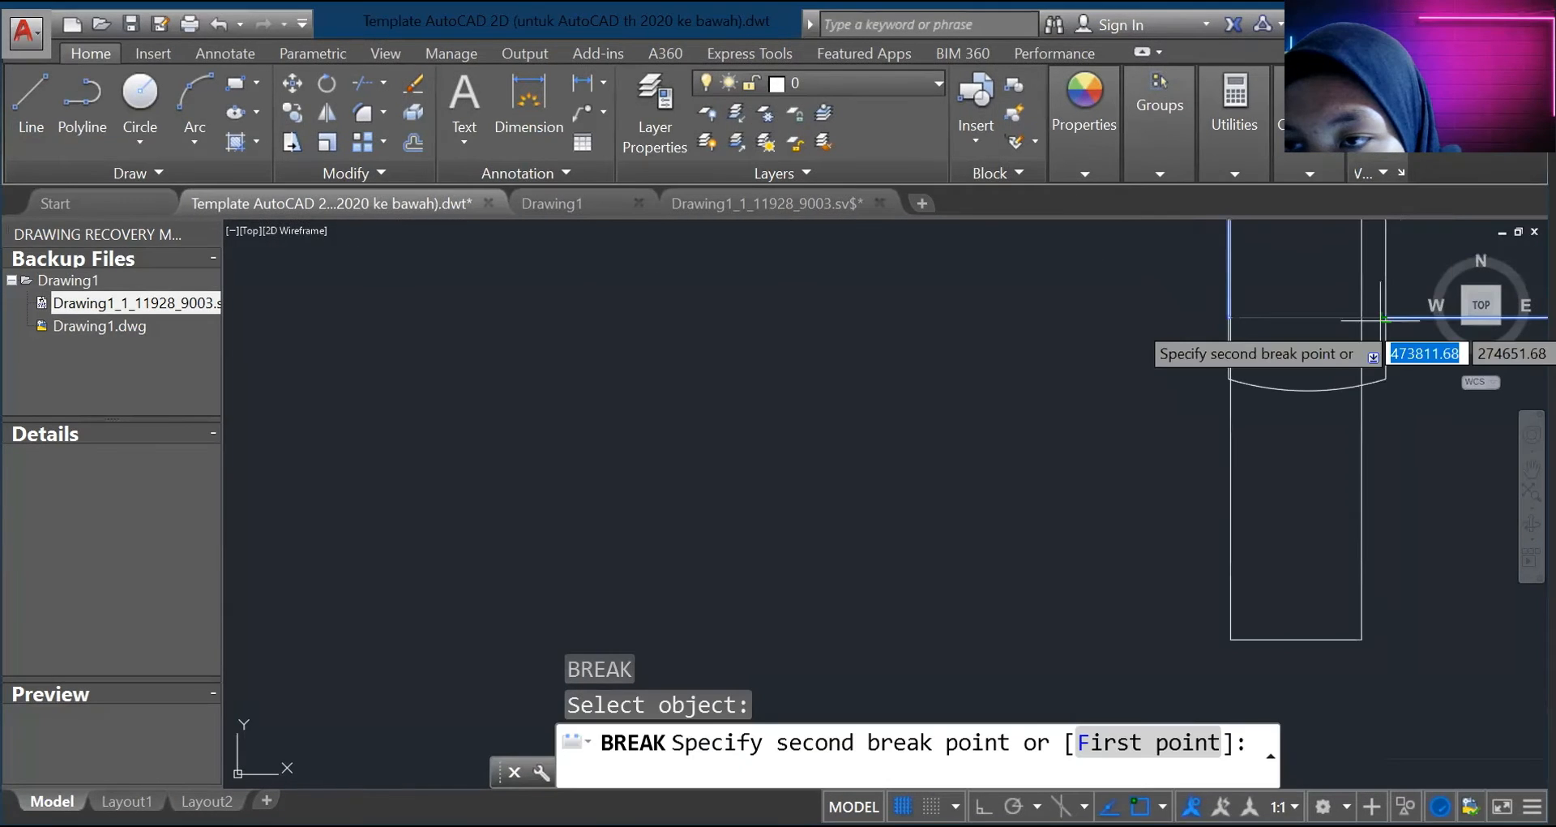
pyautogui.click(1381, 318)
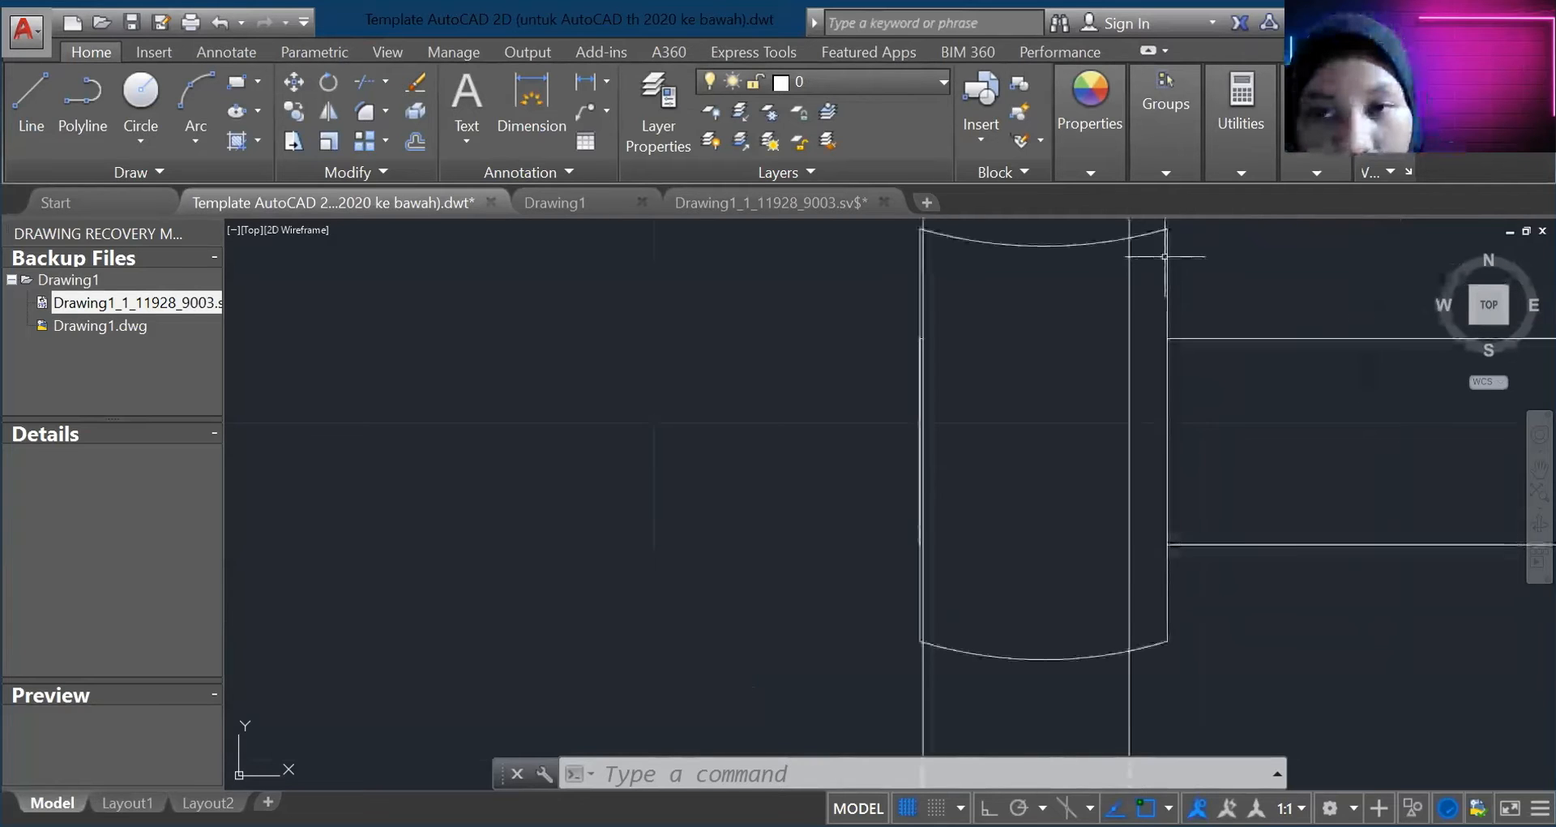
# Step: Break the left vertical bar's right edge at the point where it meets the end piece's upper arc
pyautogui.click(1128, 245)
pyautogui.press('Escape')
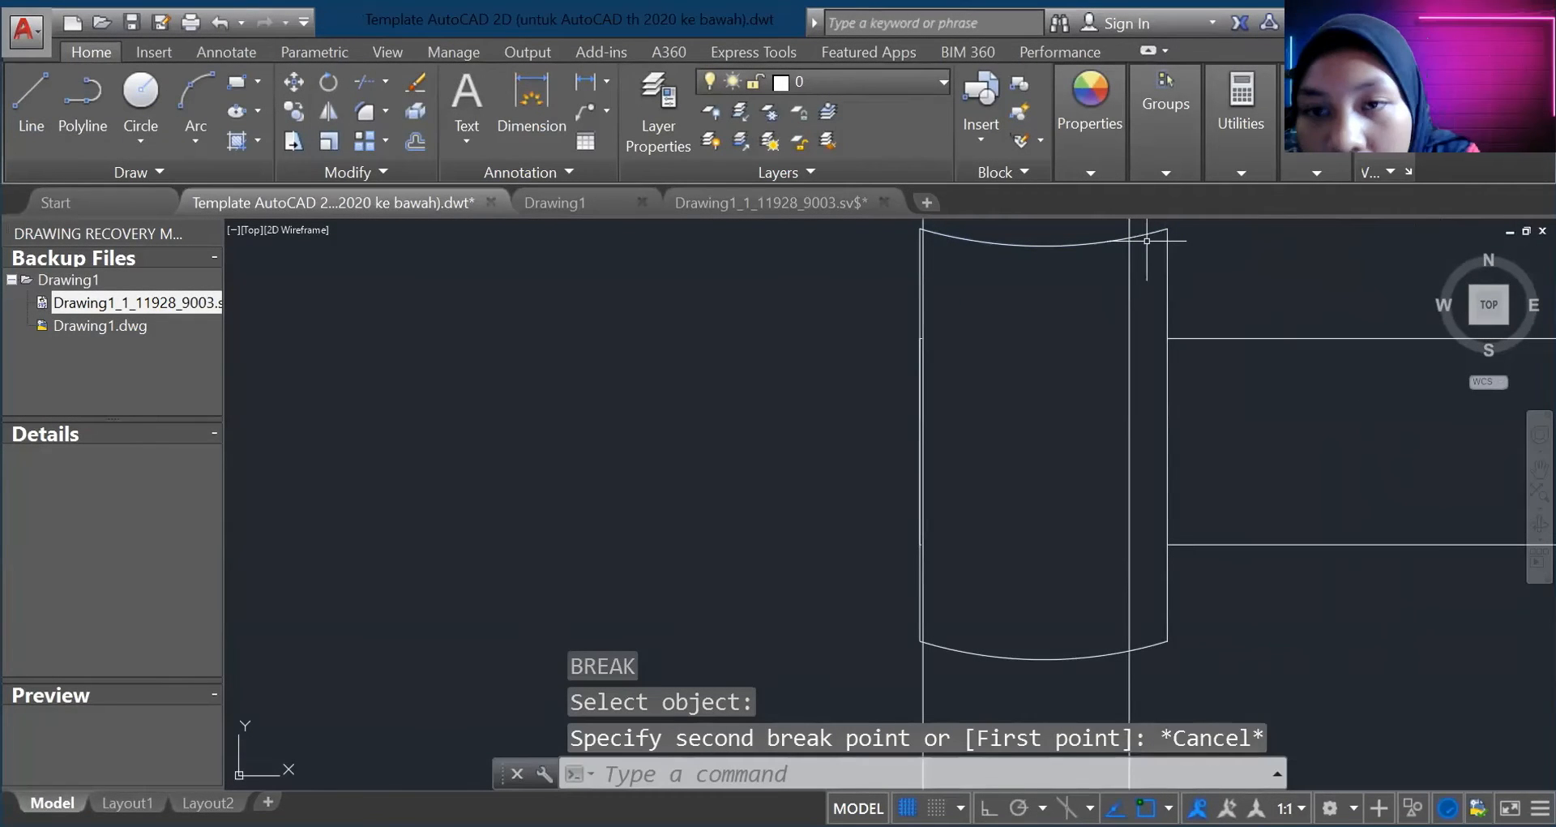
pyautogui.press('Return')
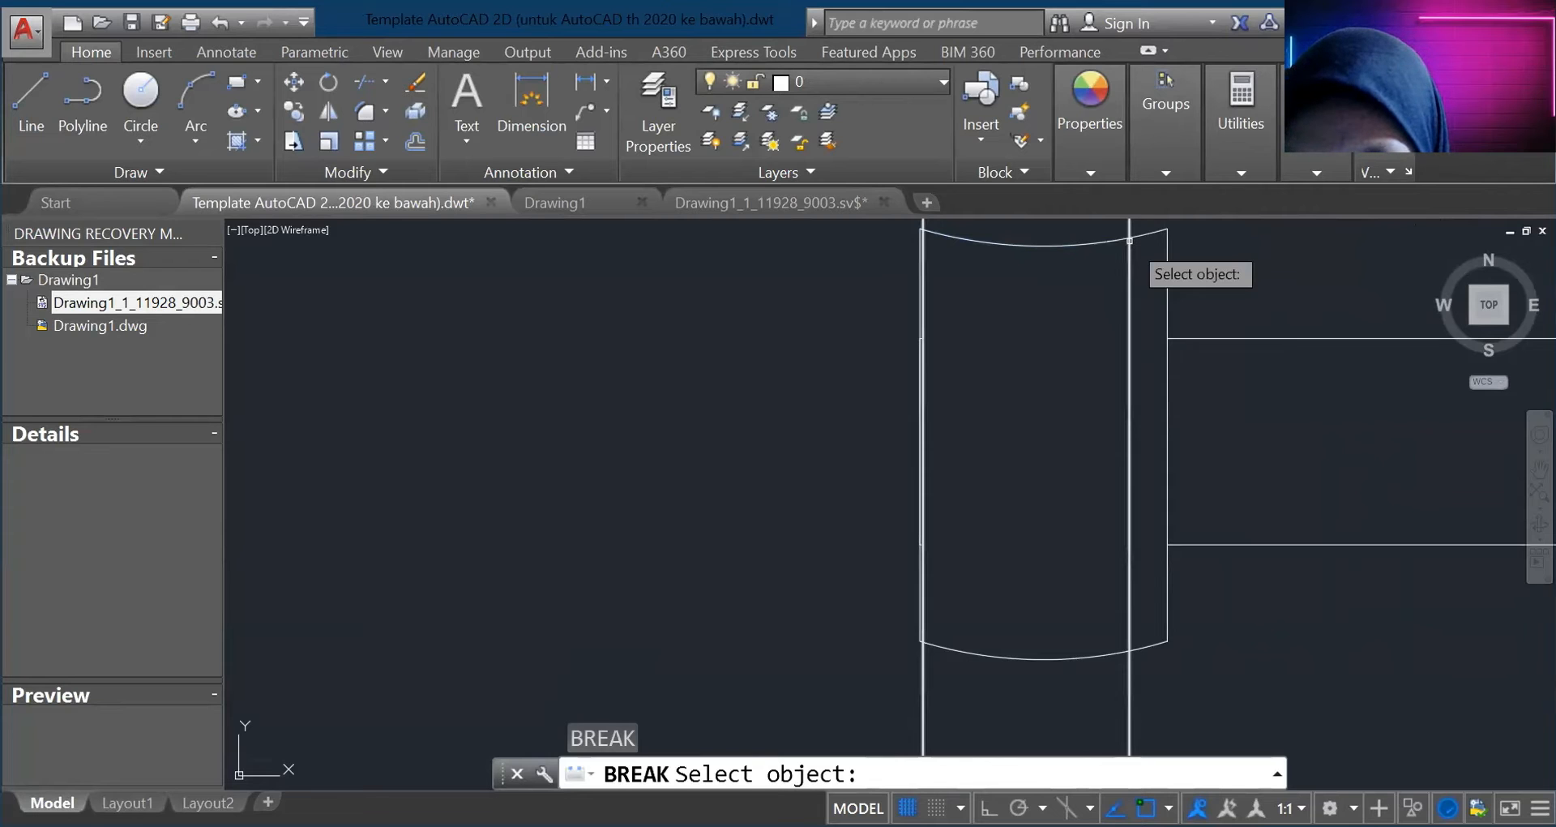
pyautogui.click(1130, 241)
pyautogui.click(1070, 263)
pyautogui.scroll(4, 1076, 261)
pyautogui.scroll(-5, 1049, 323)
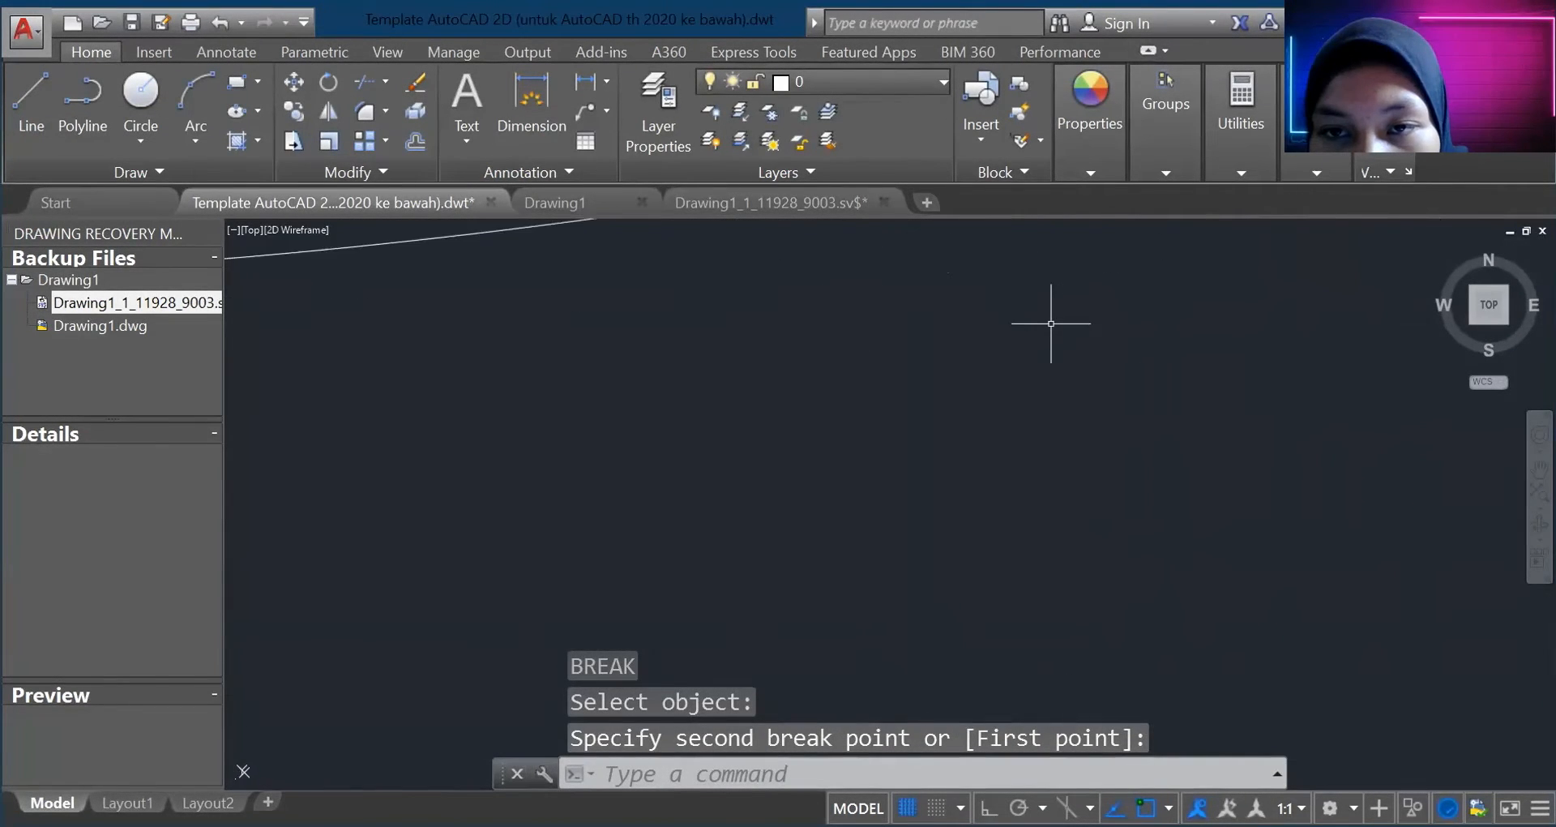
# Step: Break away the bar edges that pass through the right end piece
pyautogui.scroll(-3, 1076, 650)
pyautogui.scroll(5, 1374, 603)
pyautogui.scroll(2, 1045, 549)
pyautogui.scroll(2, 1000, 469)
pyautogui.scroll(2, 969, 445)
pyautogui.scroll(-6, 349, 405)
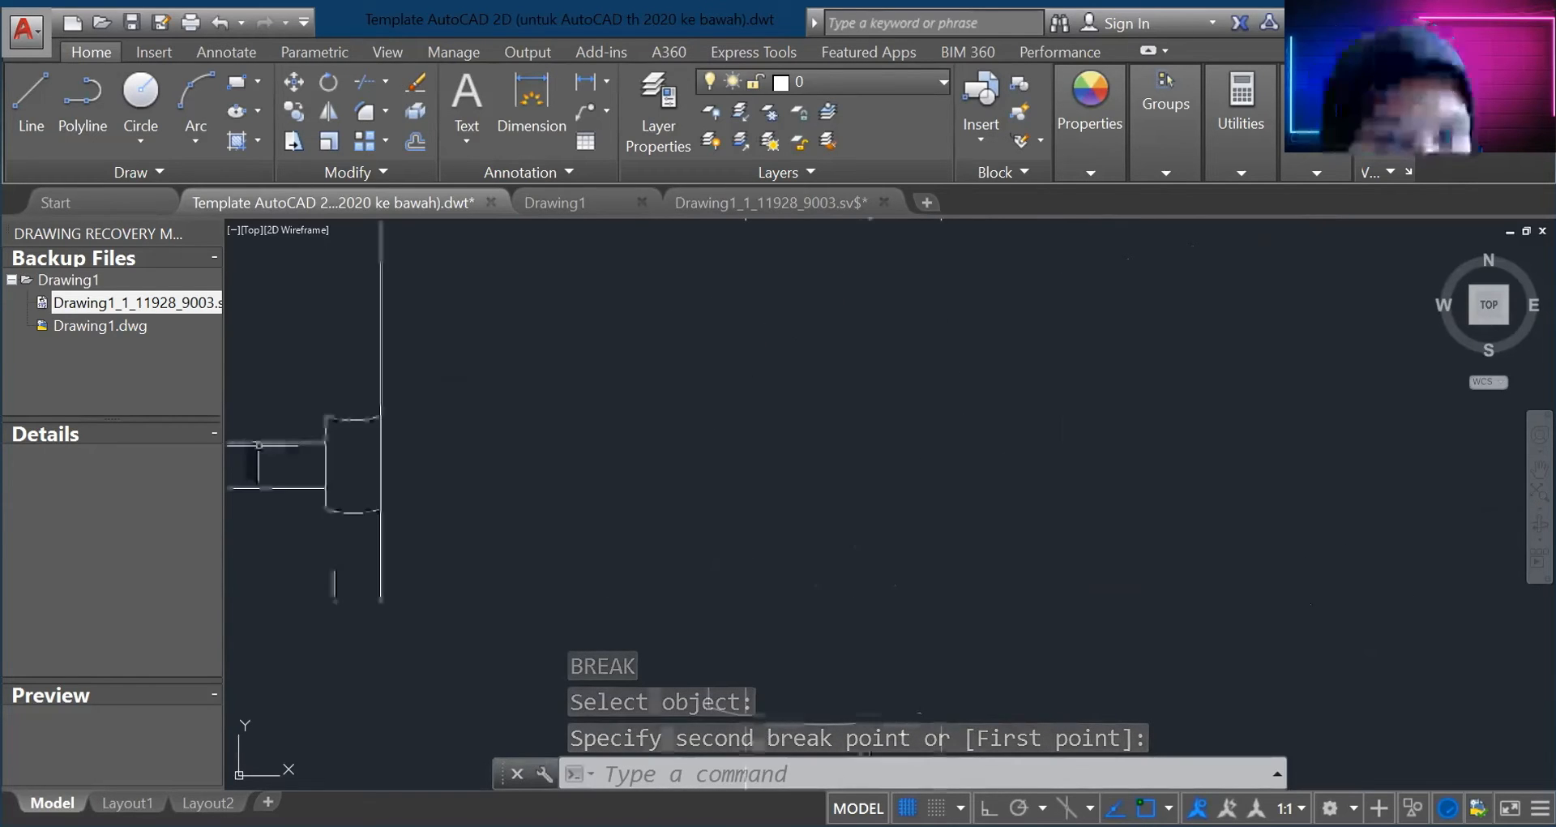
pyautogui.scroll(4, 293, 344)
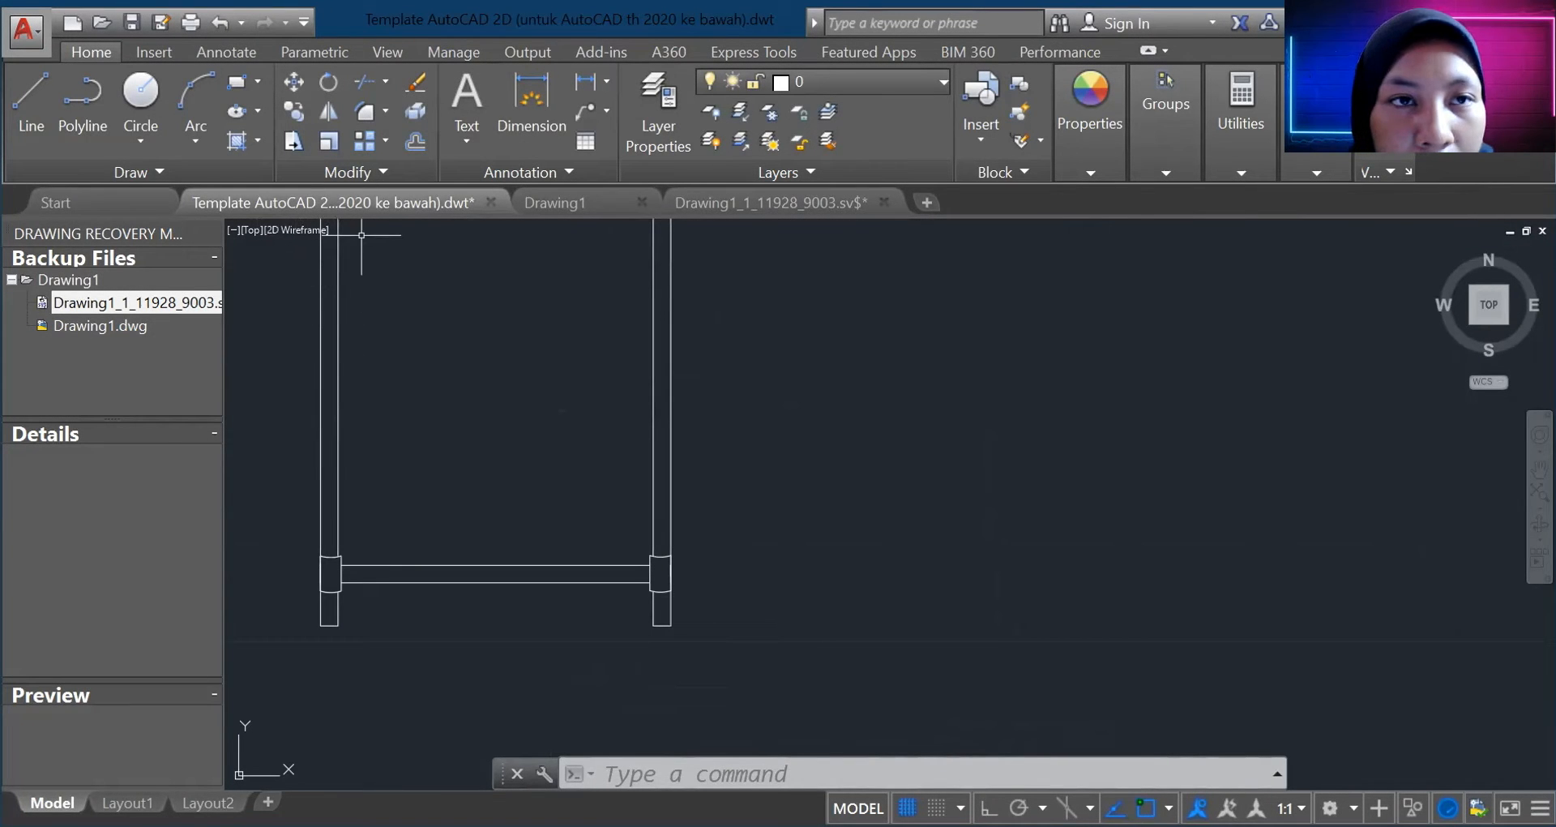
# Step: Copy the bottom crossbar with its end pieces to about mid-height of the vertical bars, and delete the stray line along the left bar
pyautogui.scroll(-4, 316, 534)
pyautogui.scroll(2, 267, 487)
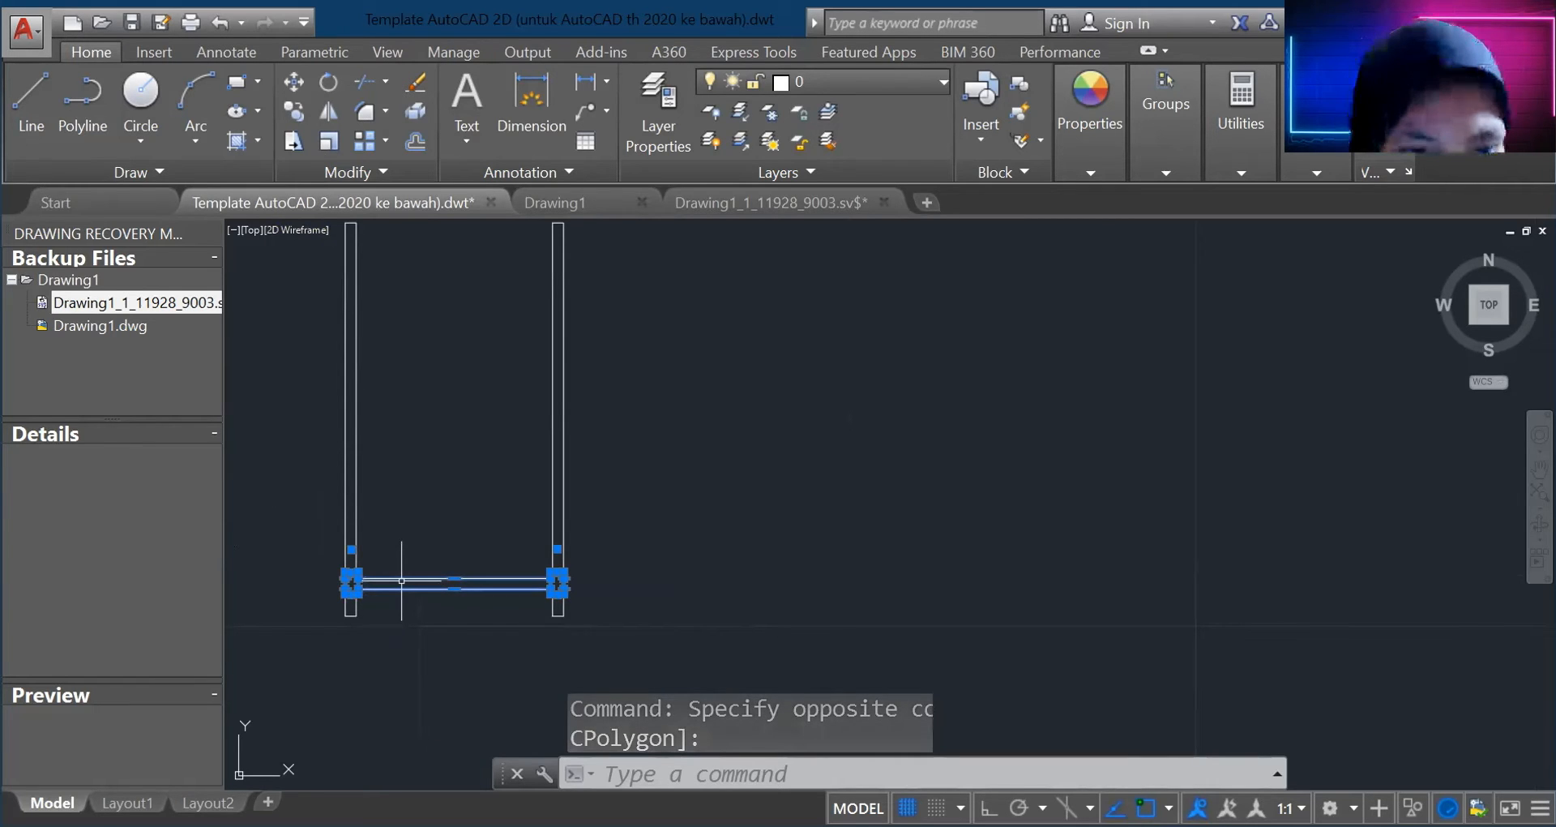
pyautogui.hotkey('ctrl', 'c')
pyautogui.hotkey('ctrl', 'v')
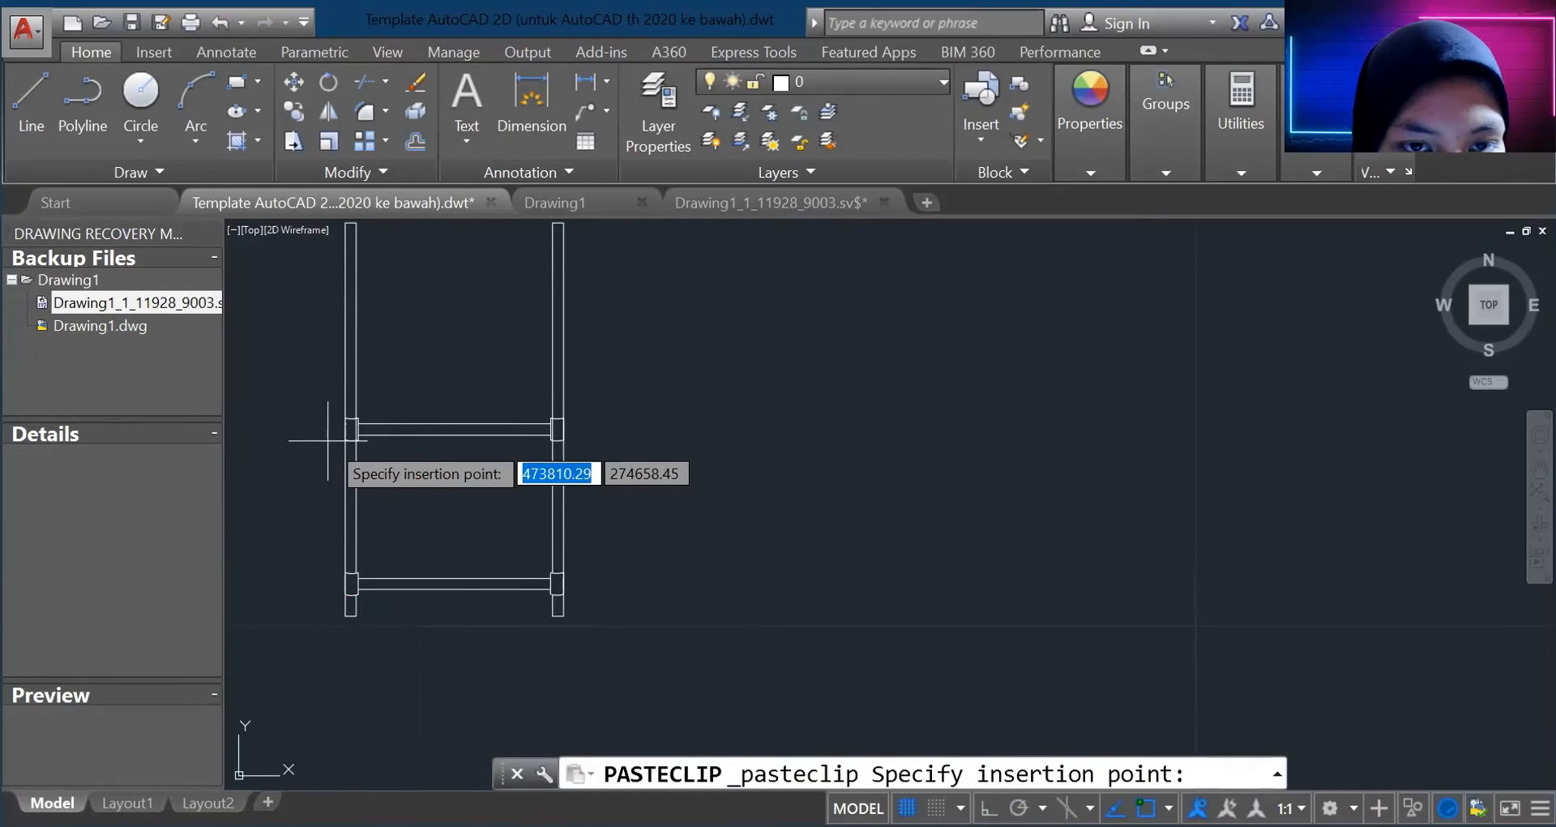
pyautogui.click(327, 437)
pyautogui.scroll(-2, 324, 510)
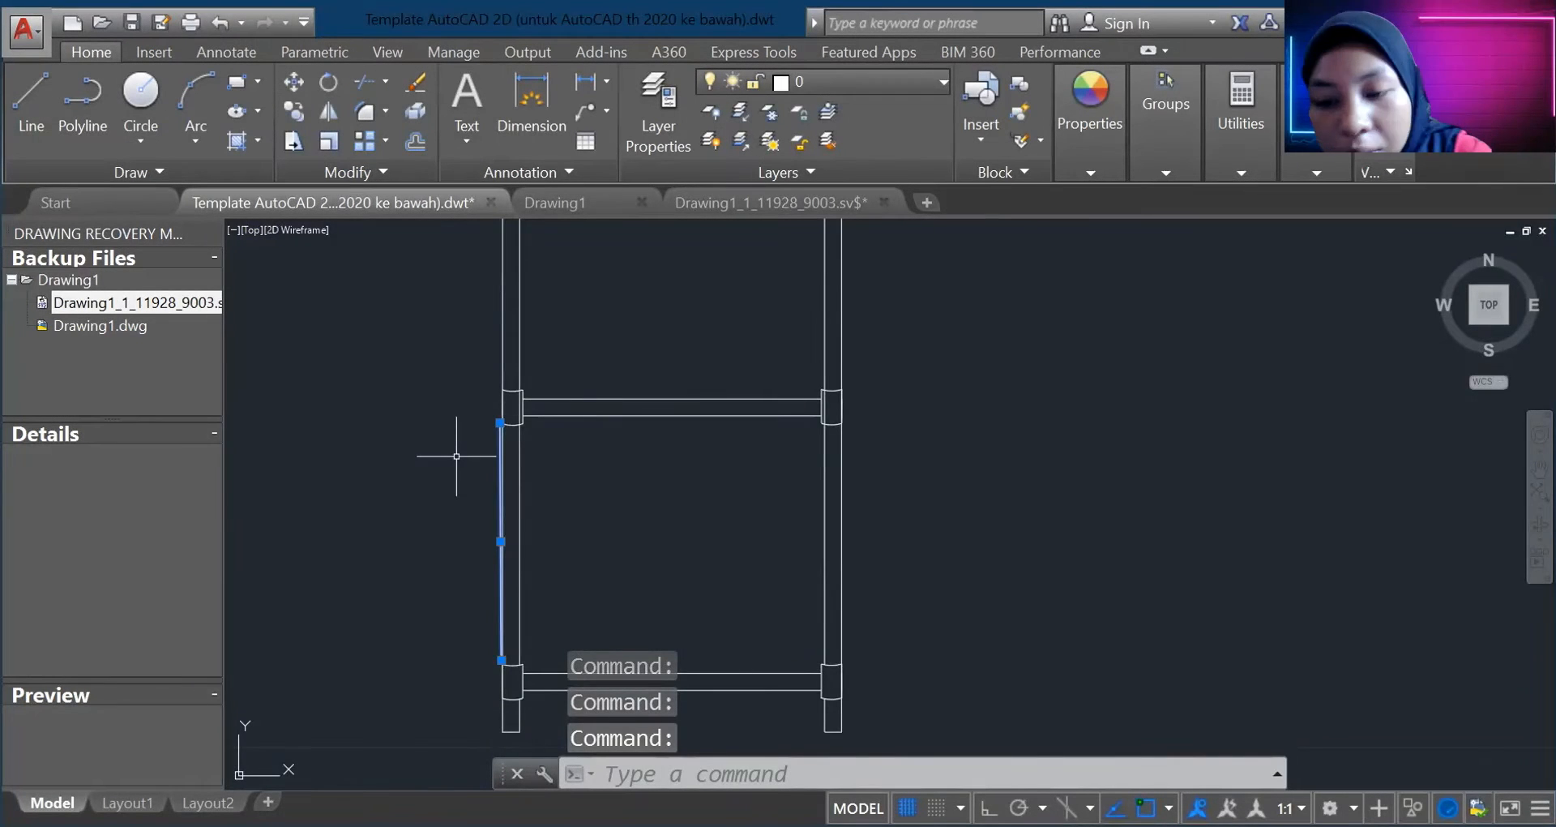
pyautogui.scroll(-4, 364, 372)
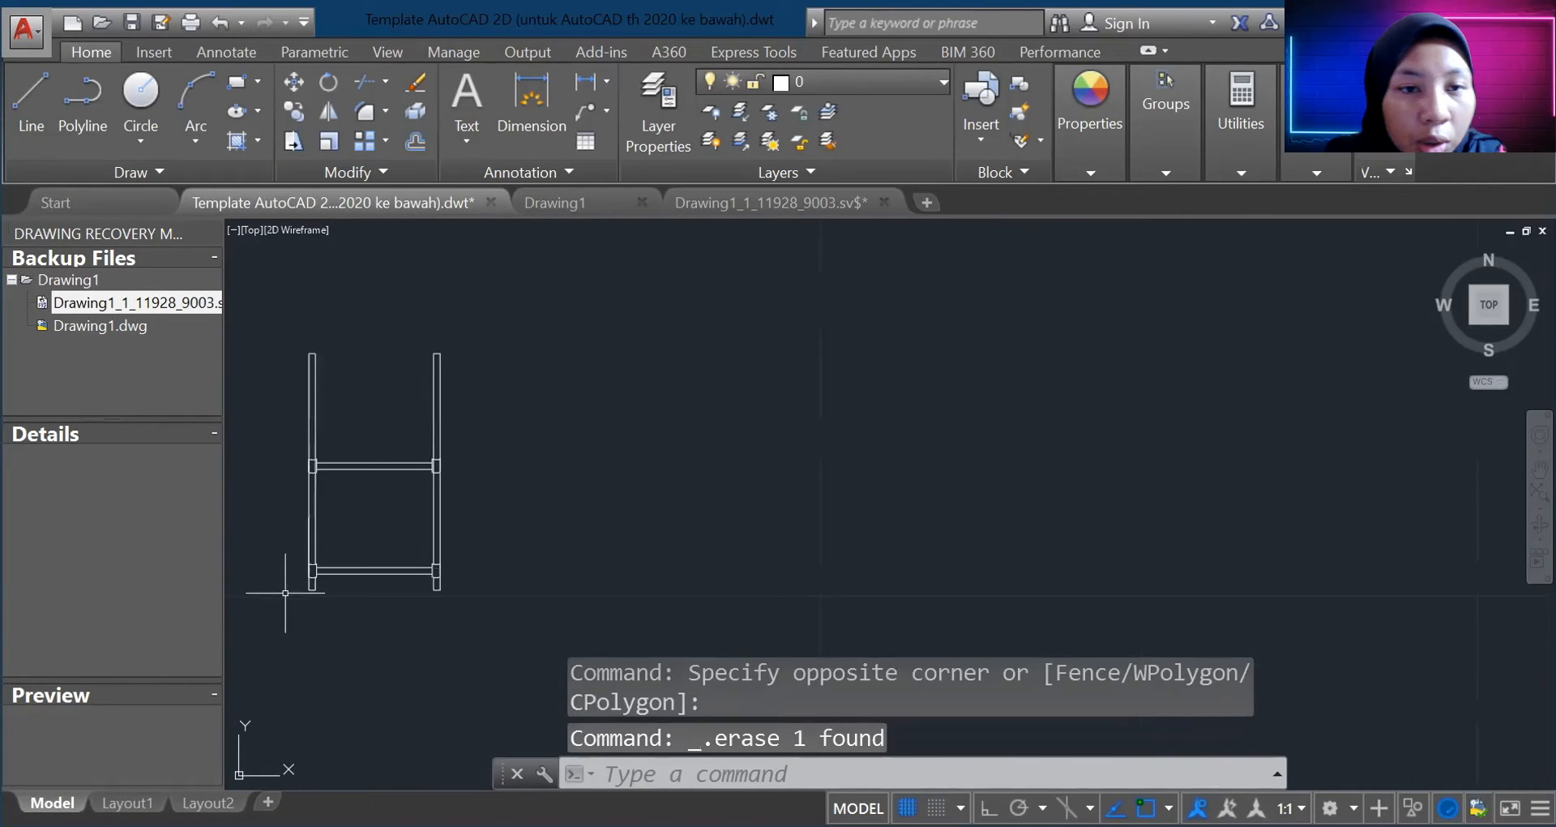
# Step: Copy the middle crossbar with its end pieces to near the top of the vertical bars, and erase the leftover lines
pyautogui.scroll(2, 268, 330)
pyautogui.scroll(4, 306, 444)
pyautogui.scroll(-4, 330, 556)
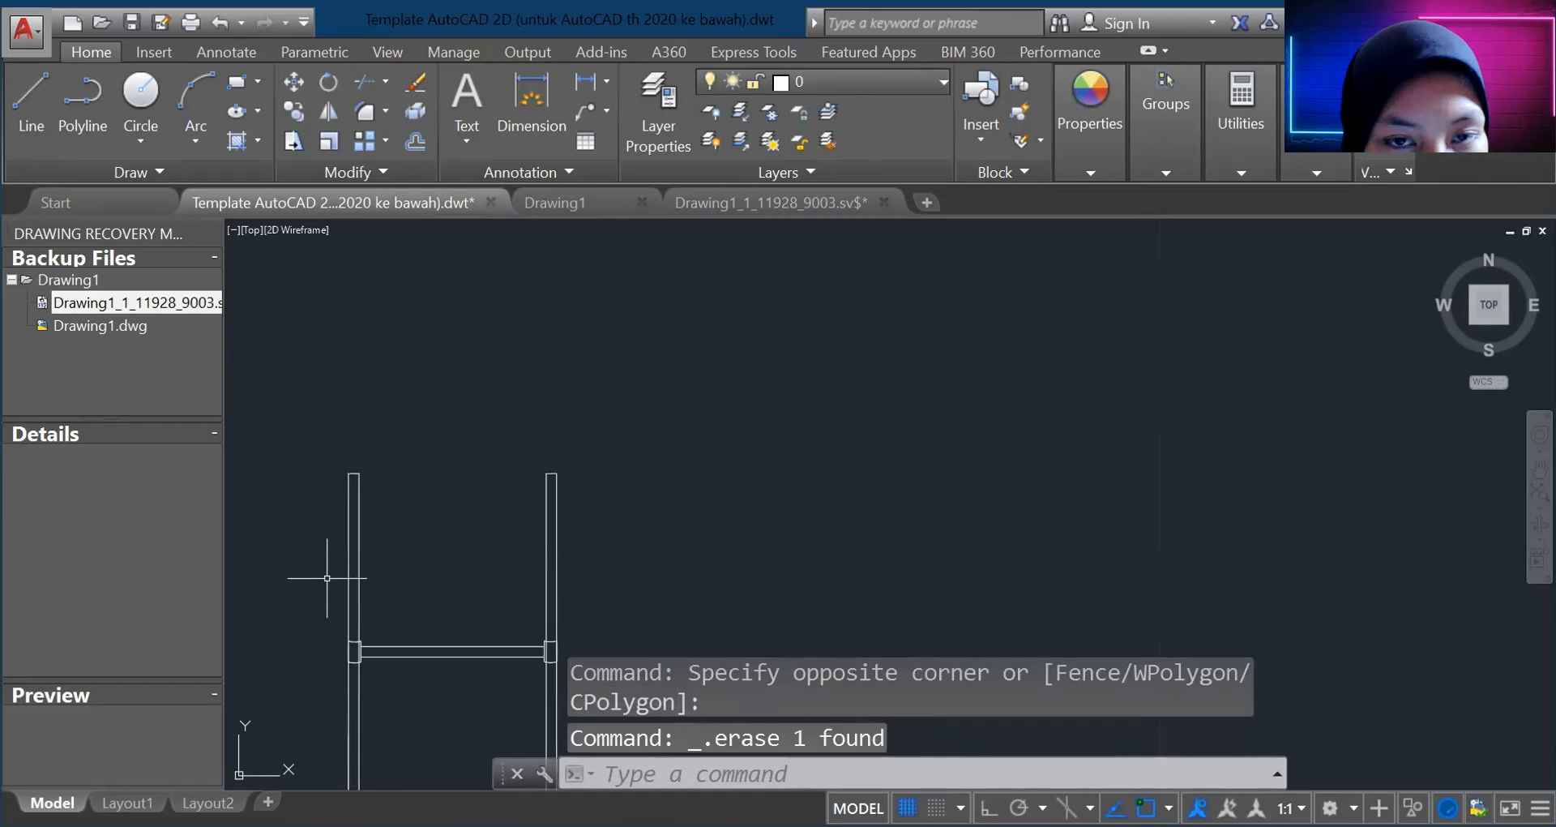
pyautogui.scroll(2, 306, 653)
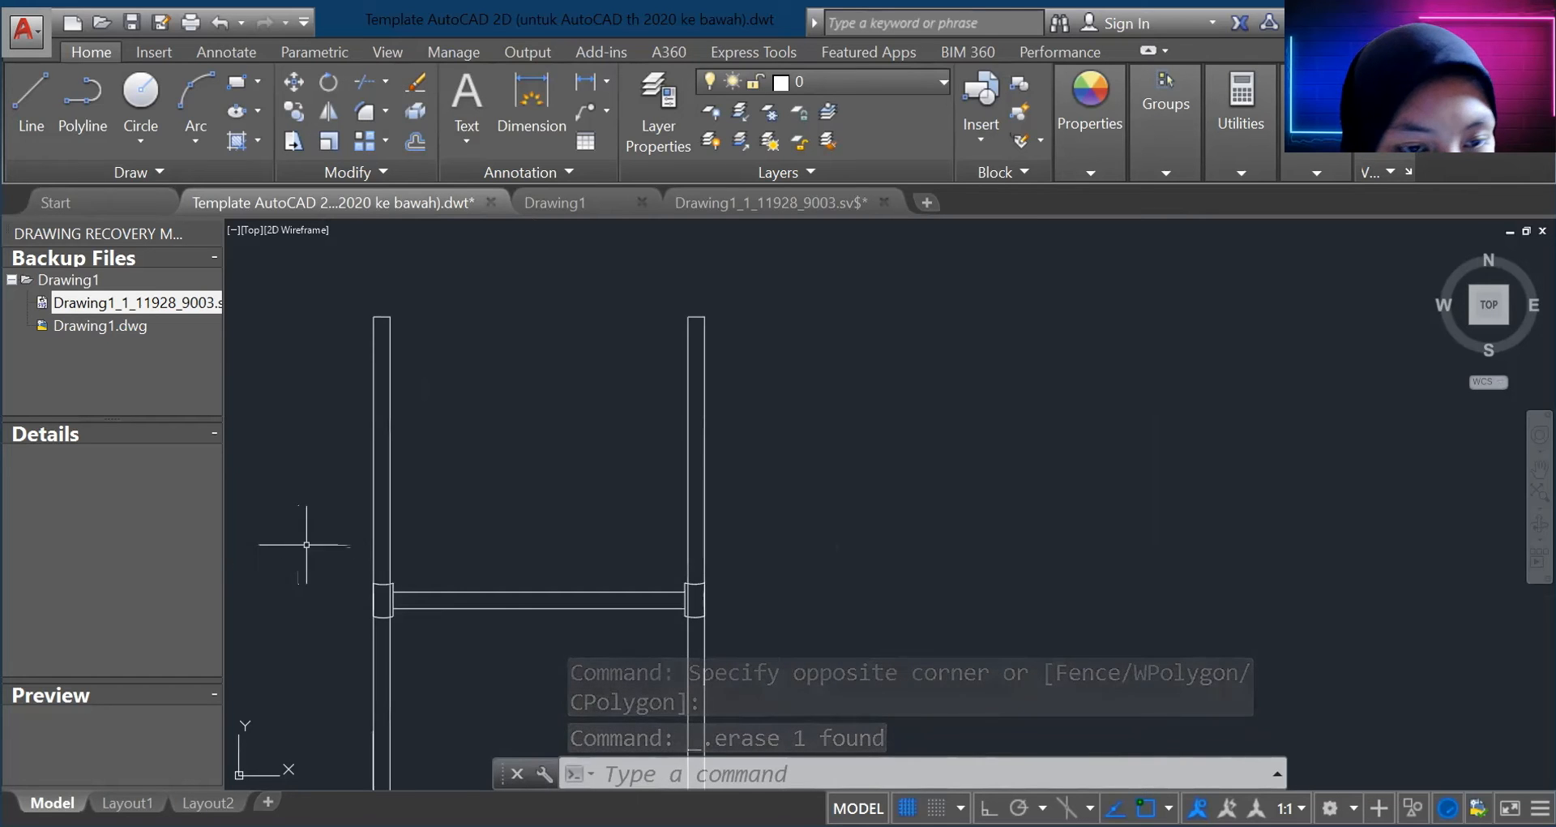
pyautogui.click(340, 565)
pyautogui.click(504, 592)
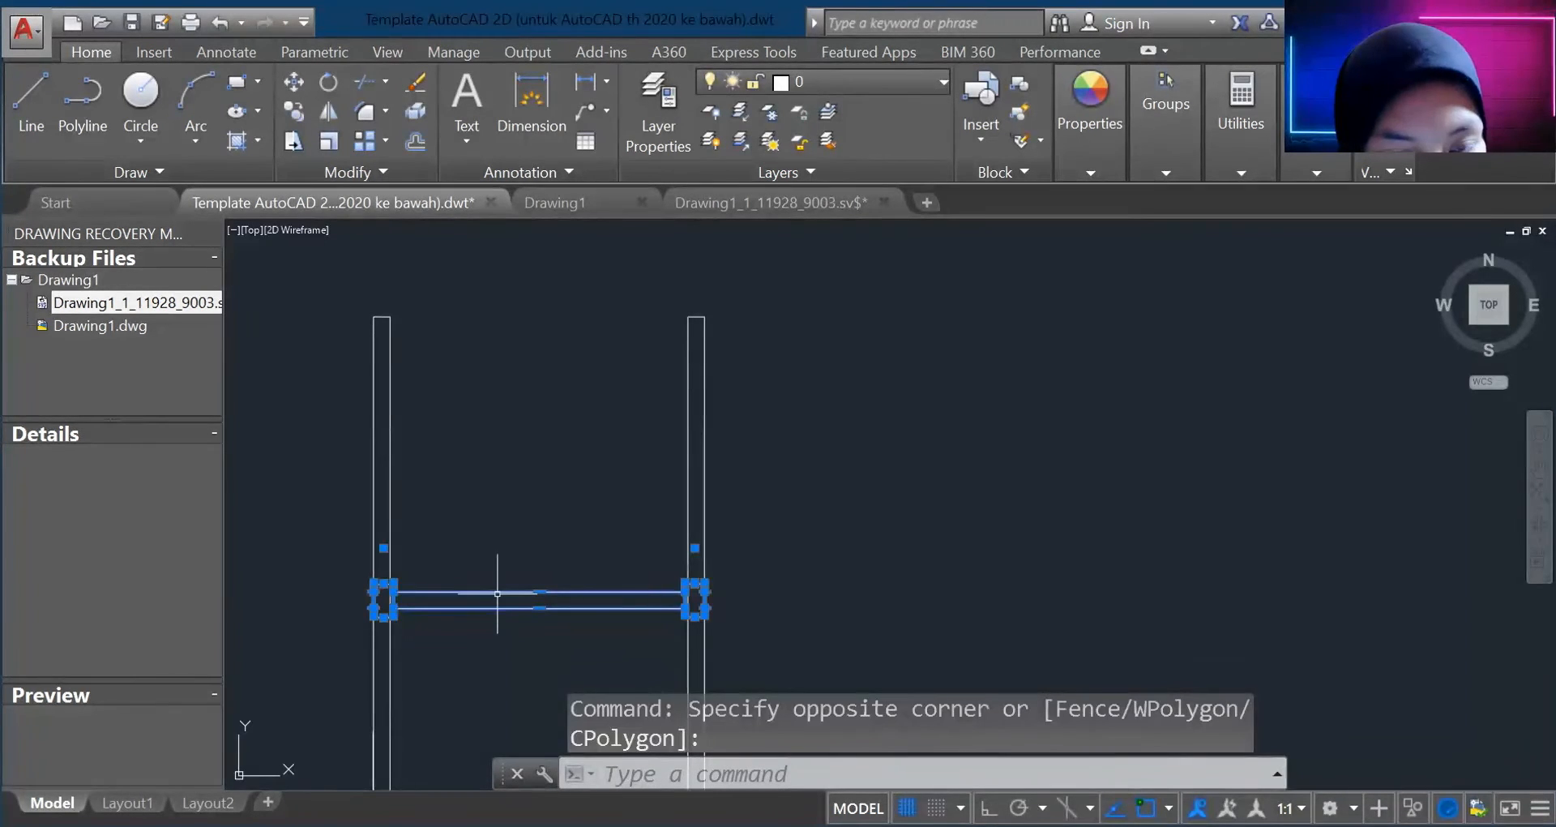
pyautogui.hotkey('ctrl', 'c')
pyautogui.hotkey('ctrl', 'v')
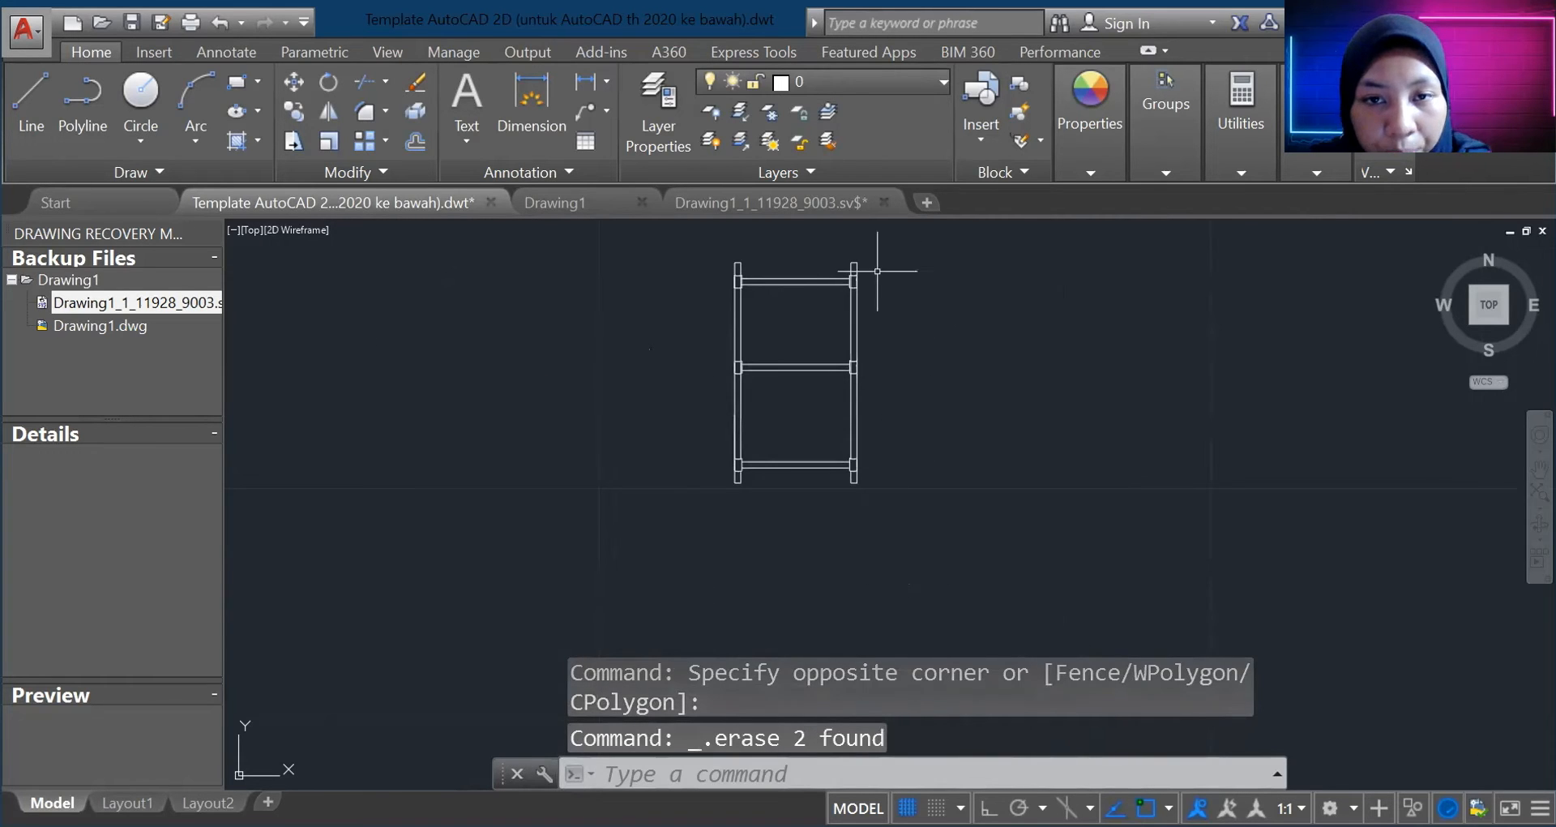
pyautogui.scroll(2, 846, 264)
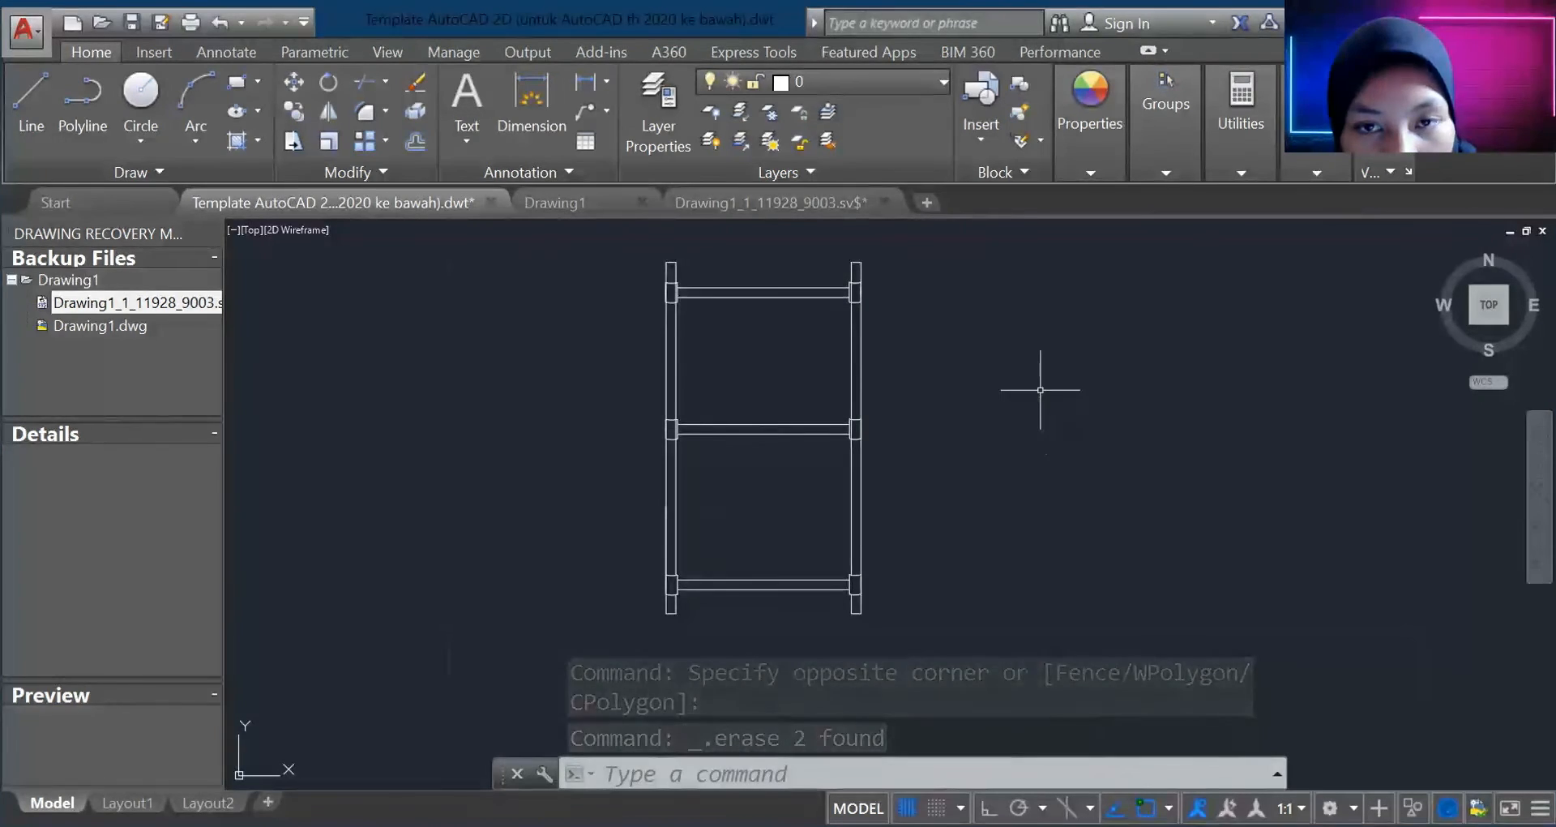
pyautogui.scroll(2, 1039, 389)
pyautogui.click(31, 96)
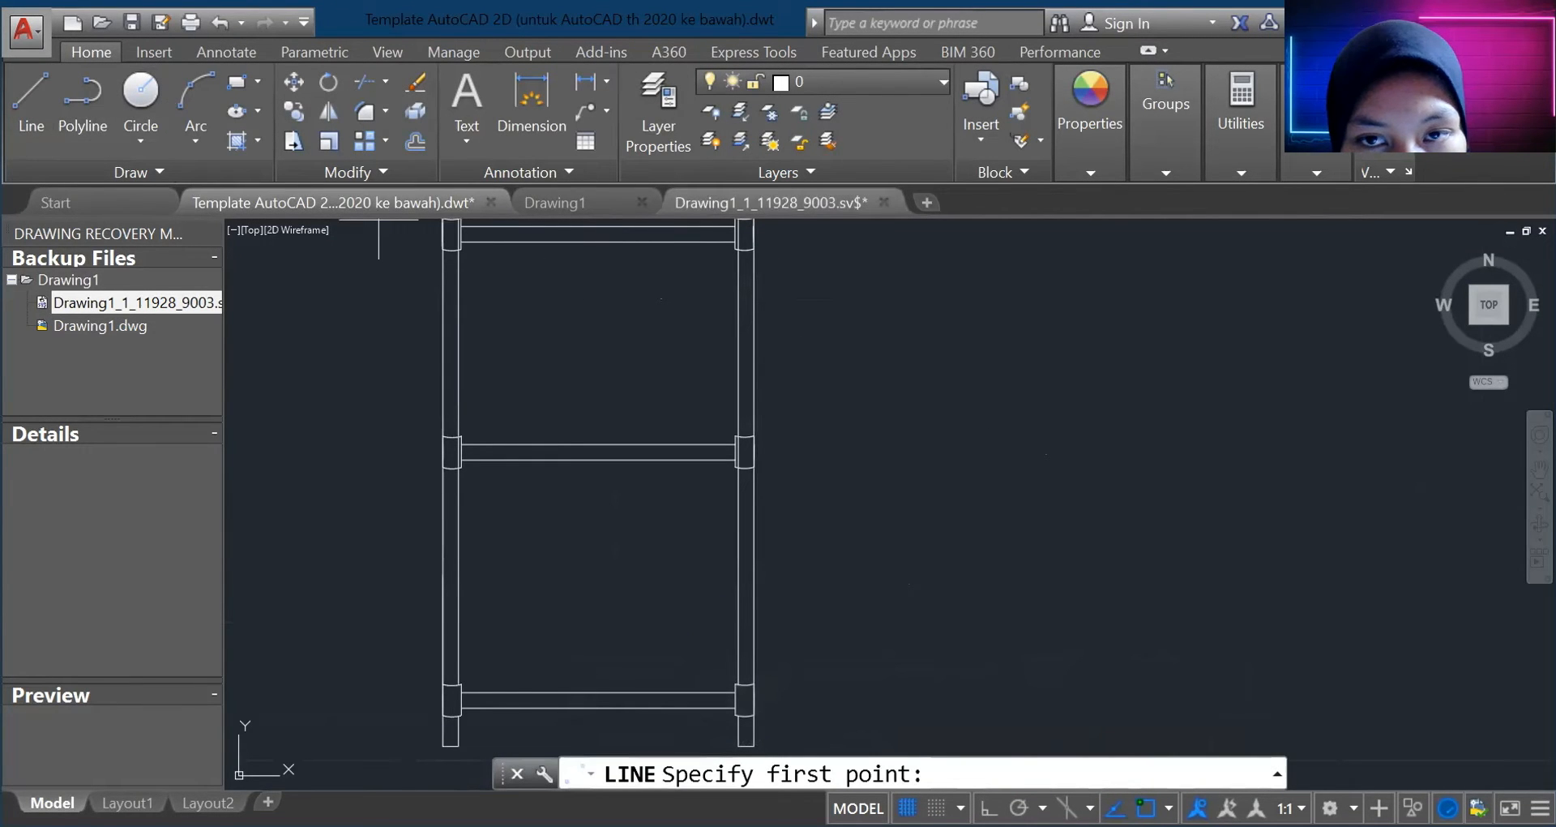
pyautogui.press('Escape')
pyautogui.scroll(2, 531, 298)
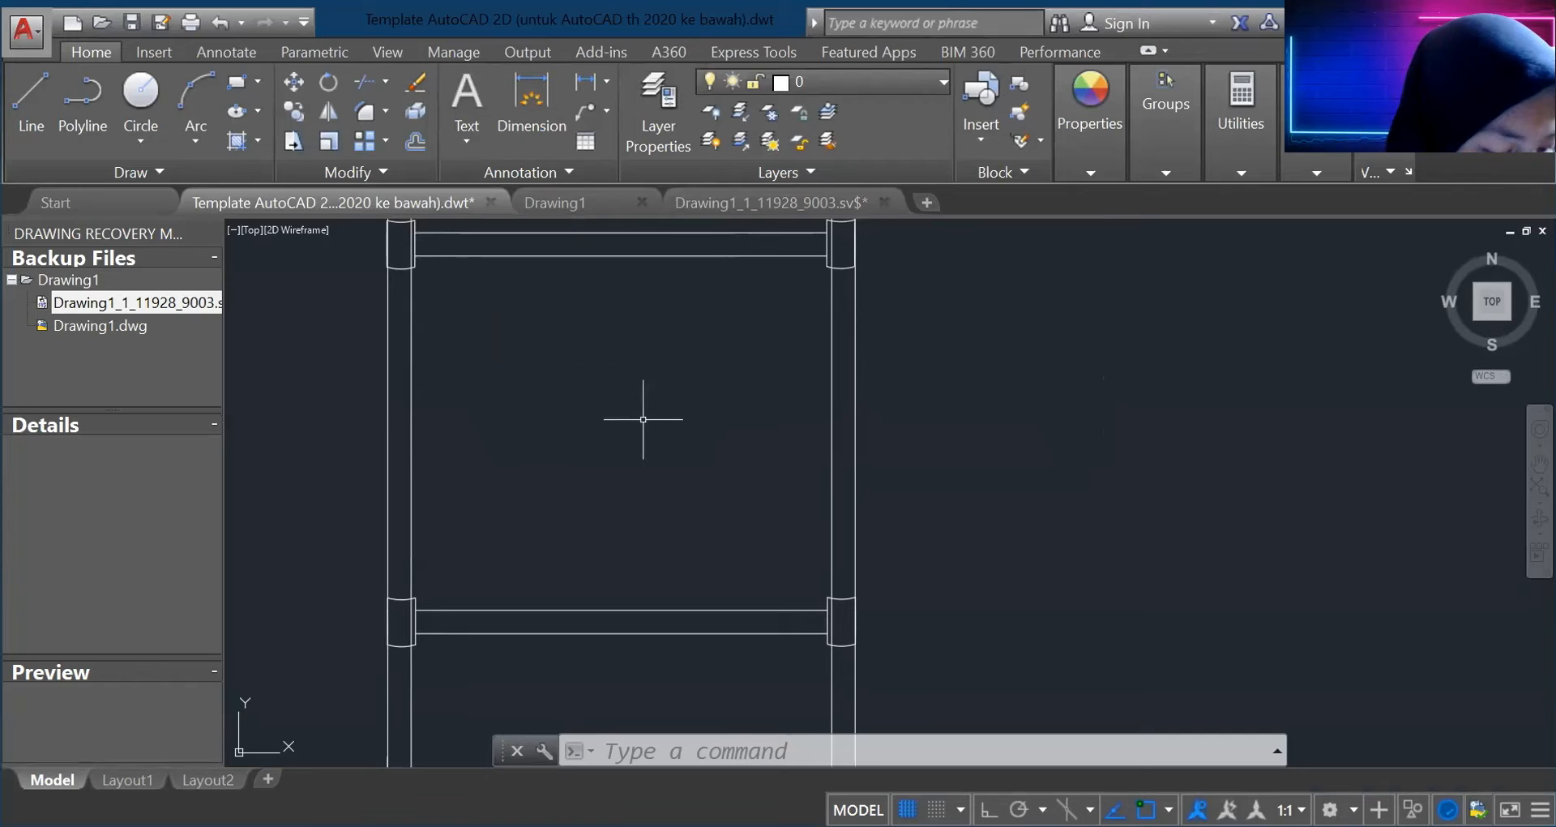
# Step: Draw a 3 by 3.5 rectangle and place it directly under the top crossbar, against the right vertical bar
pyautogui.write('rec')
pyautogui.press('Return')
pyautogui.click(669, 256)
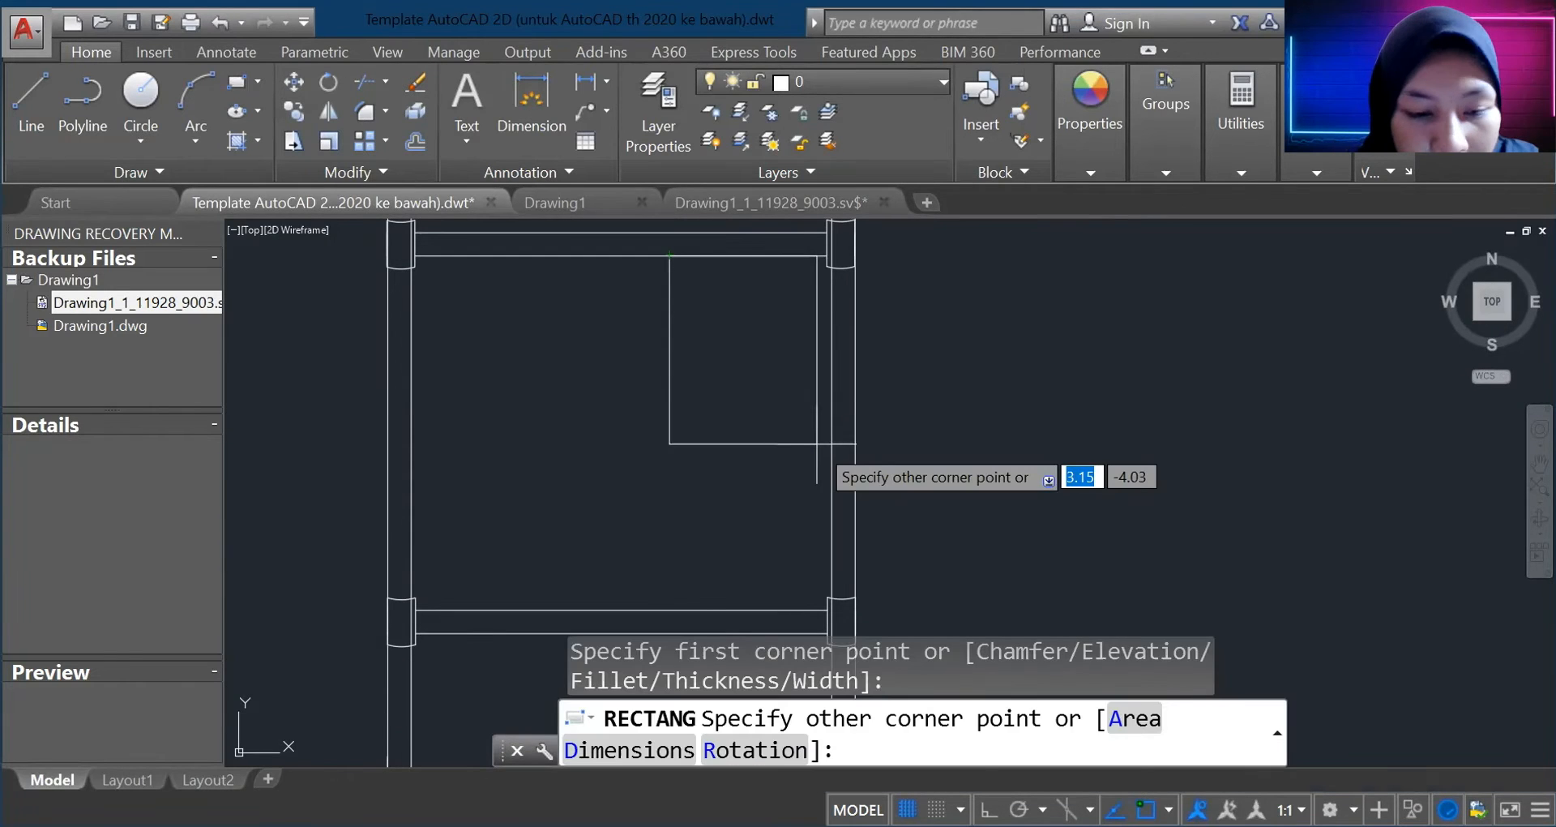
pyautogui.write('3')
pyautogui.press('Tab')
pyautogui.write('3.')
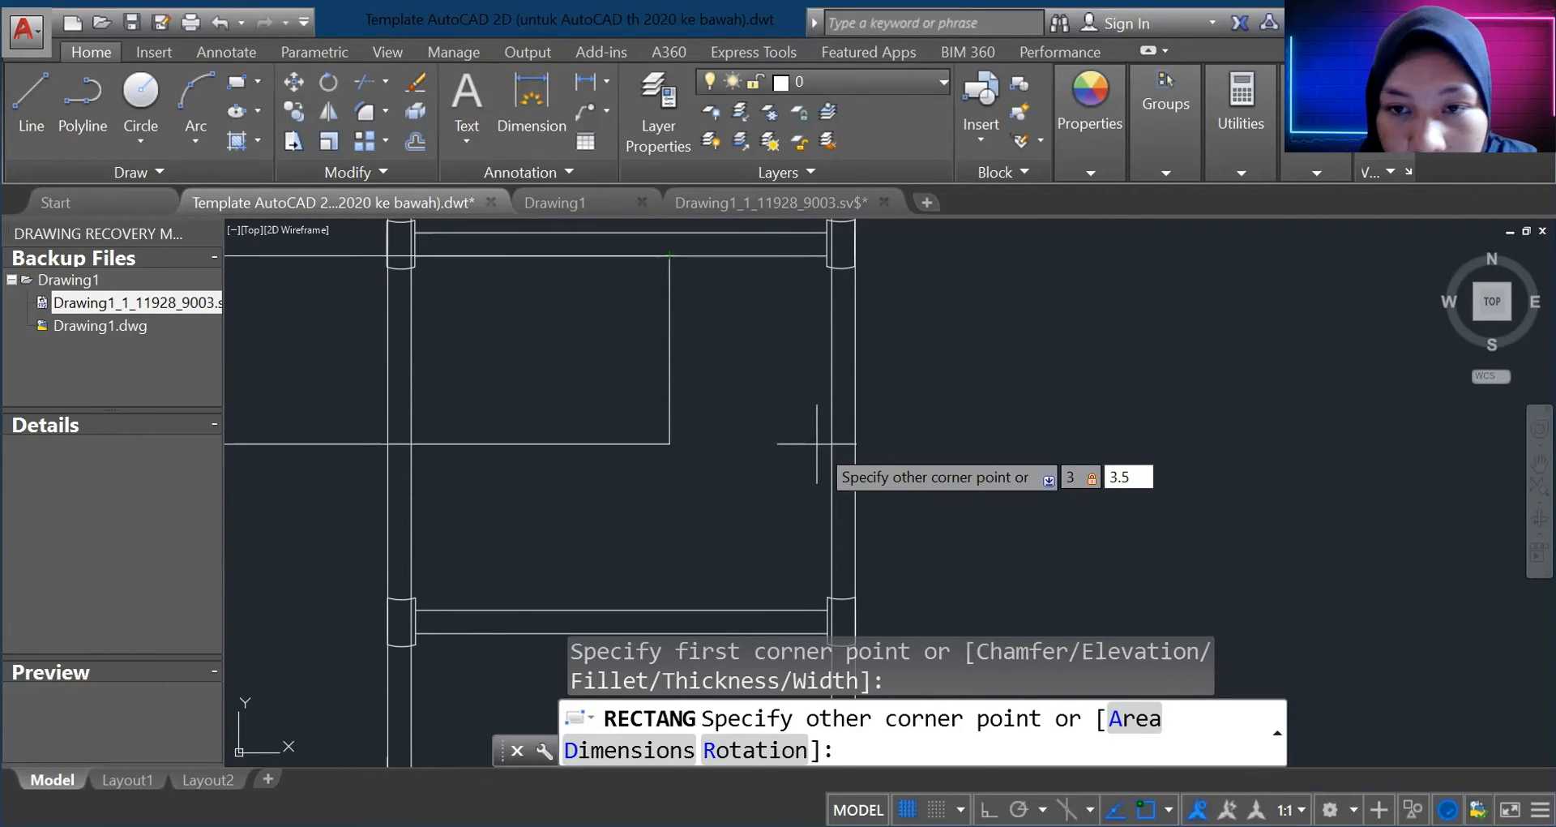
pyautogui.write('5')
pyautogui.press('Return')
pyautogui.scroll(-5, 792, 372)
pyautogui.scroll(3, 792, 356)
pyautogui.click(799, 380)
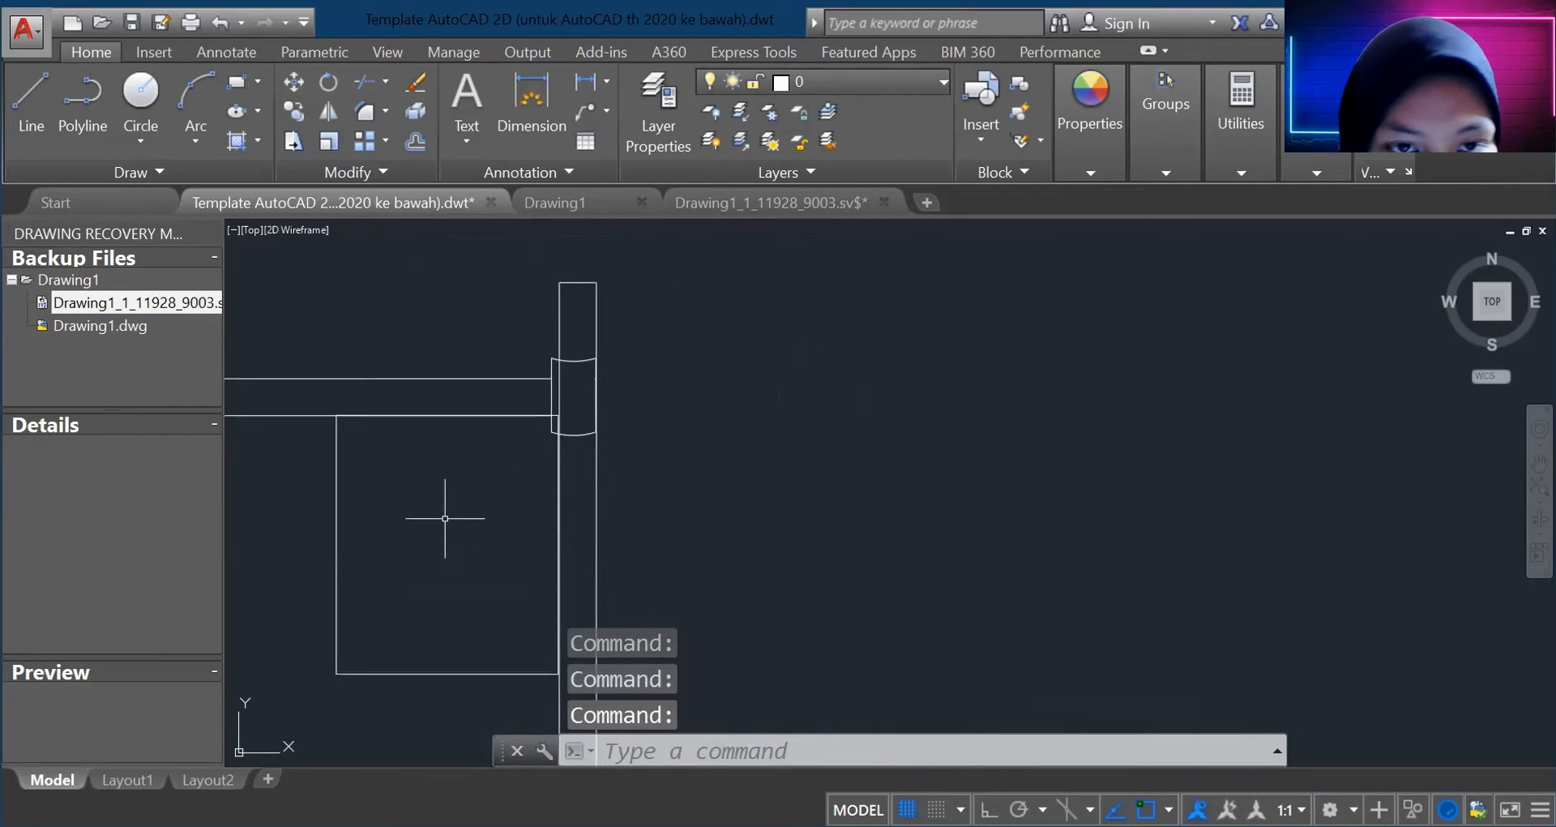
pyautogui.scroll(2, 442, 521)
pyautogui.scroll(-2, 442, 522)
pyautogui.scroll(3, 442, 522)
pyautogui.scroll(-8, 372, 392)
pyautogui.scroll(8, 230, 434)
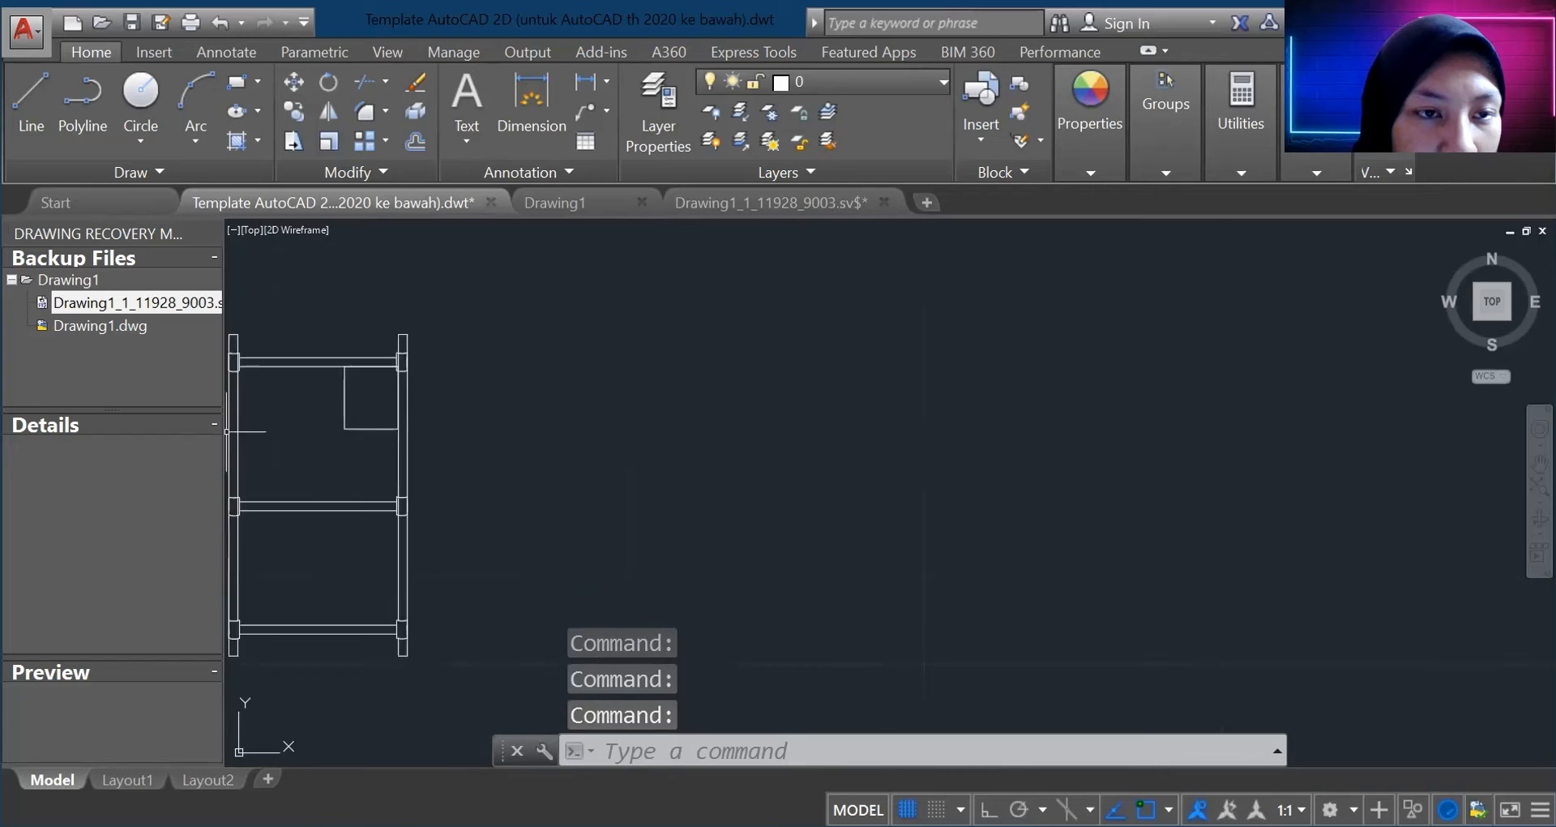
pyautogui.write('u')
pyautogui.press('Return')
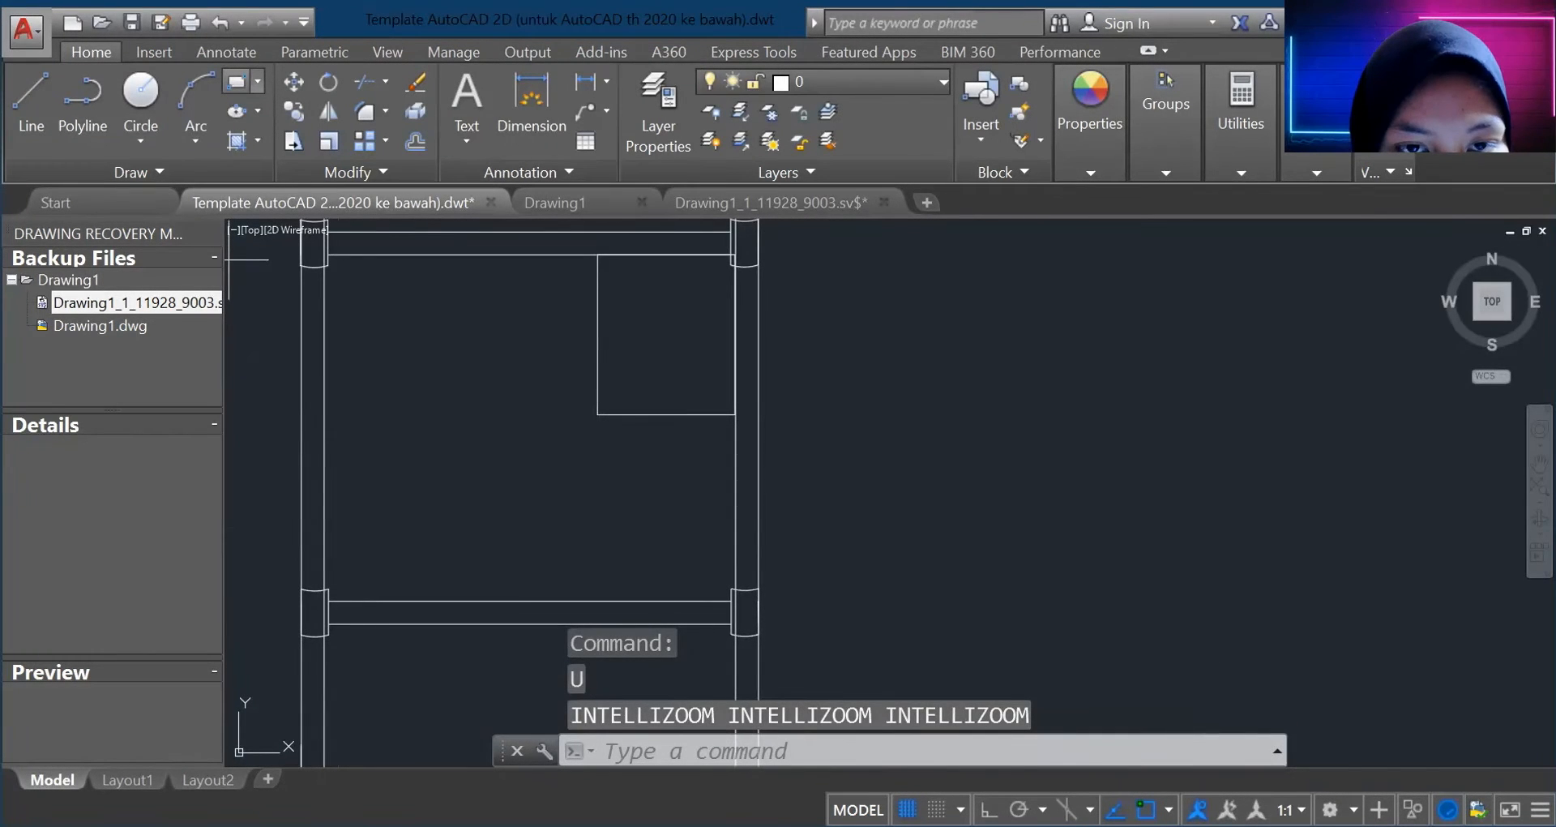
# Step: Draw a 6 by 1 rectangle and place it between the left vertical bar and the lower part of the 3 by 3.5 rectangle
pyautogui.click(237, 81)
pyautogui.click(598, 414)
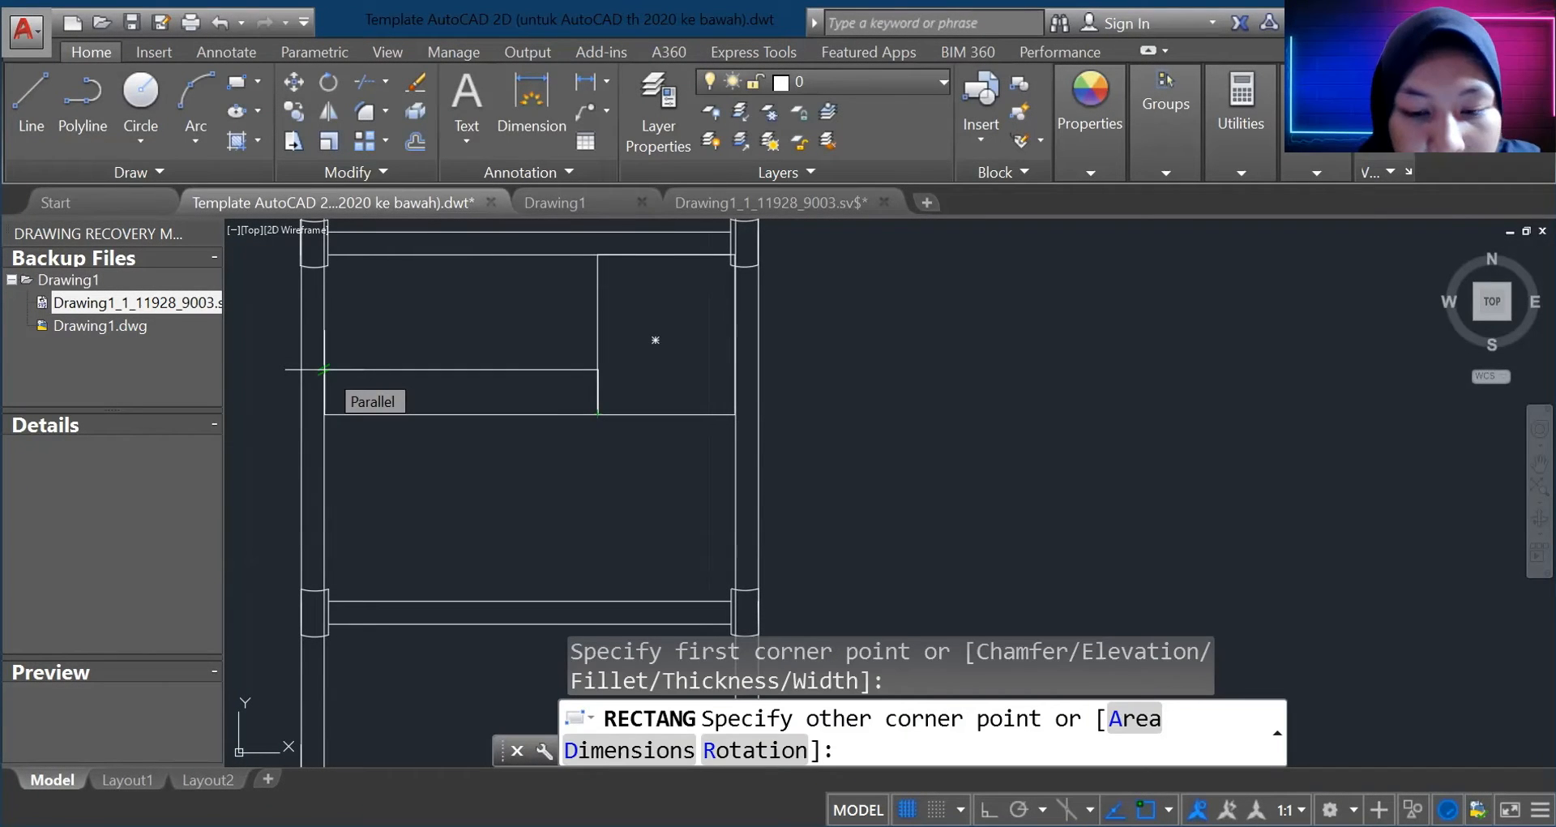
pyautogui.write('6,1')
pyautogui.press('Return')
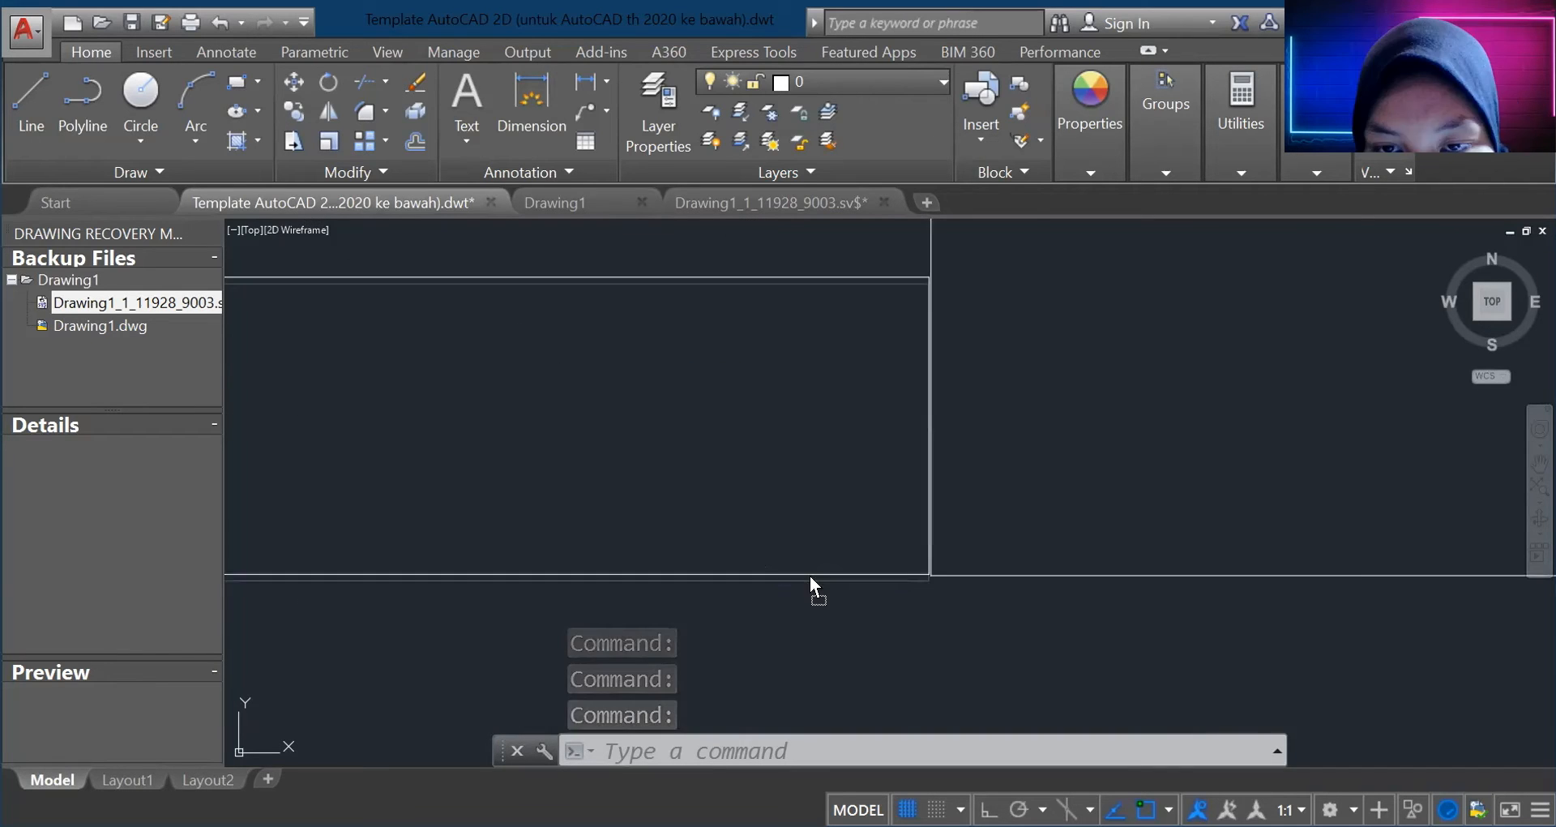
# Step: Trim the right end edge of the 6 by 1 rectangle where it overlaps the 3 by 3.5 rectangle
pyautogui.moveTo(813, 589); pyautogui.dragTo(1296, 582, button='middle')
pyautogui.scroll(-3, 1378, 571)
pyautogui.scroll(5, 1387, 570)
pyautogui.scroll(2, 1389, 527)
pyautogui.scroll(-4, 1388, 528)
pyautogui.scroll(2, 1378, 625)
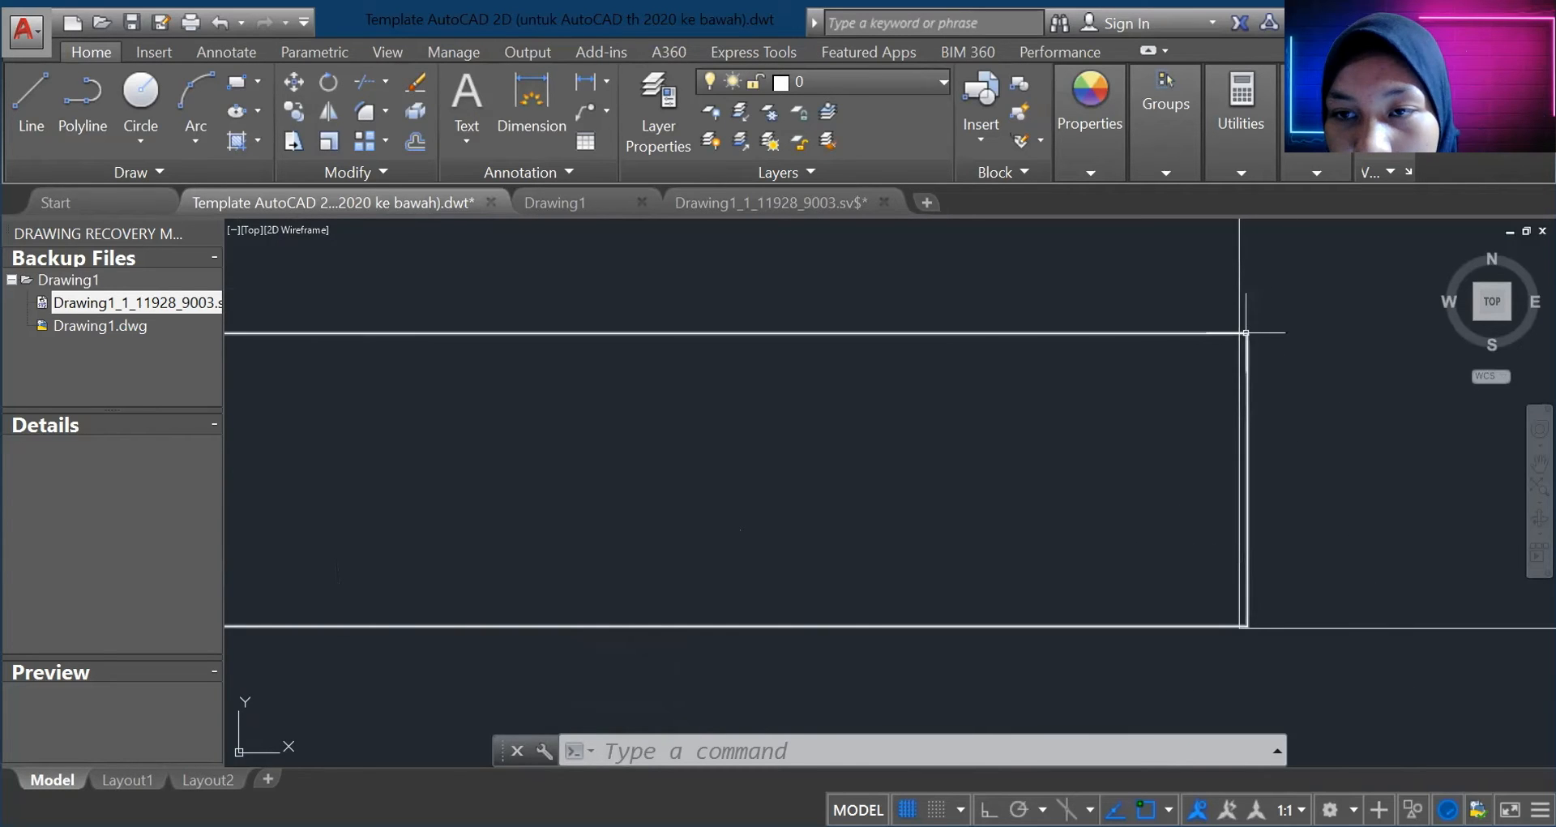
pyautogui.scroll(-3, 1267, 435)
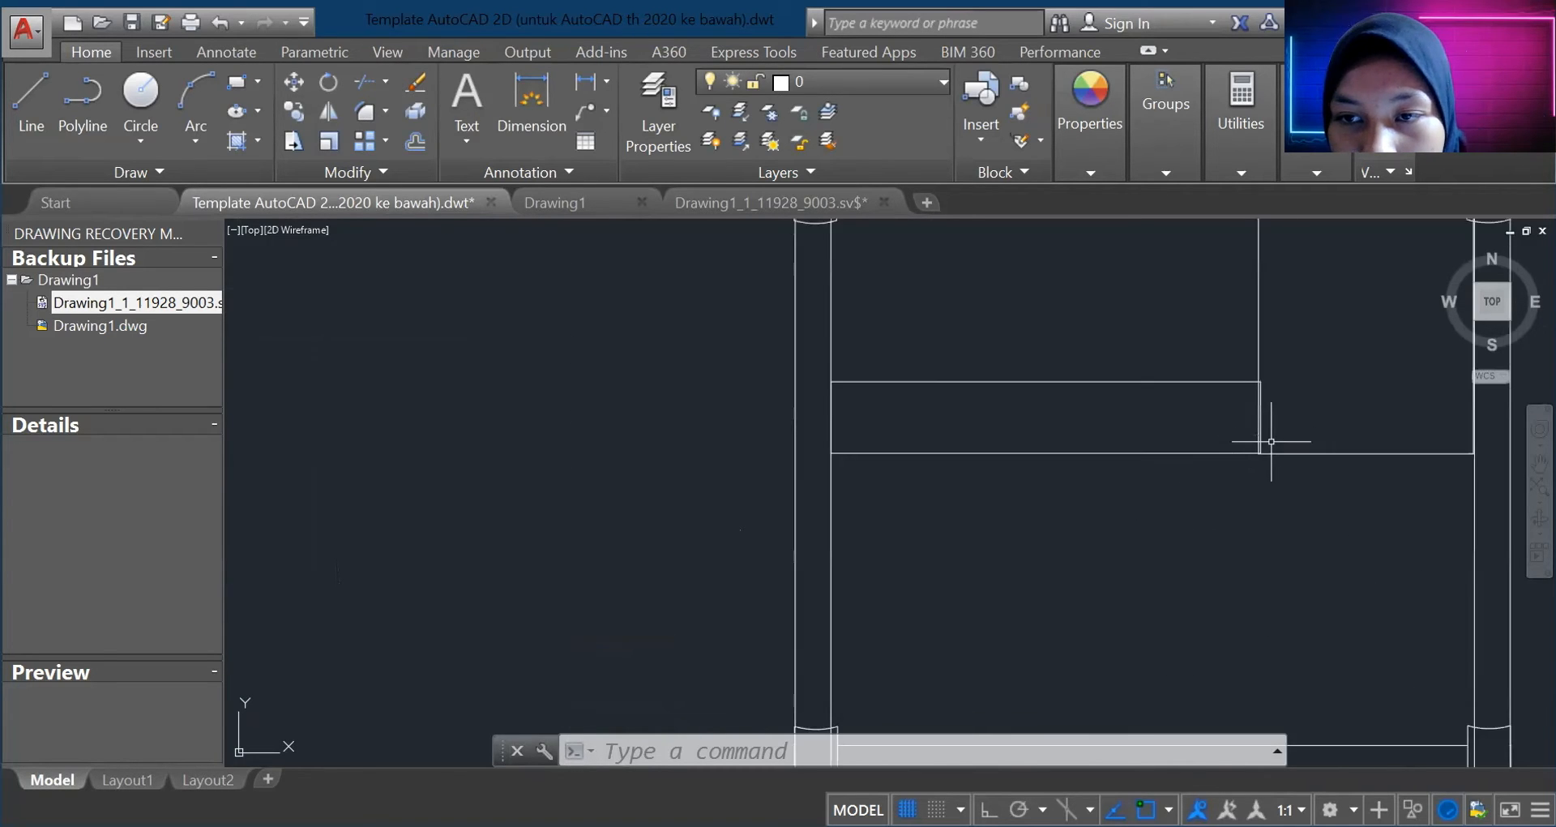
pyautogui.scroll(3, 1271, 442)
pyautogui.write('TR')
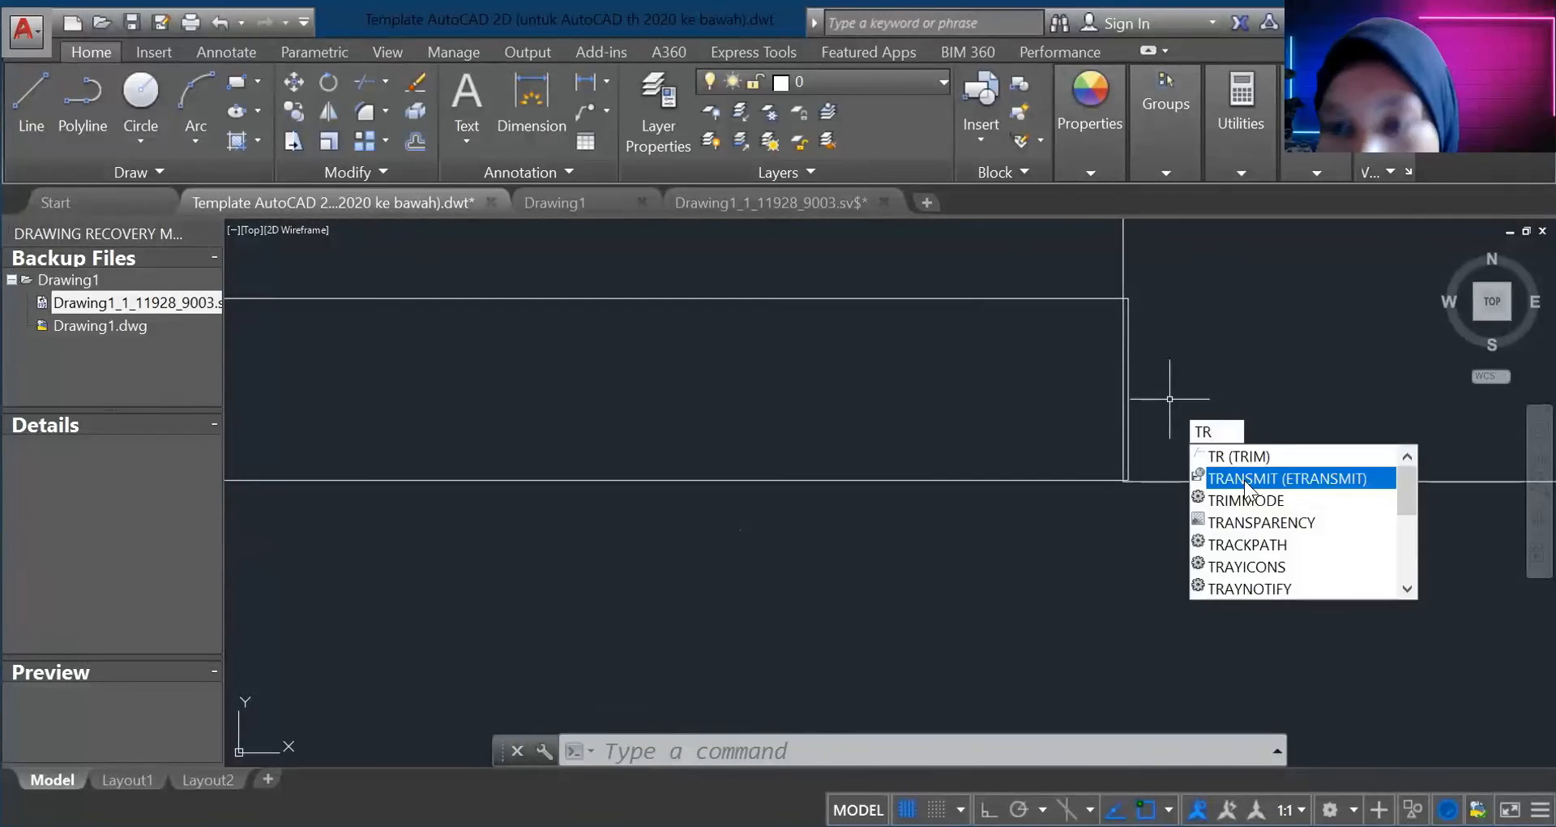
pyautogui.press('Return')
pyautogui.click(1128, 345)
pyautogui.click(1129, 345)
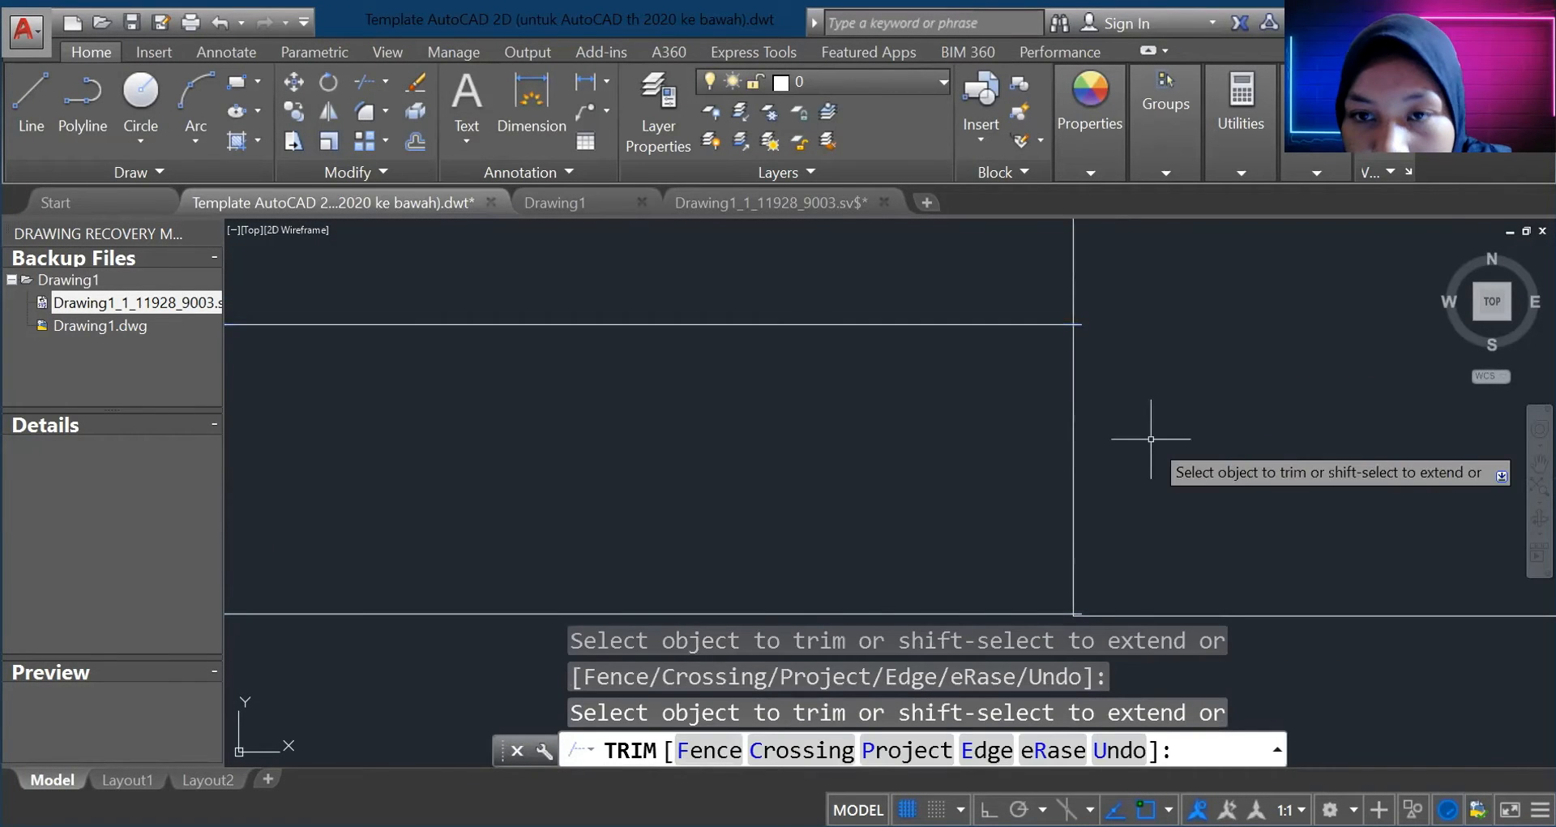
pyautogui.press('Escape')
pyautogui.scroll(-5, 1010, 340)
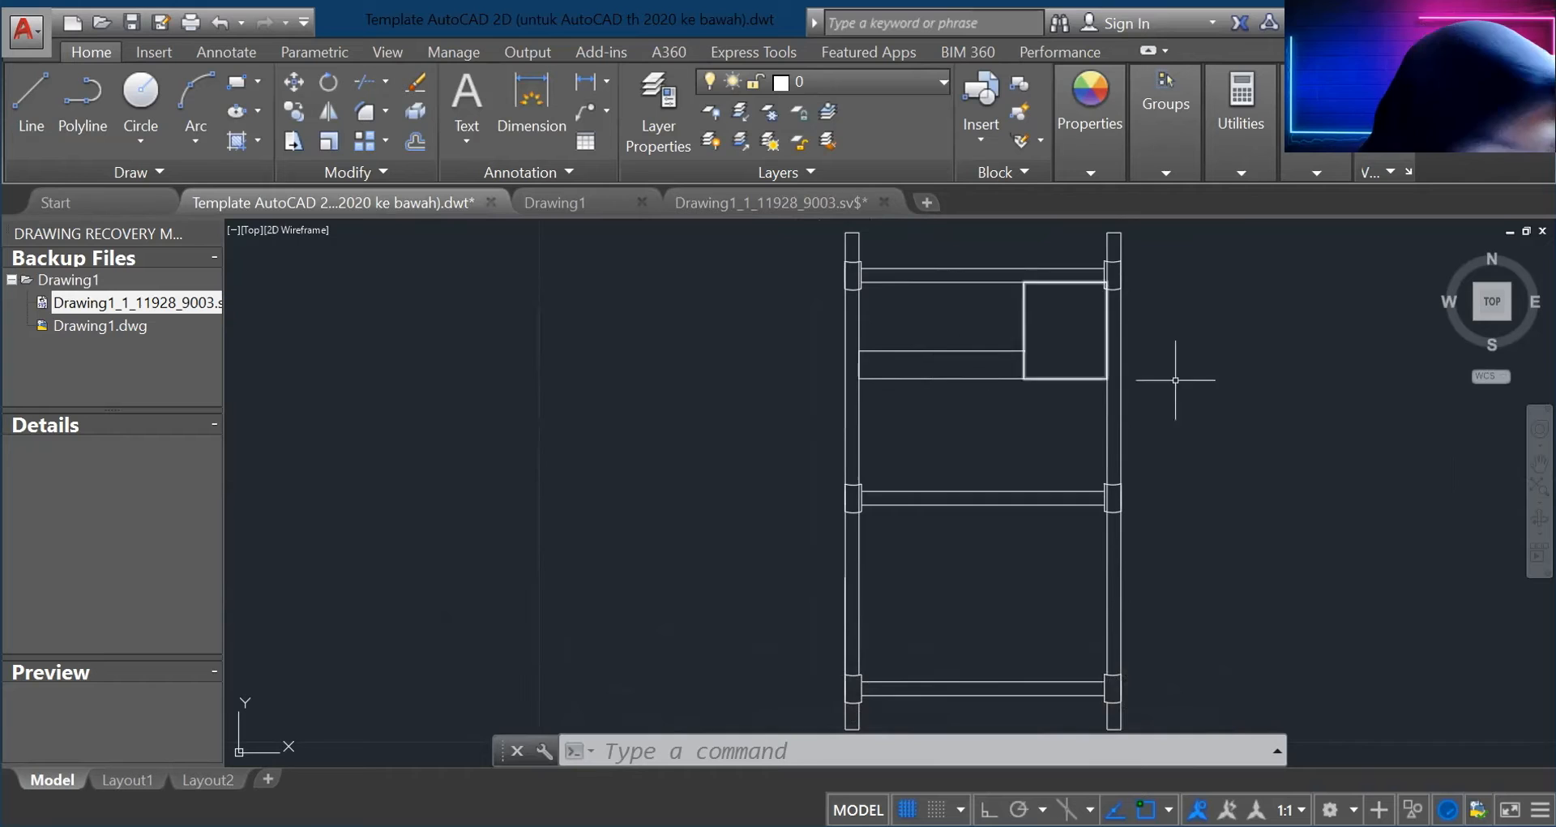
# Step: Draw a small rectangle on top of the 6 by 1 shelf, set in 0.5 from the left vertical bar with a guide line
pyautogui.scroll(2, 1134, 349)
pyautogui.scroll(4, 910, 299)
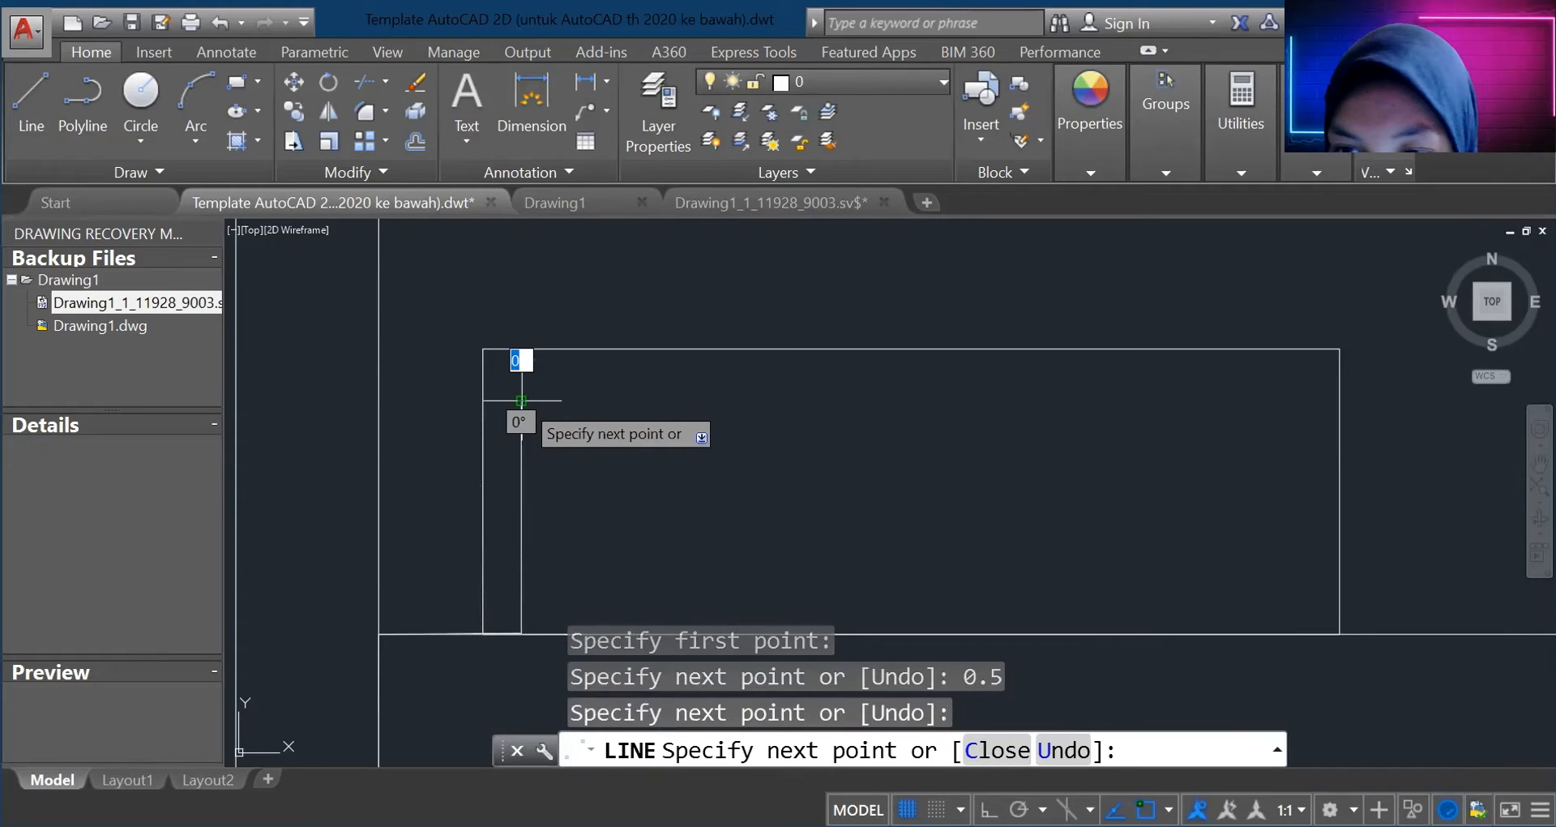
pyautogui.click(582, 348)
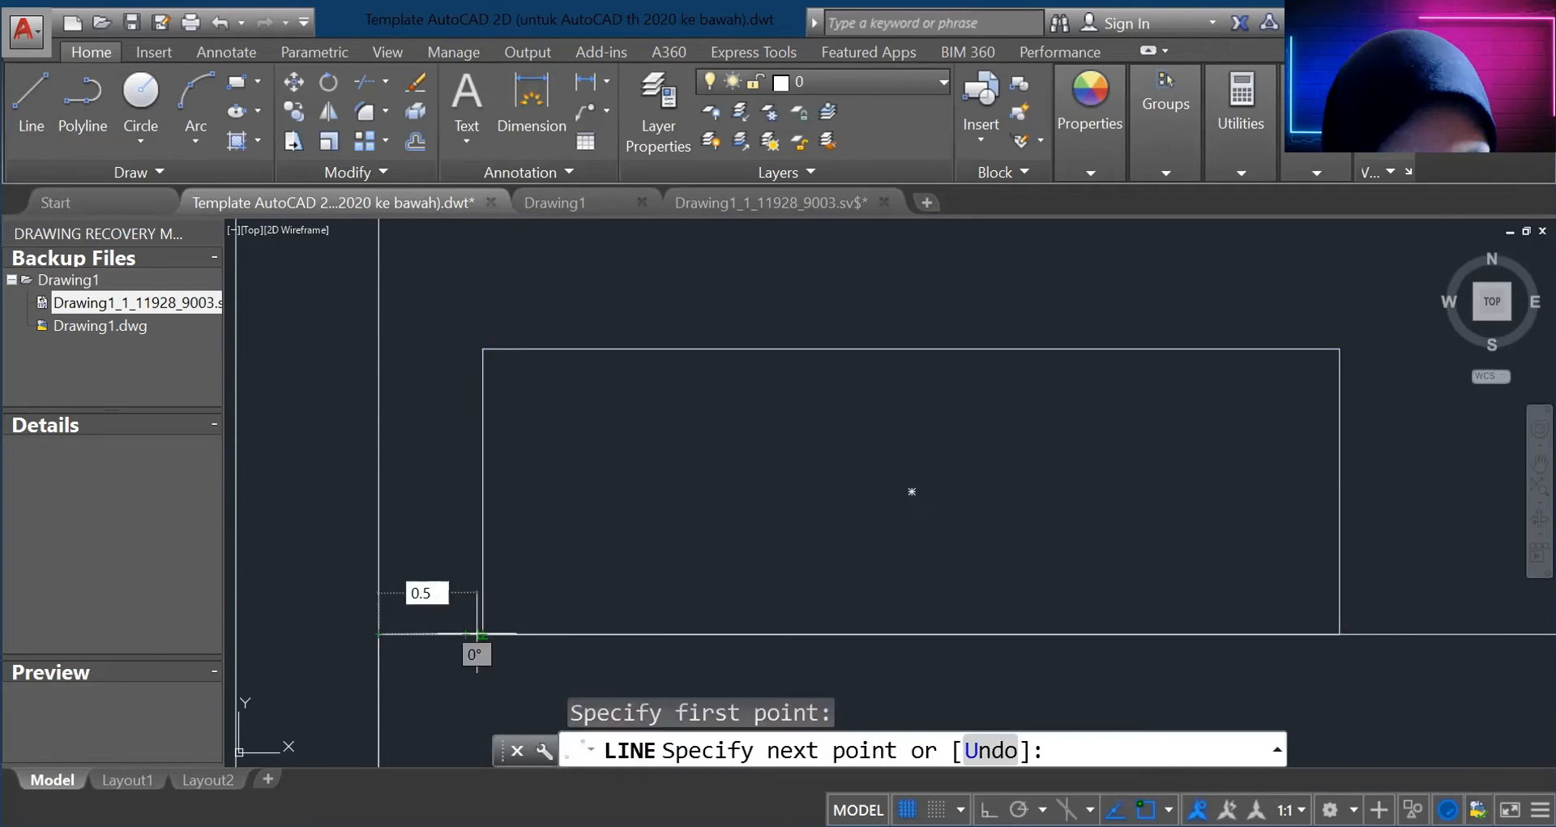
pyautogui.press('Escape')
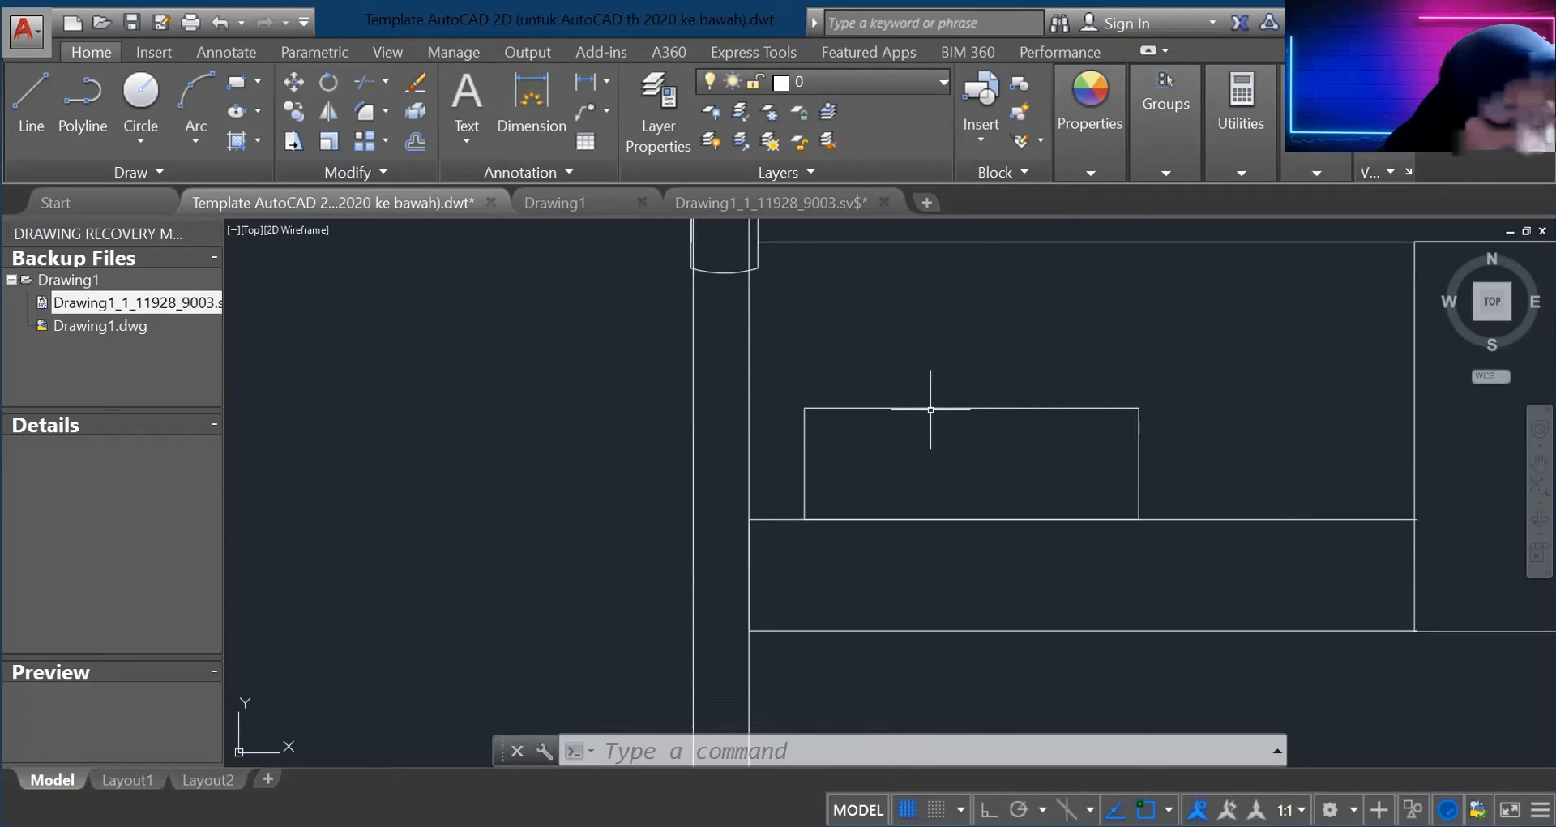
# Step: Offset the small rectangle on the shelf inward by 0.25
pyautogui.write('O')
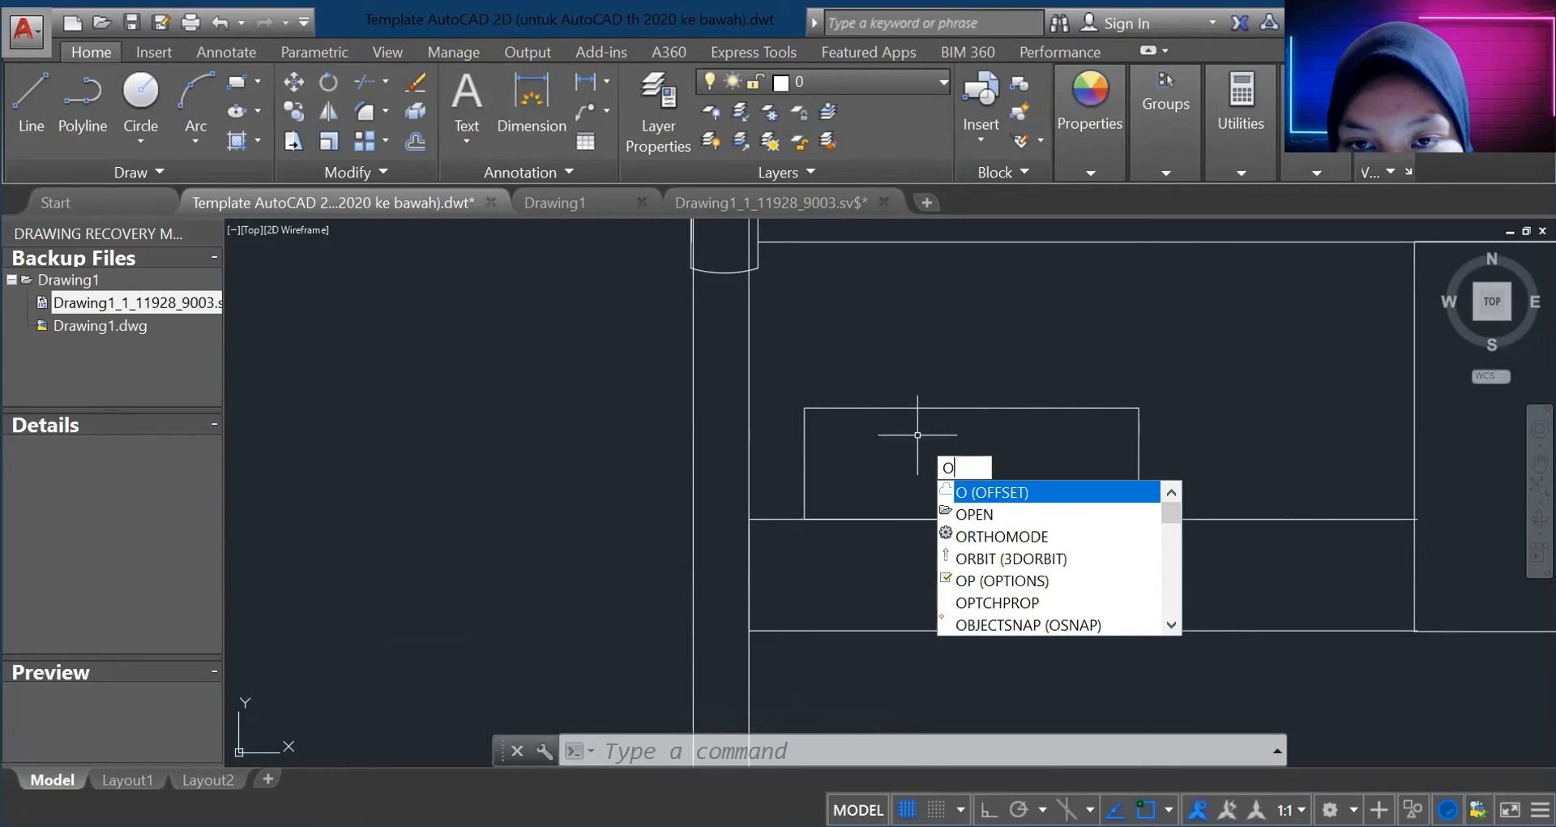
pyautogui.press('Return')
pyautogui.click(971, 408)
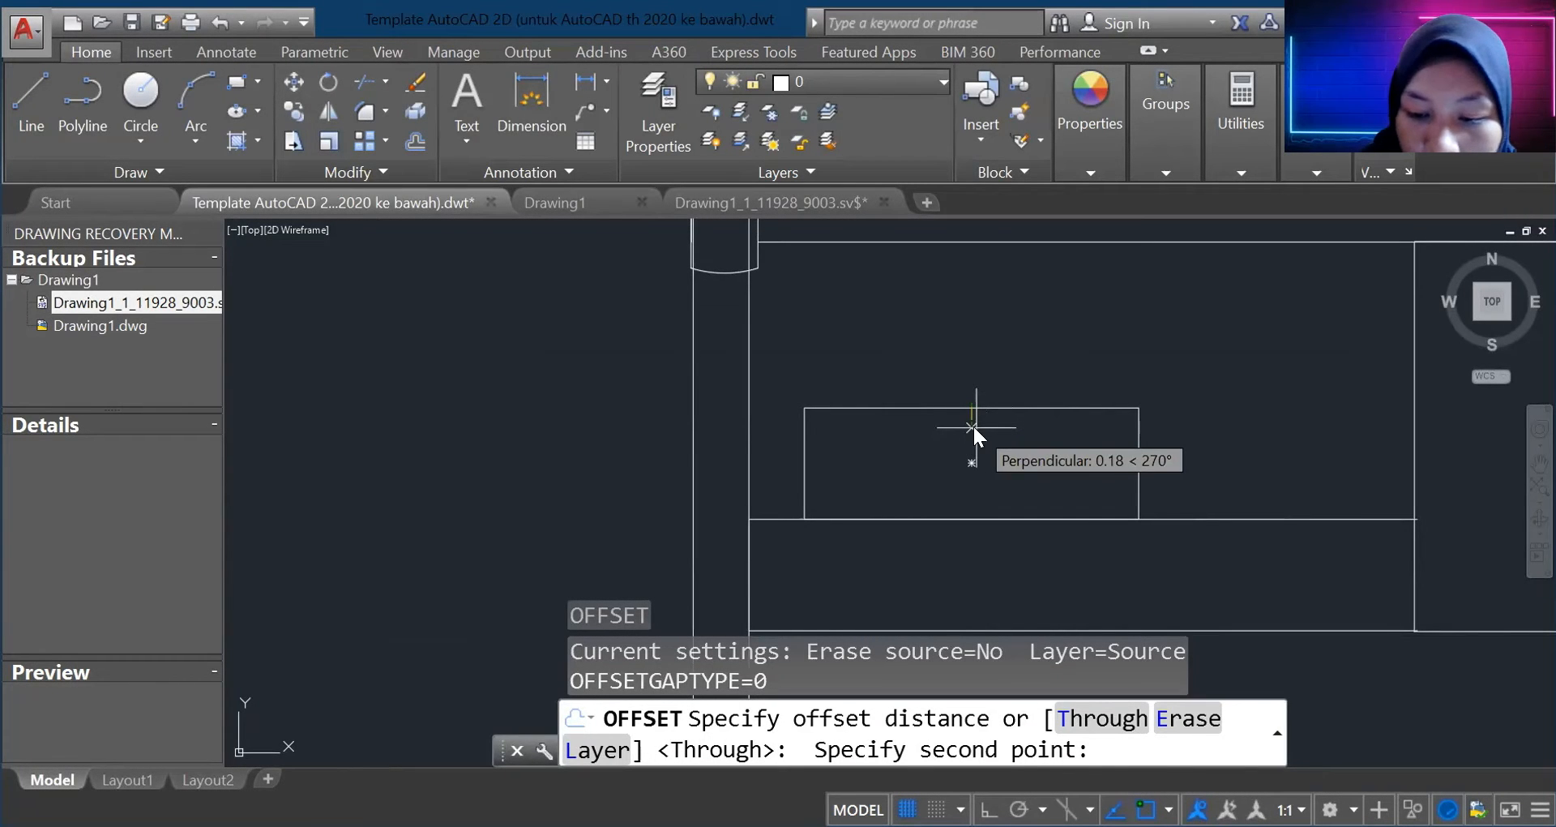
pyautogui.write('0.25')
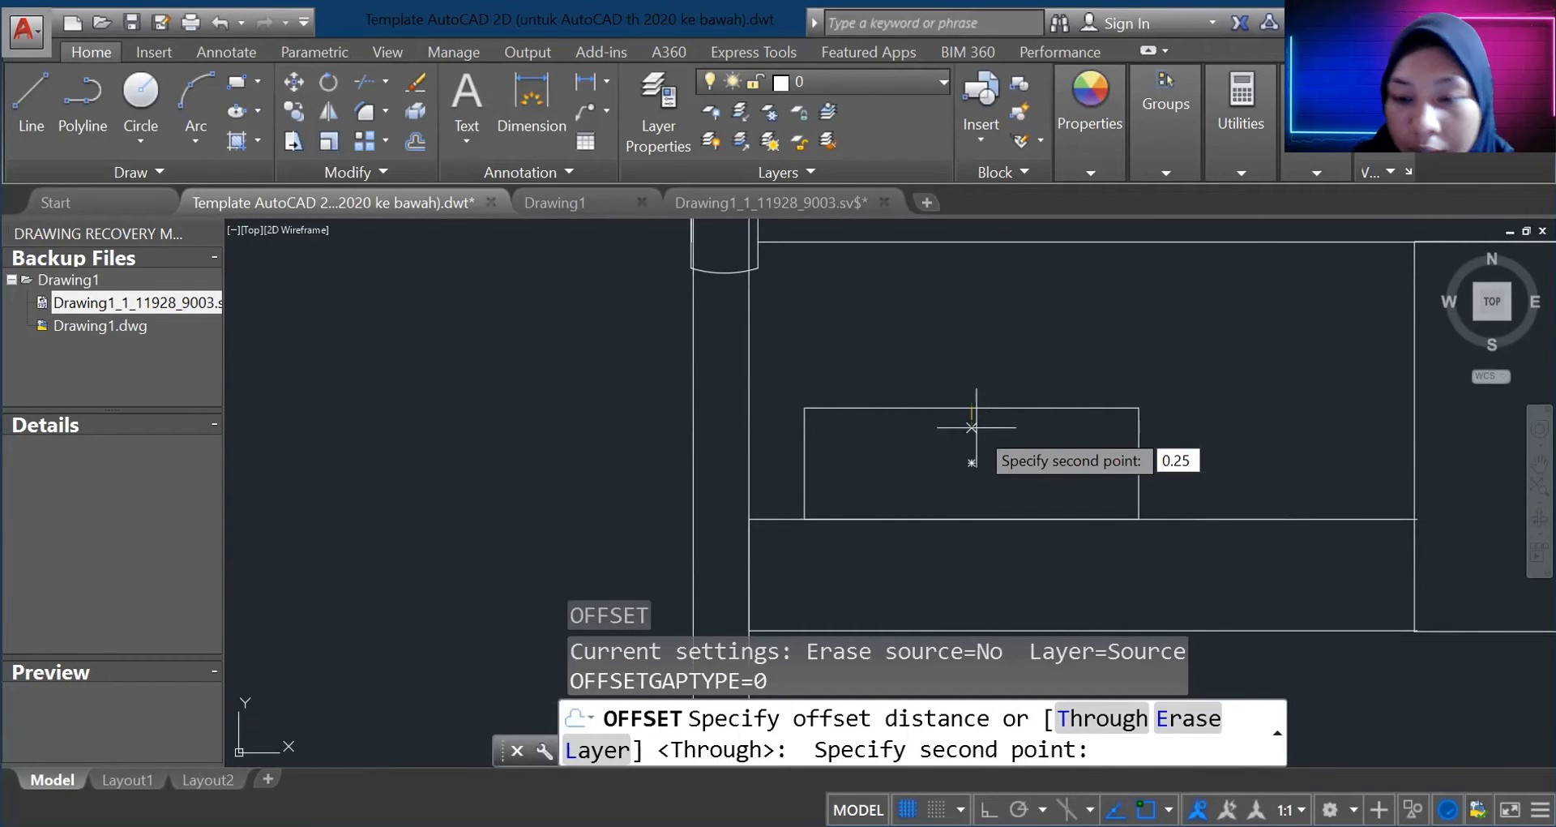
pyautogui.press('Return')
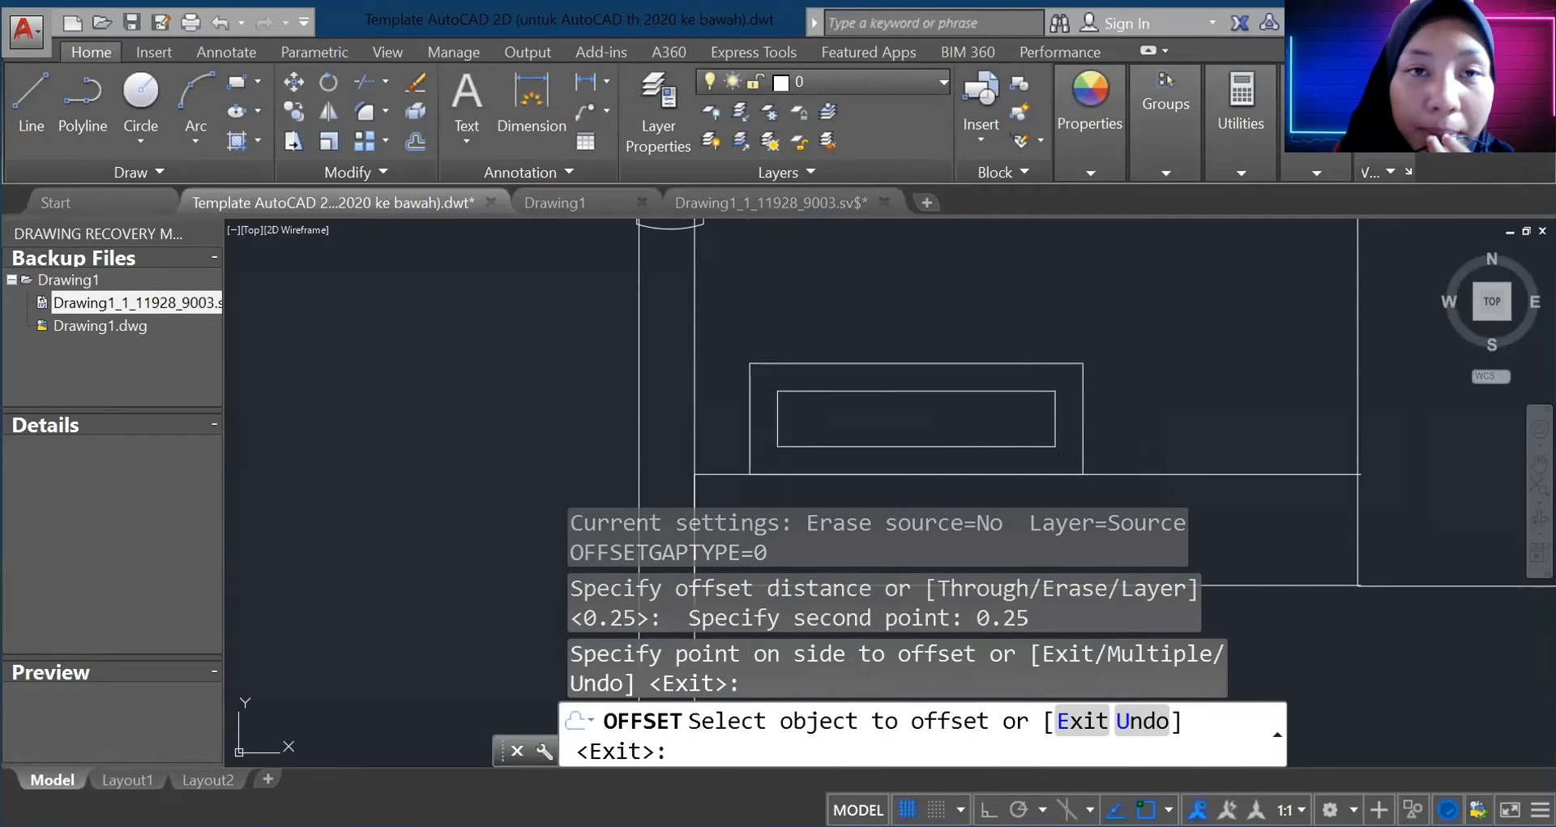
# Step: Draw a 1 by 1 square and move it onto the shelf's top edge near the shelf's right end
pyautogui.scroll(2, 1444, 487)
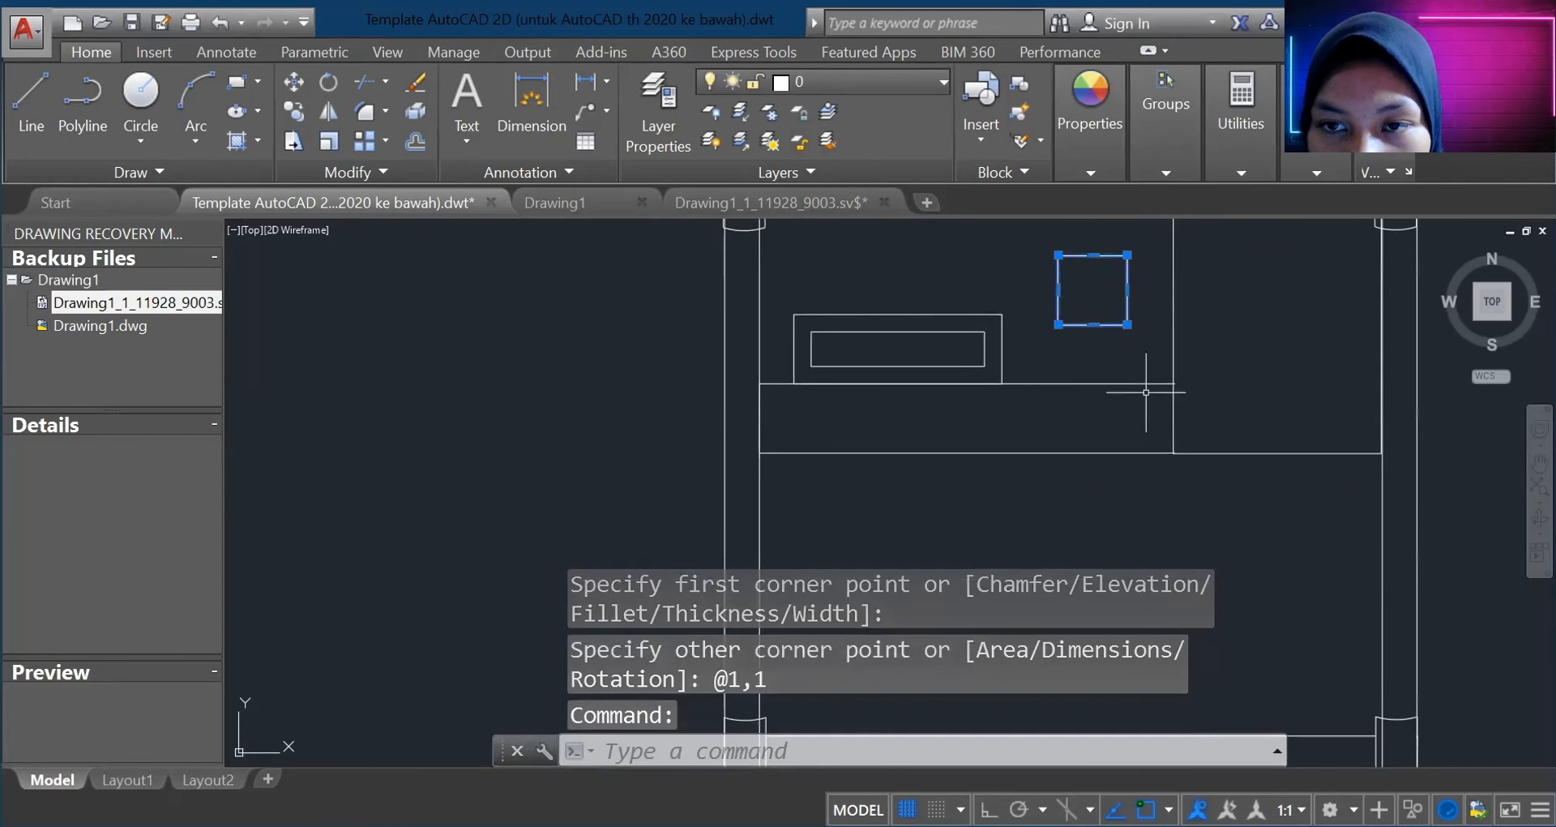
pyautogui.moveTo(1111, 324); pyautogui.dragTo(1123, 384)
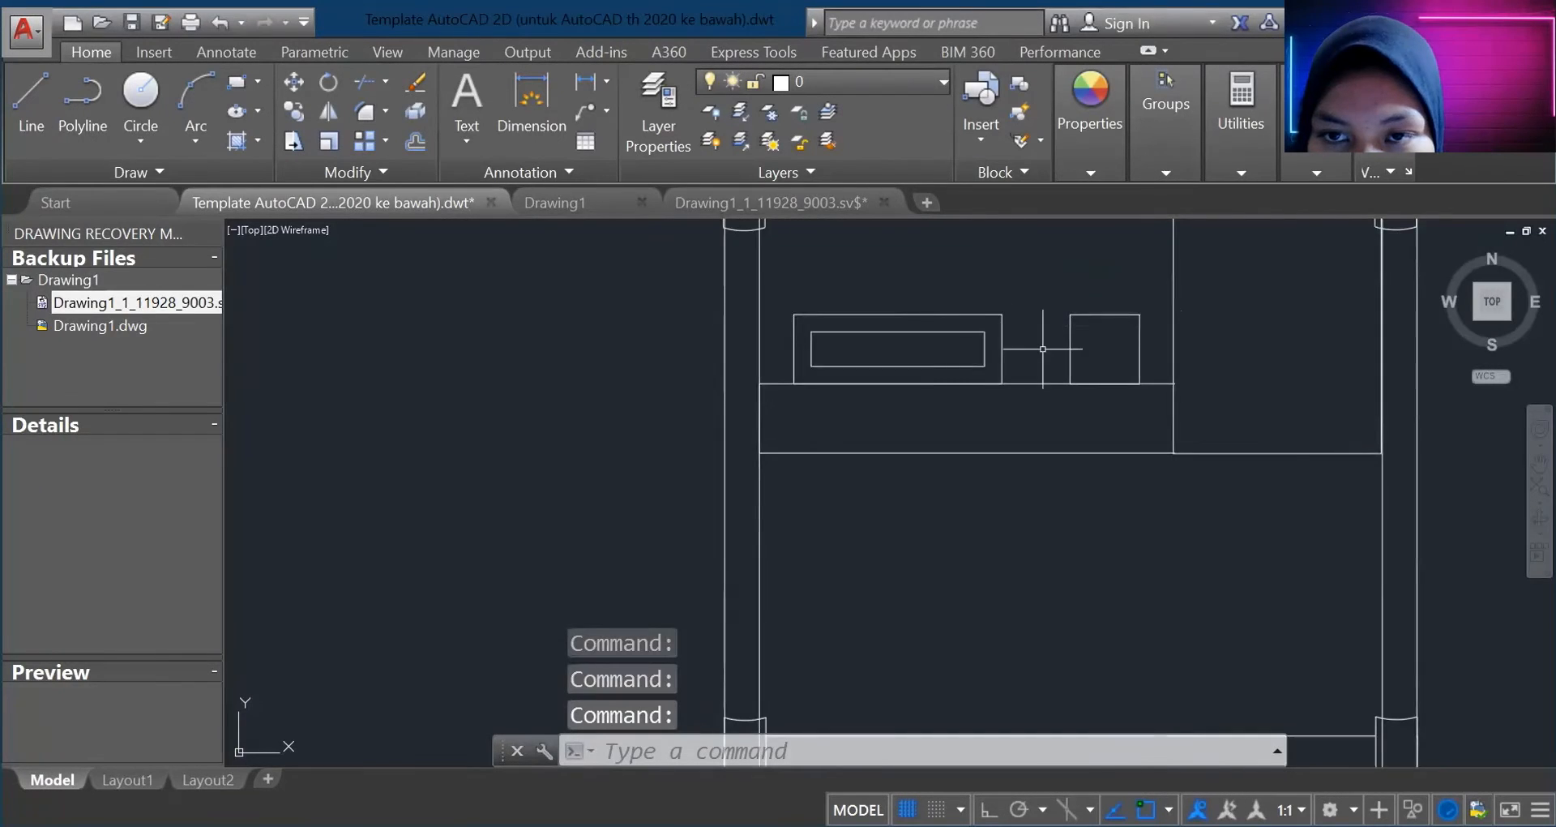
pyautogui.scroll(4, 1045, 349)
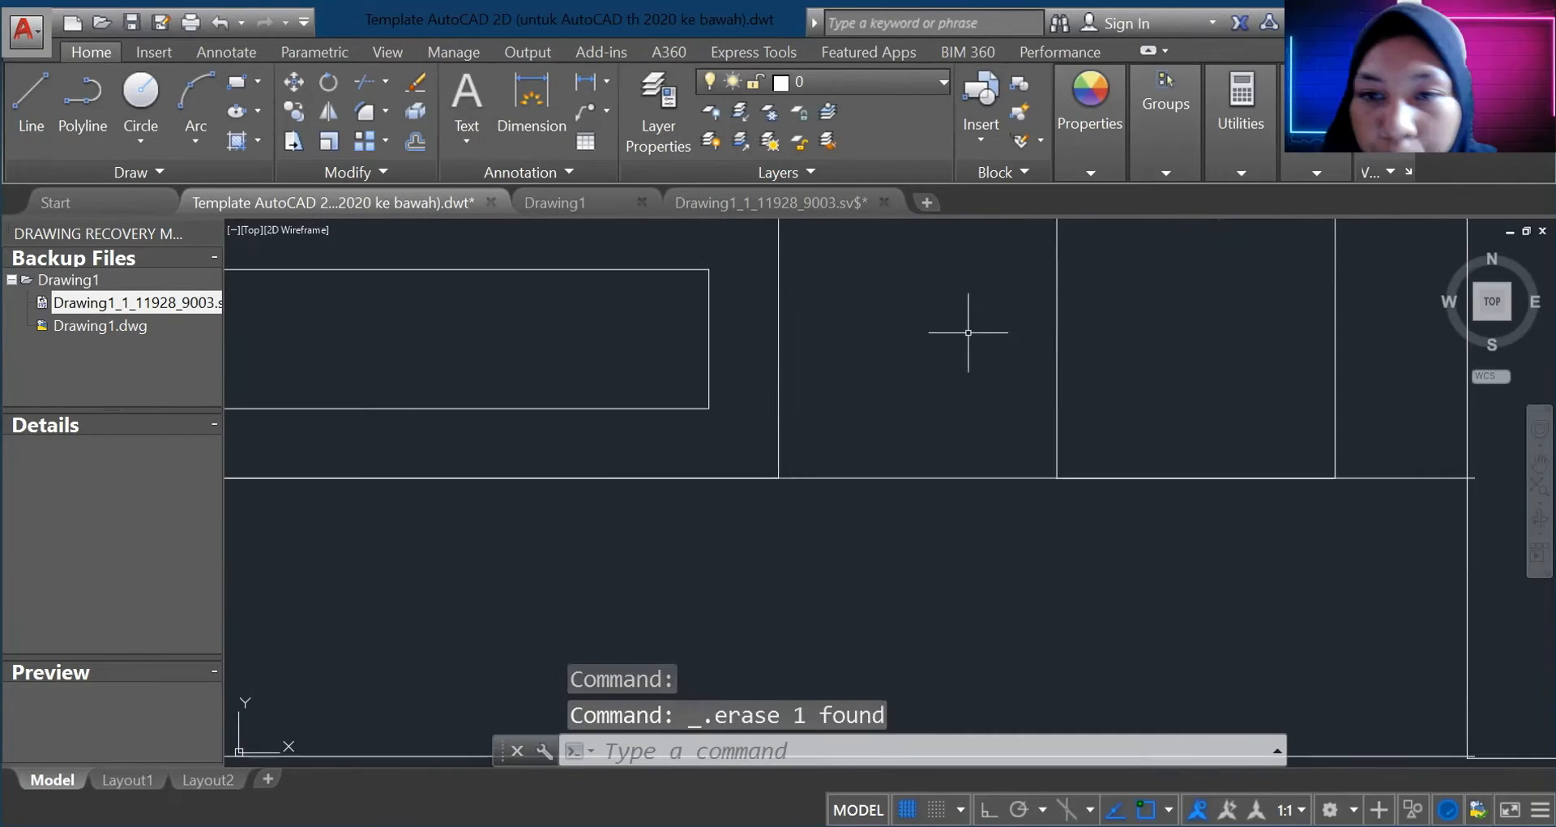
# Step: Draw a small circle by center and radius in the middle of the 1 by 1 square
pyautogui.scroll(-3, 988, 342)
pyautogui.scroll(1, 1017, 283)
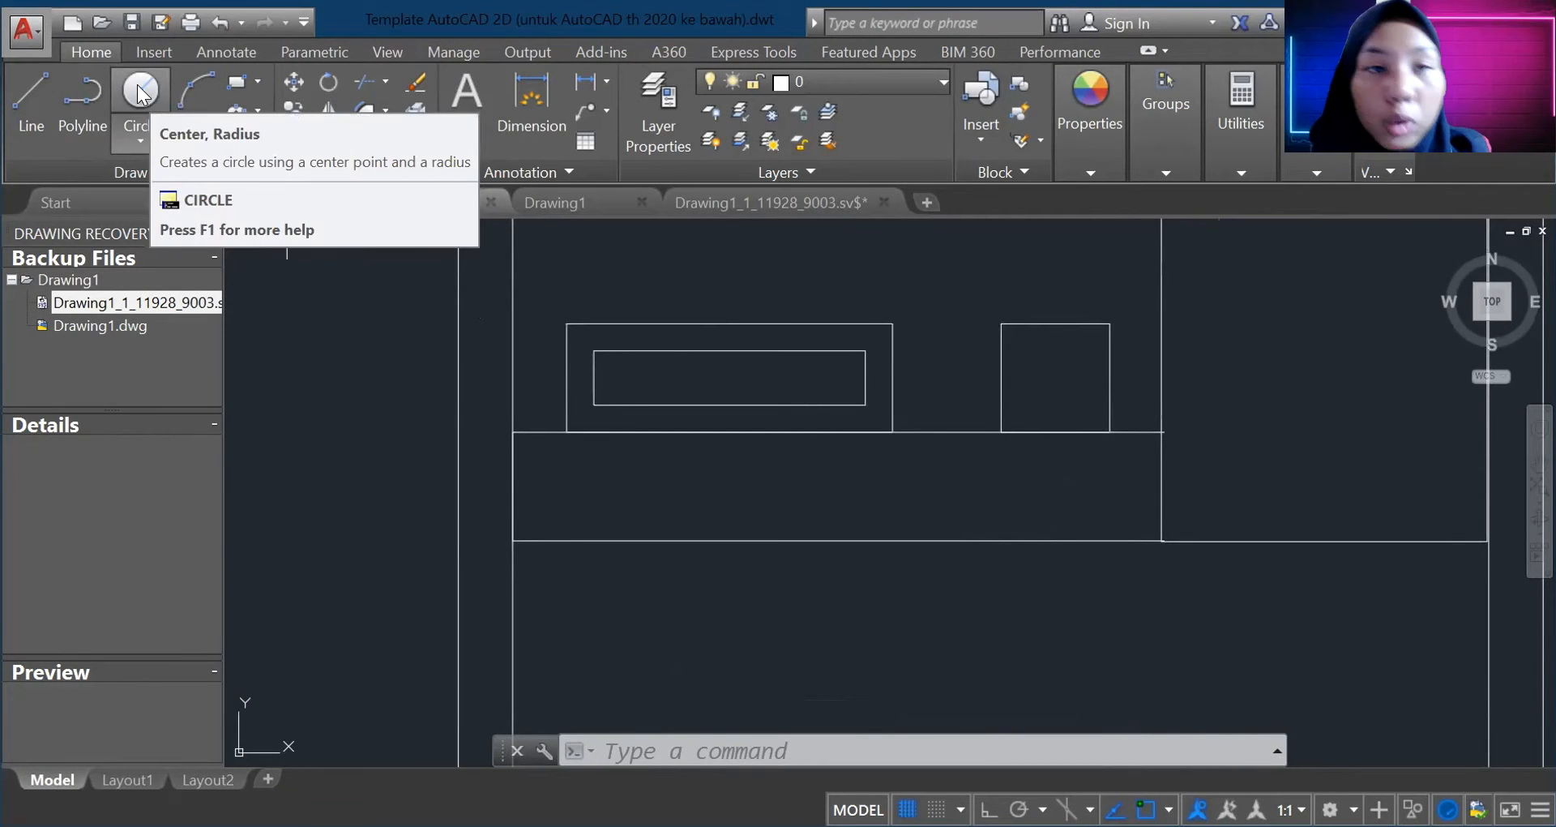
pyautogui.click(136, 128)
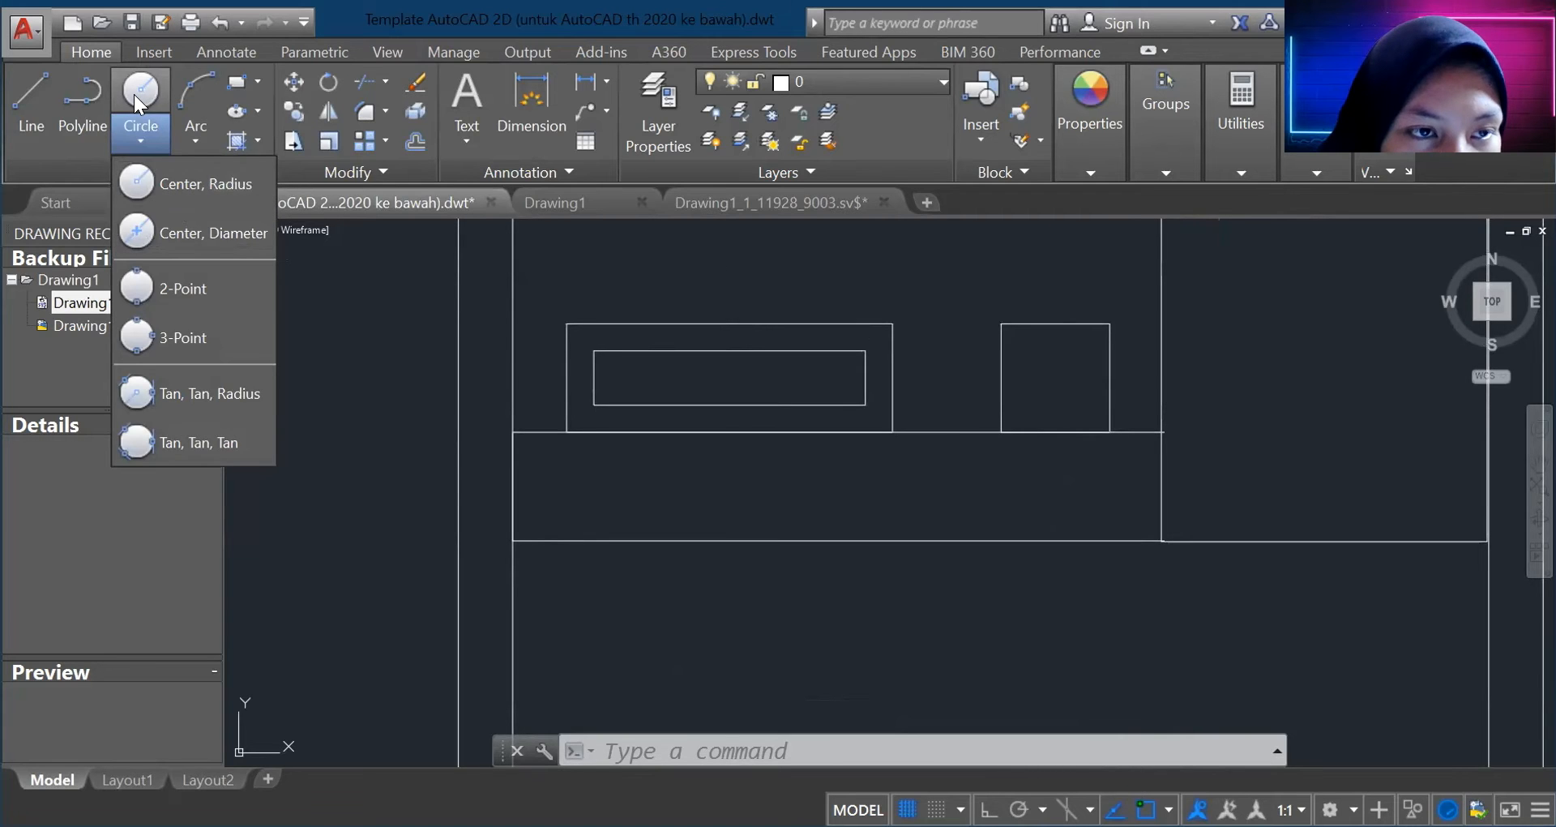
pyautogui.click(134, 94)
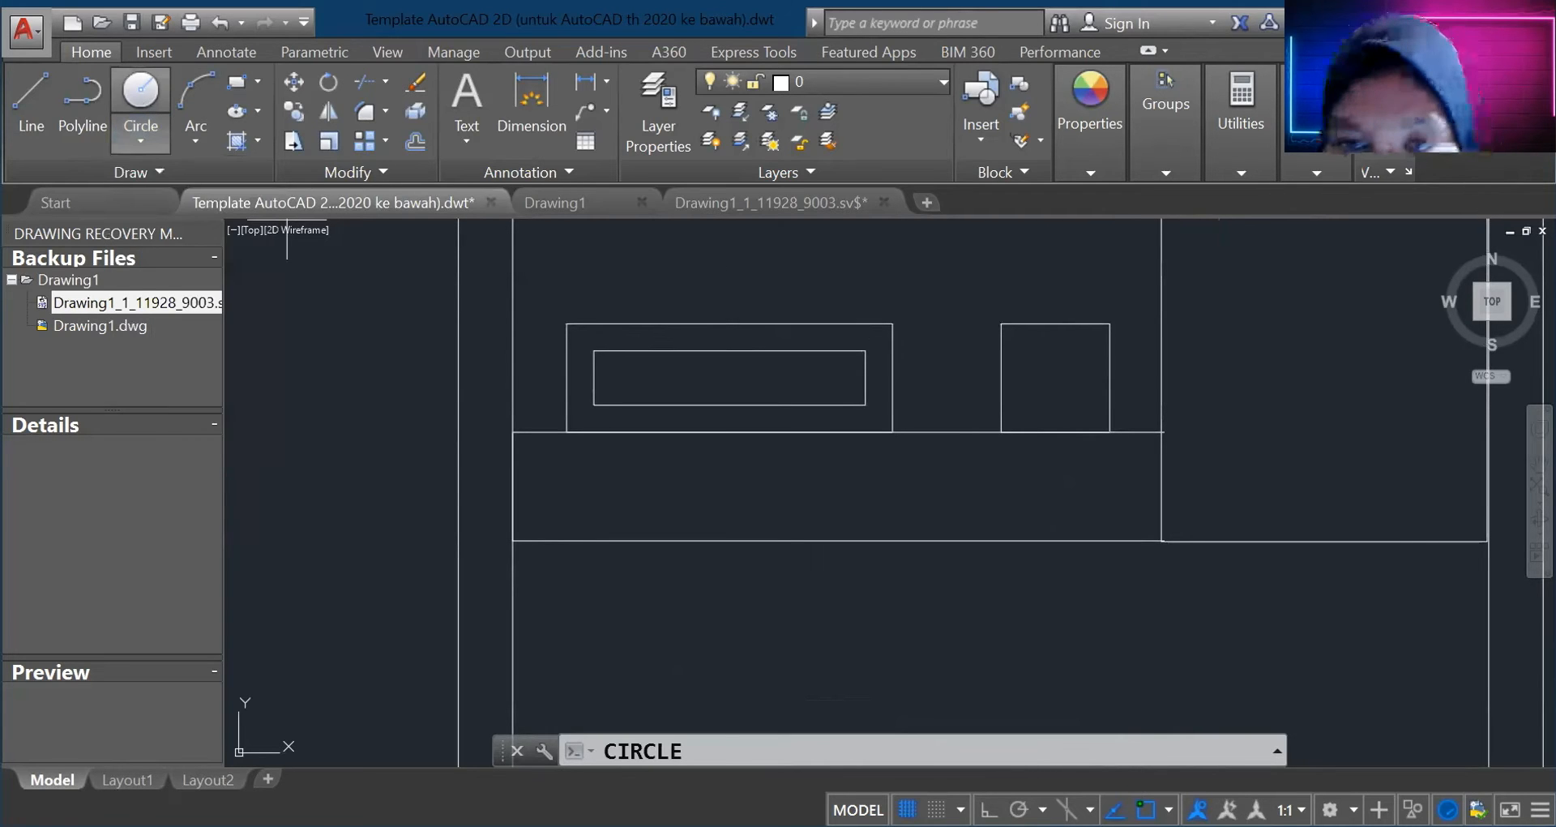
pyautogui.press('Return')
pyautogui.scroll(2, 1208, 411)
pyautogui.click(965, 357)
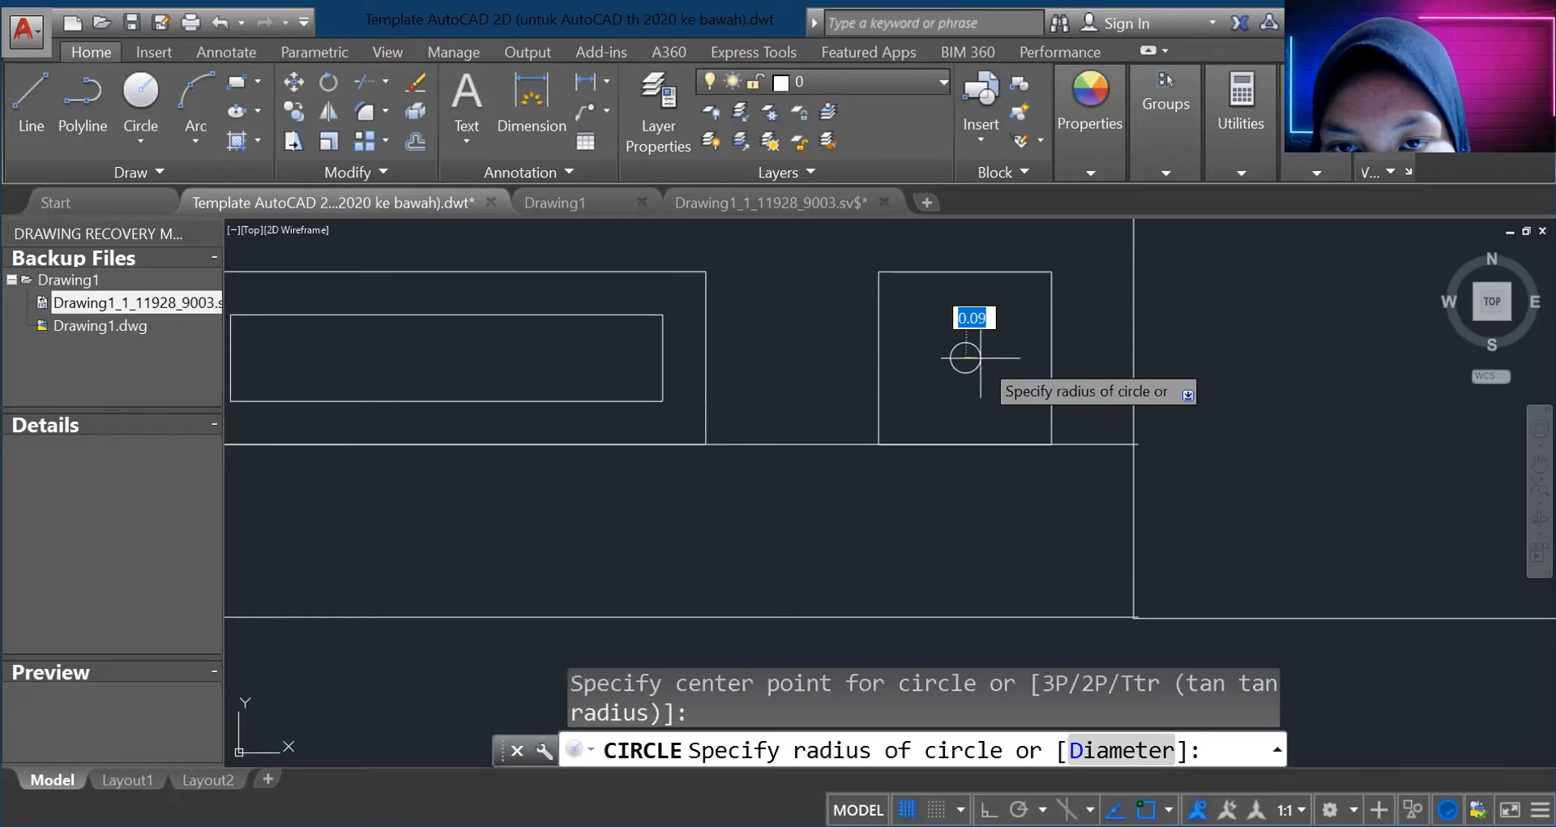
pyautogui.click(987, 361)
# Step: Draw a 0.30 by 0.25 rectangle from the midpoint of the 3 by 3.5 rectangle's bottom edge and place it just below that edge
pyautogui.scroll(-5, 1288, 478)
pyautogui.scroll(4, 1248, 458)
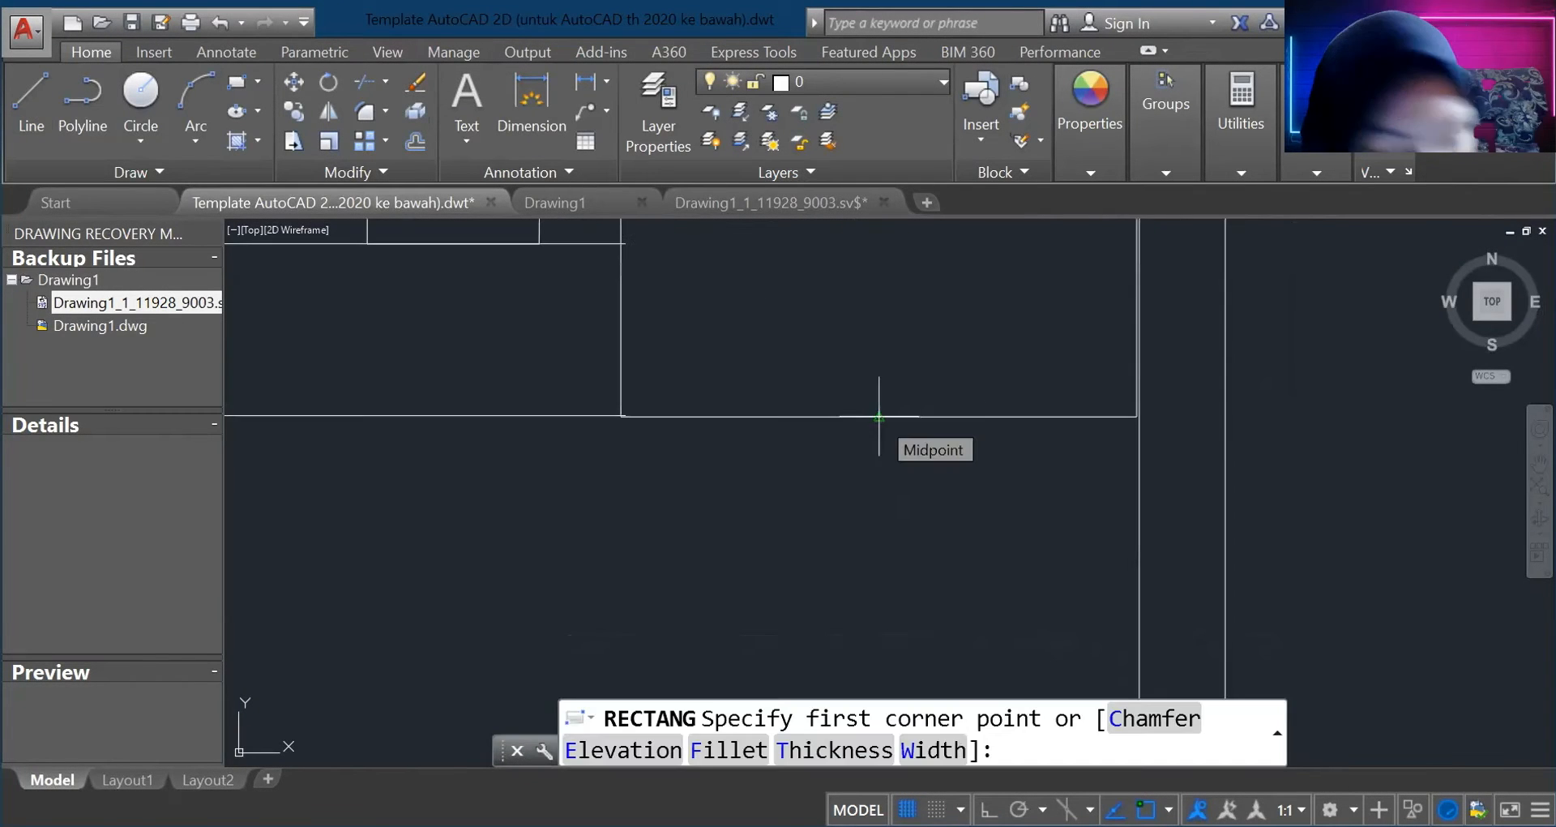
pyautogui.click(878, 417)
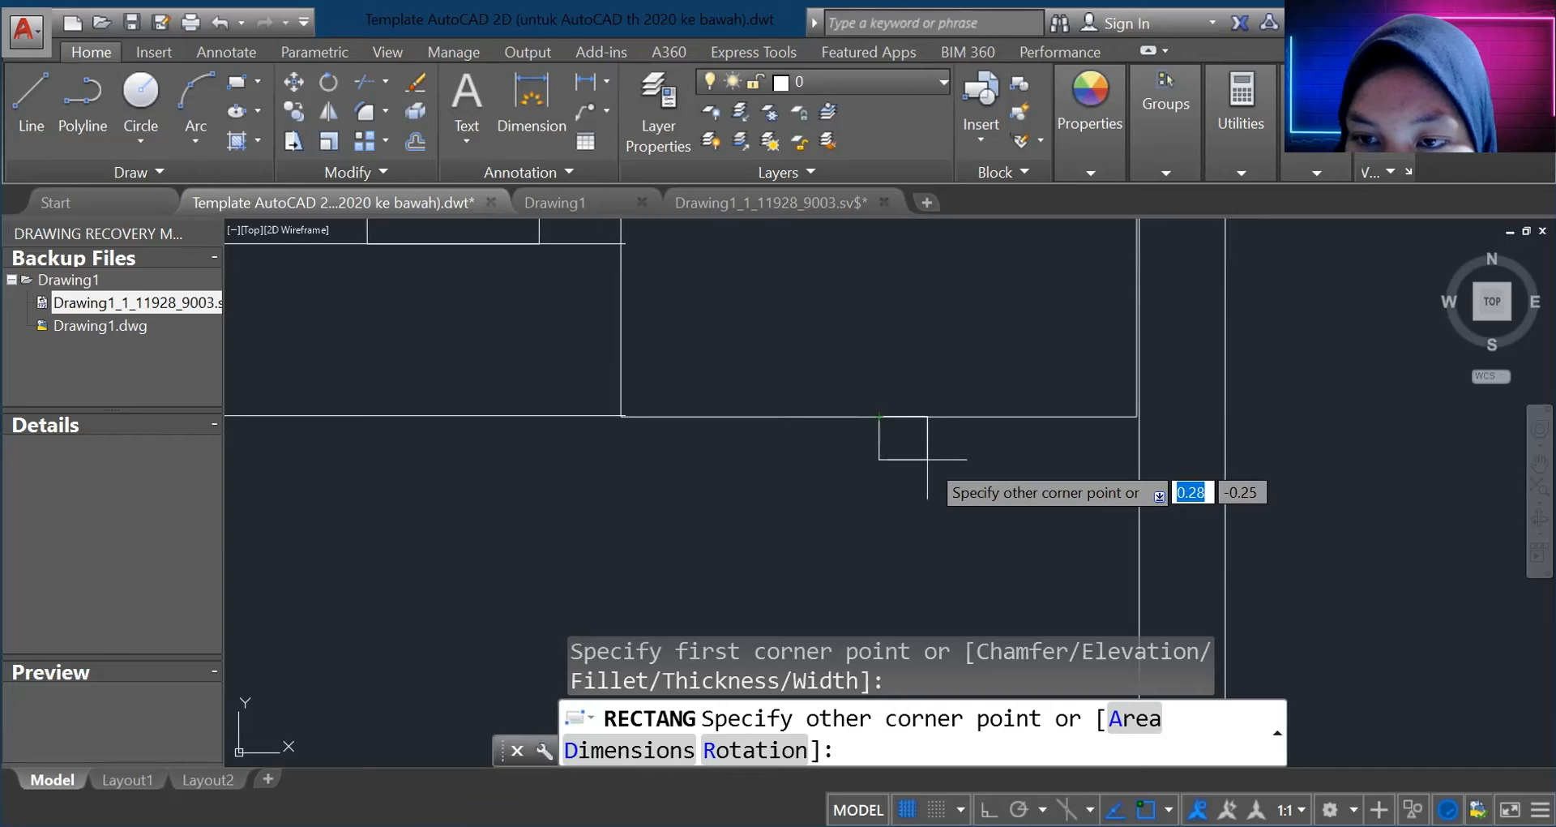
pyautogui.write('0.30,0.25')
pyautogui.press('Return')
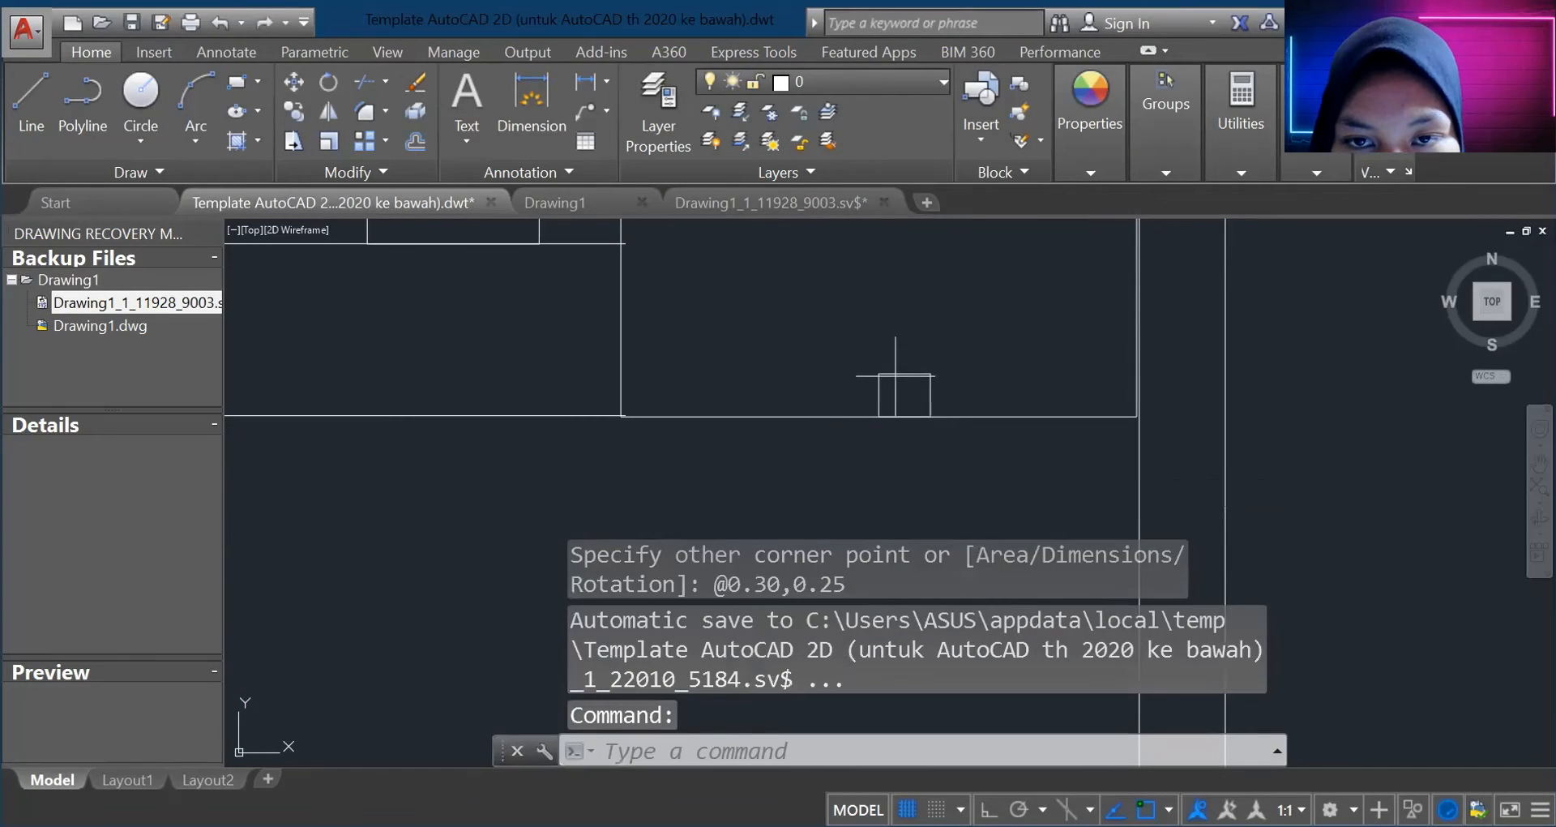
pyautogui.press('Escape')
pyautogui.press('Escape')
pyautogui.scroll(-5, 876, 458)
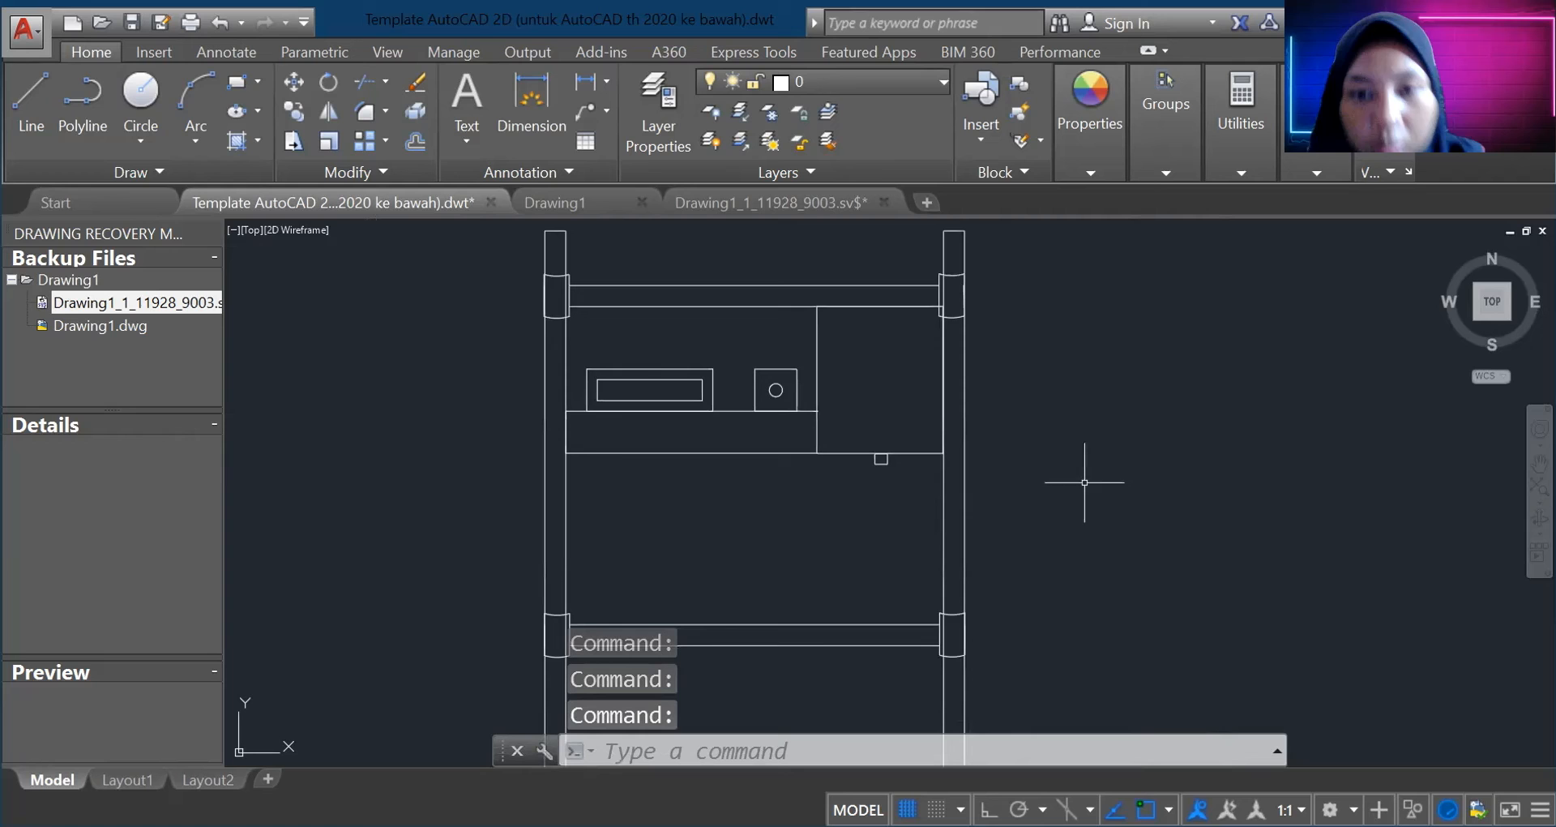
# Step: Draw a 5 by 0.5 rectangle and move it onto the middle crossbar's top edge, flush with the inner side of the right post
pyautogui.scroll(1, 914, 560)
pyautogui.scroll(-1, 914, 514)
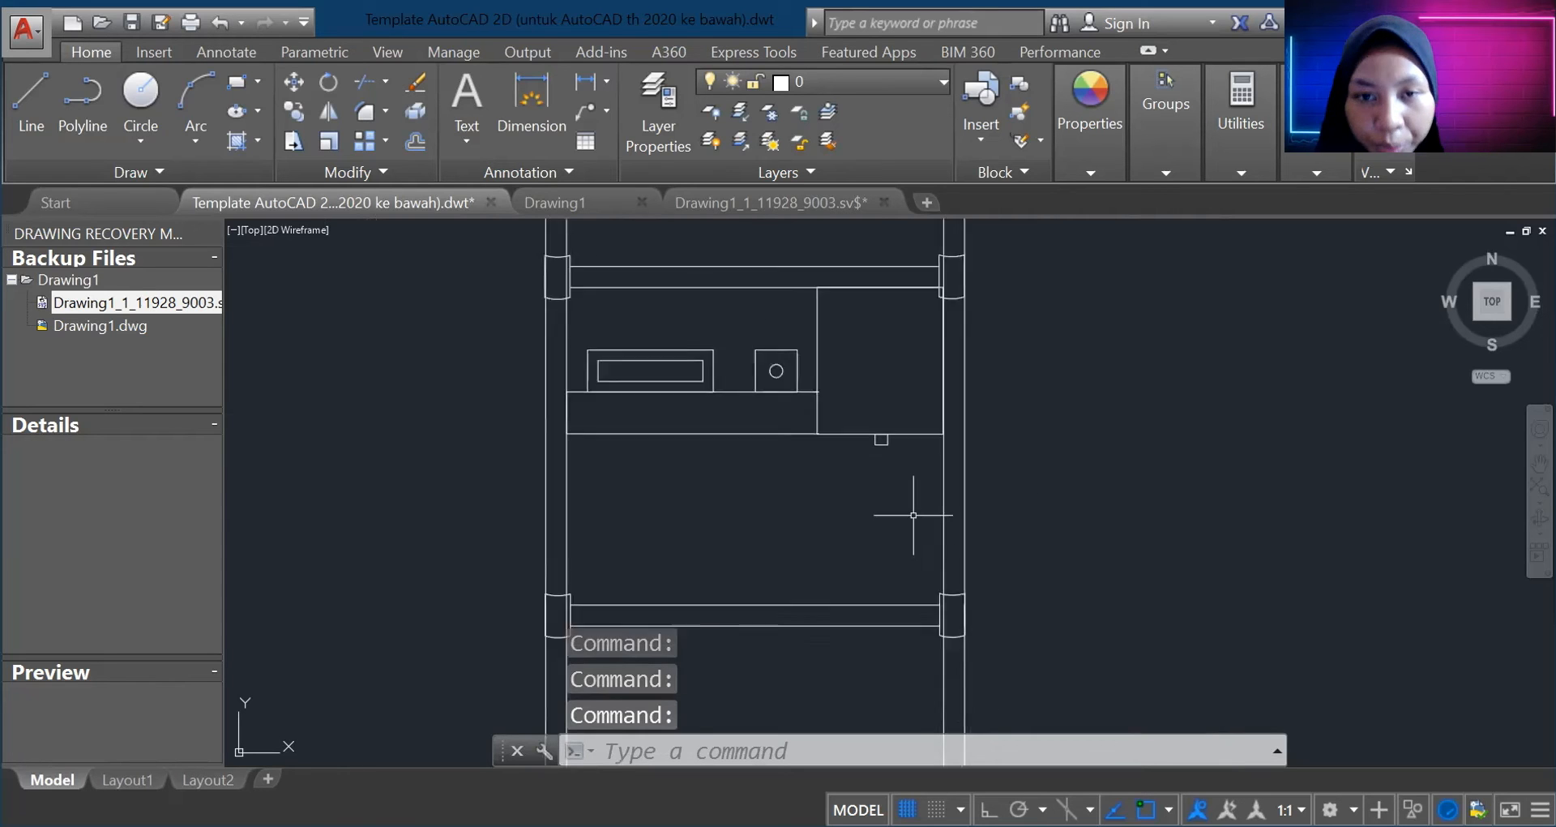
pyautogui.scroll(-2, 913, 514)
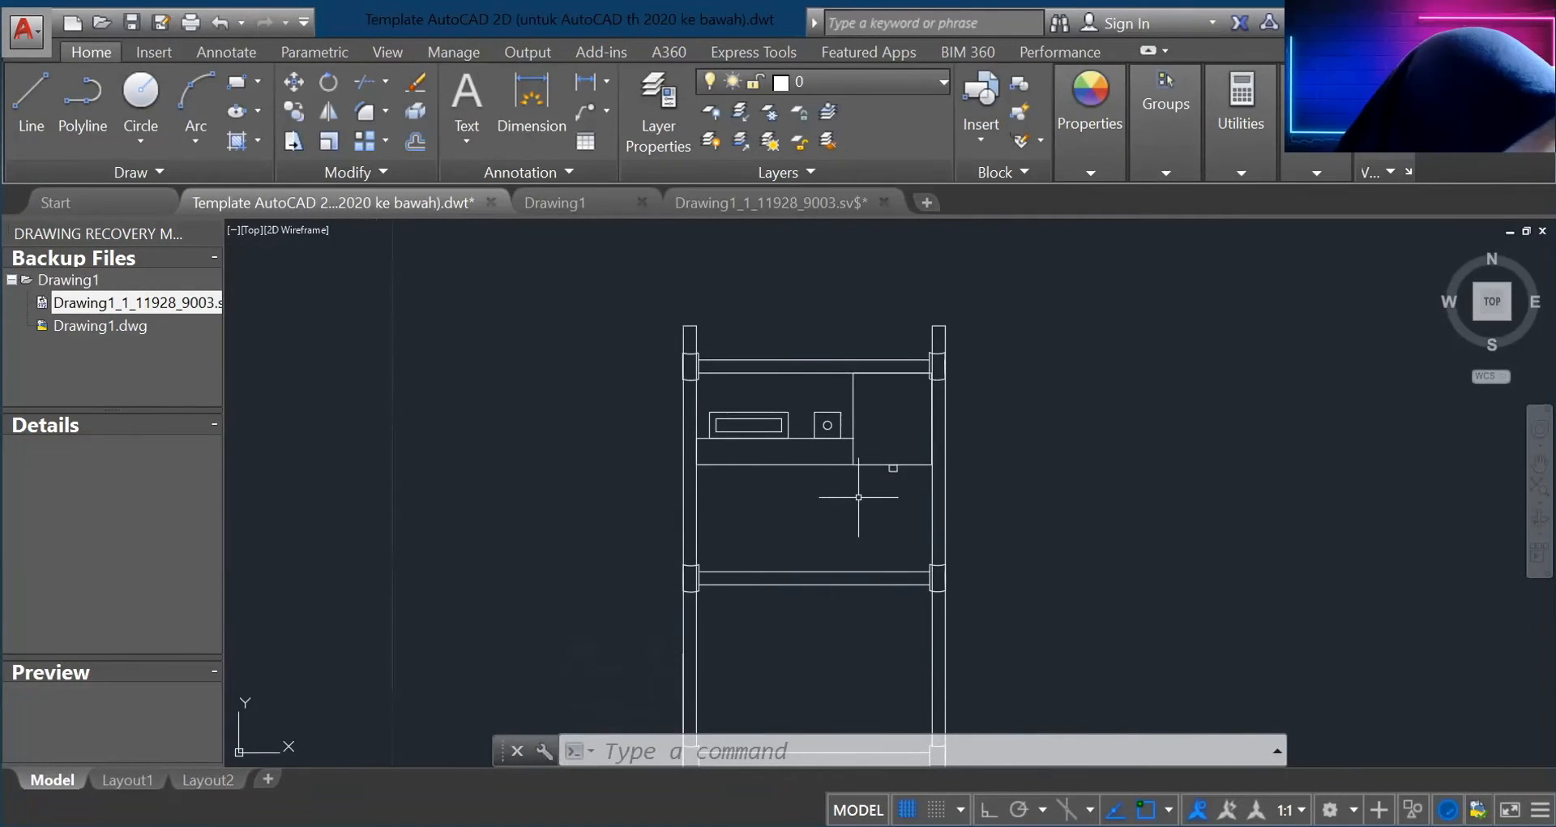
pyautogui.scroll(4, 920, 643)
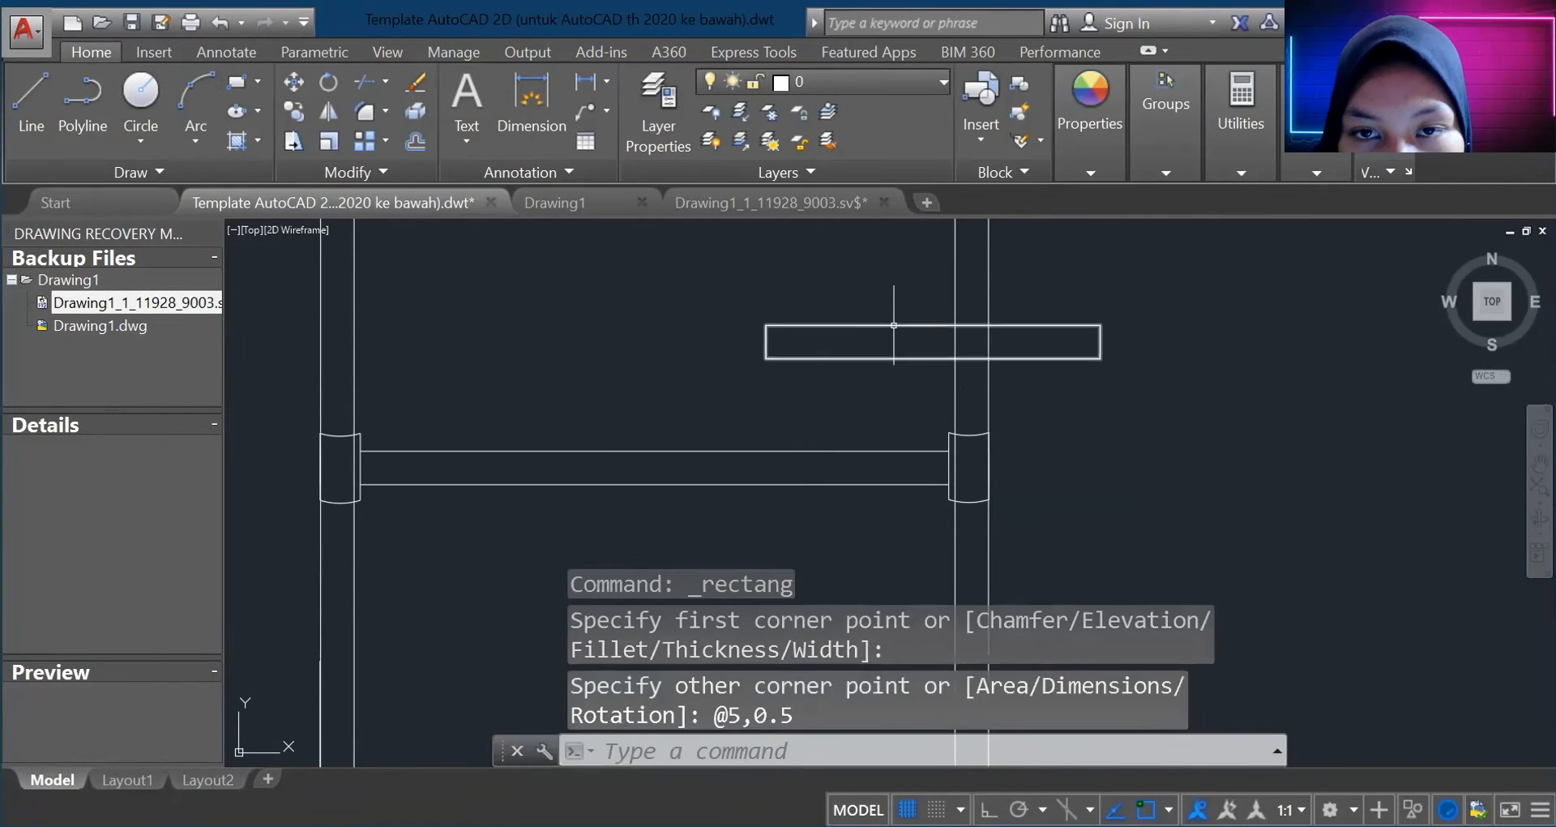
pyautogui.click(867, 324)
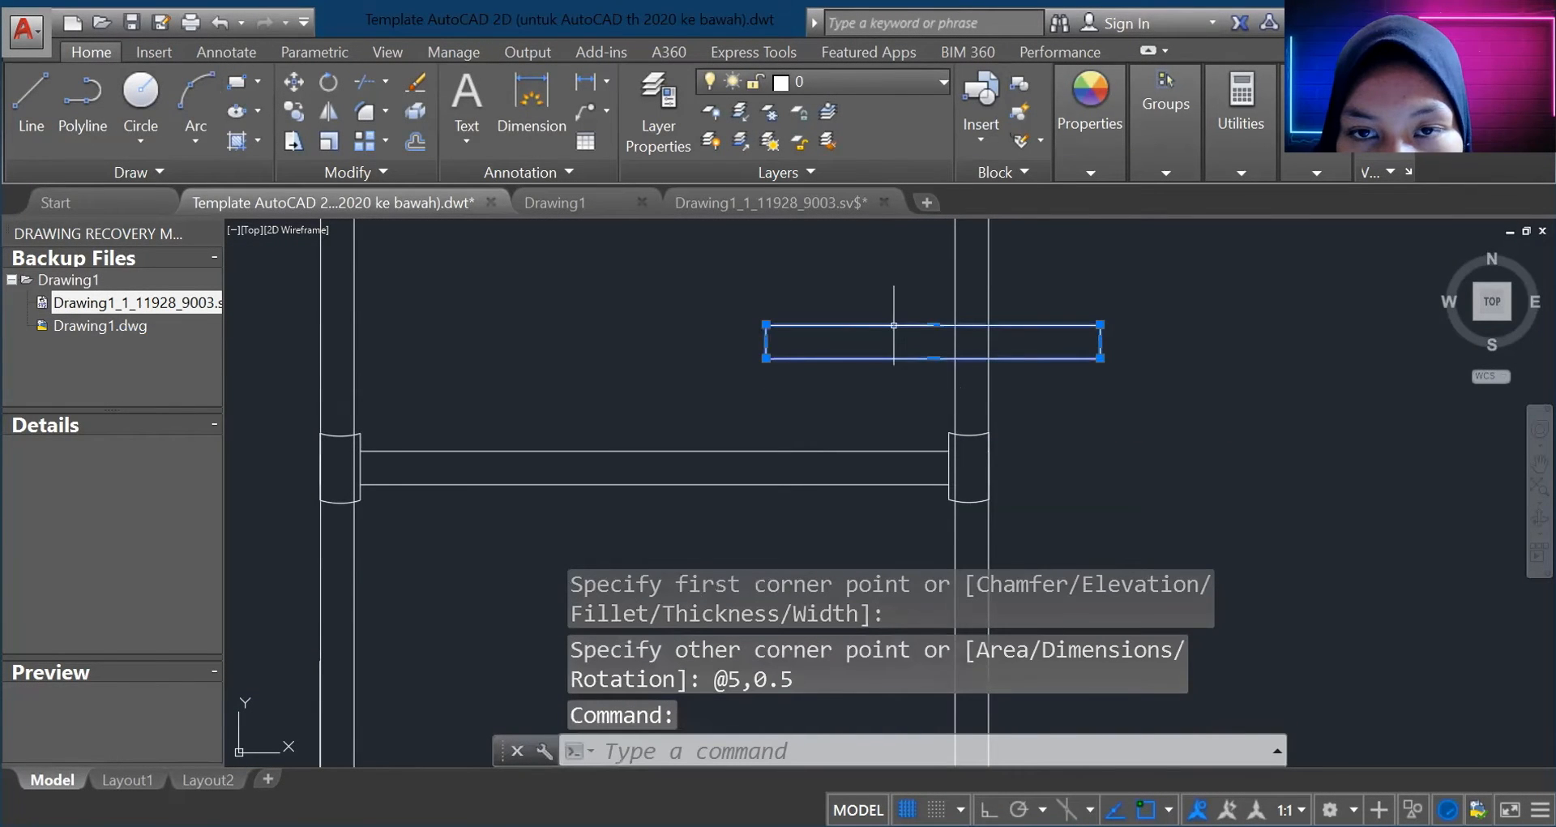
pyautogui.moveTo(836, 325); pyautogui.dragTo(684, 420)
pyautogui.scroll(5, 868, 410)
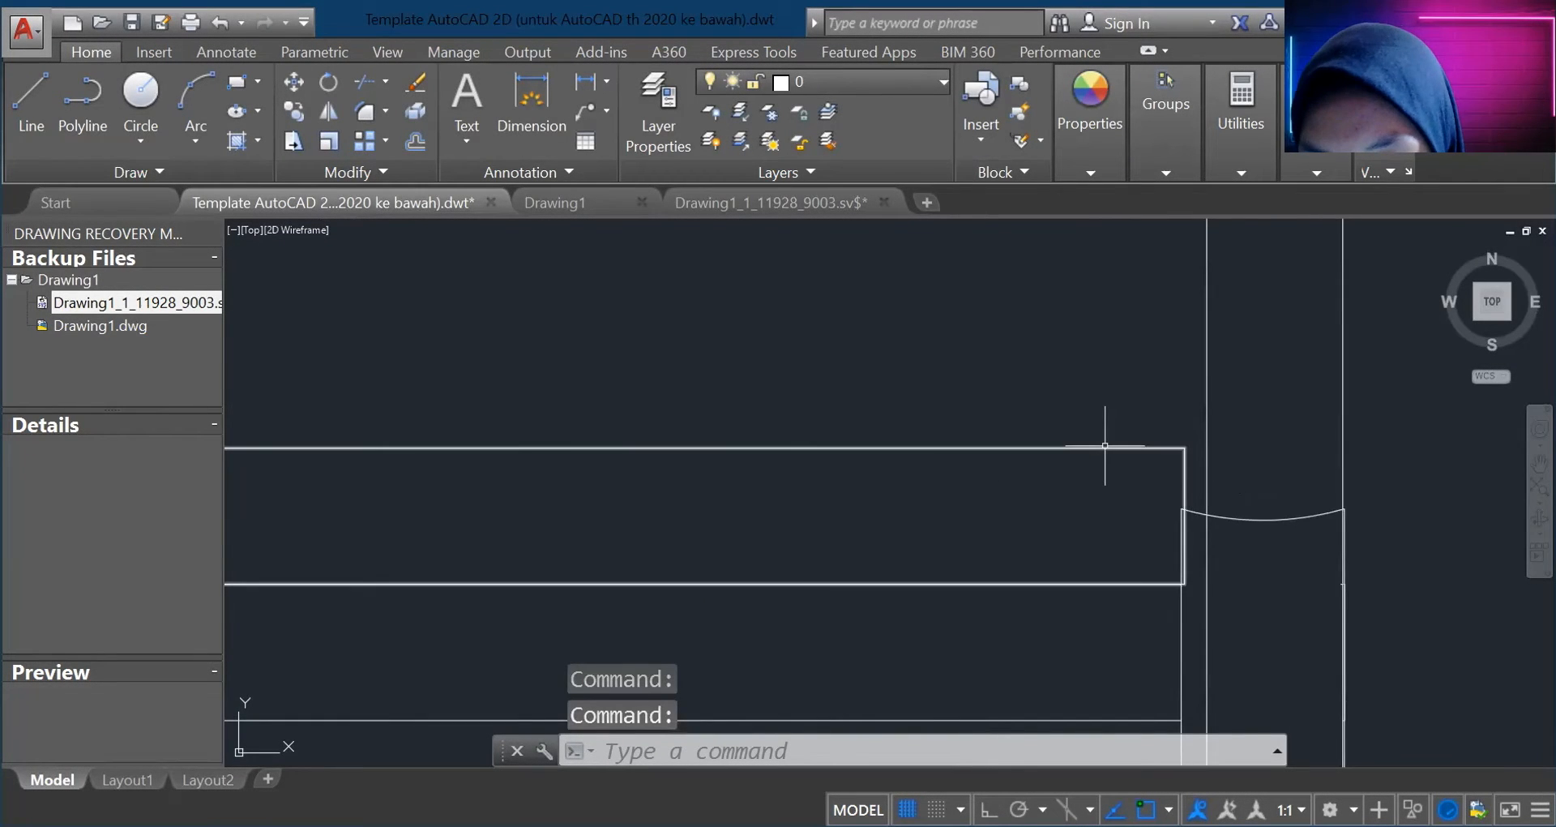
pyautogui.scroll(-4, 1104, 445)
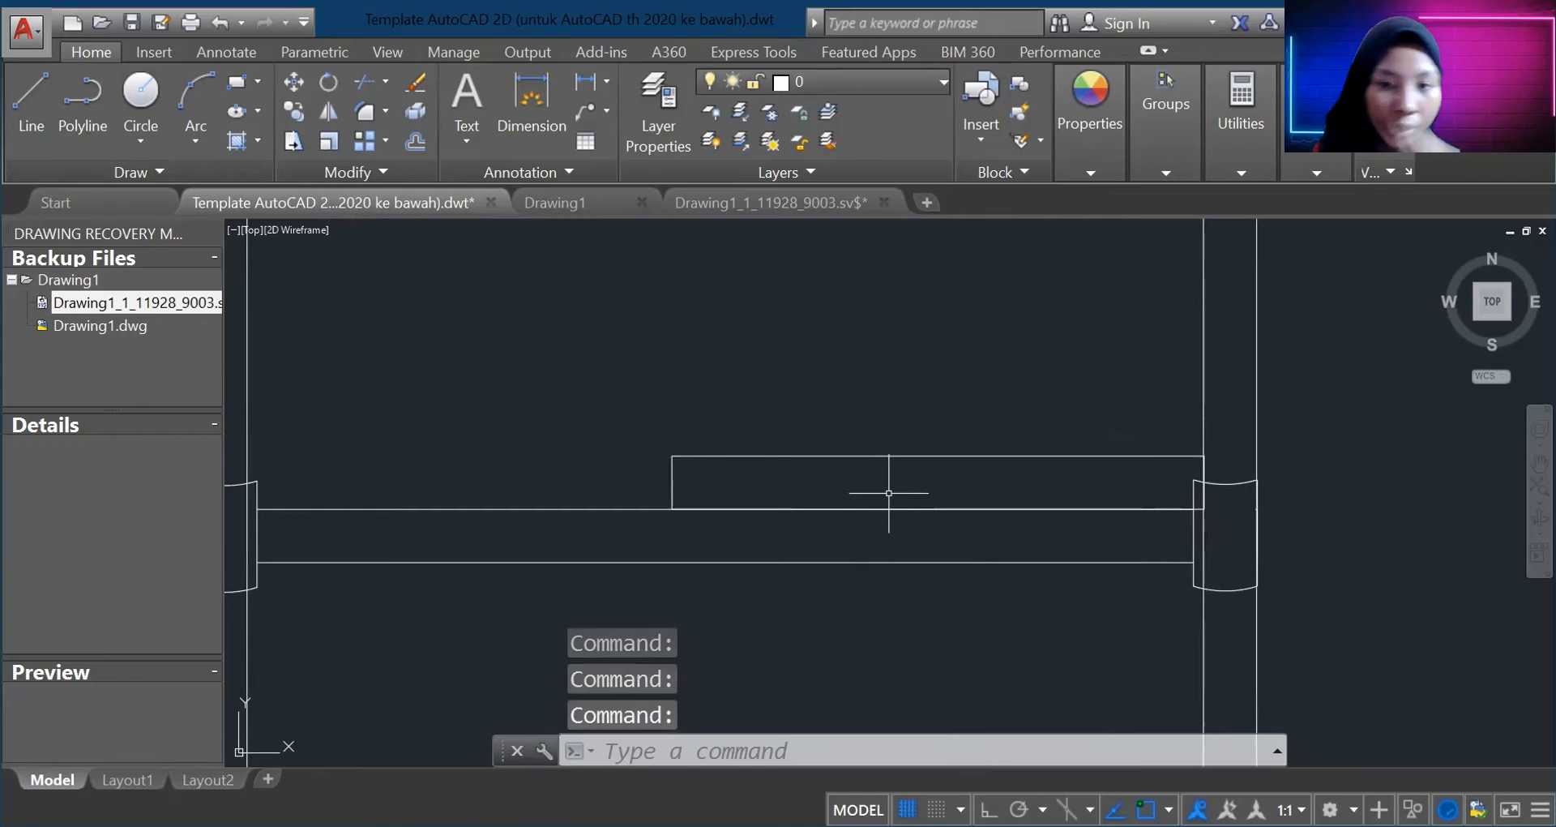
# Step: Draw a shorter, taller rectangle and place it against the underside of the middle crossbar, near the crossbar's right end
pyautogui.scroll(-3, 1069, 563)
pyautogui.scroll(1, 1045, 612)
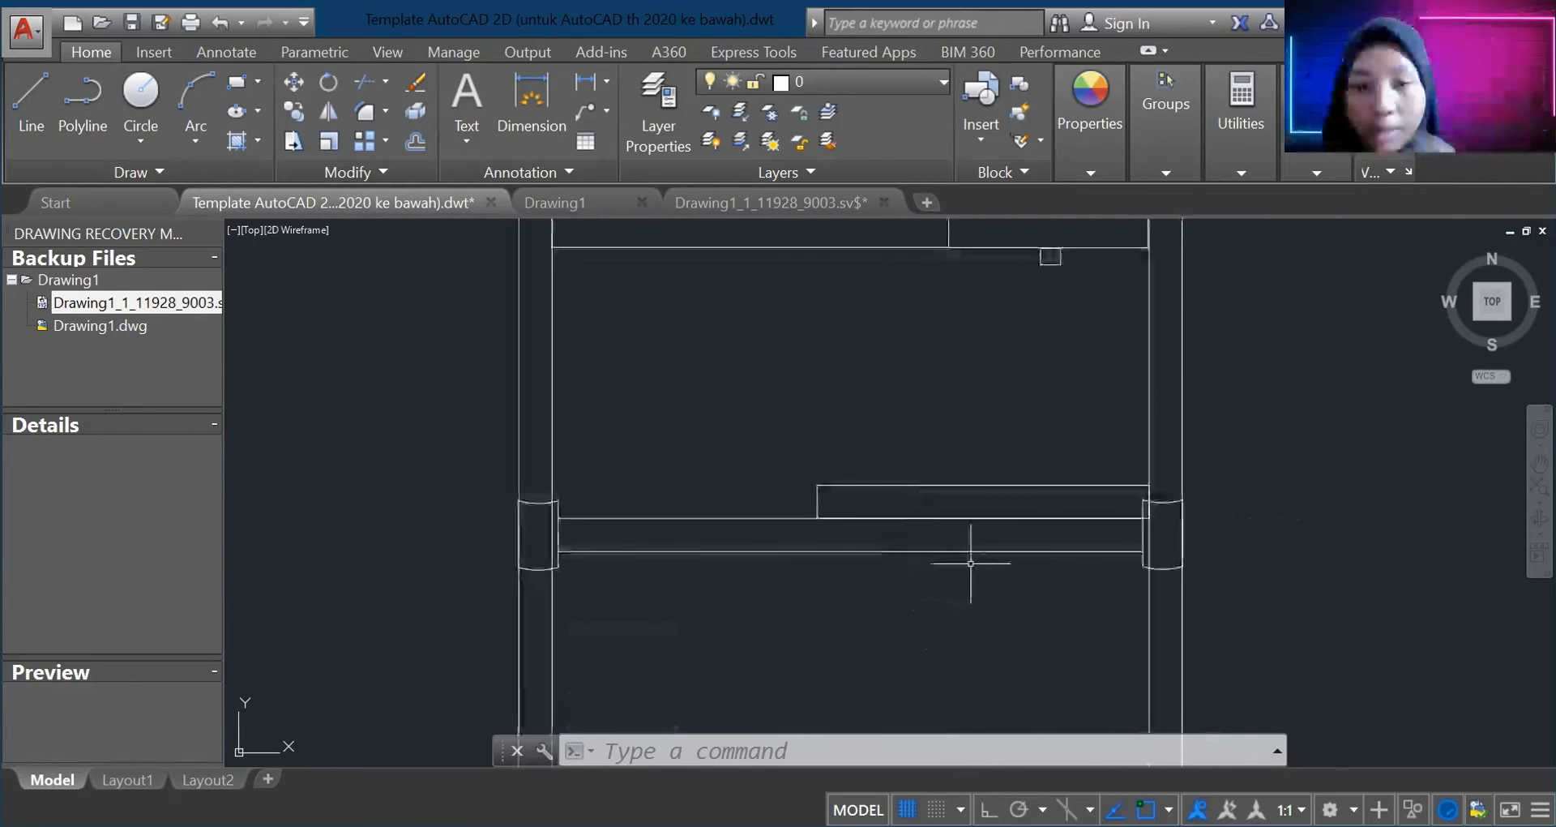
pyautogui.moveTo(849, 619); pyautogui.dragTo(830, 559, button='middle')
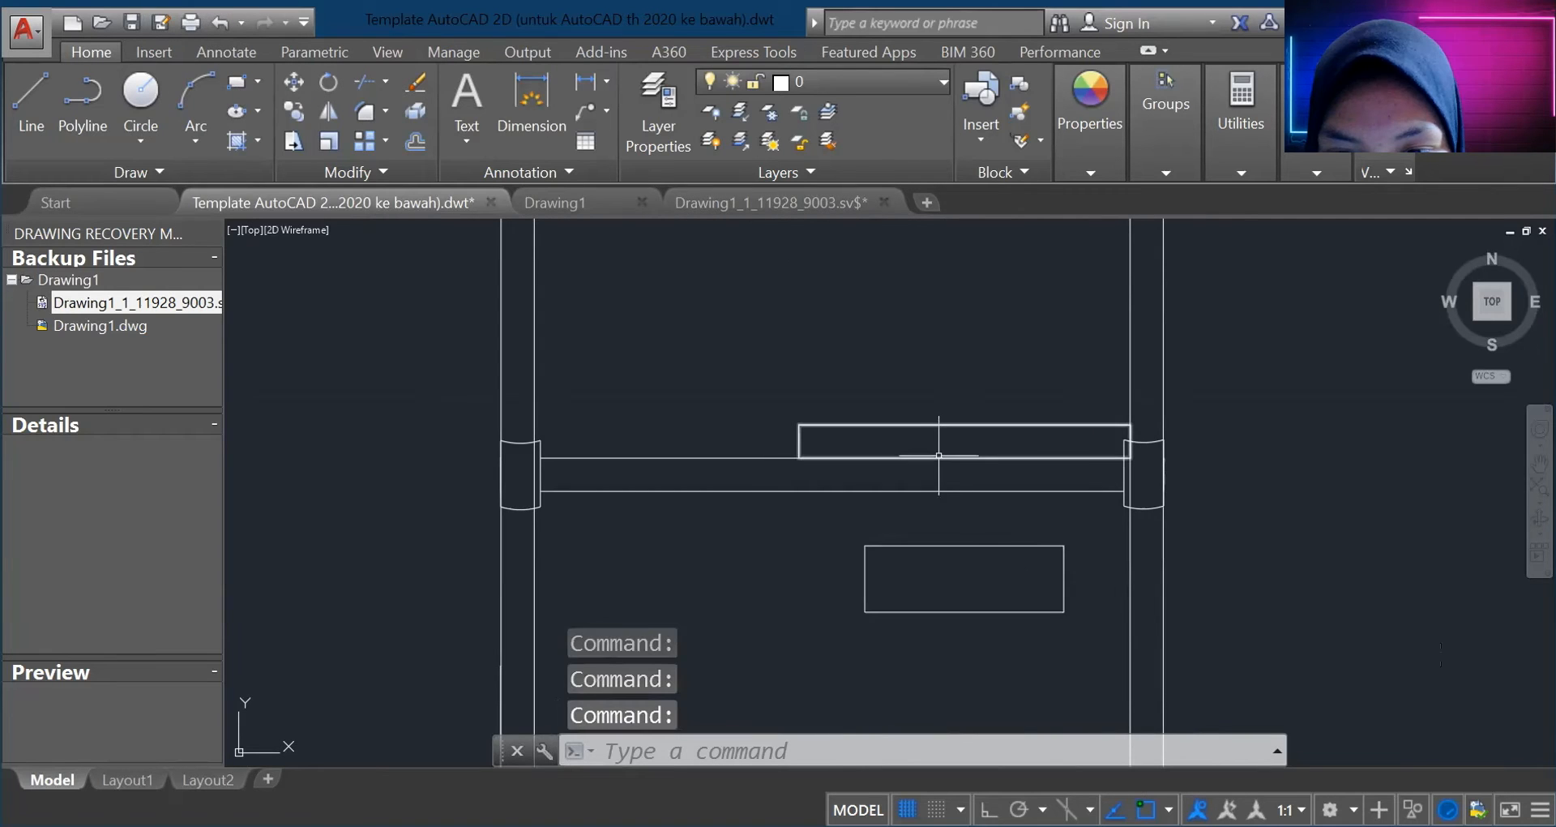
pyautogui.click(956, 458)
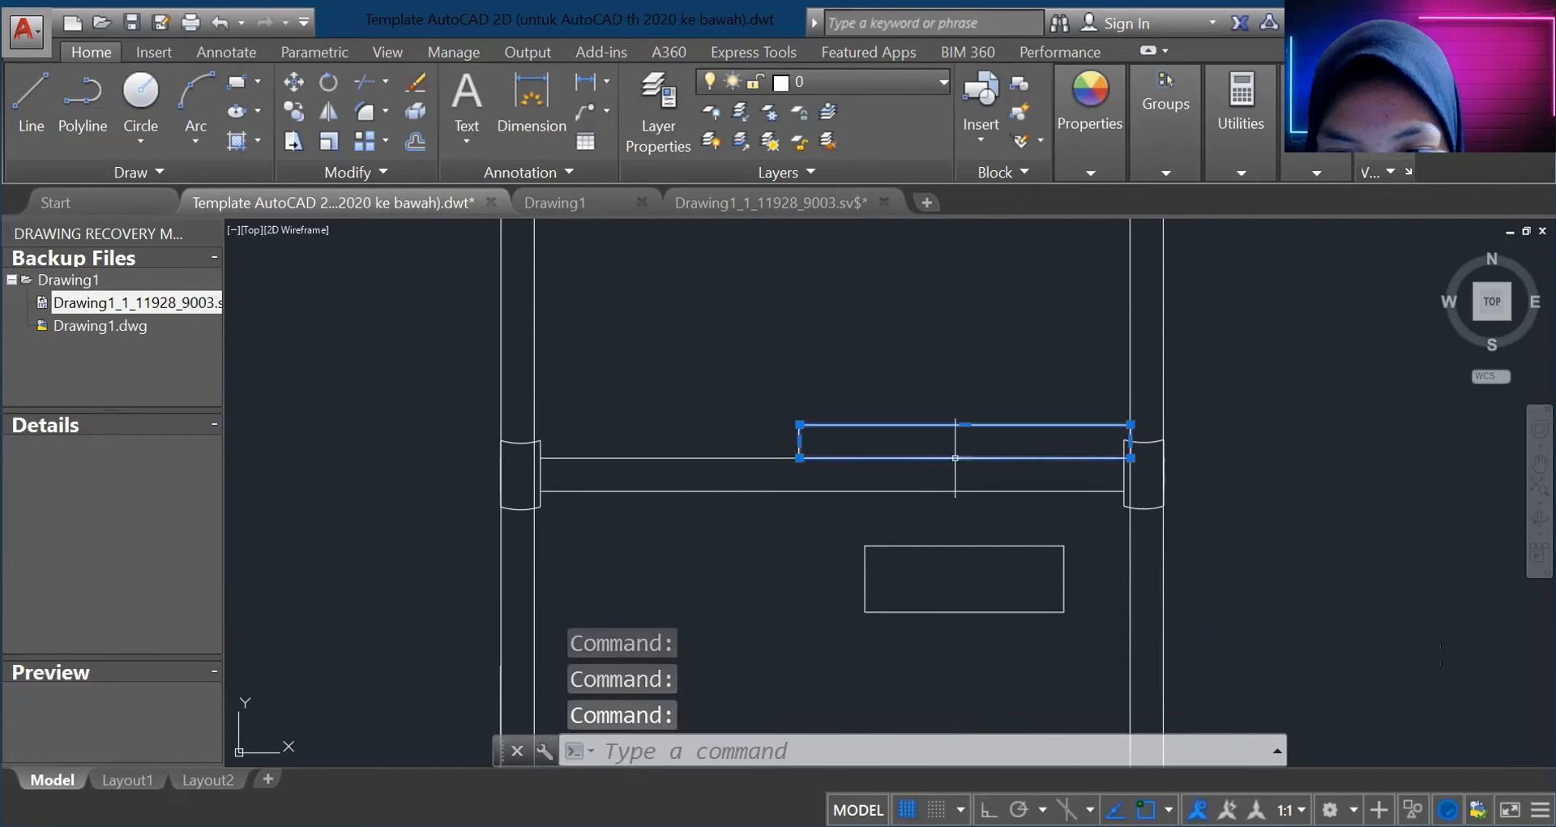
pyautogui.press('Delete')
pyautogui.scroll(-3, 984, 445)
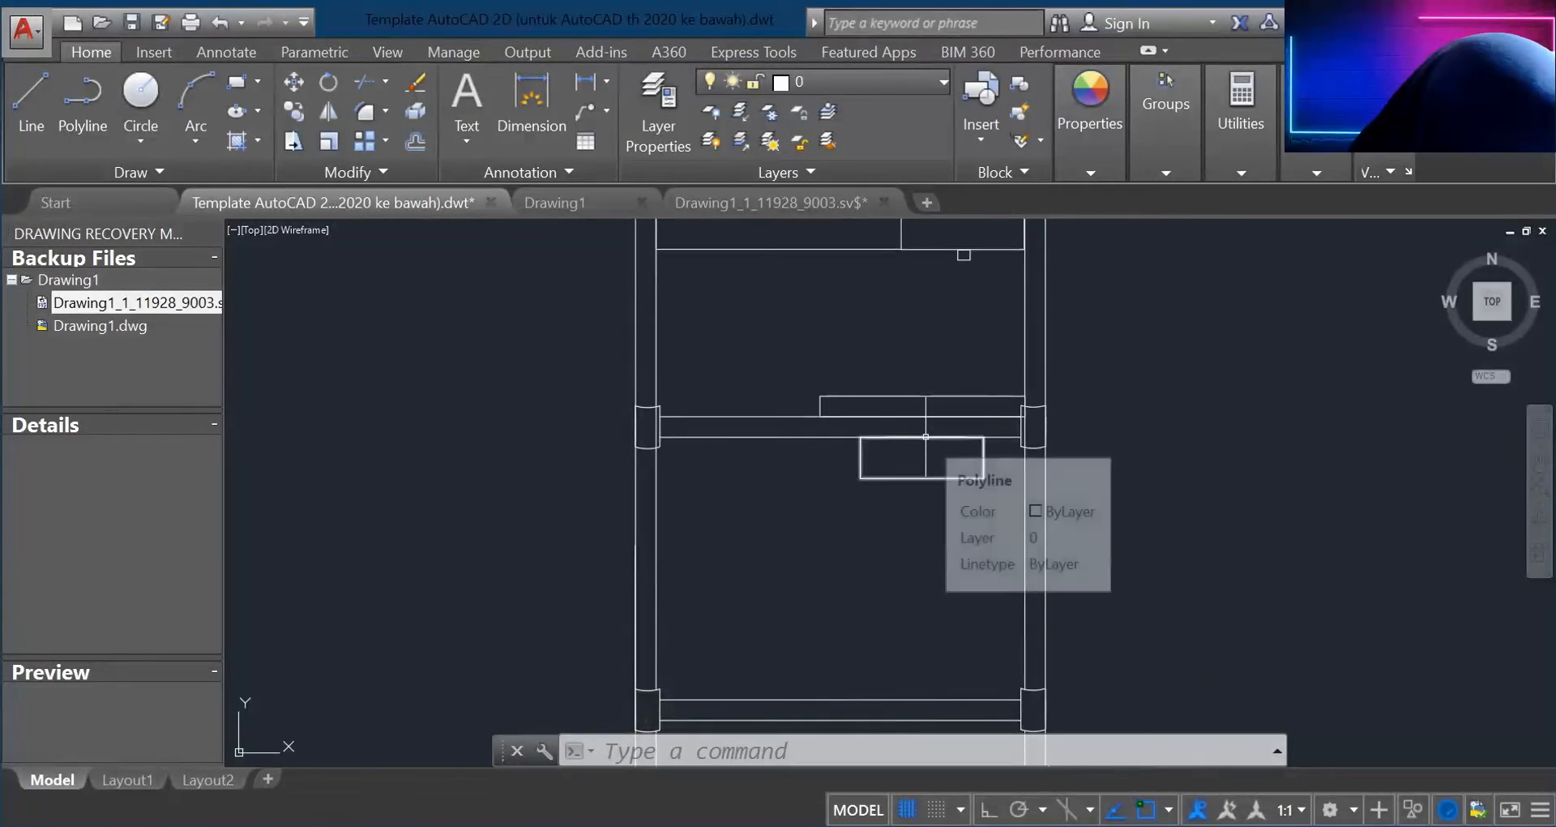
pyautogui.scroll(2, 926, 435)
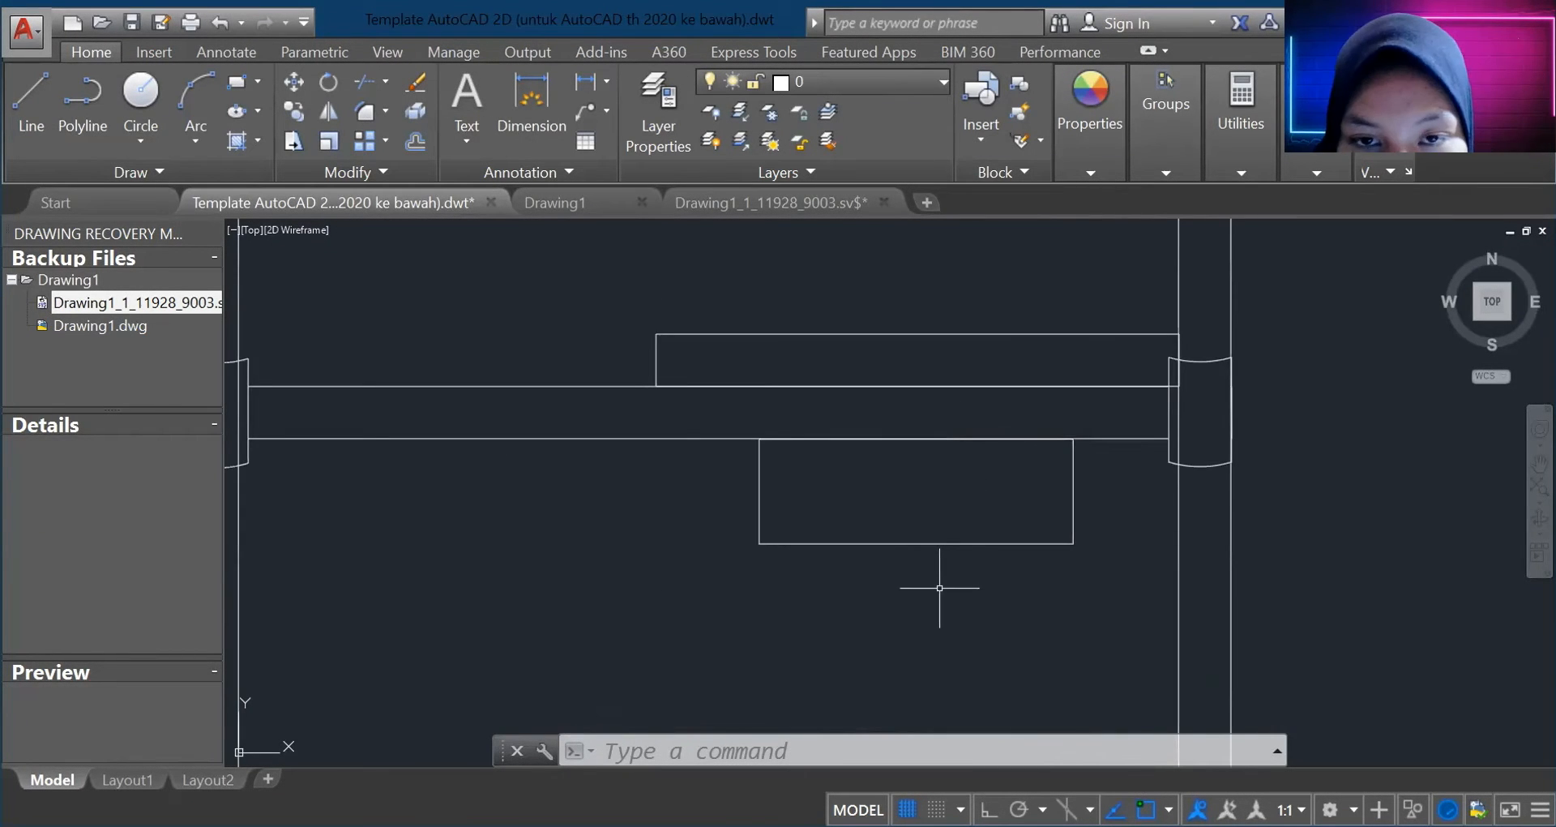
# Step: Draw a small rectangle 1 wide and centre it against the bottom edge of the rectangle under the middle crossbar
pyautogui.scroll(1, 600, 300)
pyautogui.click(235, 82)
pyautogui.scroll(-4, 980, 477)
pyautogui.click(1060, 624)
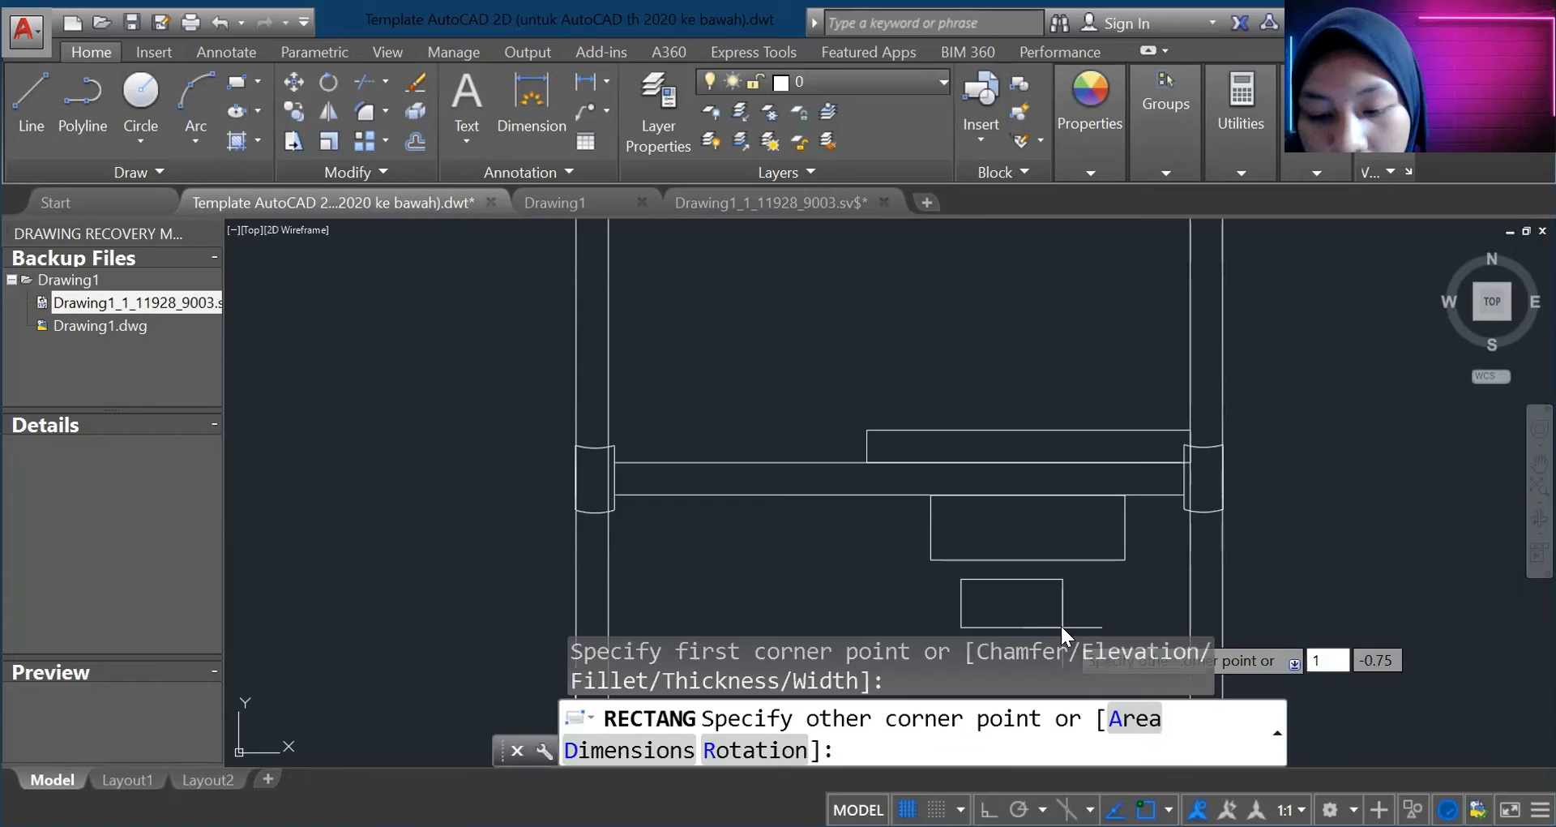
pyautogui.write('1')
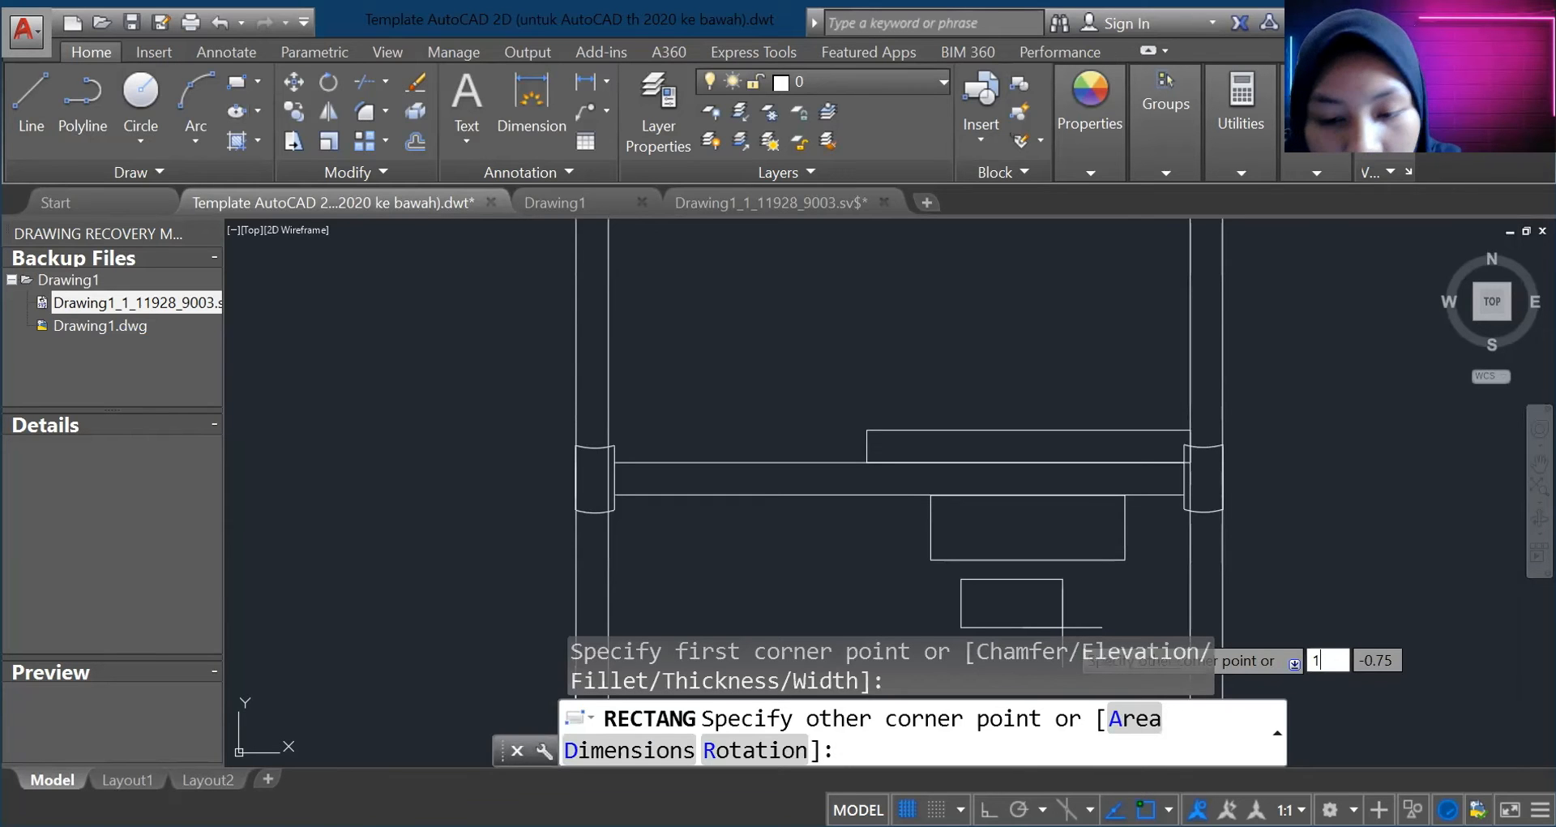
pyautogui.press('Tab')
pyautogui.write('0.')
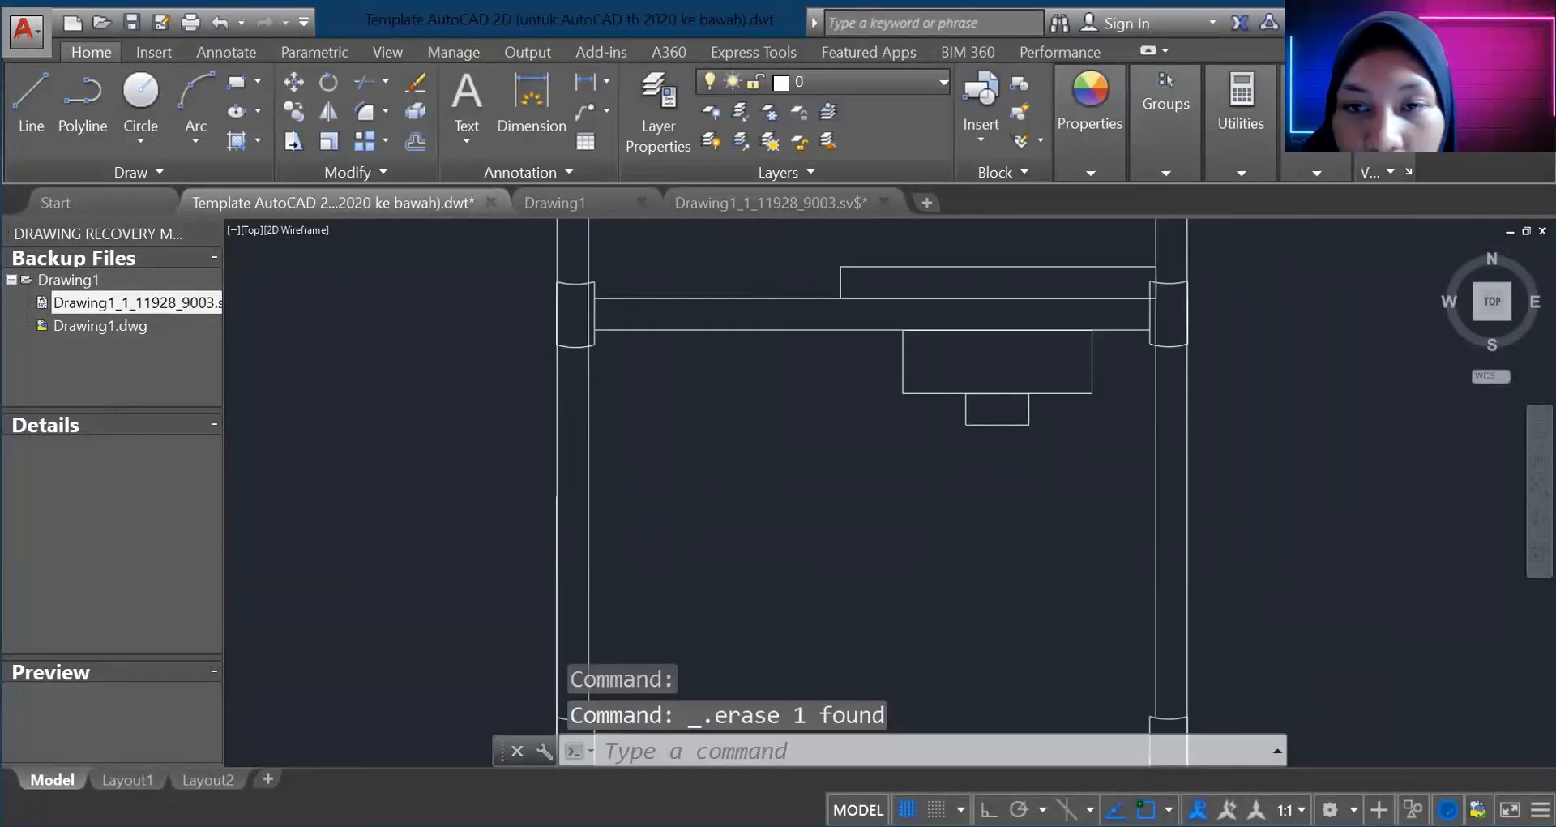
# Step: Draw a tall narrow rectangle centred under the small rectangle and running down to the bottom crossbar
pyautogui.scroll(-4, 1046, 461)
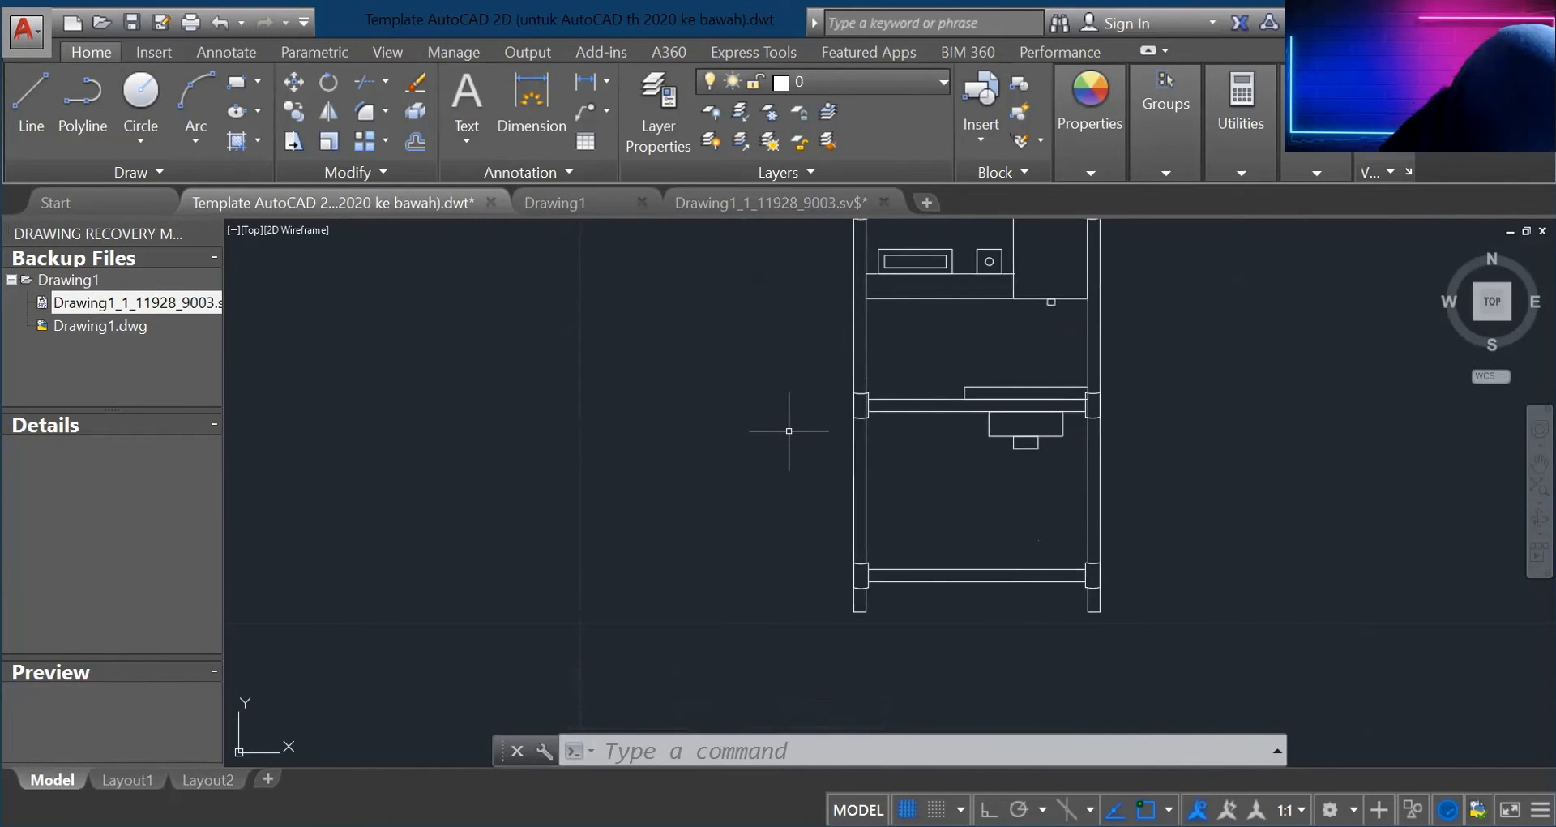
pyautogui.click(245, 78)
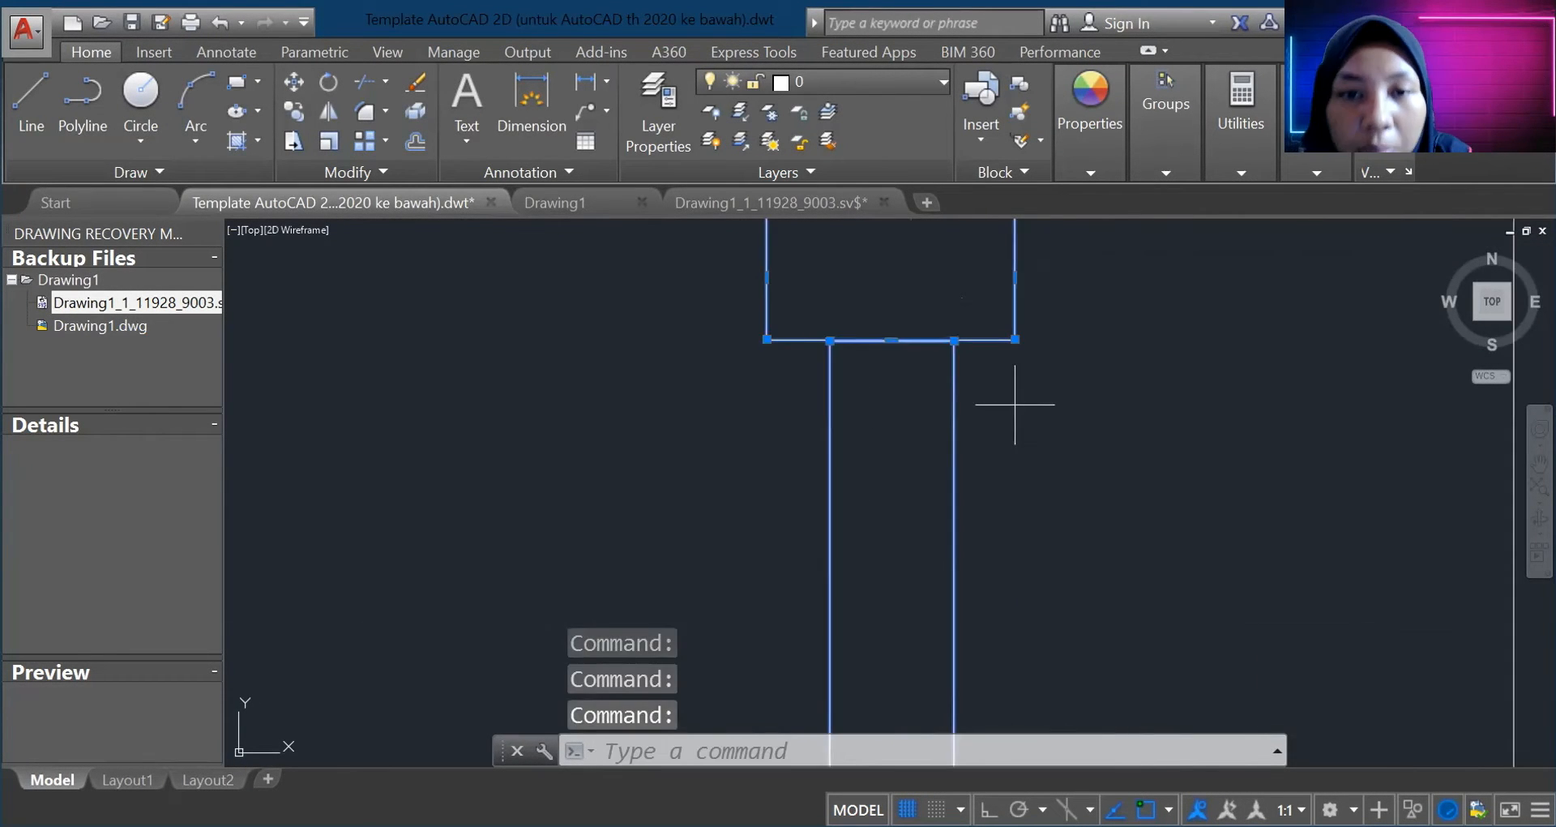
pyautogui.press('Escape')
pyautogui.press('Escape')
pyautogui.scroll(-2, 1014, 406)
pyautogui.scroll(-2, 1037, 536)
pyautogui.scroll(-2, 1088, 544)
# Step: Cut off the part of the tall narrow rectangle that overlaps the bottom crossbar
pyautogui.scroll(6, 1146, 591)
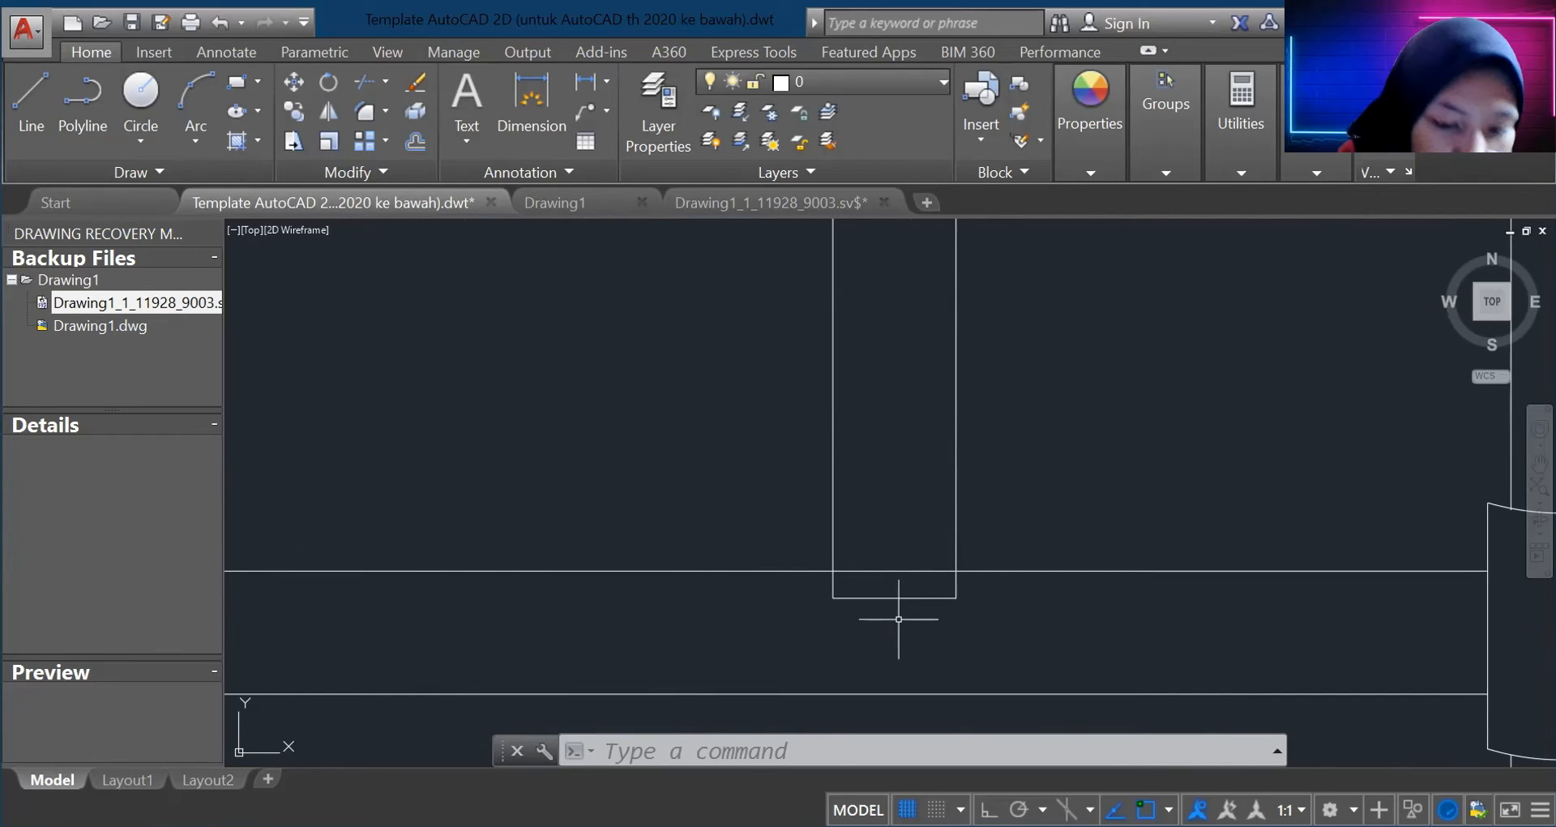
pyautogui.write('BREAK')
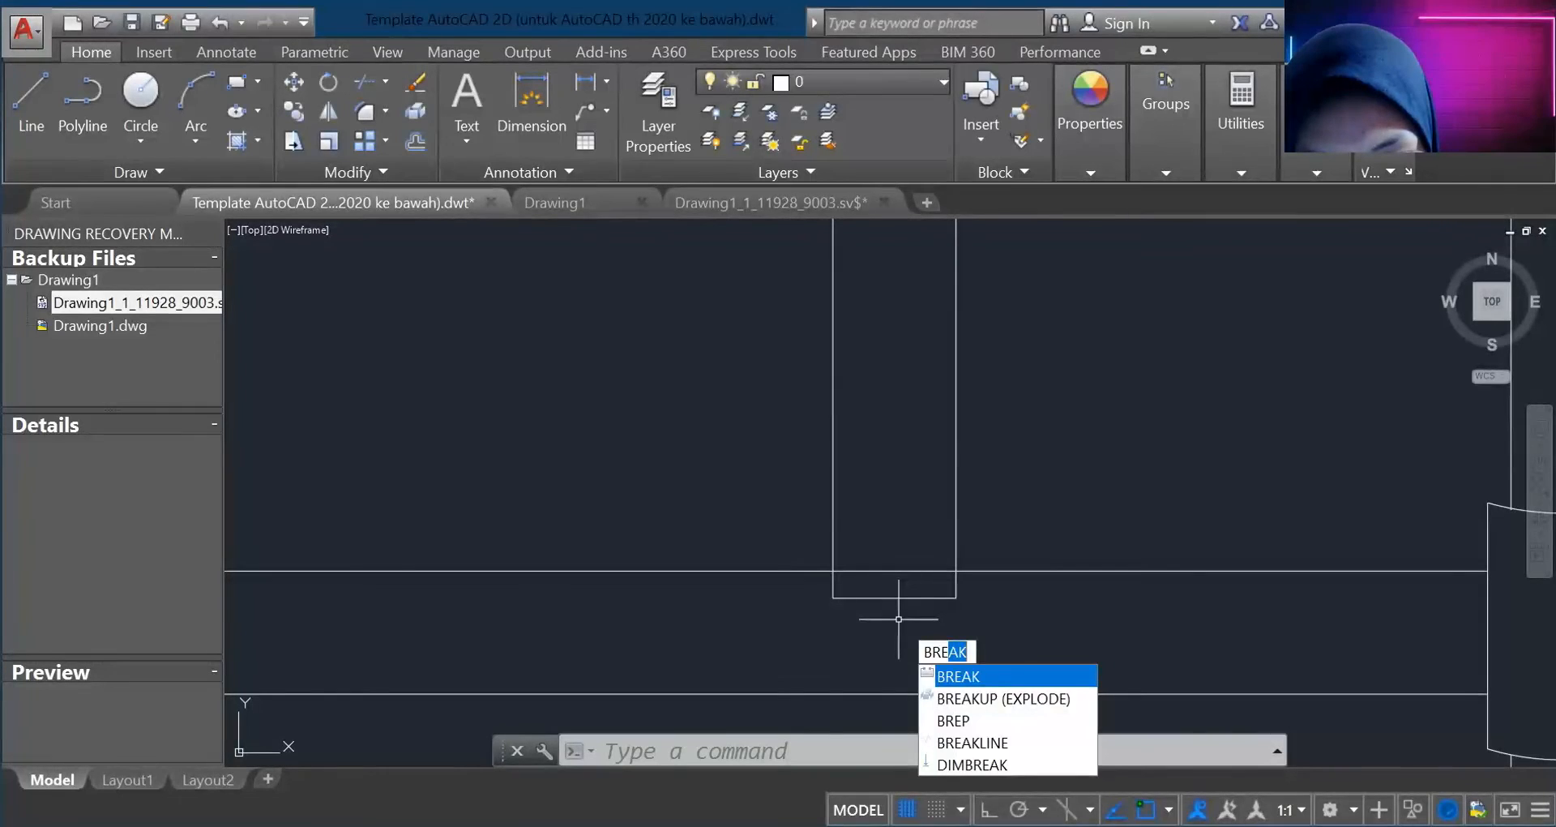
pyautogui.scroll(-2, 387, 262)
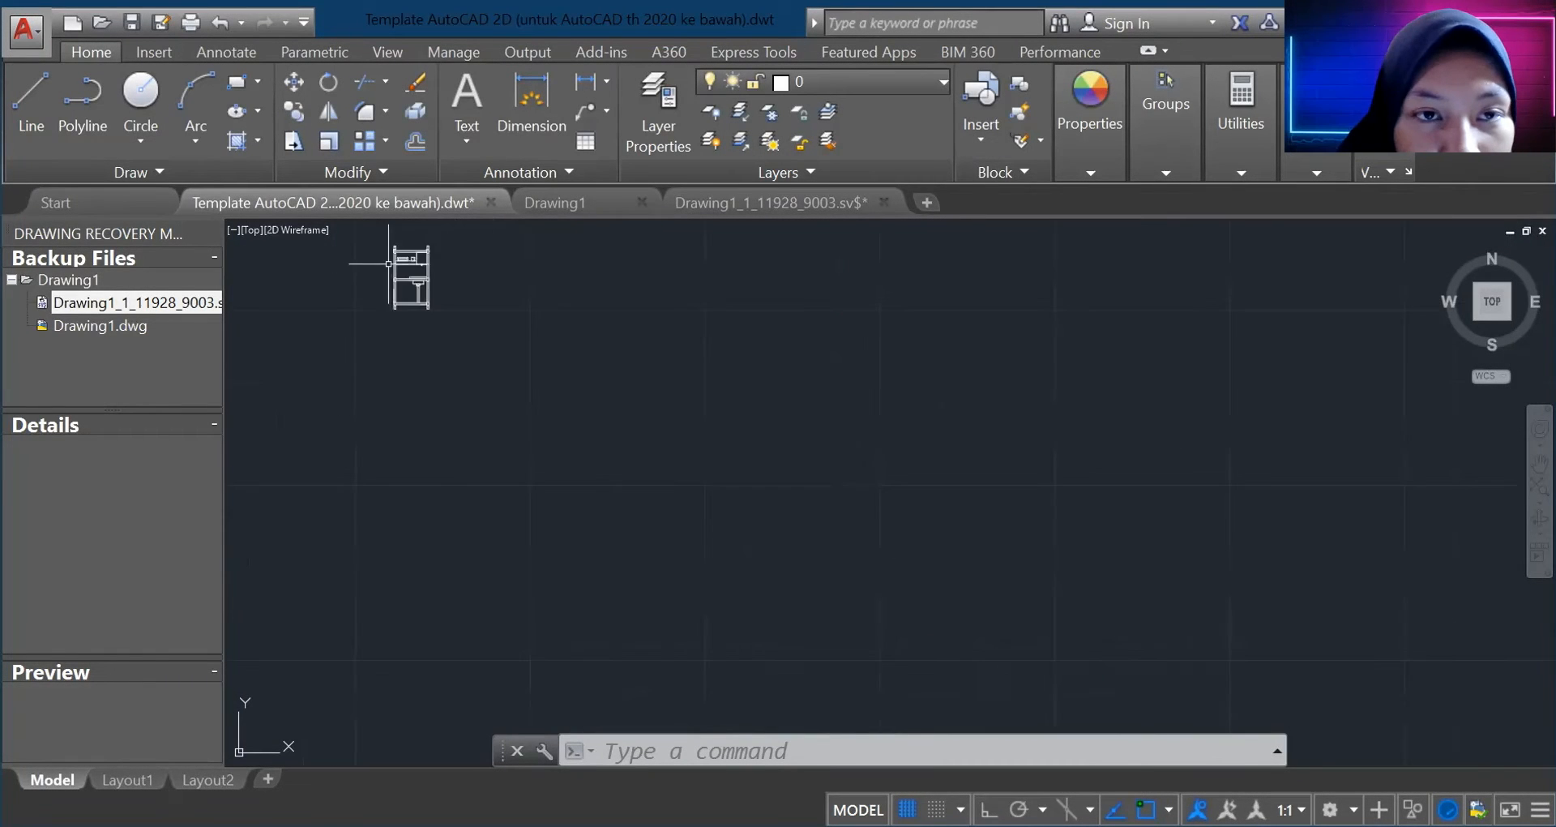
pyautogui.scroll(8, 378, 248)
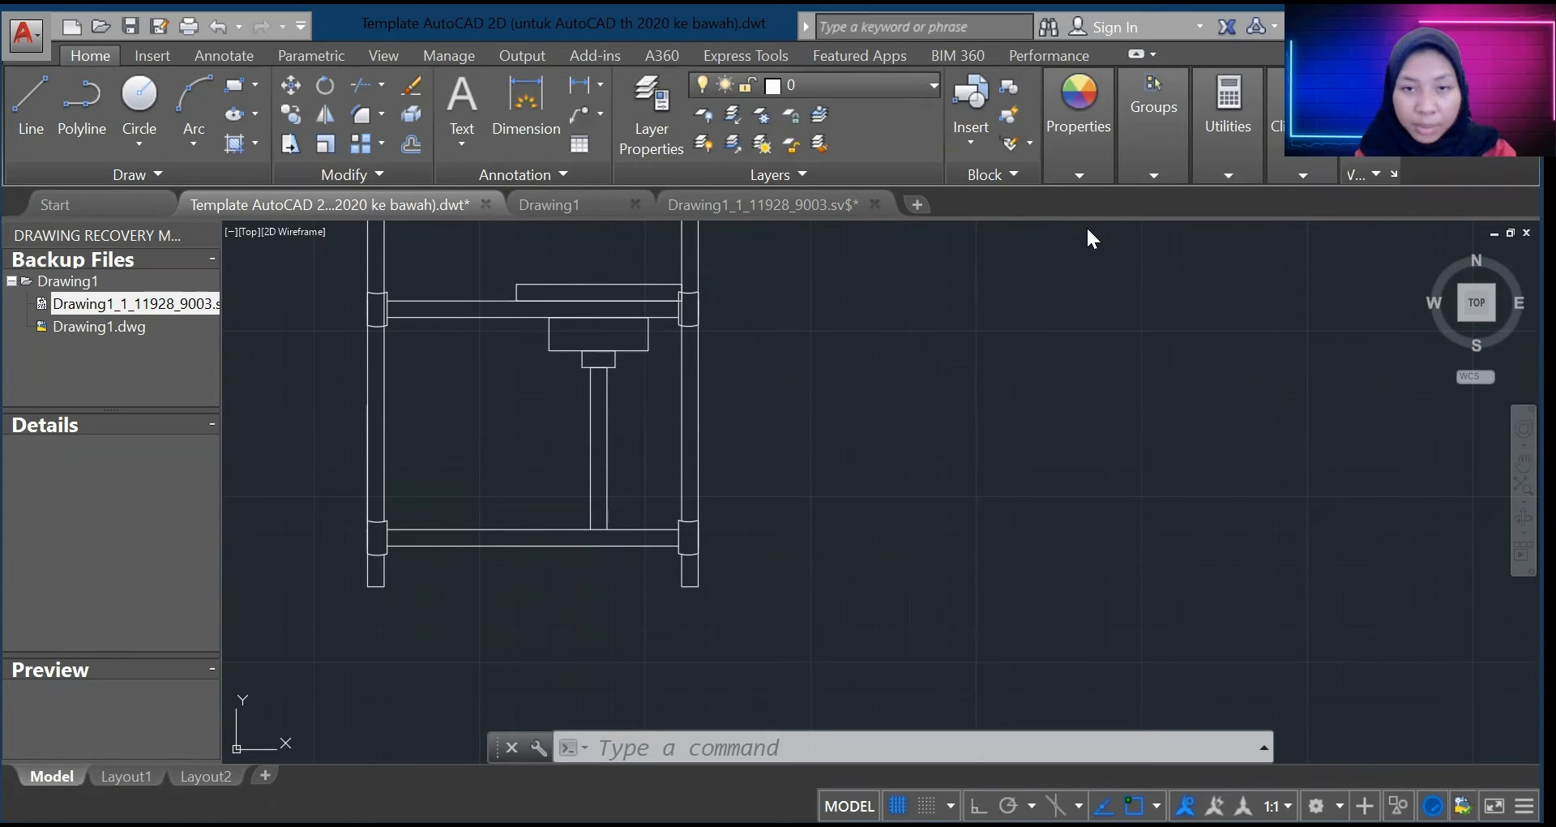
# Step: Draw a 40 by 5 rectangle near the bottom crossbar and move it clear of the rack's right post
pyautogui.scroll(4, 1094, 282)
pyautogui.scroll(-6, 794, 390)
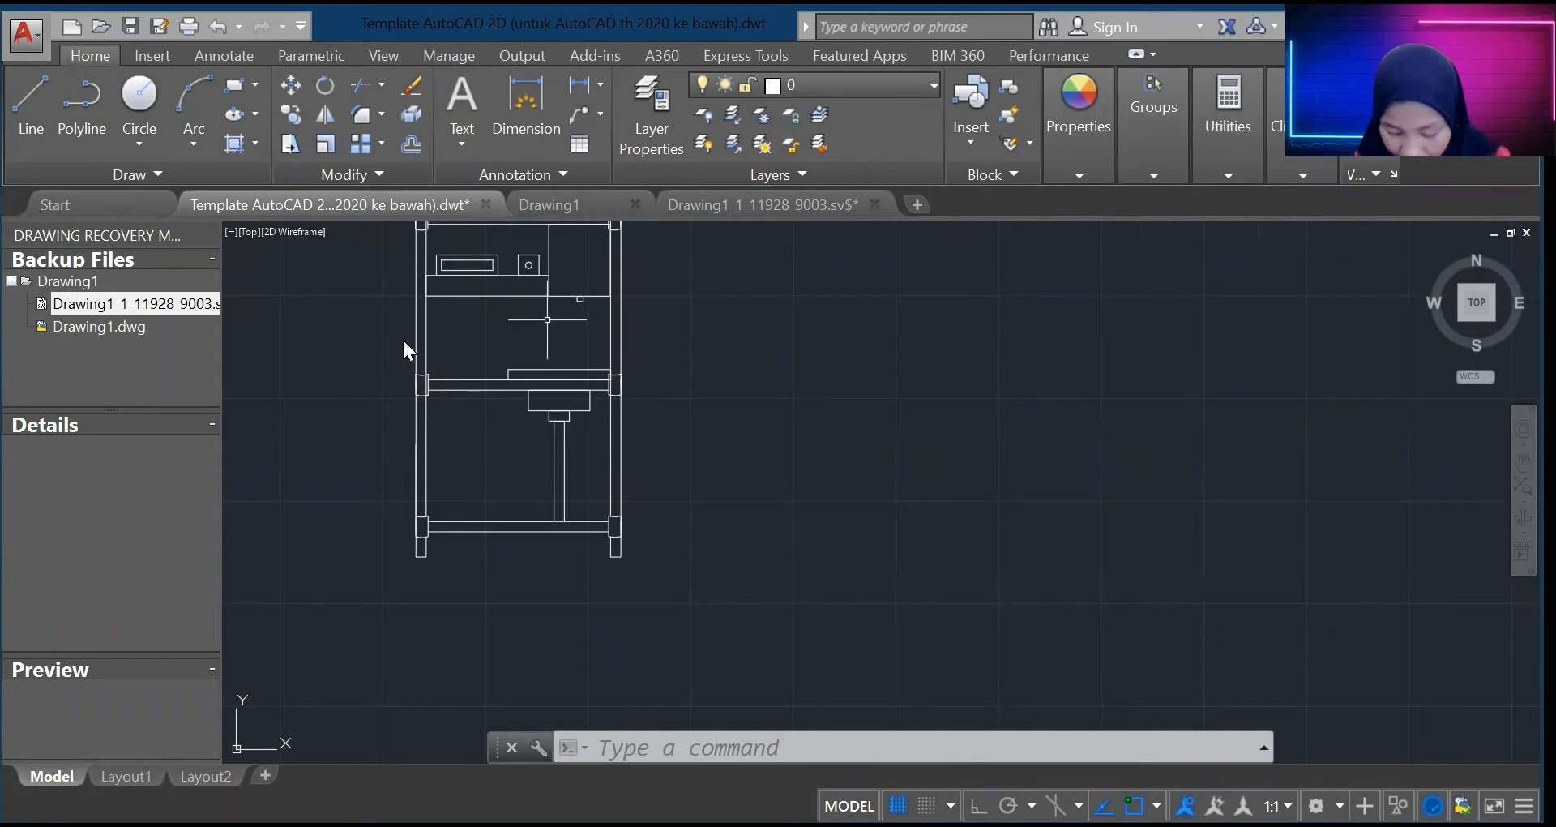
pyautogui.scroll(2, 614, 526)
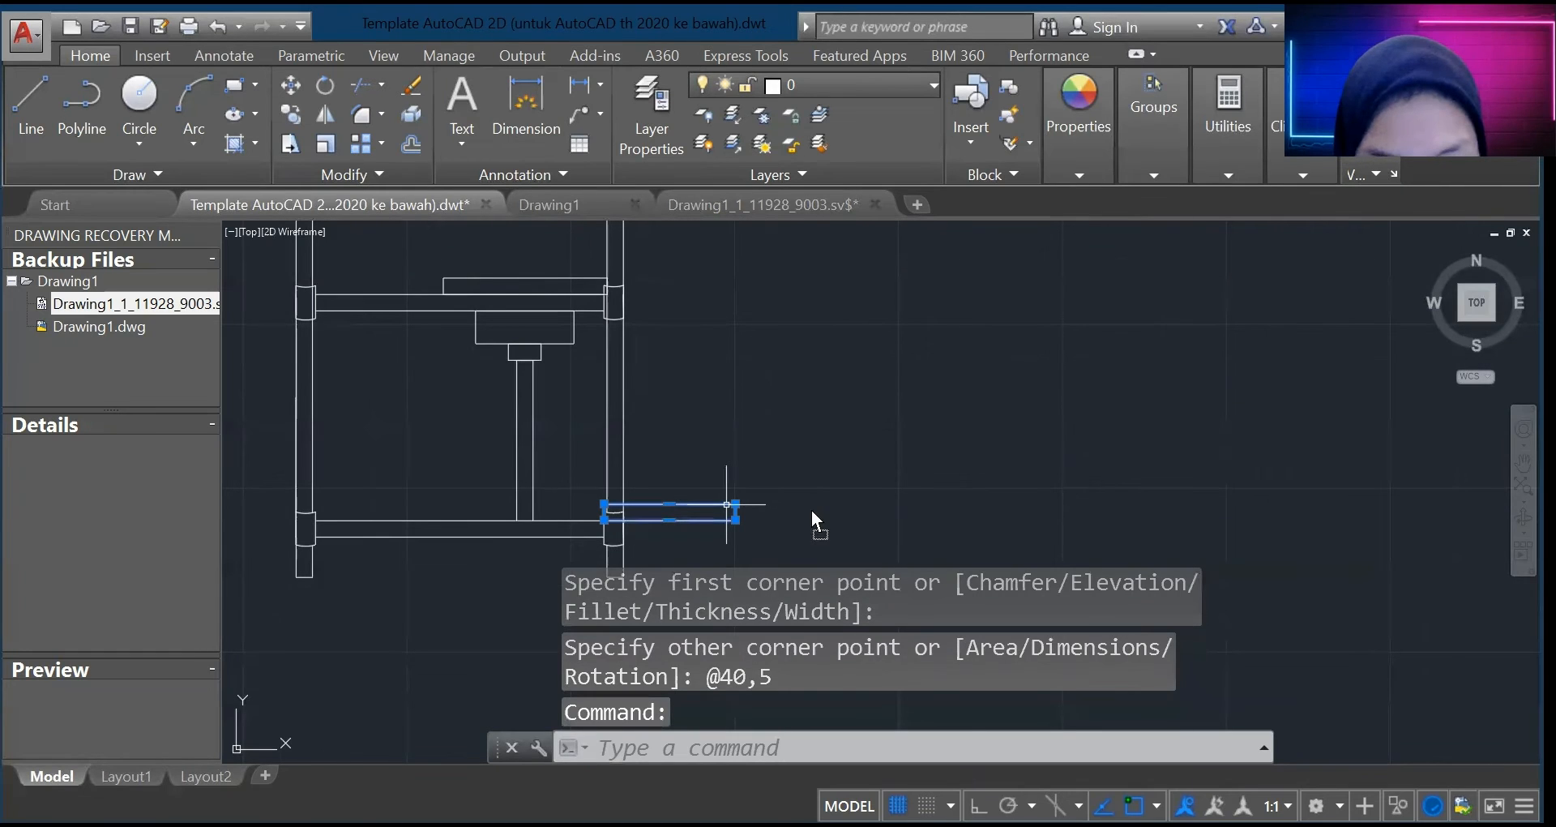
pyautogui.moveTo(811, 510)
pyautogui.mouseDown()
pyautogui.moveTo(869, 539)
pyautogui.moveTo(885, 528)
pyautogui.moveTo(830, 527)
pyautogui.mouseUp()
pyautogui.scroll(3, 728, 535)
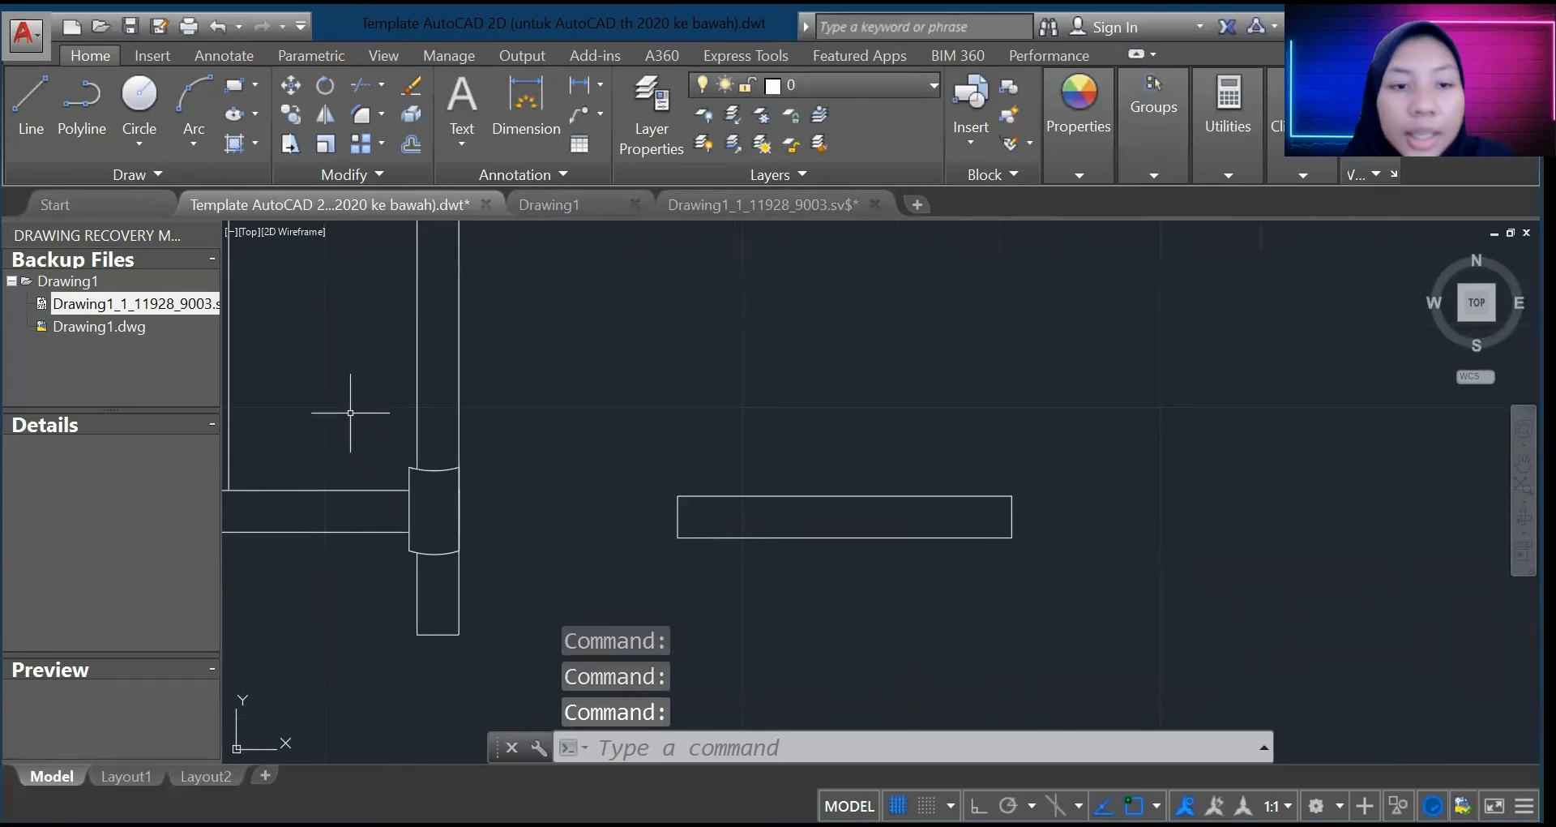
# Step: Copy the curved end piece at the bottom crossbar's right end and paste it to the right of the 40 by 5 rectangle
pyautogui.click(395, 456)
pyautogui.click(465, 567)
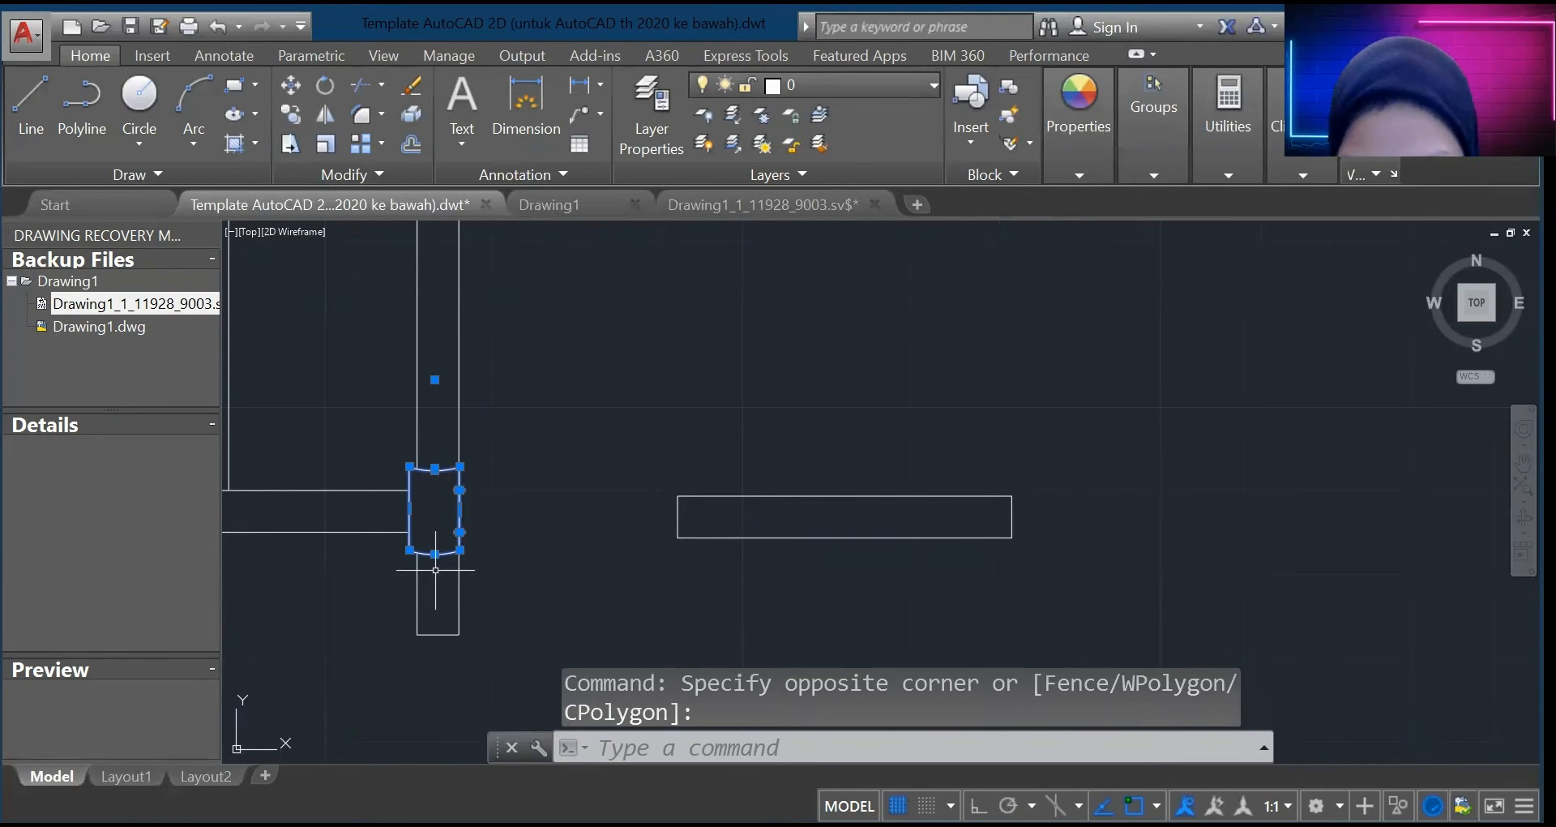
pyautogui.hotkey('ctrl', 'c')
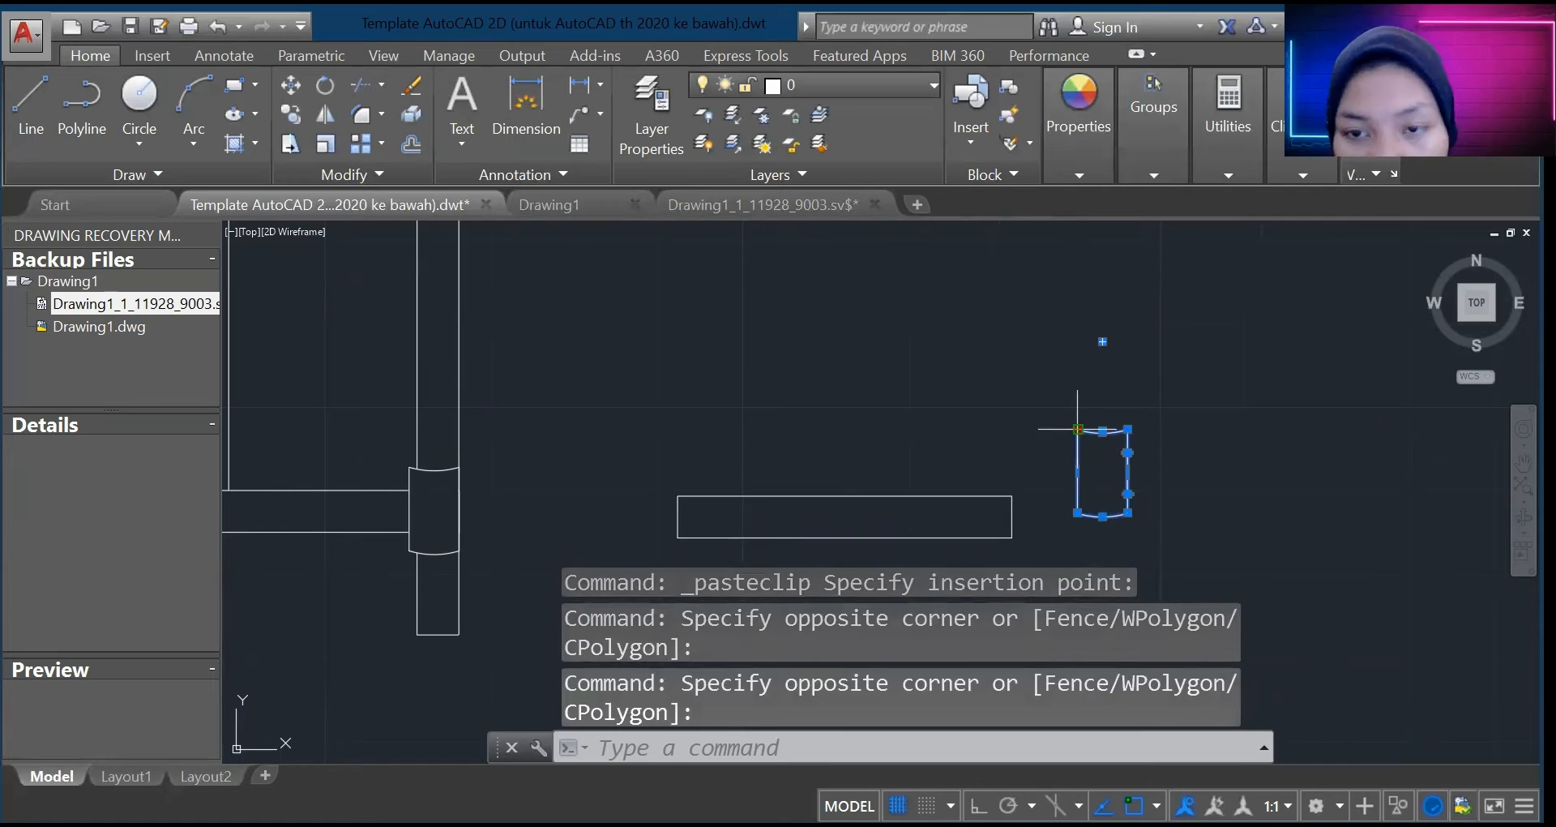
pyautogui.click(1077, 431)
pyautogui.click(1142, 452)
pyautogui.hotkey('ctrl', 'z')
# Step: Move the pasted curved end piece onto the right end of the 40 by 5 rectangle, with their right edges aligned
pyautogui.click(1043, 416)
pyautogui.click(1141, 528)
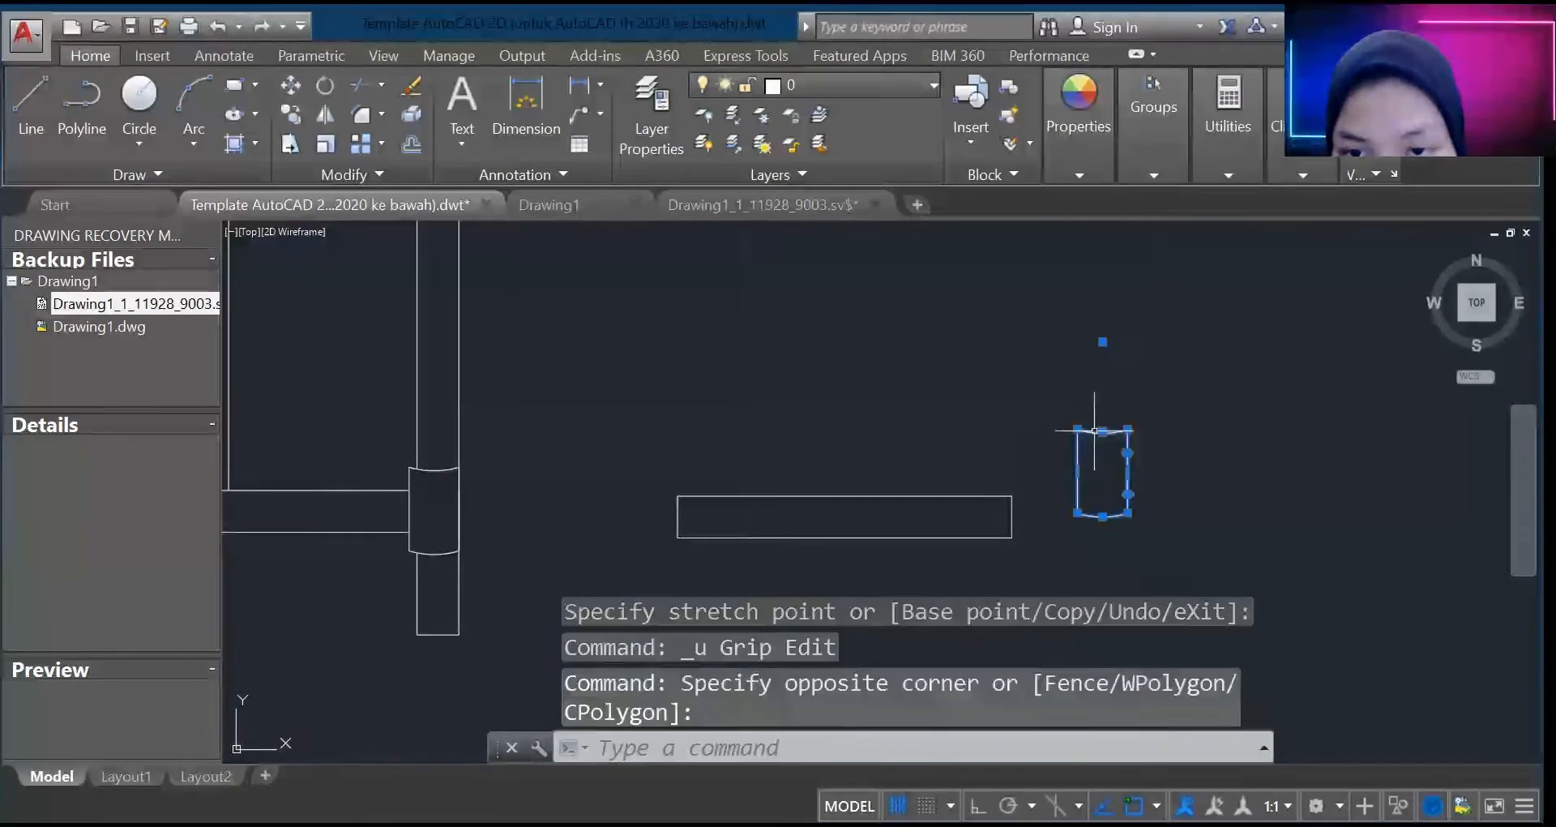
pyautogui.moveTo(1094, 431); pyautogui.dragTo(976, 478)
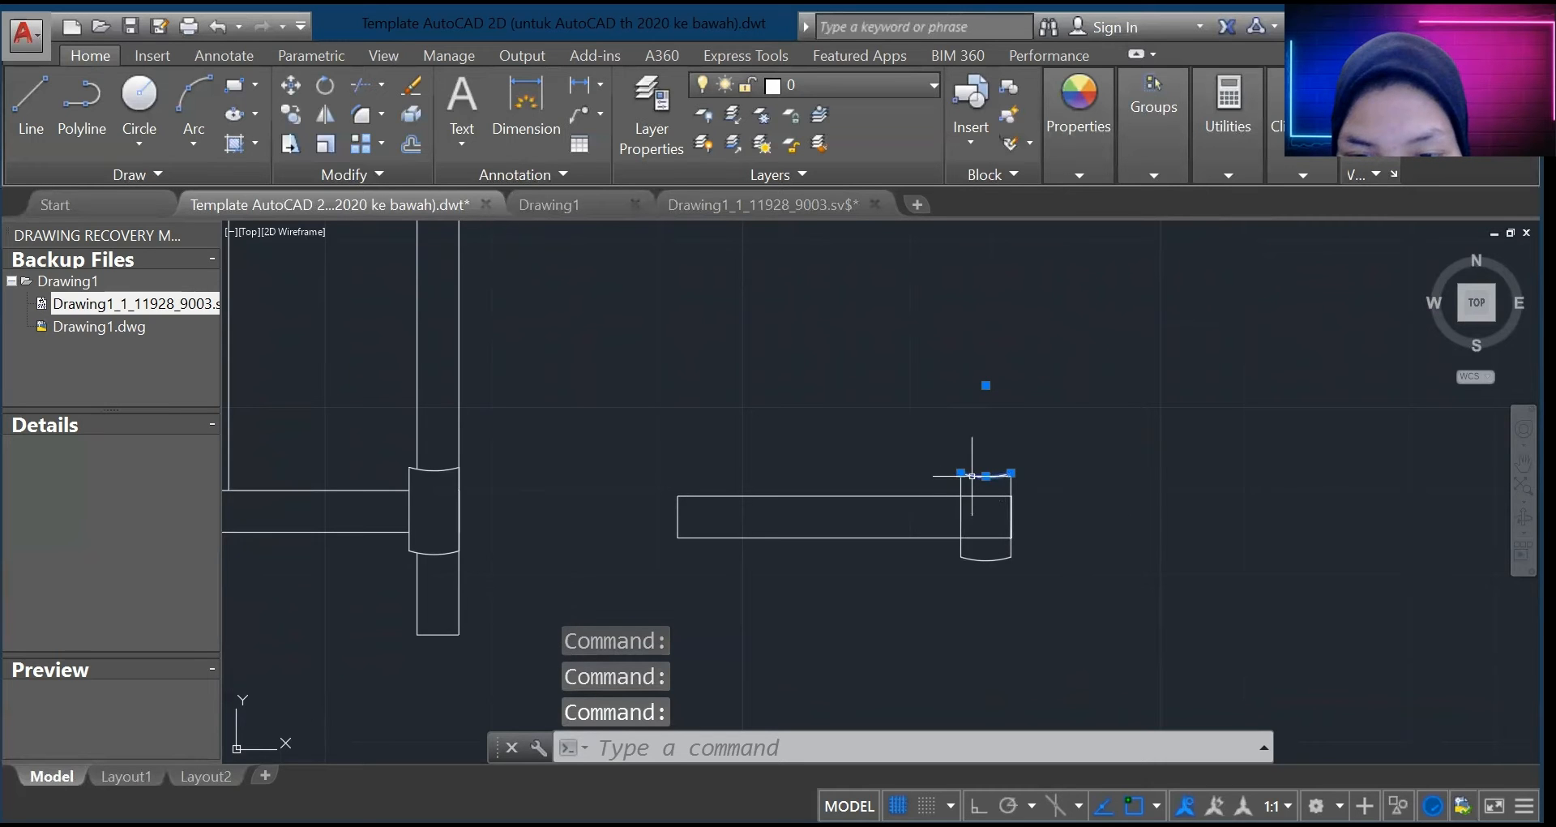
pyautogui.press('Escape')
pyautogui.scroll(4, 1078, 504)
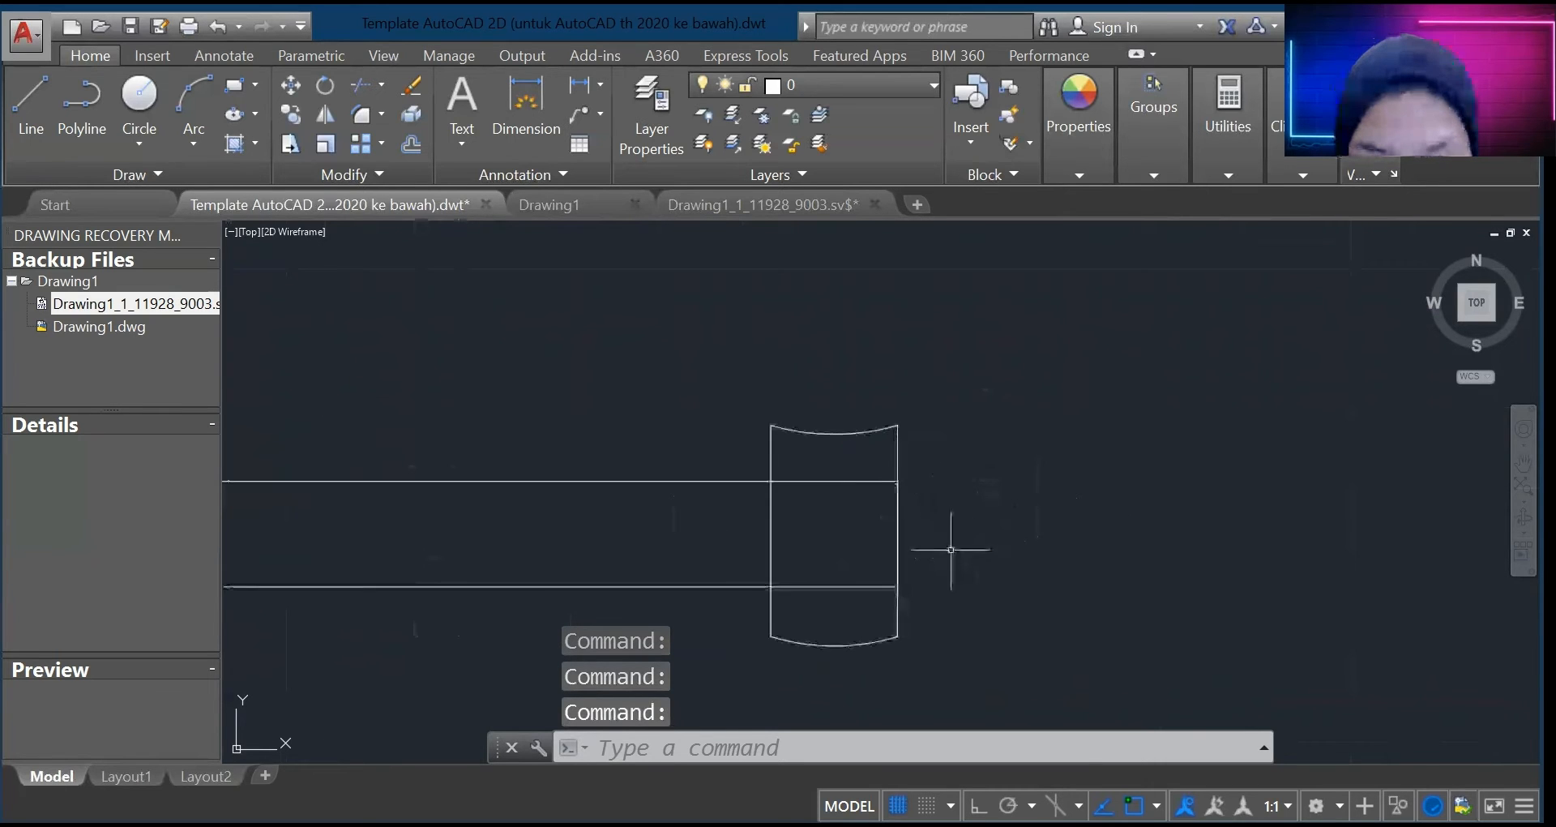
# Step: Paste a second curved end piece and place it on the left end of the 40 by 5 rectangle
pyautogui.scroll(-4, 949, 550)
pyautogui.scroll(4, 584, 584)
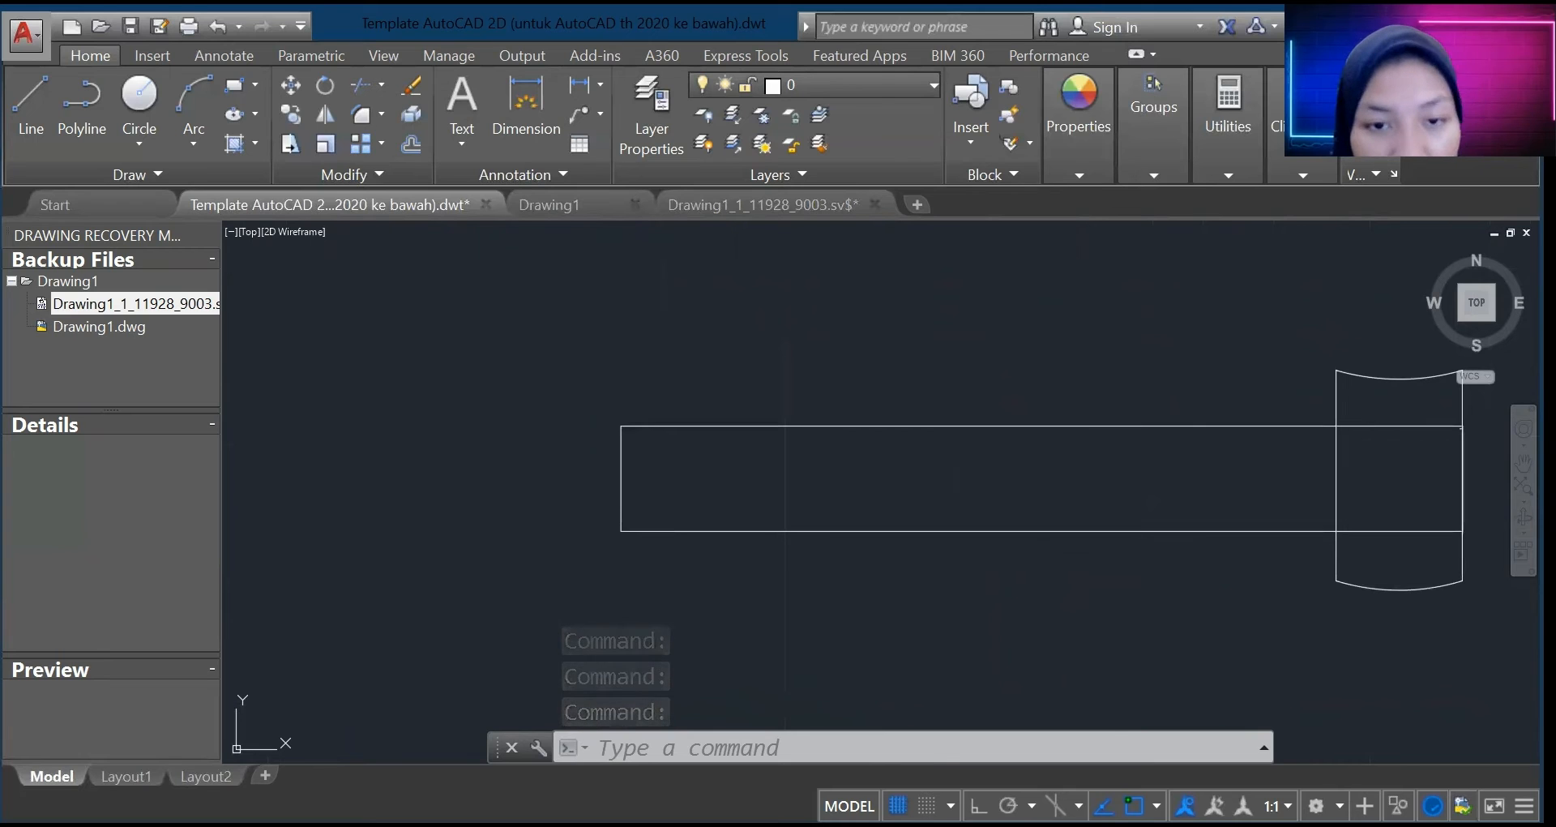
pyautogui.hotkey('ctrl', 'v')
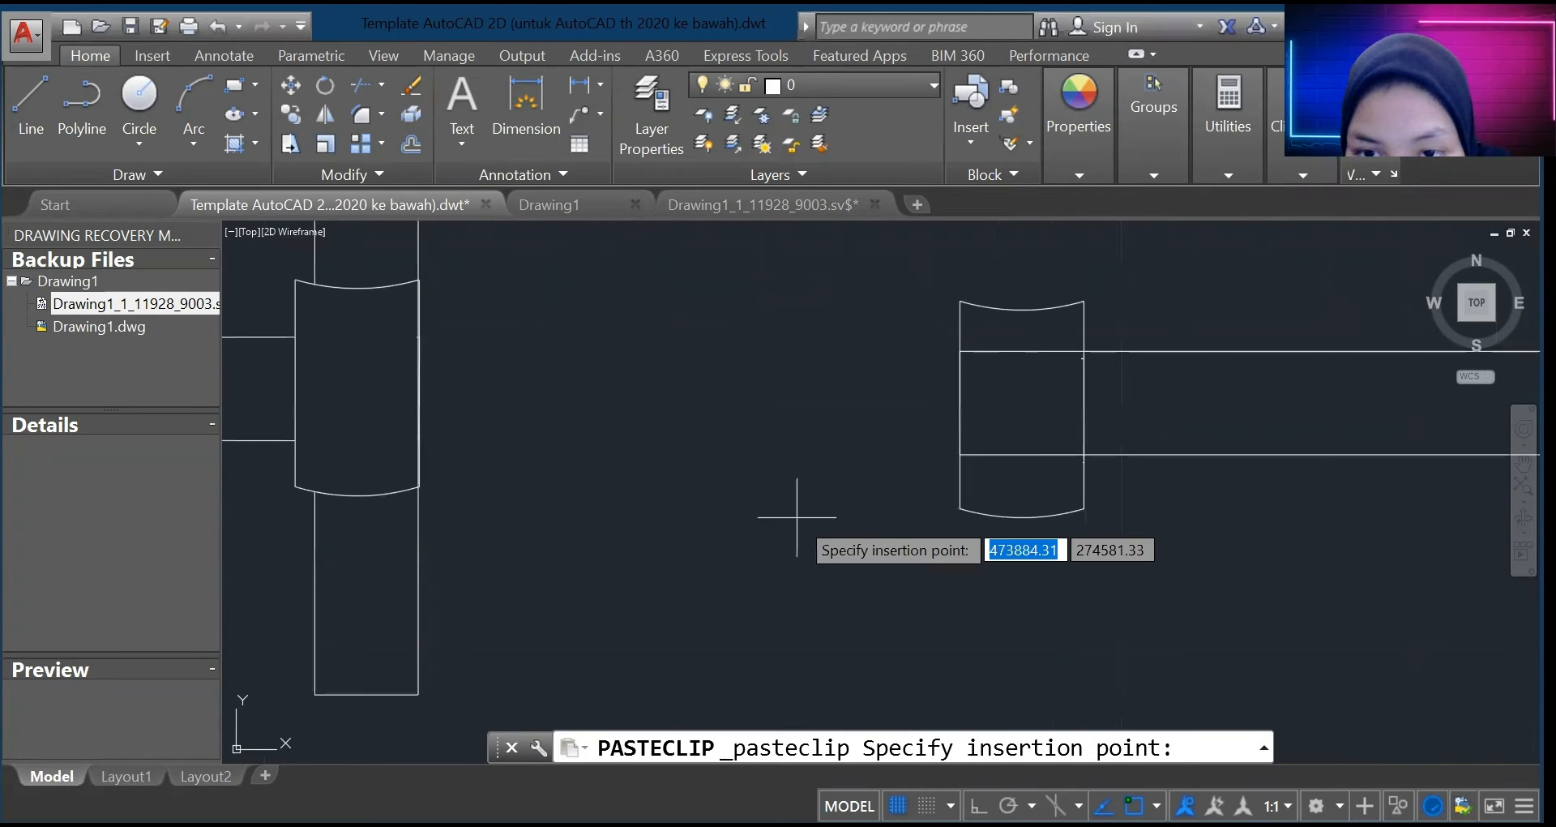
pyautogui.click(797, 517)
pyautogui.scroll(2, 1147, 504)
pyautogui.scroll(-6, 1146, 503)
pyautogui.scroll(-2, 1440, 476)
pyautogui.scroll(4, 1440, 476)
pyautogui.scroll(-3, 995, 467)
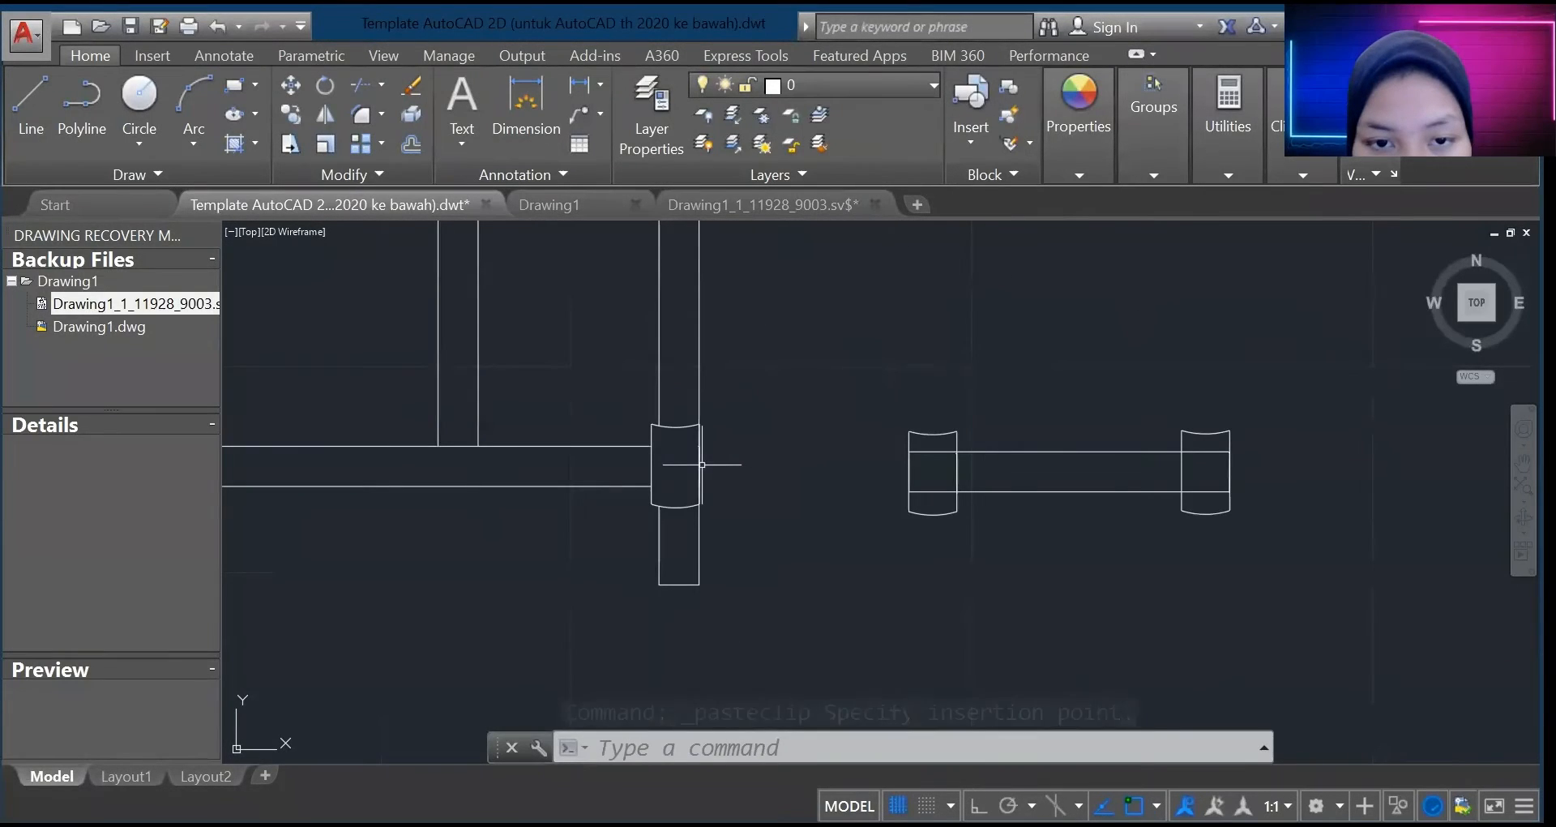
# Step: Move the 40 by 5 bar with both end pieces to the right of the rack, level with the bottom crossbar and separated by a gap
pyautogui.click(994, 452)
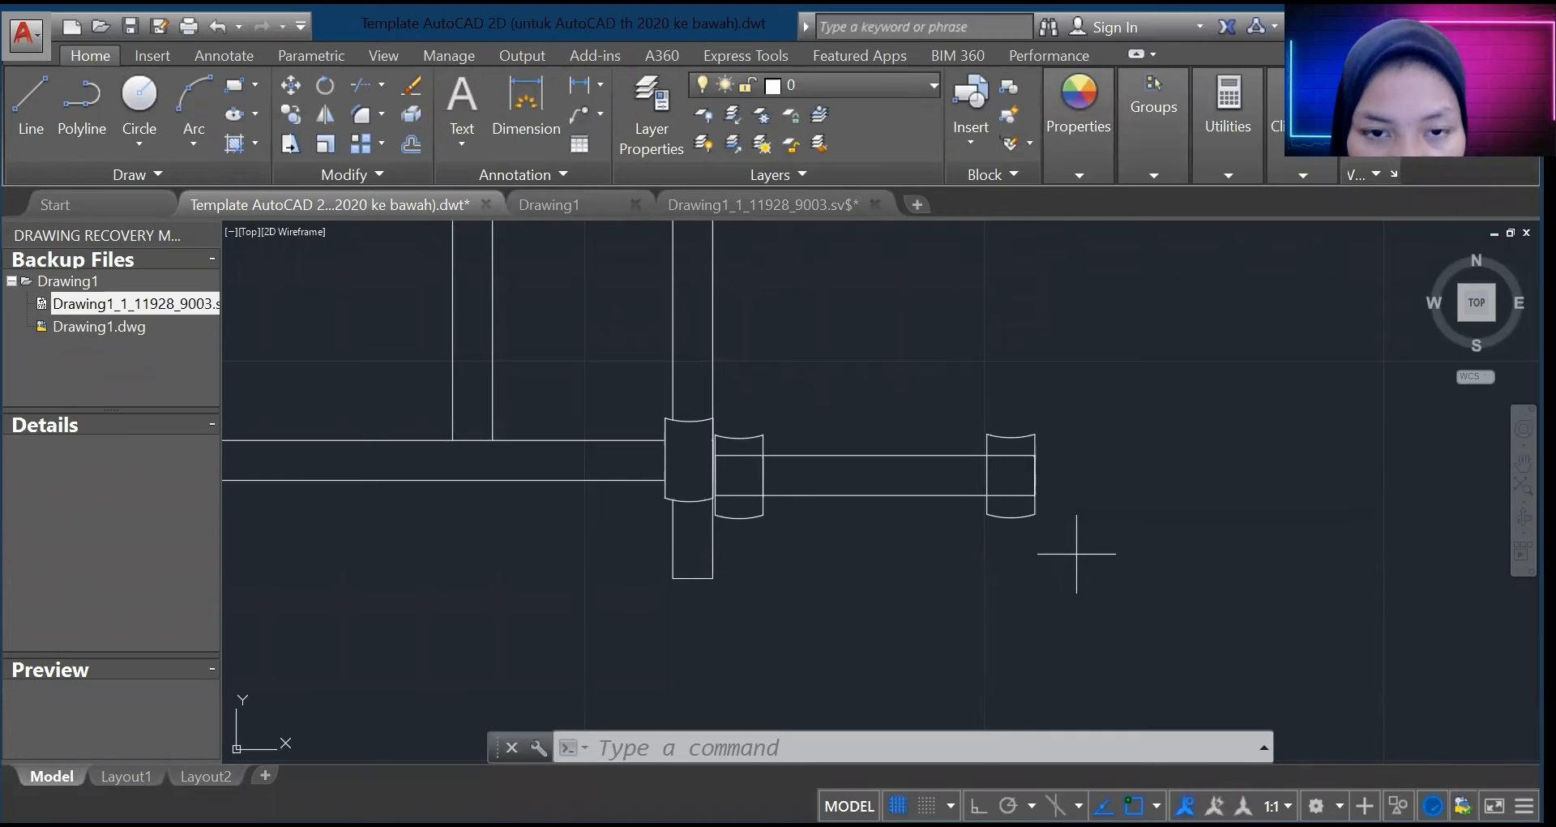
pyautogui.click(1076, 553)
pyautogui.click(742, 422)
pyautogui.moveTo(767, 454); pyautogui.dragTo(804, 439)
pyautogui.moveTo(892, 319); pyautogui.dragTo(891, 319)
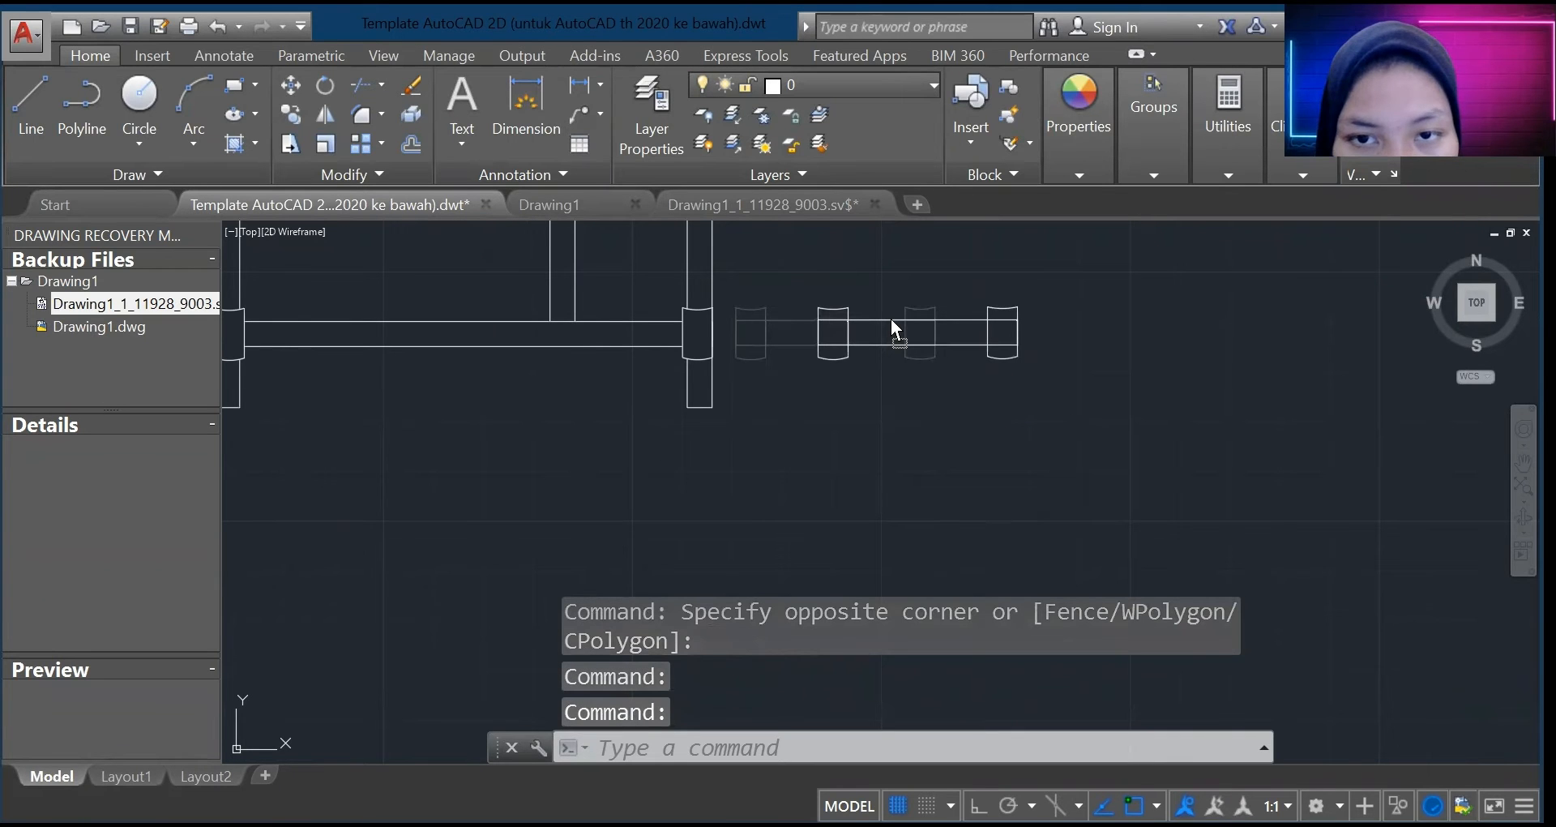
pyautogui.scroll(-3, 954, 337)
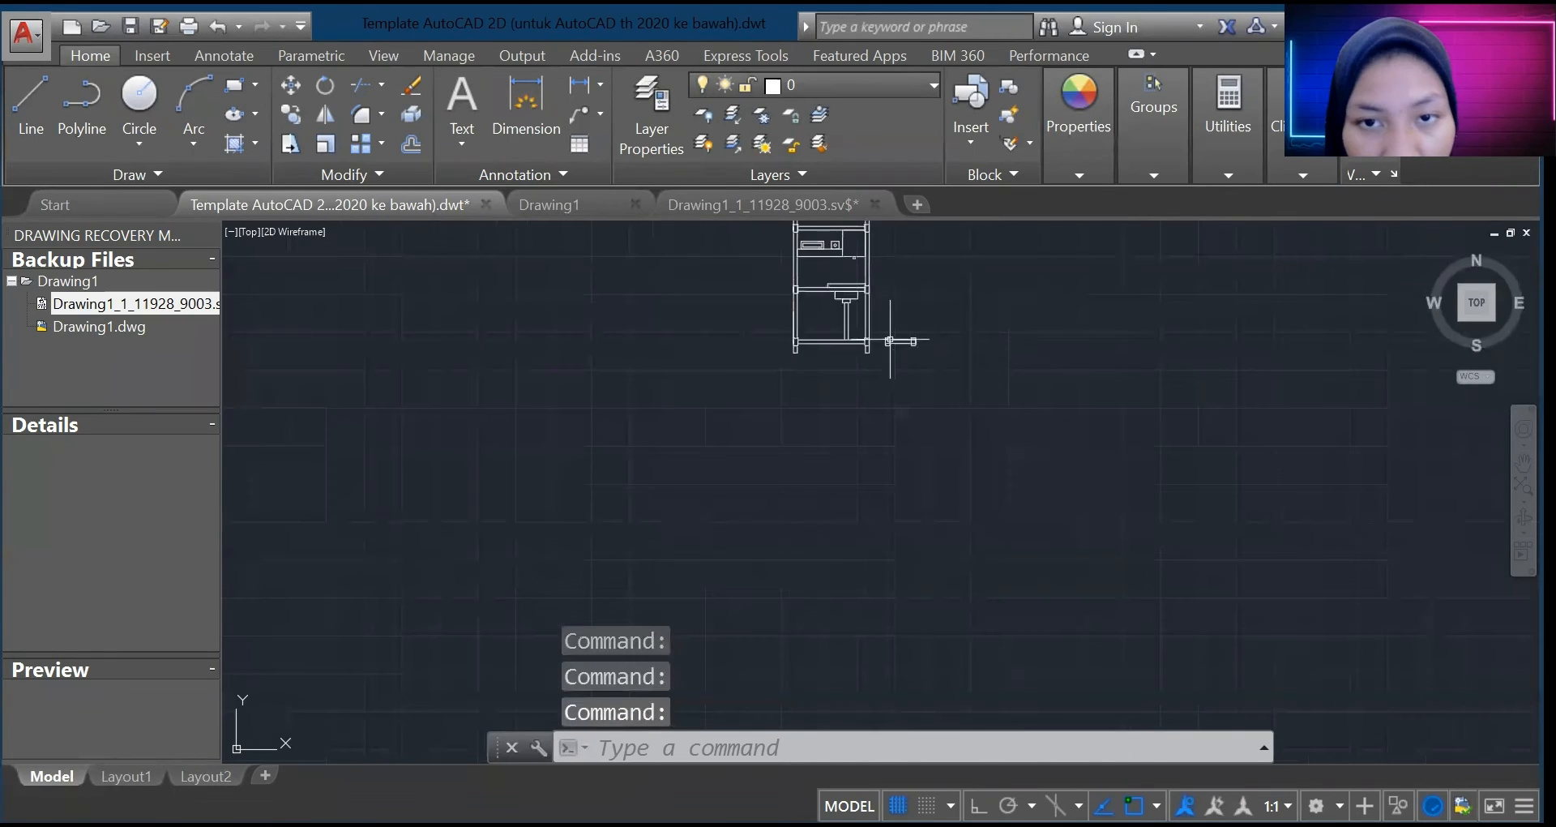
pyautogui.scroll(-3, 908, 259)
pyautogui.scroll(4, 908, 255)
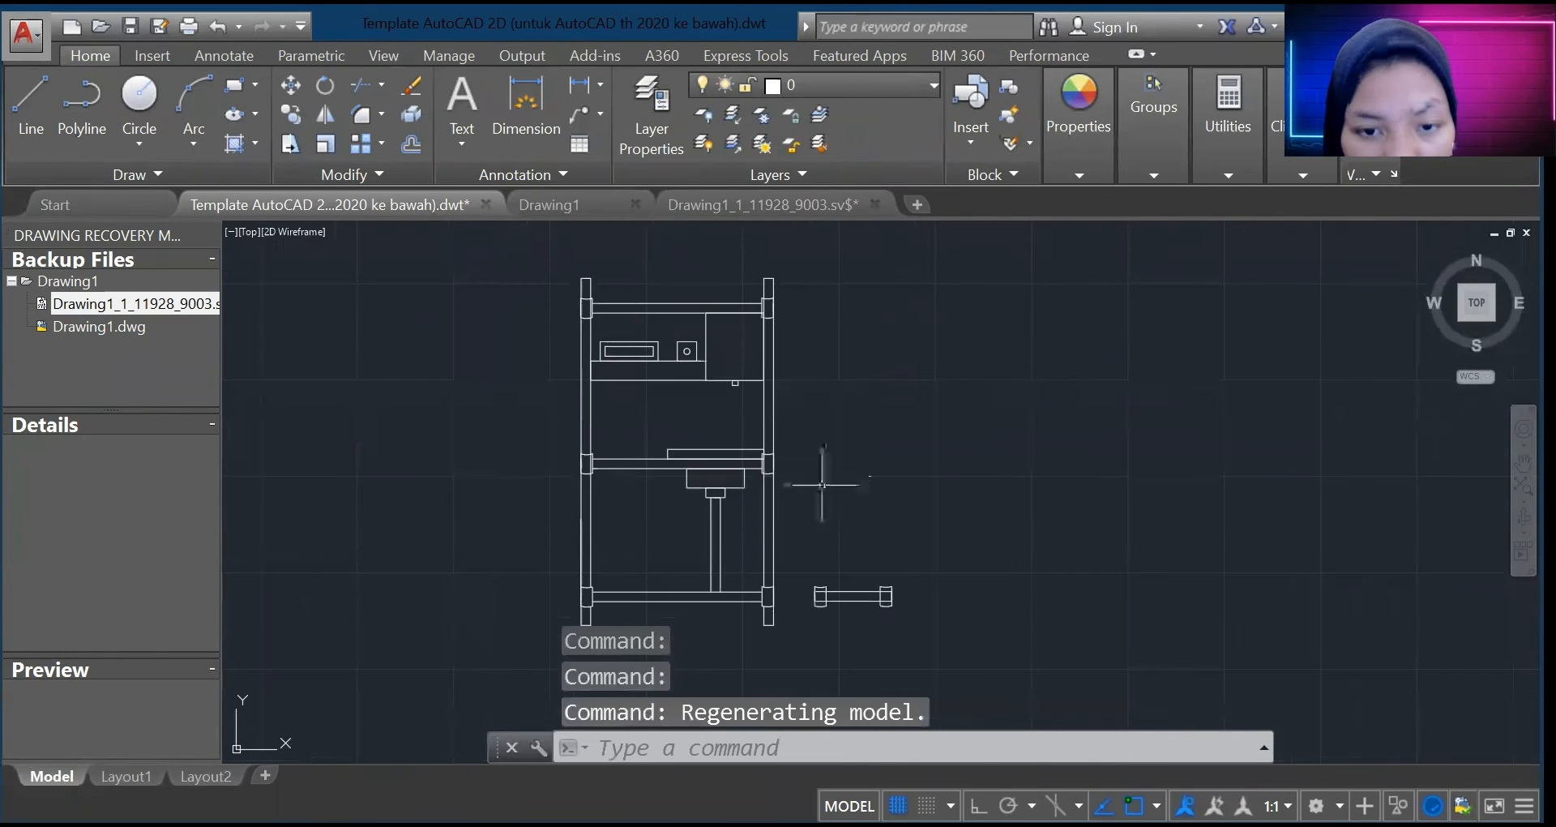
# Step: Copy the rack's right vertical post and paste it onto both ends of the separate bar, with the feet level
pyautogui.click(774, 514)
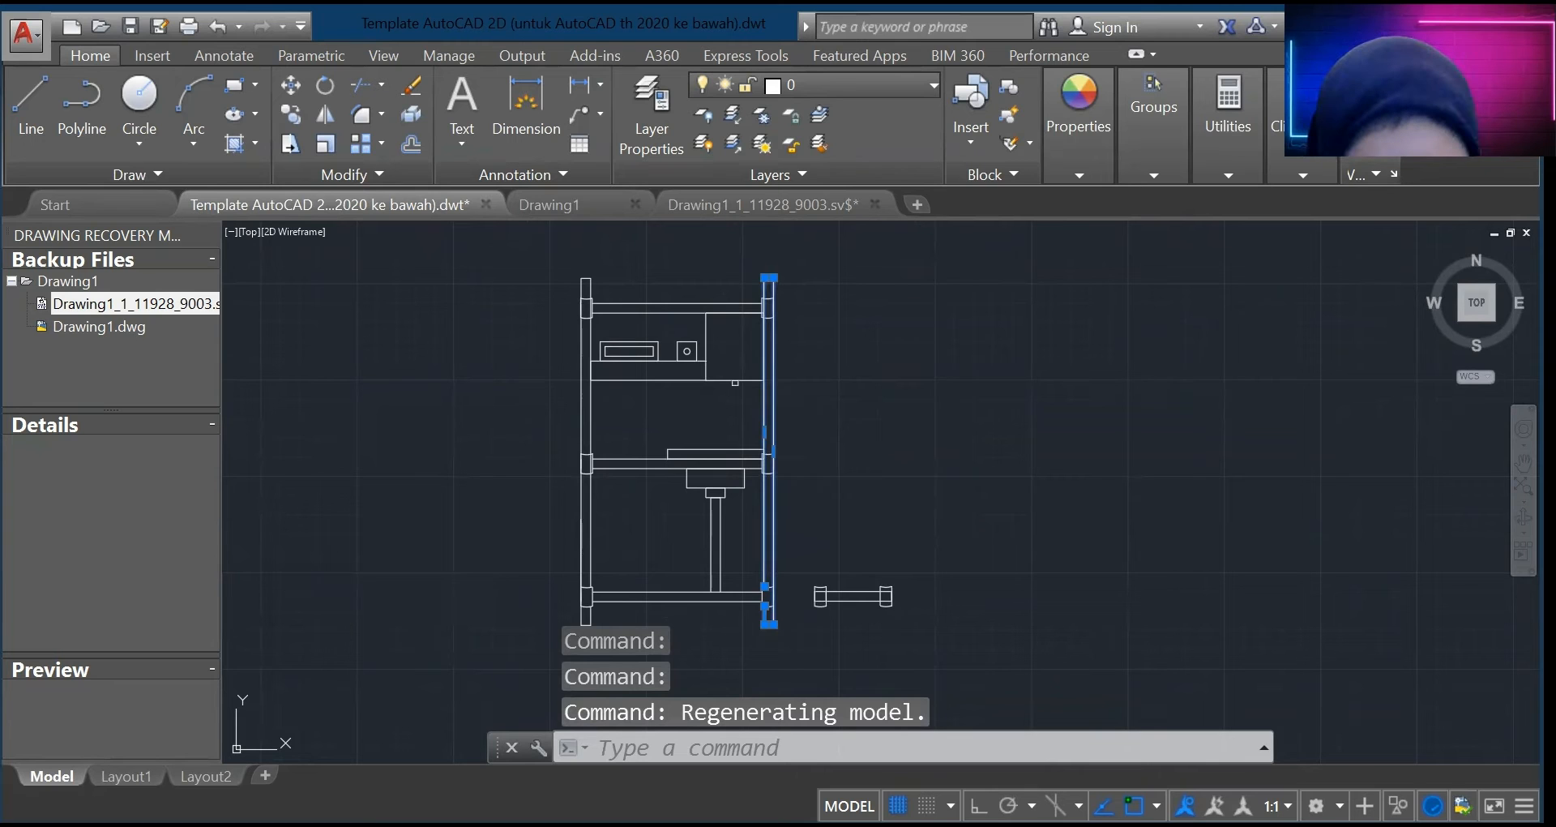
pyautogui.hotkey('ctrl', 'v')
pyautogui.scroll(4, 830, 618)
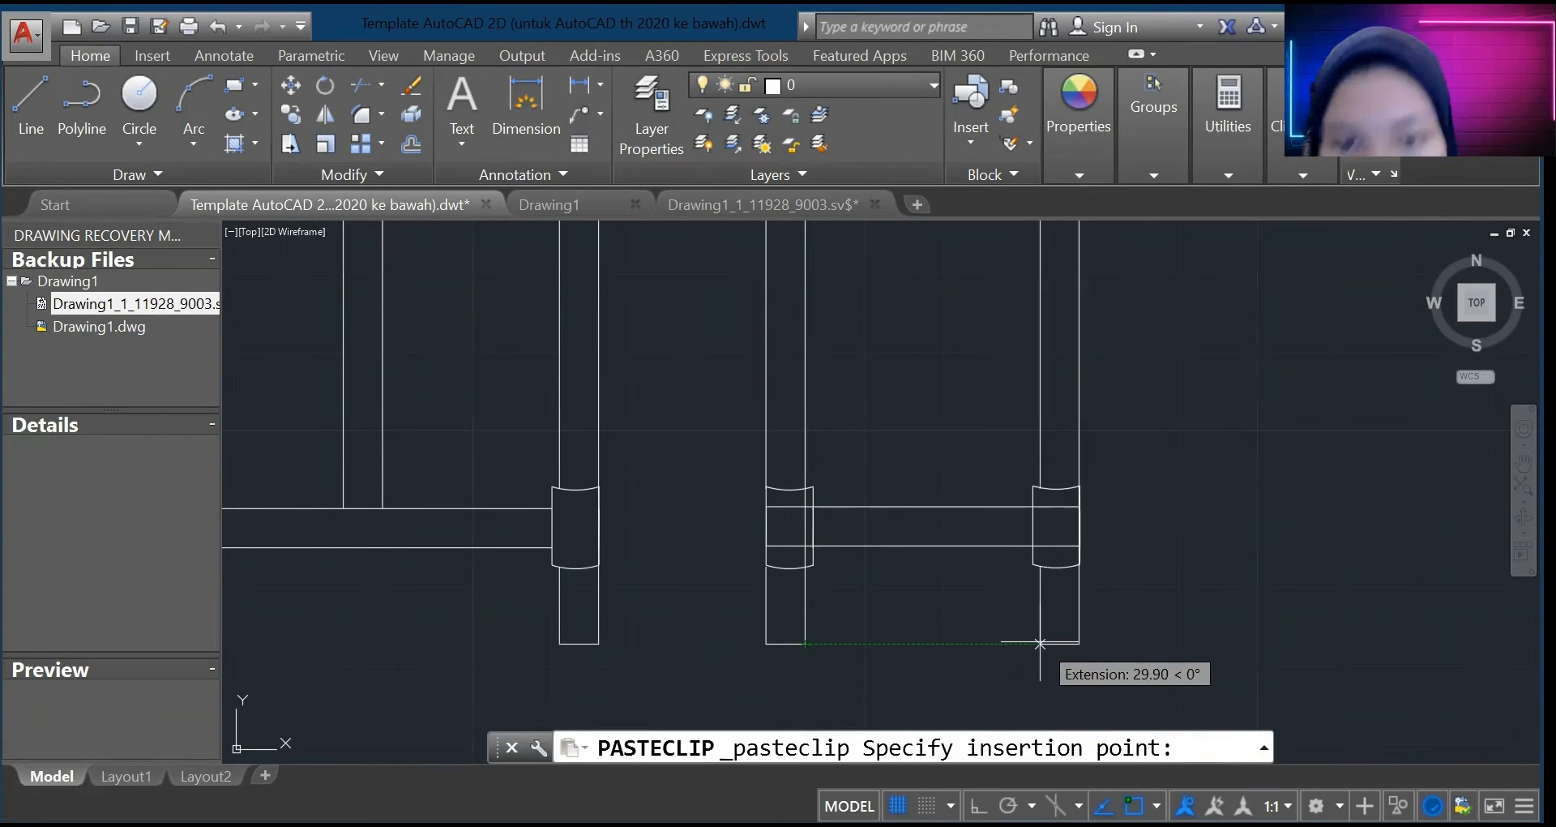
pyautogui.click(1039, 643)
# Step: Break out the portion of the separate bar's top line that crosses its left curved end piece
pyautogui.scroll(4, 989, 337)
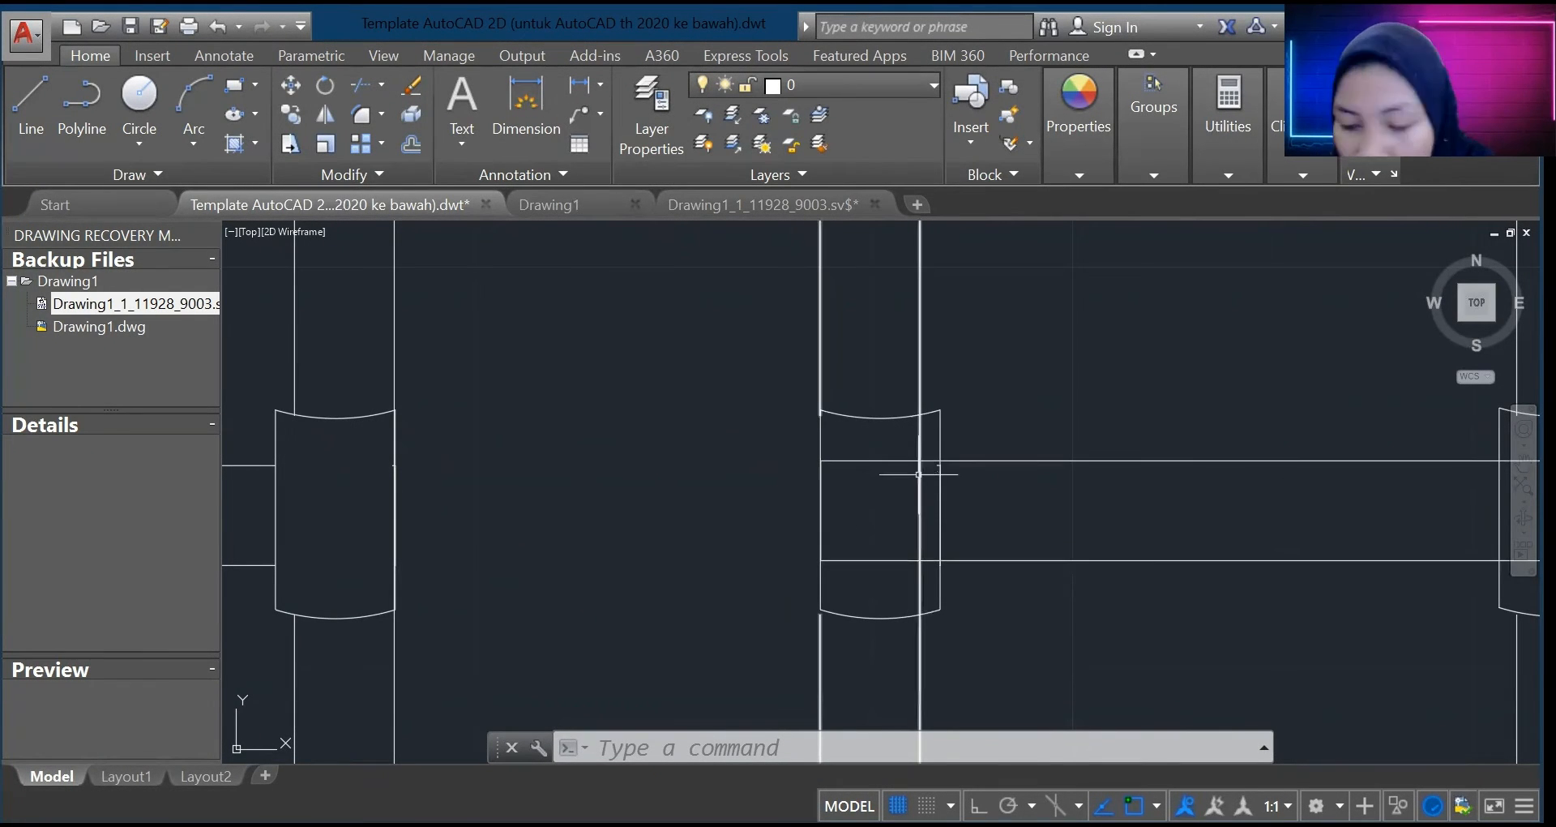
pyautogui.write('bre')
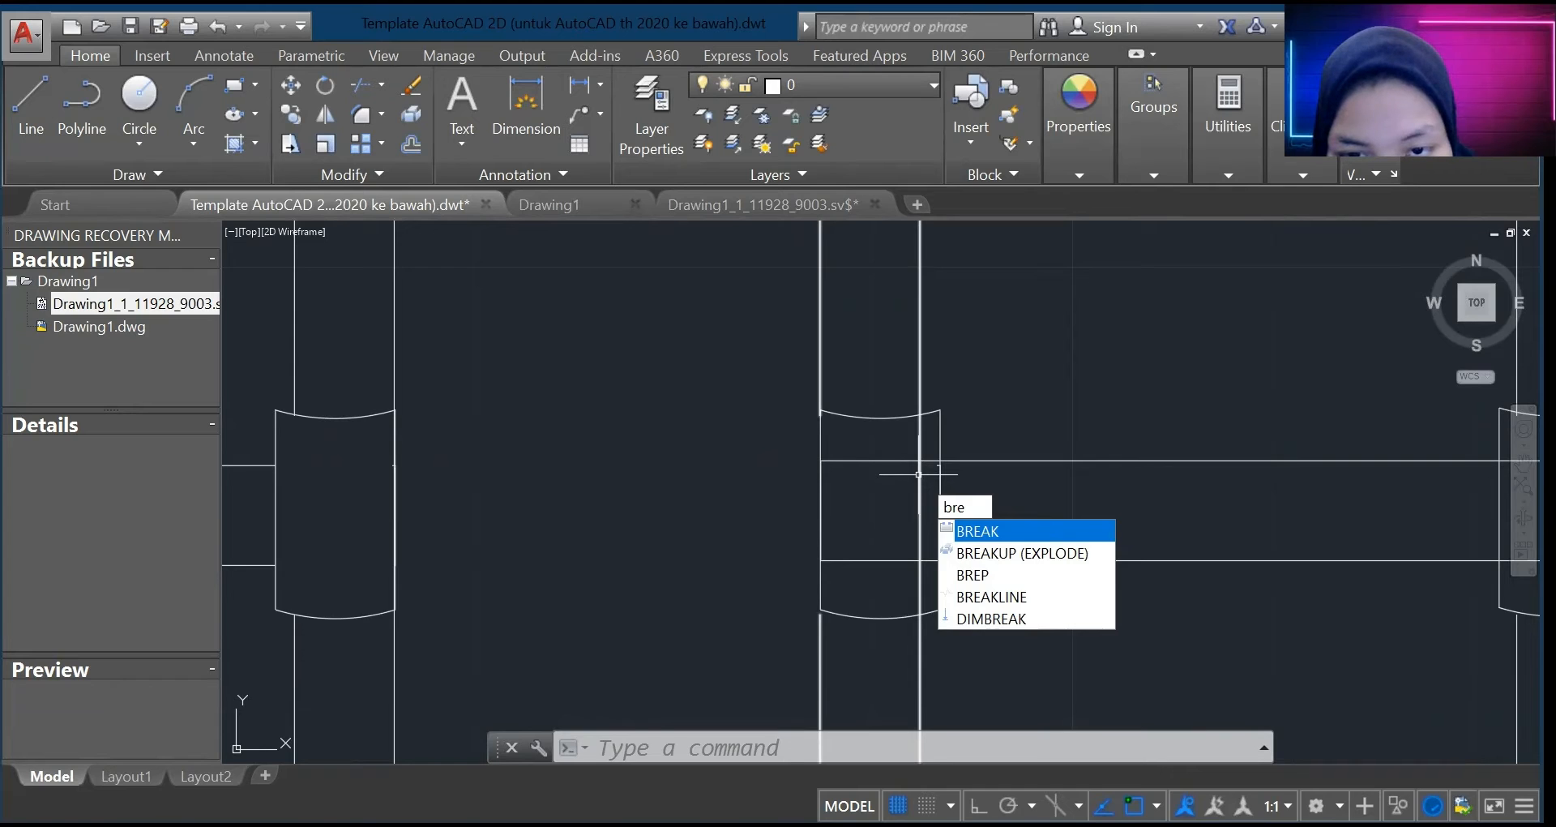
pyautogui.press('Return')
pyautogui.scroll(3, 925, 462)
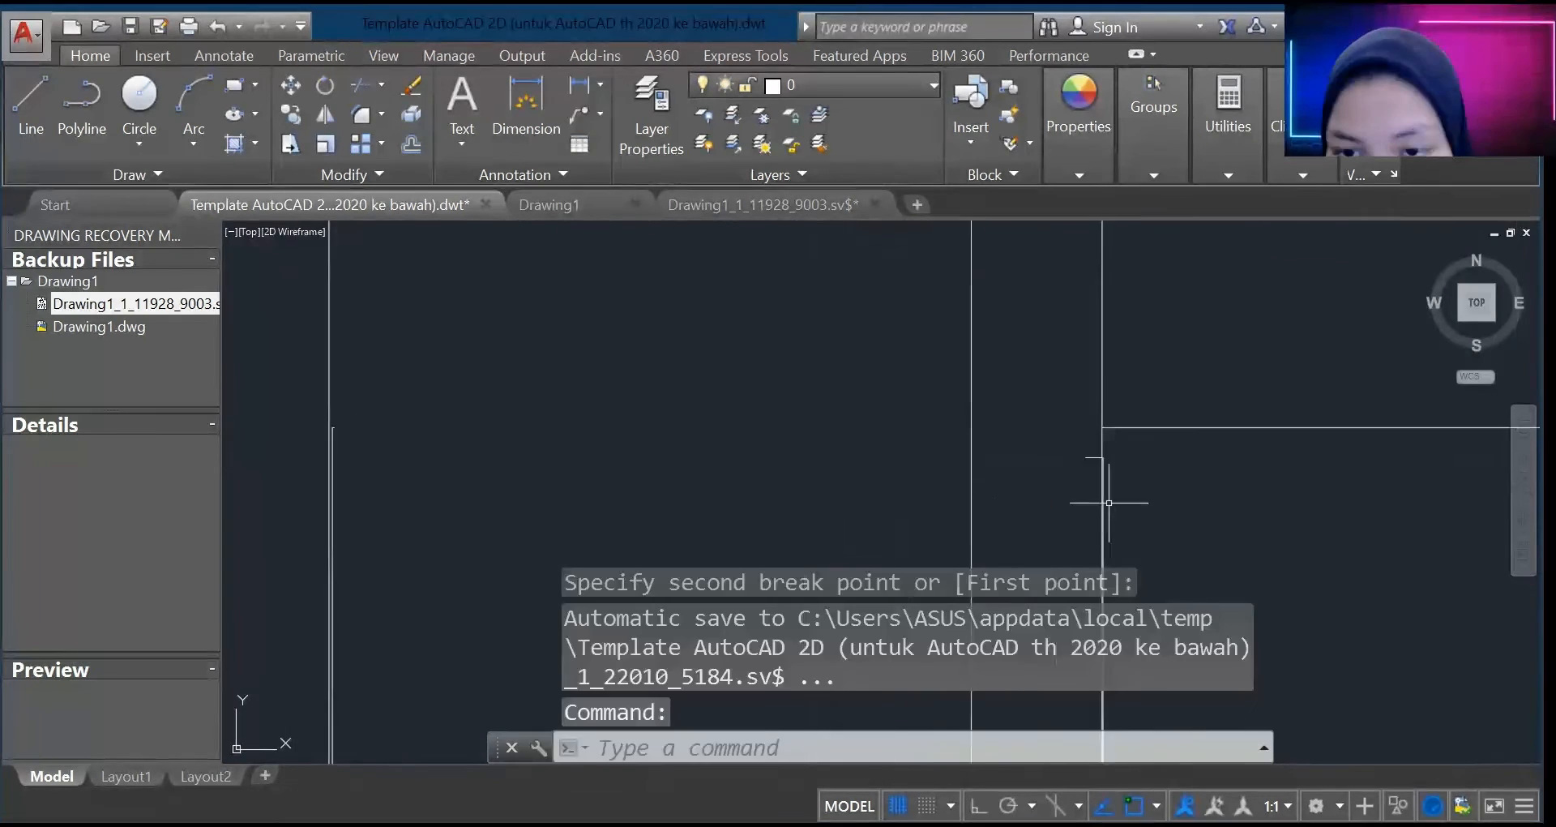
pyautogui.scroll(4, 1108, 496)
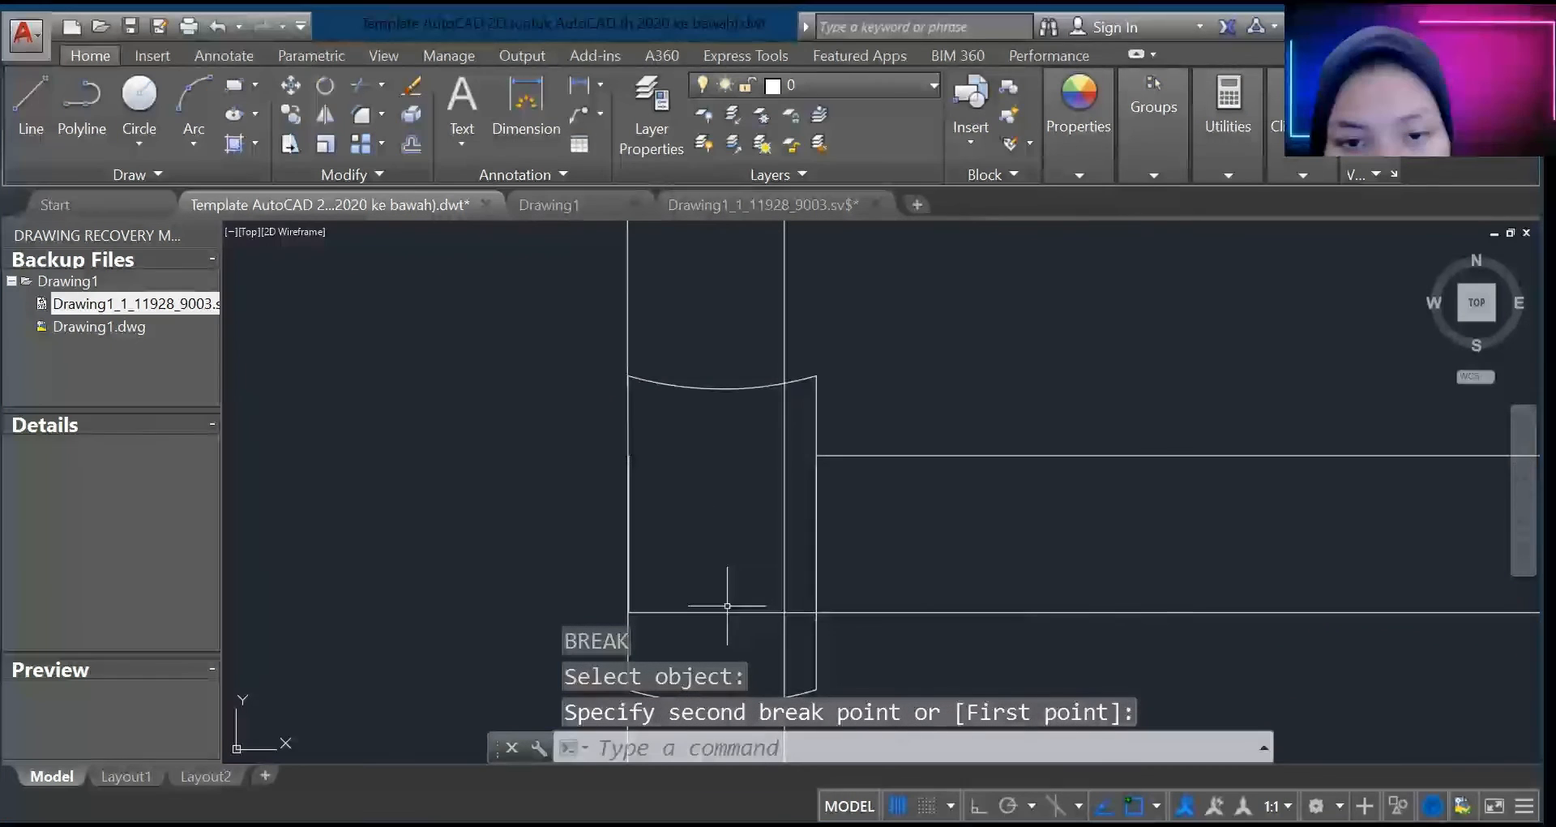
# Step: Break out the post's vertical line and the bar's bottom line inside the left curved end piece
pyautogui.scroll(-1, 752, 645)
pyautogui.scroll(3, 752, 646)
pyautogui.scroll(-3, 828, 336)
pyautogui.scroll(3, 829, 289)
pyautogui.scroll(-3, 829, 289)
pyautogui.scroll(-2, 829, 283)
pyautogui.scroll(2, 832, 251)
pyautogui.scroll(3, 833, 243)
pyautogui.scroll(-3, 835, 257)
pyautogui.scroll(-3, 835, 257)
pyautogui.scroll(3, 835, 260)
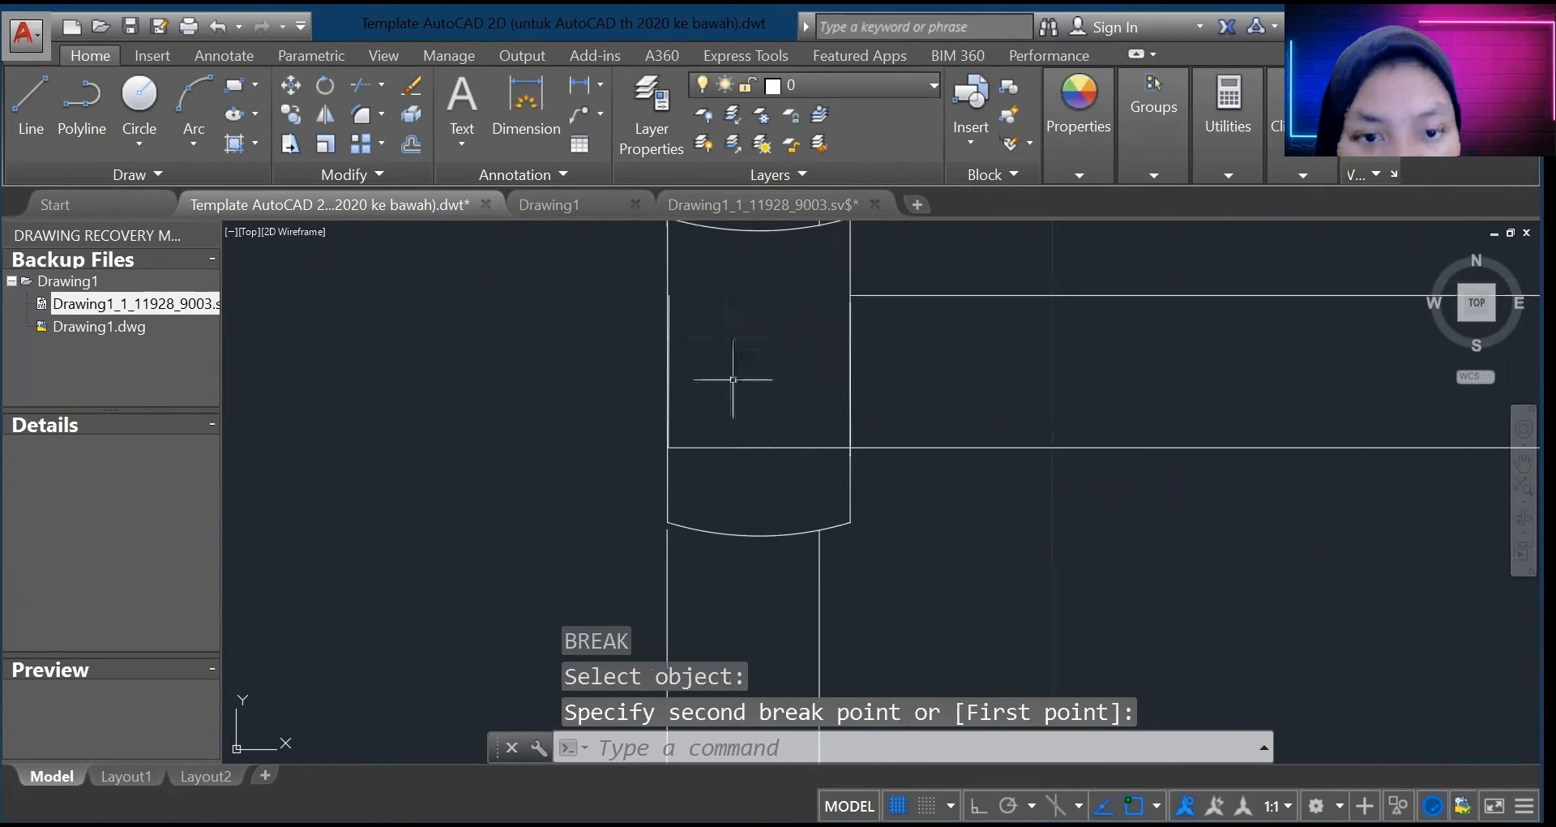
pyautogui.scroll(2, 705, 446)
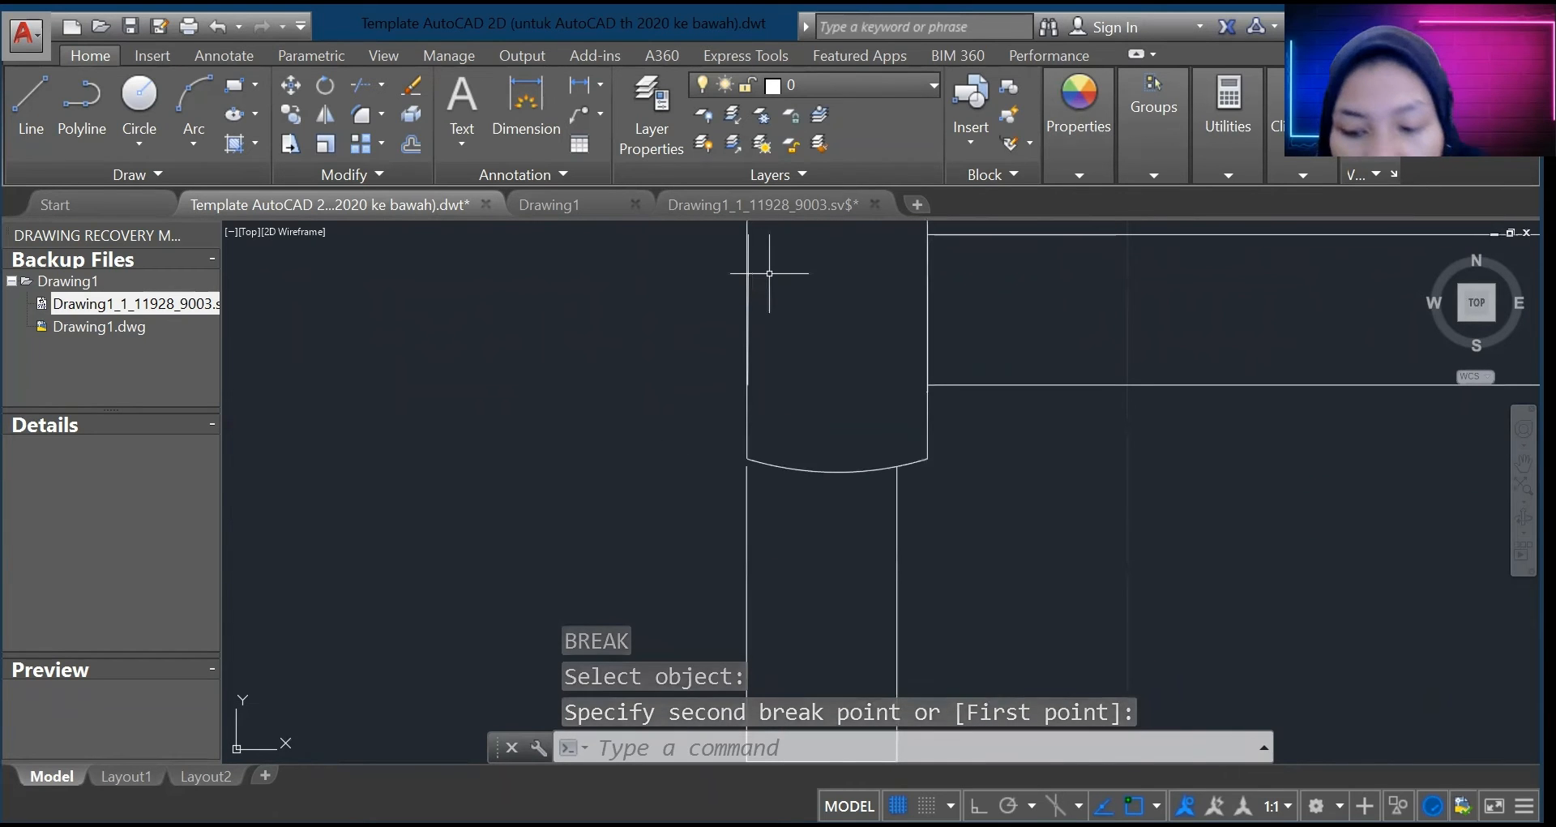
# Step: Erase the bar's leftover short vertical end line along the outer edge of the left curved end piece
pyautogui.press('Escape')
pyautogui.scroll(2, 764, 273)
pyautogui.scroll(-1, 753, 270)
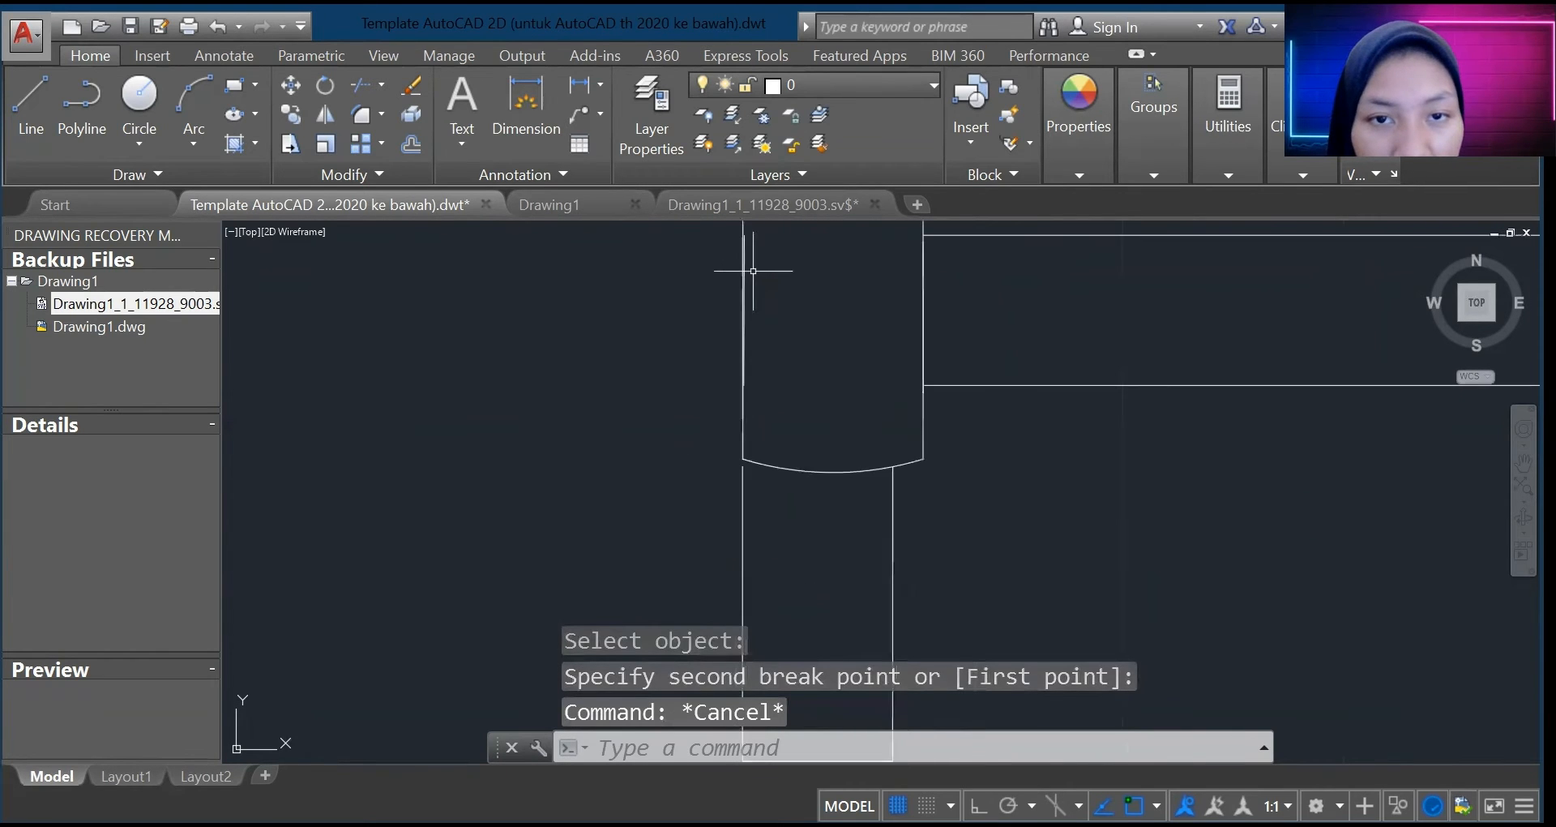
pyautogui.scroll(2, 736, 228)
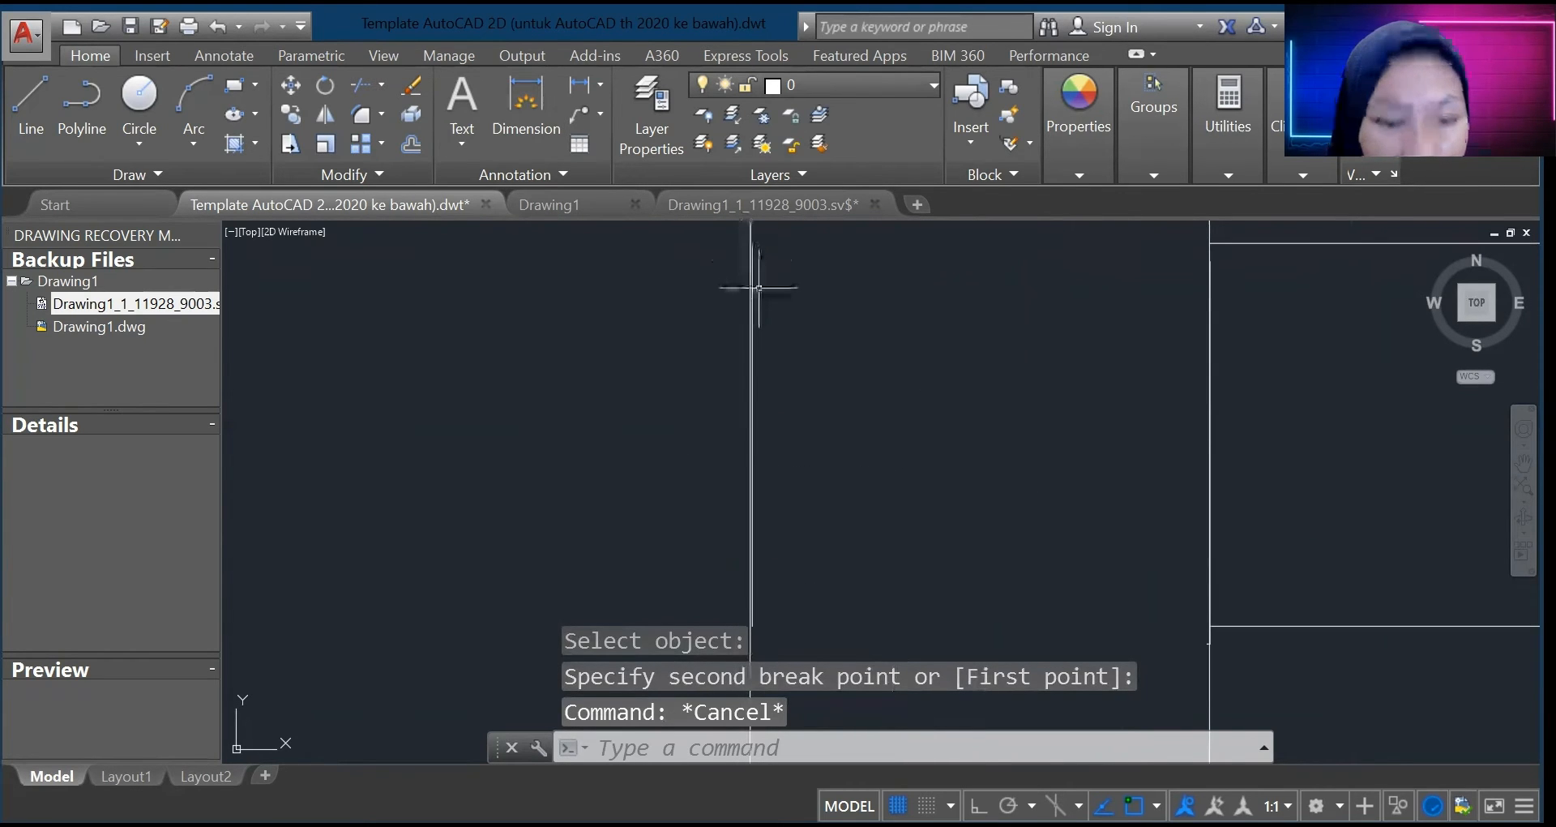
pyautogui.write('TR')
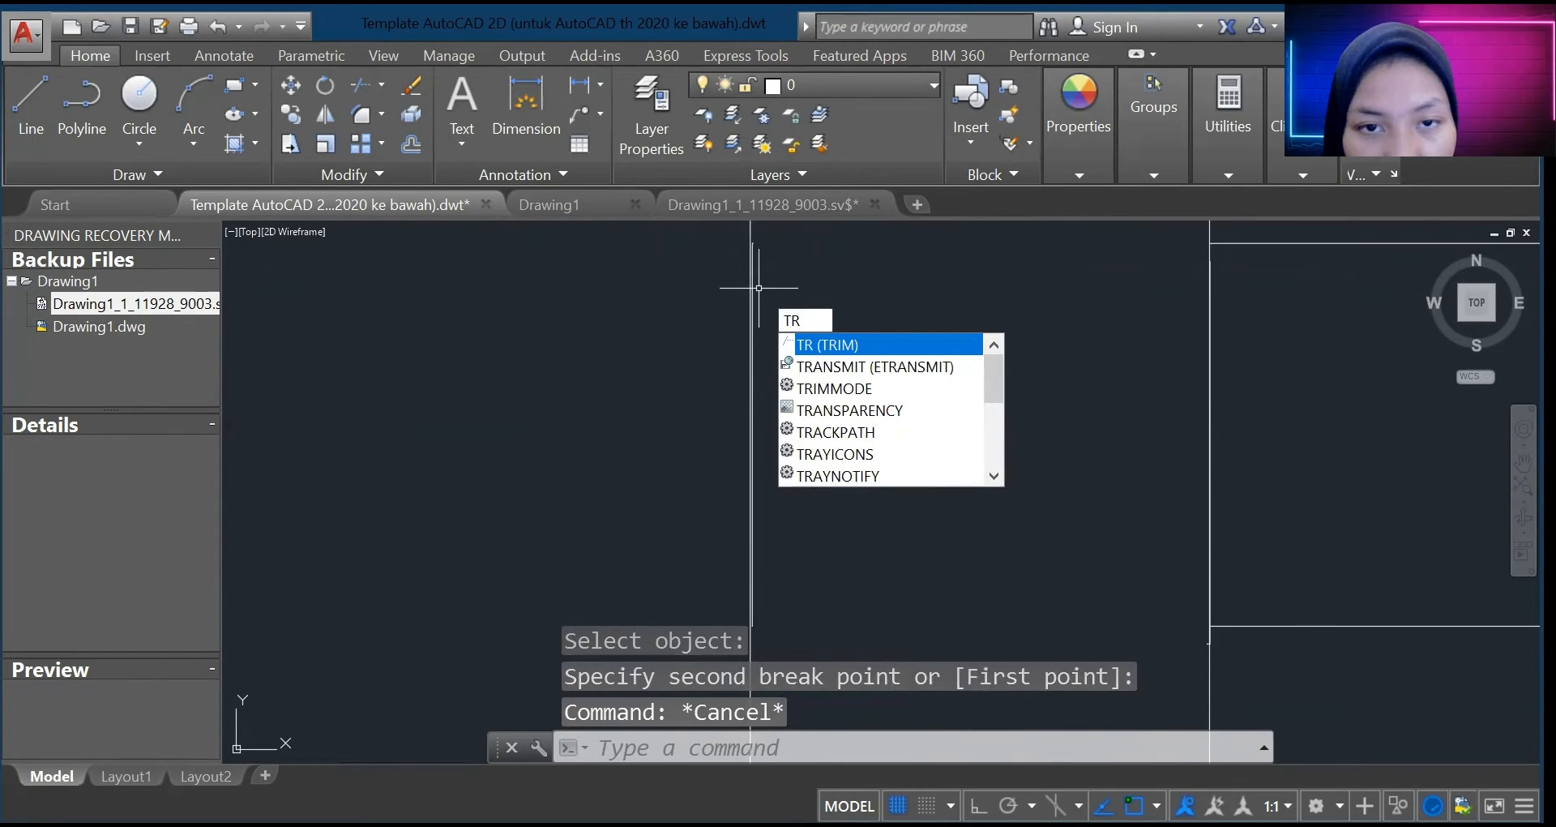
pyautogui.press('Return')
pyautogui.click(754, 290)
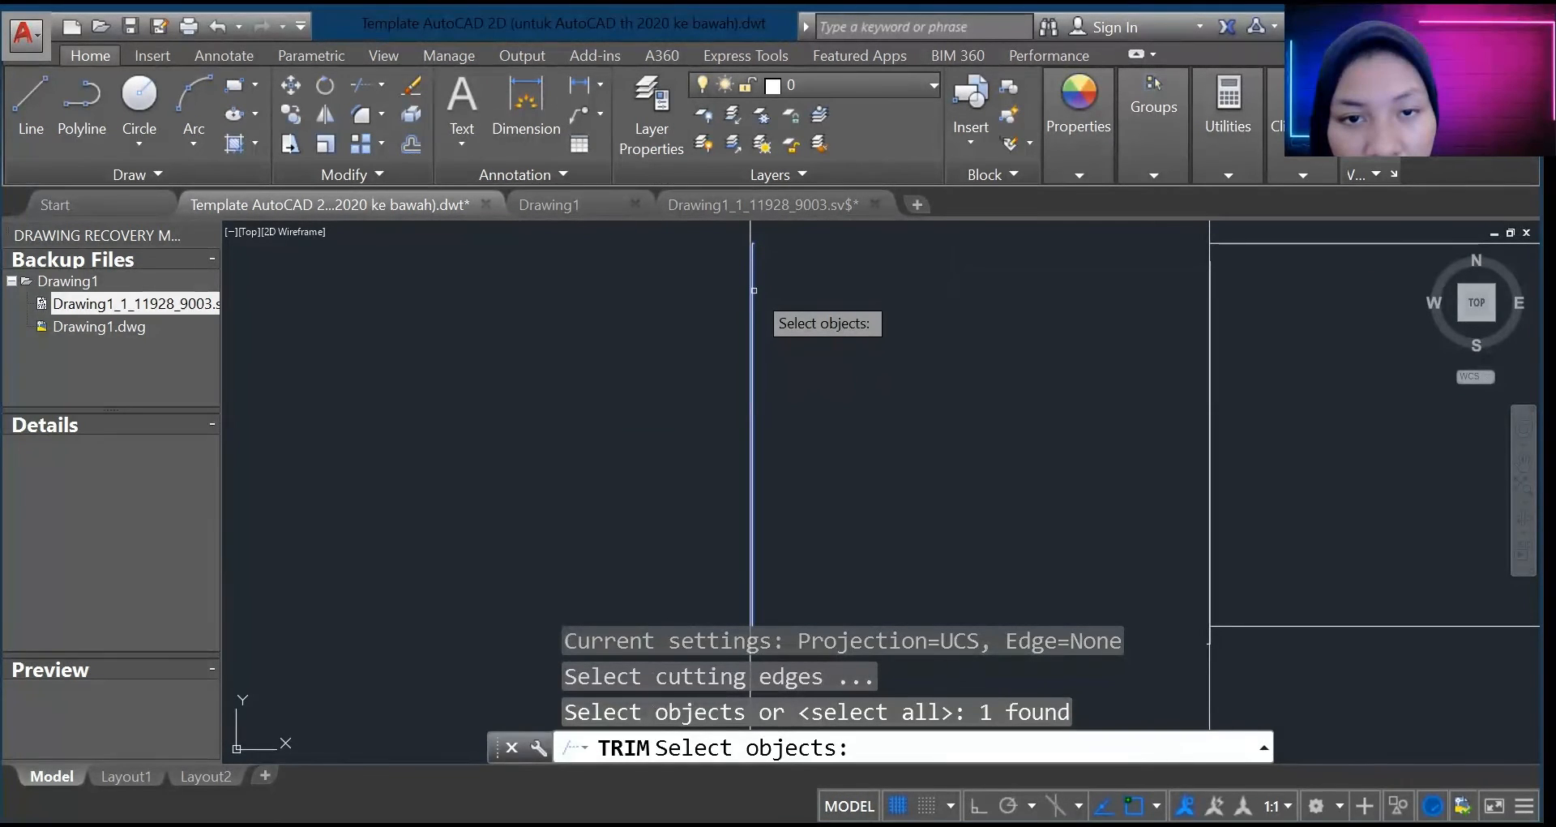
pyautogui.press('Return')
pyautogui.scroll(-2, 754, 290)
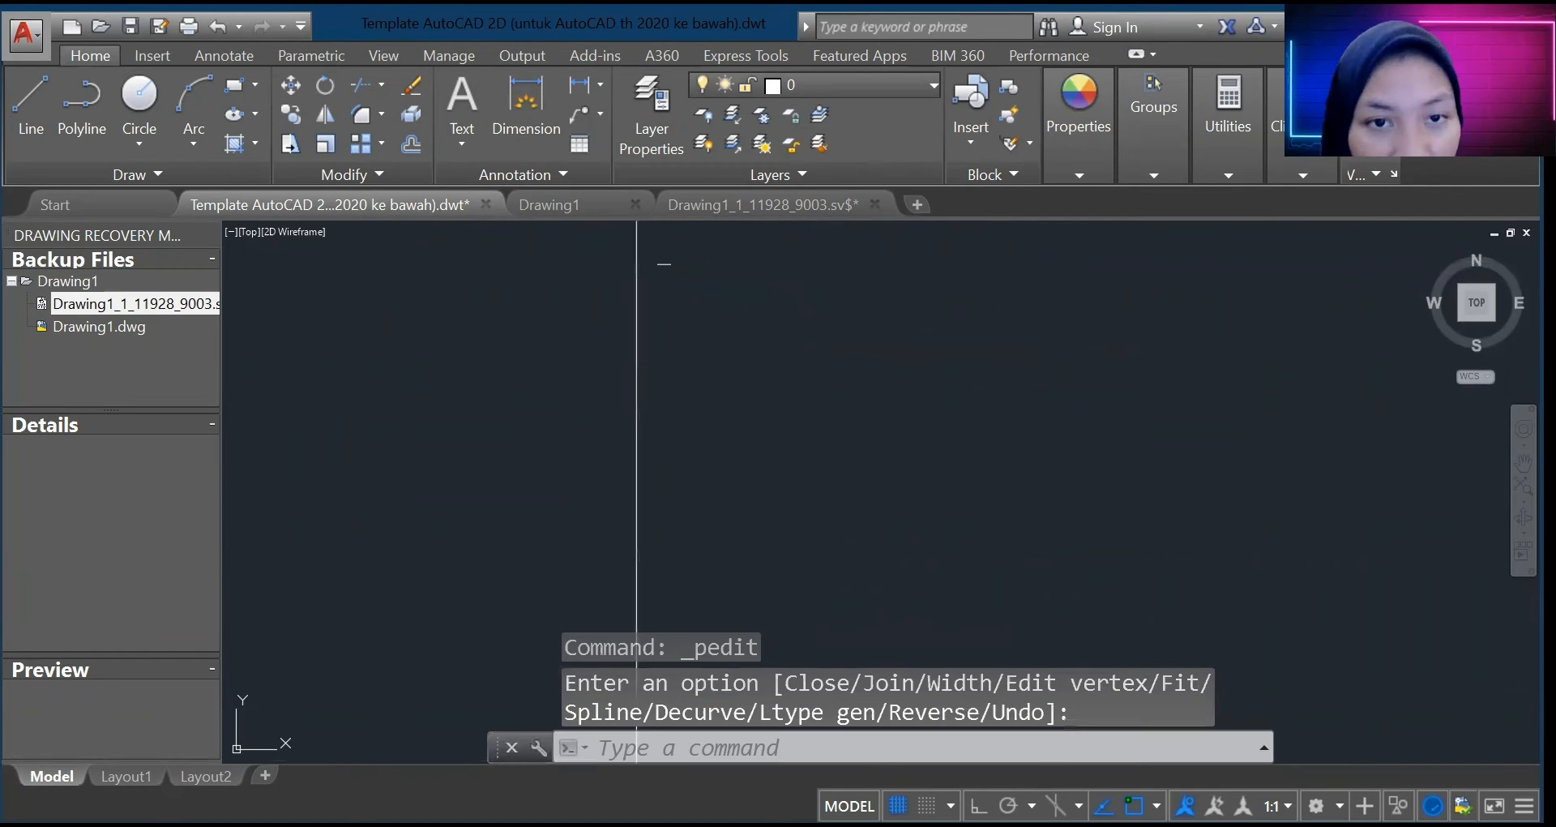
pyautogui.press('Escape')
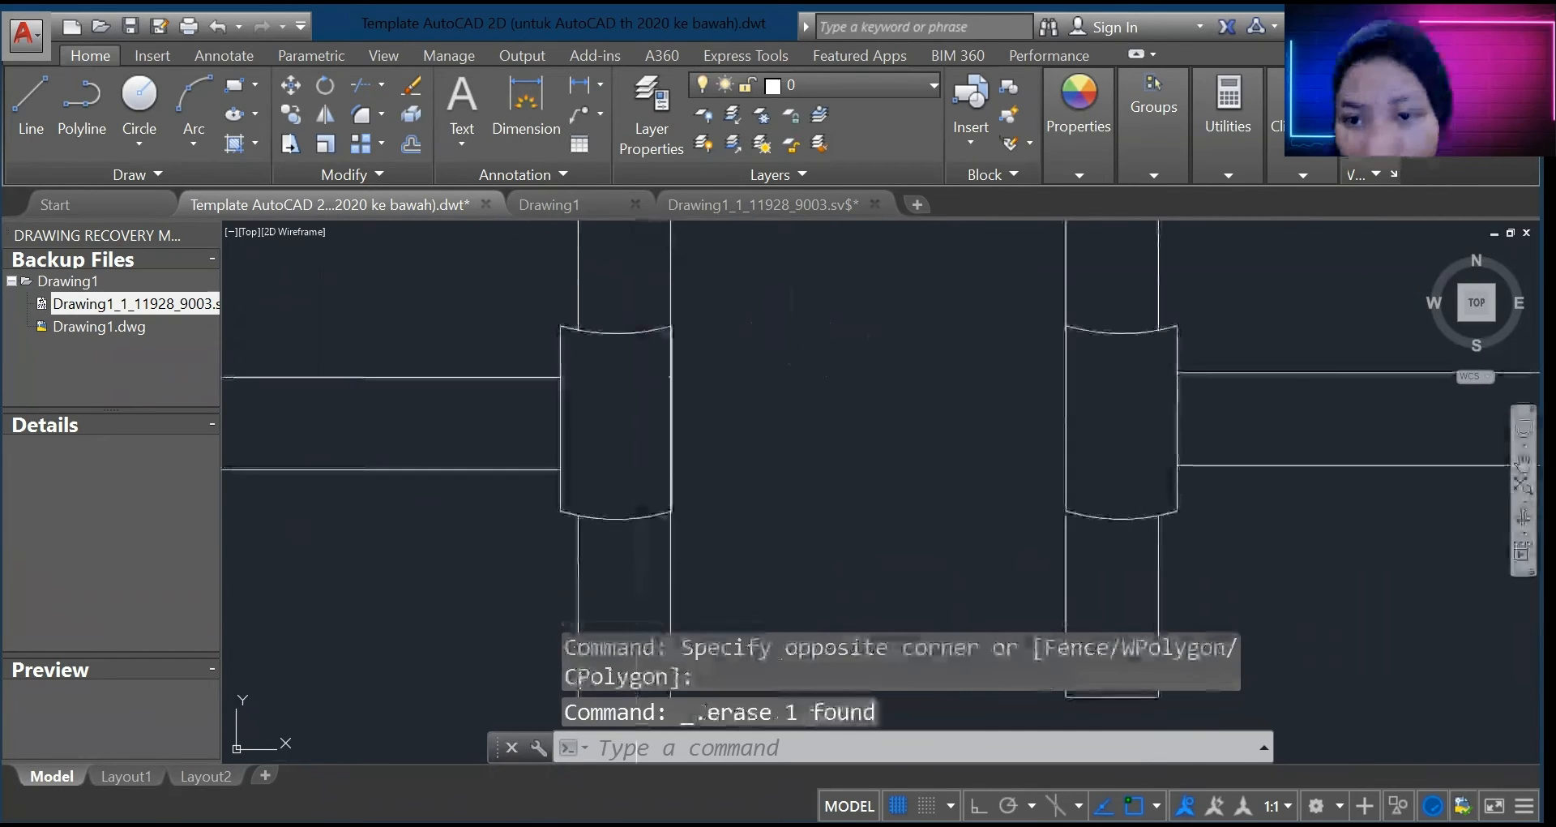
# Step: Remove the bar and post lines that cross the right curved end piece of the side frame
pyautogui.scroll(-5, 1402, 504)
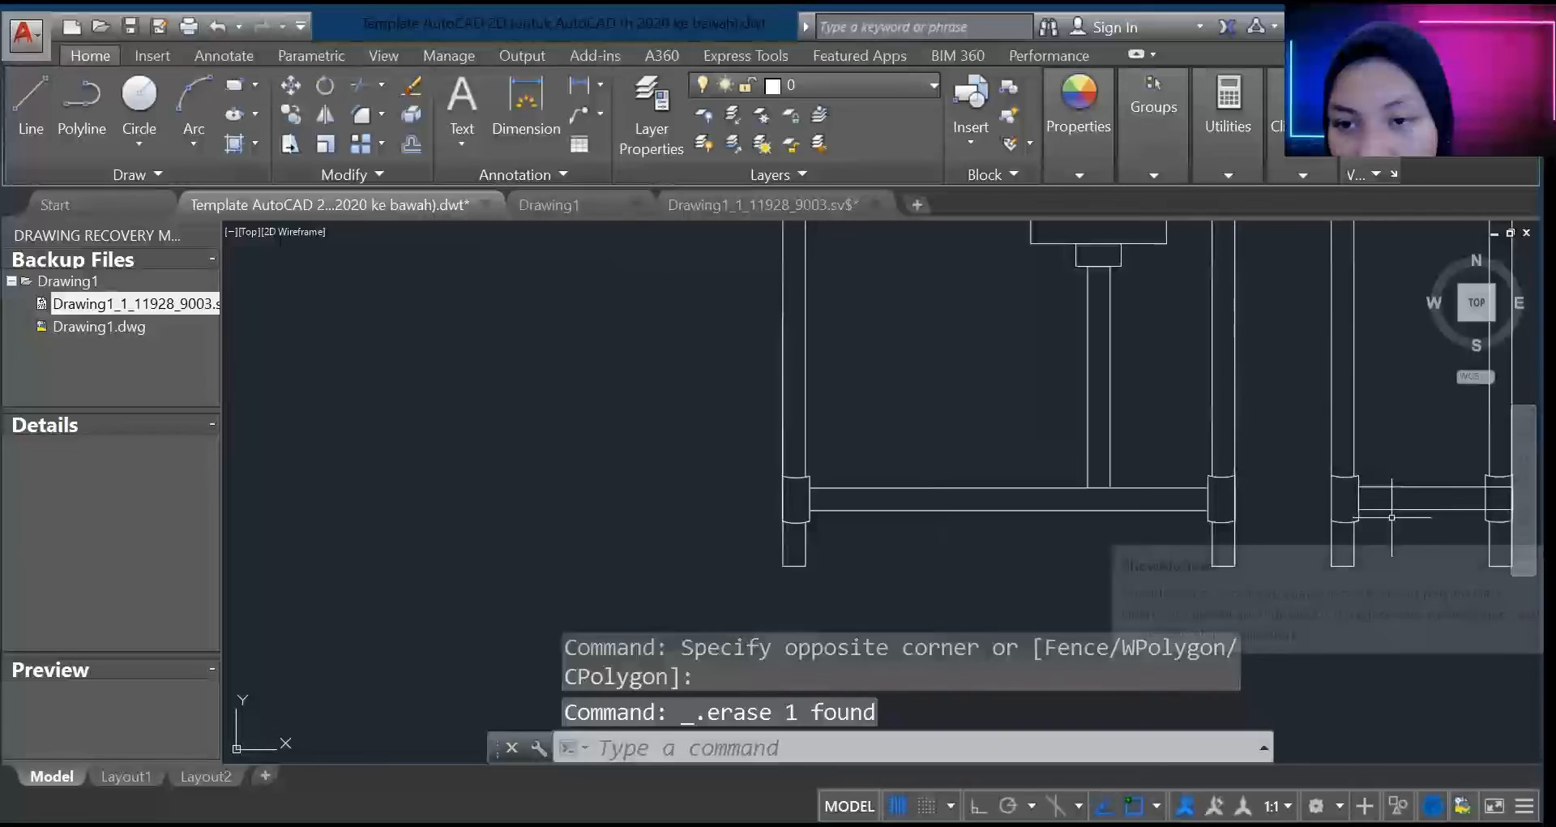
pyautogui.scroll(6, 1403, 504)
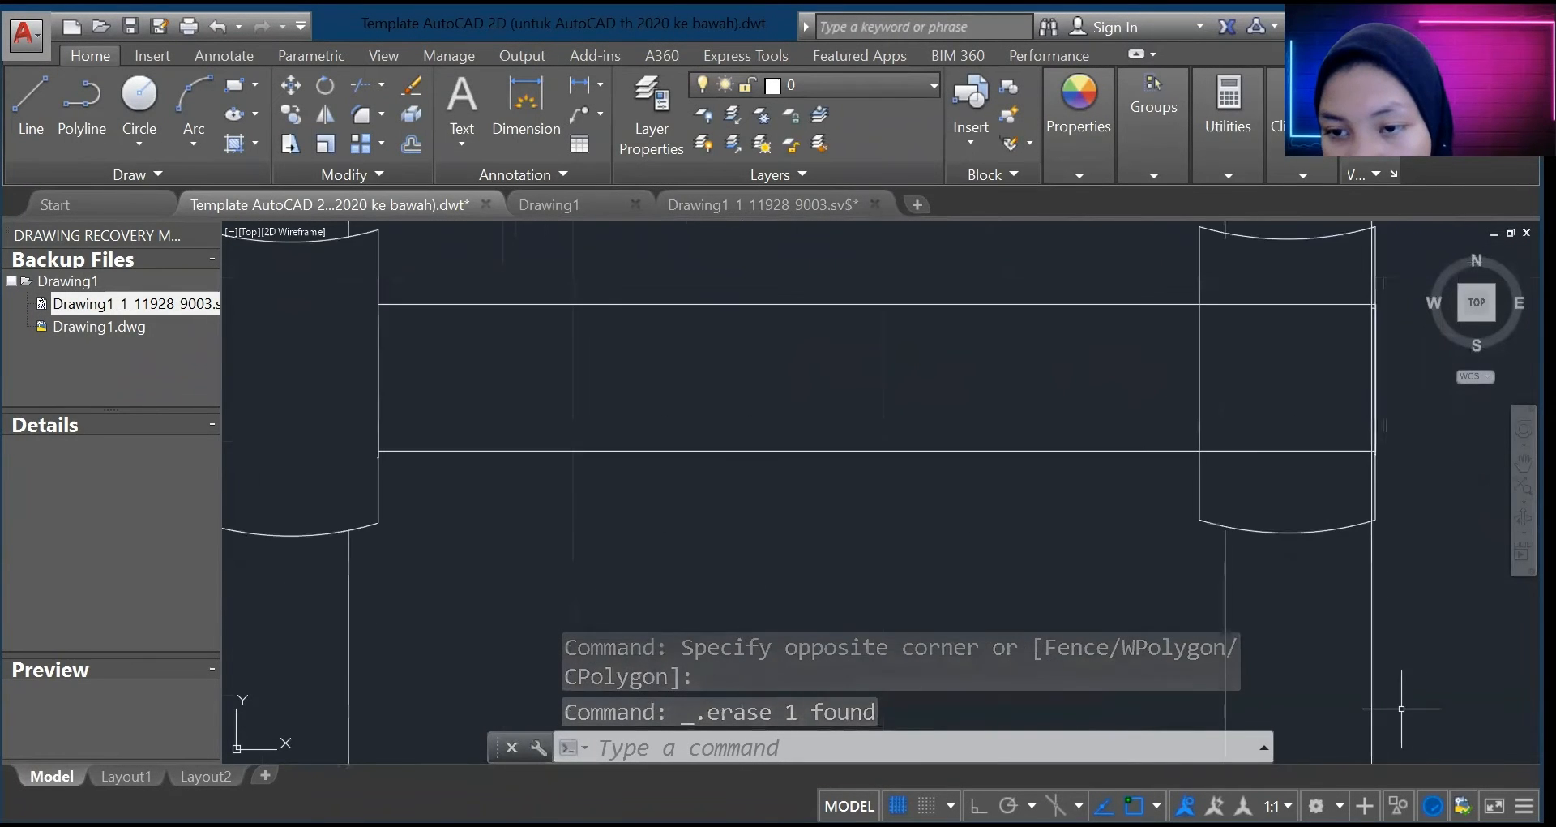
pyautogui.scroll(-6, 1417, 444)
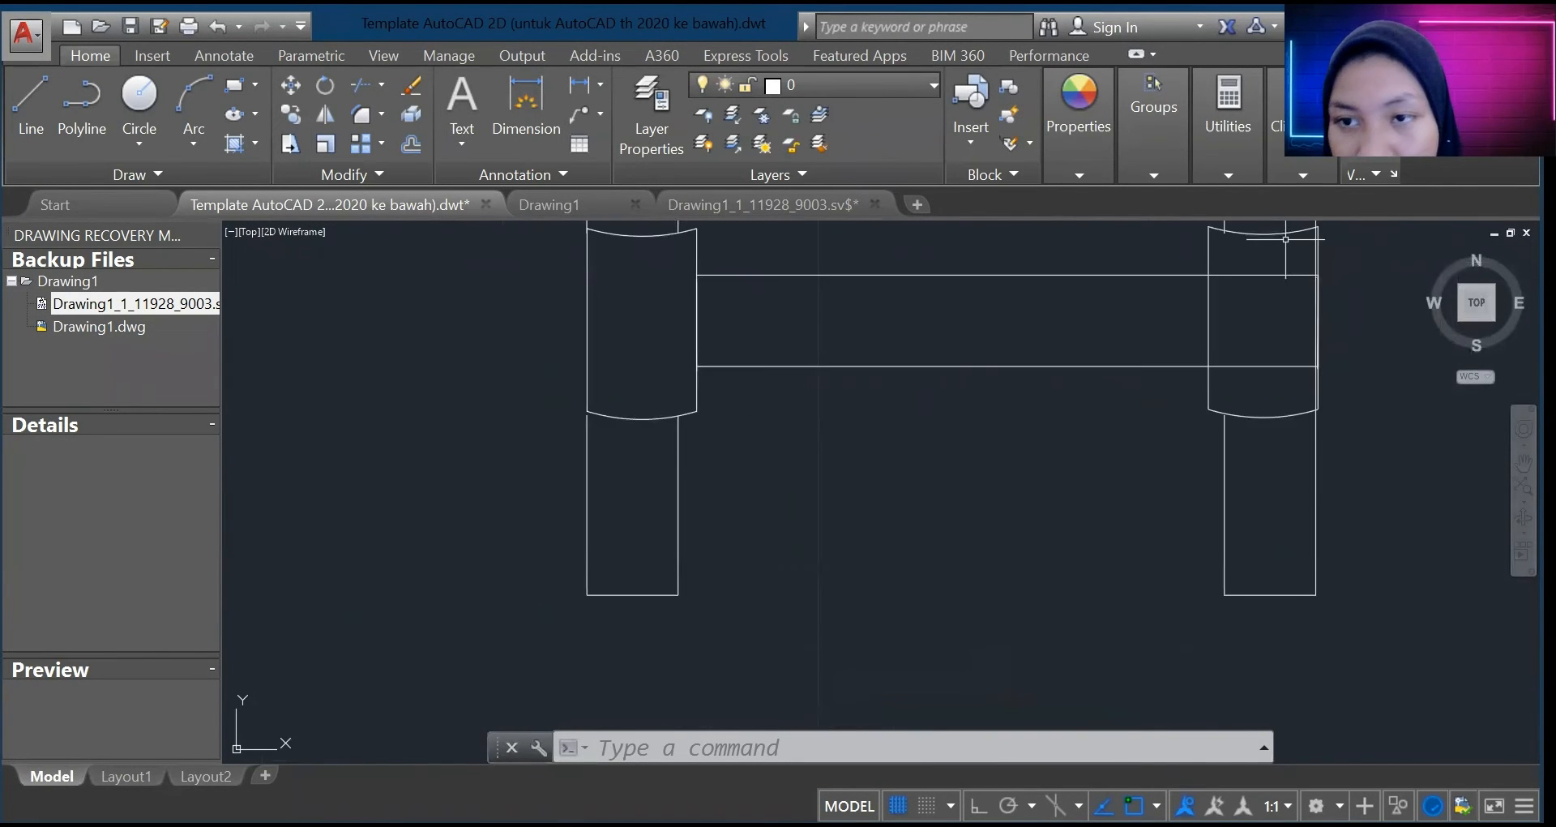
pyautogui.scroll(5, 904, 582)
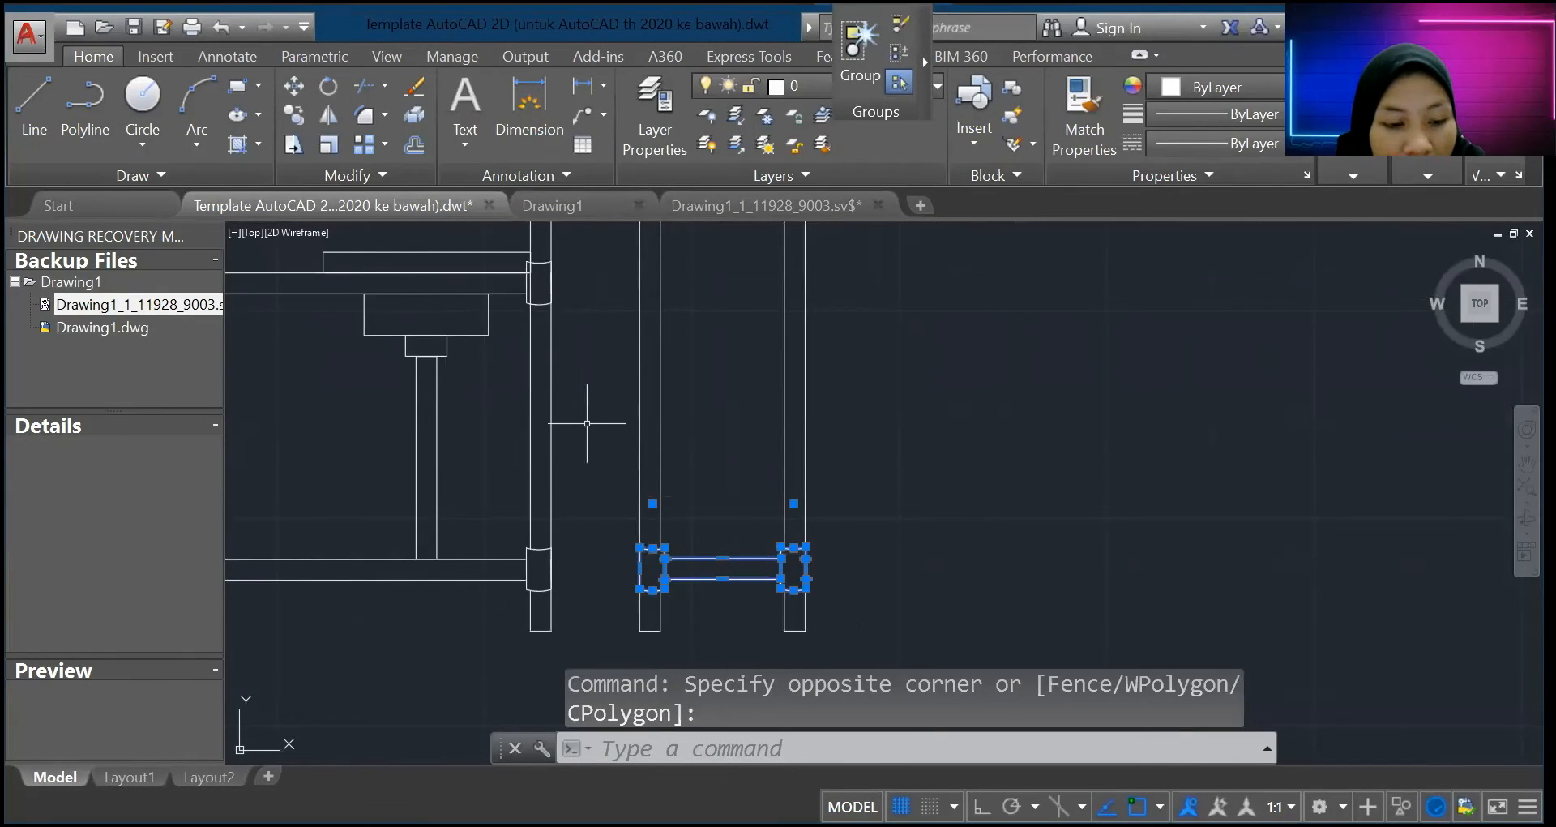
# Step: Paste a copy of the side frame's bottom bar with end pieces level with the rack's middle crossbar, and erase the horizontal guide lines
pyautogui.hotkey('ctrl', 'v')
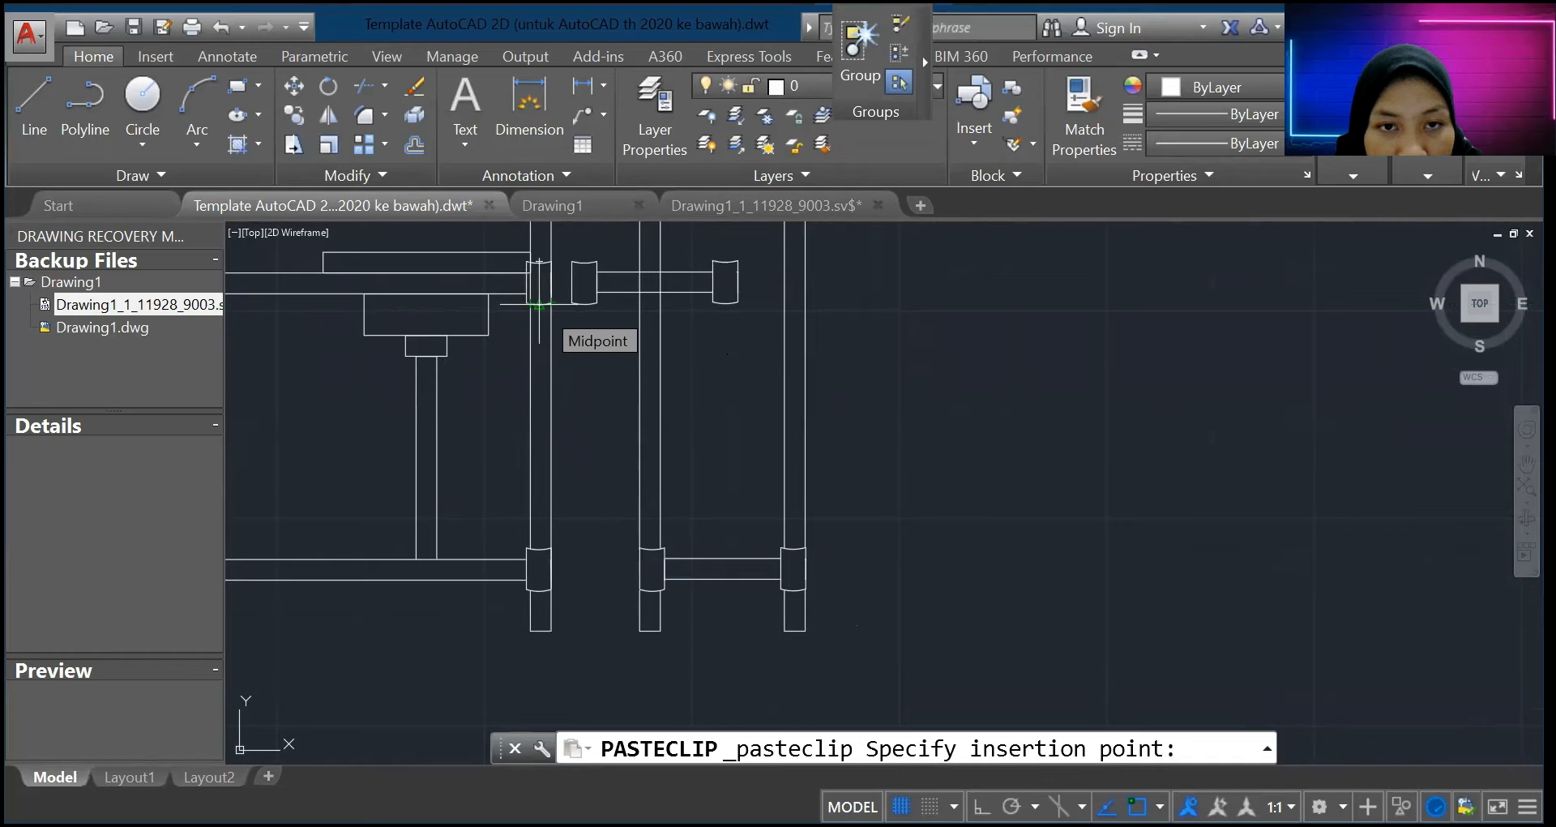
pyautogui.click(605, 306)
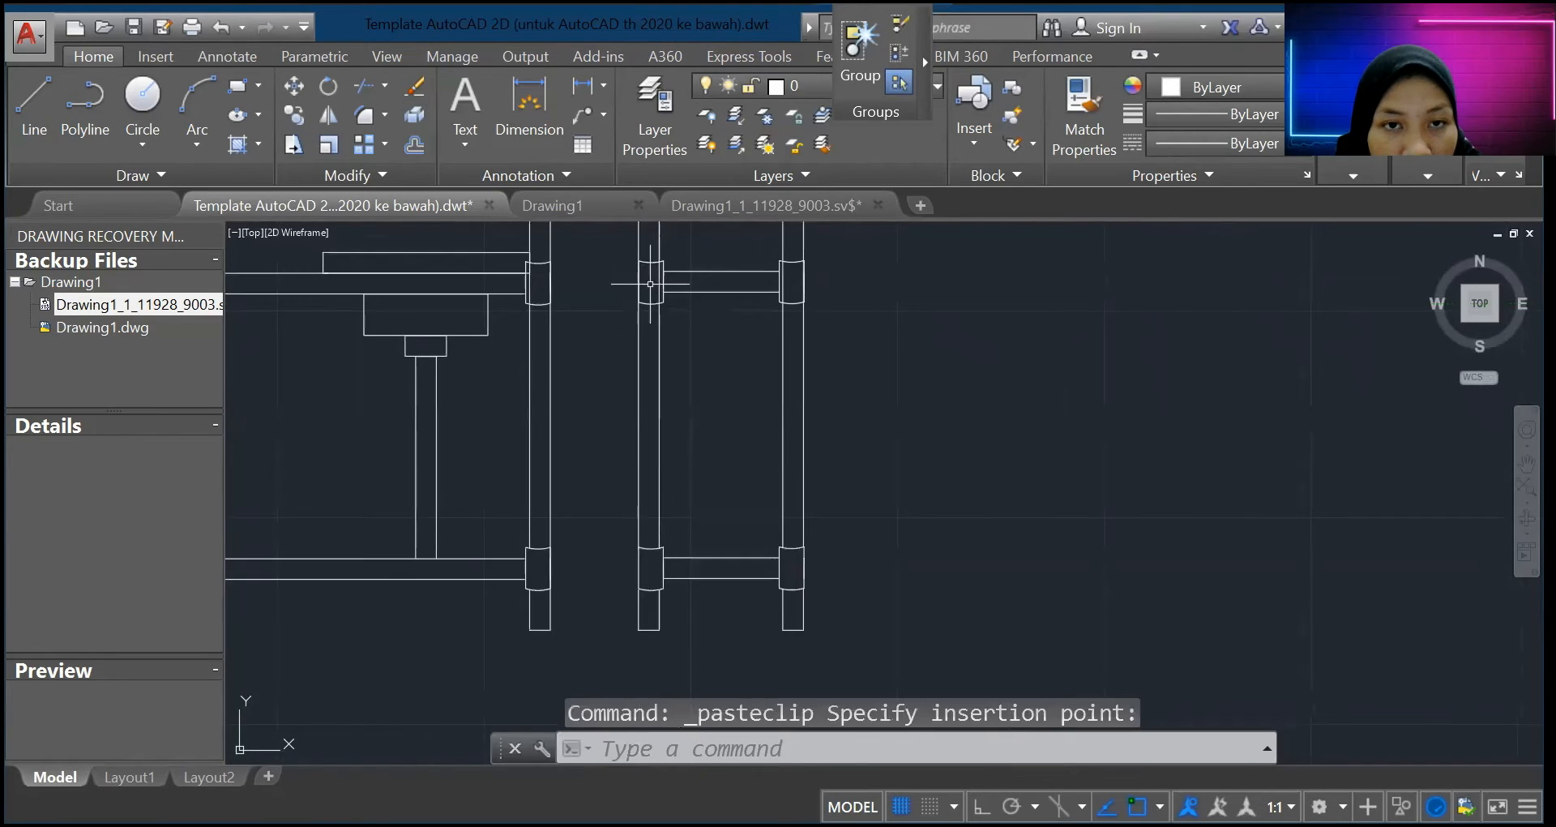
pyautogui.scroll(4, 649, 284)
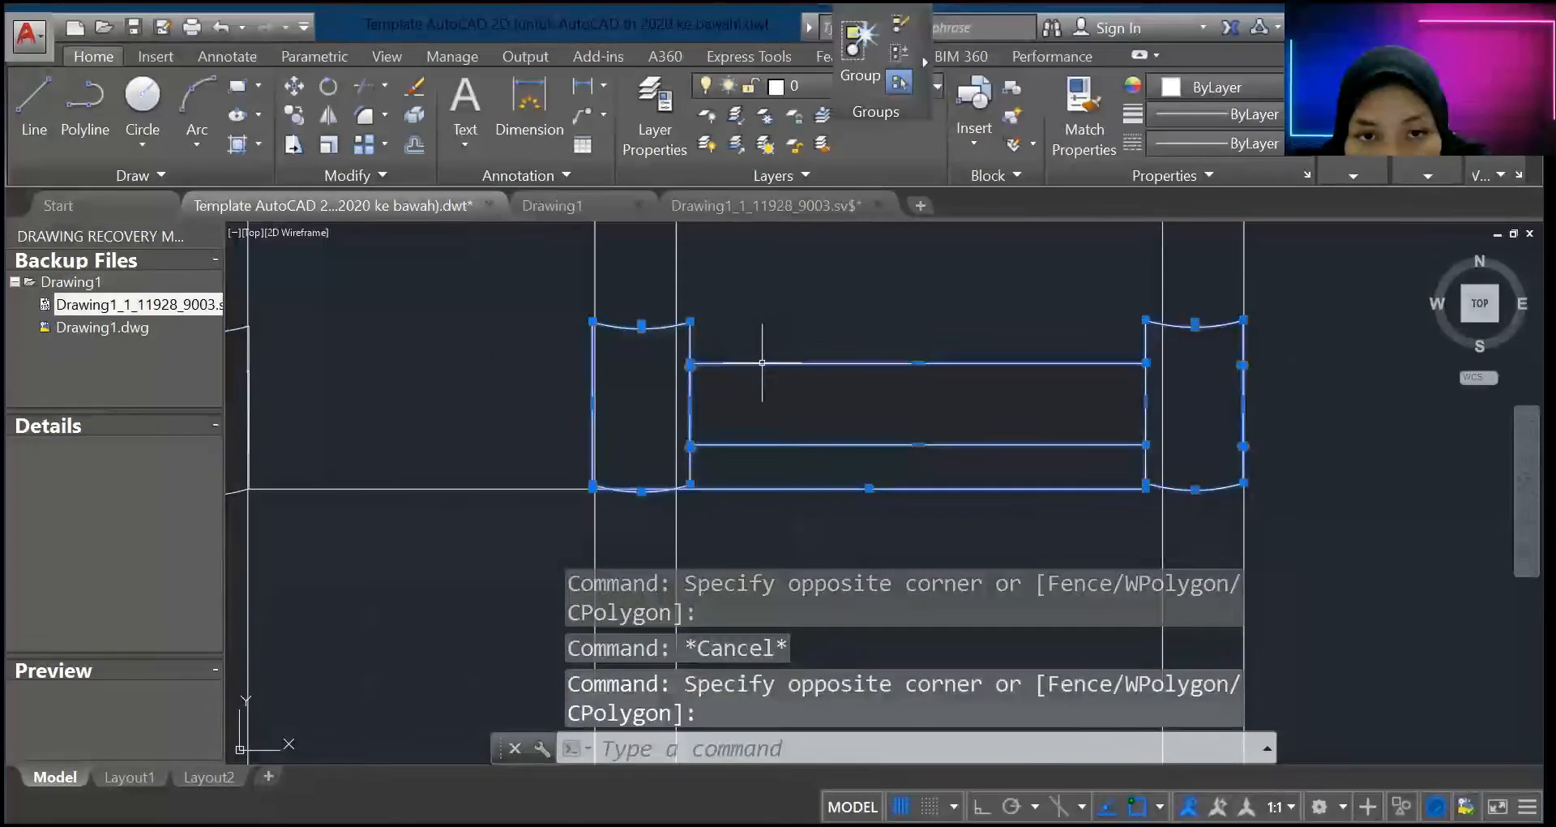
pyautogui.moveTo(762, 363); pyautogui.dragTo(766, 365)
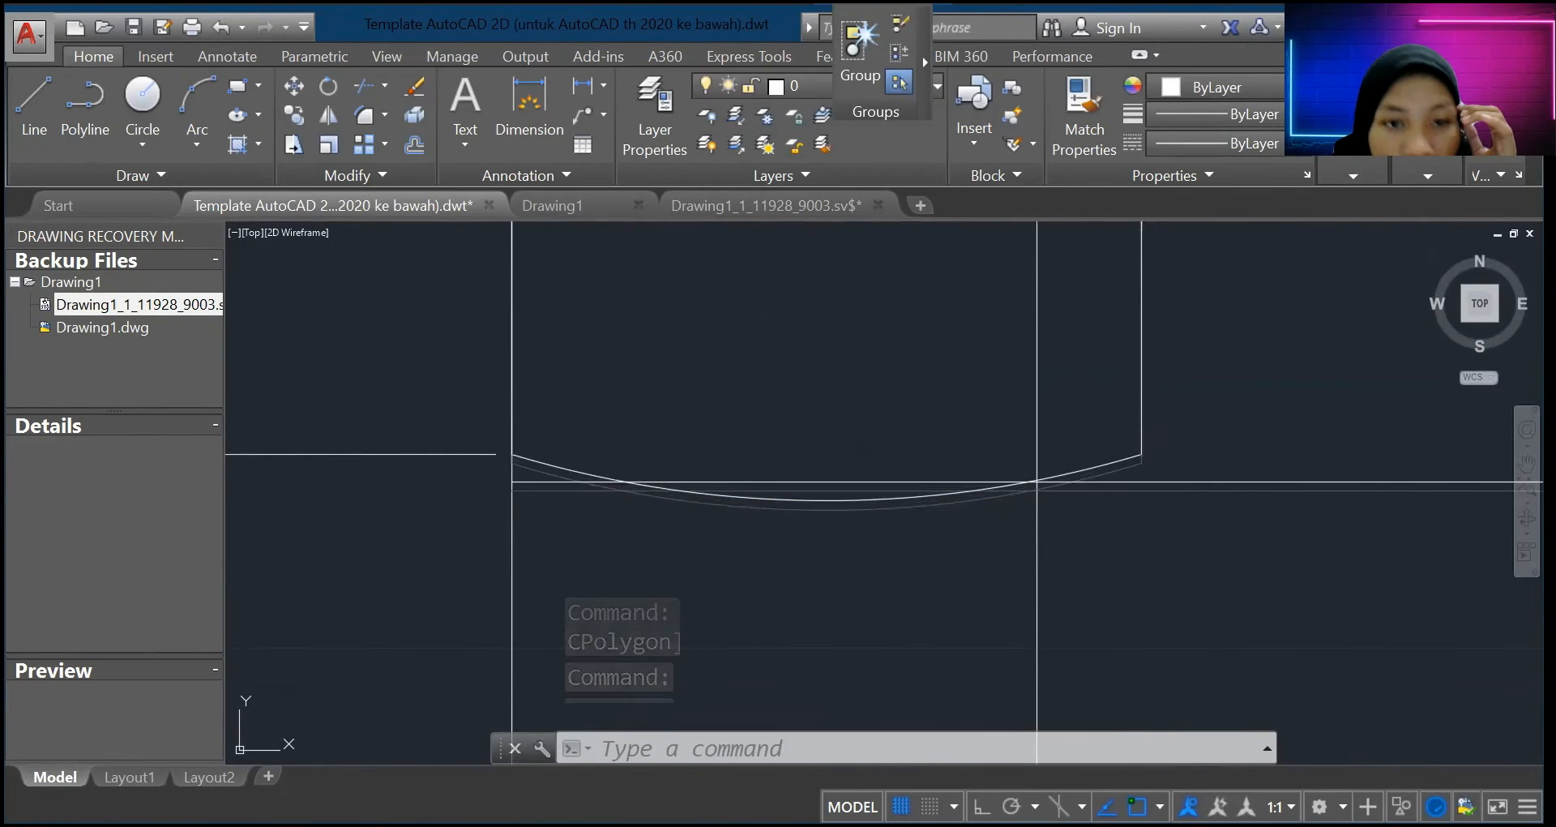
pyautogui.scroll(-6, 773, 433)
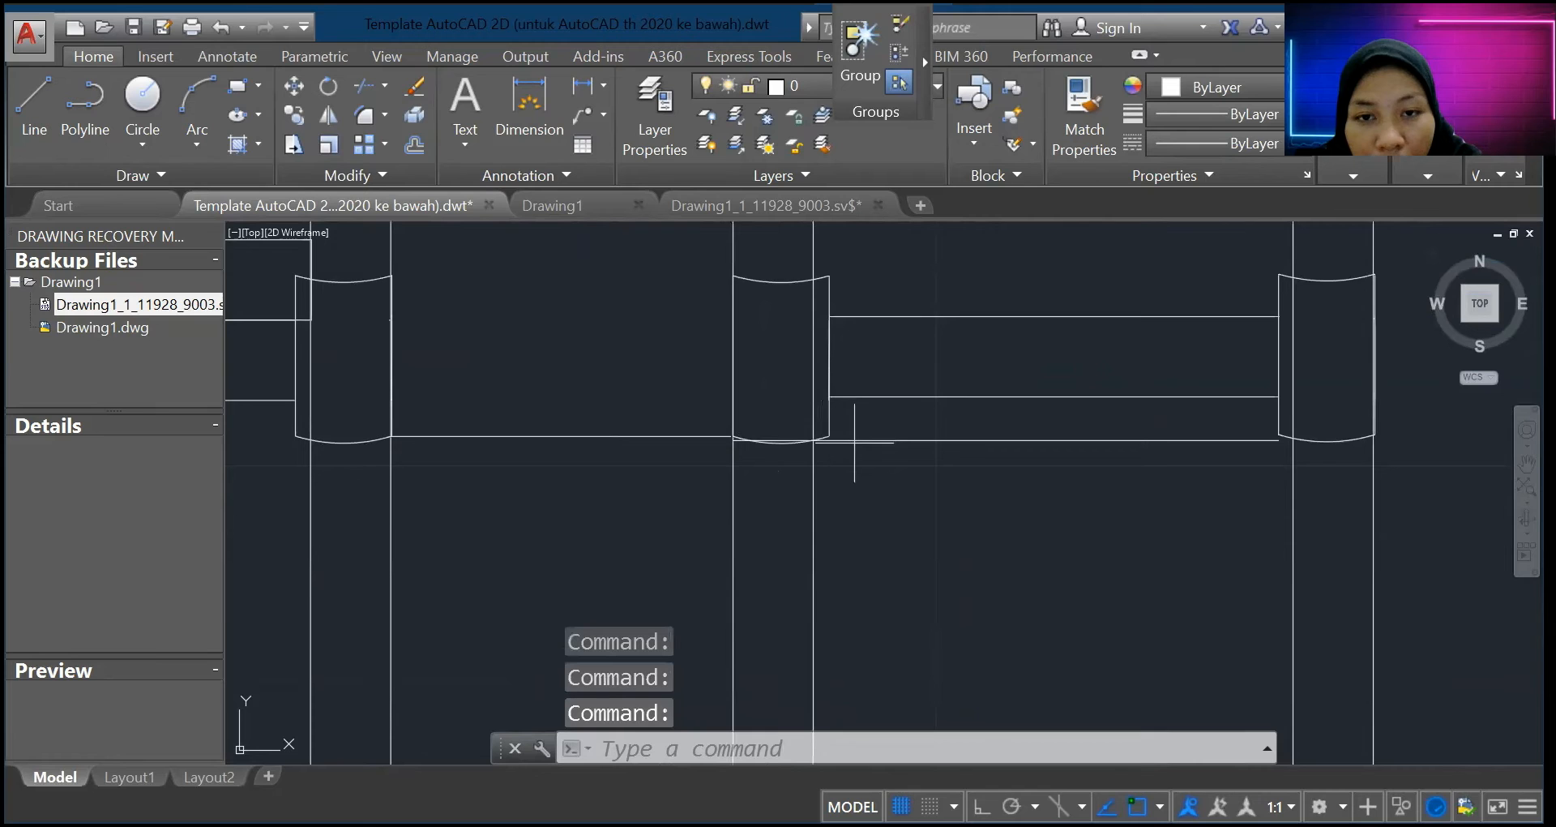
pyautogui.press('Delete')
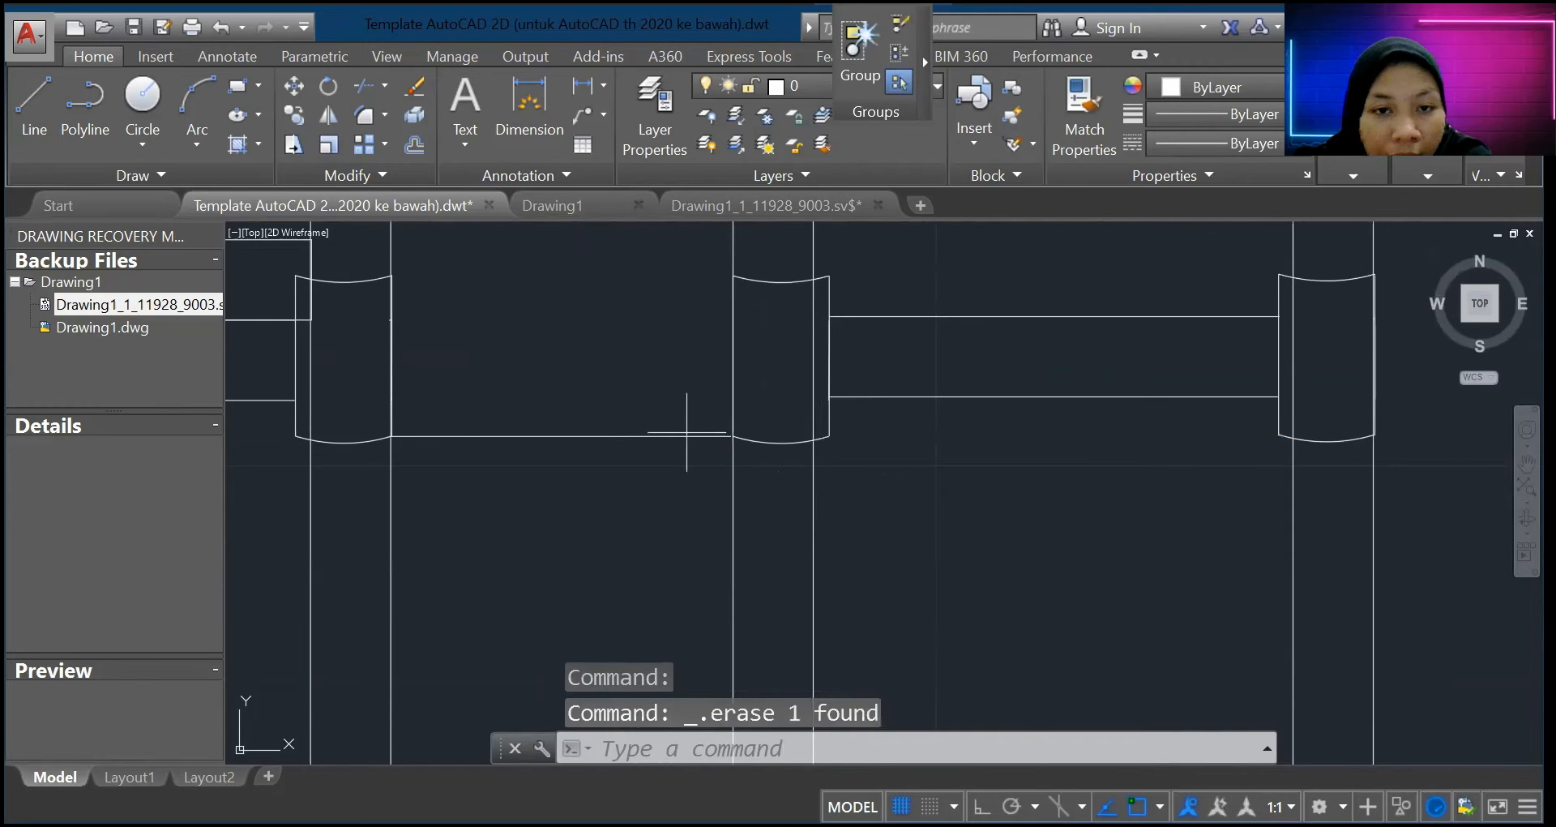
pyautogui.scroll(-3, 688, 424)
# Step: Paste another copy of the bar with end pieces between the side frame's posts, level with the rack's top crossbar
pyautogui.scroll(-10, 740, 254)
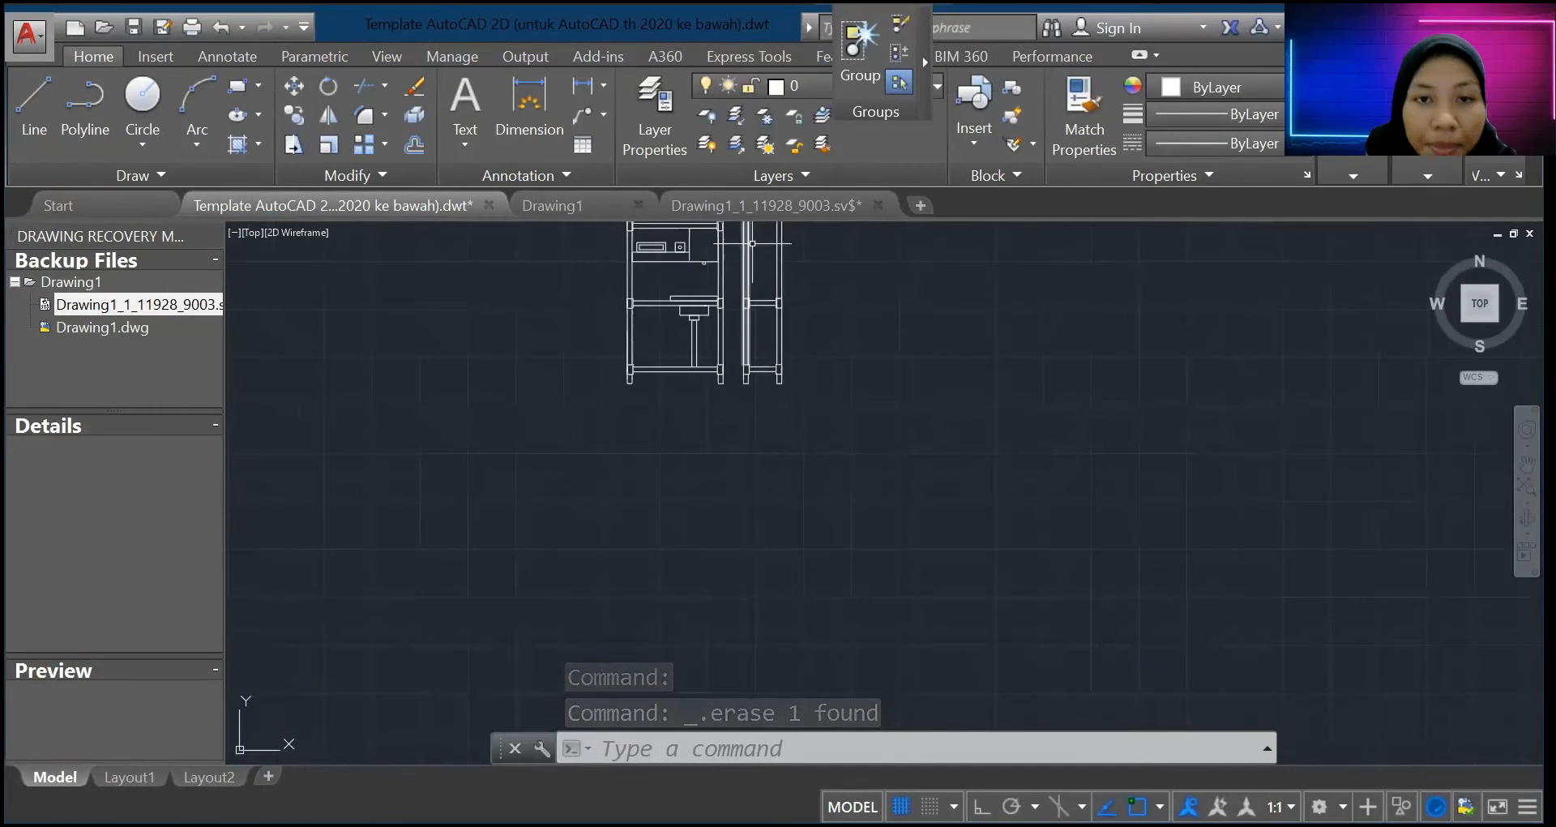
pyautogui.scroll(8, 962, 254)
pyautogui.scroll(-4, 905, 231)
pyautogui.scroll(5, 905, 231)
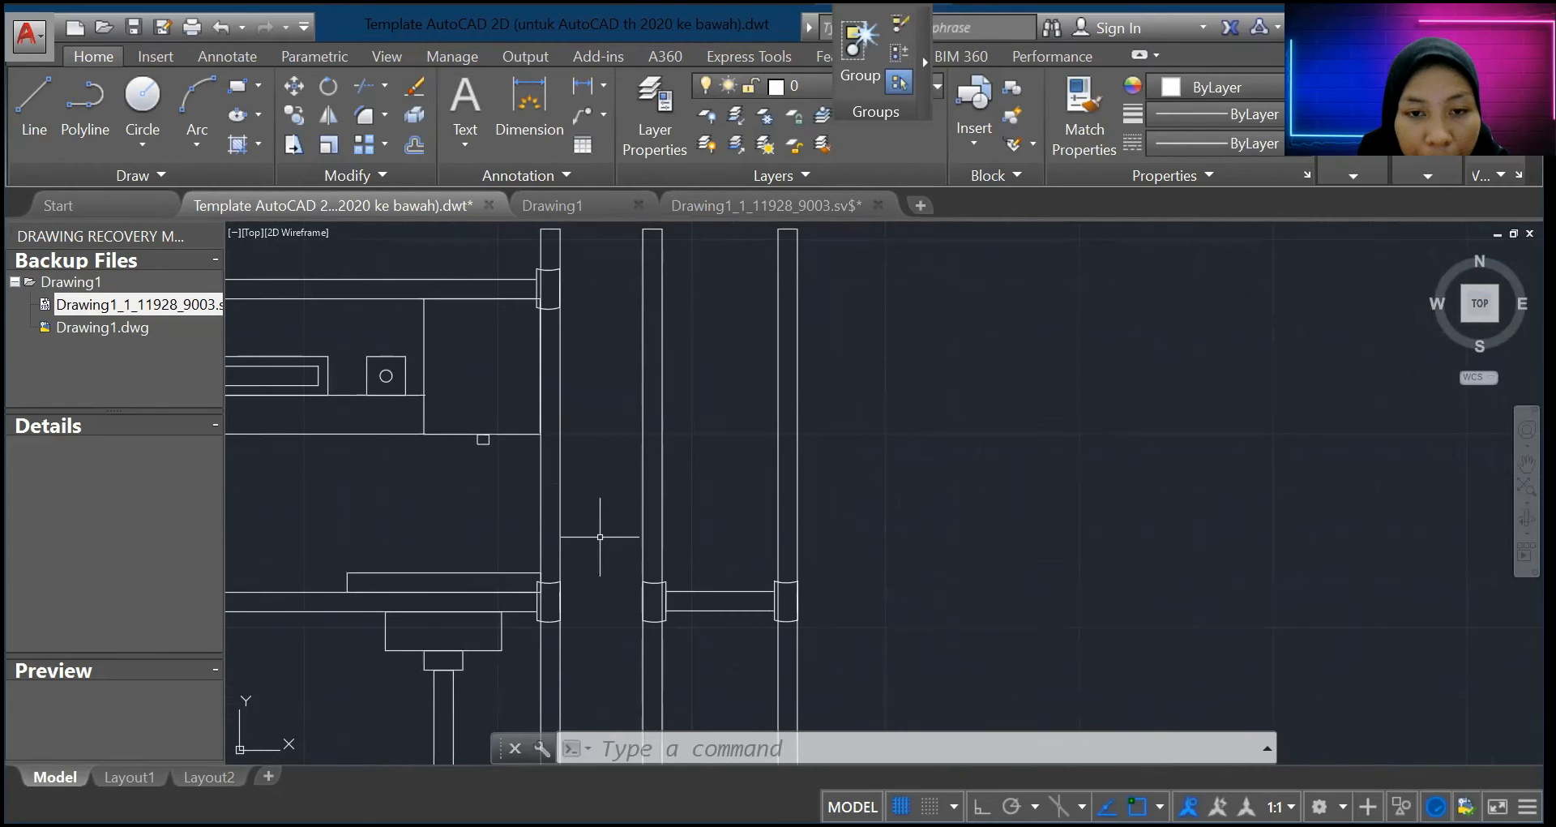
pyautogui.doubleClick(600, 536)
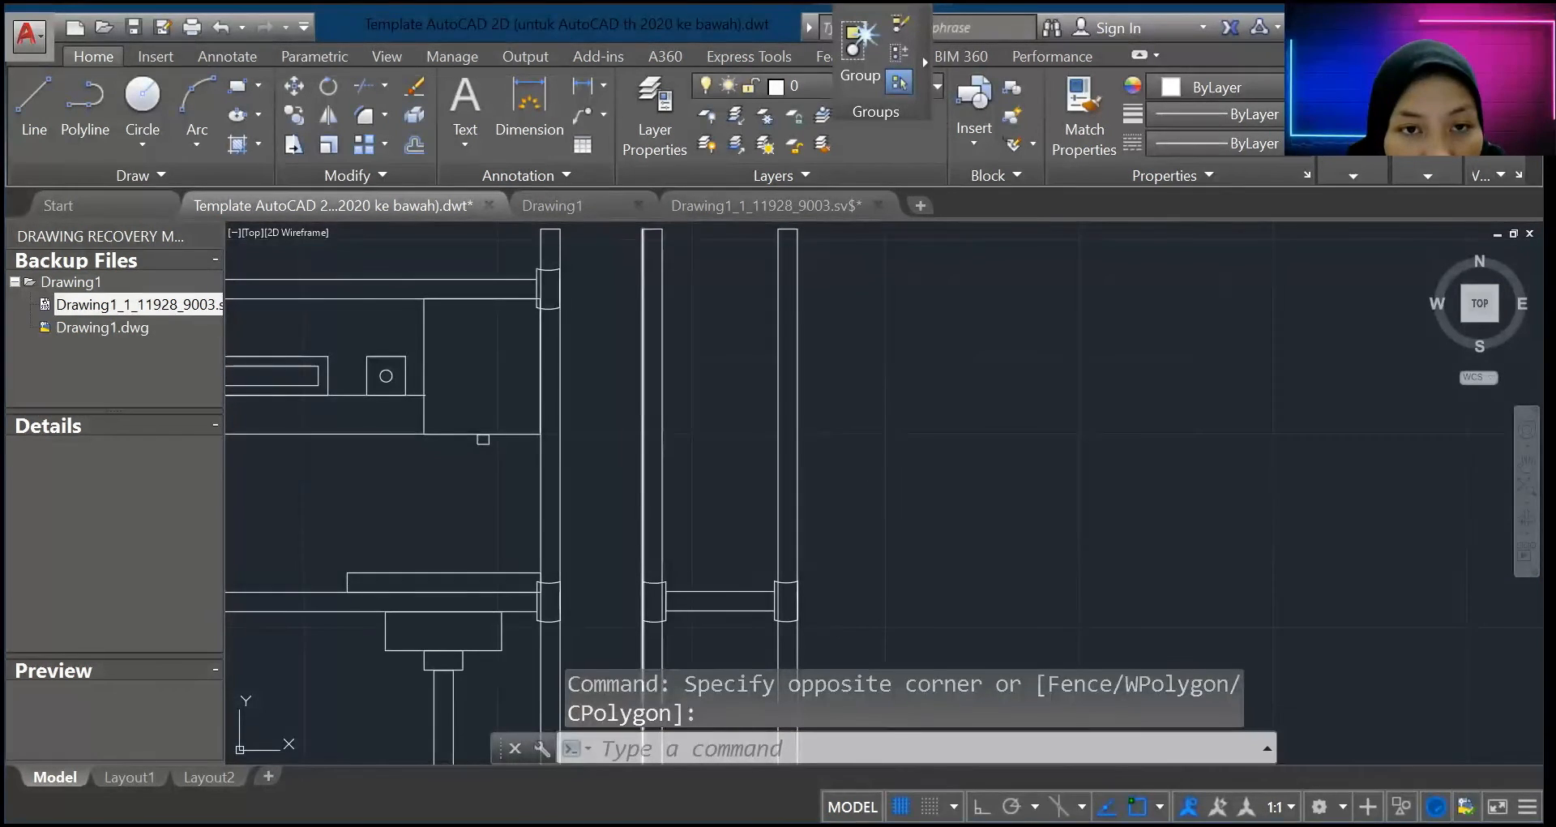
pyautogui.hotkey('ctrl', 'v')
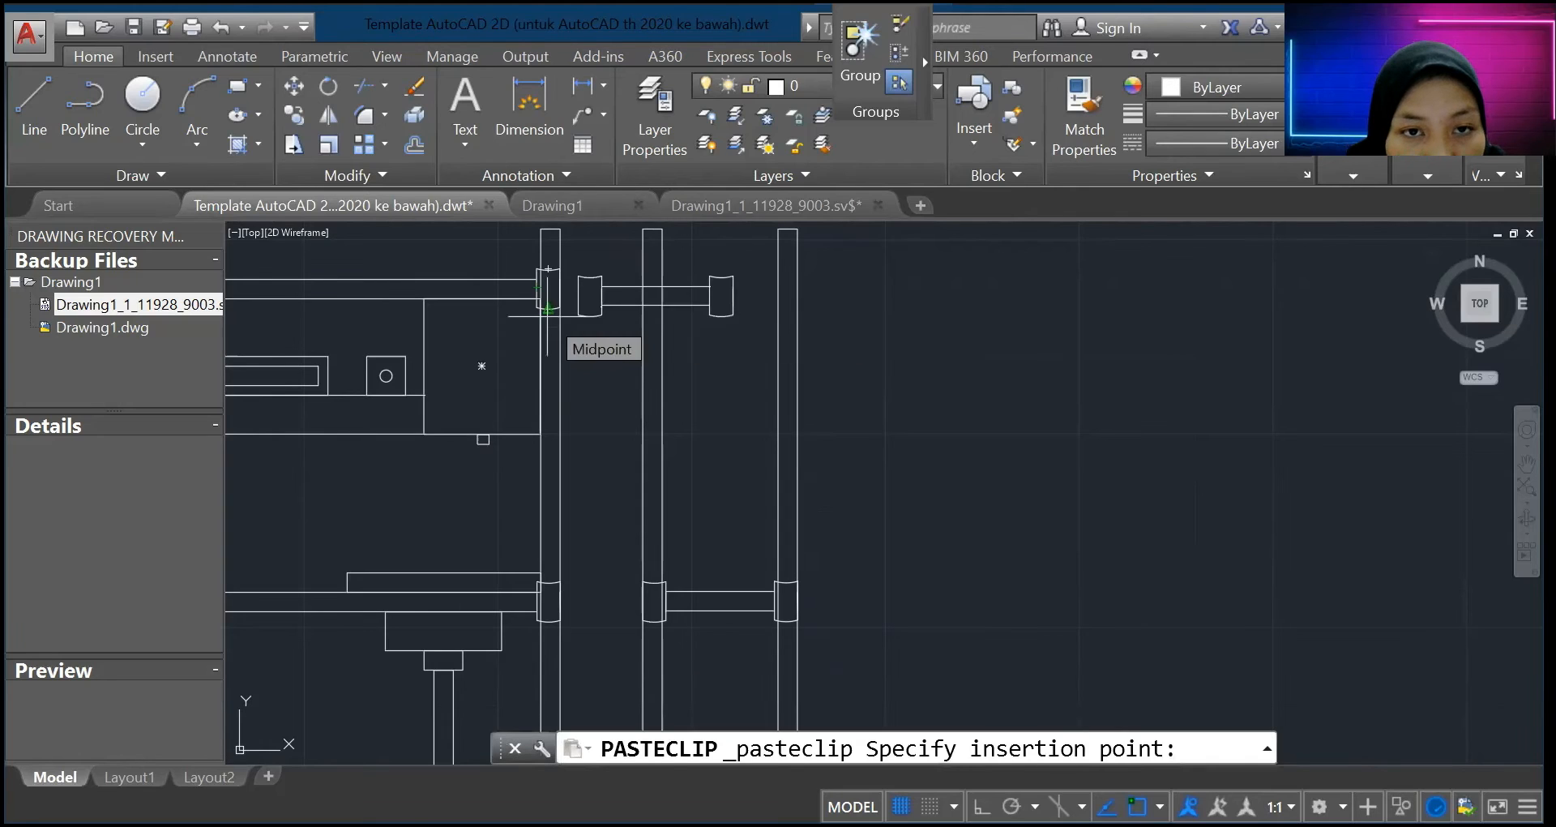
pyautogui.scroll(4, 548, 308)
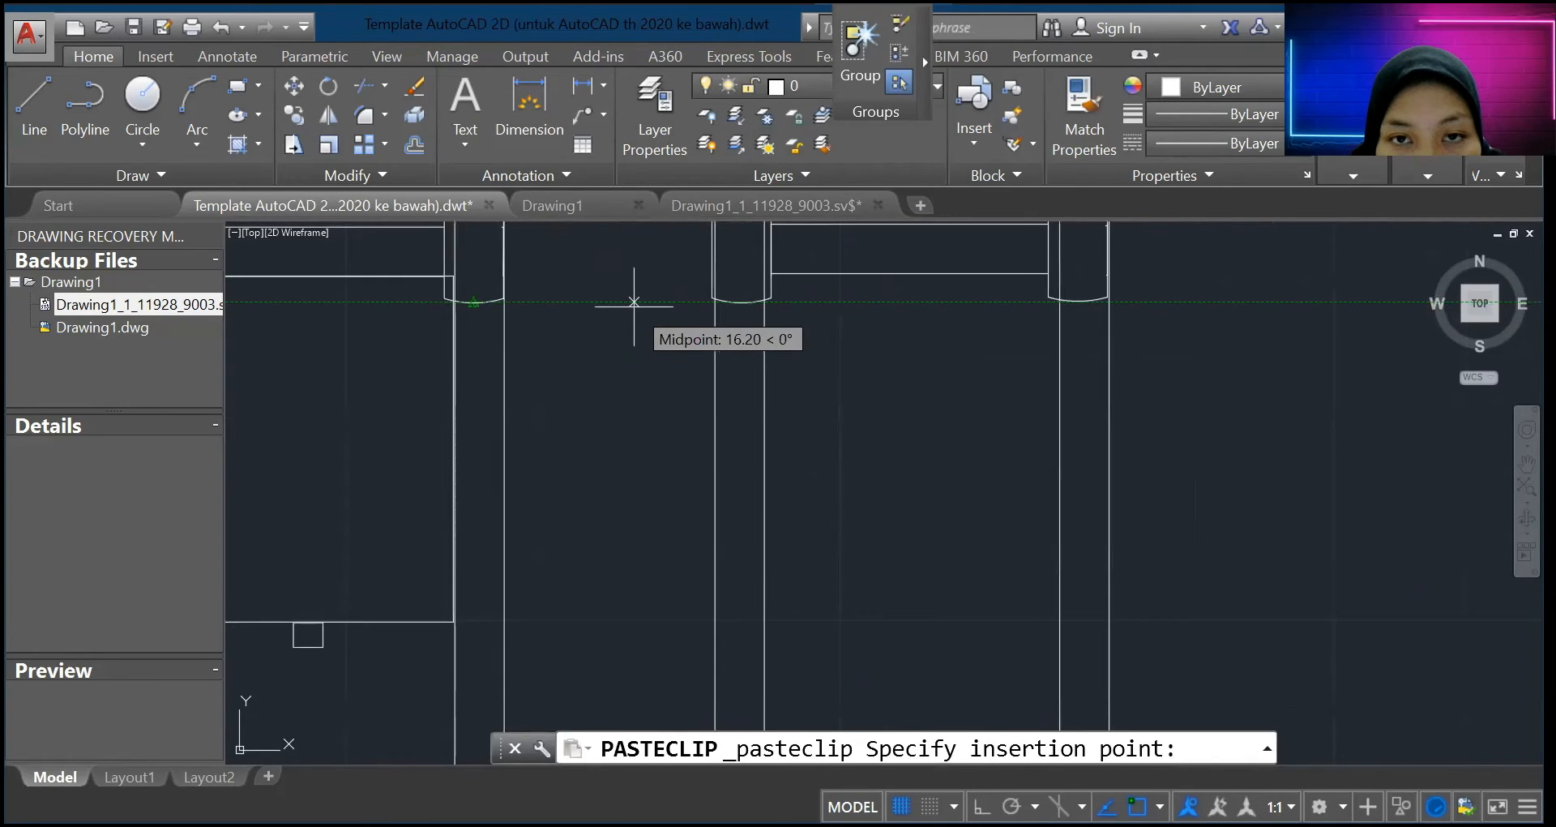
pyautogui.click(633, 301)
pyautogui.scroll(-2, 1076, 330)
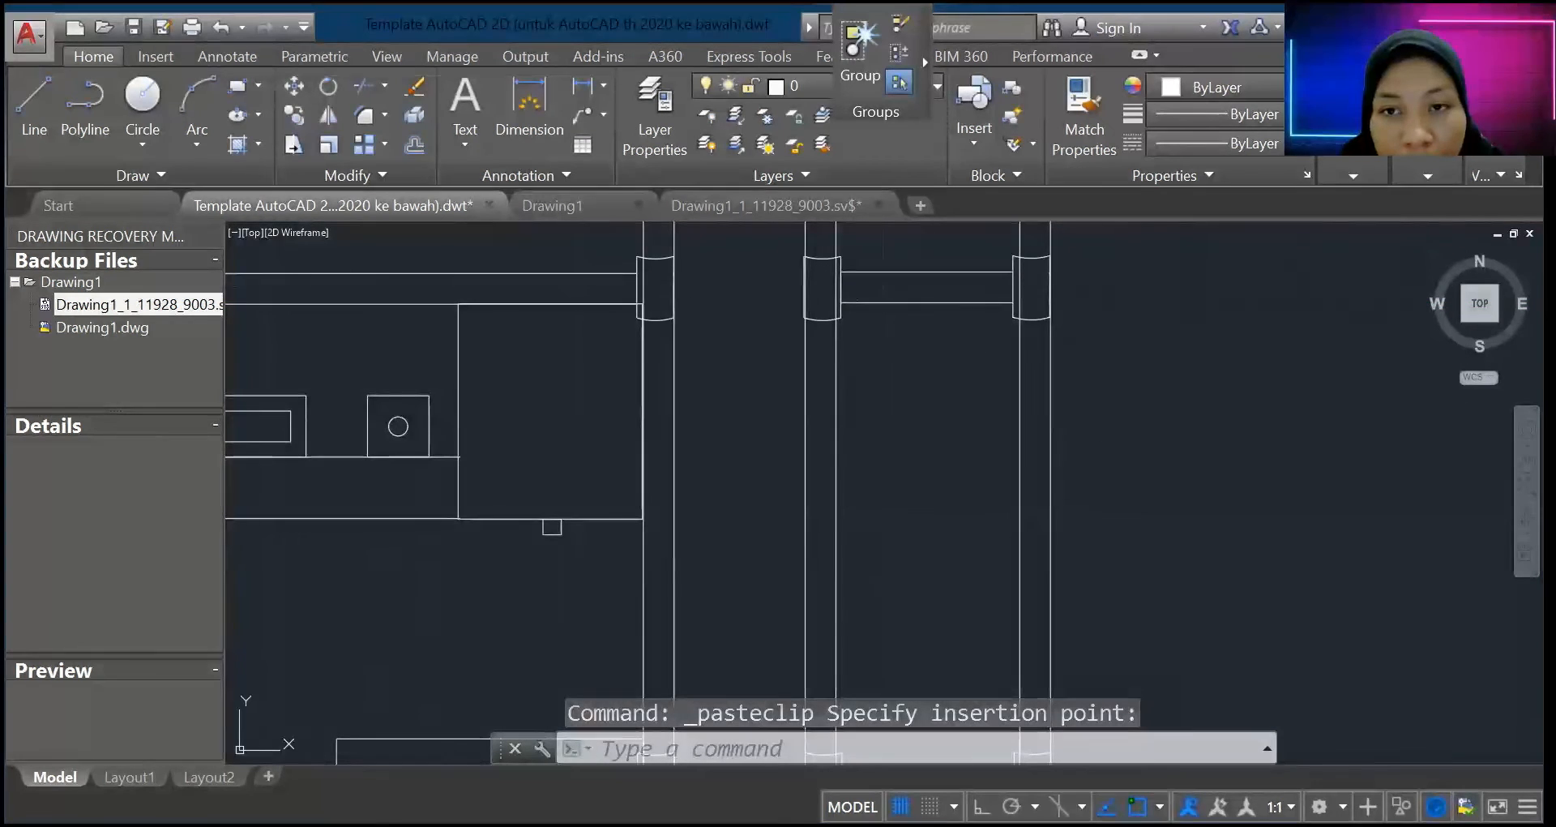
# Step: Copy the rack's cabinet rectangle into the side frame, fitting it between the posts directly beneath the top crossbar
pyautogui.click(952, 287)
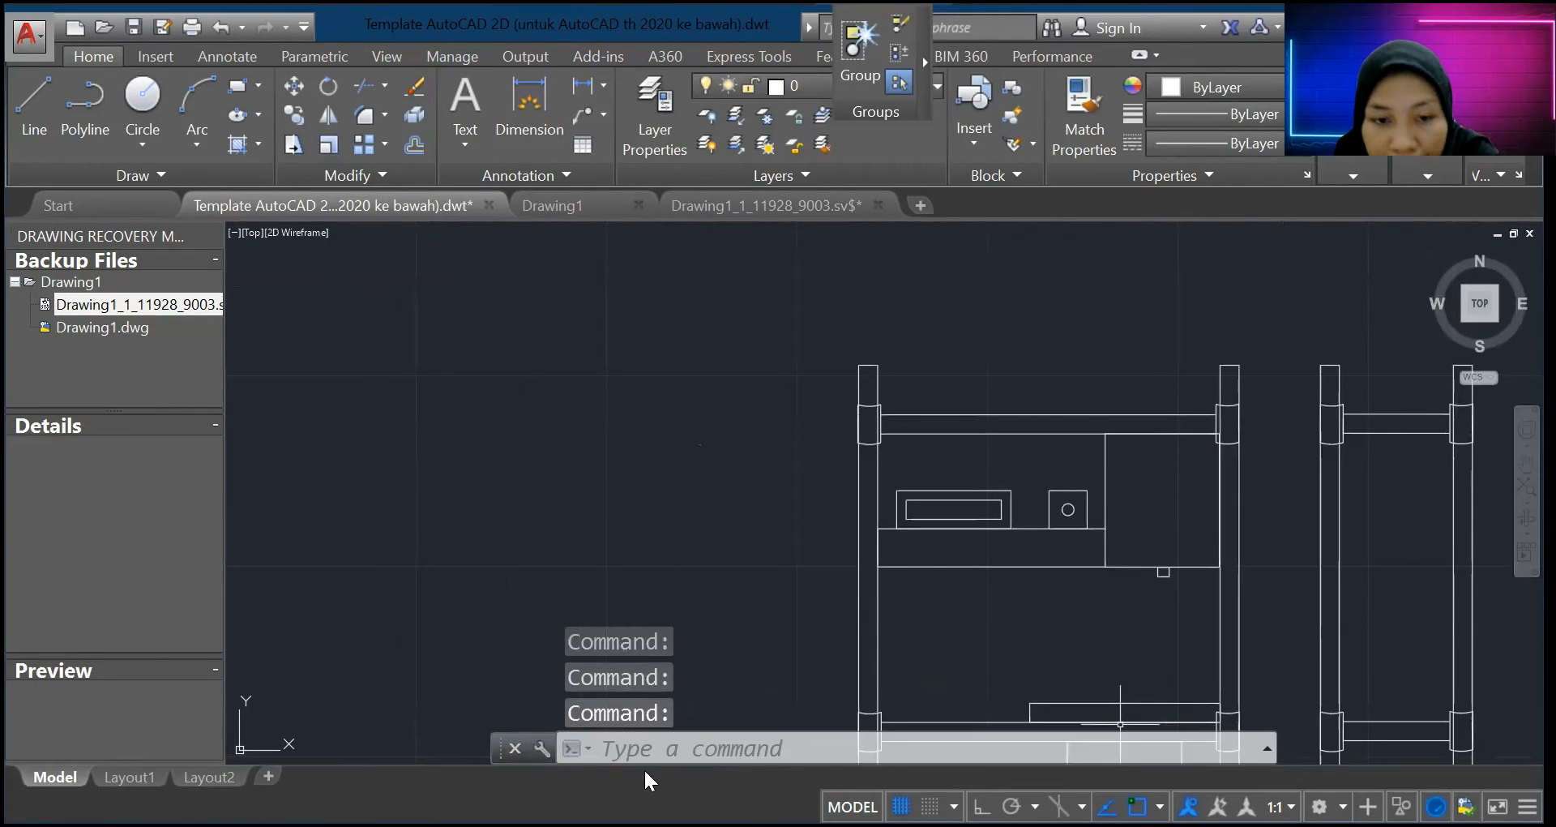
pyautogui.scroll(-4, 1506, 592)
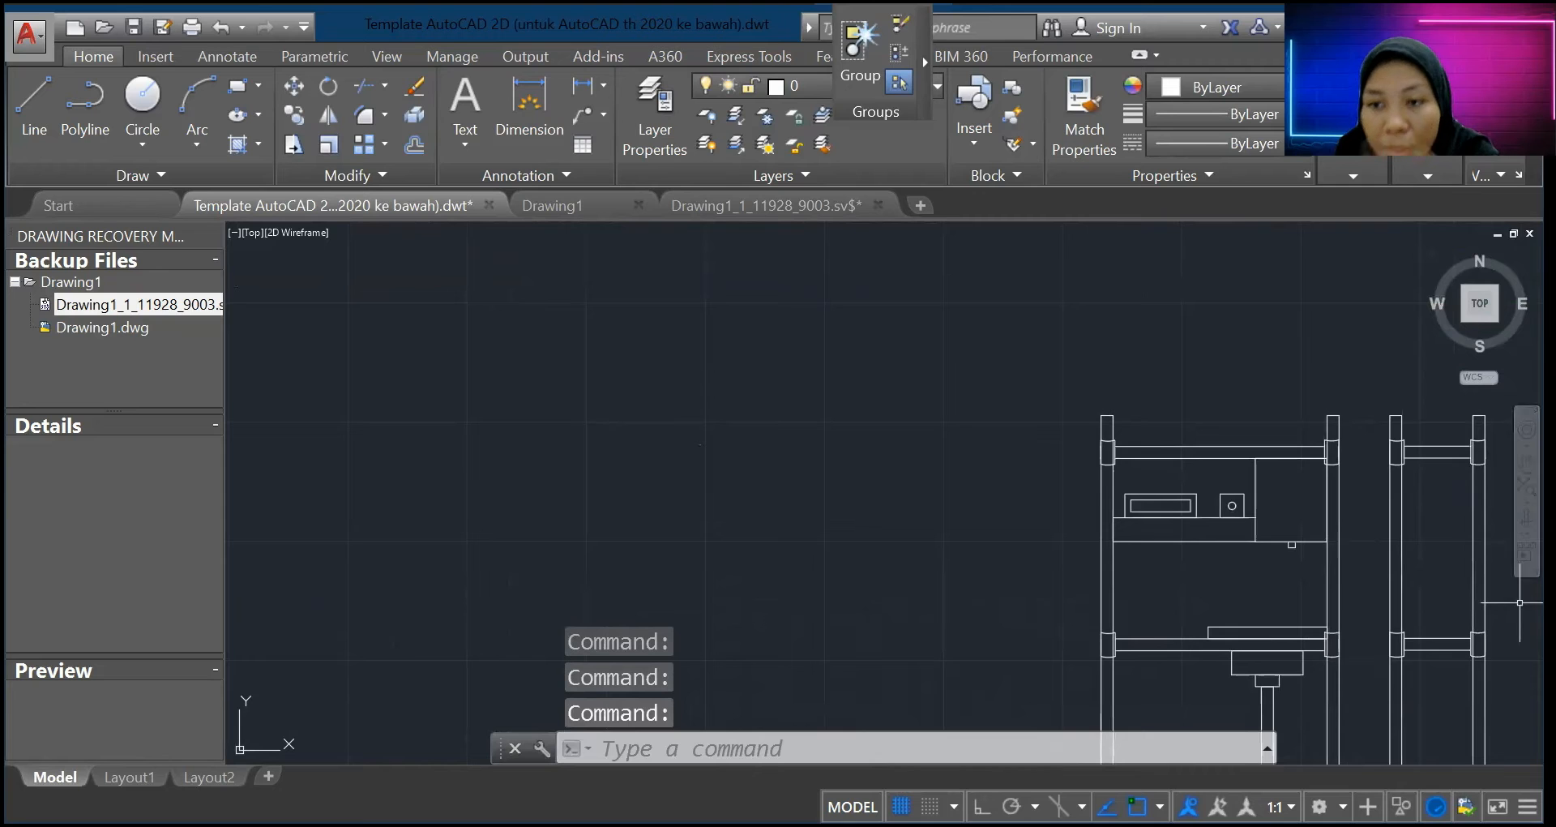
pyautogui.scroll(5, 1490, 614)
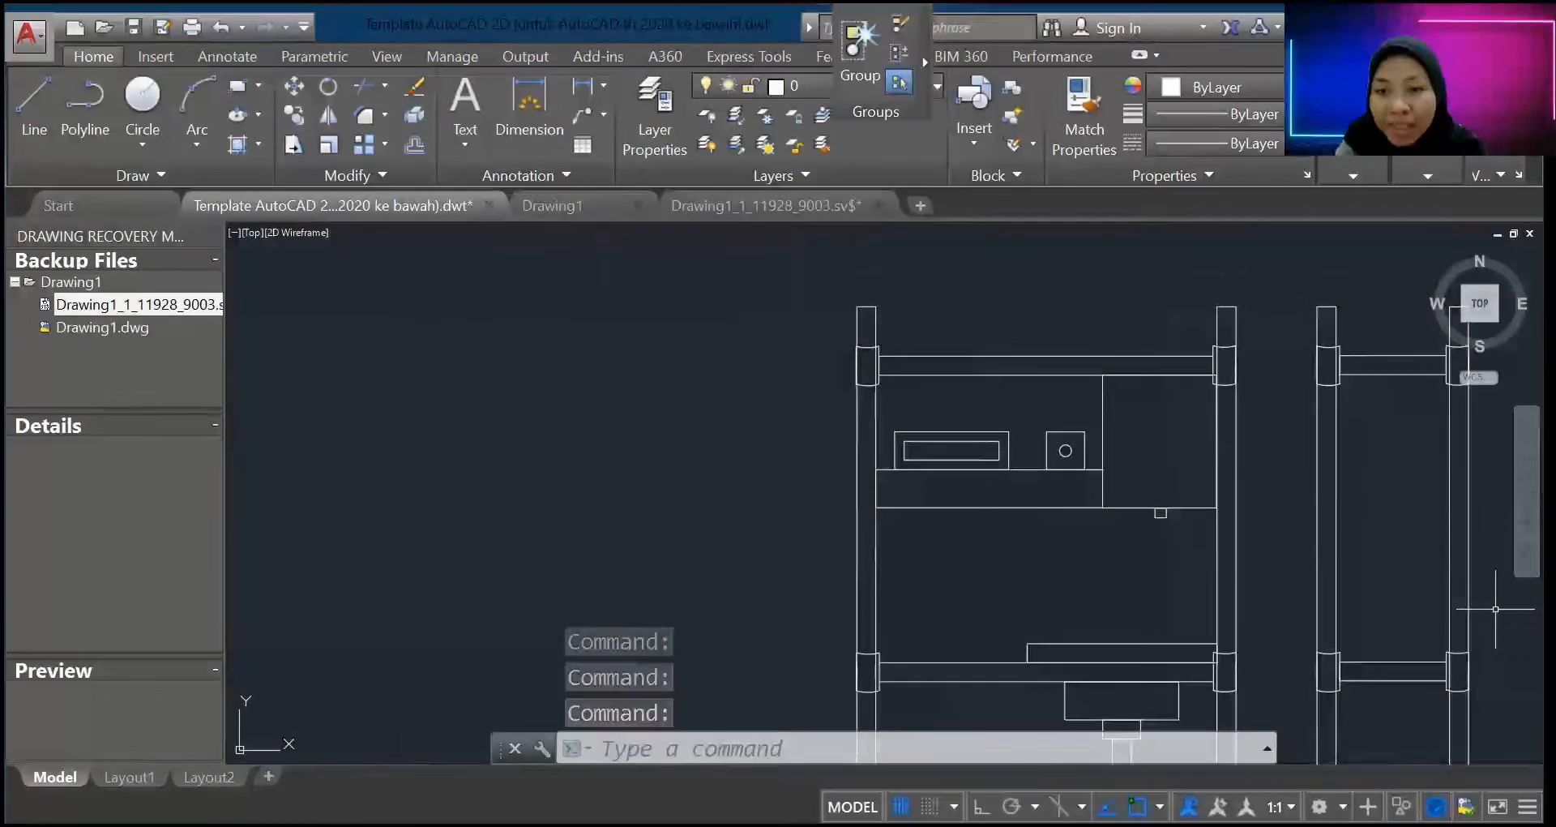
pyautogui.click(868, 400)
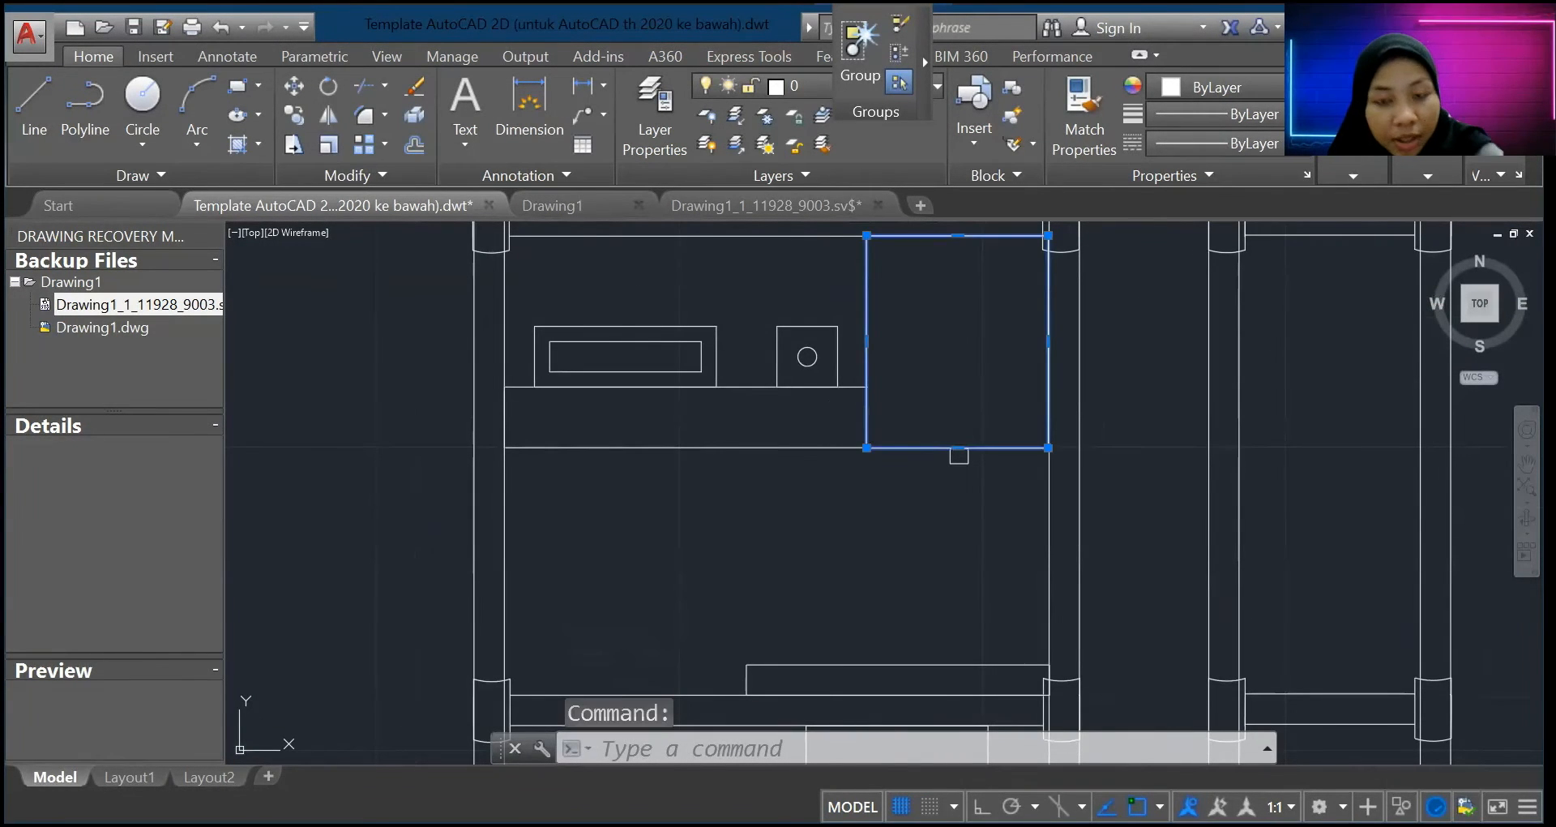
pyautogui.hotkey('ctrl', 'c')
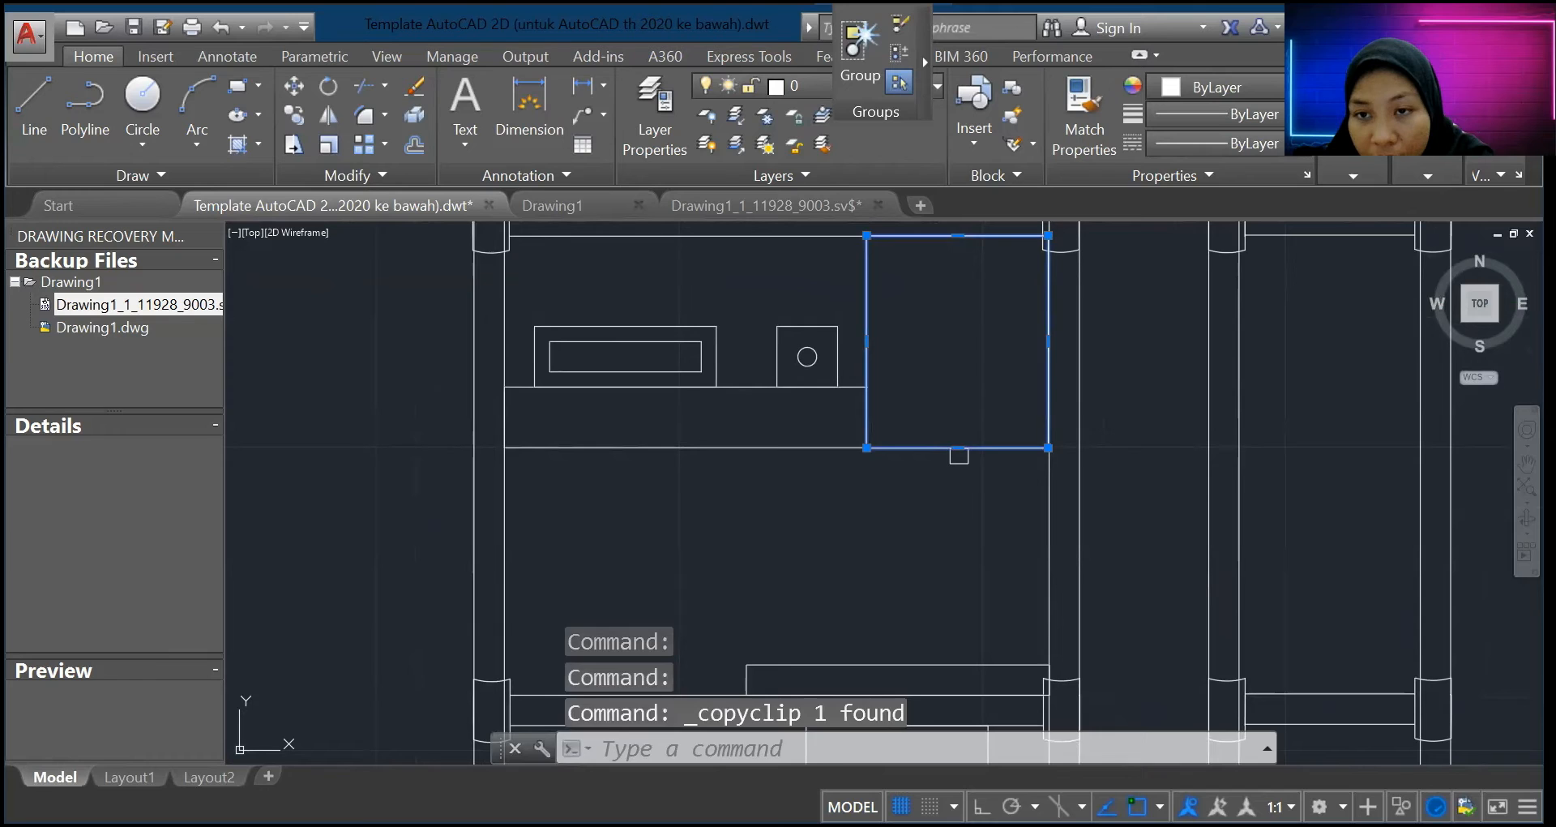
pyautogui.hotkey('ctrl', 'v')
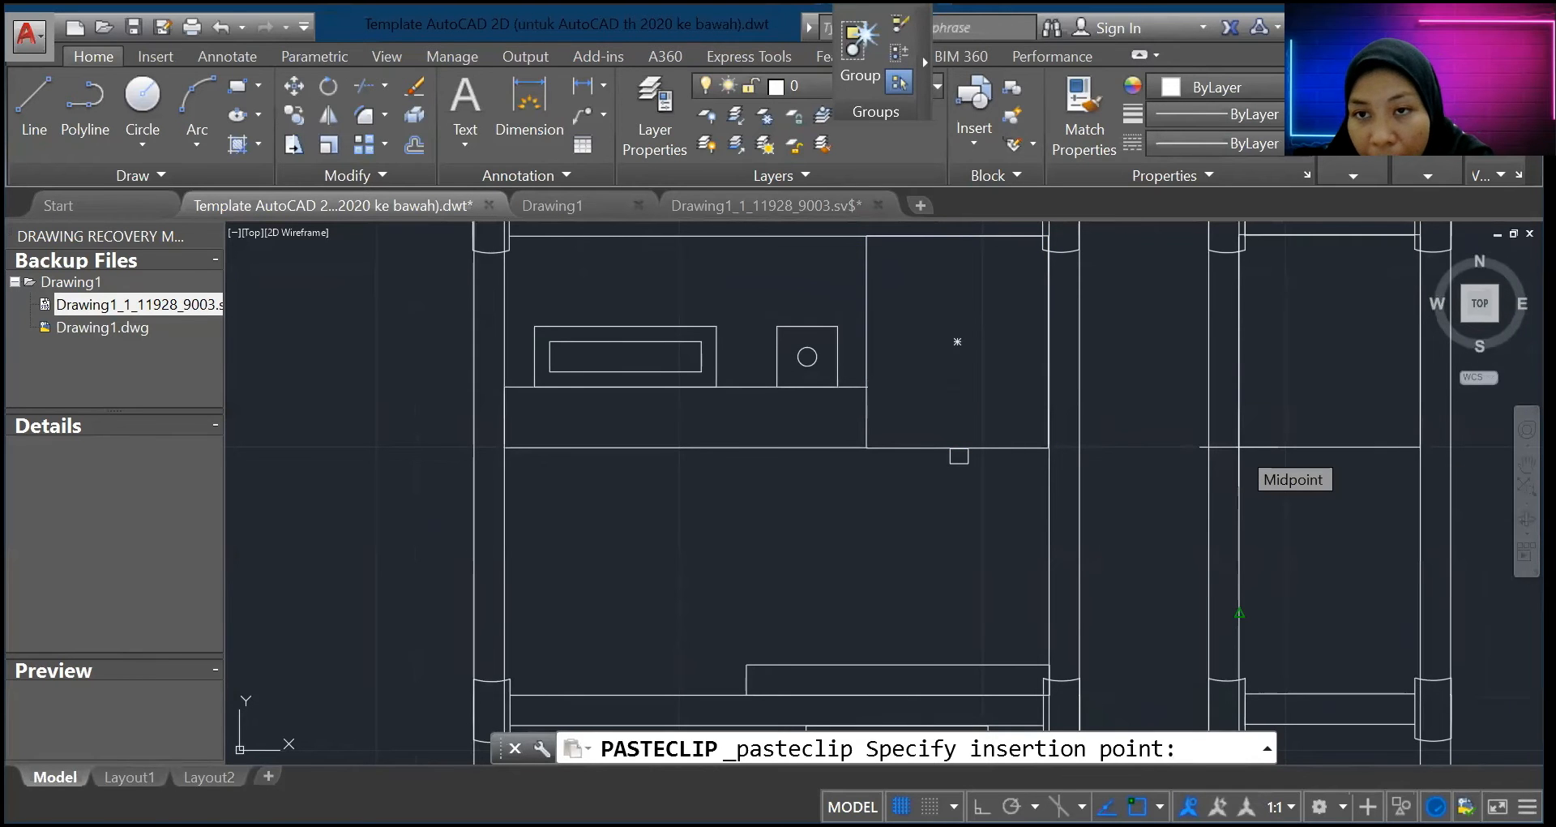
pyautogui.click(1238, 446)
pyautogui.moveTo(1282, 519); pyautogui.dragTo(876, 682, button='middle')
pyautogui.scroll(-4, 876, 681)
pyautogui.scroll(-2, 876, 682)
pyautogui.scroll(2, 876, 682)
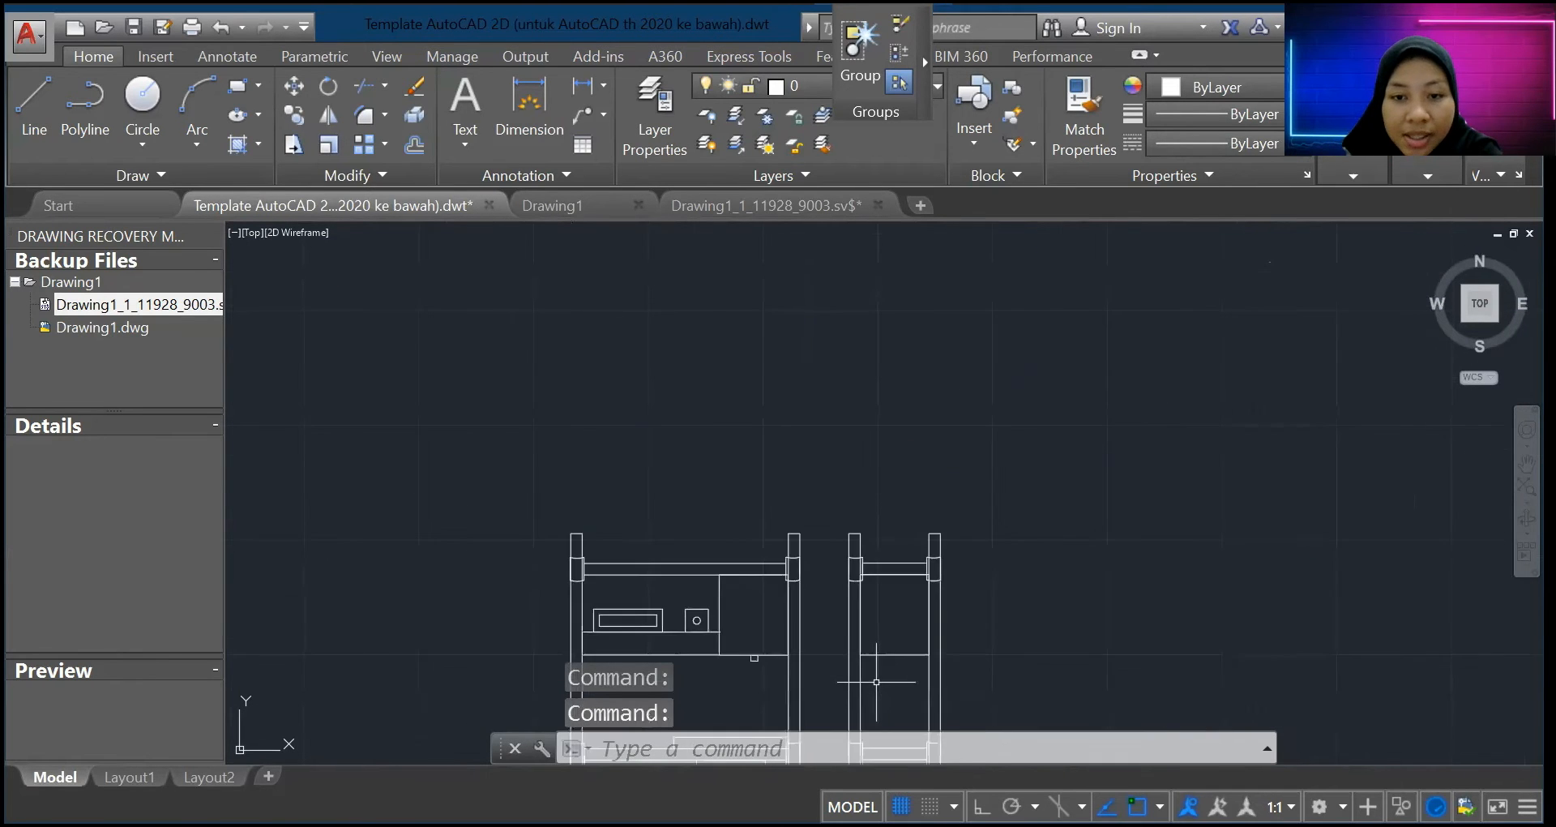
# Step: Copy the small square under the rack's cabinet to the matching place beneath the side frame's cabinet
pyautogui.scroll(2, 876, 682)
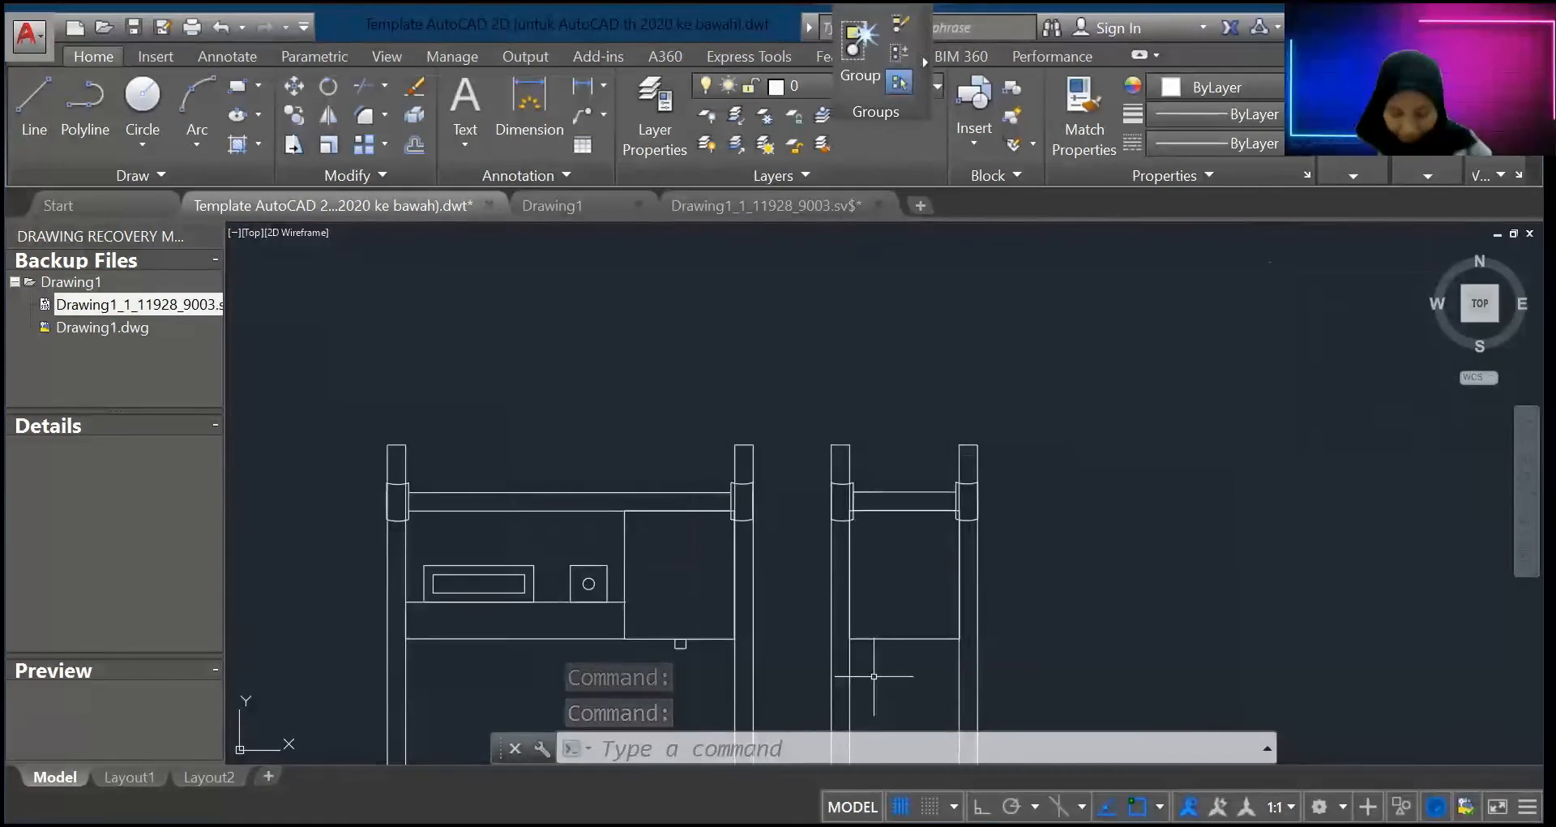
pyautogui.scroll(2, 675, 688)
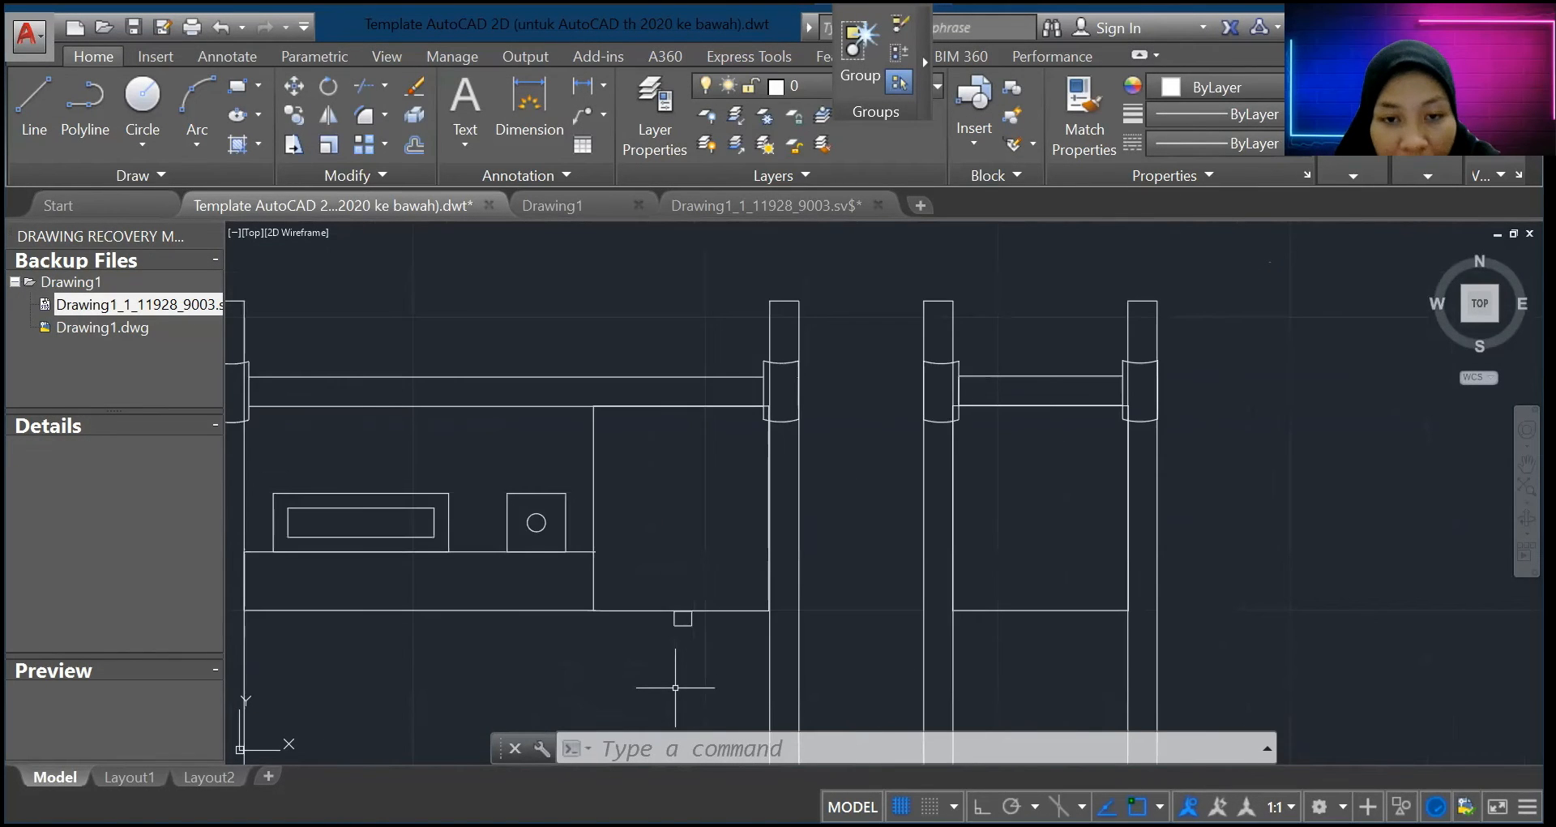
pyautogui.click(683, 620)
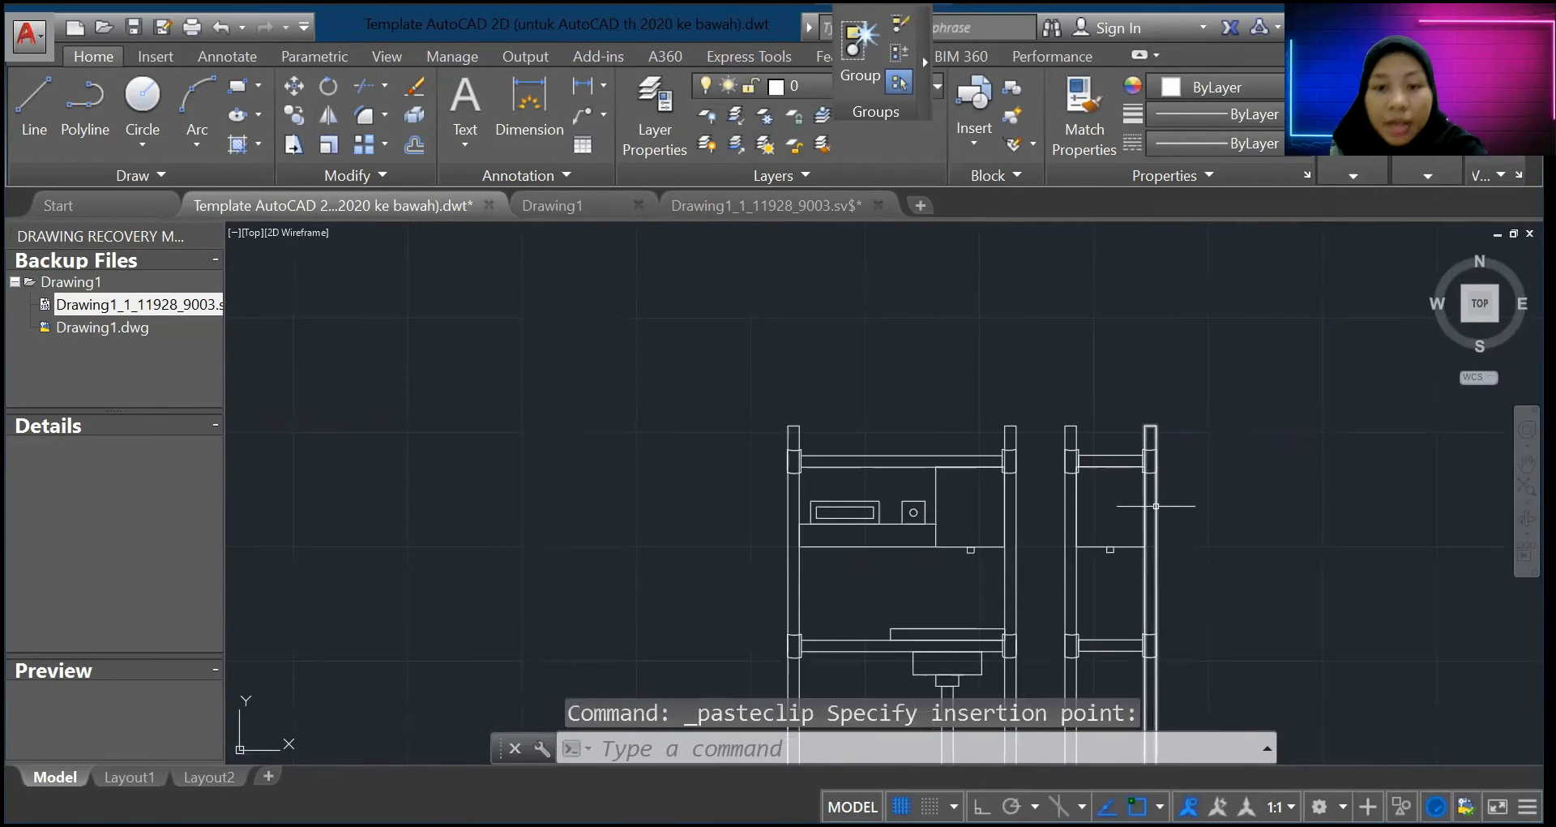
pyautogui.scroll(1, 1170, 657)
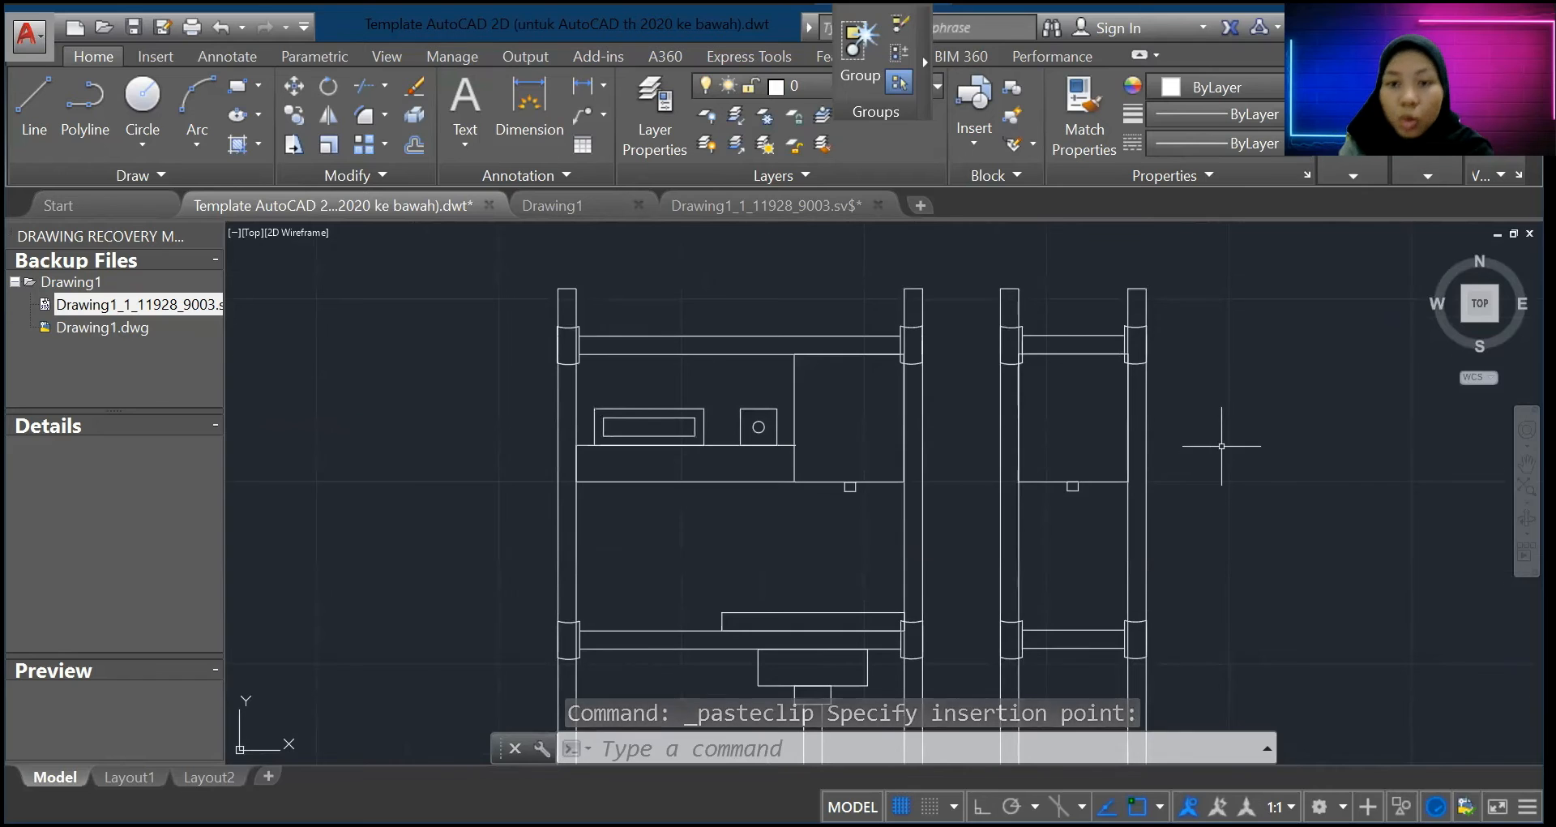
# Step: Draw a 30 by 5 rectangle near the side frame's middle crossbar
pyautogui.scroll(-5, 1216, 444)
pyautogui.scroll(4, 1233, 597)
pyautogui.scroll(4, 1134, 283)
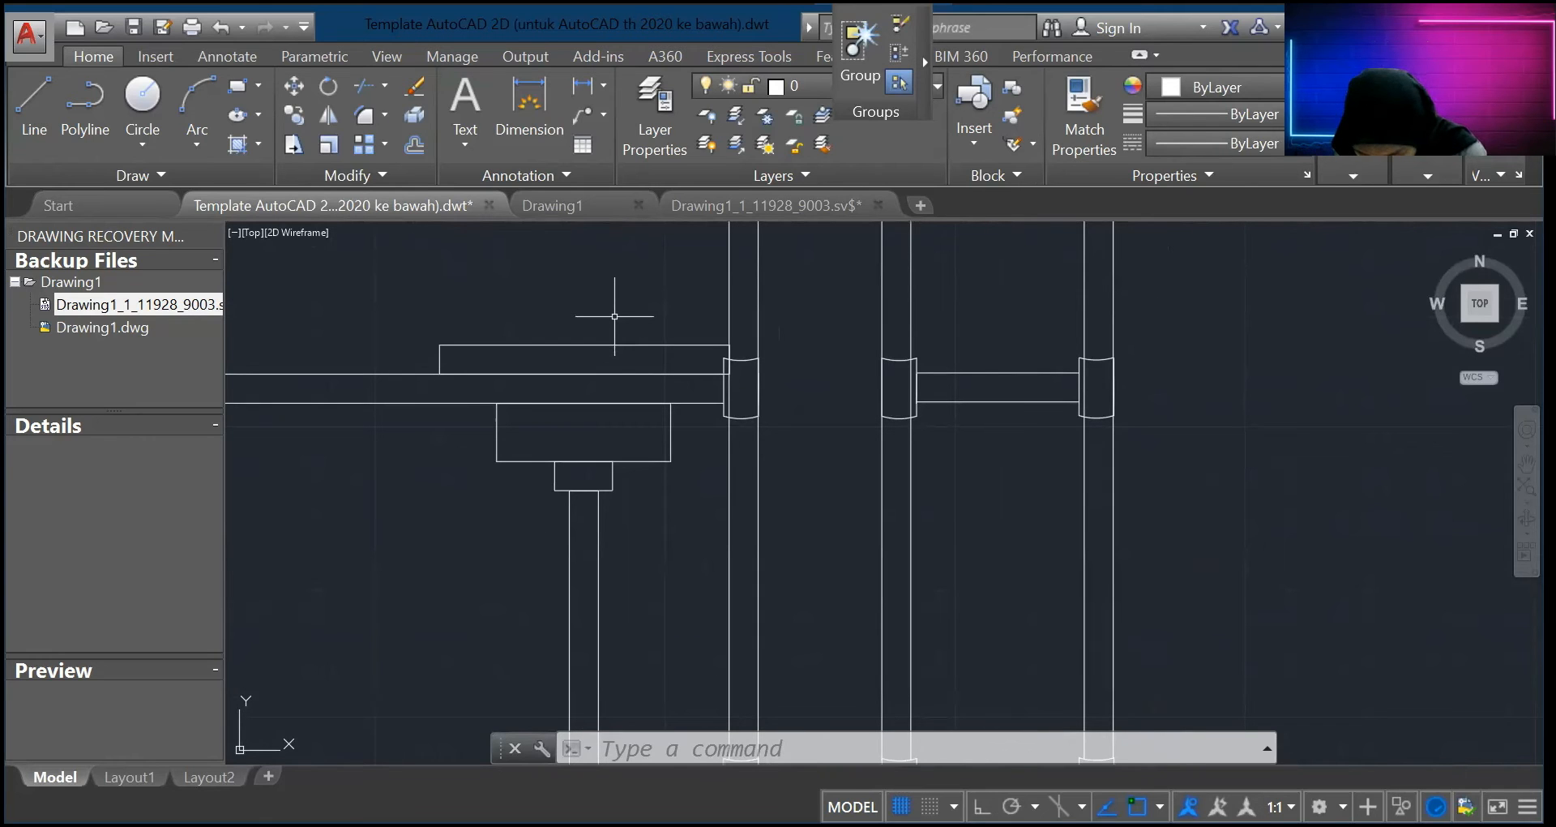
pyautogui.click(614, 316)
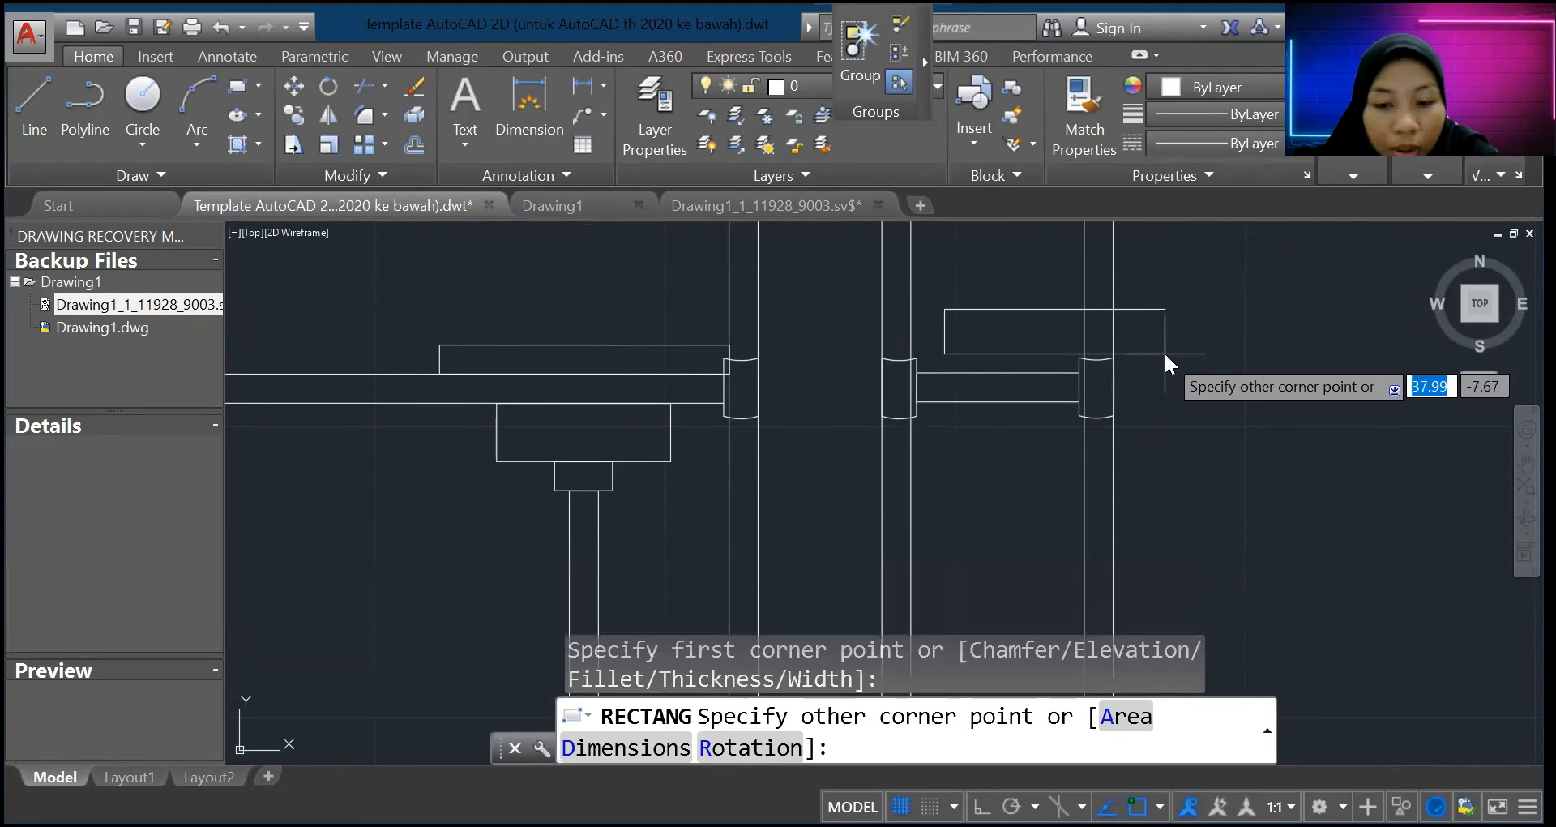
pyautogui.write('30')
pyautogui.press('Tab')
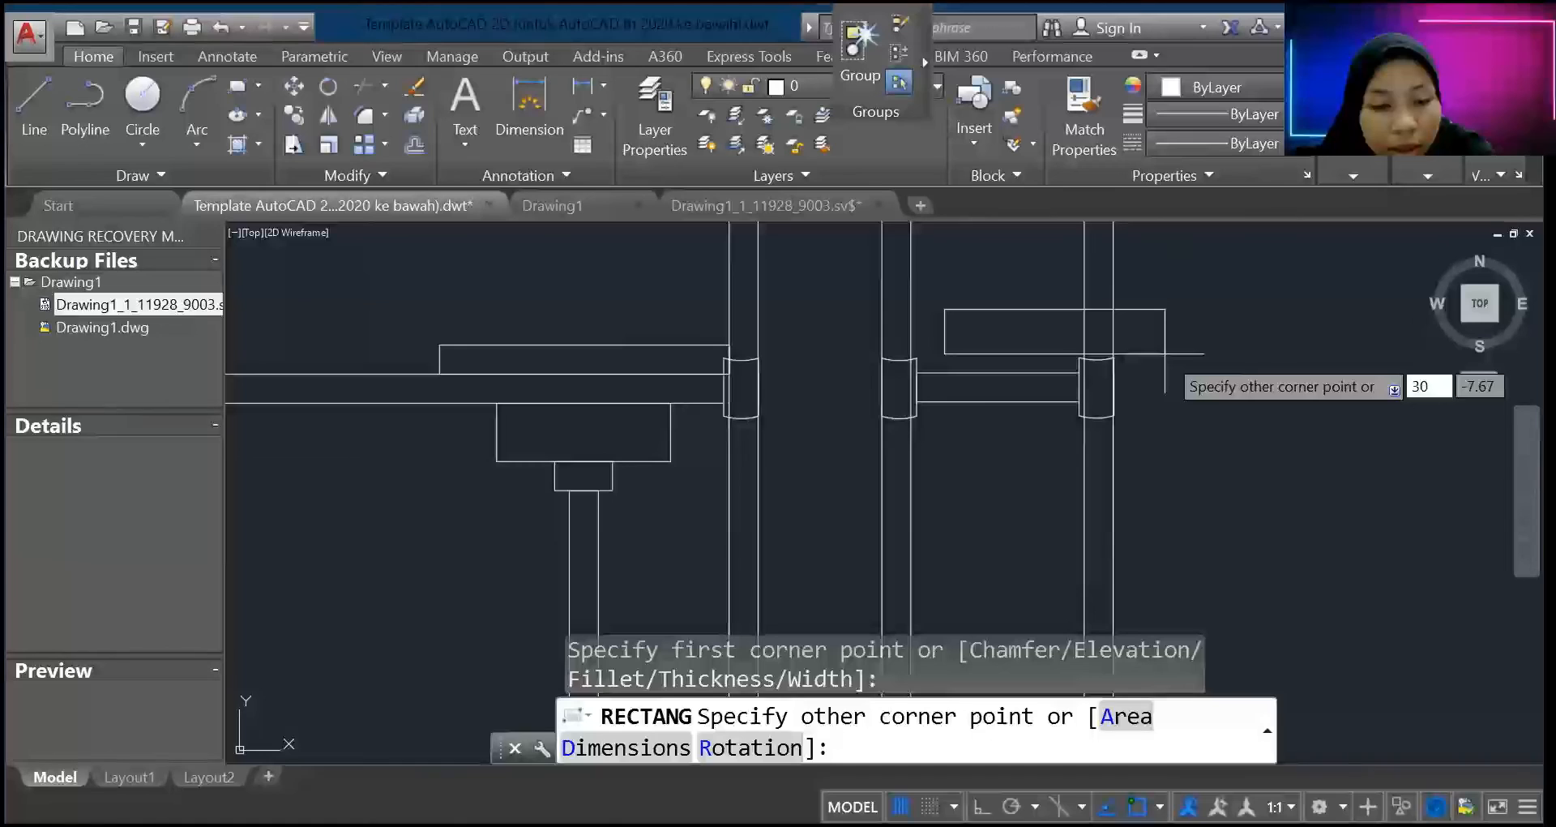
pyautogui.write('5')
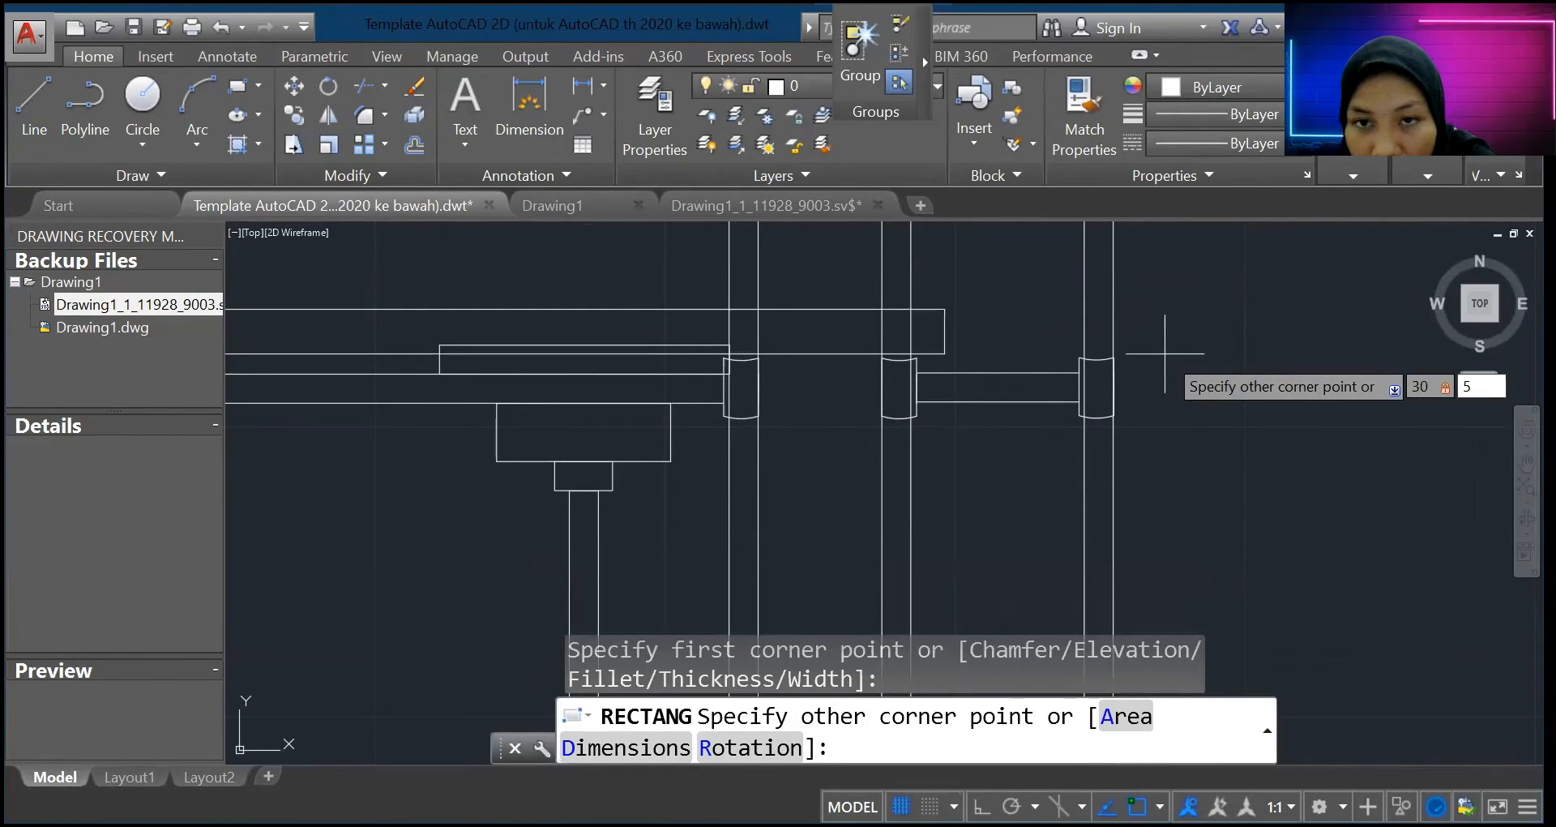
pyautogui.press('Return')
# Step: Move the 30 by 5 rectangle between the side frame's posts so it rests on top of the middle crossbar
pyautogui.scroll(5, 745, 473)
pyautogui.scroll(6, 746, 473)
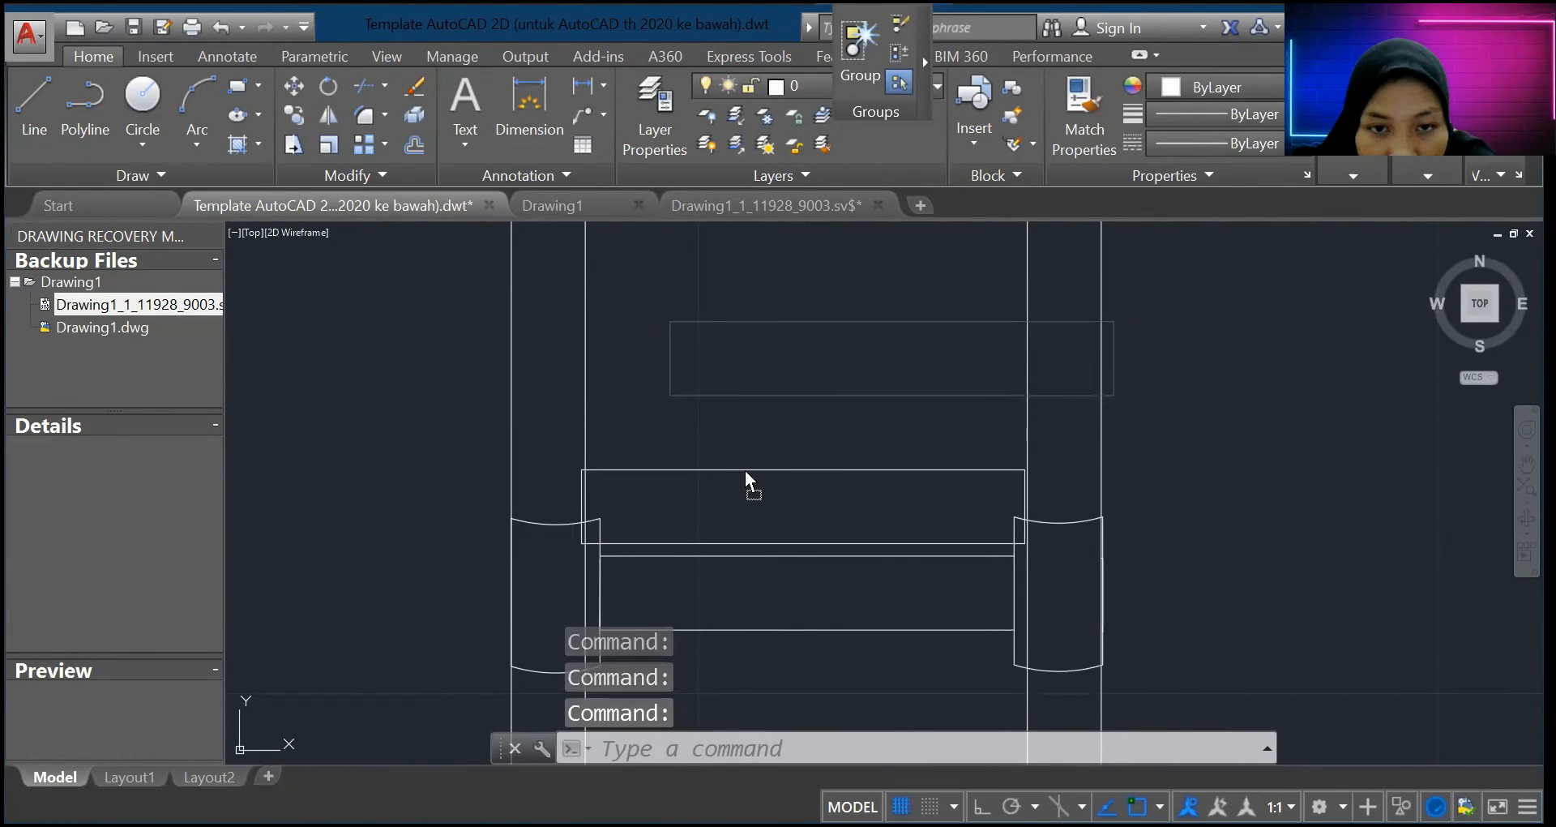
pyautogui.scroll(-4, 797, 458)
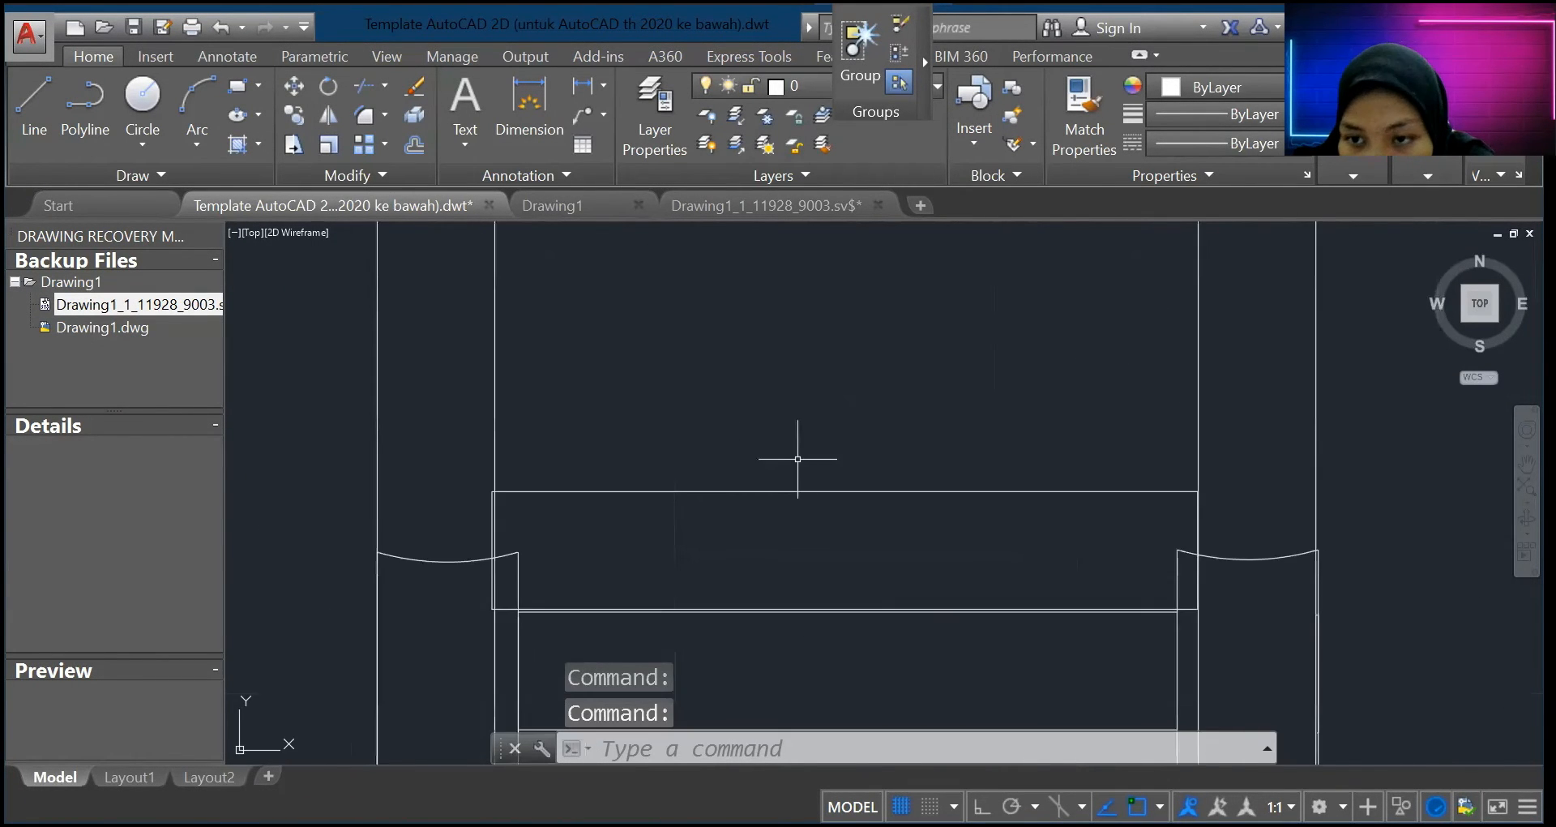
pyautogui.scroll(2, 455, 459)
pyautogui.scroll(-2, 856, 465)
pyautogui.scroll(5, 1156, 434)
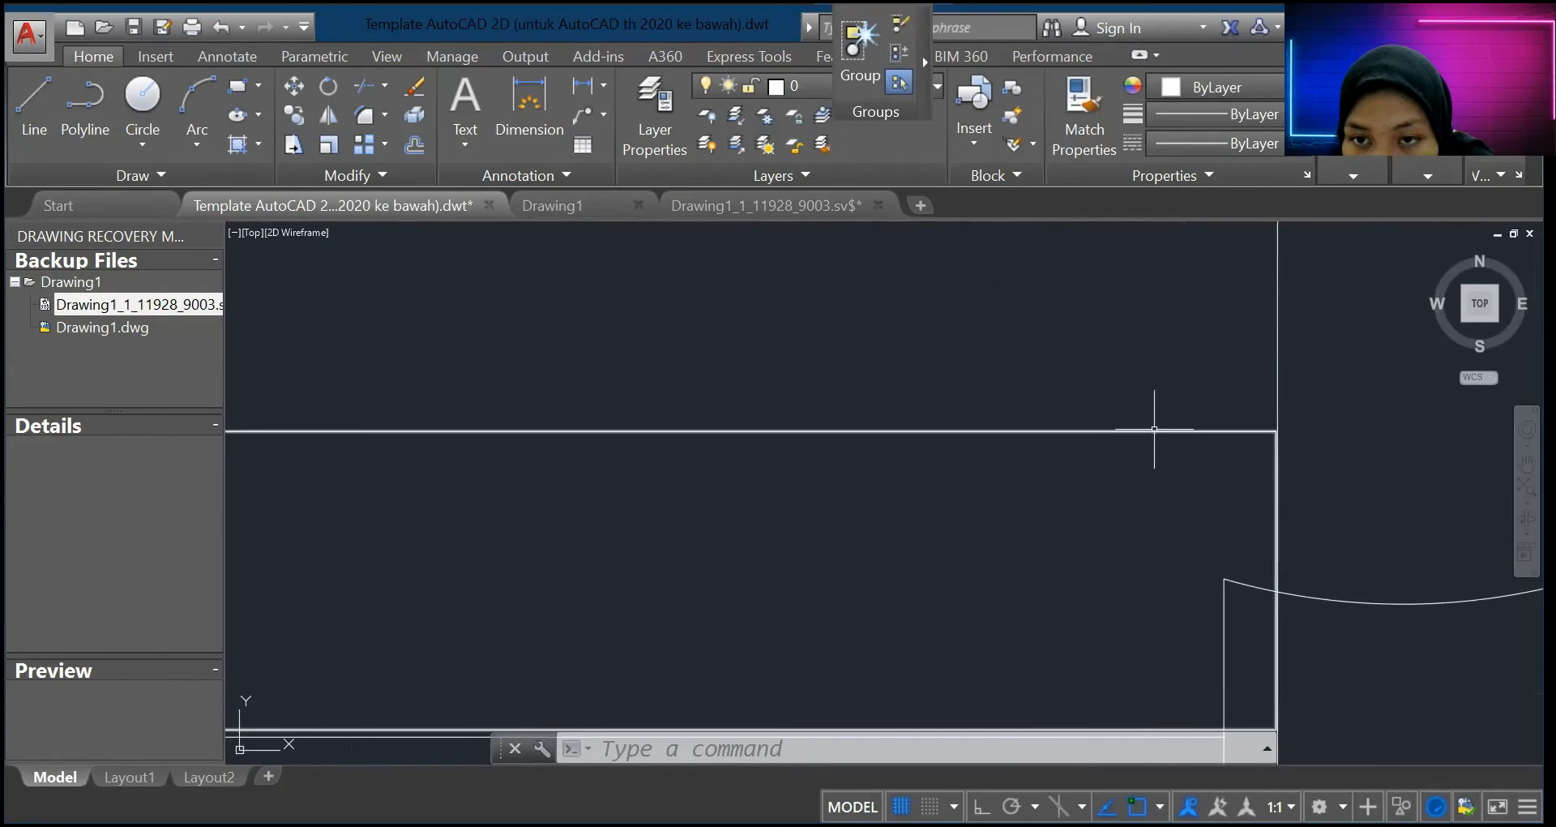
pyautogui.scroll(-3, 1471, 442)
pyautogui.scroll(-5, 1472, 441)
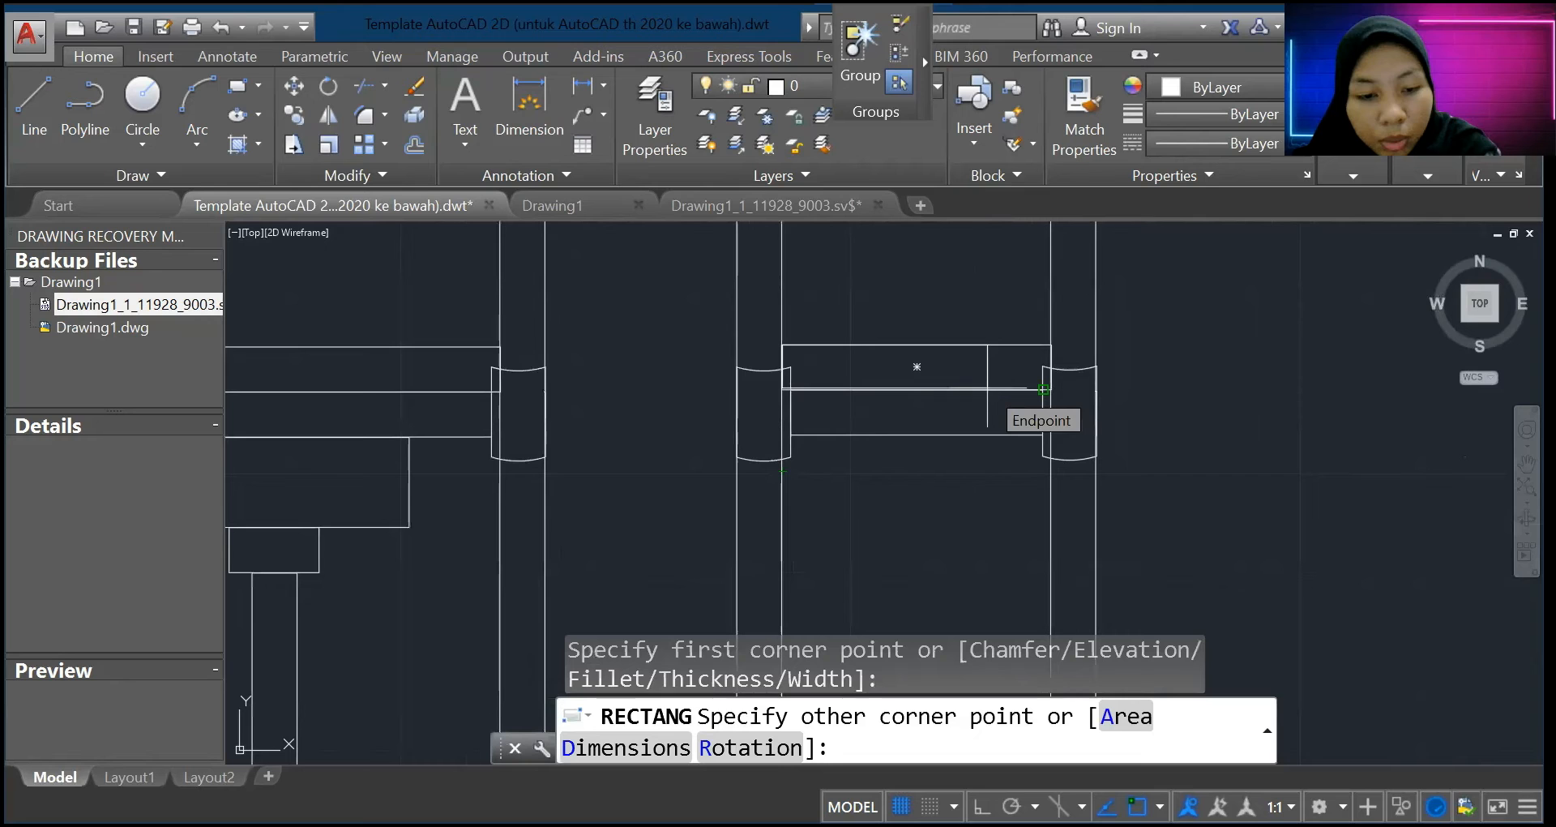
# Step: Try a 25 by 5 rectangle at the side frame's middle crossbar and undo it
pyautogui.write('25')
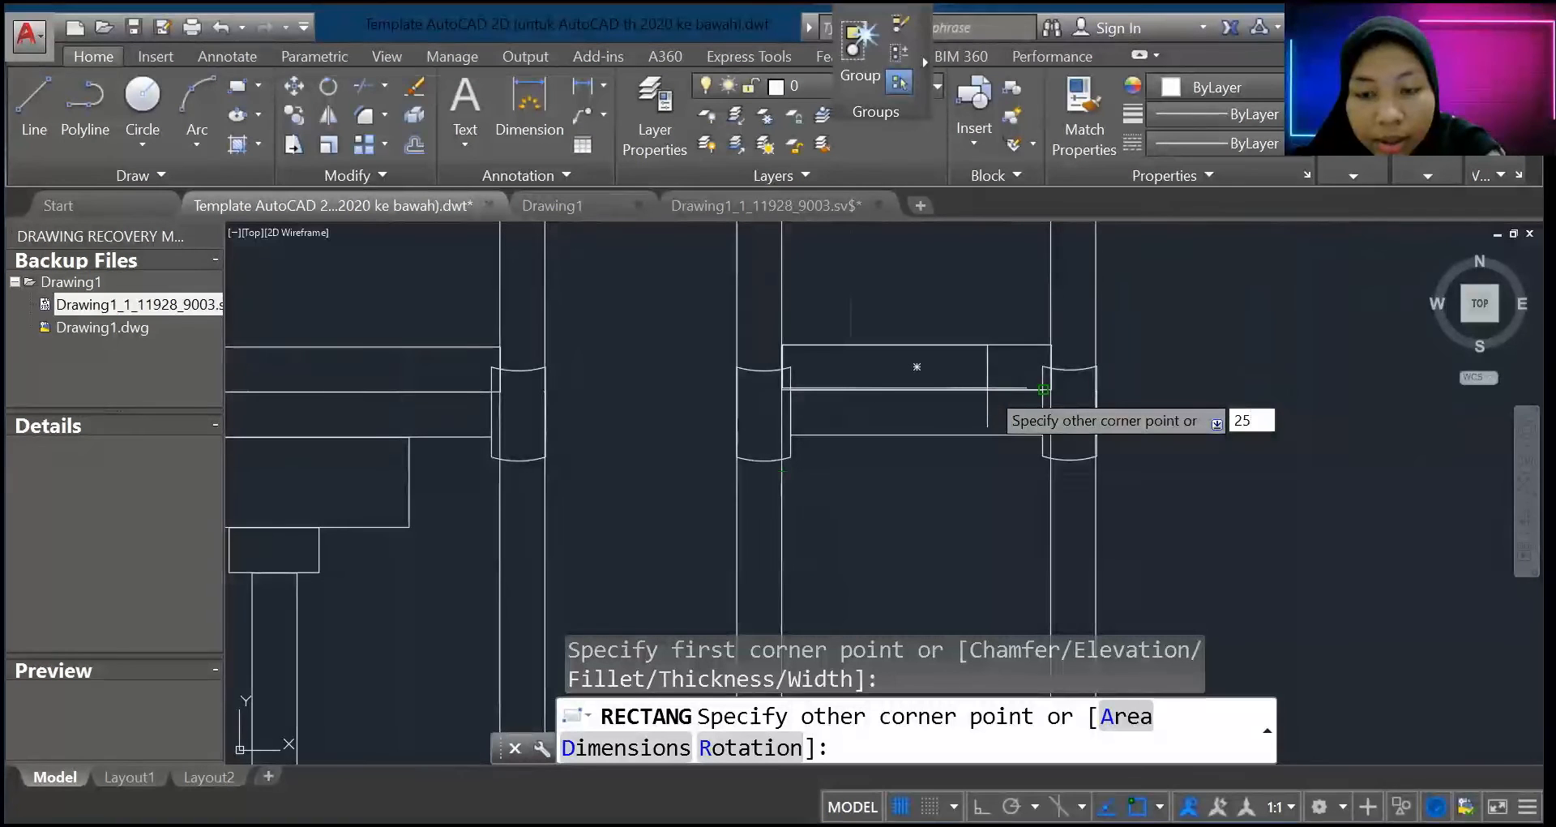
pyautogui.press('Tab')
pyautogui.write('5')
pyautogui.hotkey('ctrl', 'z')
pyautogui.hotkey('ctrl', 'z')
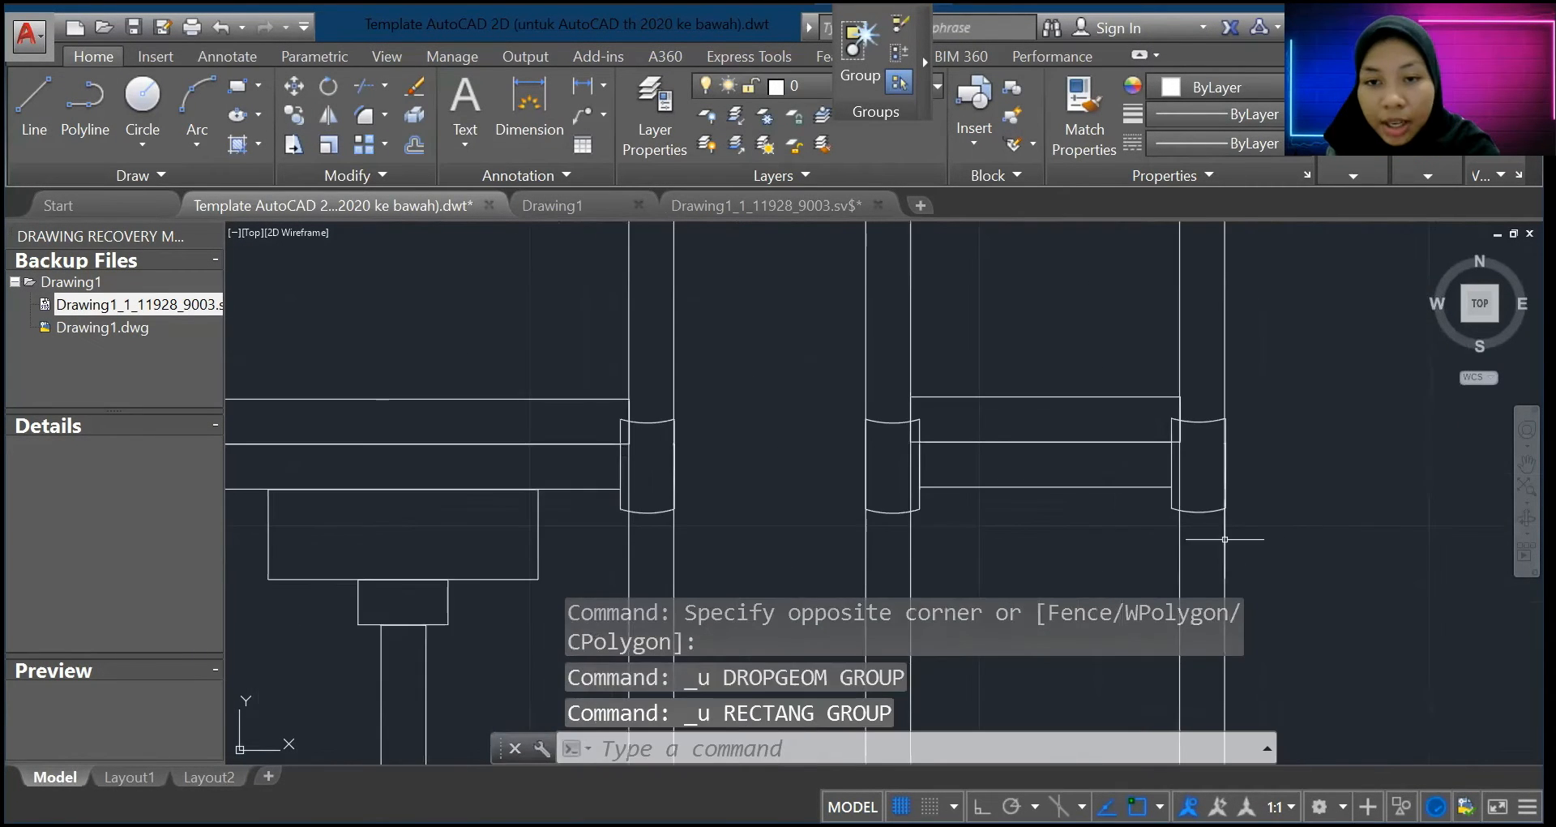
# Step: Draw a 25 by 10 rectangle and place it centred between the posts, directly beneath the side frame's middle crossbar
pyautogui.scroll(-1, 1142, 606)
pyautogui.scroll(4, 1160, 594)
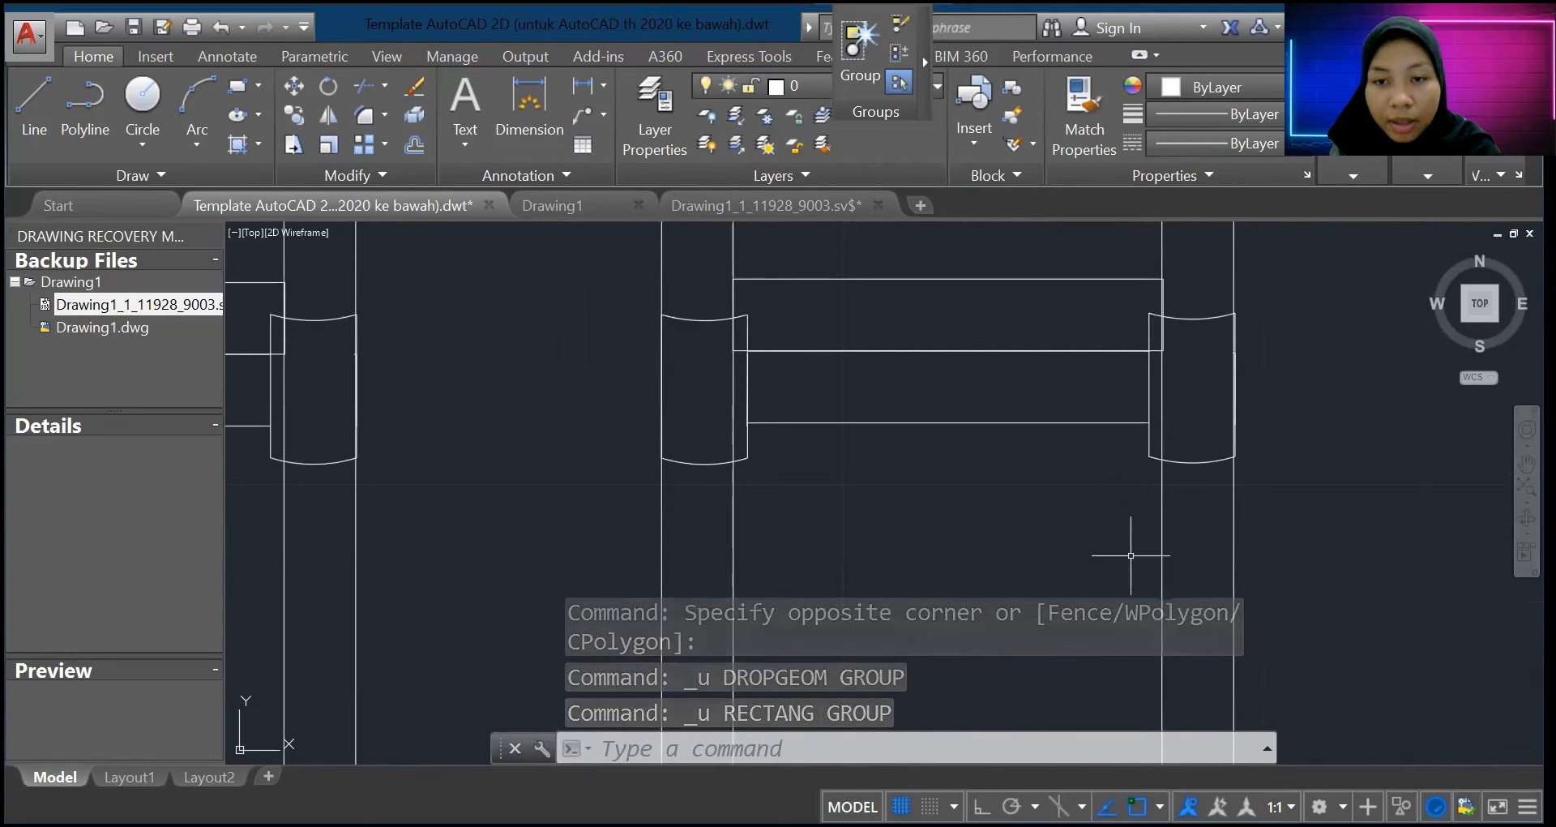
pyautogui.click(241, 84)
pyautogui.click(733, 279)
pyautogui.write('@25,5')
pyautogui.press('Return')
pyautogui.scroll(-2, 865, 454)
pyautogui.scroll(2, 860, 452)
pyautogui.press('Return')
pyautogui.click(757, 457)
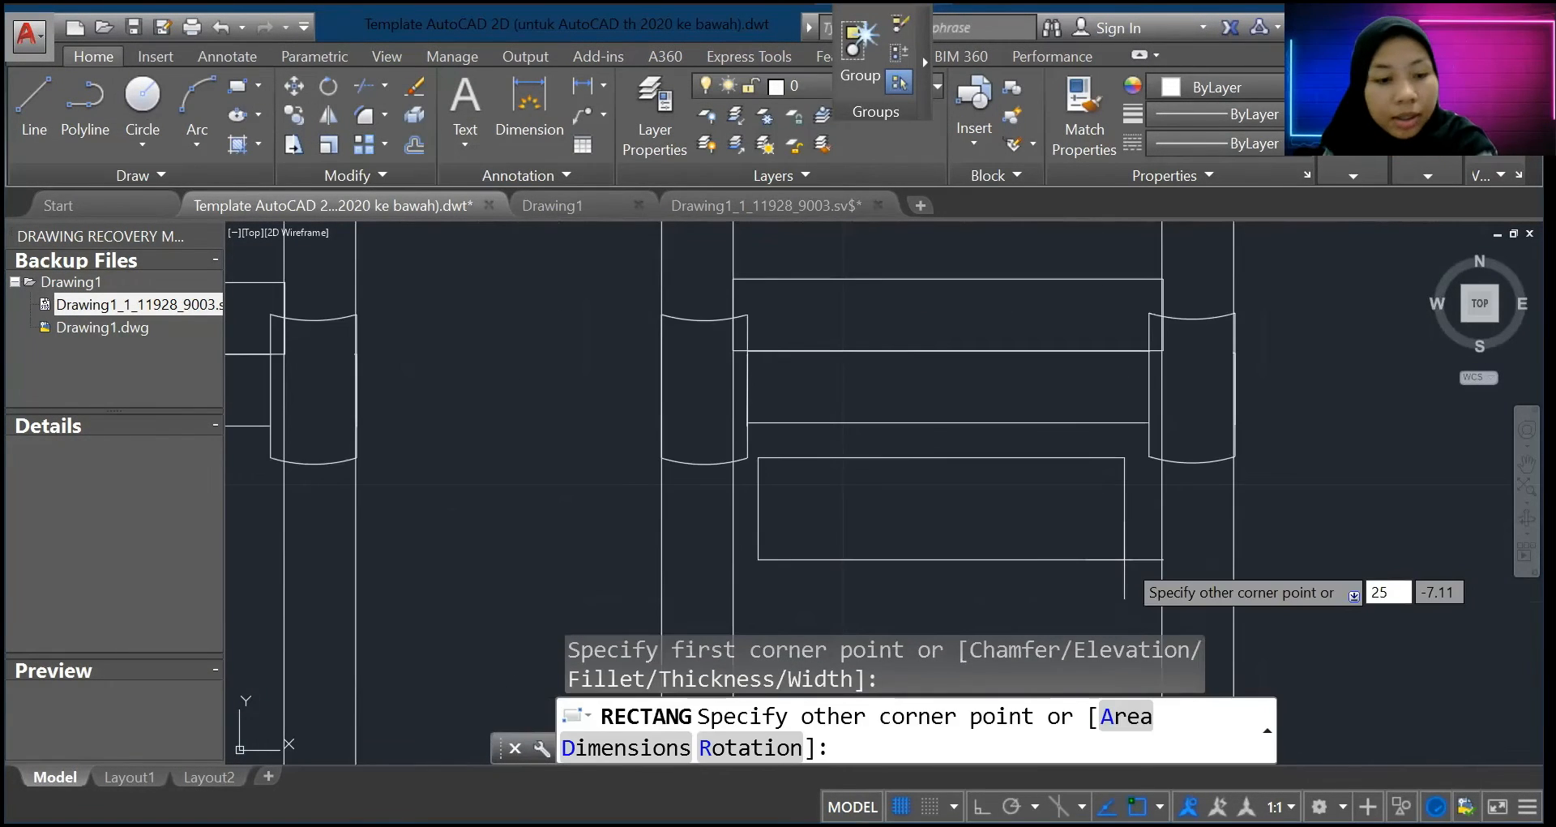
pyautogui.write('25,10')
pyautogui.press('Return')
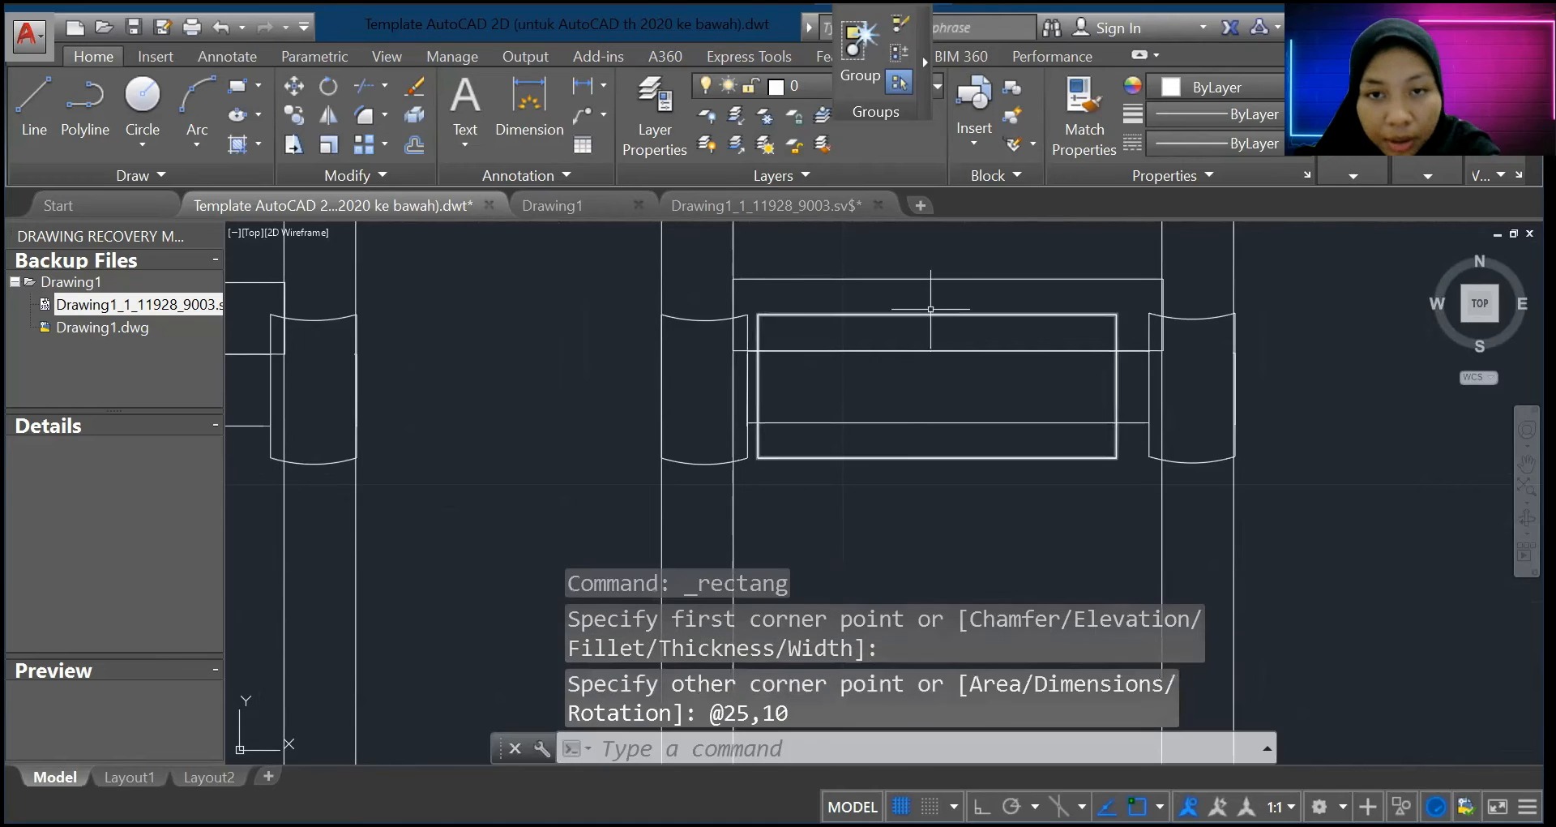
pyautogui.scroll(2, 1111, 410)
pyautogui.scroll(-4, 1195, 450)
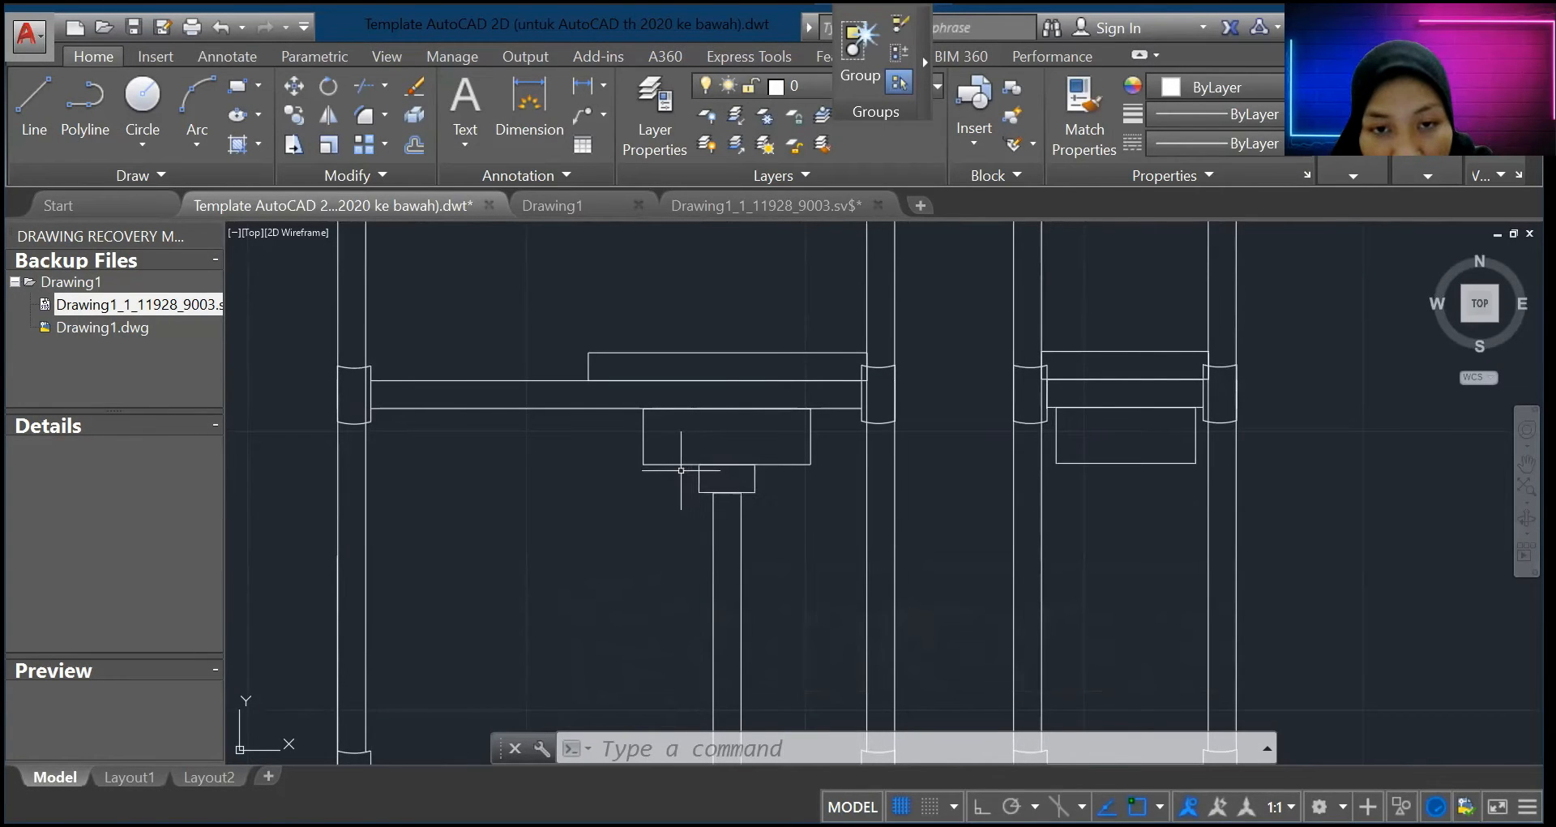
# Step: Copy the rack's vertical column and the small block above it into the side frame, centred beneath the 25 by 10 rectangle
pyautogui.click(740, 495)
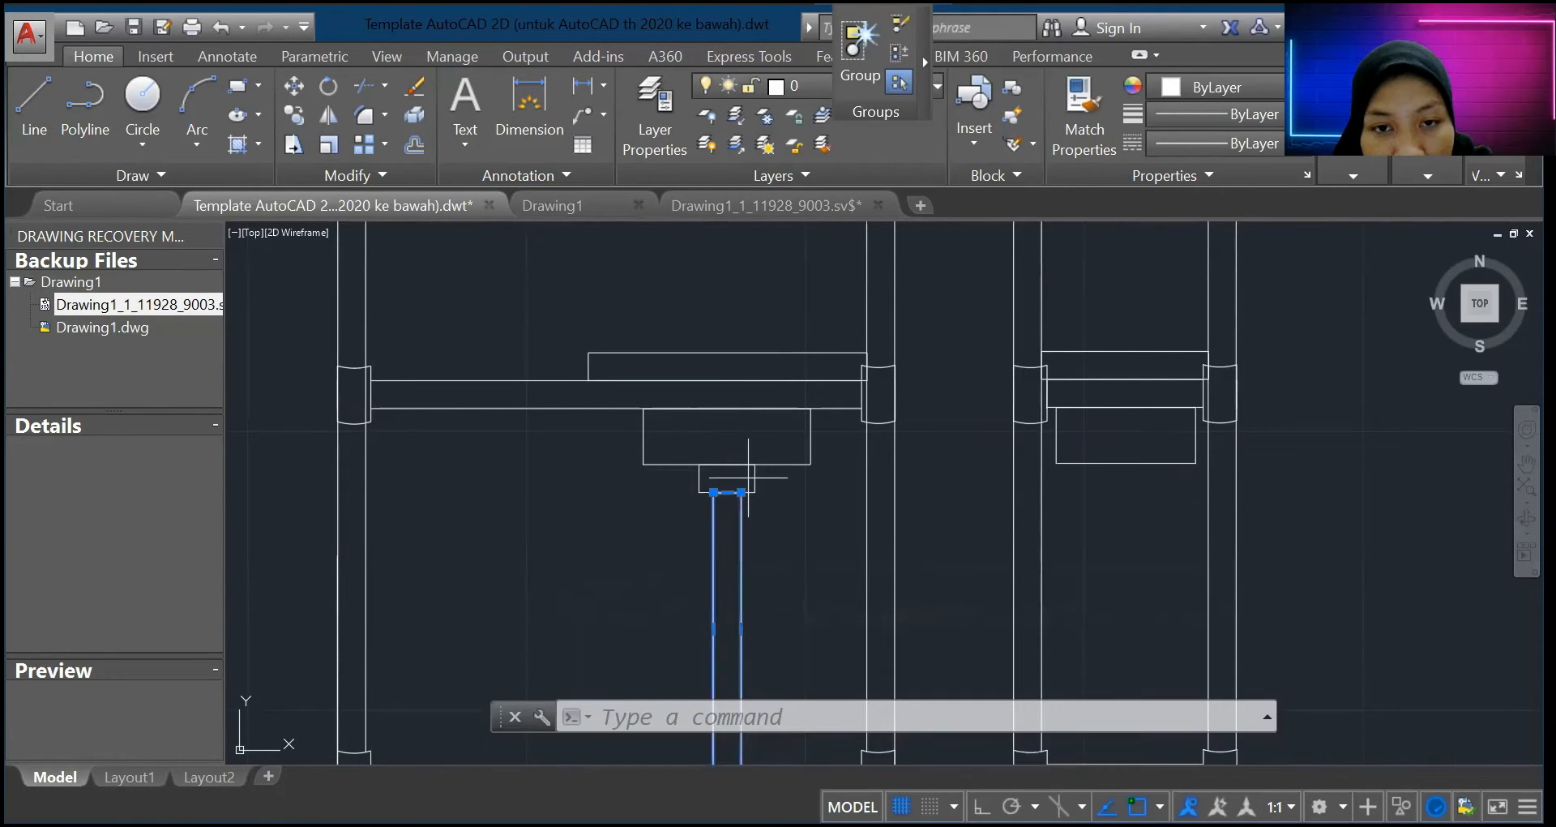
pyautogui.scroll(-6, 763, 541)
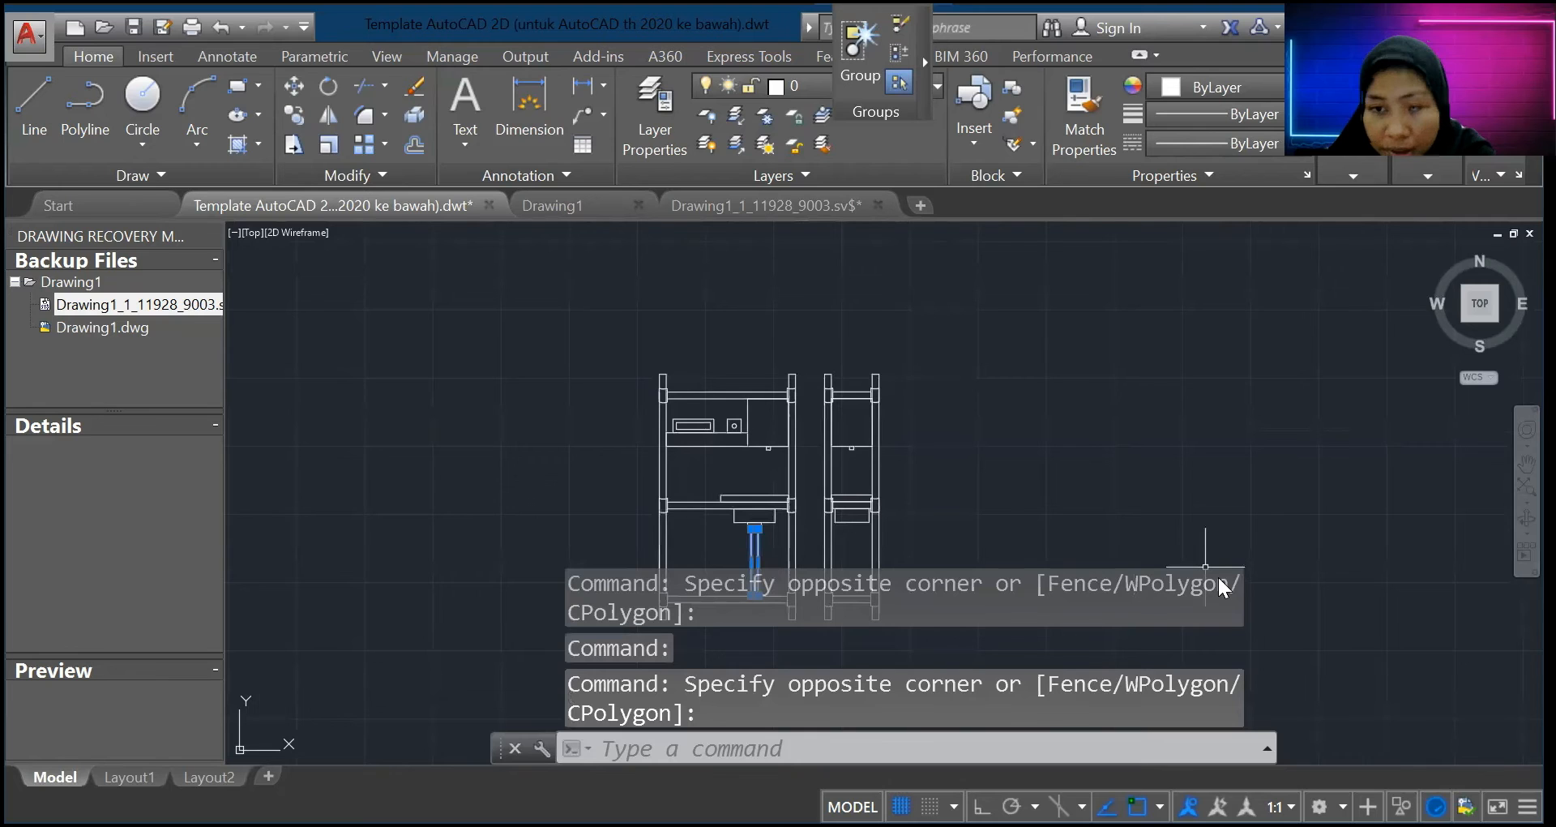
pyautogui.scroll(-6, 830, 567)
pyautogui.scroll(8, 834, 631)
pyautogui.scroll(-4, 727, 332)
pyautogui.scroll(8, 722, 340)
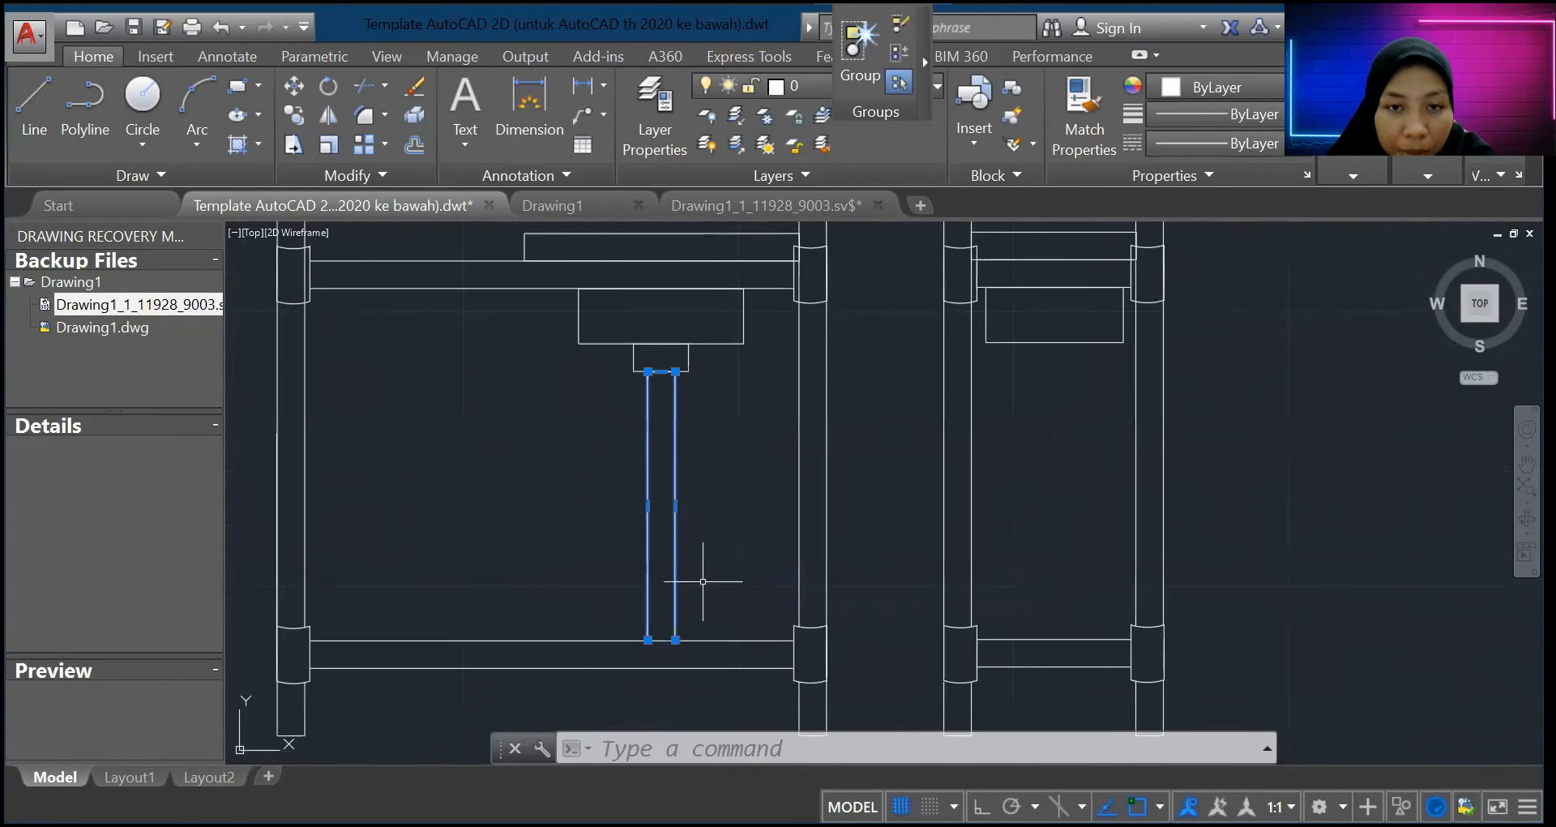
pyautogui.click(708, 598)
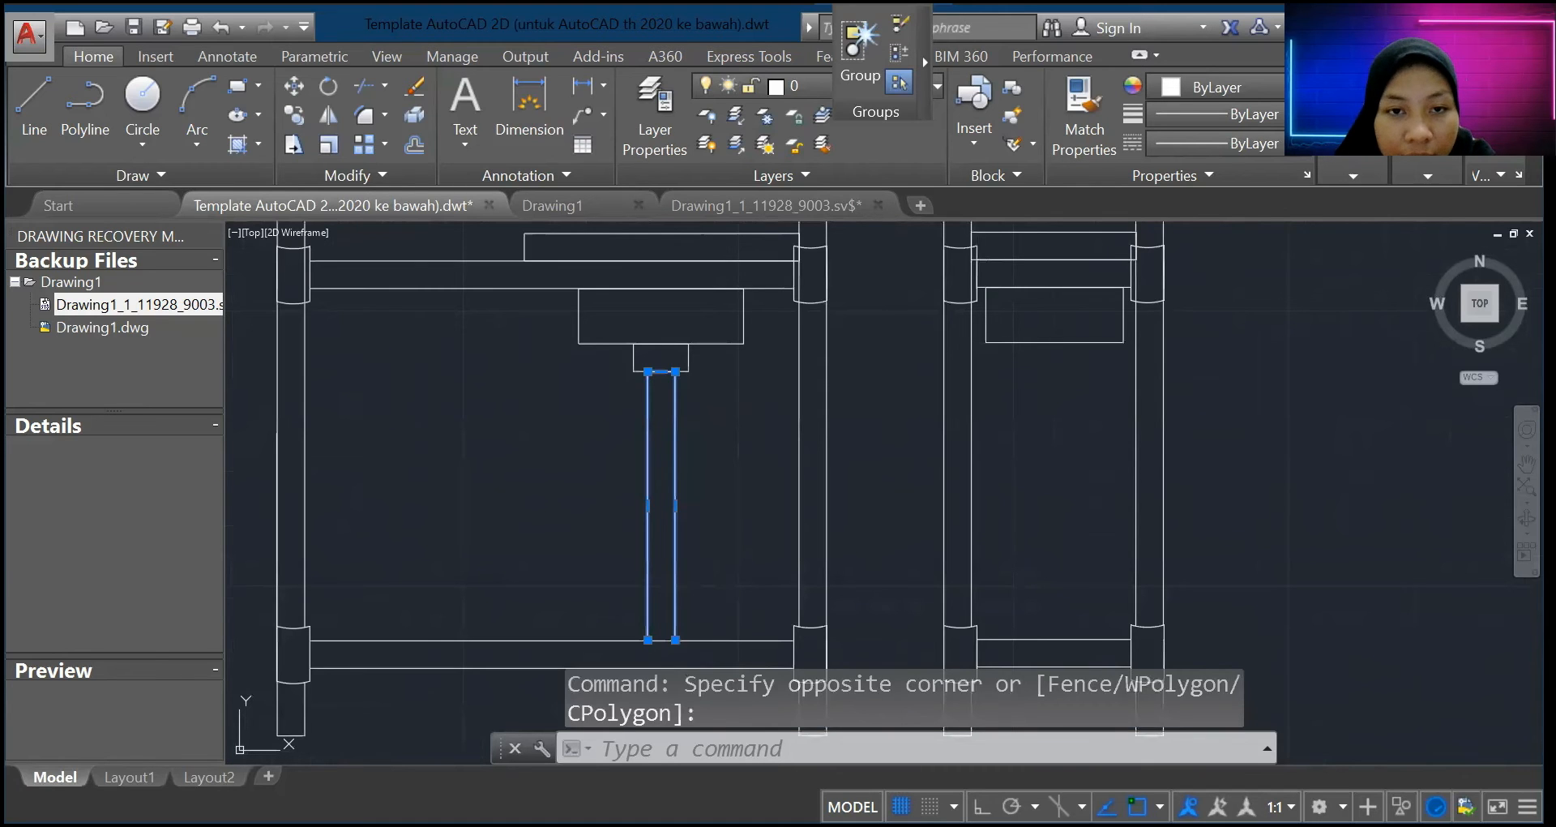
pyautogui.moveTo(623, 355); pyautogui.dragTo(618, 262, button='middle')
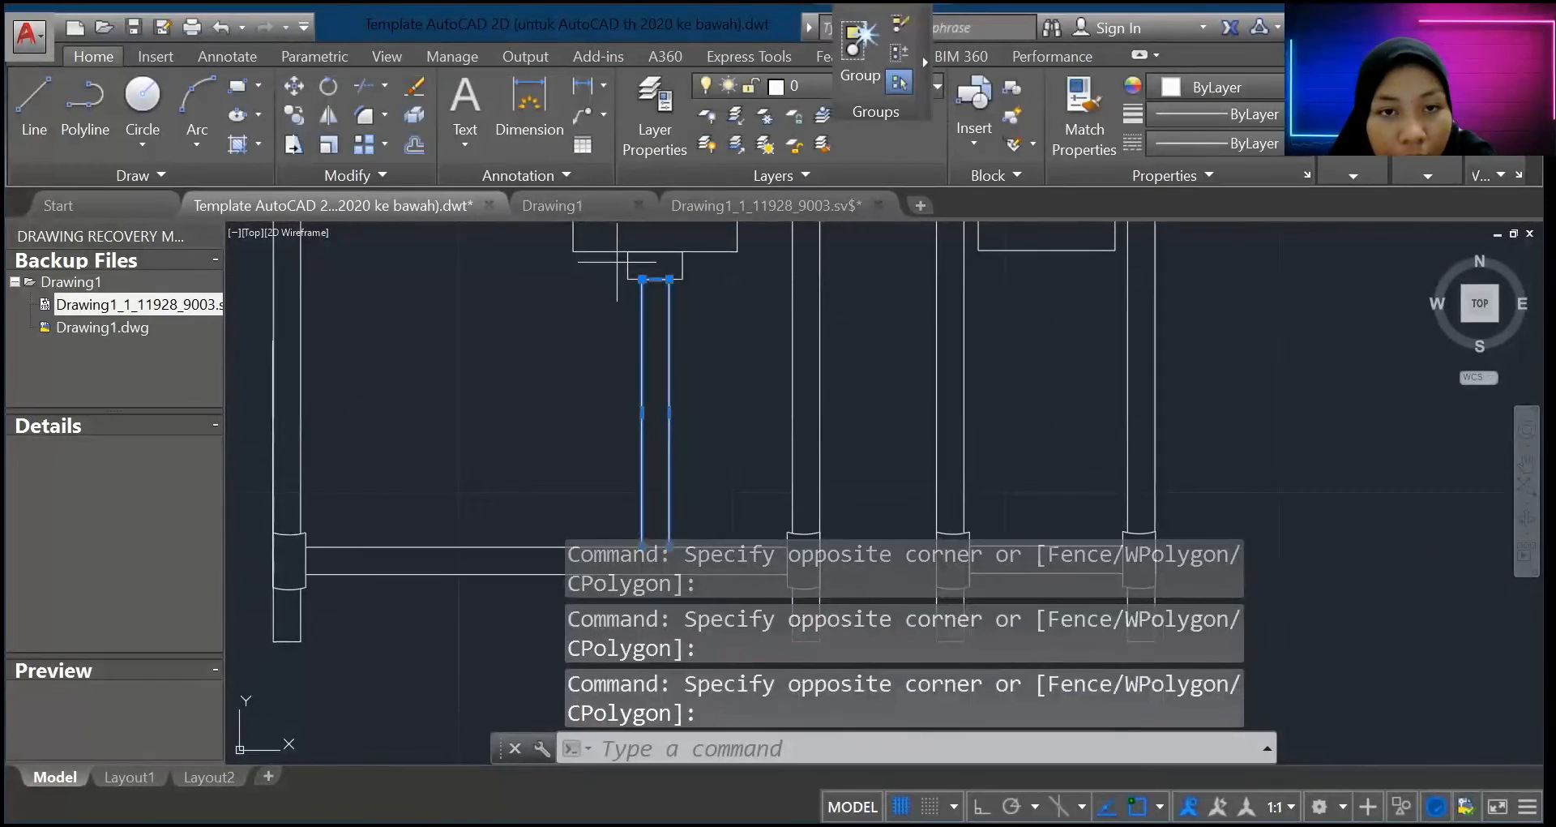
pyautogui.press('Escape')
pyautogui.press('Escape')
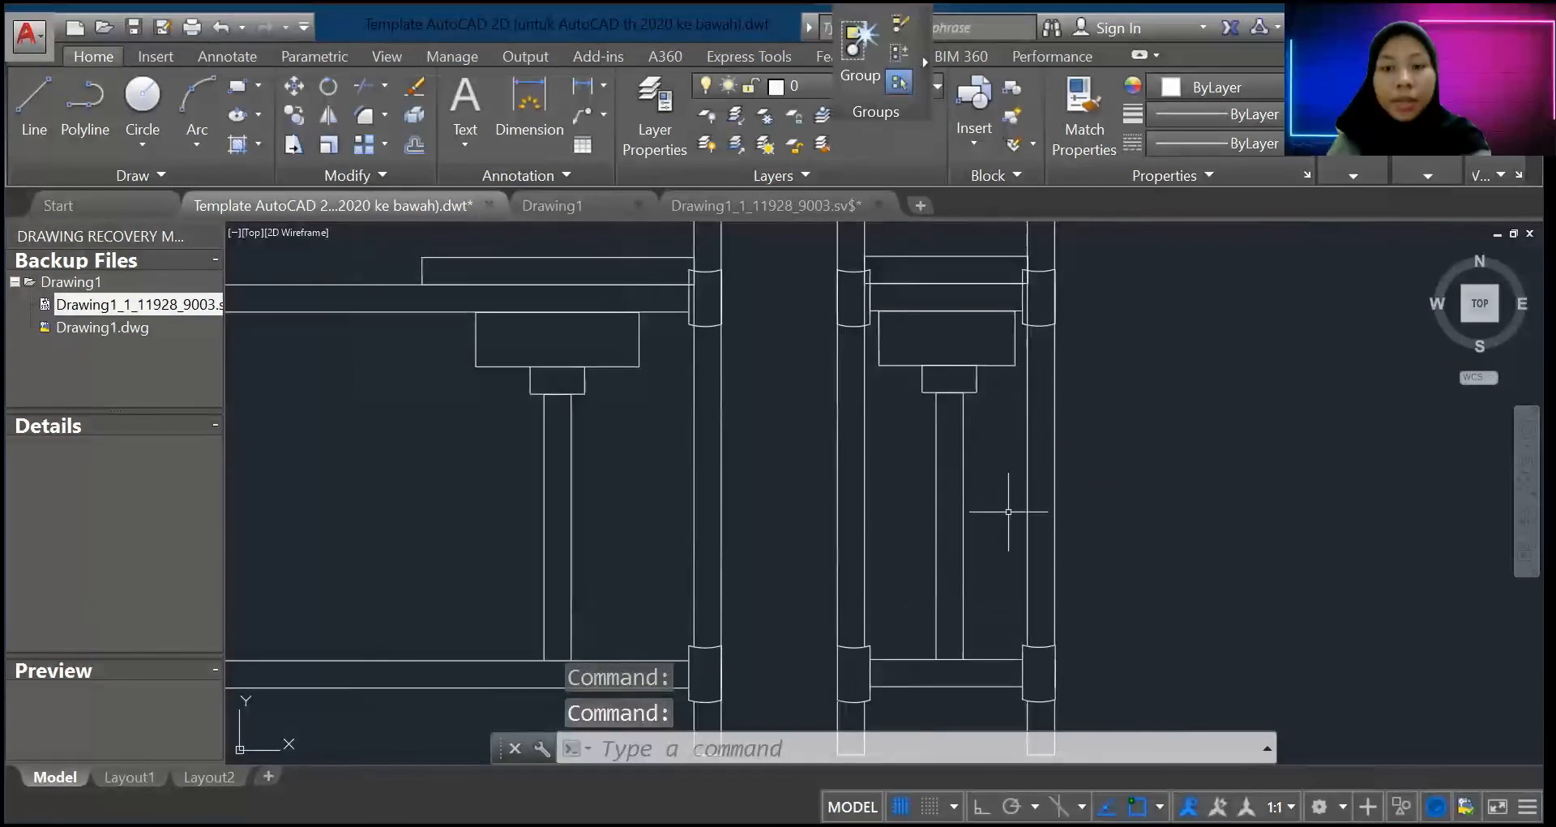
# Step: Copy the completed side frame with all its contents and paste it on the rack's left side, level with the rack's feet
pyautogui.scroll(-1, 1008, 514)
pyautogui.scroll(-3, 1008, 514)
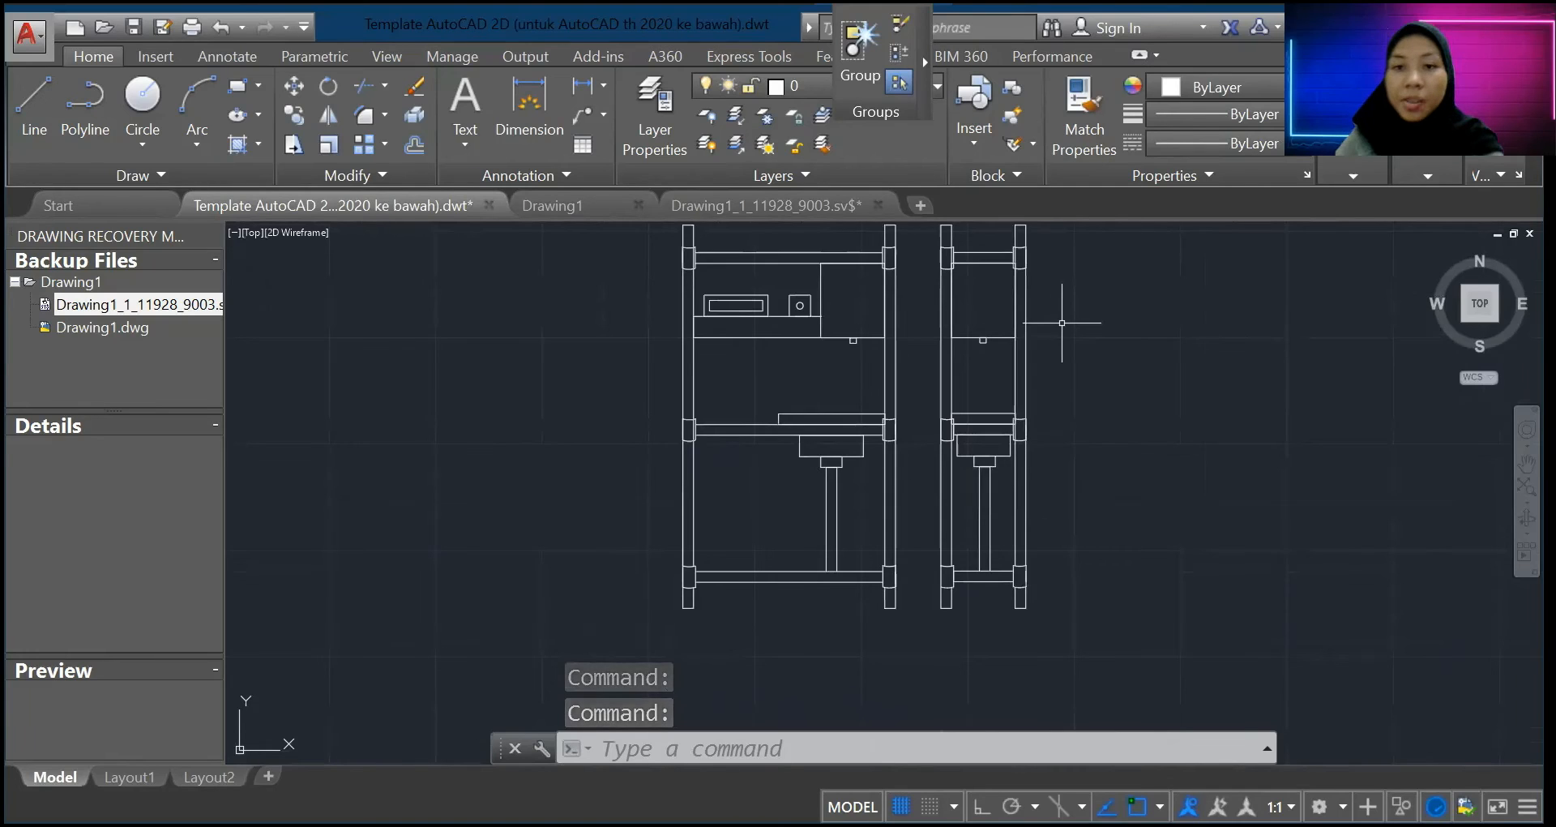
pyautogui.scroll(-2, 1062, 322)
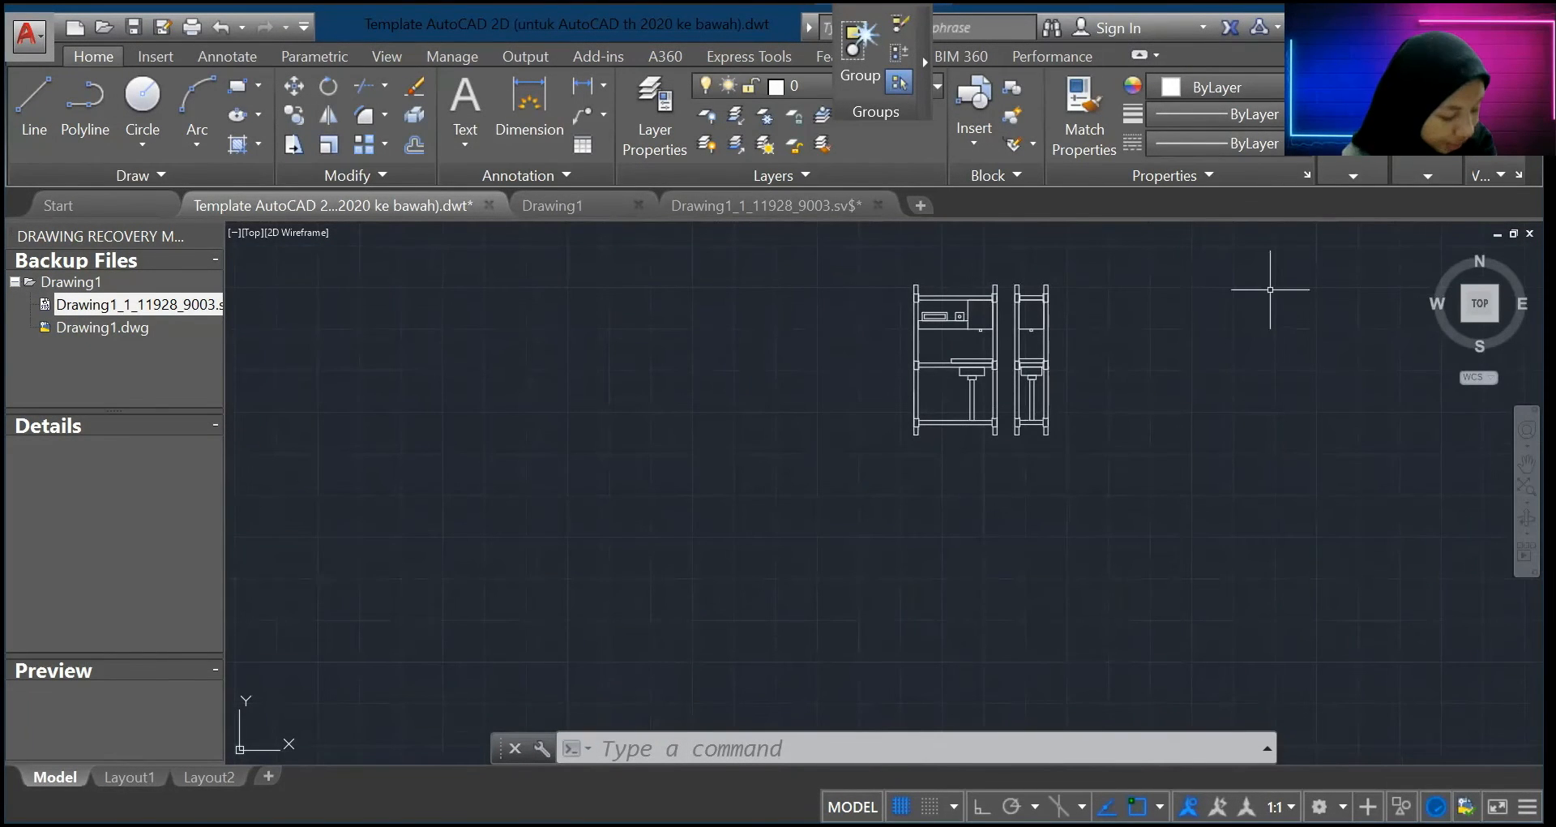
pyautogui.scroll(2, 1037, 247)
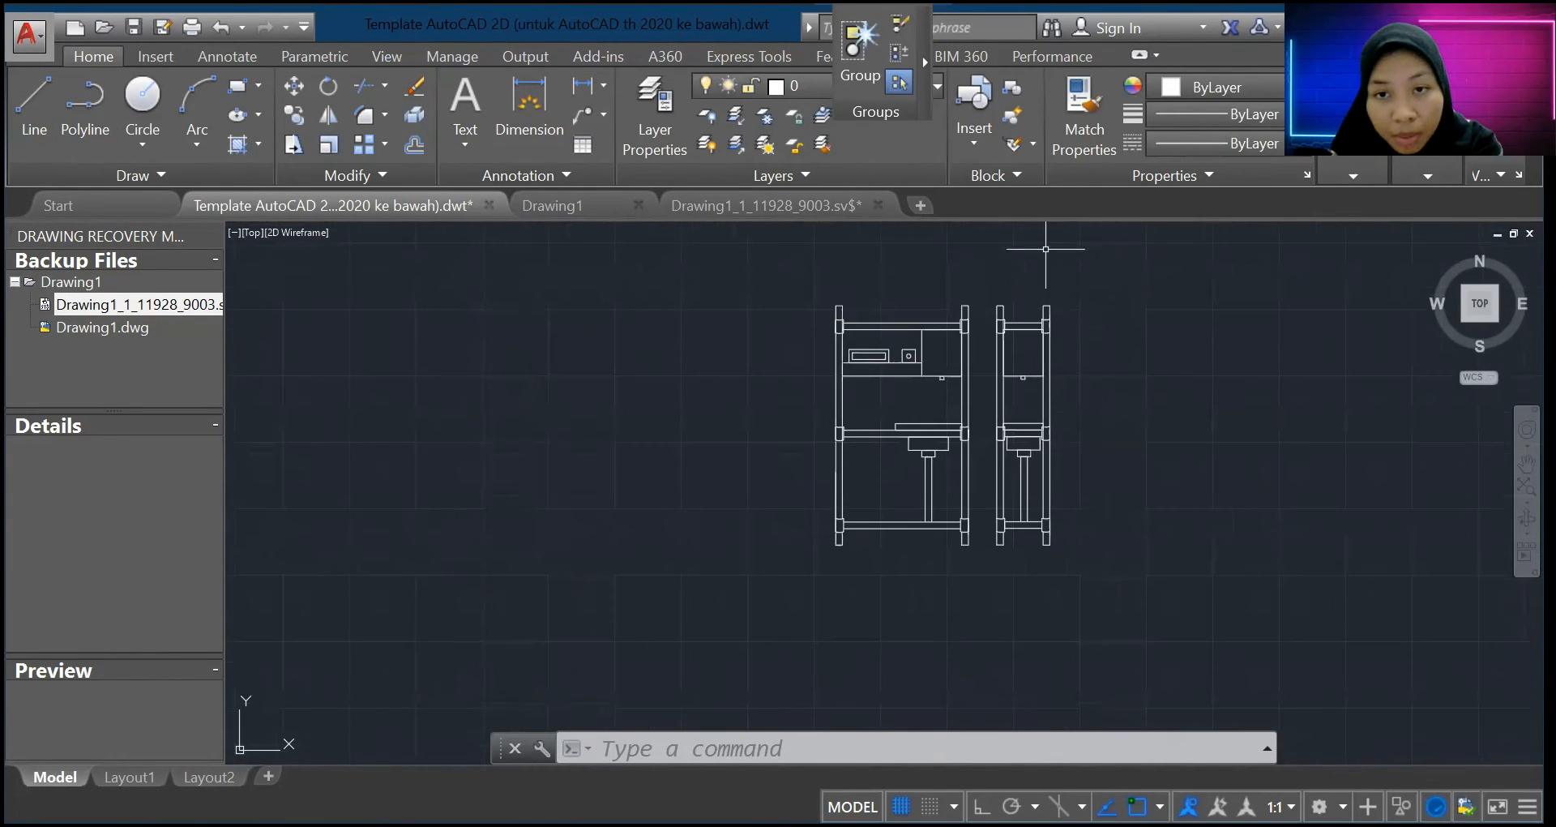
pyautogui.click(984, 290)
pyautogui.click(1077, 575)
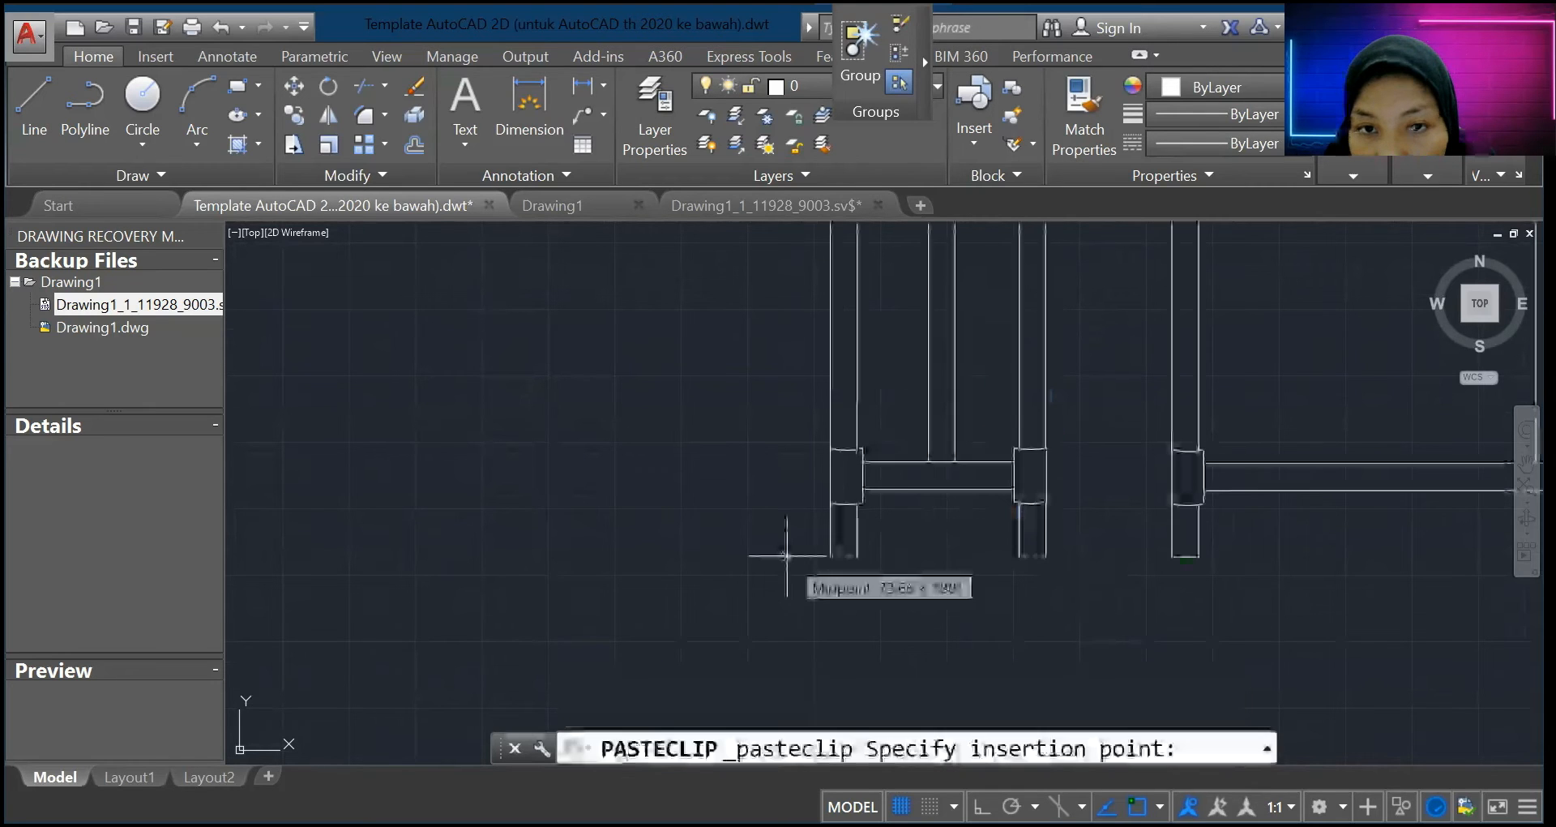
pyautogui.click(786, 556)
pyautogui.scroll(-6, 1065, 513)
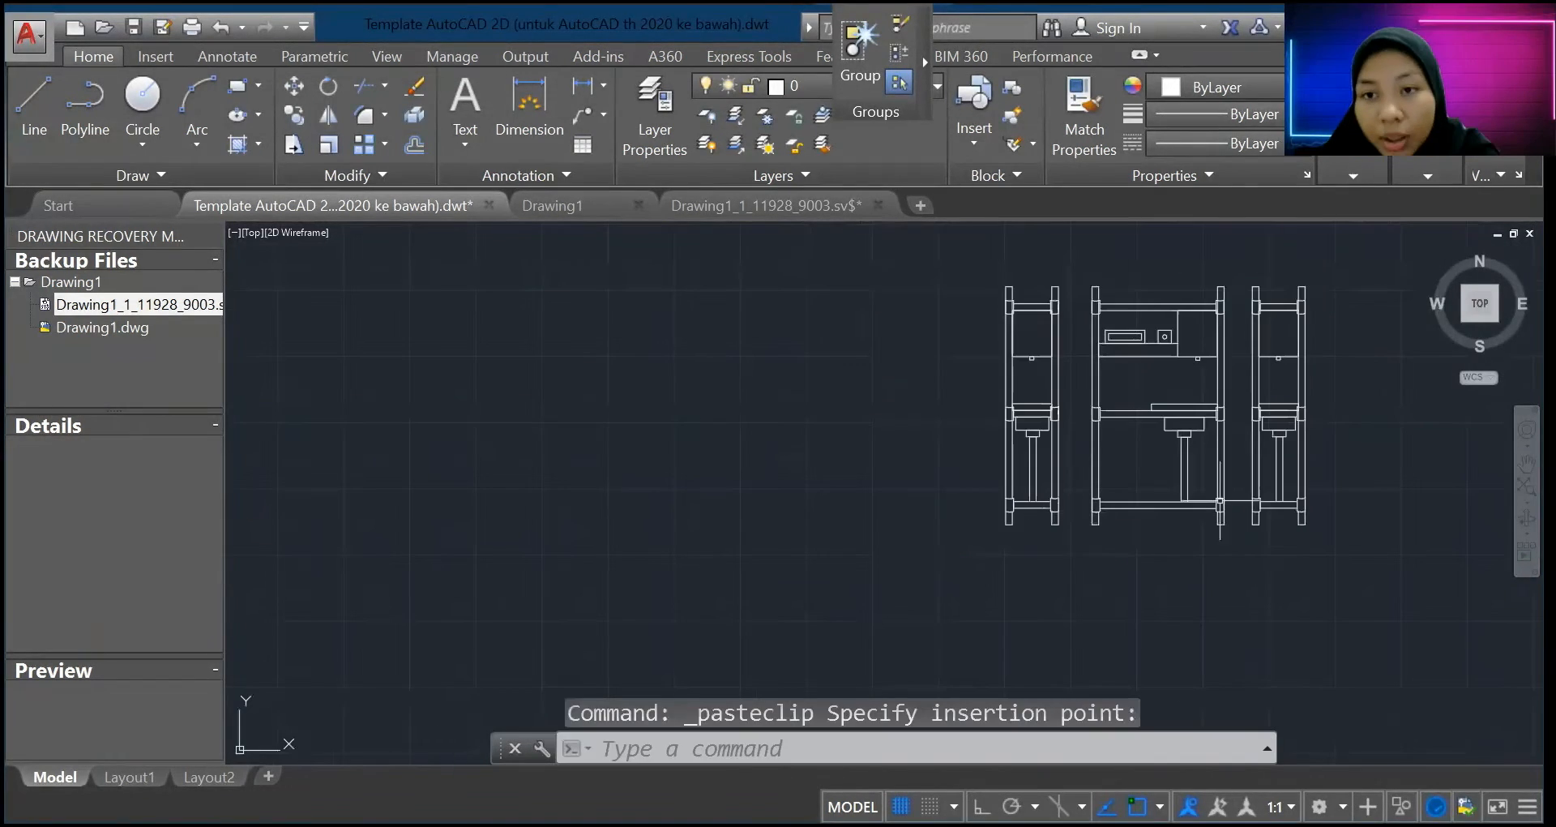
# Step: Erase the cabinet rectangle and the small block beneath it from the left side frame
pyautogui.scroll(2, 1318, 280)
pyautogui.scroll(3, 901, 624)
pyautogui.scroll(-3, 901, 624)
pyautogui.scroll(4, 869, 465)
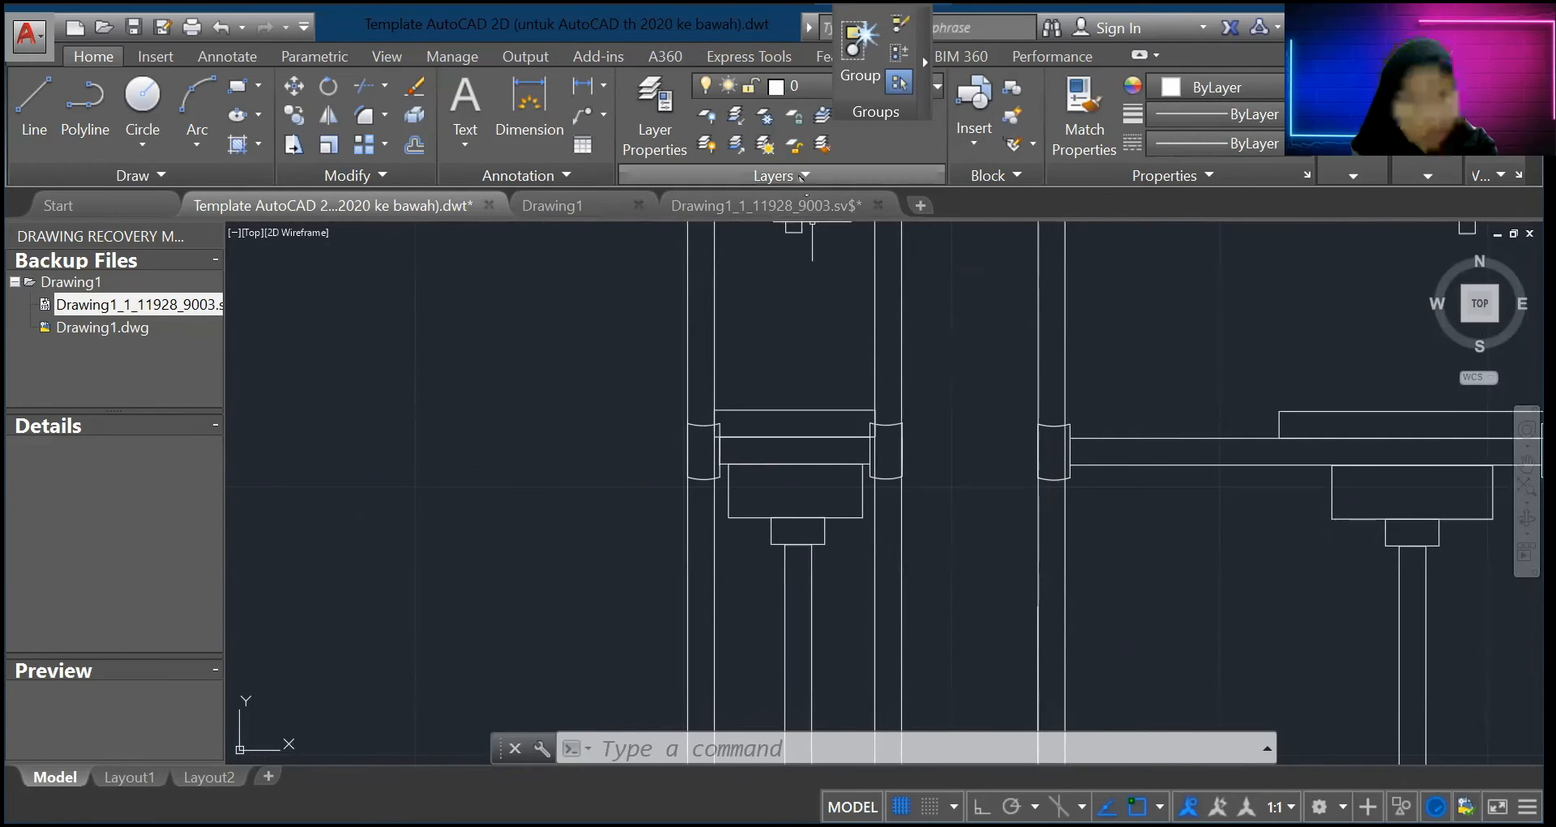
pyautogui.scroll(-3, 842, 381)
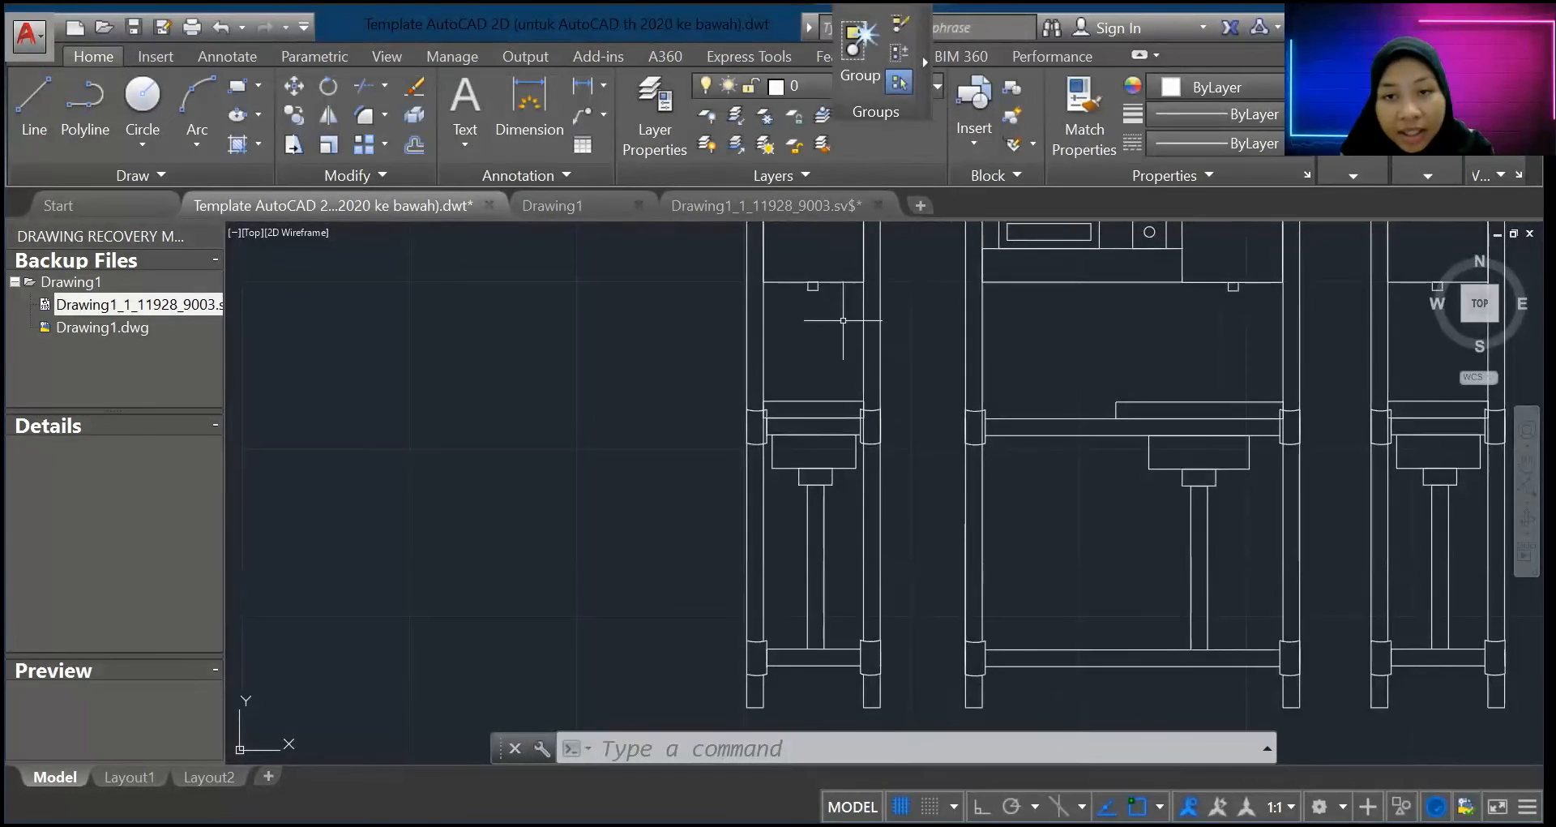
pyautogui.scroll(-2, 842, 316)
pyautogui.scroll(-2, 835, 312)
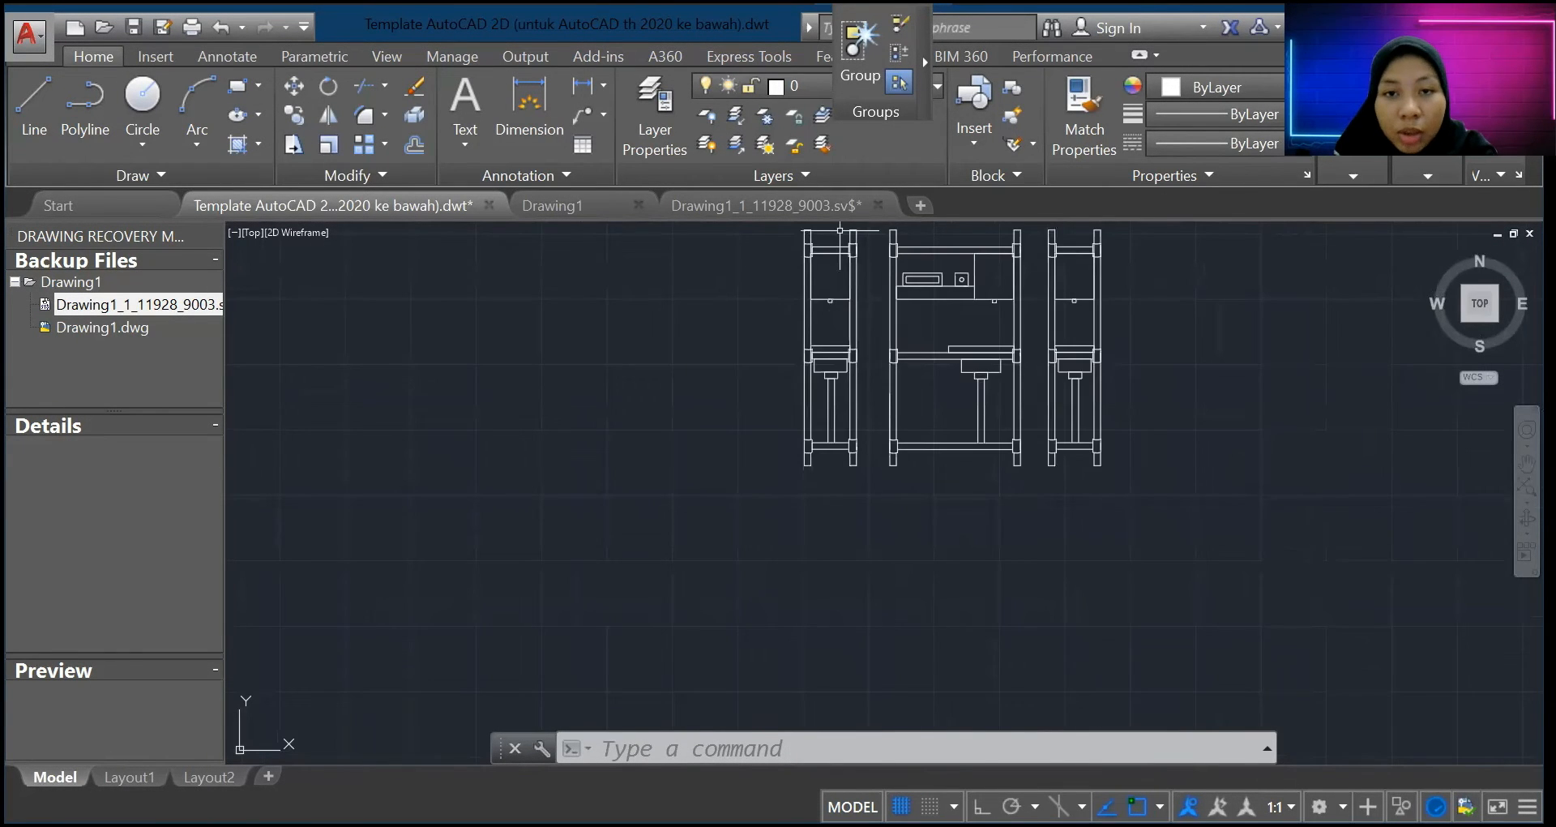
pyautogui.scroll(4, 840, 230)
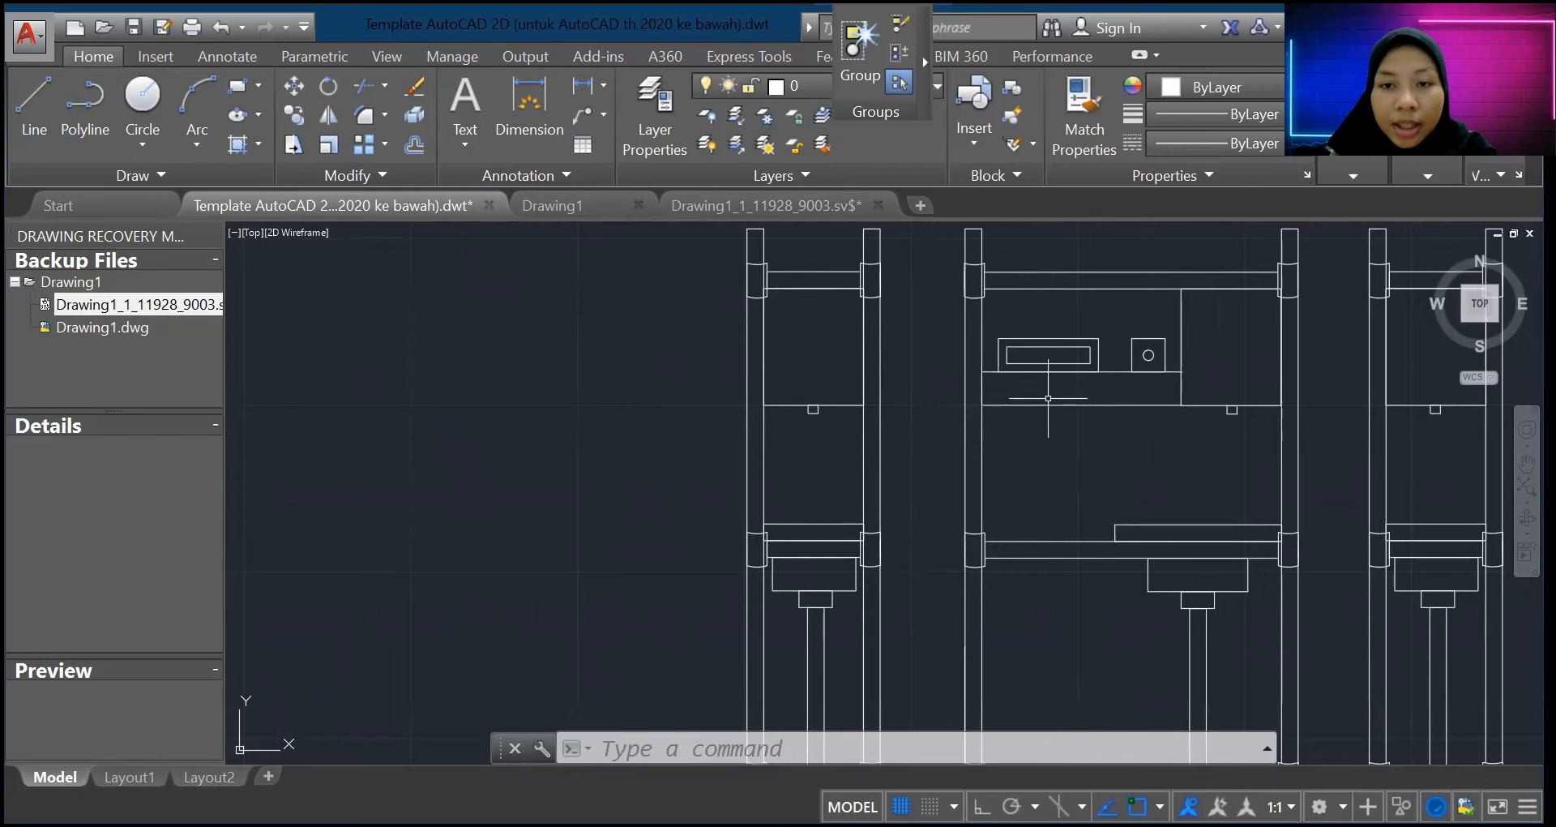
pyautogui.click(803, 405)
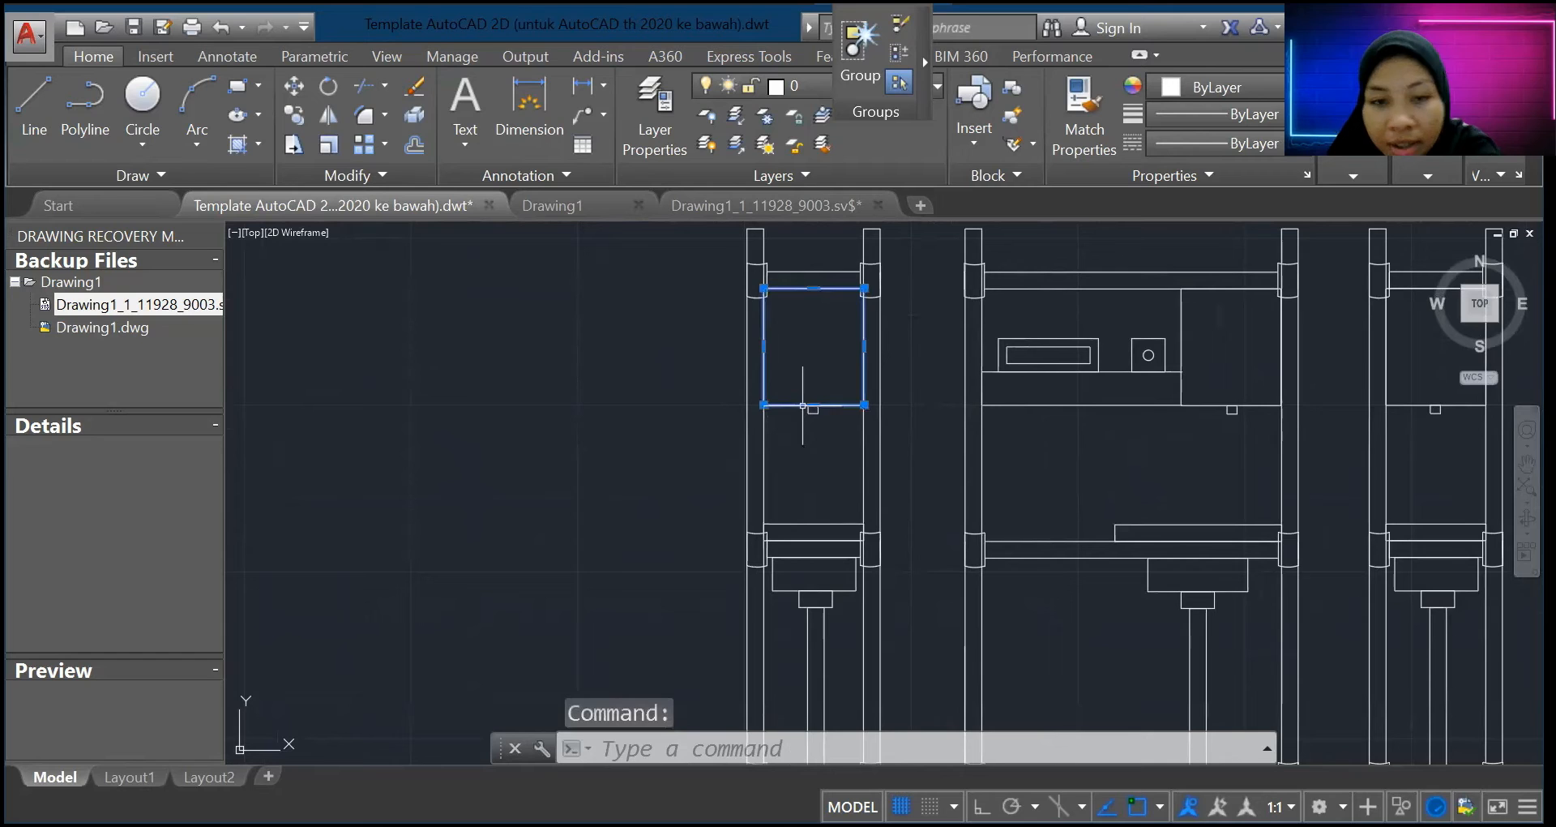
pyautogui.press('Delete')
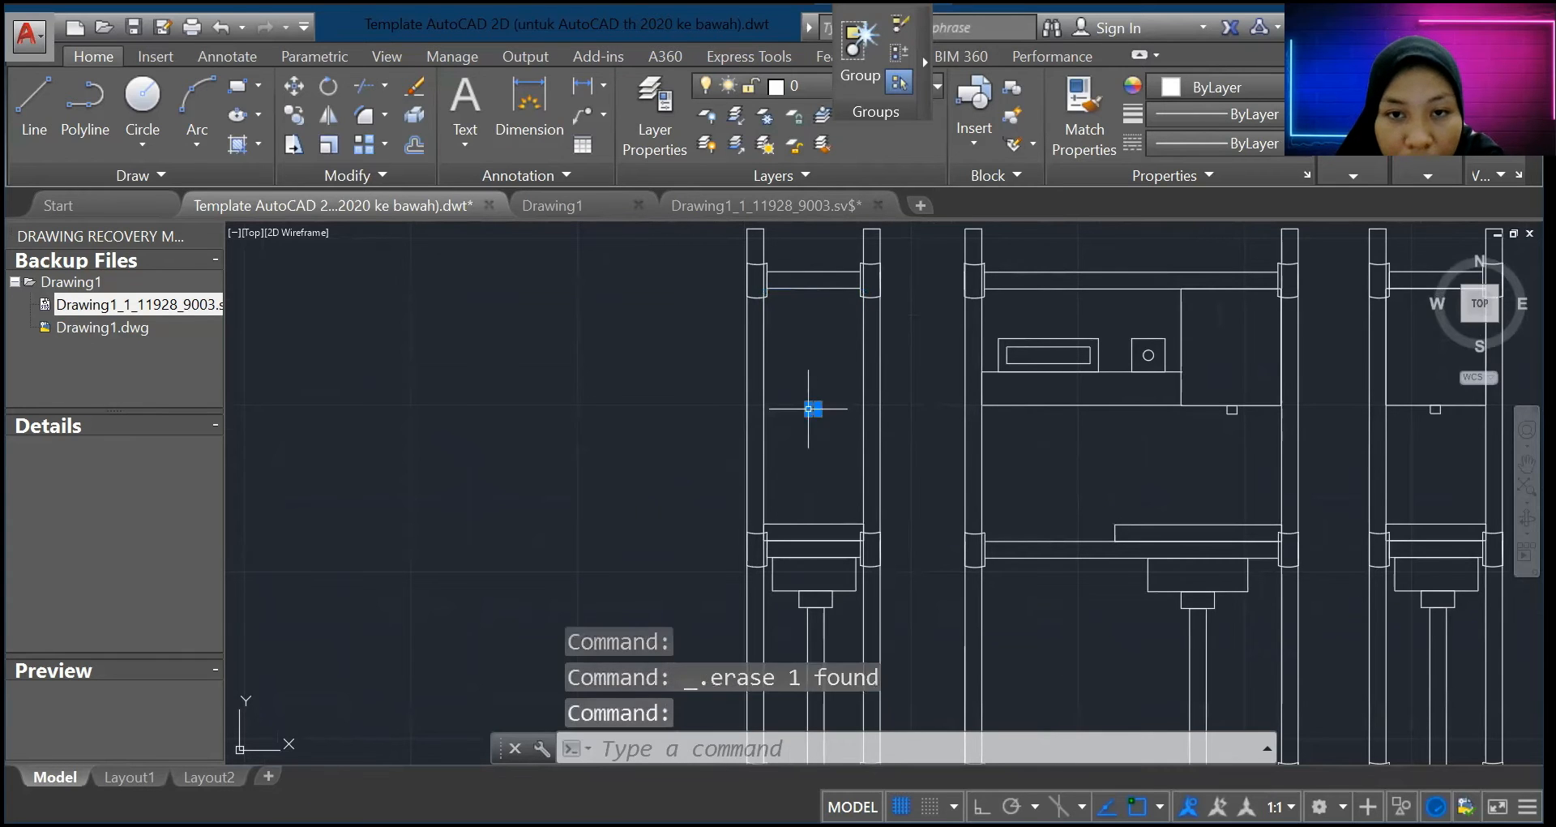
pyautogui.scroll(-2, 810, 409)
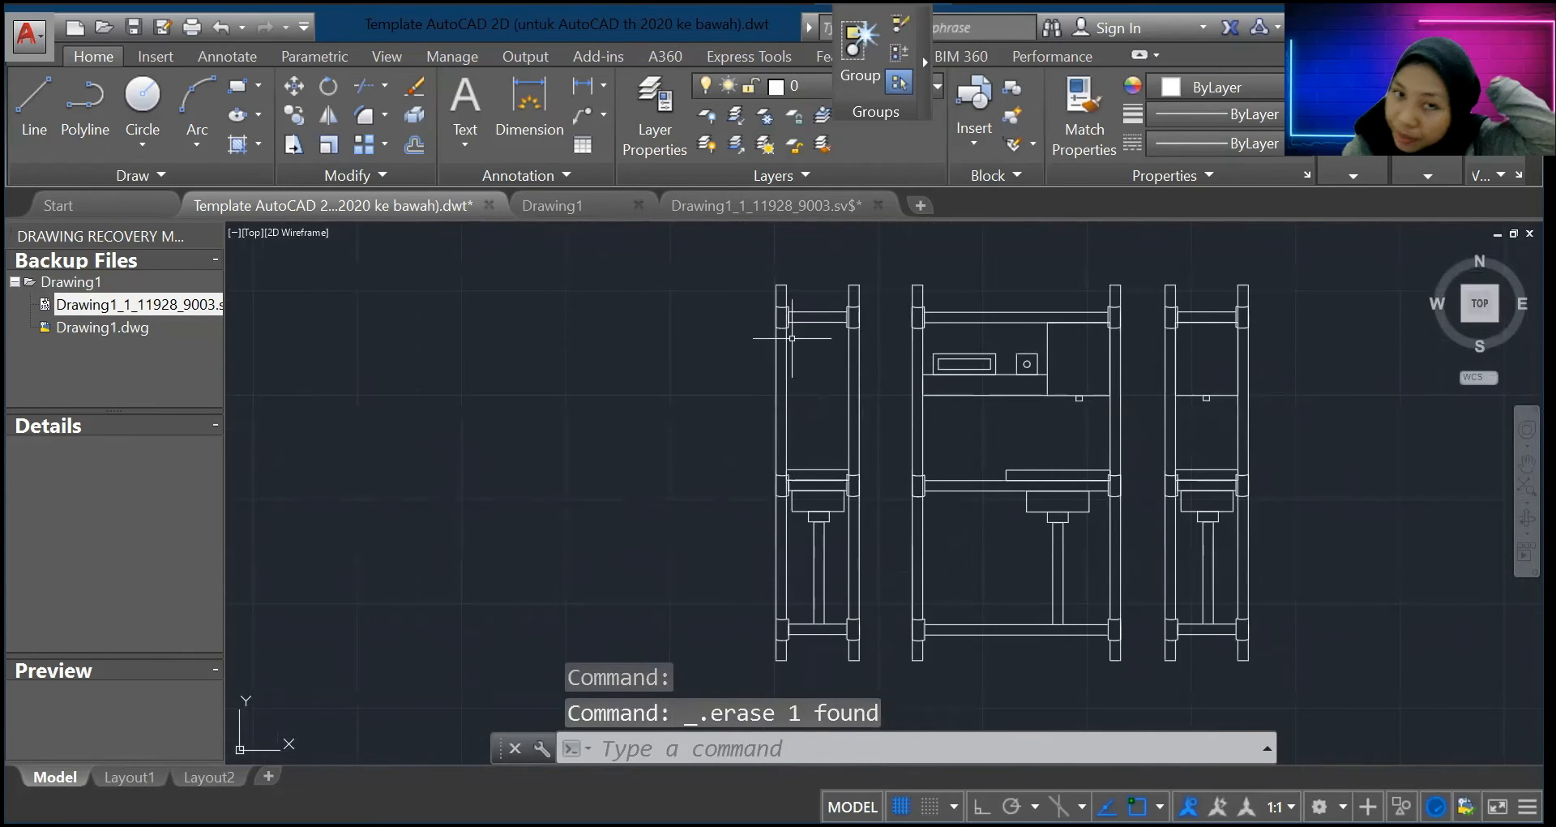
# Step: Draw a rectangle 30 wide near the left side frame's top crossbar
pyautogui.scroll(4, 792, 338)
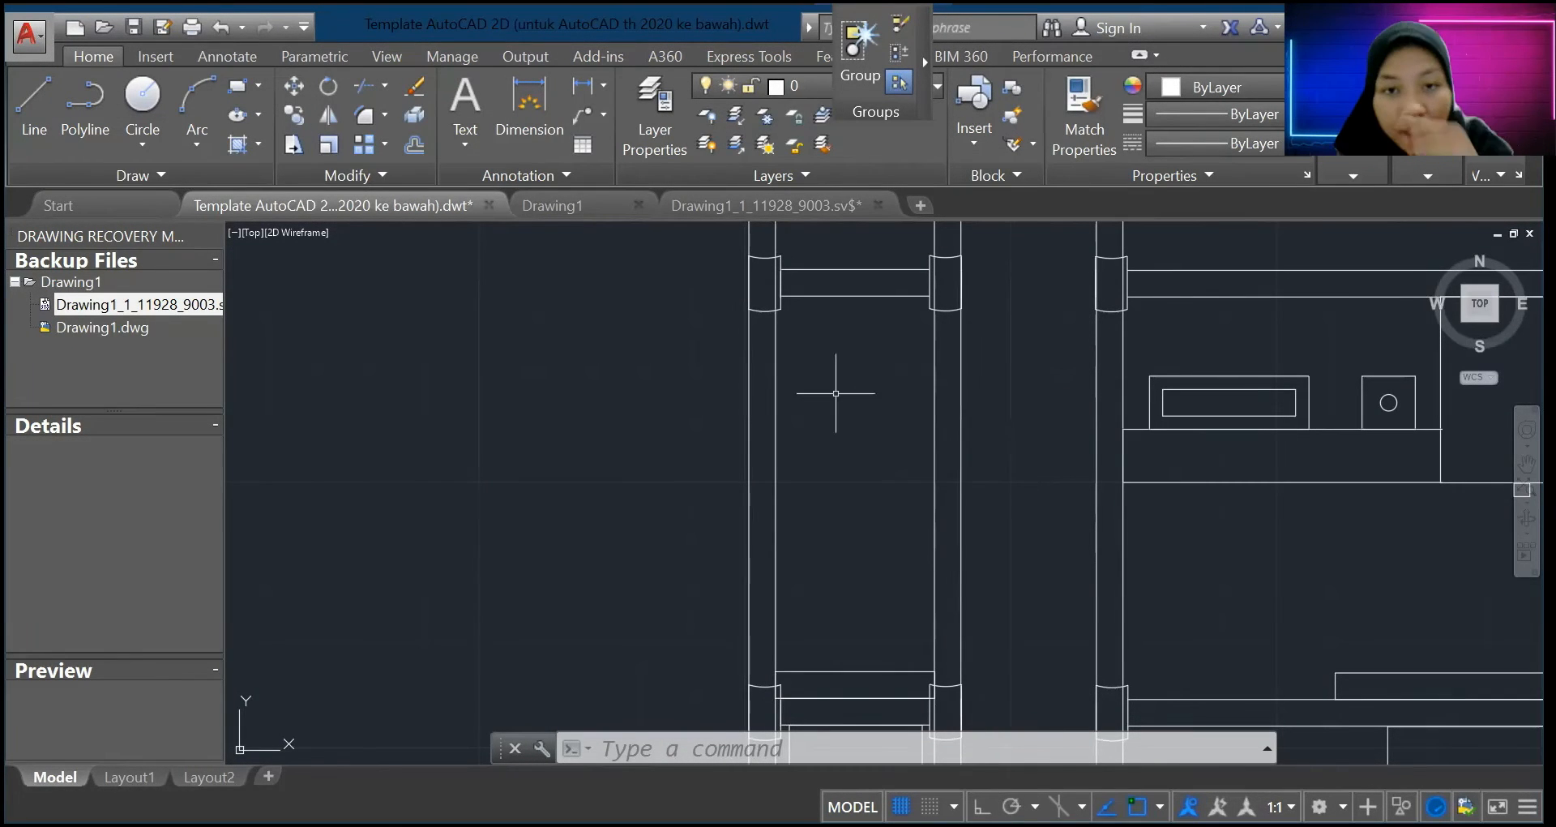
pyautogui.click(245, 83)
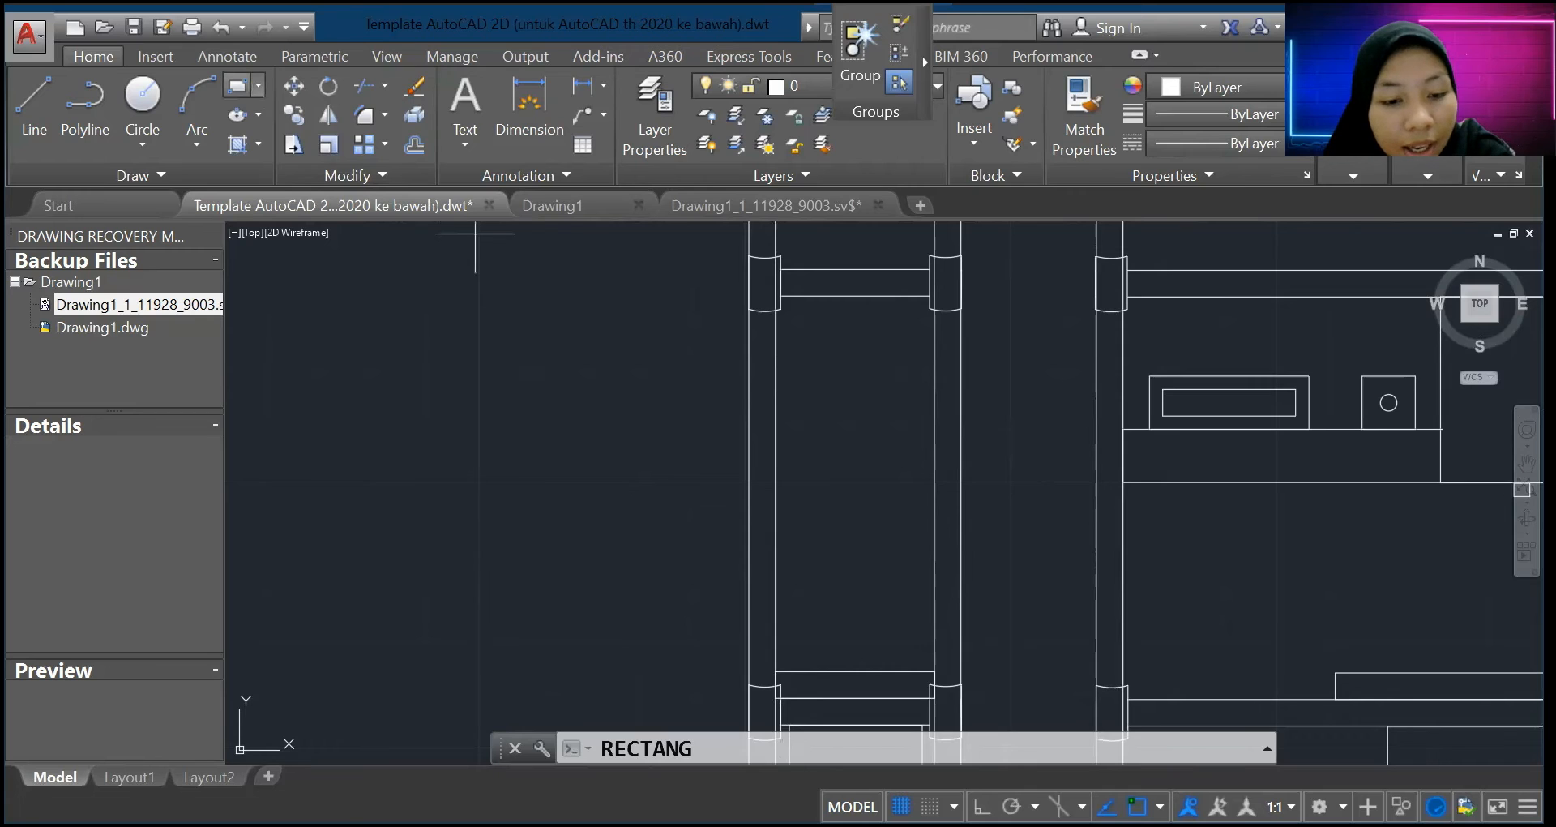
pyautogui.write('3')
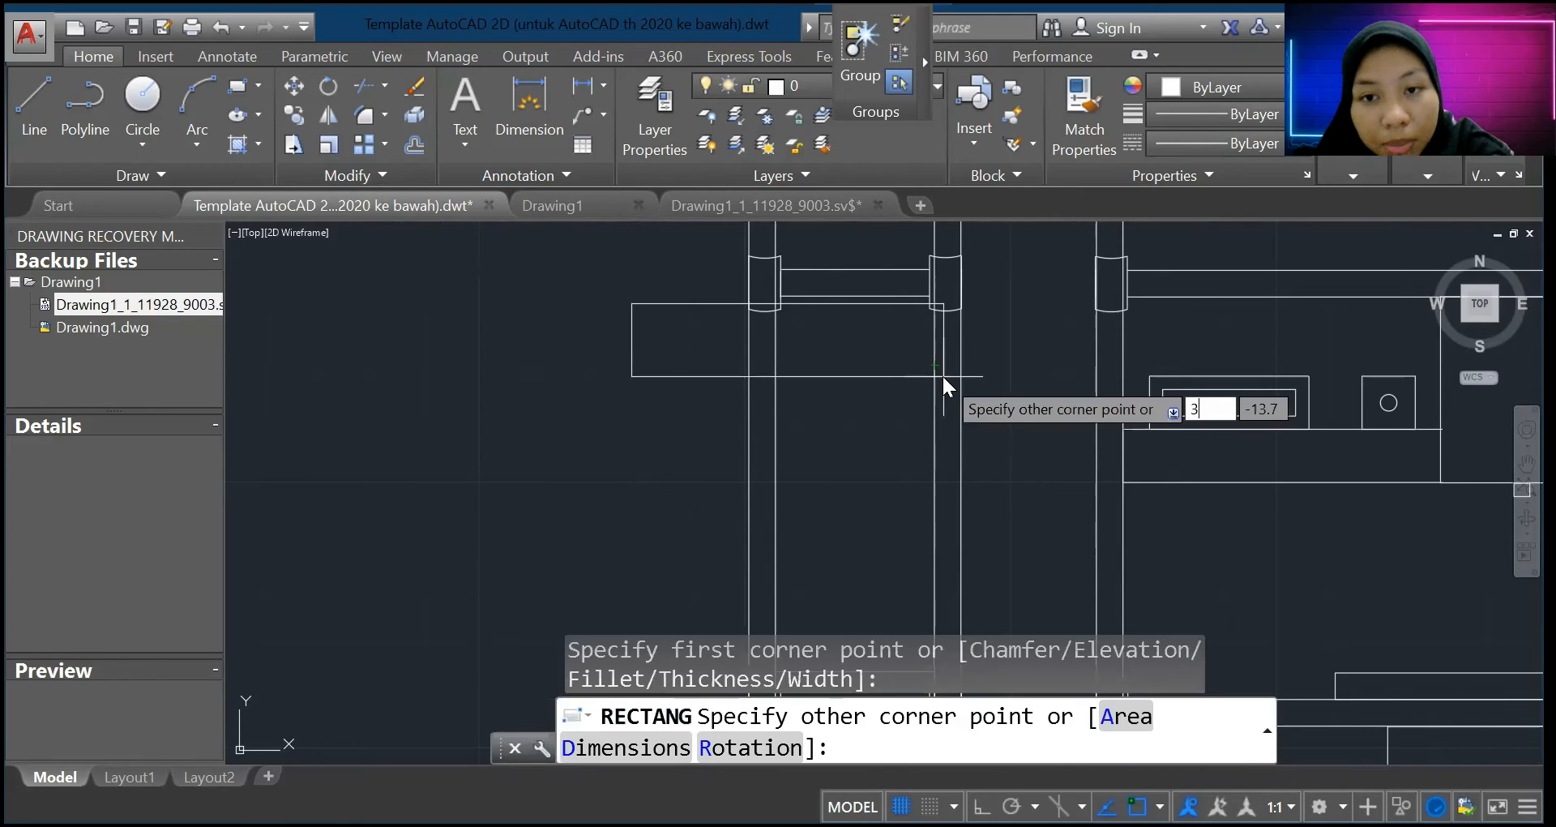
pyautogui.write('0')
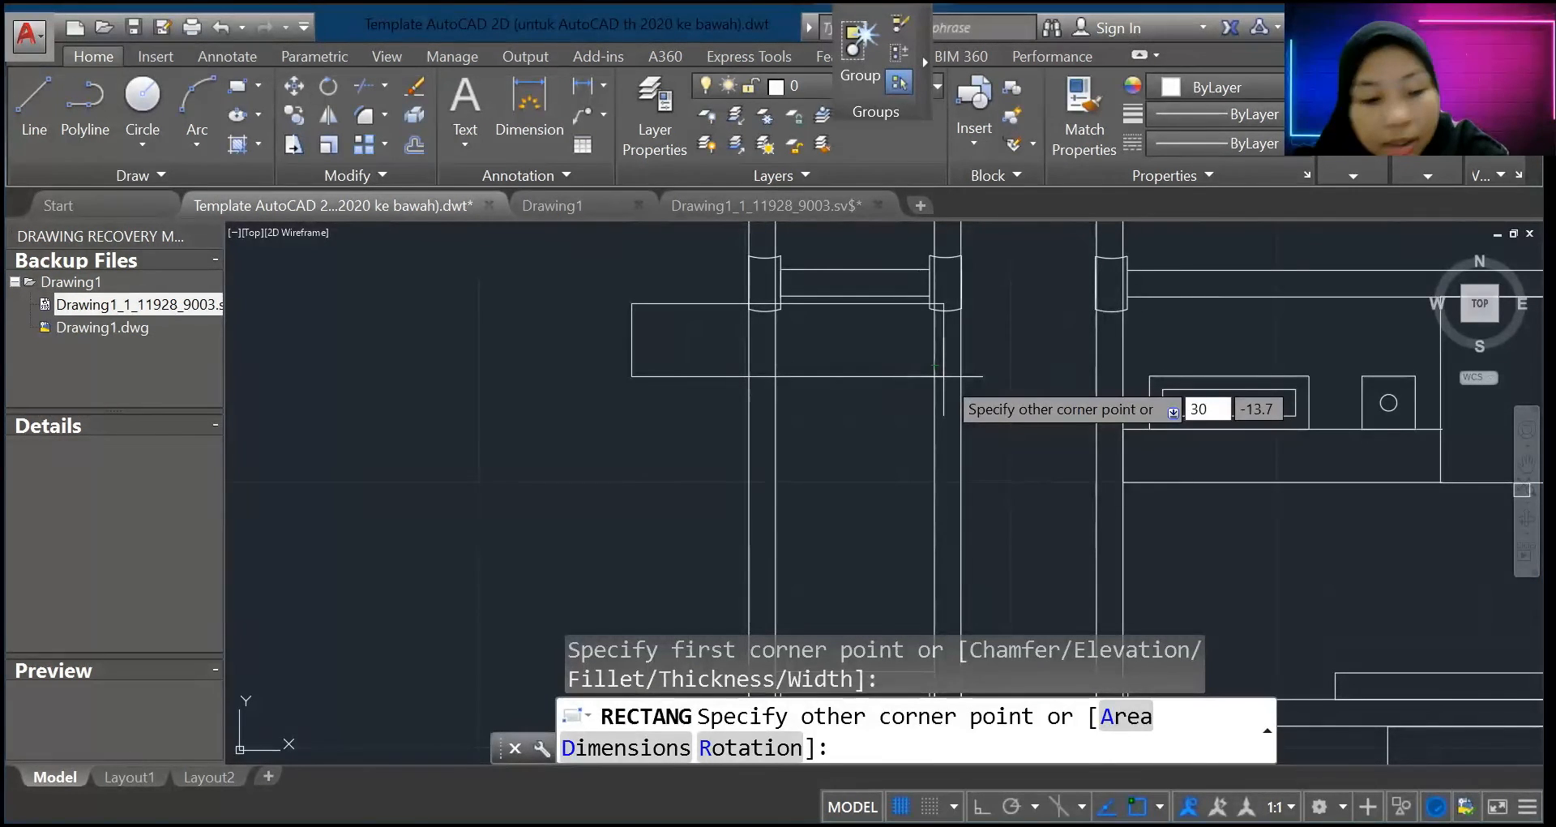
# Step: Draw a 30 by 10 rectangle and fit it between the left side view's posts, level with the front view's shelf box
pyautogui.press('Tab')
pyautogui.write('10')
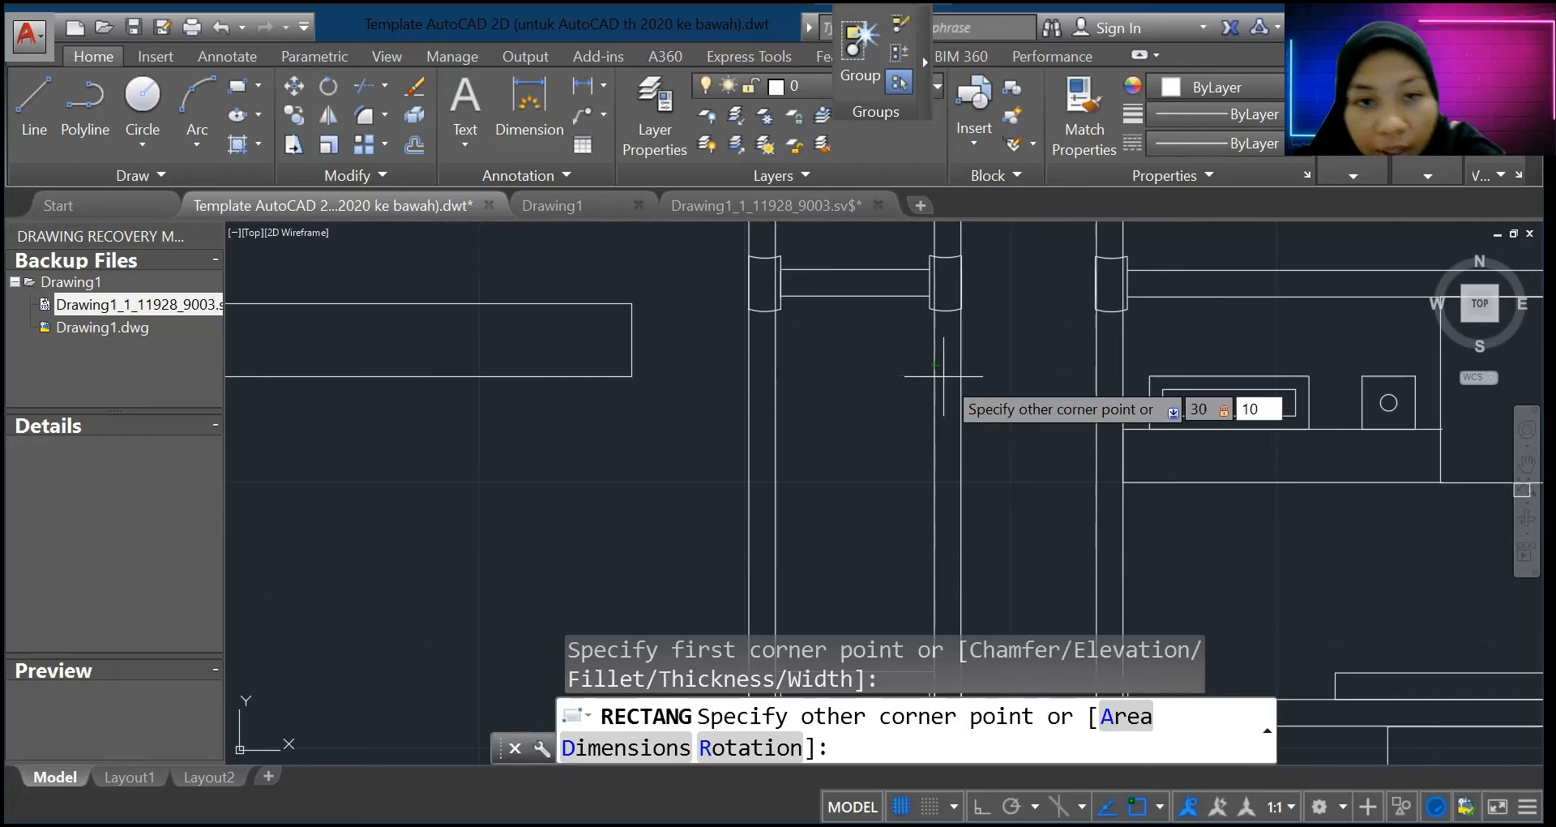
pyautogui.press('Return')
pyautogui.click(681, 253)
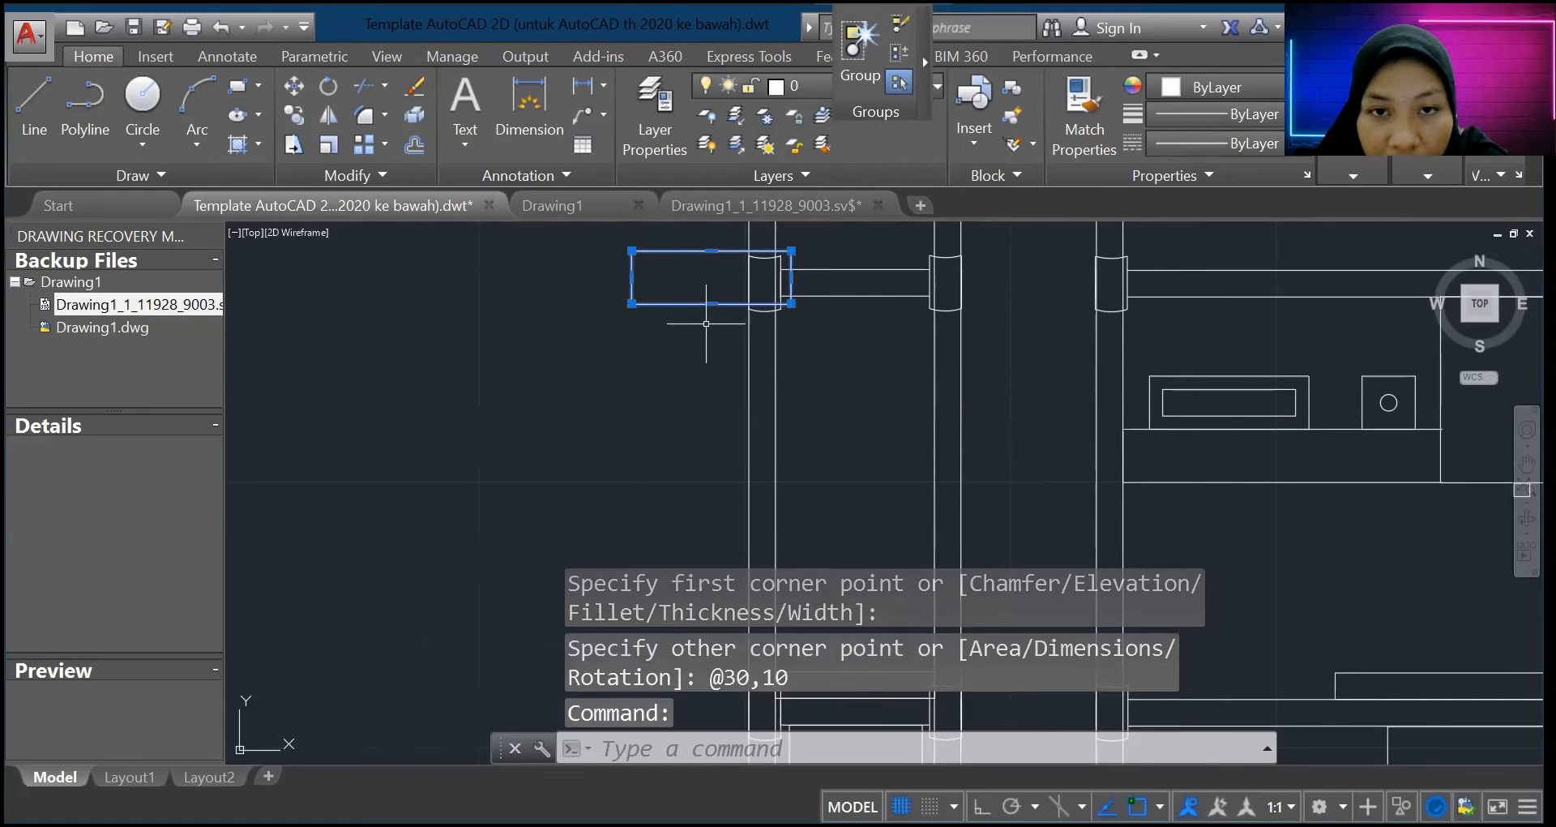
pyautogui.moveTo(697, 302); pyautogui.dragTo(989, 485)
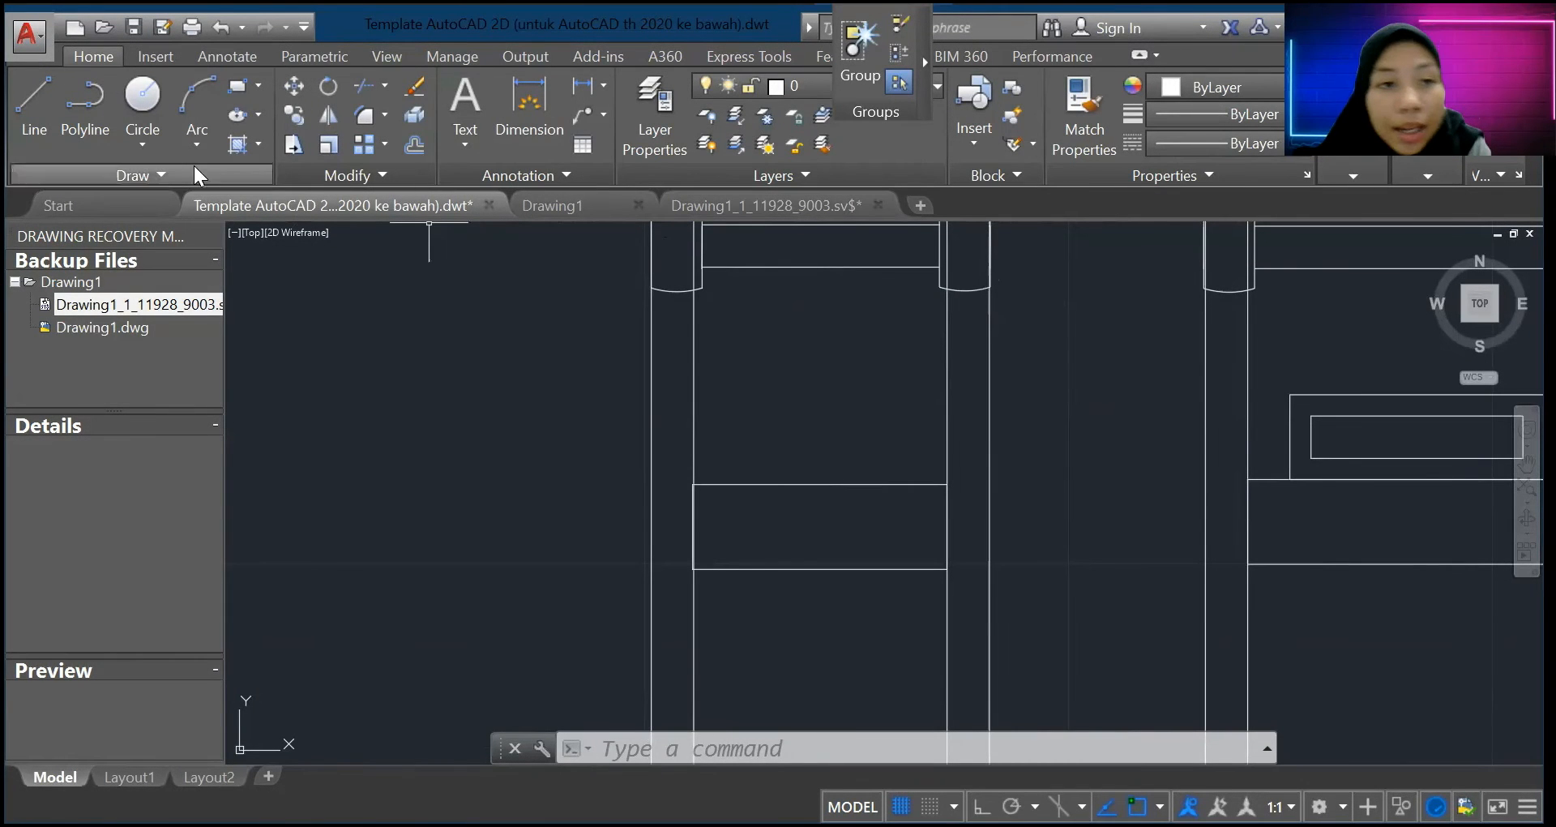
# Step: Draw a 25 by 10 rectangle beside the left side view
pyautogui.click(243, 87)
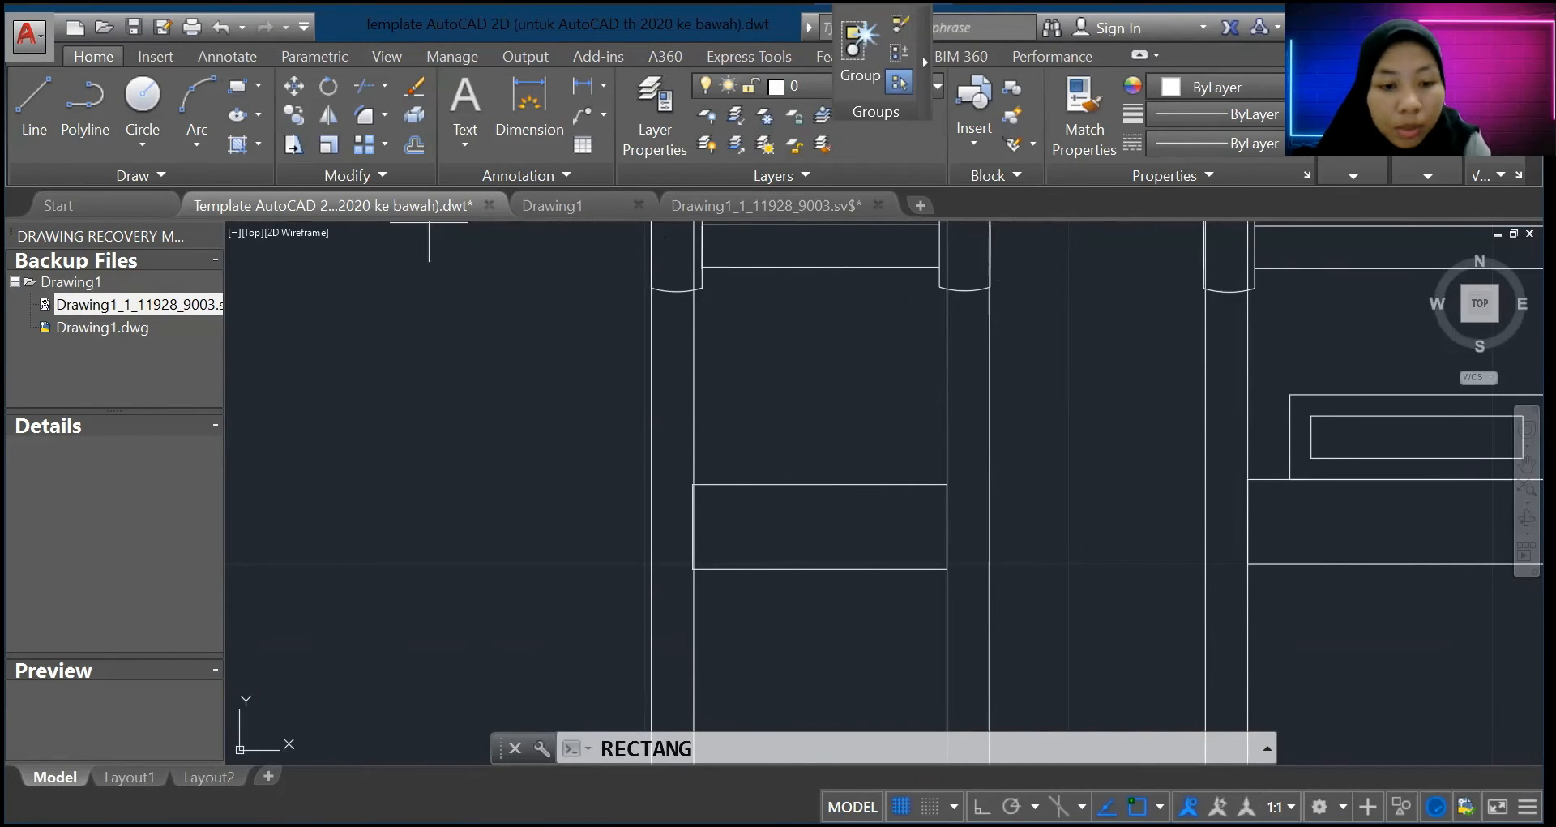
pyautogui.click(861, 556)
pyautogui.write('25')
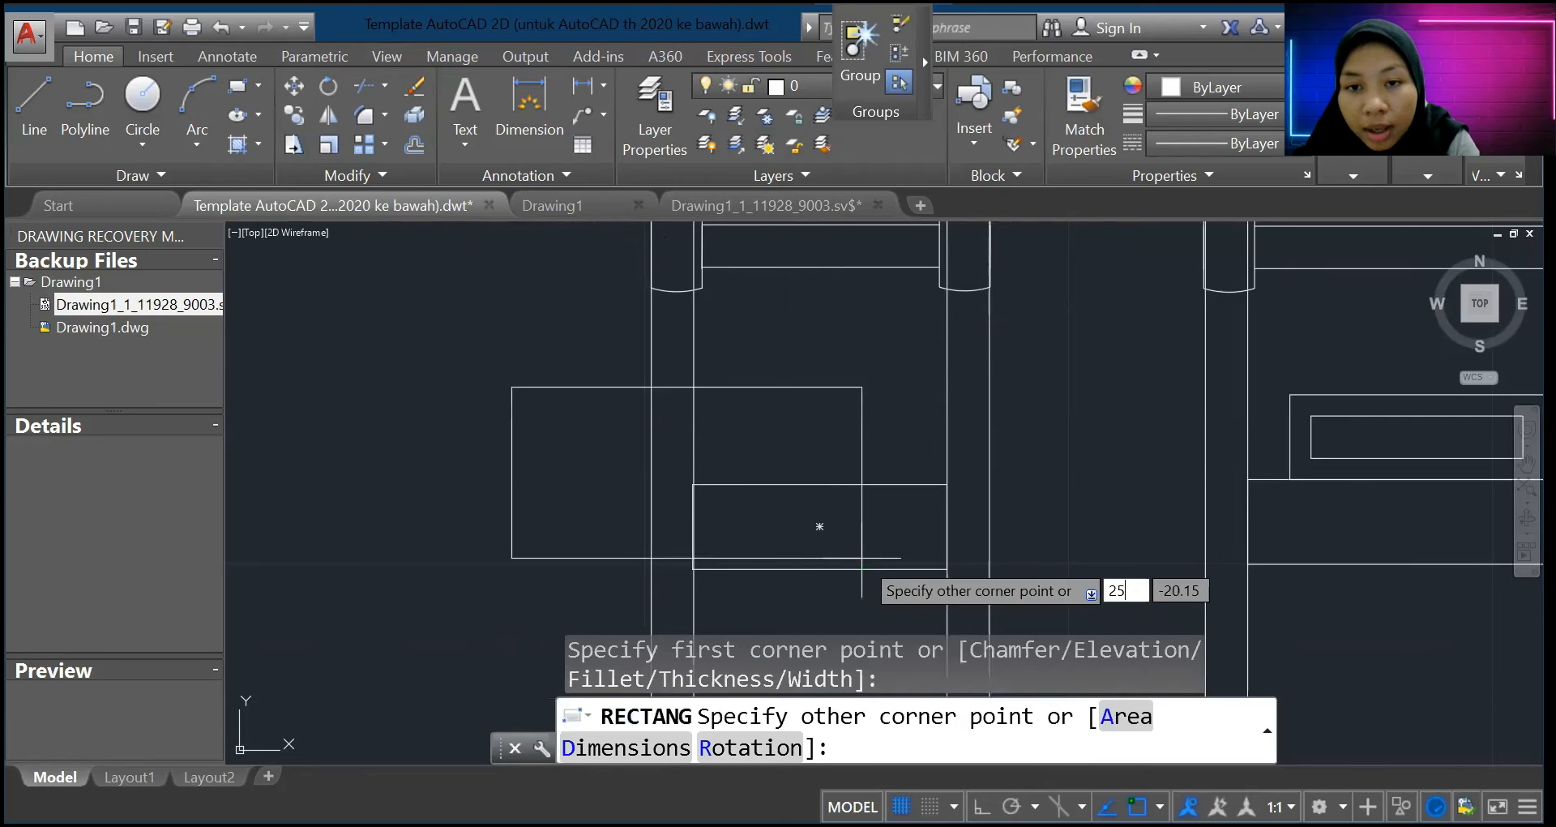
pyautogui.press('Tab')
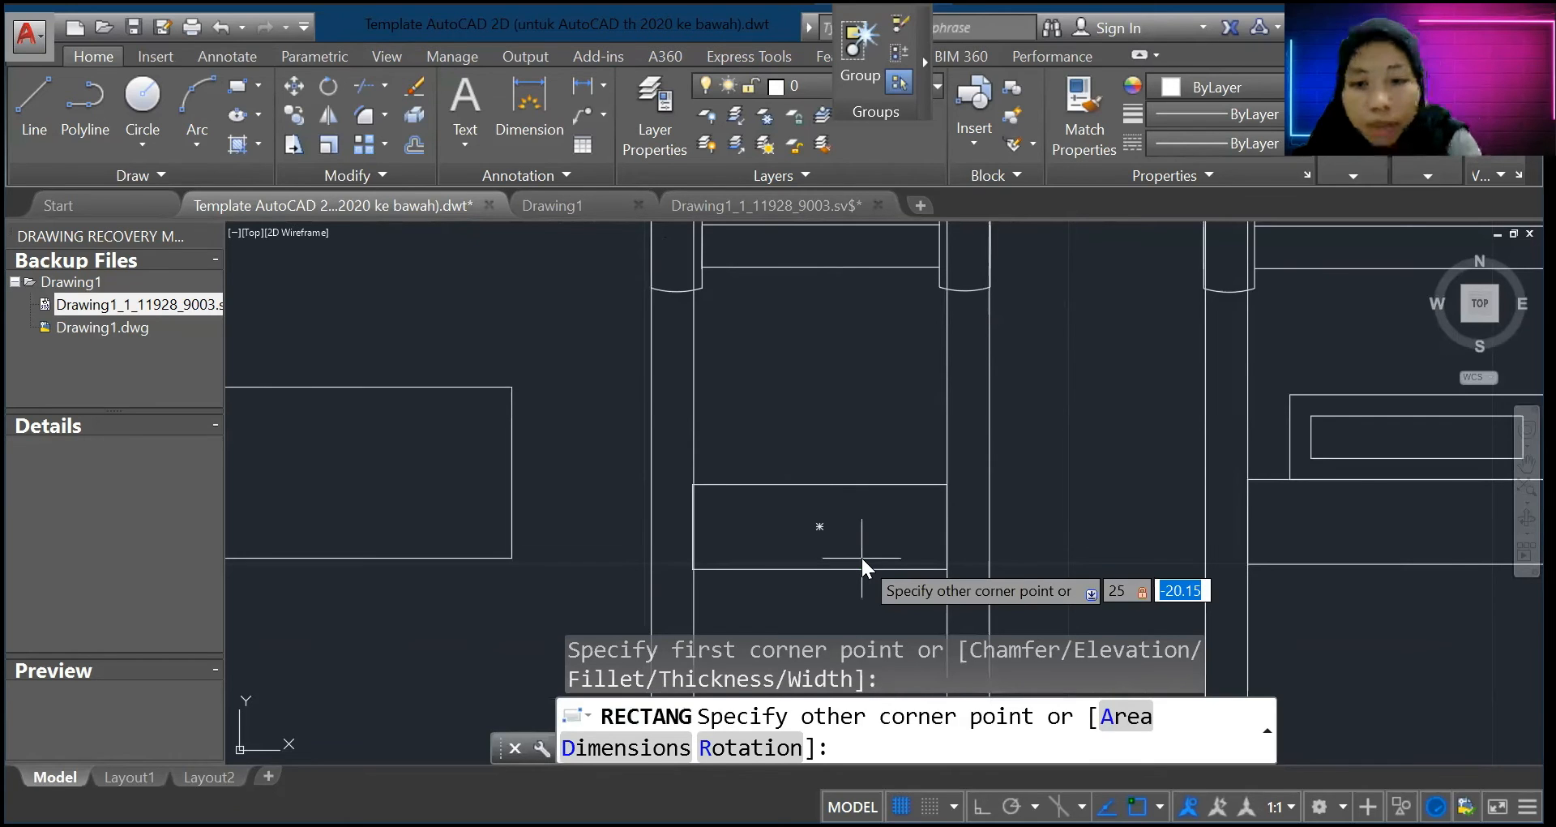
pyautogui.write('10')
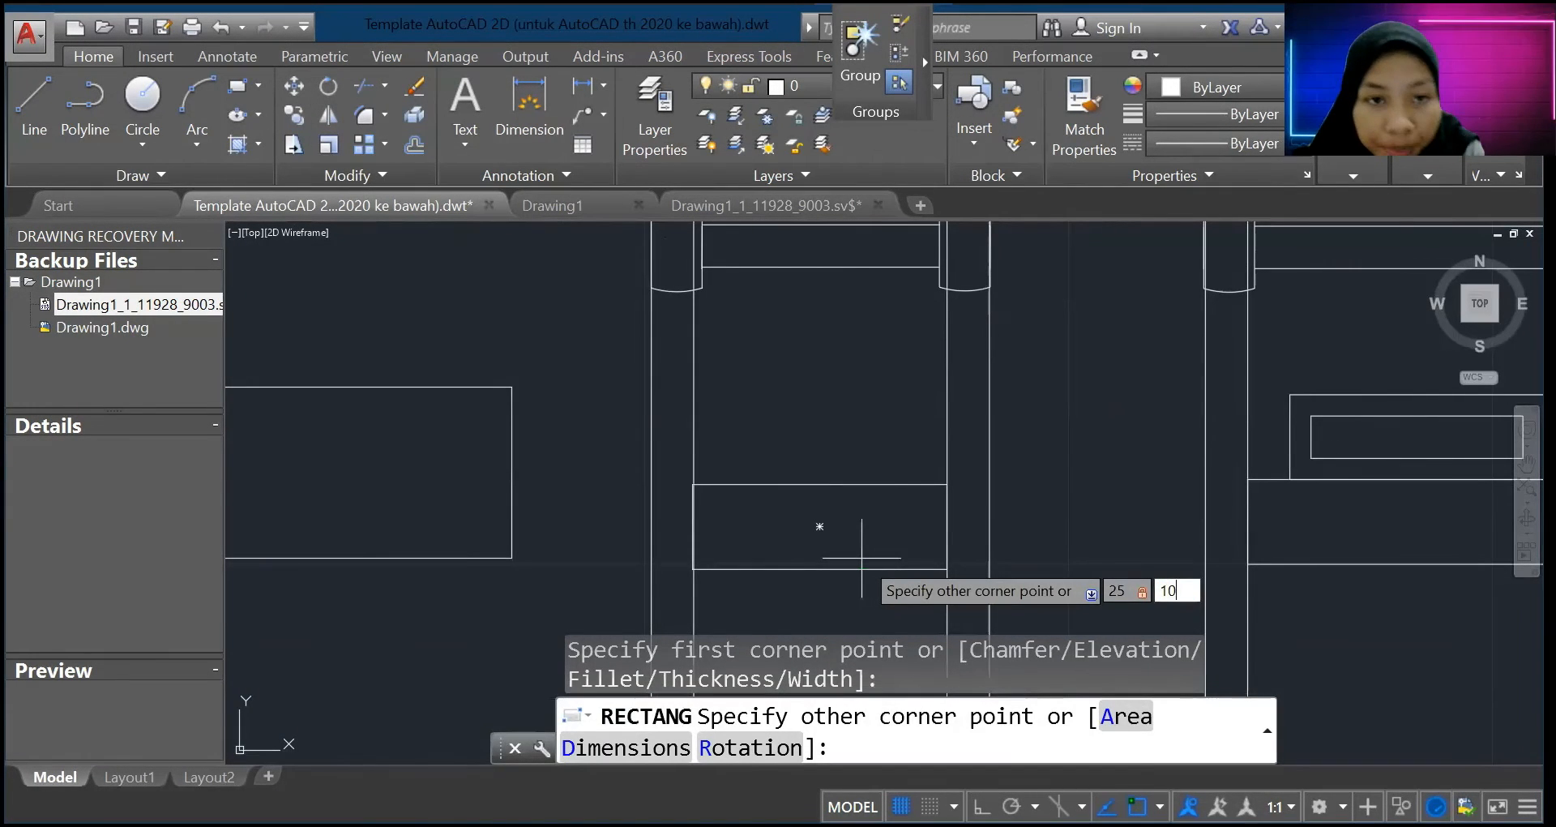
pyautogui.press('Return')
# Step: Move the 25 by 10 rectangle on top of the 30 by 10 one, flush with the inner edge of the right-hand post
pyautogui.moveTo(1132, 478); pyautogui.dragTo(776, 485)
pyautogui.press('Escape')
pyautogui.press('Escape')
pyautogui.press('Escape')
pyautogui.scroll(5, 736, 319)
pyautogui.click(732, 319)
pyautogui.scroll(-5, 729, 316)
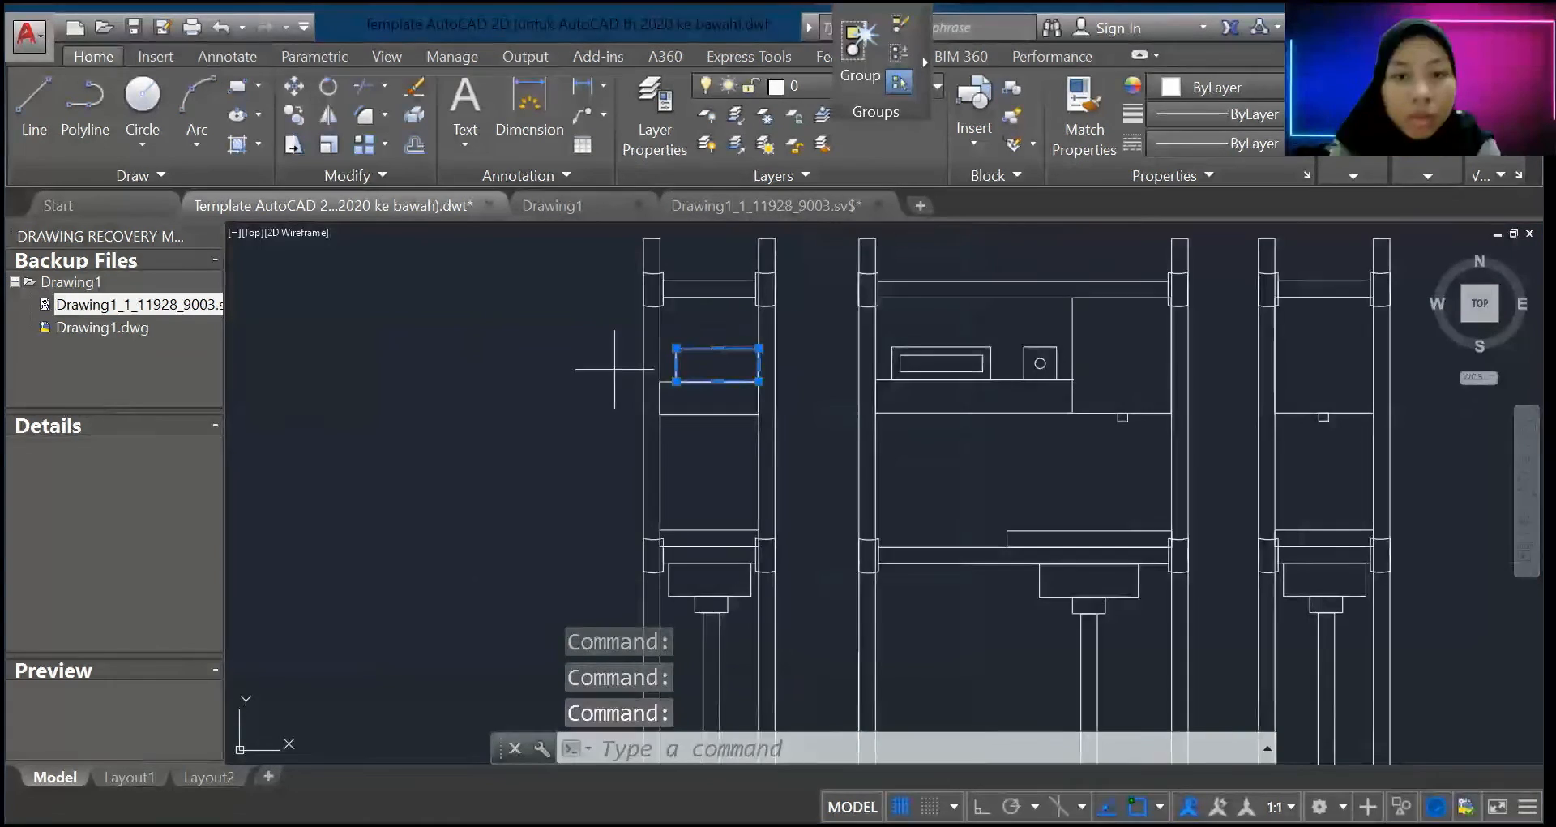
pyautogui.scroll(-5, 613, 359)
pyautogui.click(482, 423)
pyautogui.press('Escape')
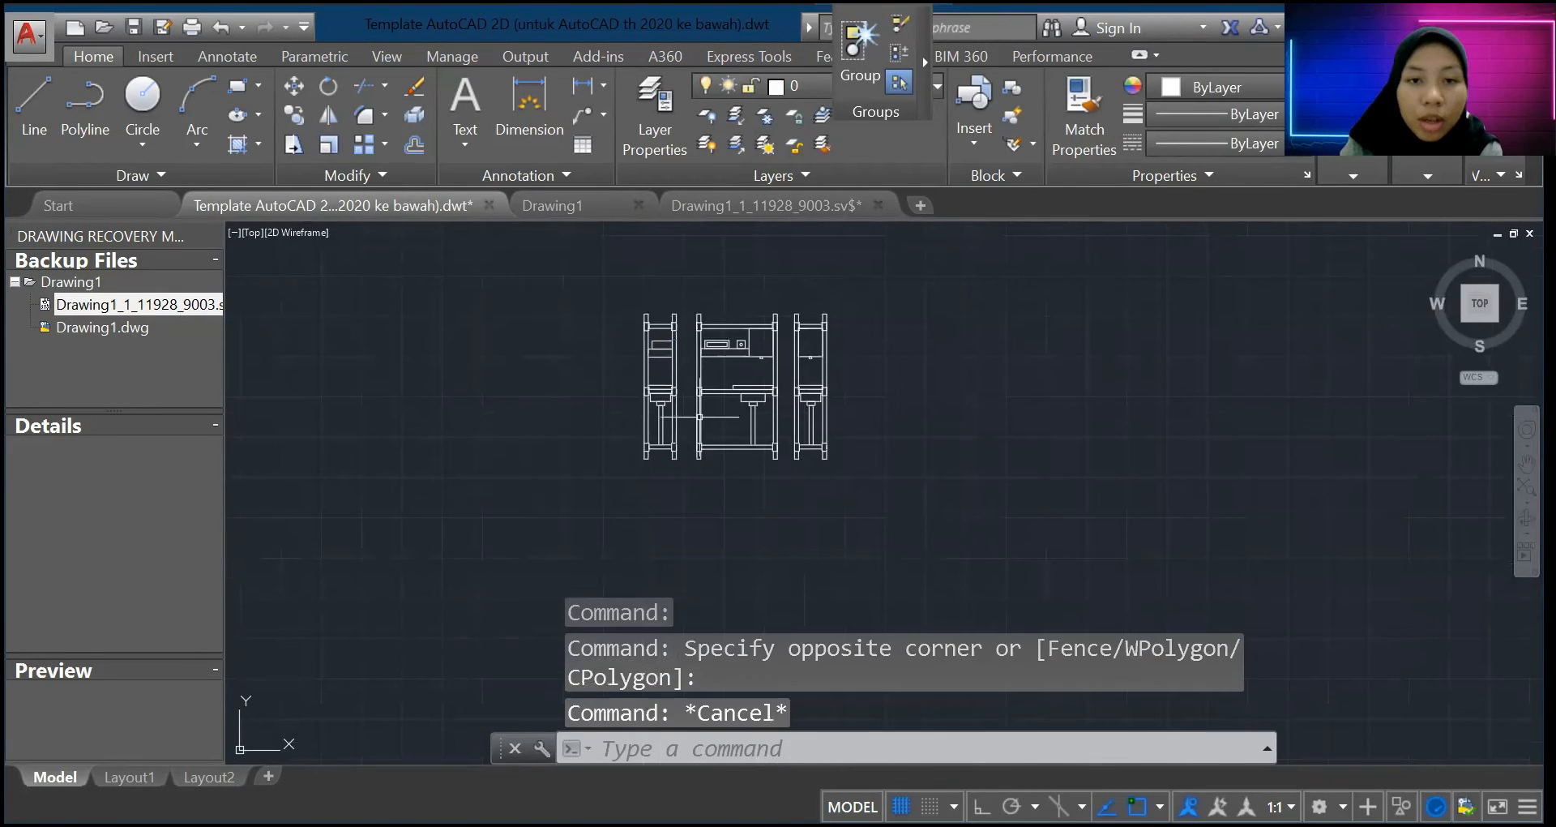
# Step: Examine the front view and the two side views of the furniture unit
pyautogui.scroll(-2, 891, 478)
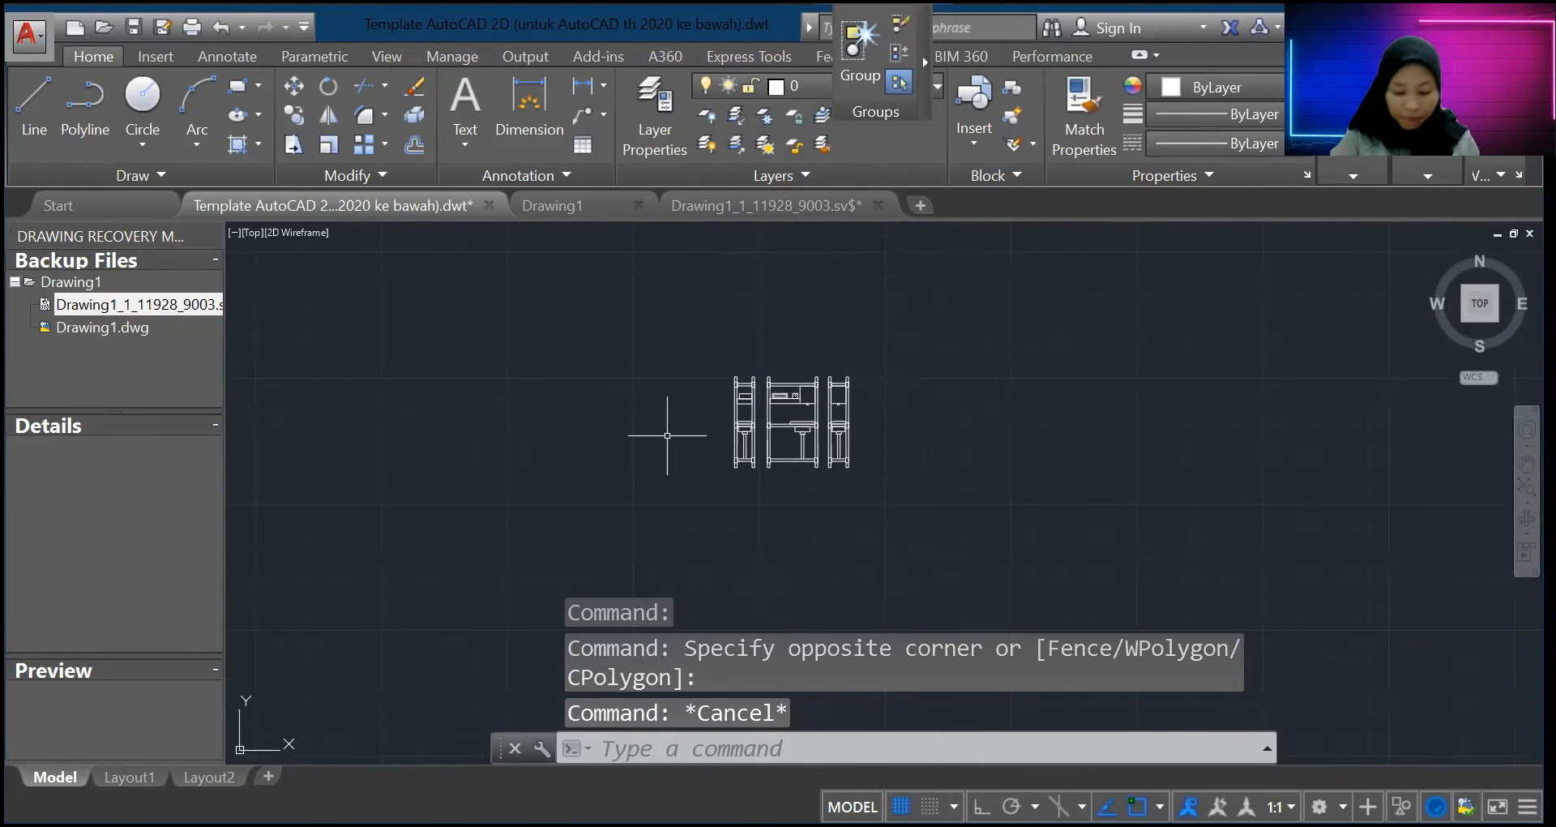
pyautogui.scroll(4, 1086, 340)
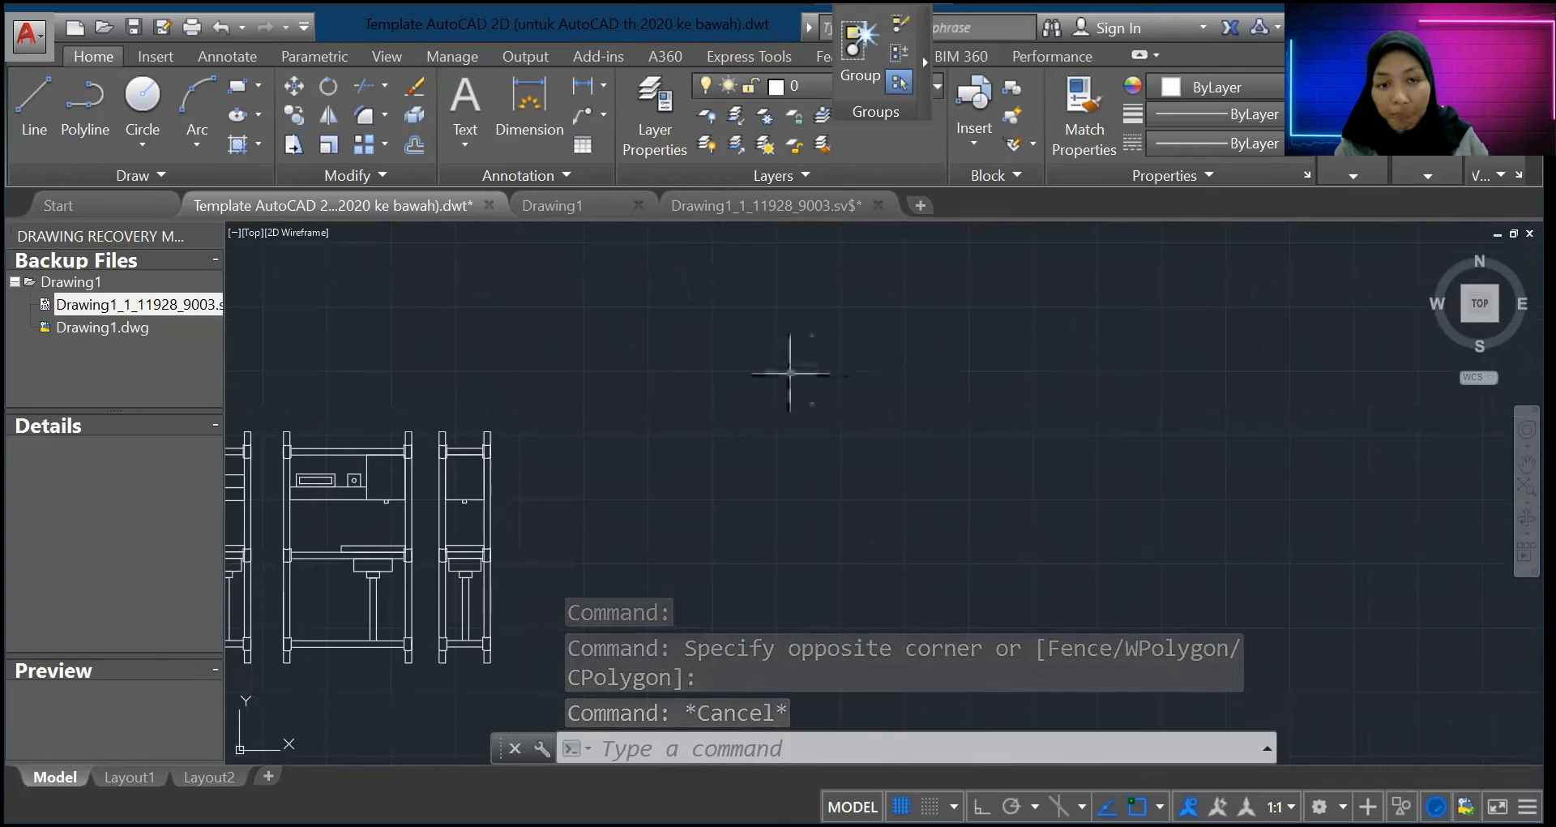
pyautogui.click(270, 420)
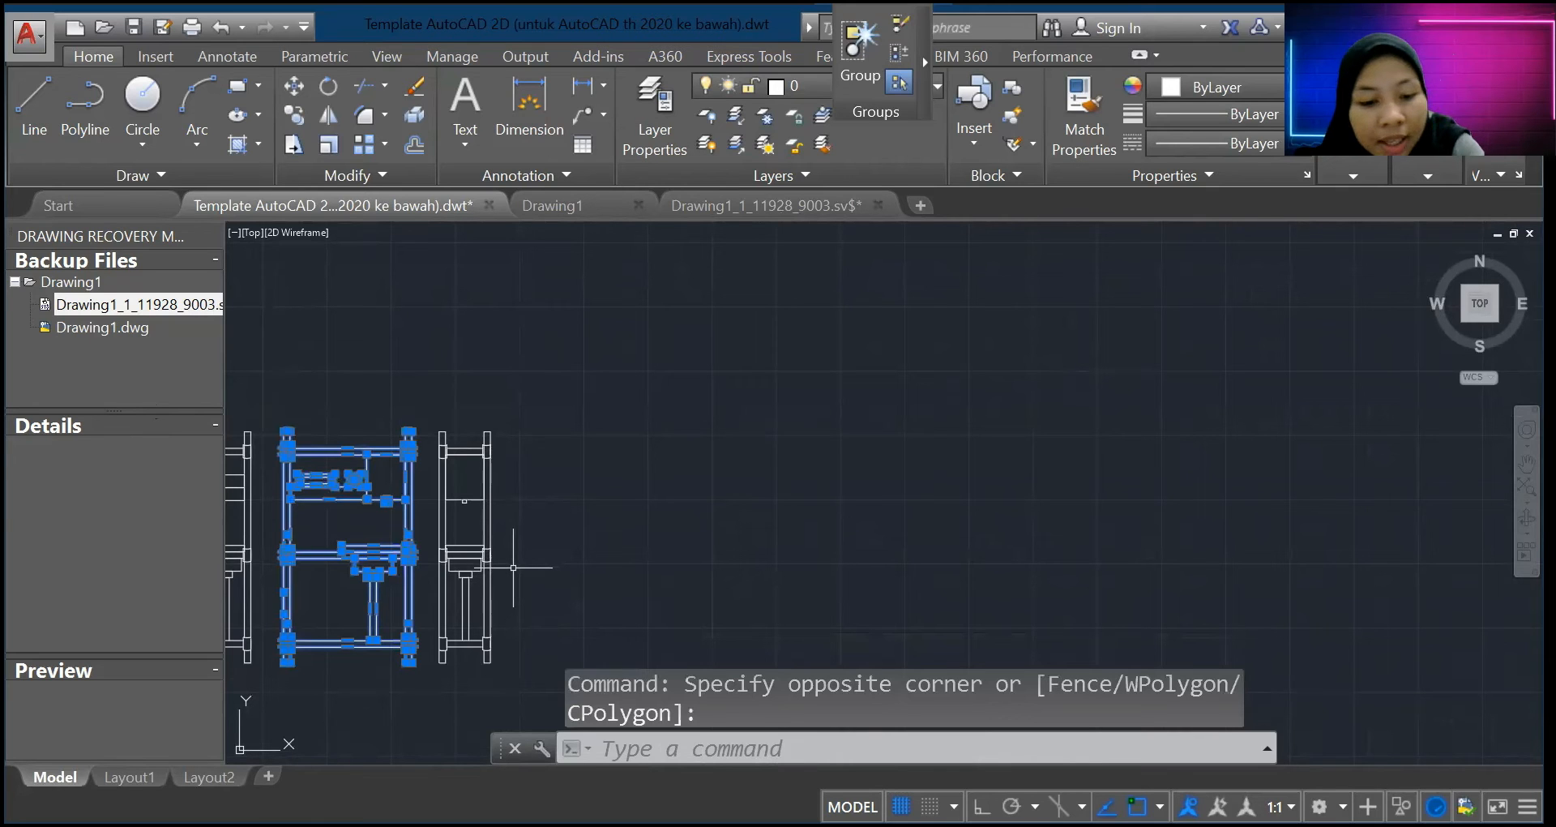
pyautogui.hotkey('ctrl', 'z')
pyautogui.scroll(8, 346, 347)
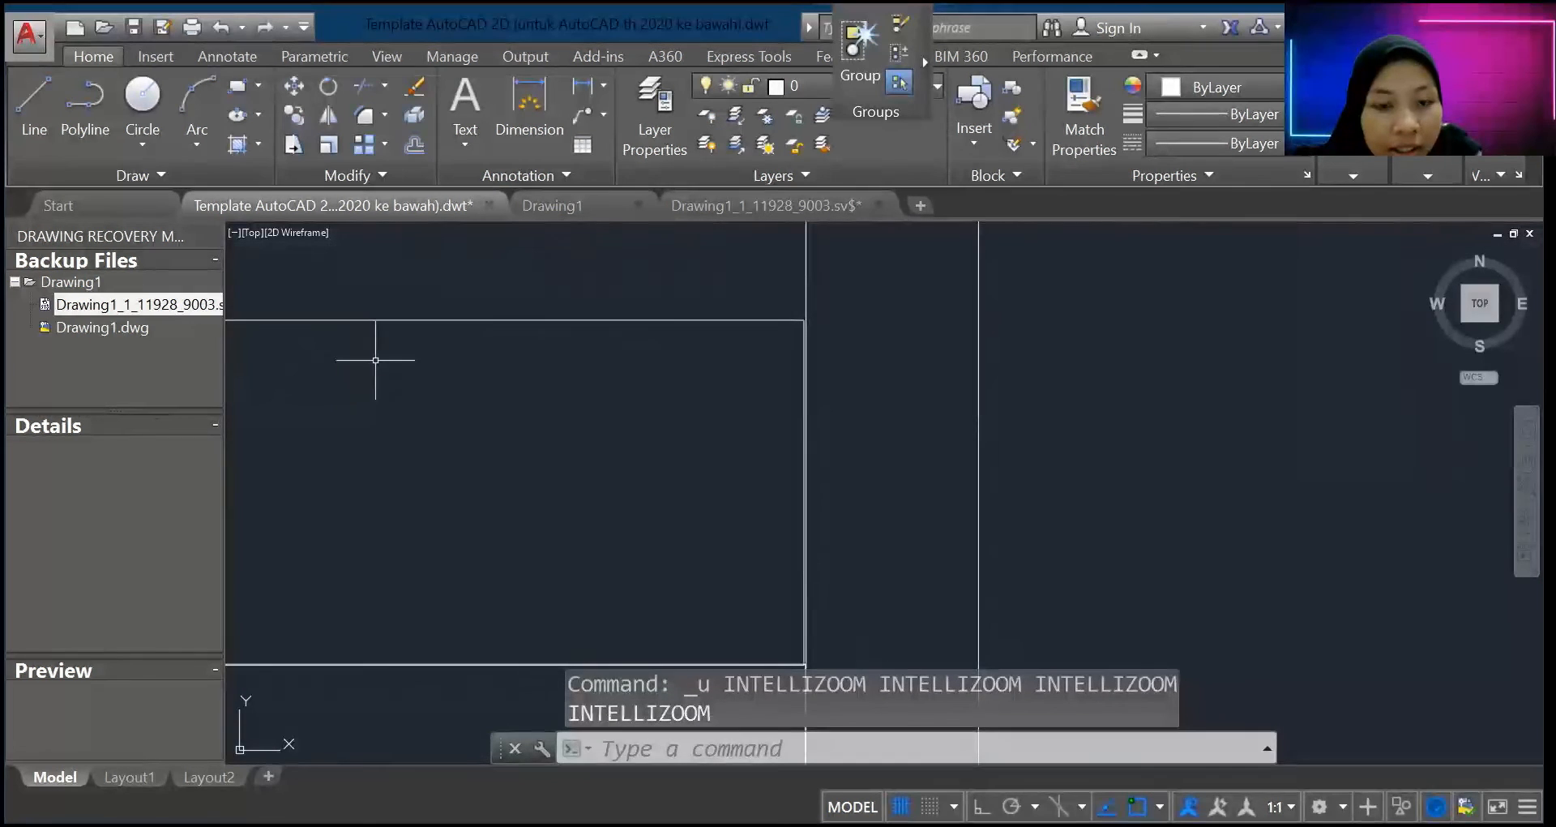
pyautogui.scroll(-10, 377, 364)
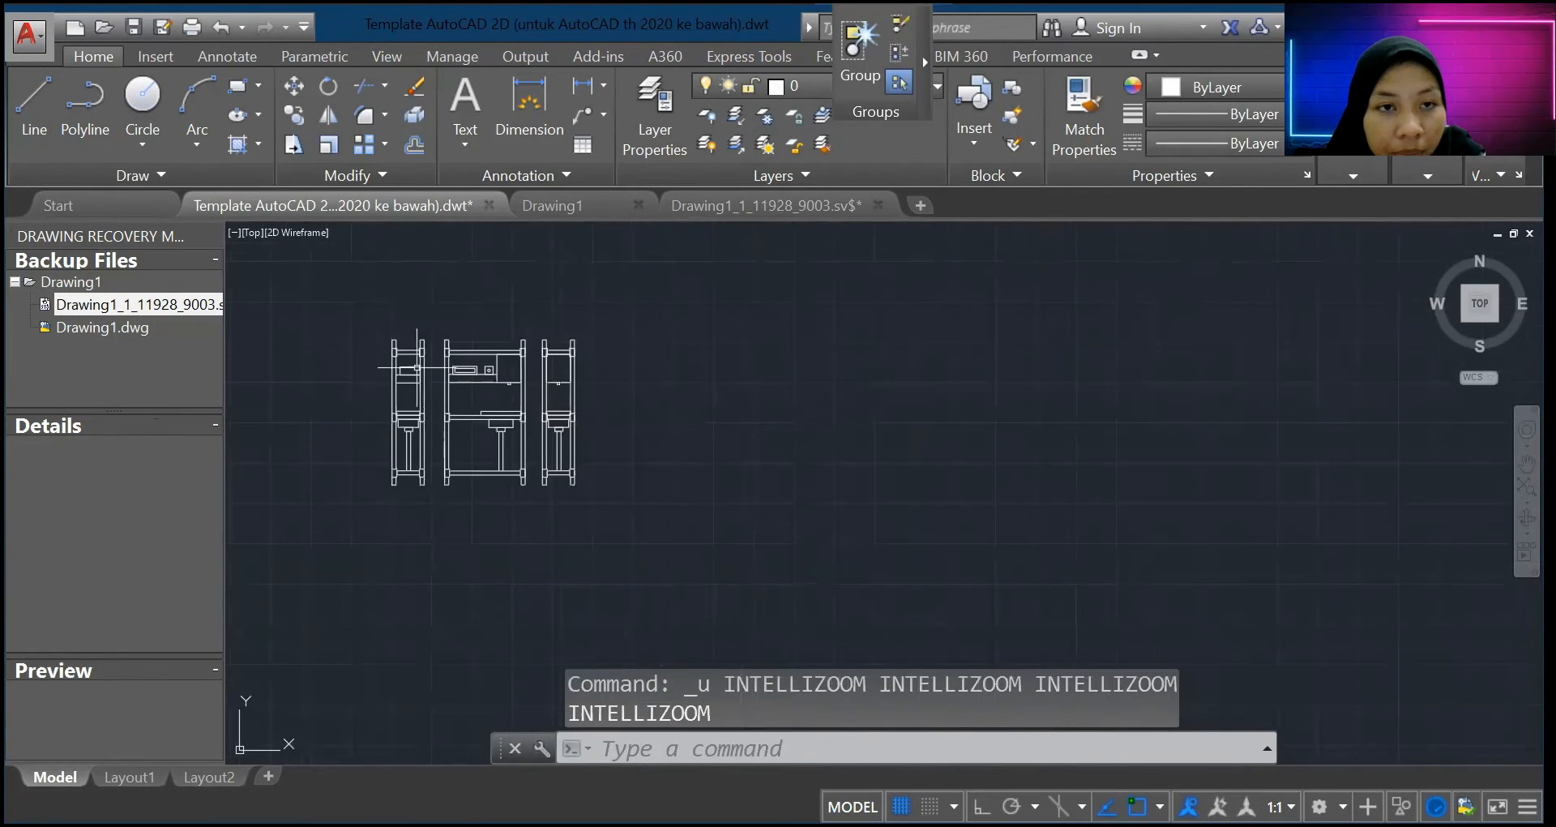
pyautogui.scroll(2, 389, 347)
pyautogui.scroll(4, 390, 347)
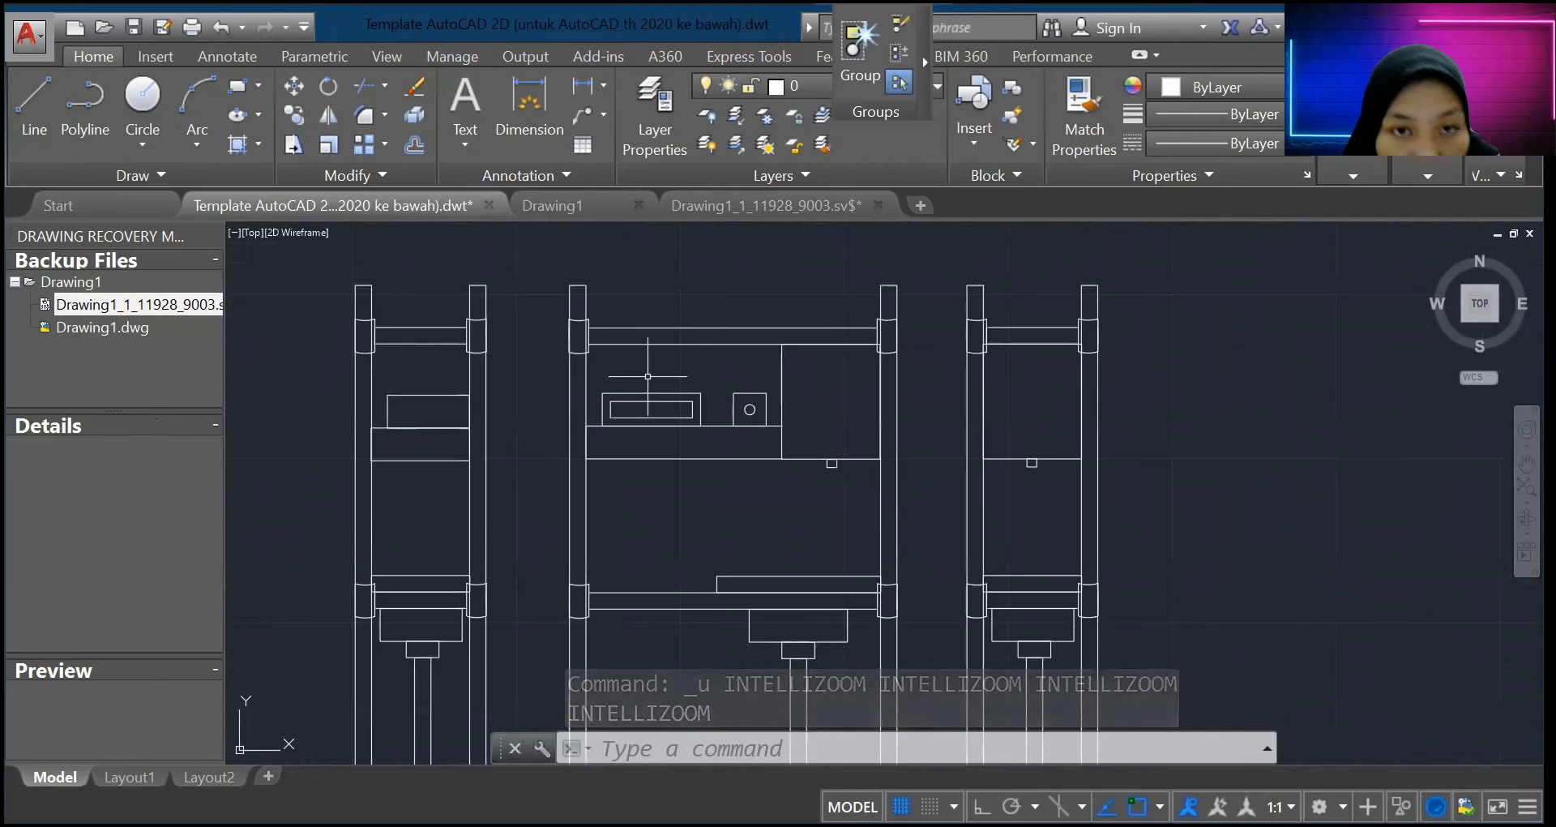
pyautogui.scroll(-4, 648, 375)
pyautogui.scroll(-2, 859, 442)
pyautogui.scroll(2, 896, 514)
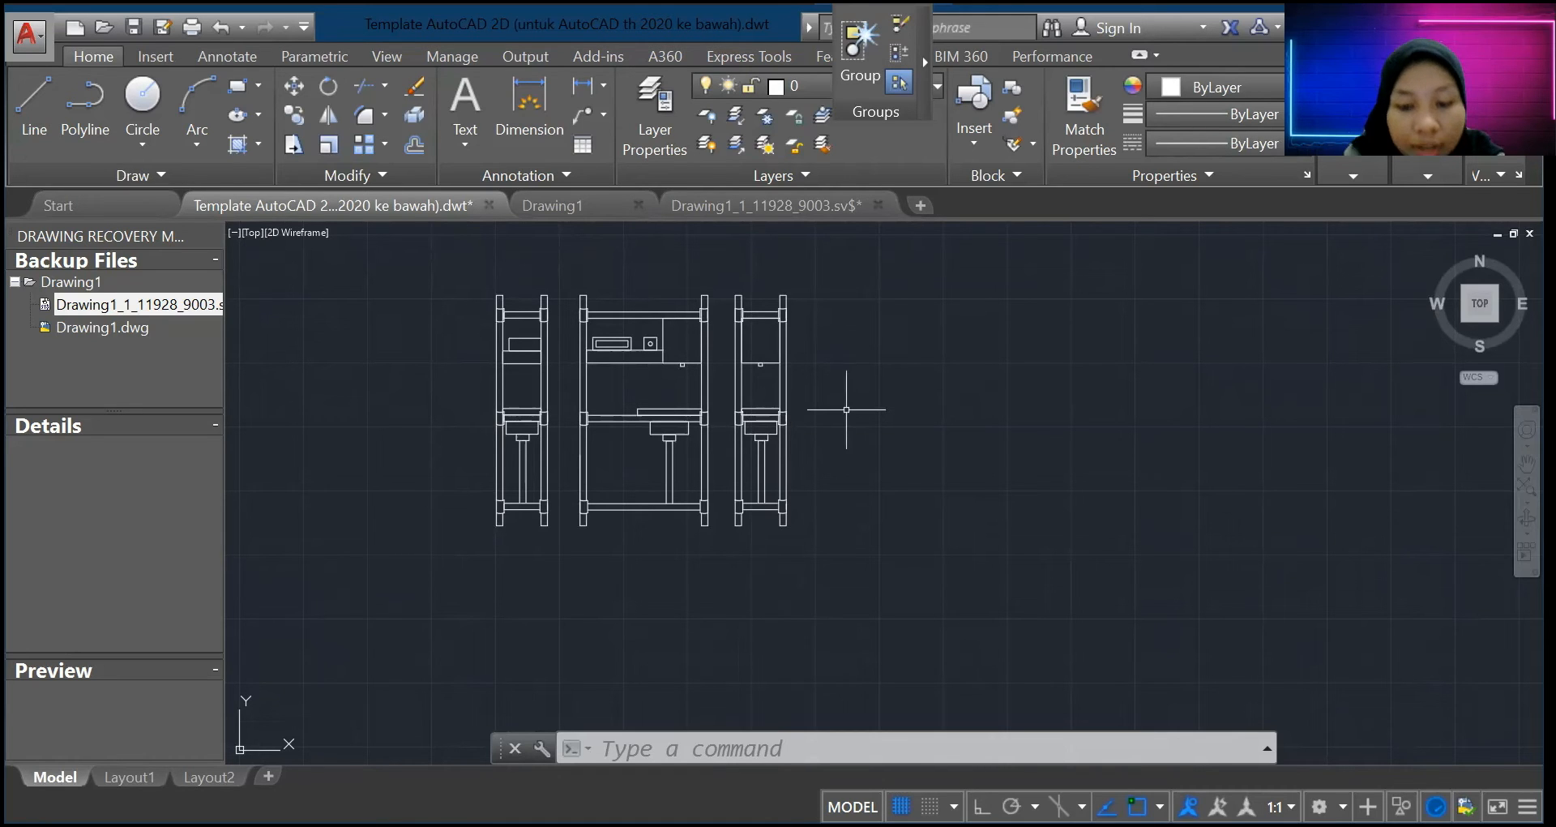
# Step: Mirror the whole front view across a vertical line to the right of the three views, keeping the source objects
pyautogui.write('MI')
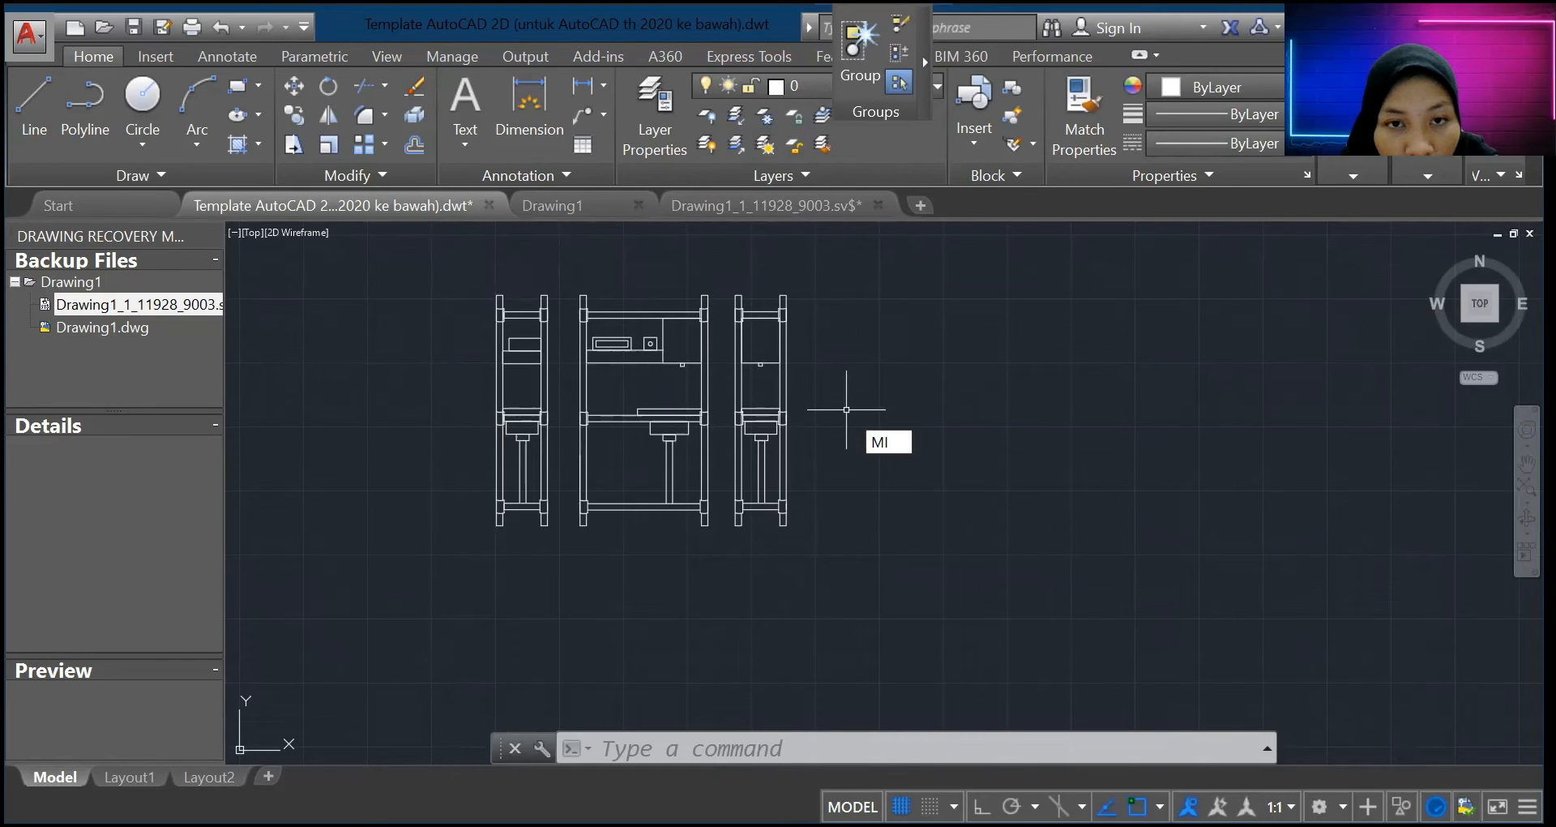
pyautogui.press('Return')
pyautogui.click(569, 283)
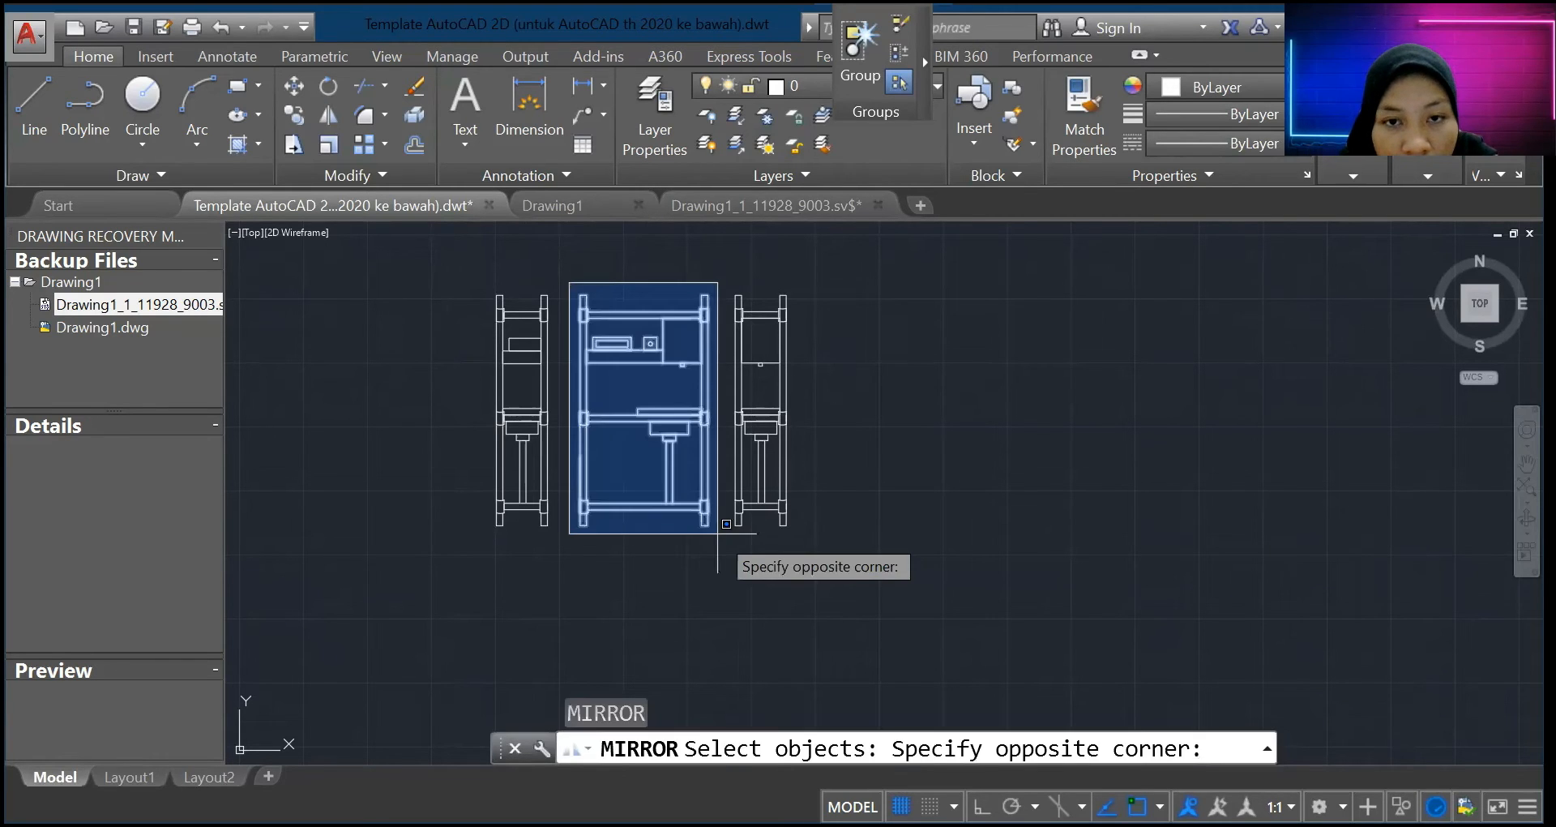
pyautogui.click(717, 534)
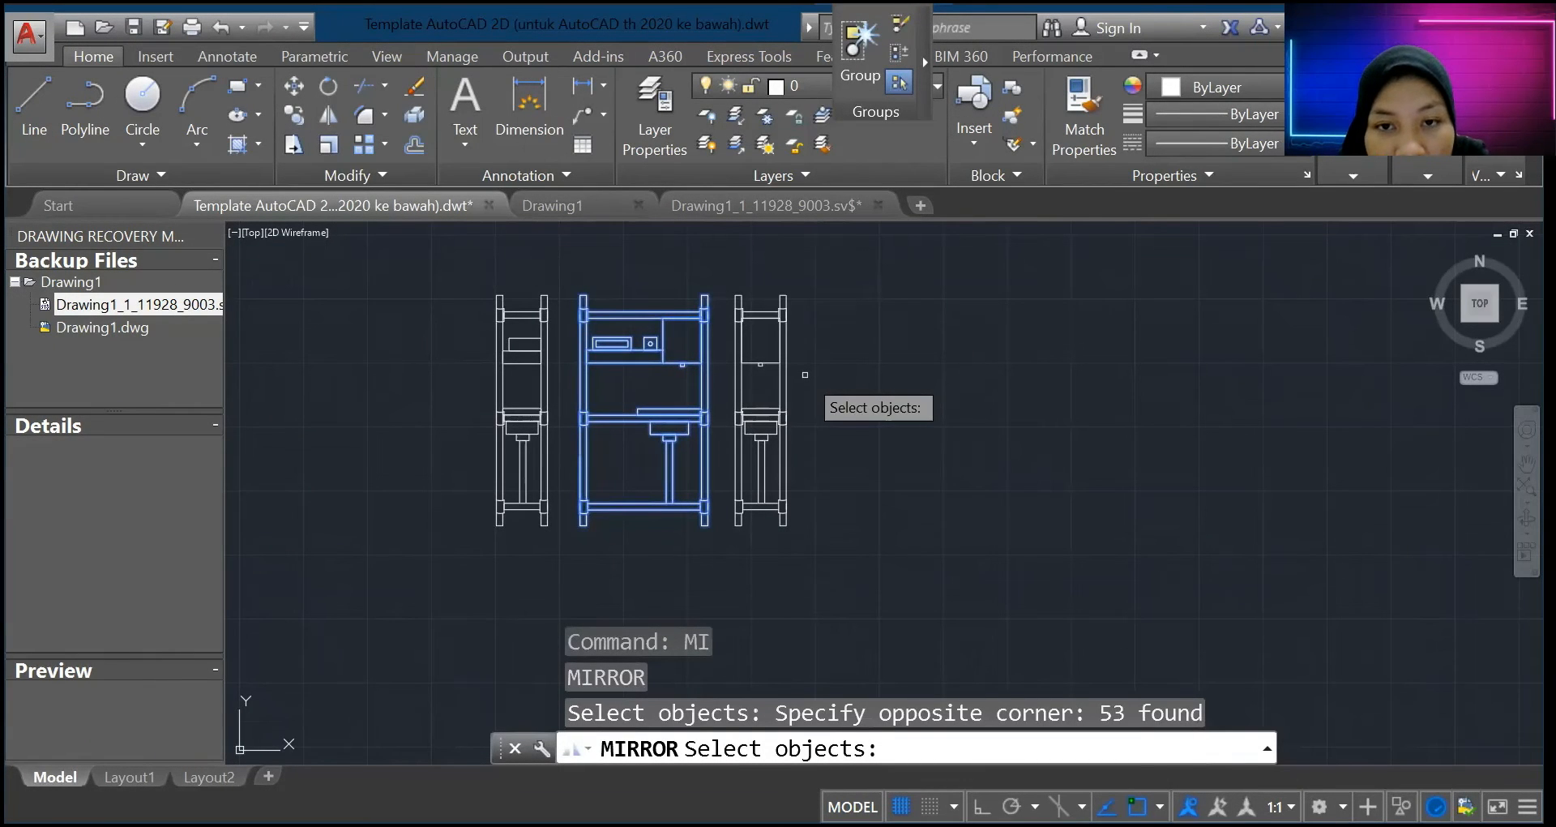
pyautogui.press('Return')
pyautogui.click(839, 286)
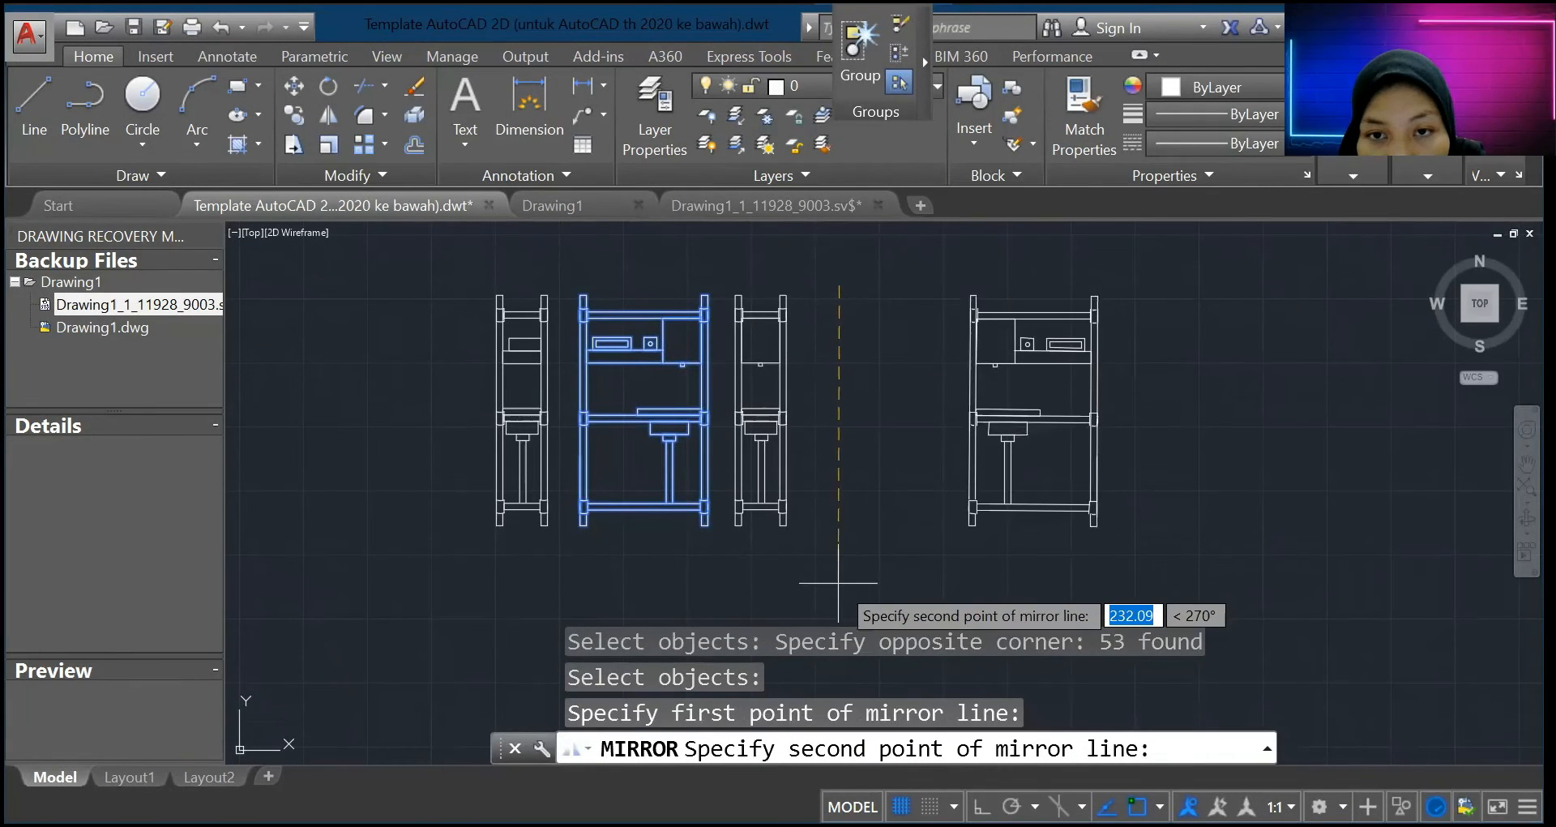
pyautogui.click(838, 582)
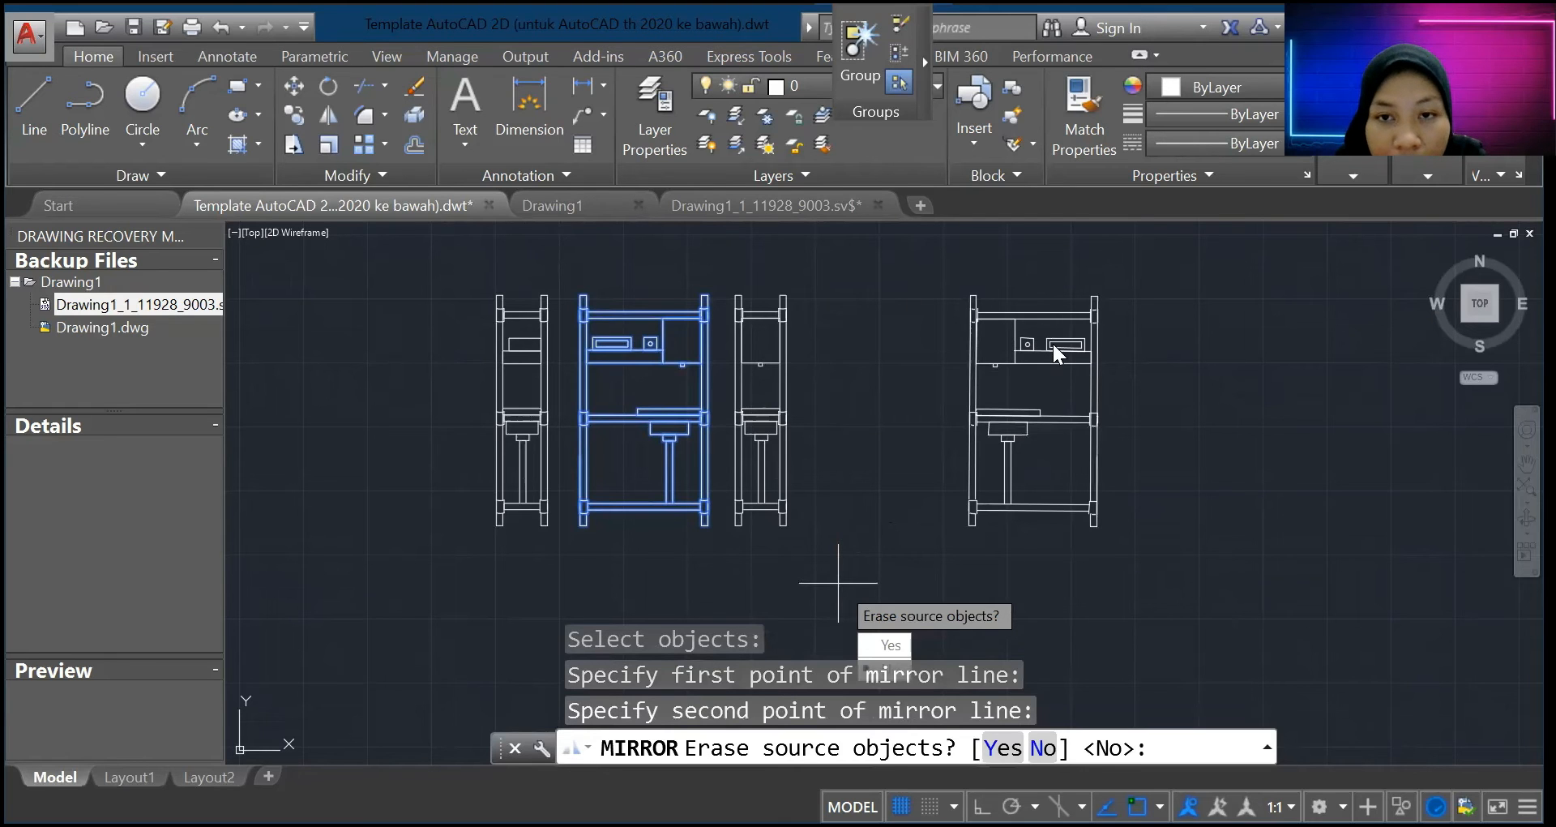
pyautogui.moveTo(1097, 311); pyautogui.dragTo(1053, 344, button='middle')
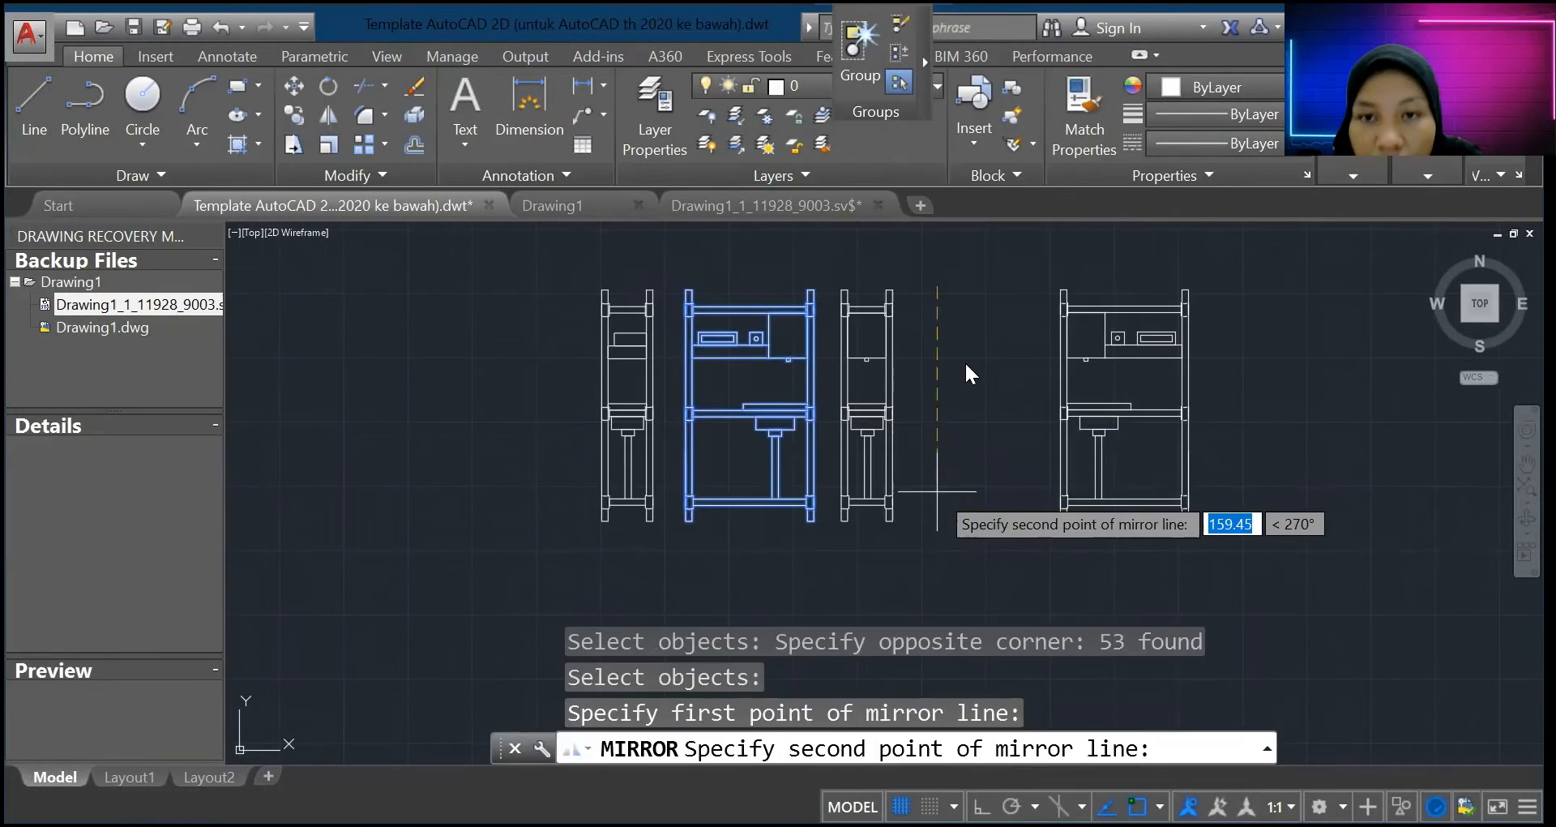
# Step: Move the mirrored view leftward so that it stands next to the right side view
pyautogui.click(989, 291)
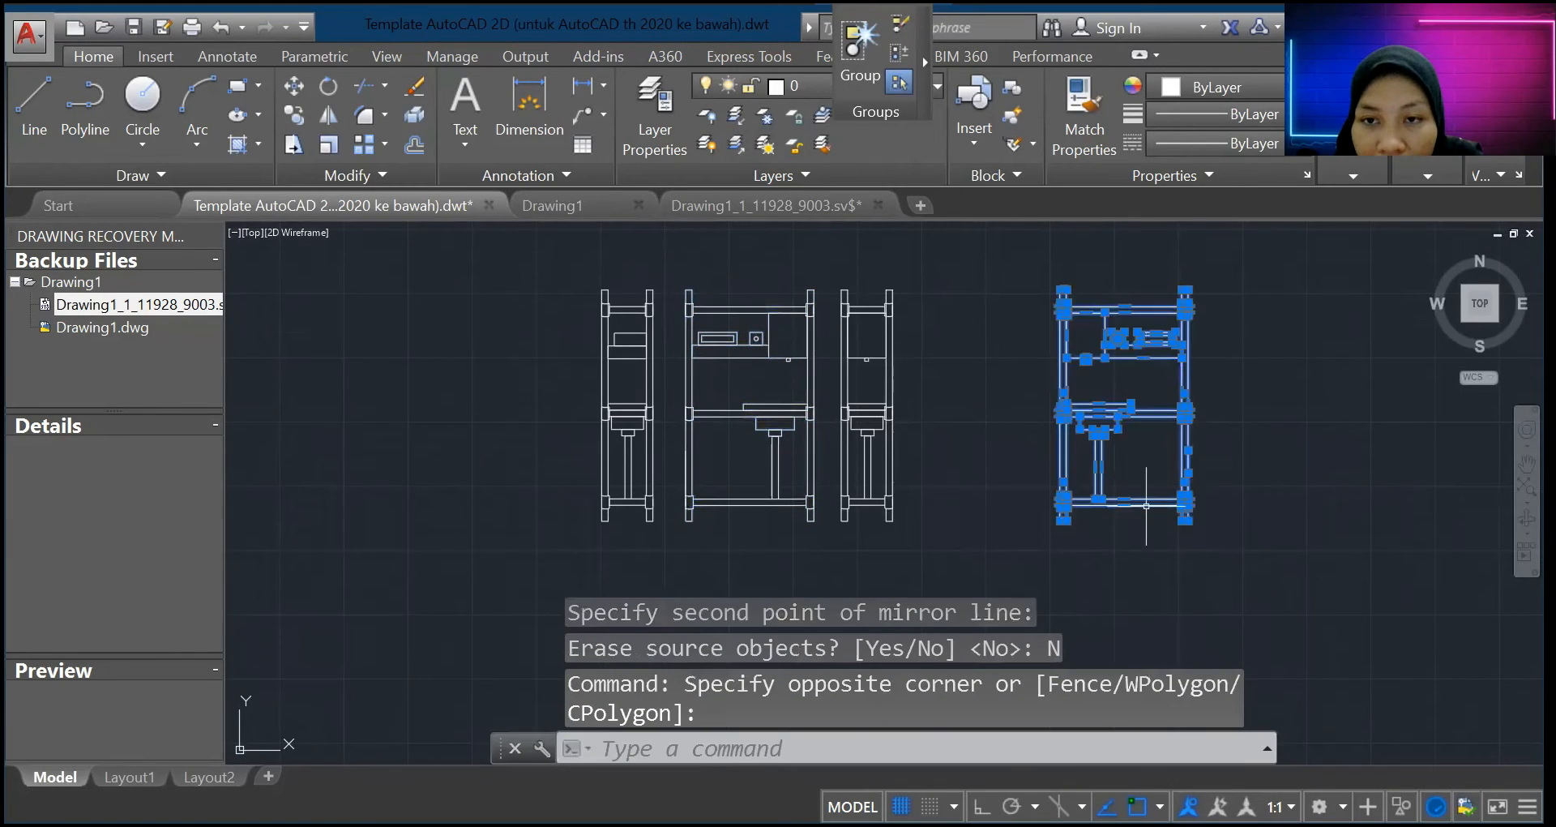
pyautogui.scroll(4, 1116, 399)
pyautogui.scroll(-4, 1109, 525)
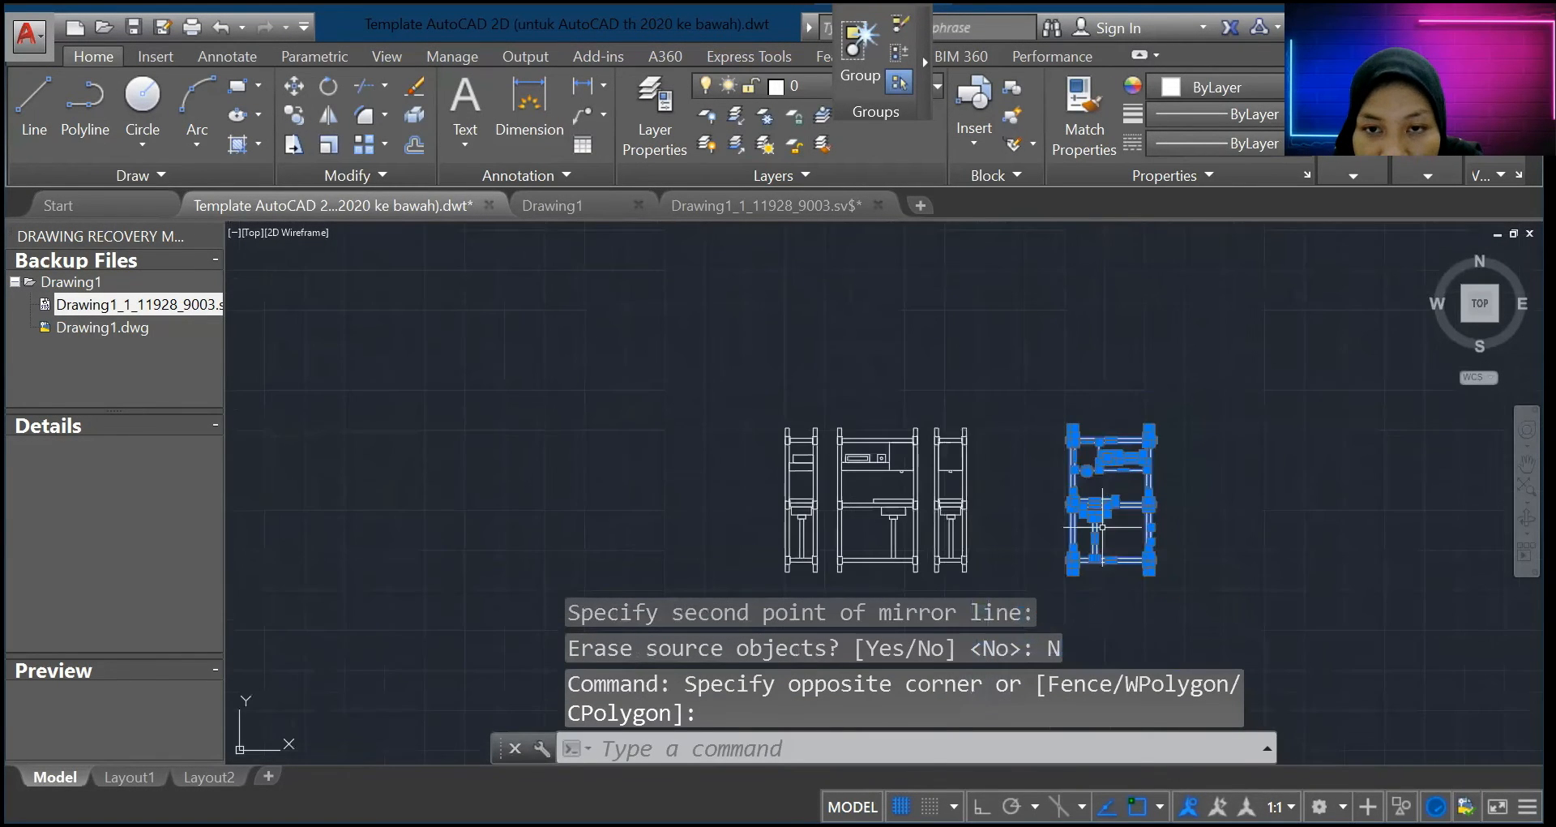
pyautogui.scroll(4, 683, 548)
pyautogui.press('Escape')
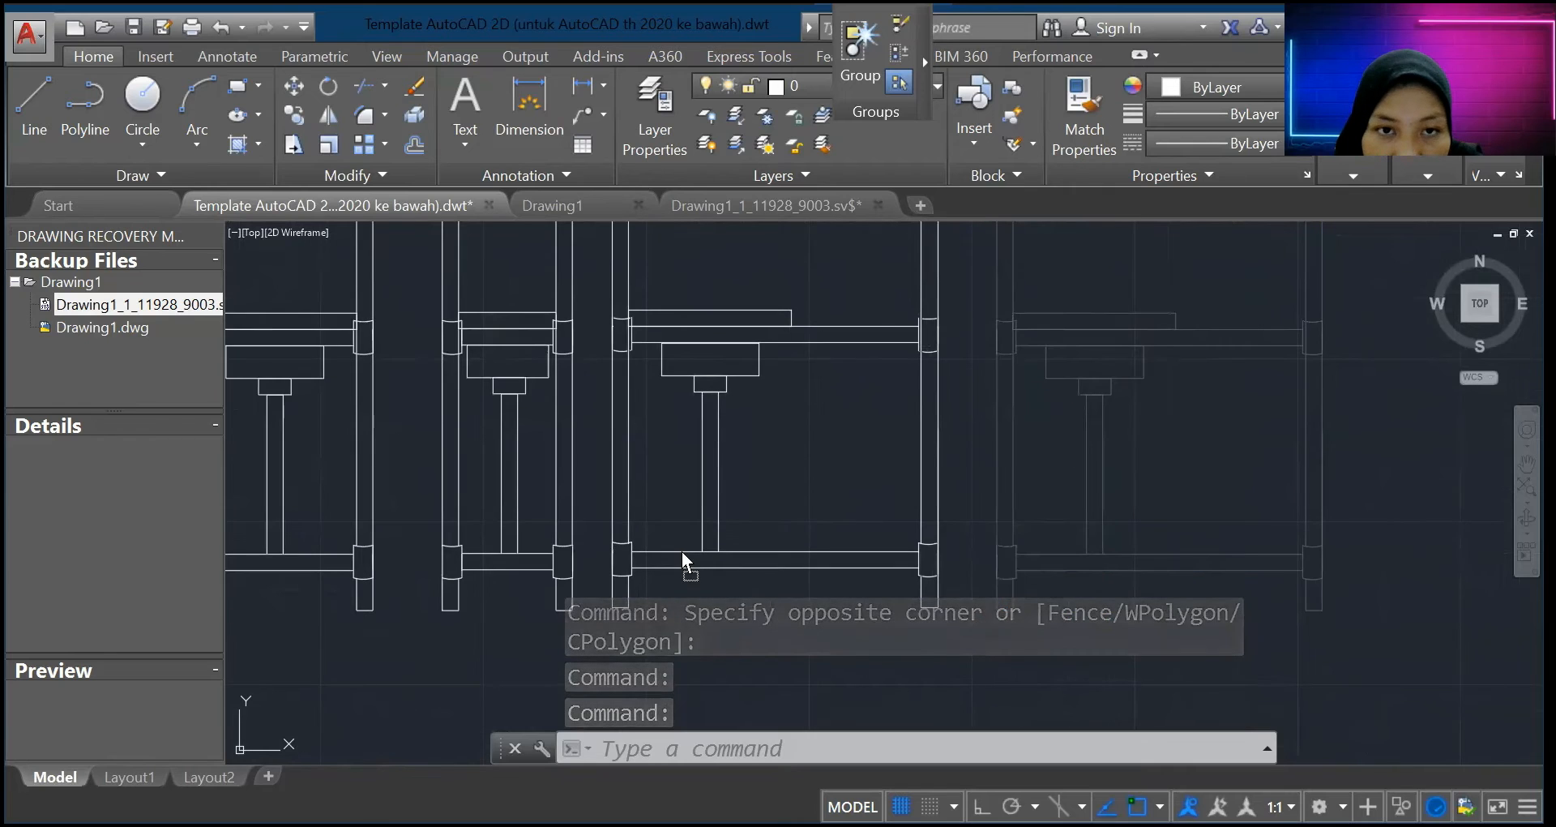
pyautogui.scroll(-5, 627, 284)
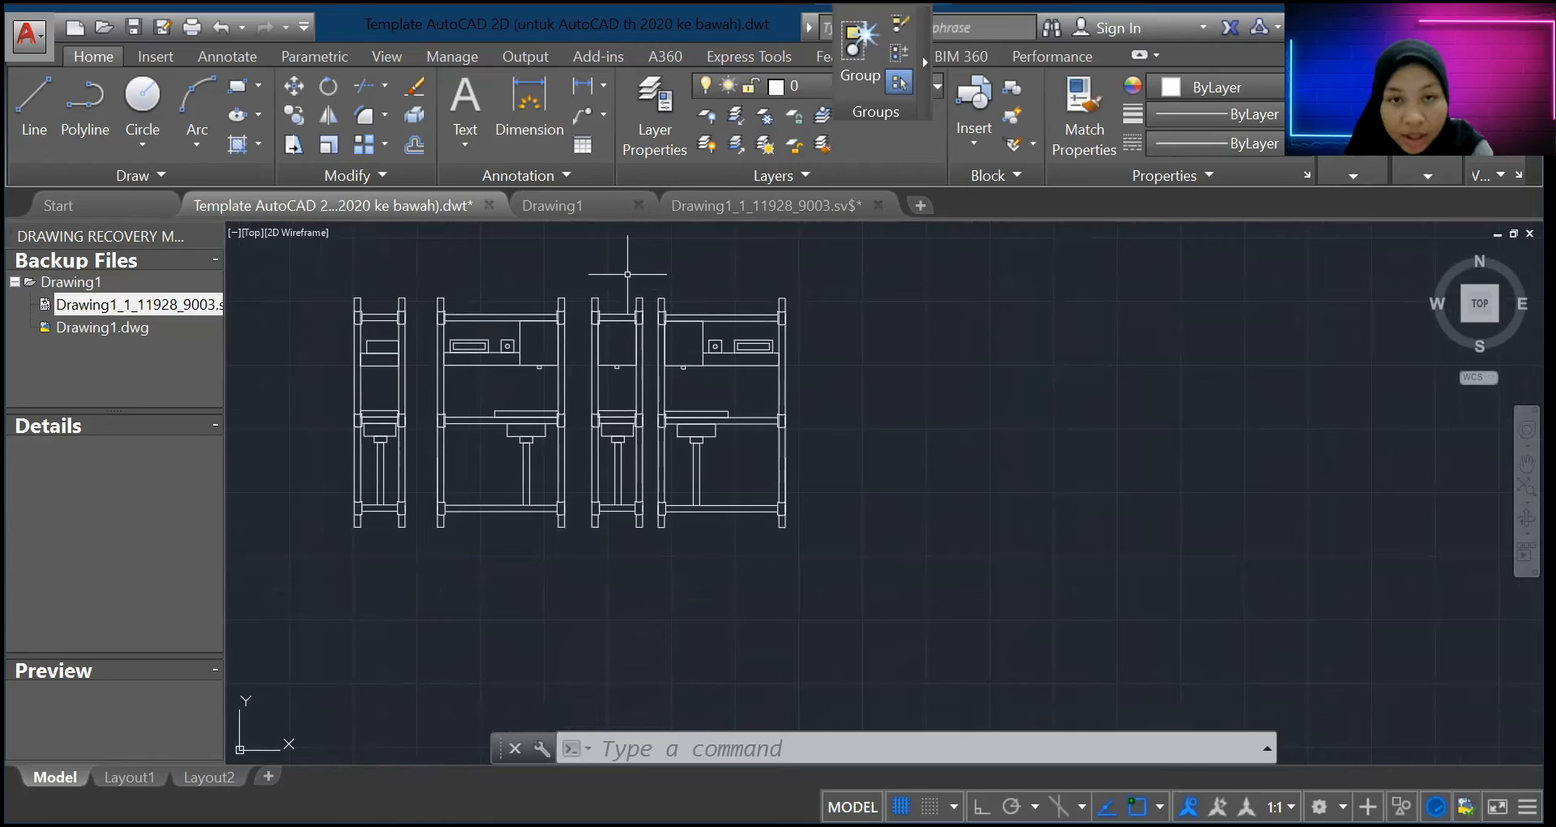
# Step: Delete the inner rectangle and the circle from the two boxes on the mirrored view's shelf
pyautogui.scroll(6, 705, 303)
pyautogui.scroll(2, 972, 421)
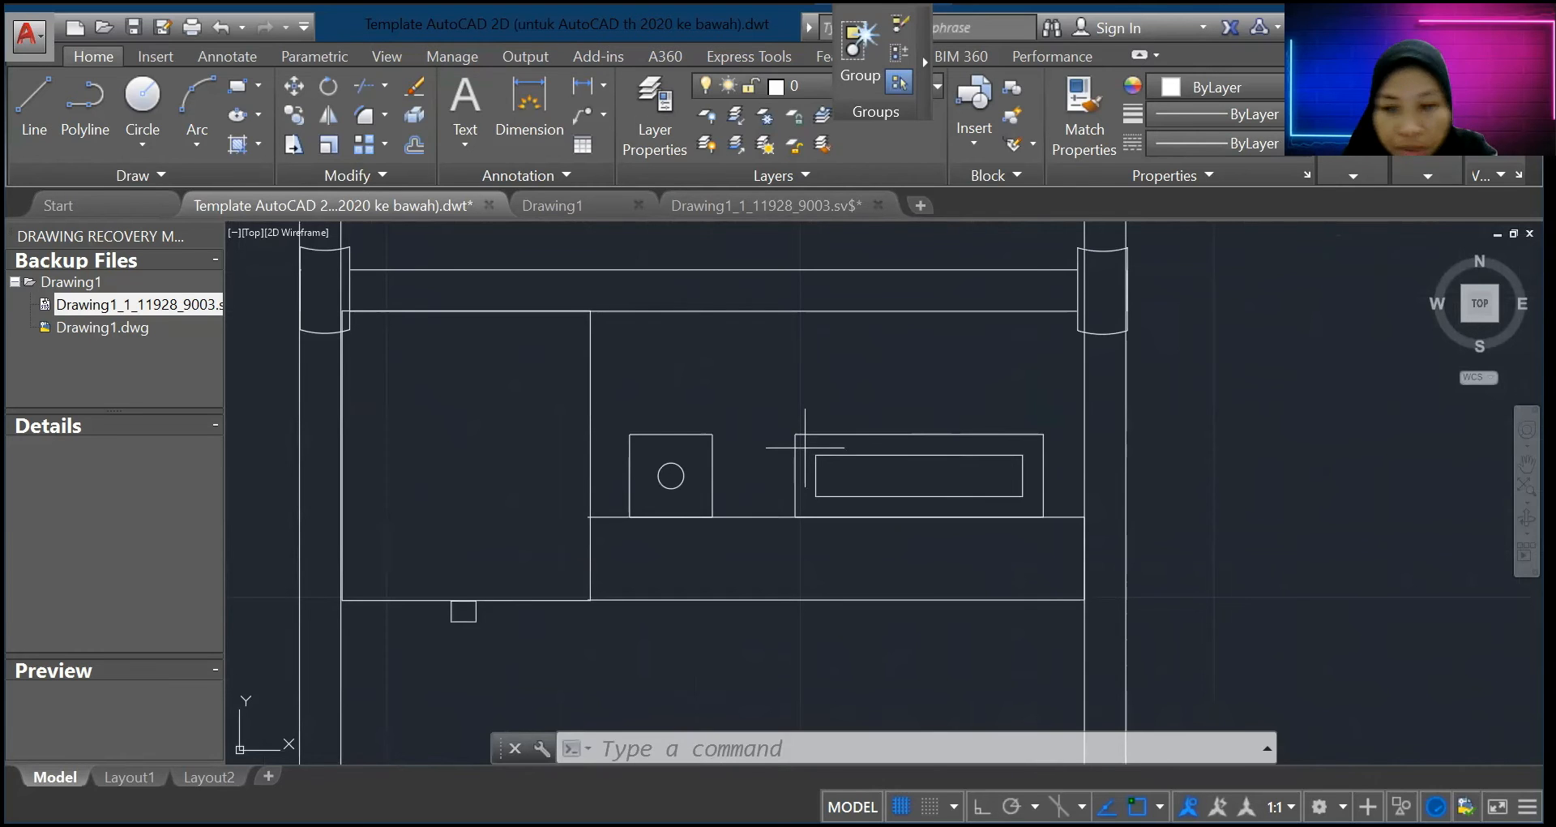
pyautogui.press('Escape')
pyautogui.click(927, 456)
pyautogui.press('Delete')
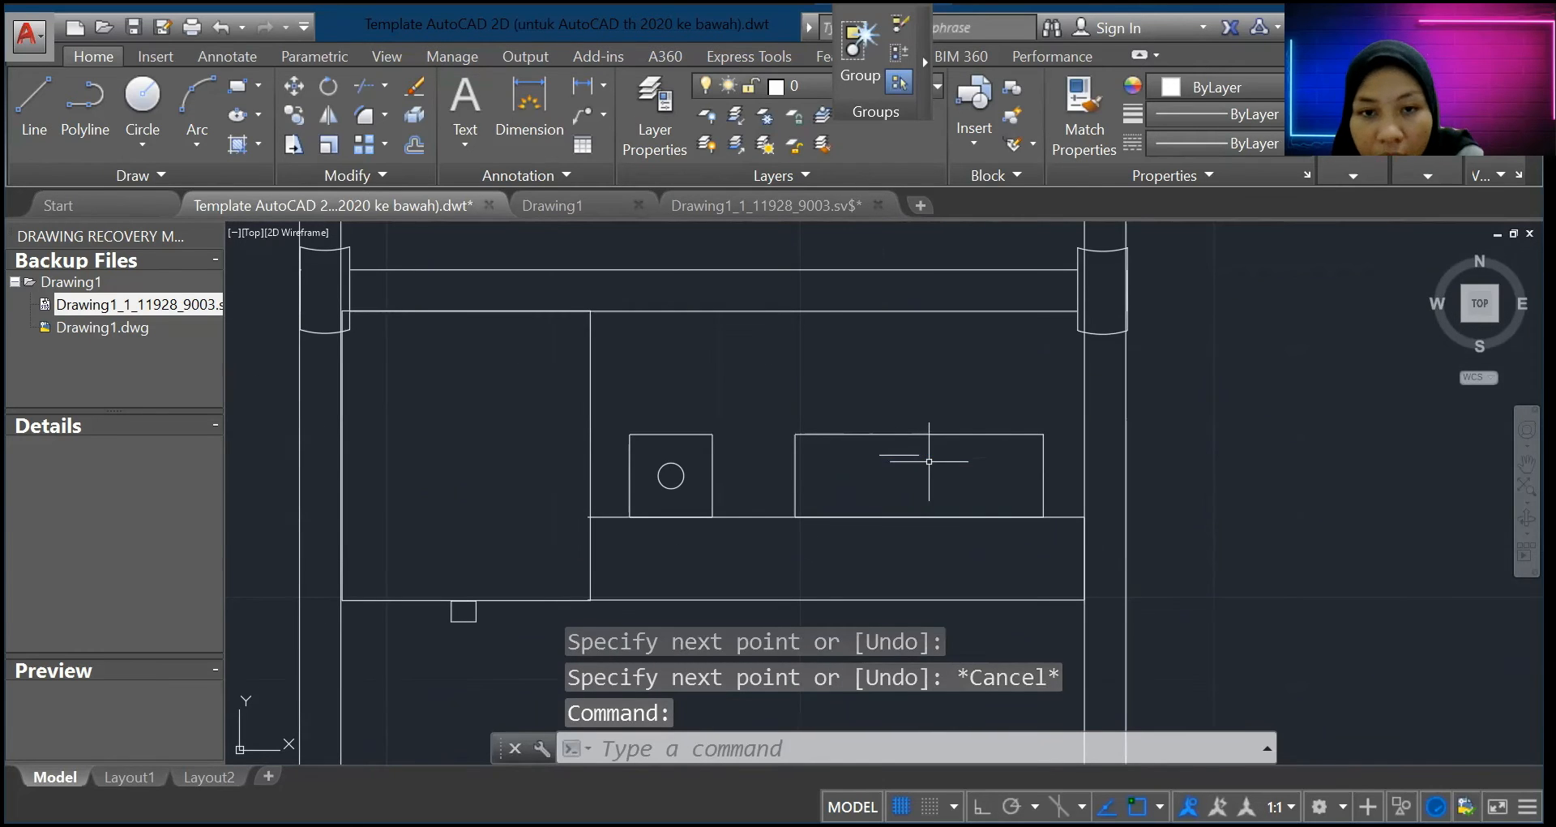
pyautogui.click(676, 463)
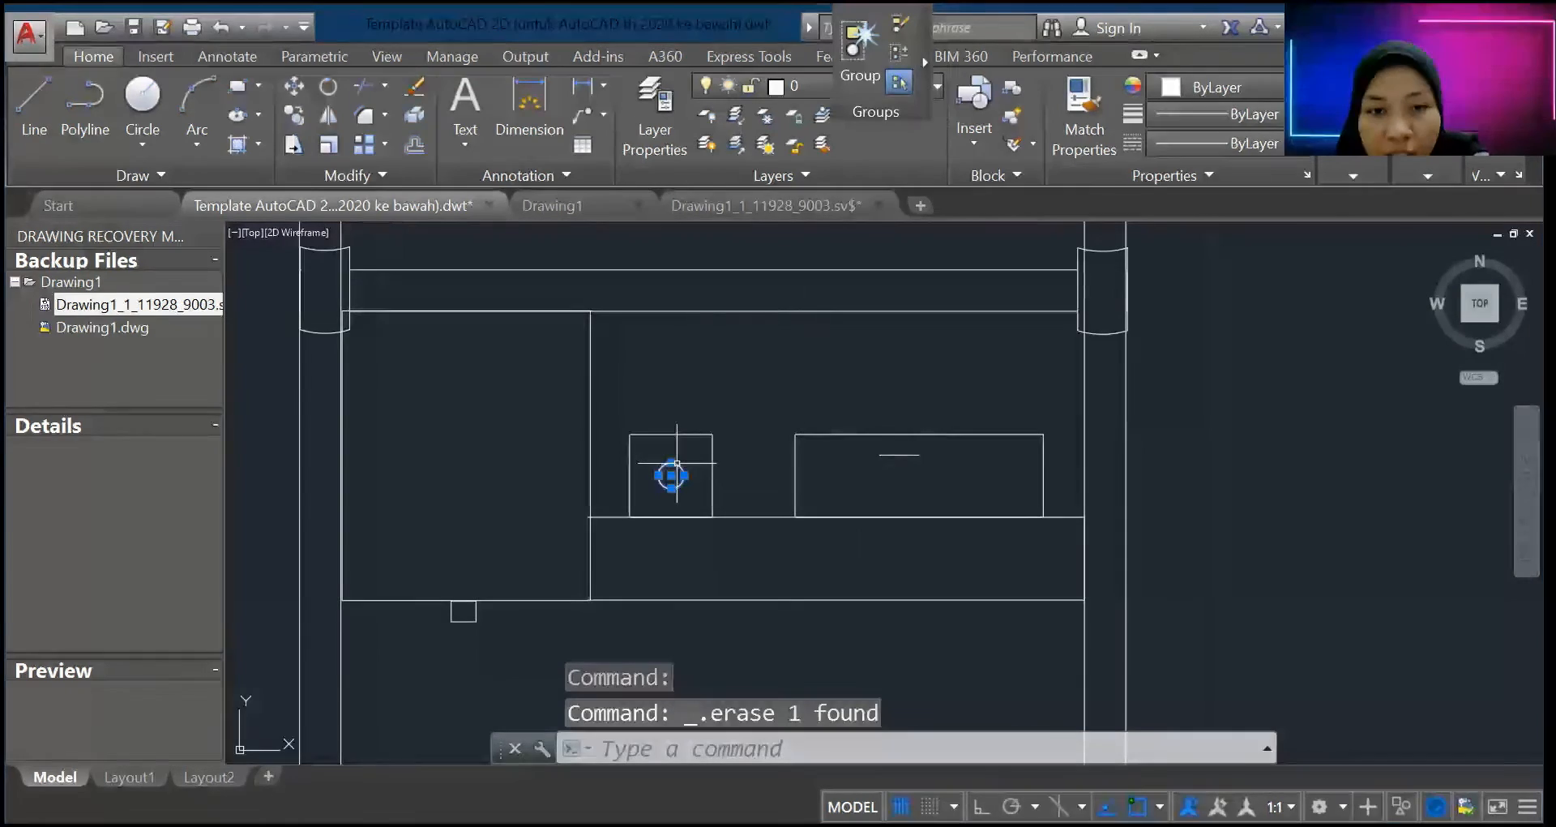
pyautogui.press('Delete')
pyautogui.scroll(-6, 687, 627)
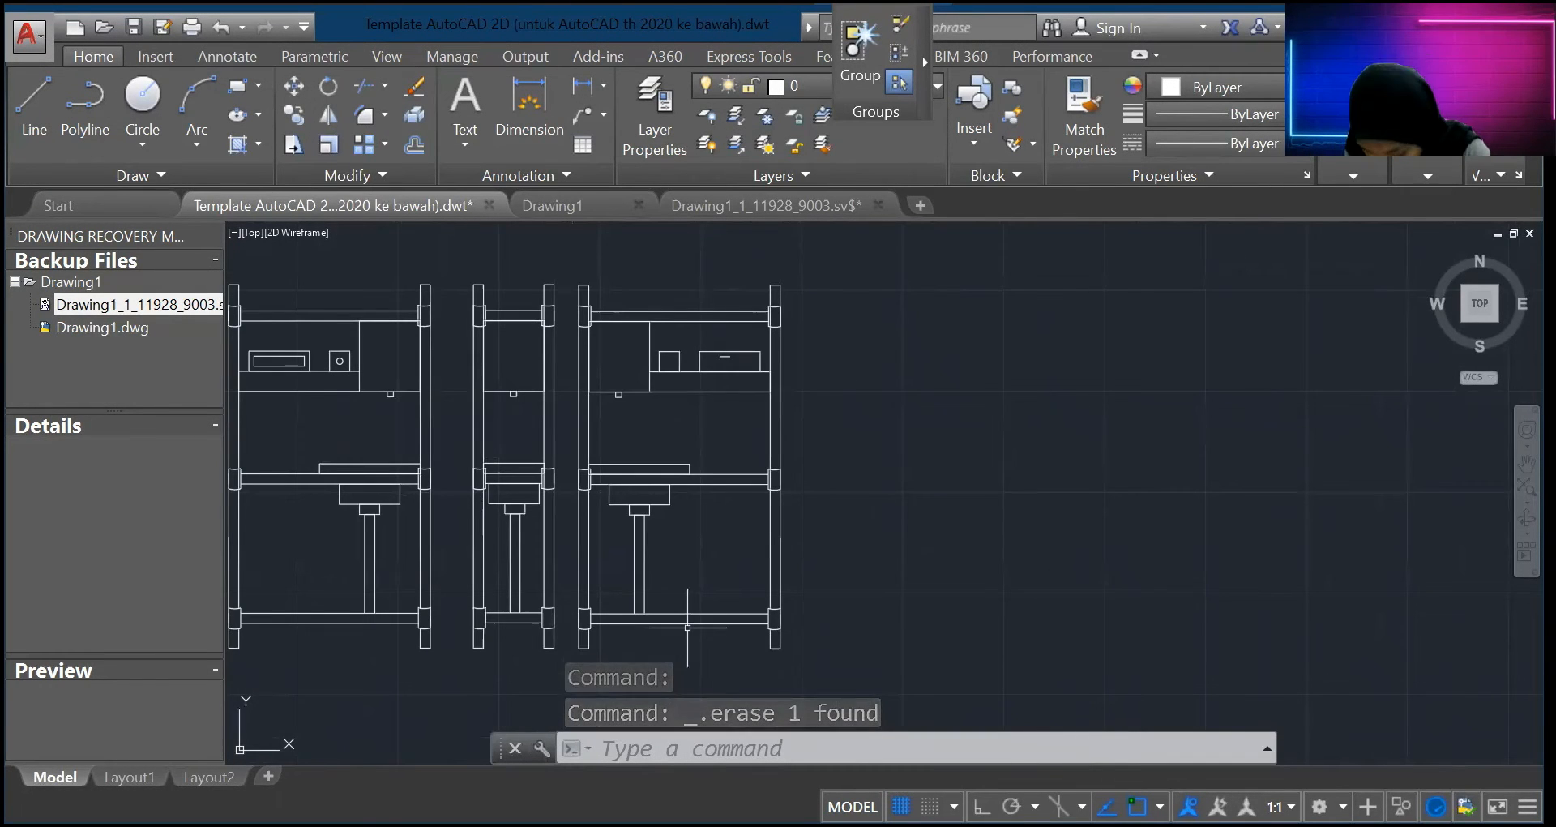
pyautogui.scroll(-3, 834, 451)
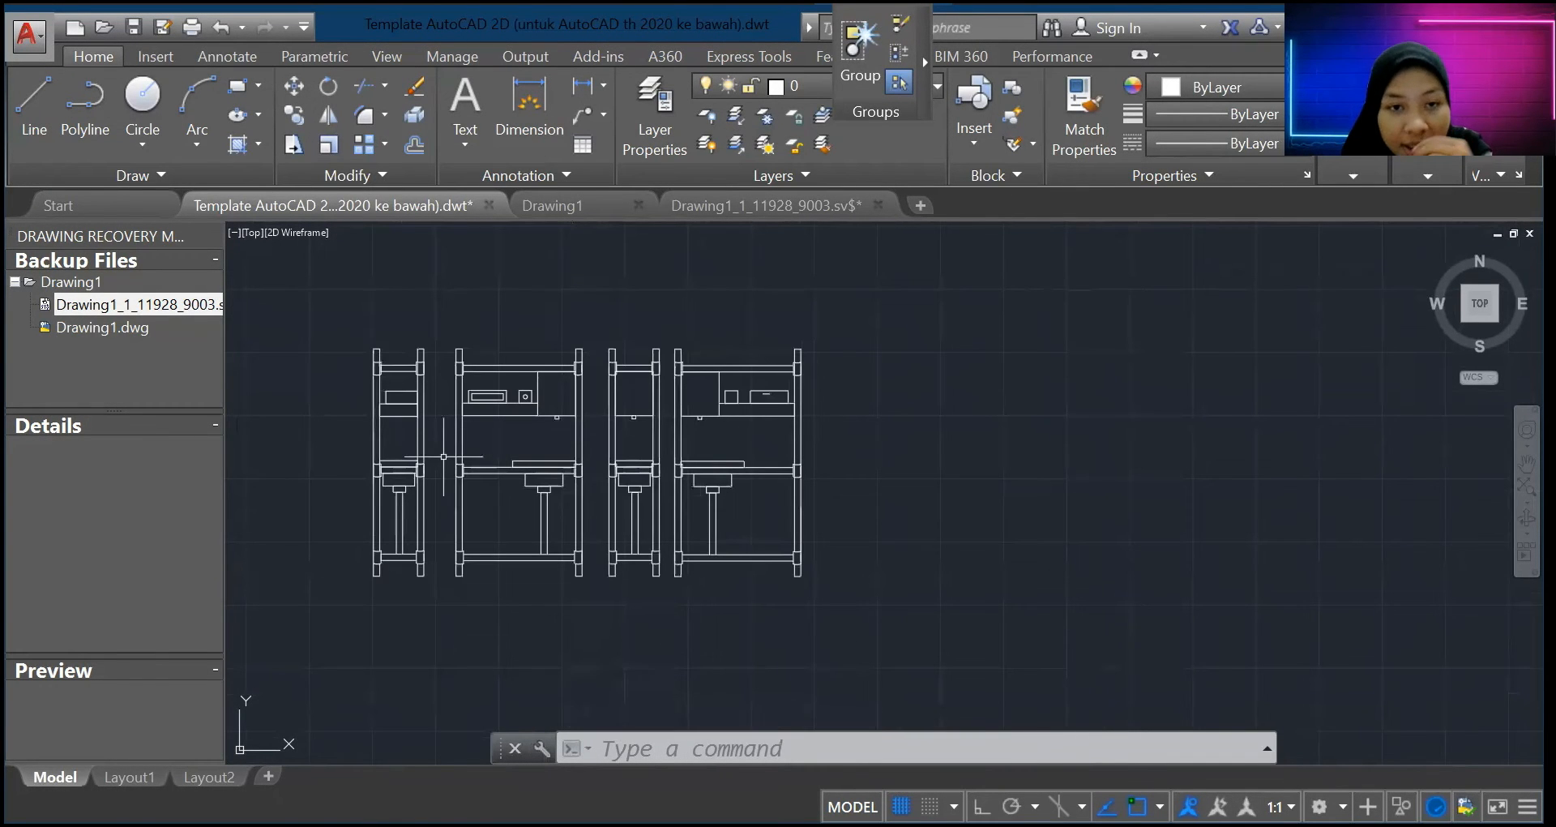
pyautogui.scroll(-2, 368, 357)
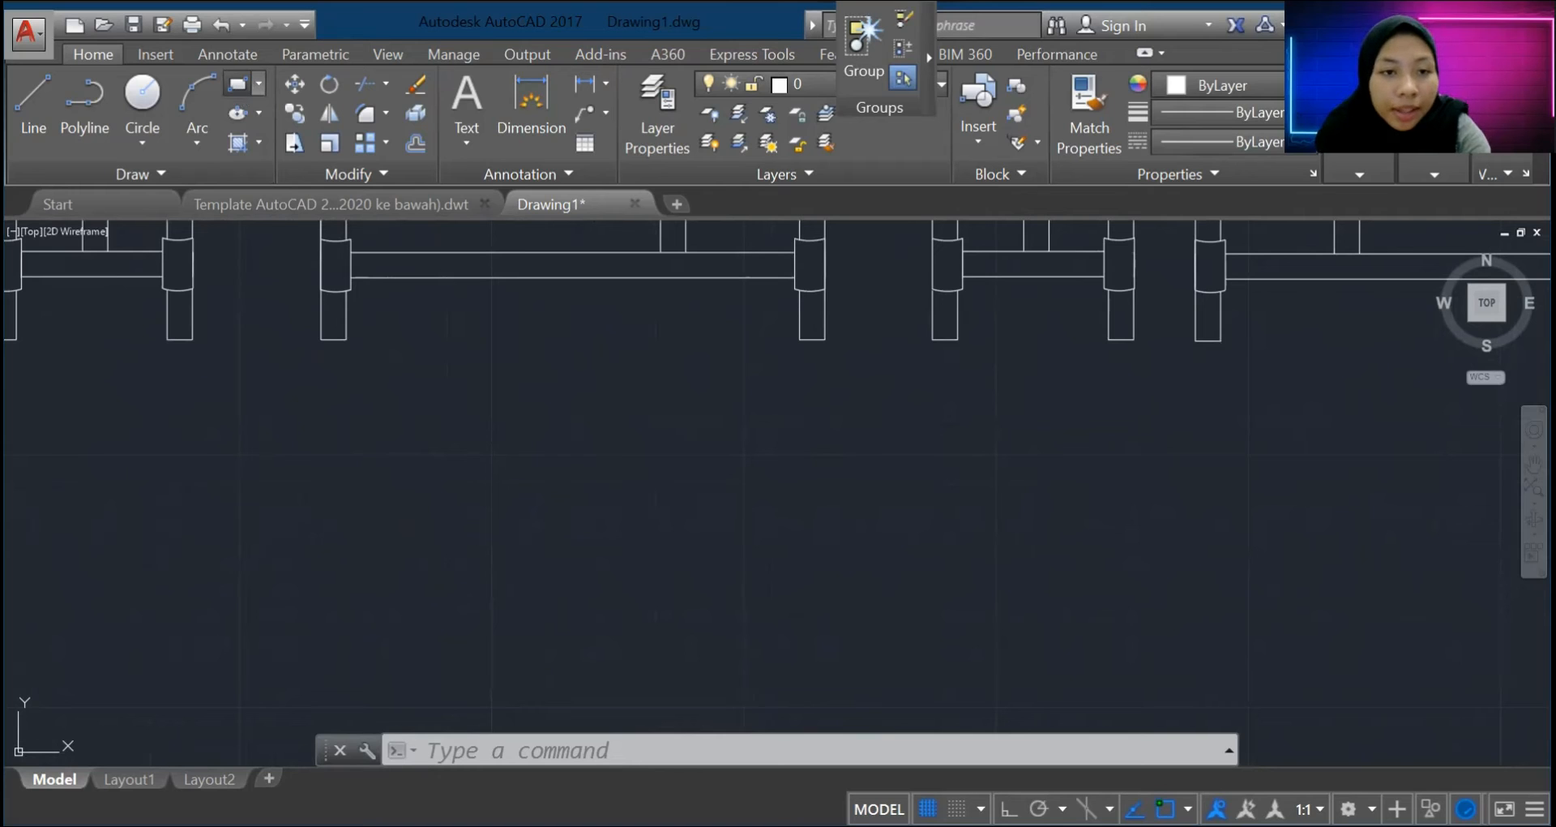
# Step: Draw a 100 by 5 rectangle below the front view, aligned with the outer edge of its left post
pyautogui.click(237, 83)
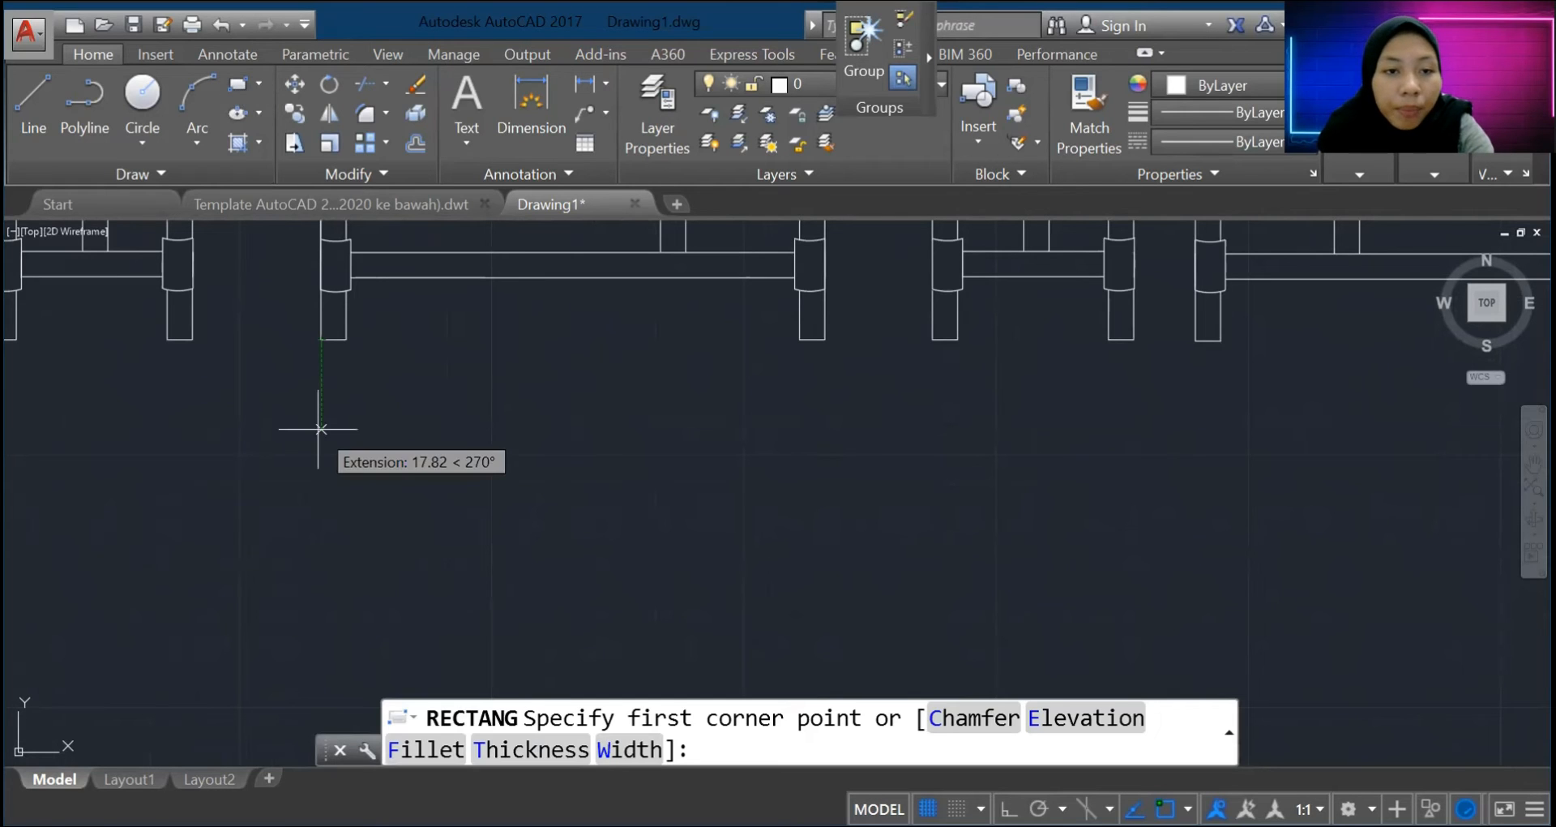
pyautogui.click(318, 429)
pyautogui.write('100')
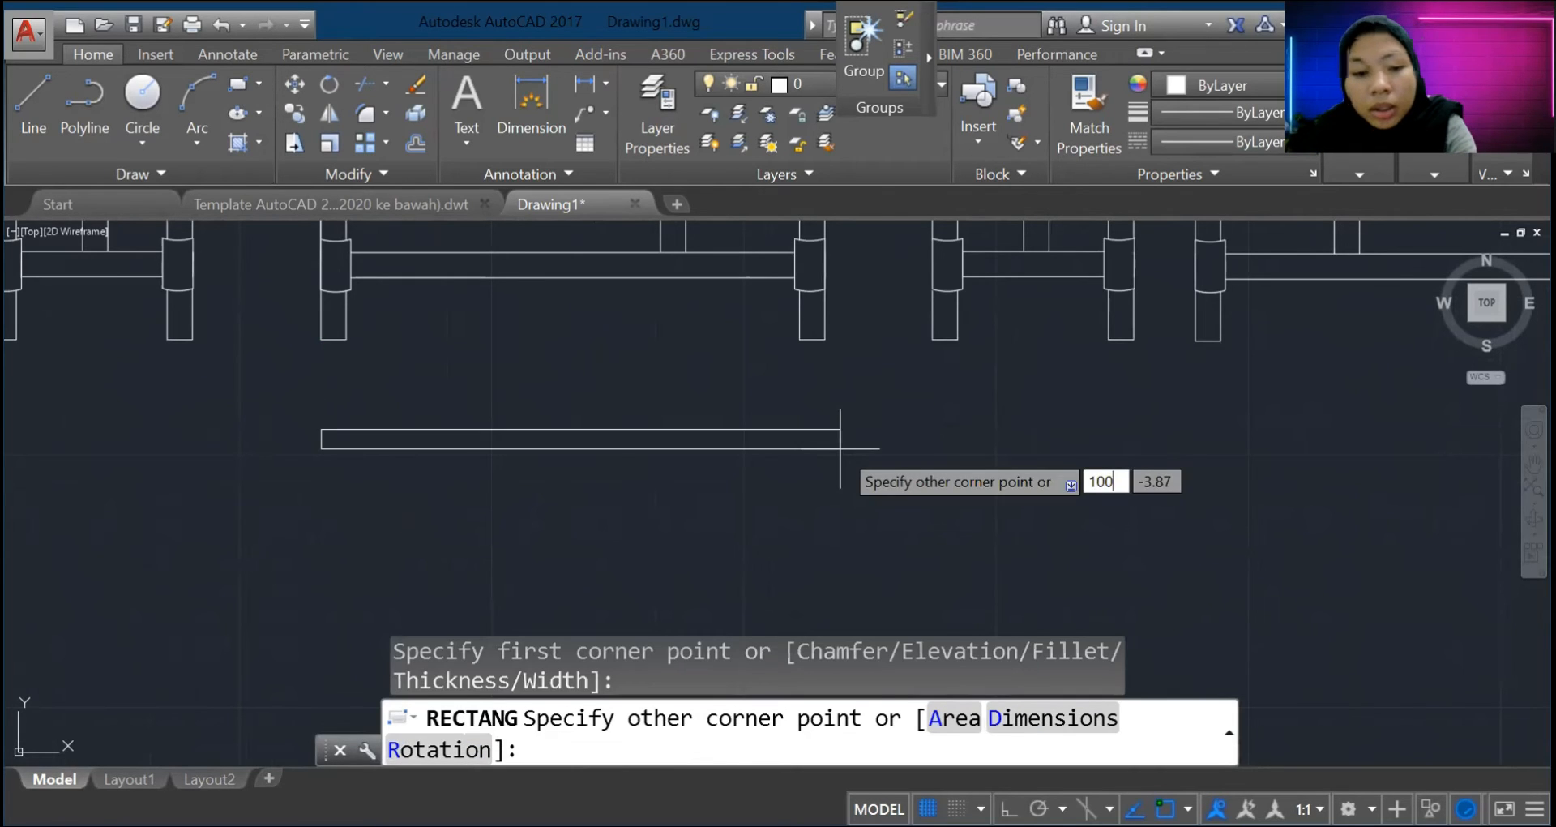
pyautogui.press('Tab')
pyautogui.write('5')
pyautogui.press('Return')
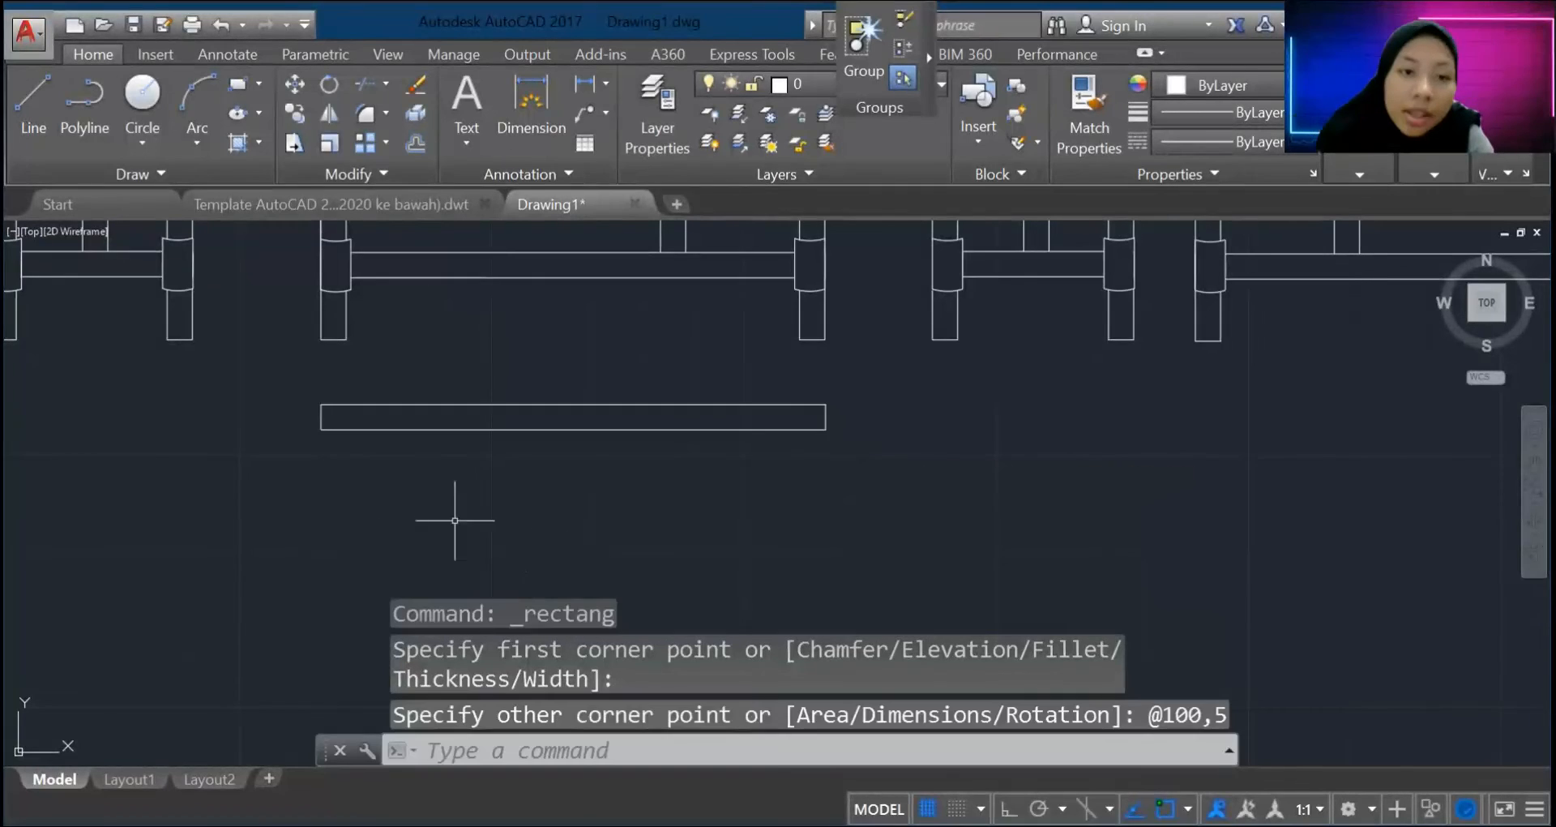
# Step: Draw a 5 by 40 rectangle starting from the upper-left corner of the 100 by 5 rectangle
pyautogui.scroll(2, 311, 559)
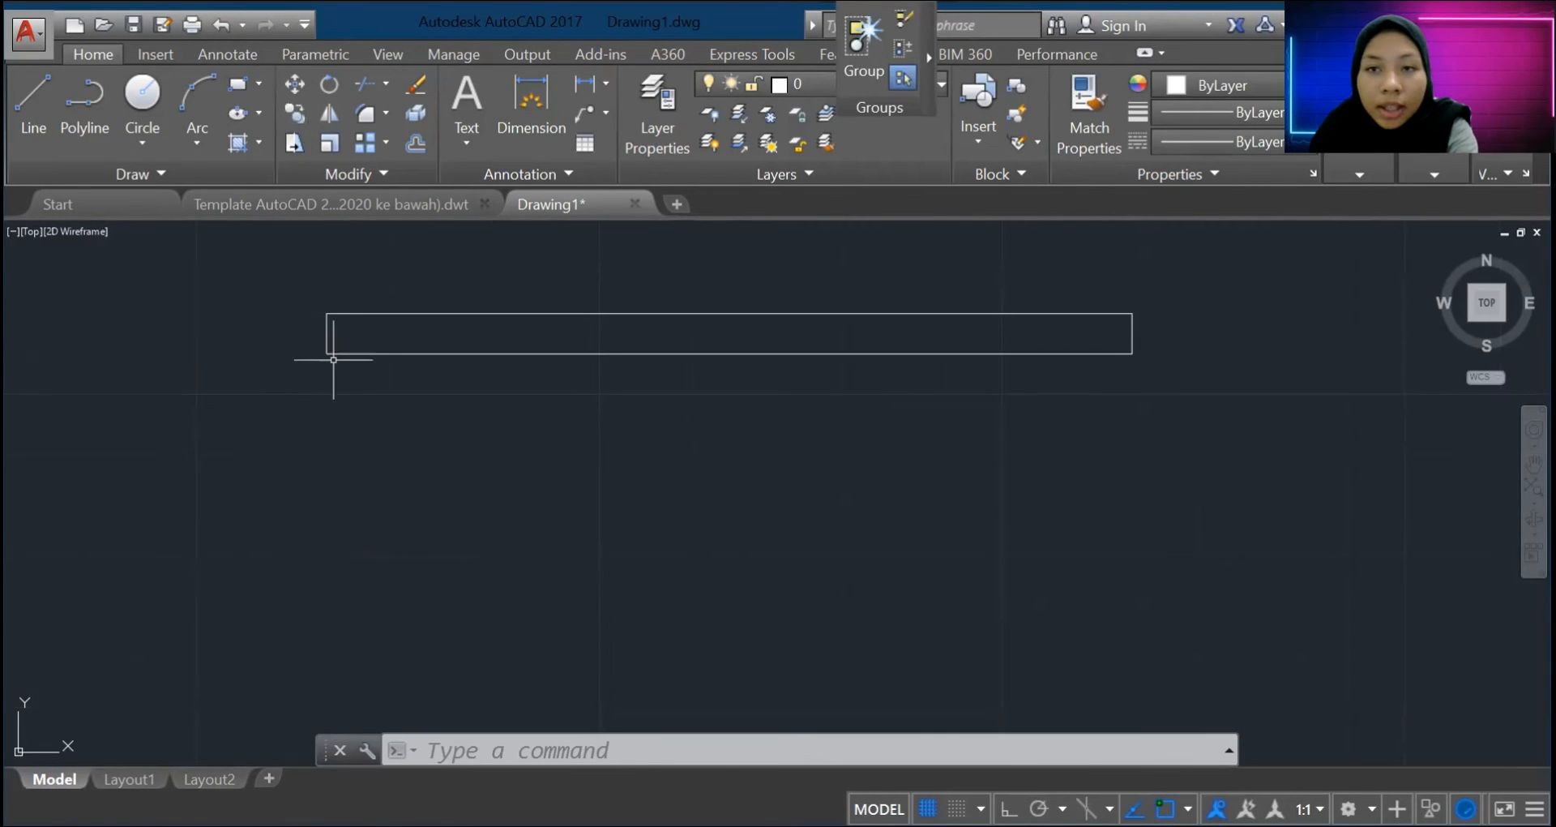
pyautogui.press('Return')
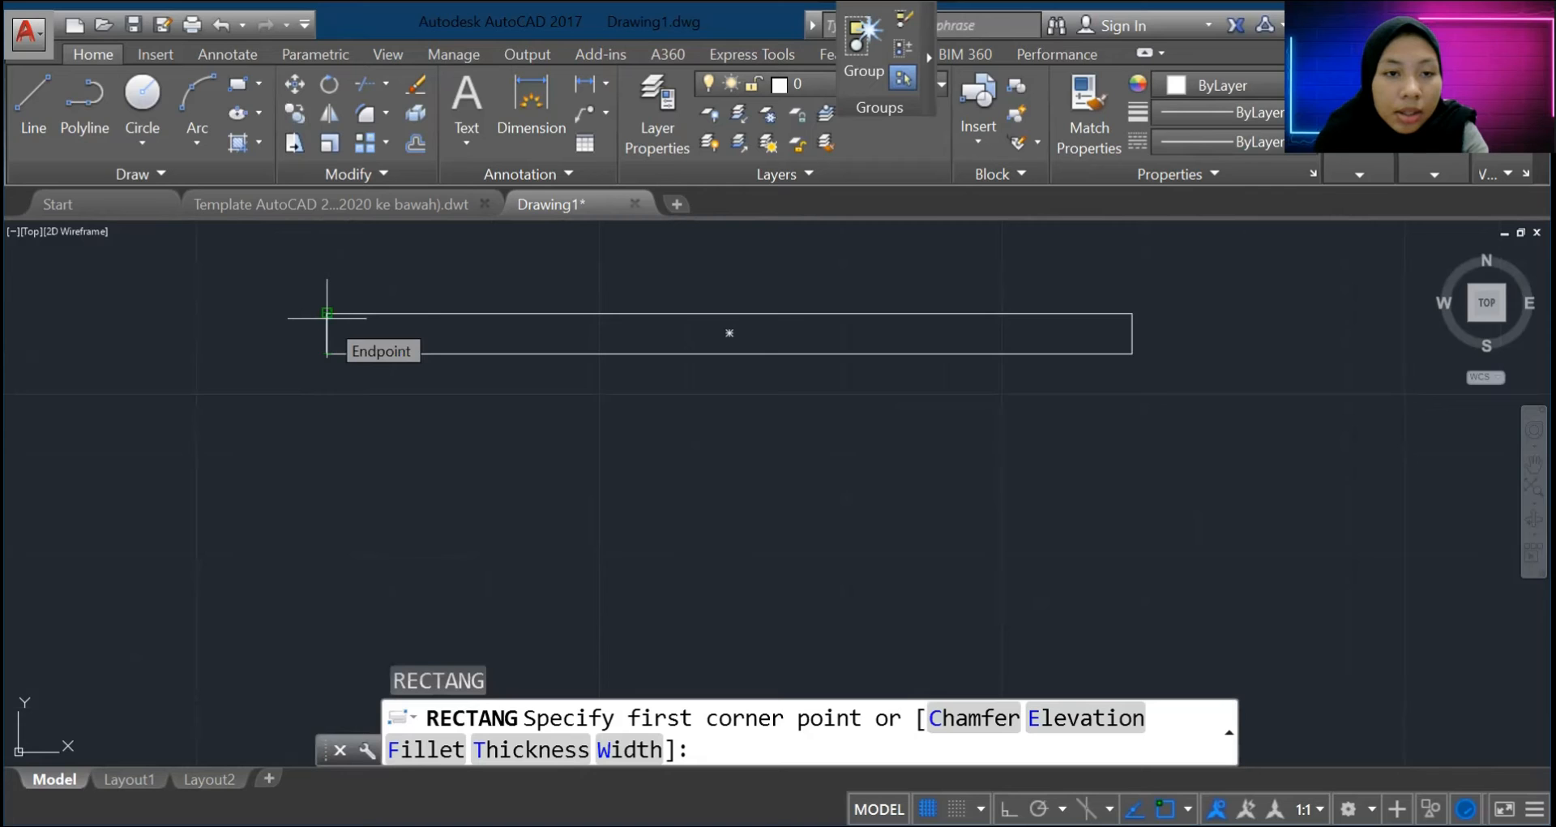
pyautogui.click(326, 313)
pyautogui.write('5')
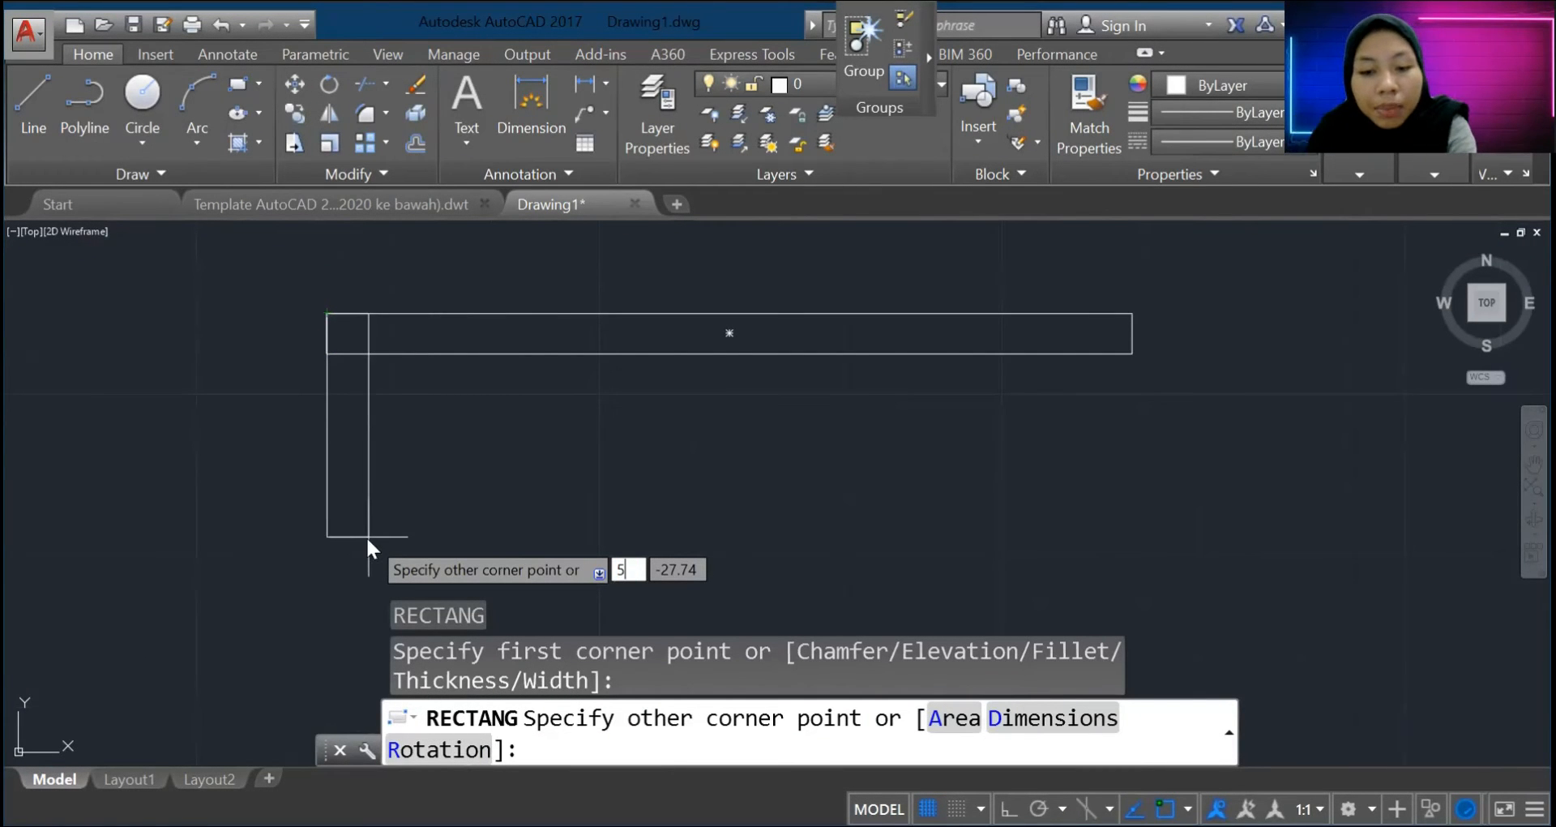
pyautogui.write(',40')
pyautogui.press('Return')
pyautogui.scroll(-2, 385, 300)
pyautogui.scroll(-4, 385, 301)
pyautogui.scroll(4, 368, 261)
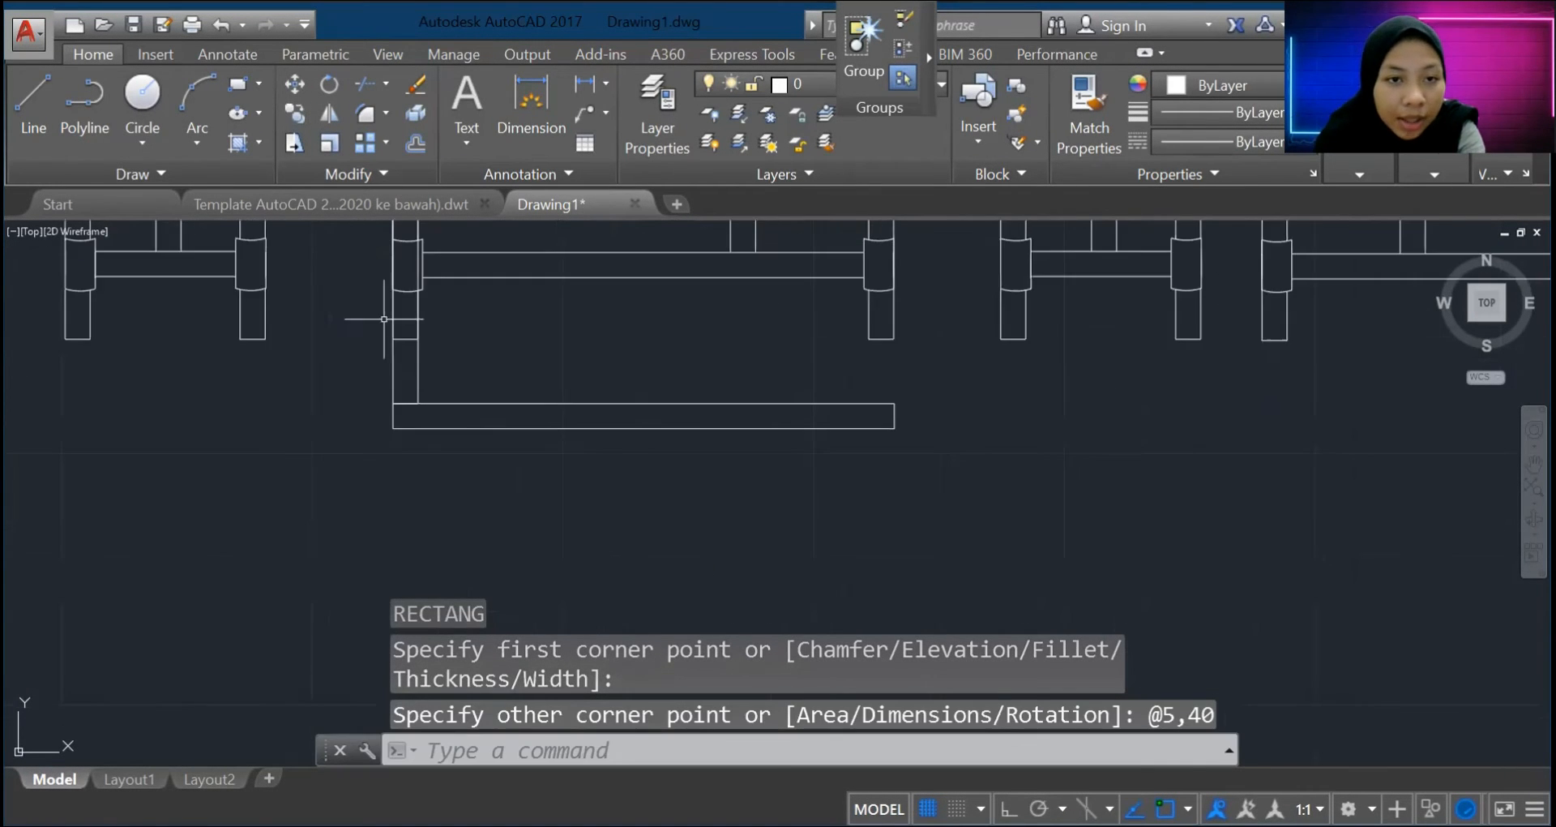
# Step: Move the 5 by 40 rectangle down so its top edge aligns with the top edge of the 100 by 5 rectangle
pyautogui.click(393, 363)
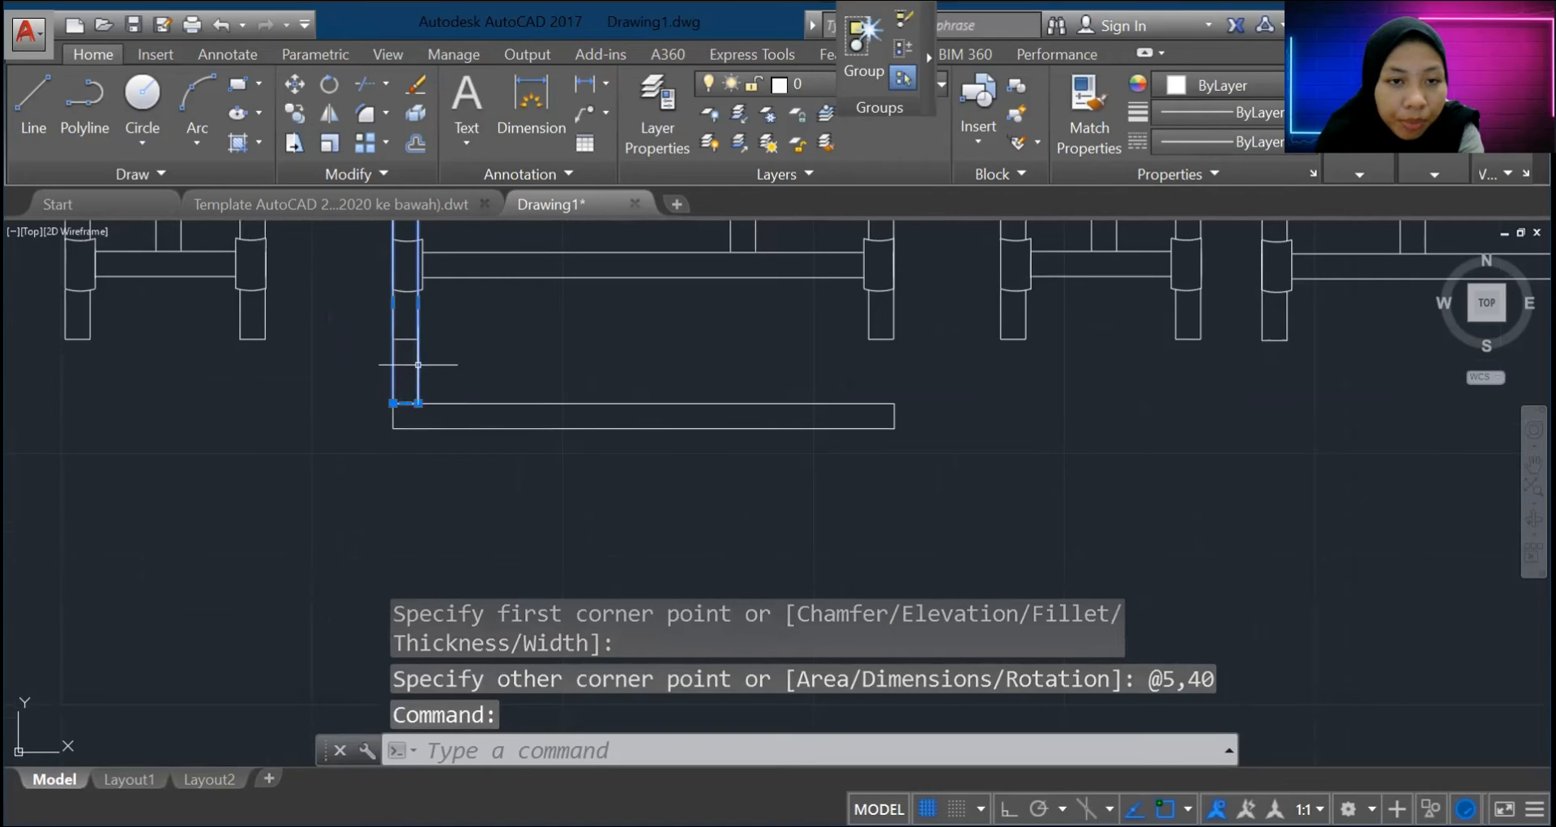
pyautogui.moveTo(418, 365); pyautogui.dragTo(416, 567)
pyautogui.scroll(5, 392, 347)
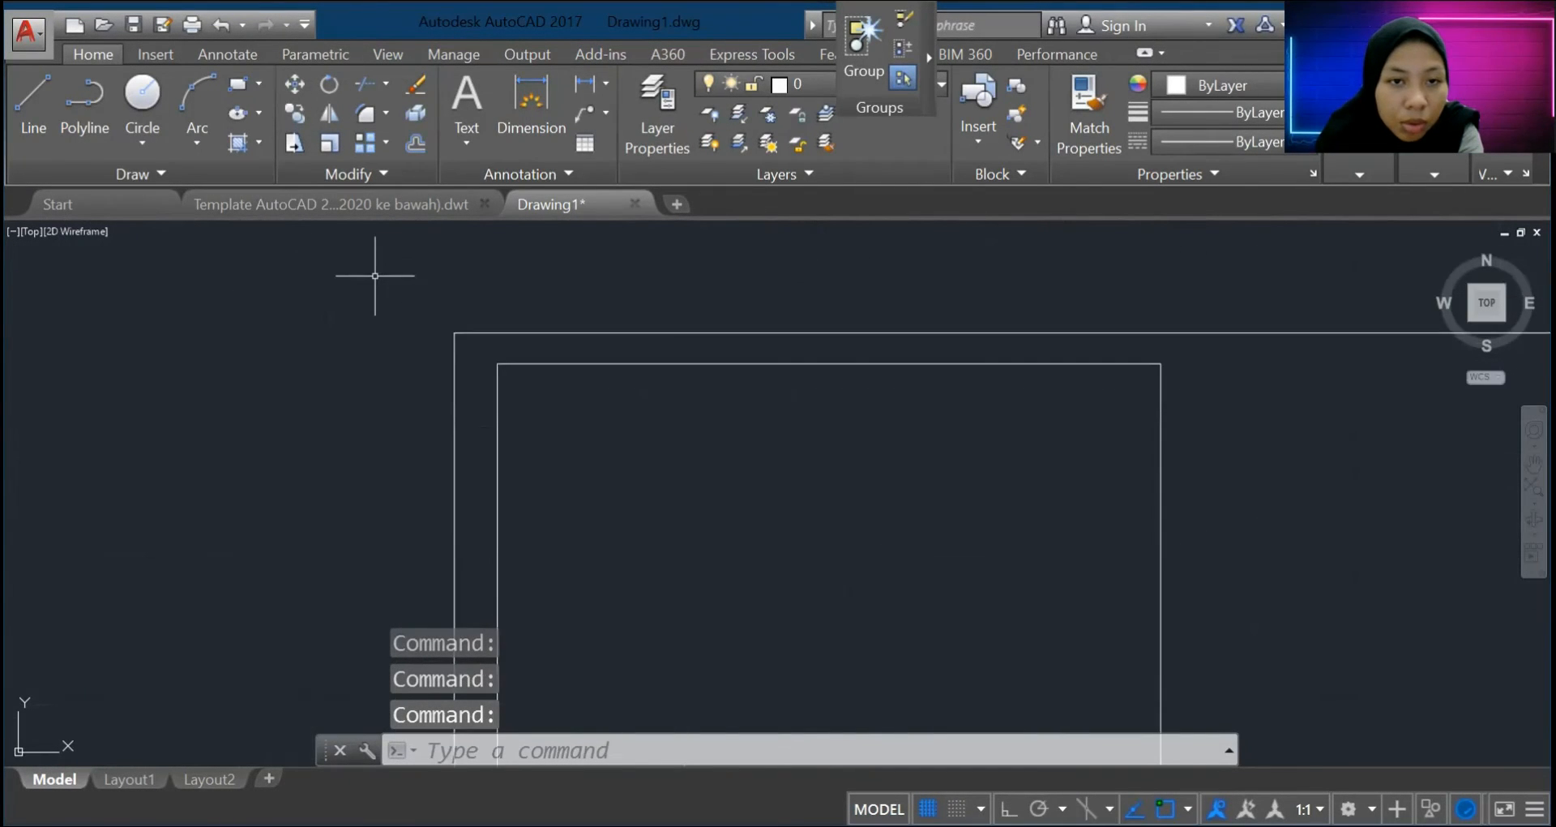
pyautogui.scroll(-5, 813, 608)
pyautogui.scroll(5, 983, 712)
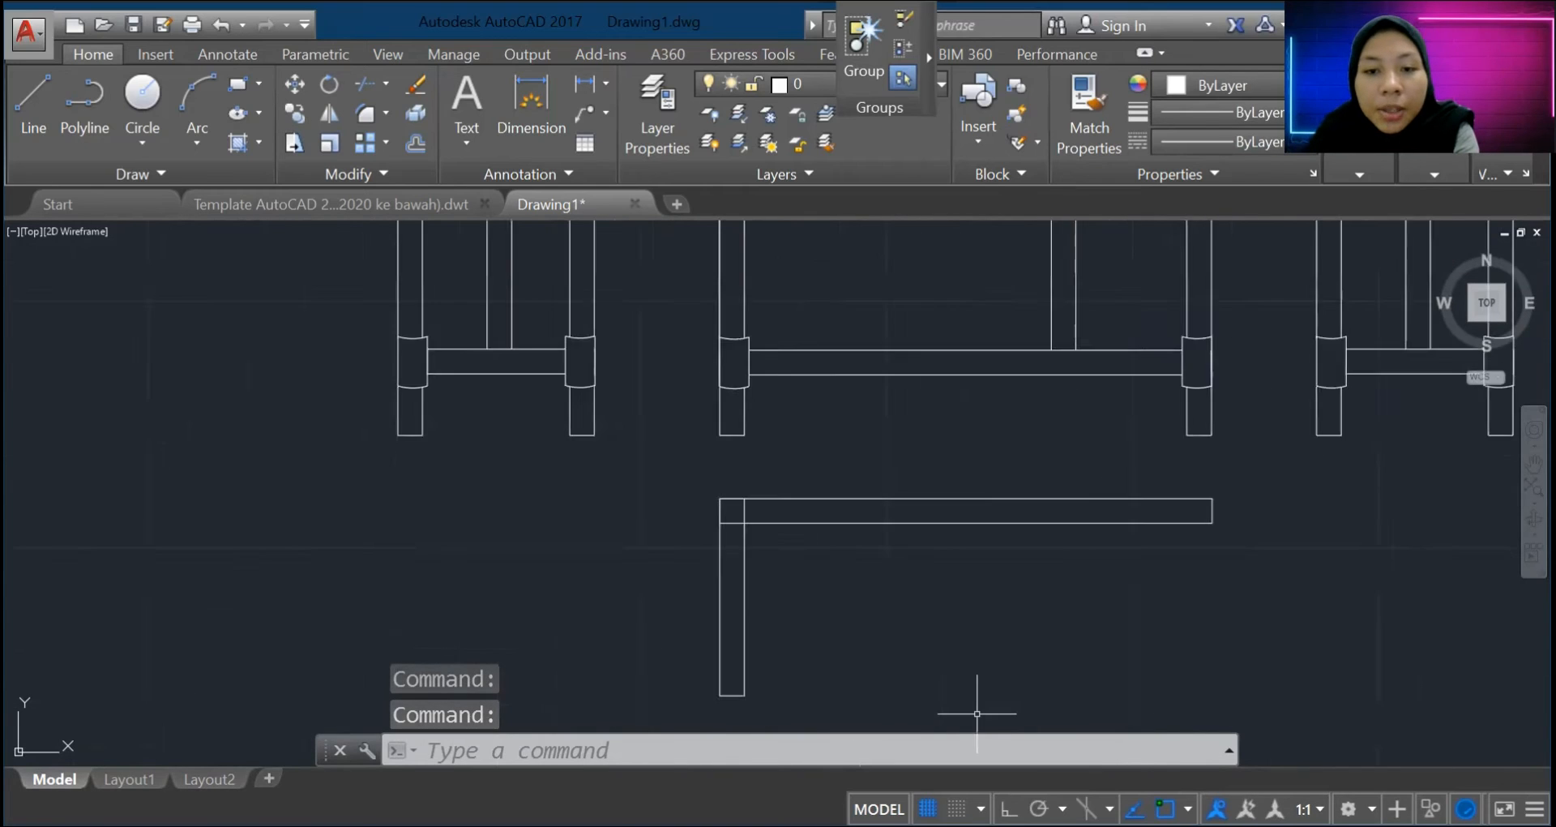
# Step: Copy the 100 by 5 rectangle to the lower end of the vertical rectangle, aligned with its bottom edge
pyautogui.scroll(-5, 677, 640)
pyautogui.scroll(3, 640, 615)
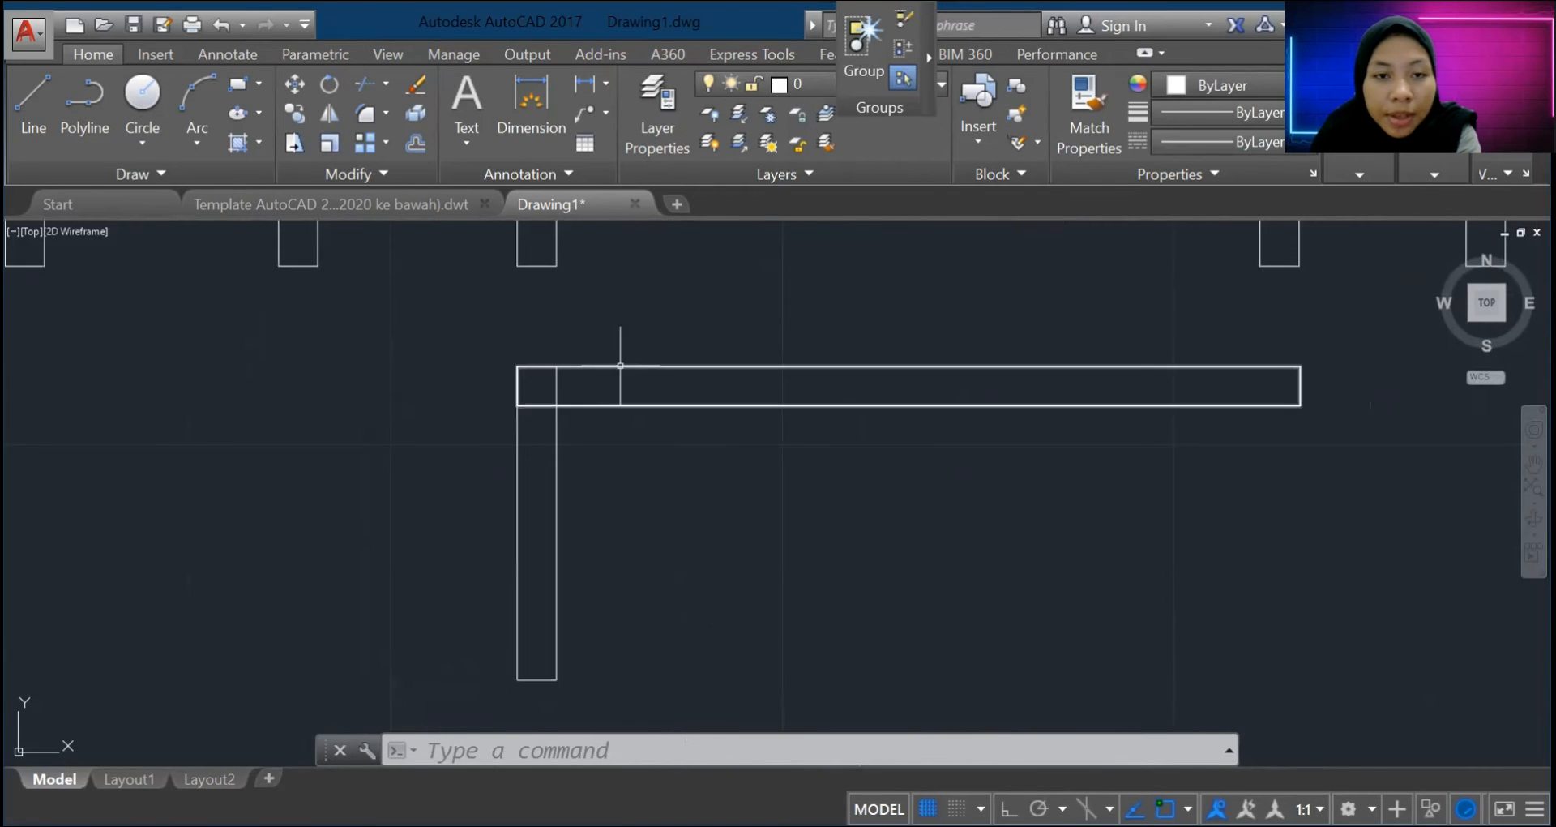
pyautogui.click(652, 366)
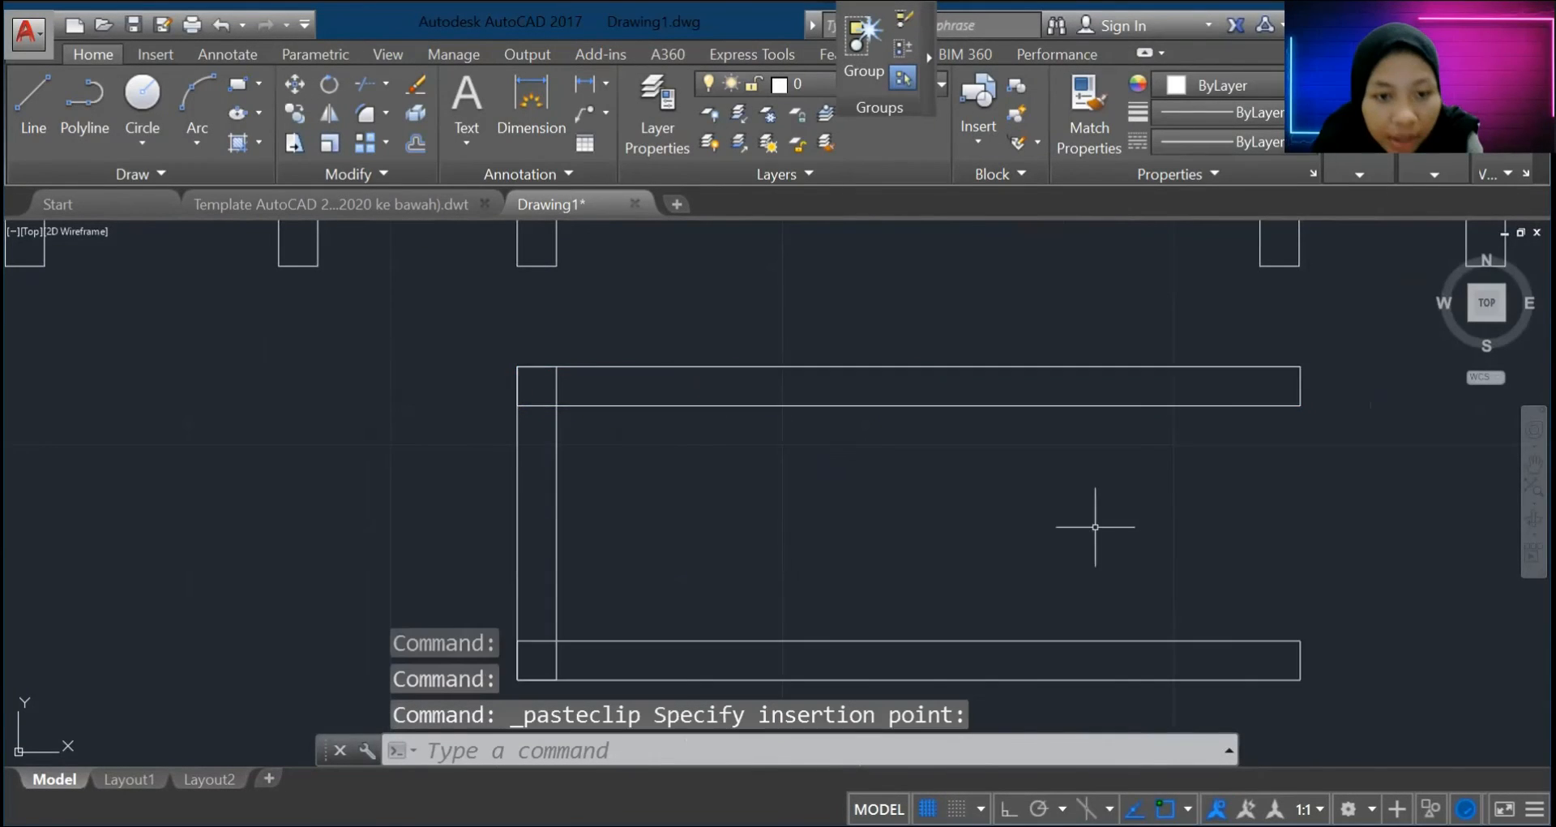
# Step: Copy the vertical 5 by 40 rectangle to the right end of the two horizontal rectangles
pyautogui.scroll(-2, 1208, 539)
pyautogui.click(801, 532)
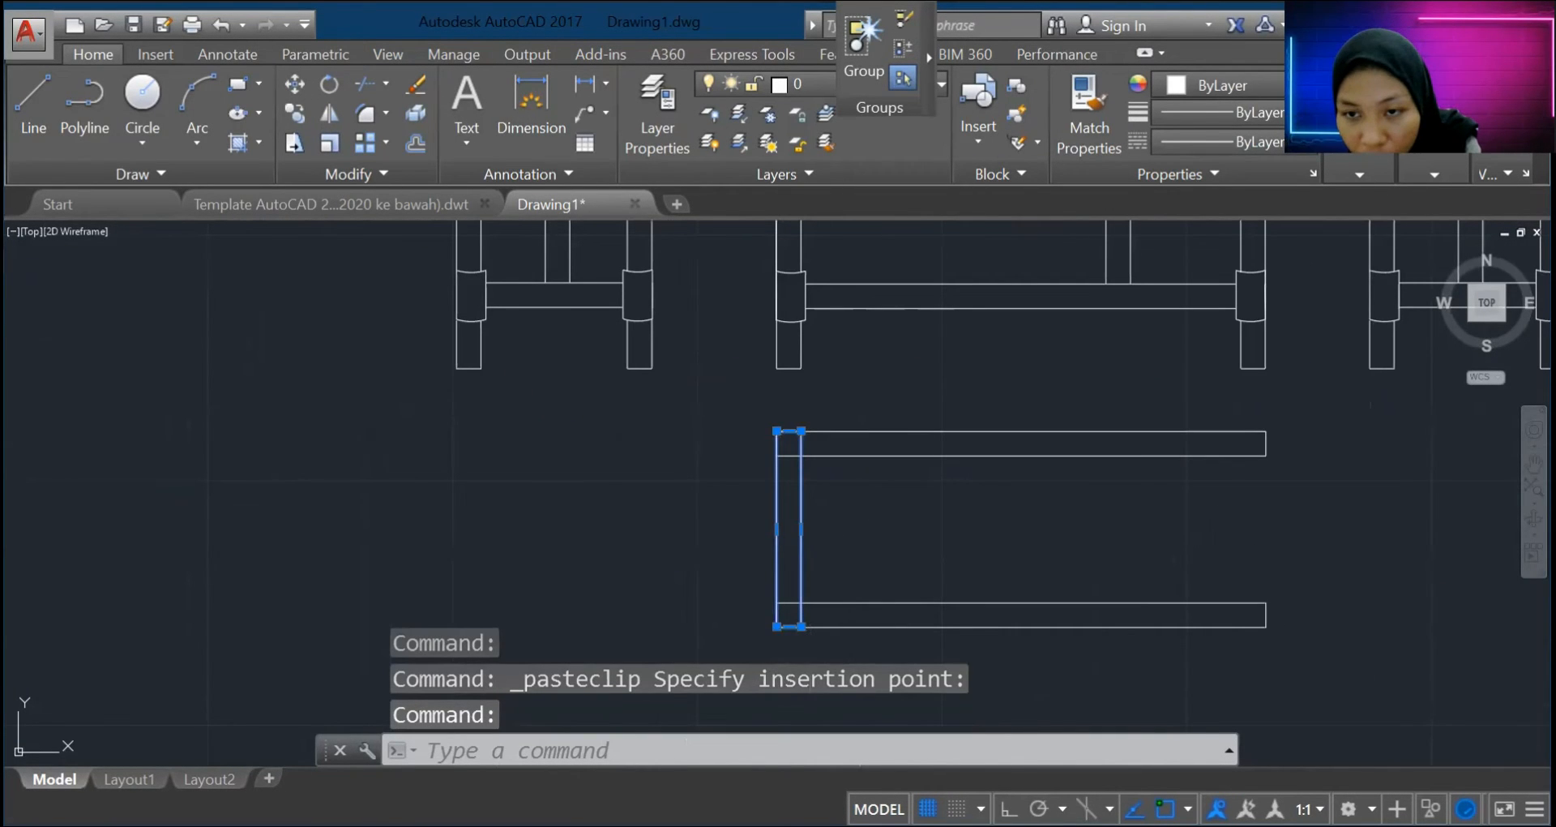
pyautogui.hotkey('ctrl', 'c')
pyautogui.hotkey('ctrl', 'v')
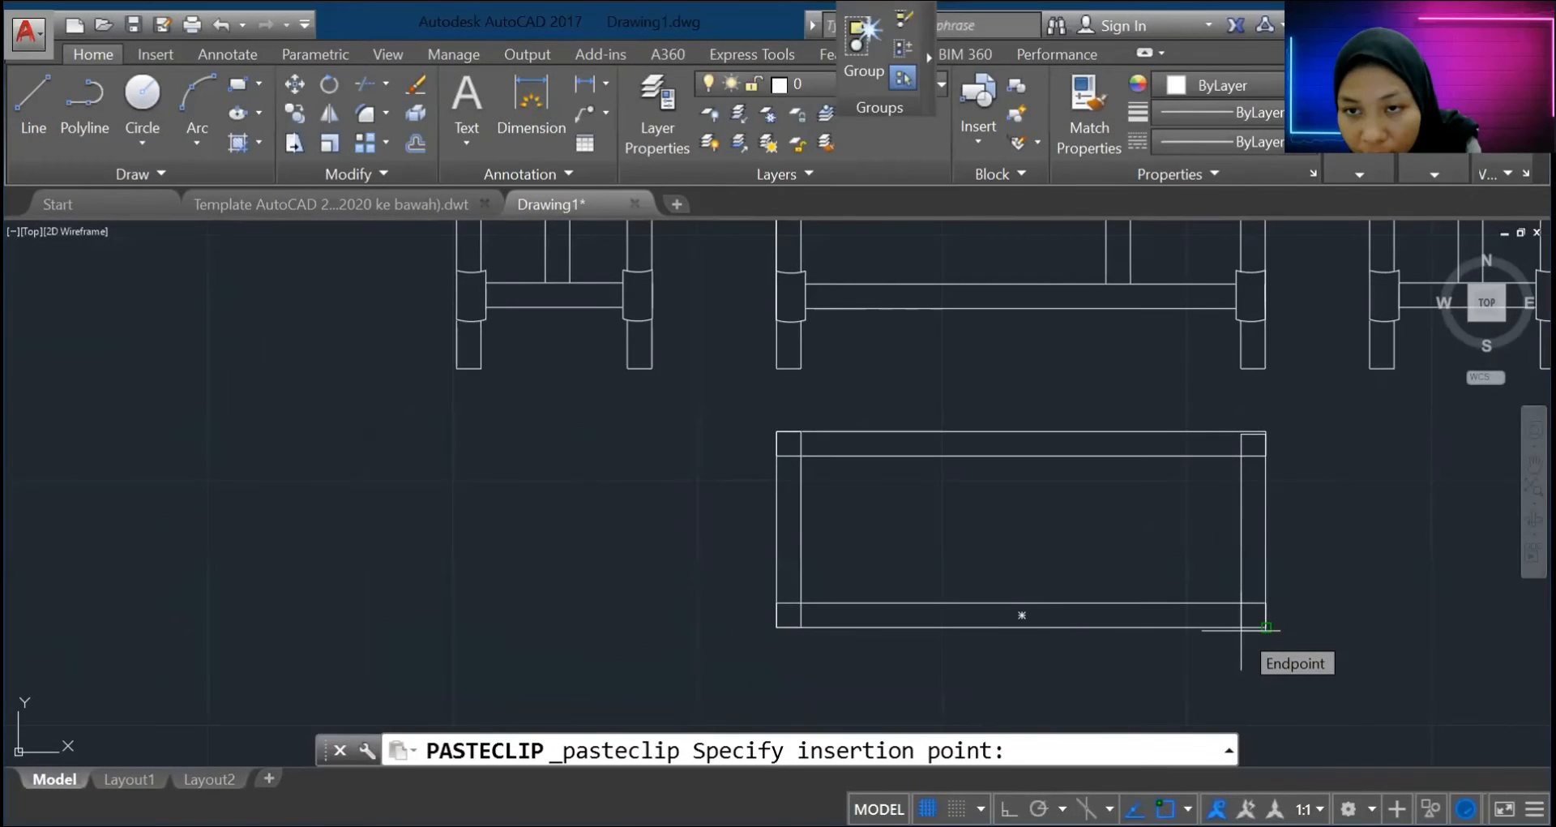
pyautogui.click(1240, 629)
pyautogui.scroll(3, 1299, 557)
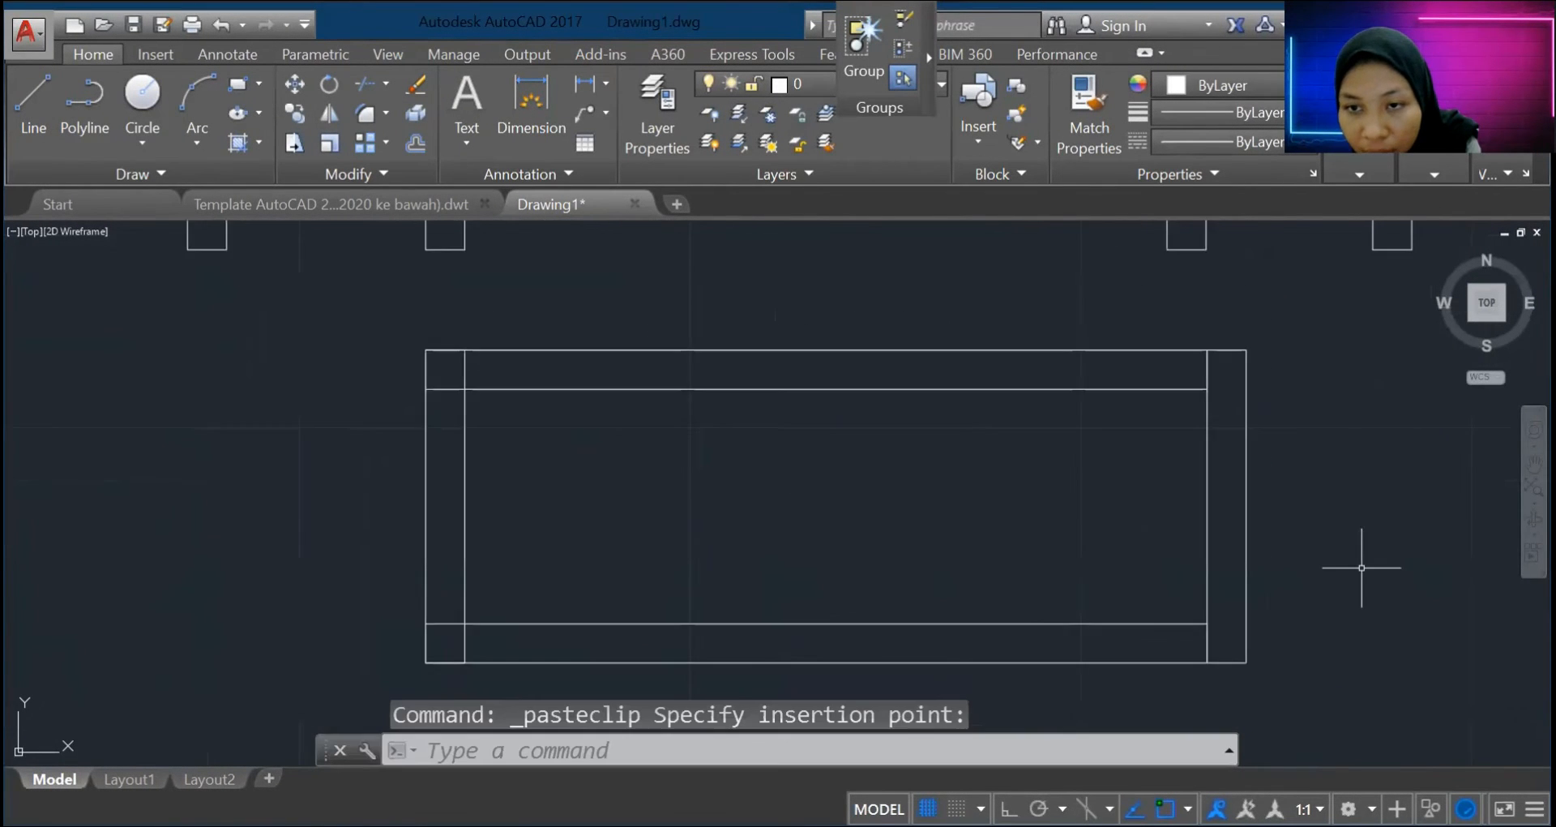
# Step: Move the copied vertical rectangle left so its outer edge lines up with the ends of the horizontal rectangles
pyautogui.scroll(4, 1224, 705)
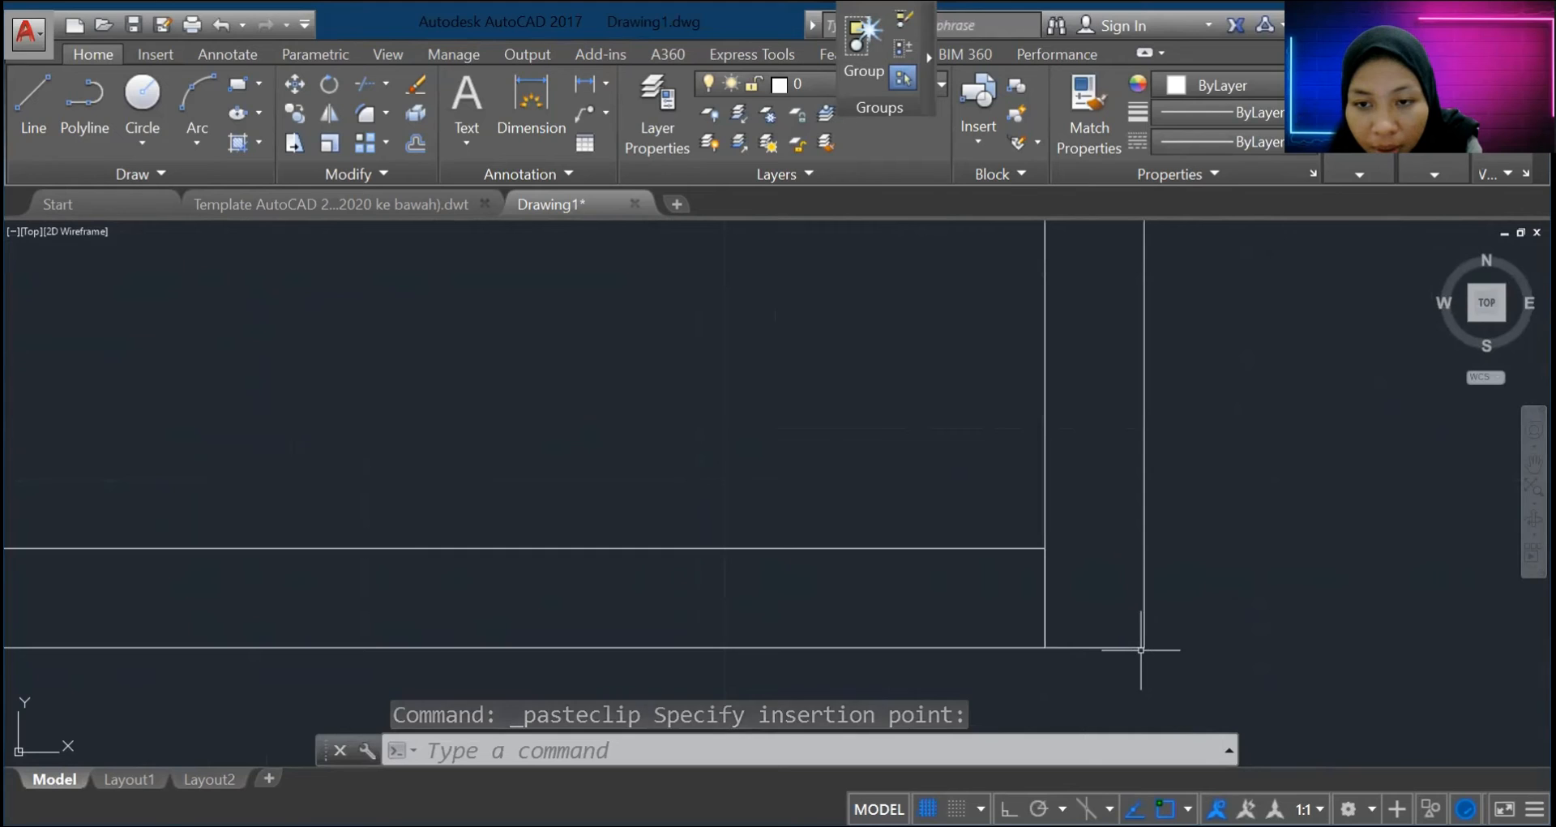
pyautogui.click(1068, 647)
pyautogui.moveTo(1062, 648); pyautogui.dragTo(964, 646)
pyautogui.scroll(-8, 828, 628)
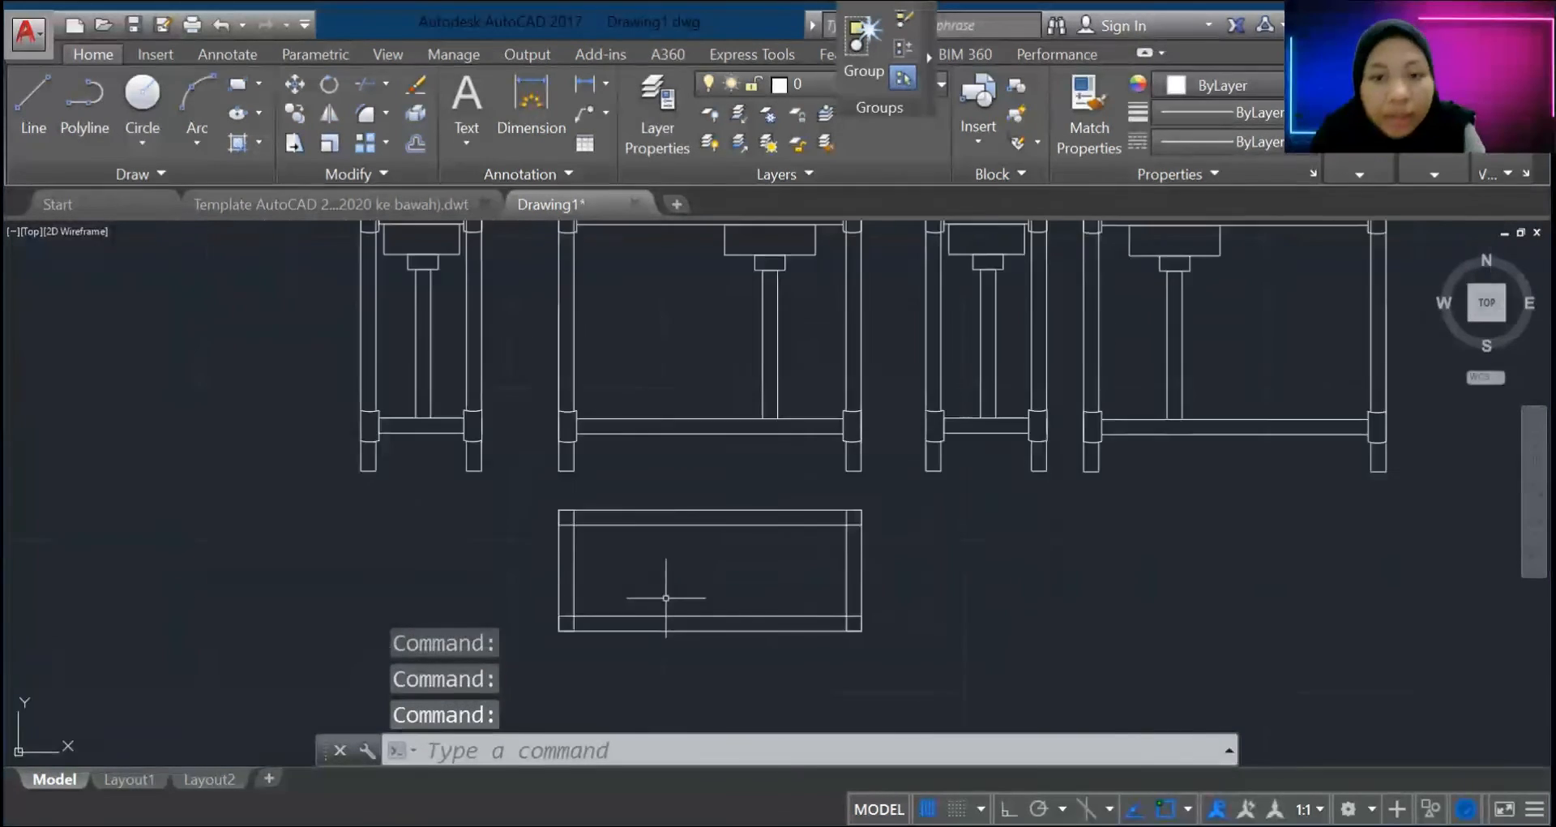
# Step: Try to draw a three-tangent circle in the top view's upper-left corner square, then undo it
pyautogui.scroll(6, 510, 568)
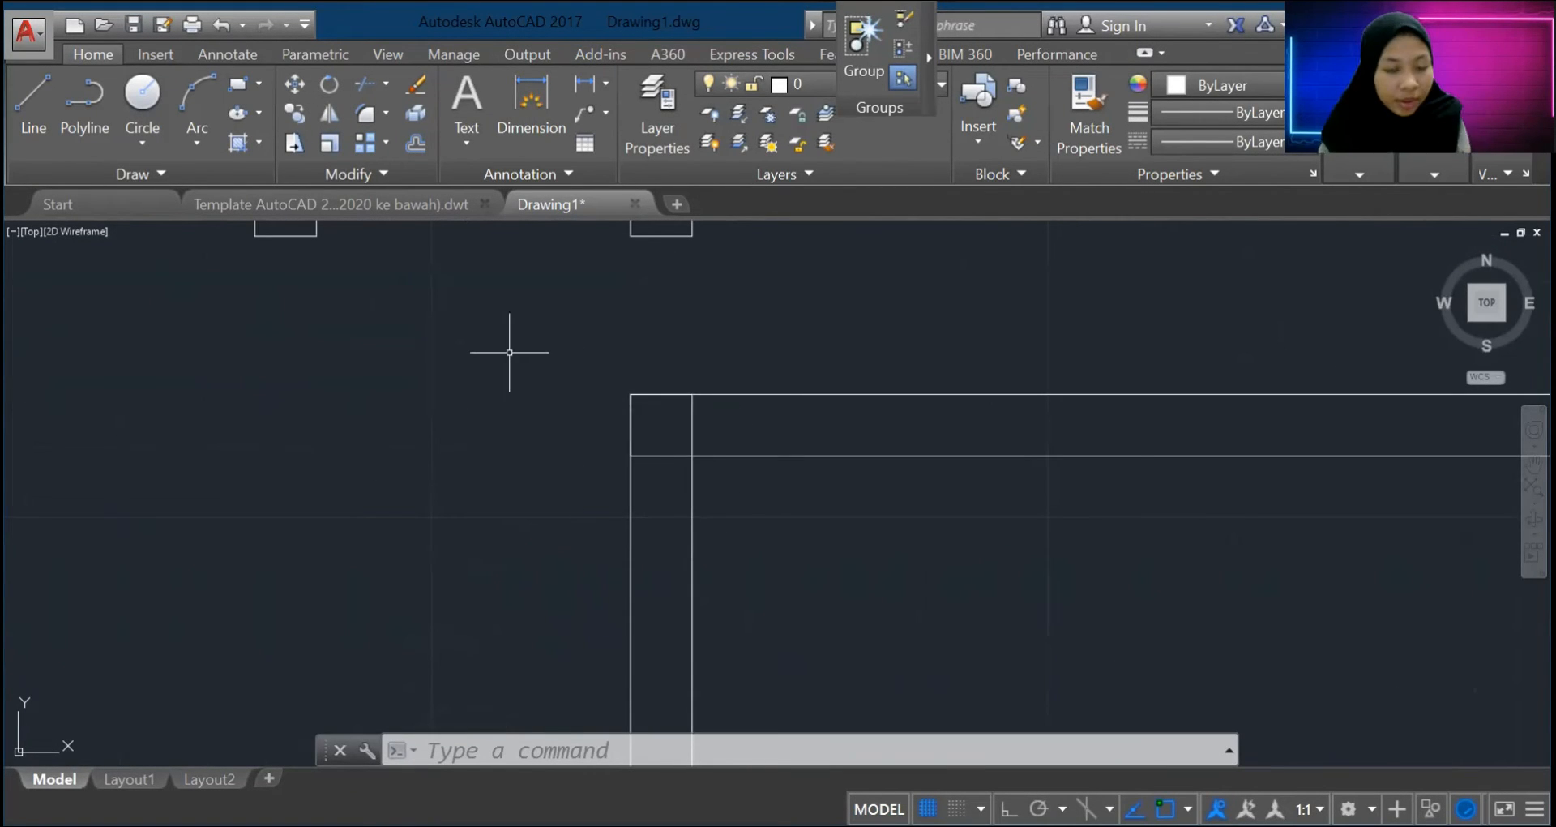
pyautogui.scroll(2, 711, 495)
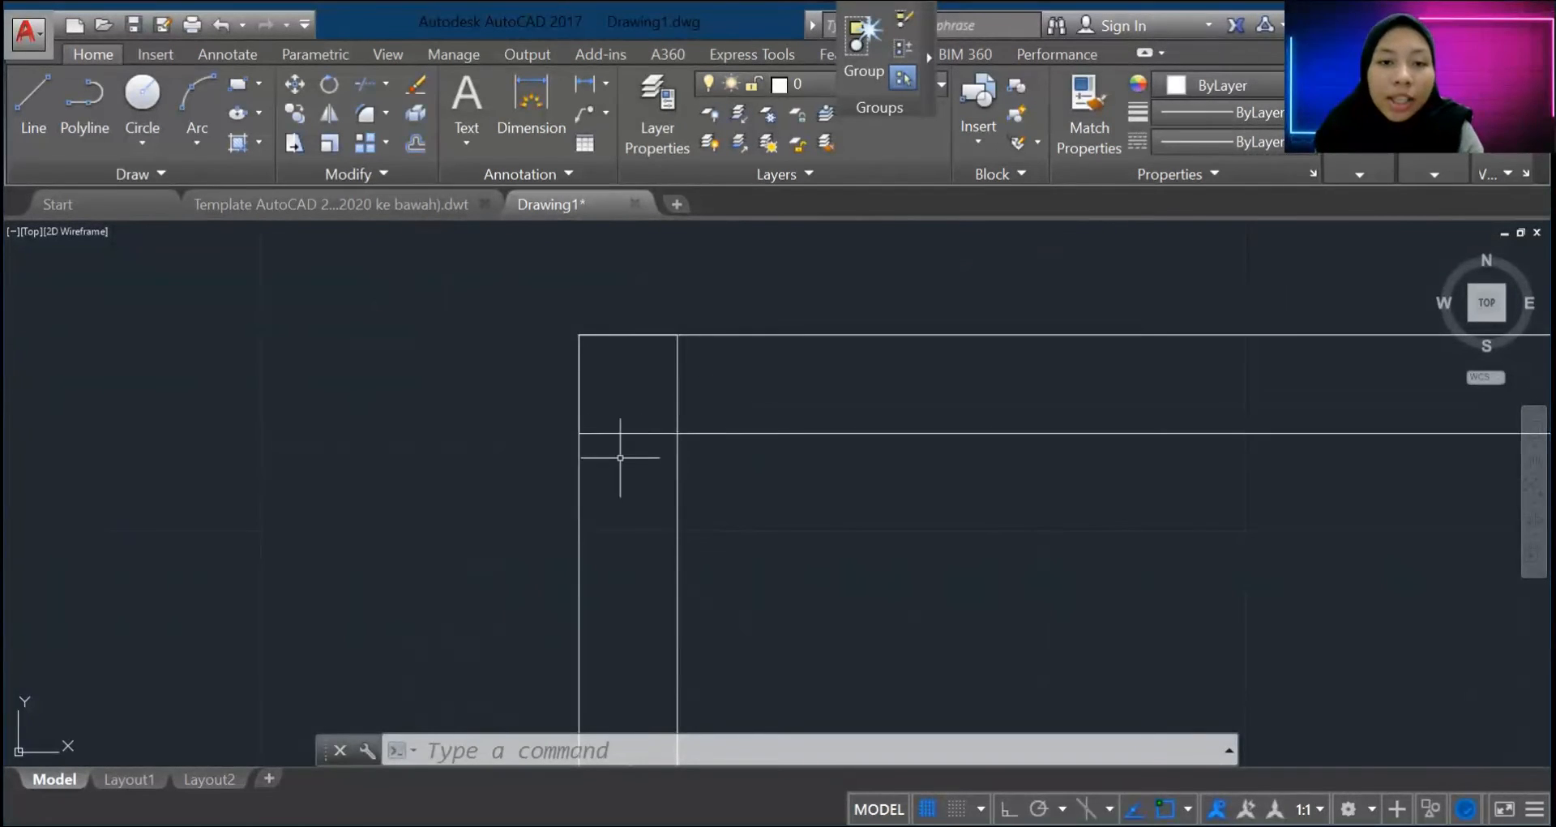
pyautogui.click(142, 143)
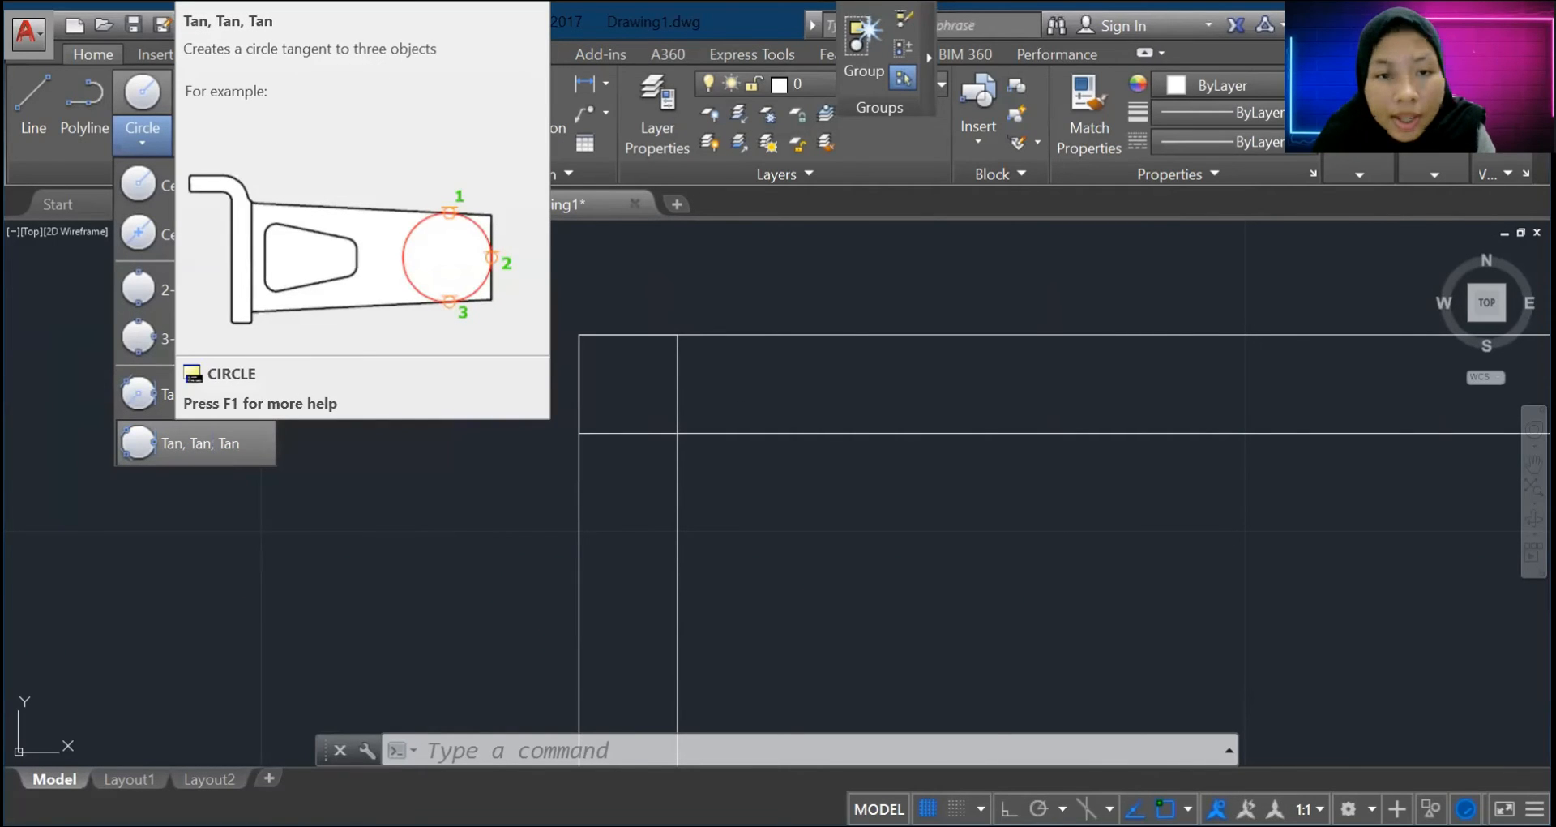
pyautogui.click(212, 446)
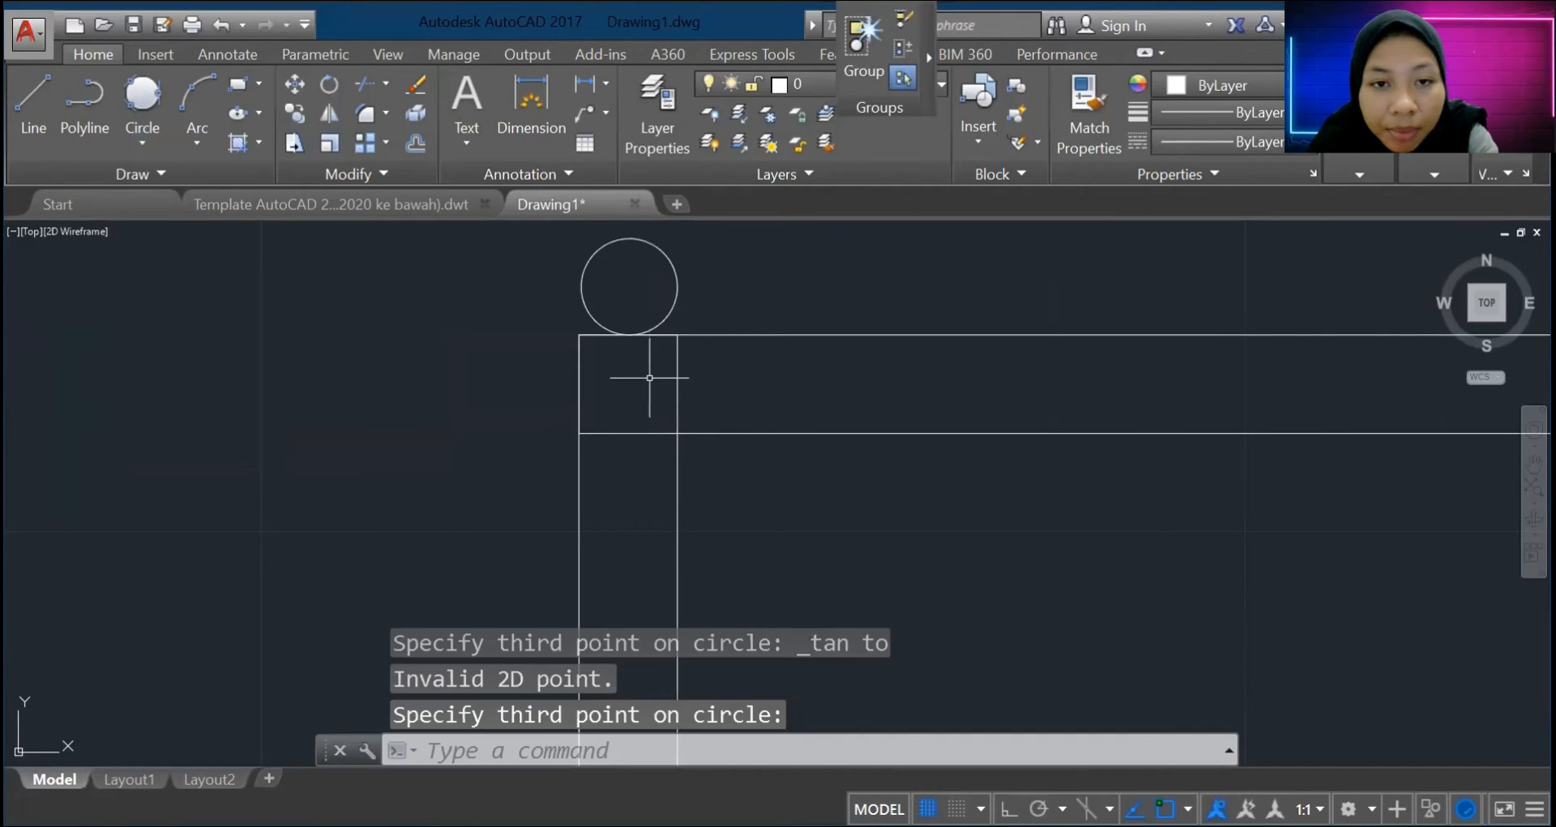
pyautogui.scroll(-4, 656, 380)
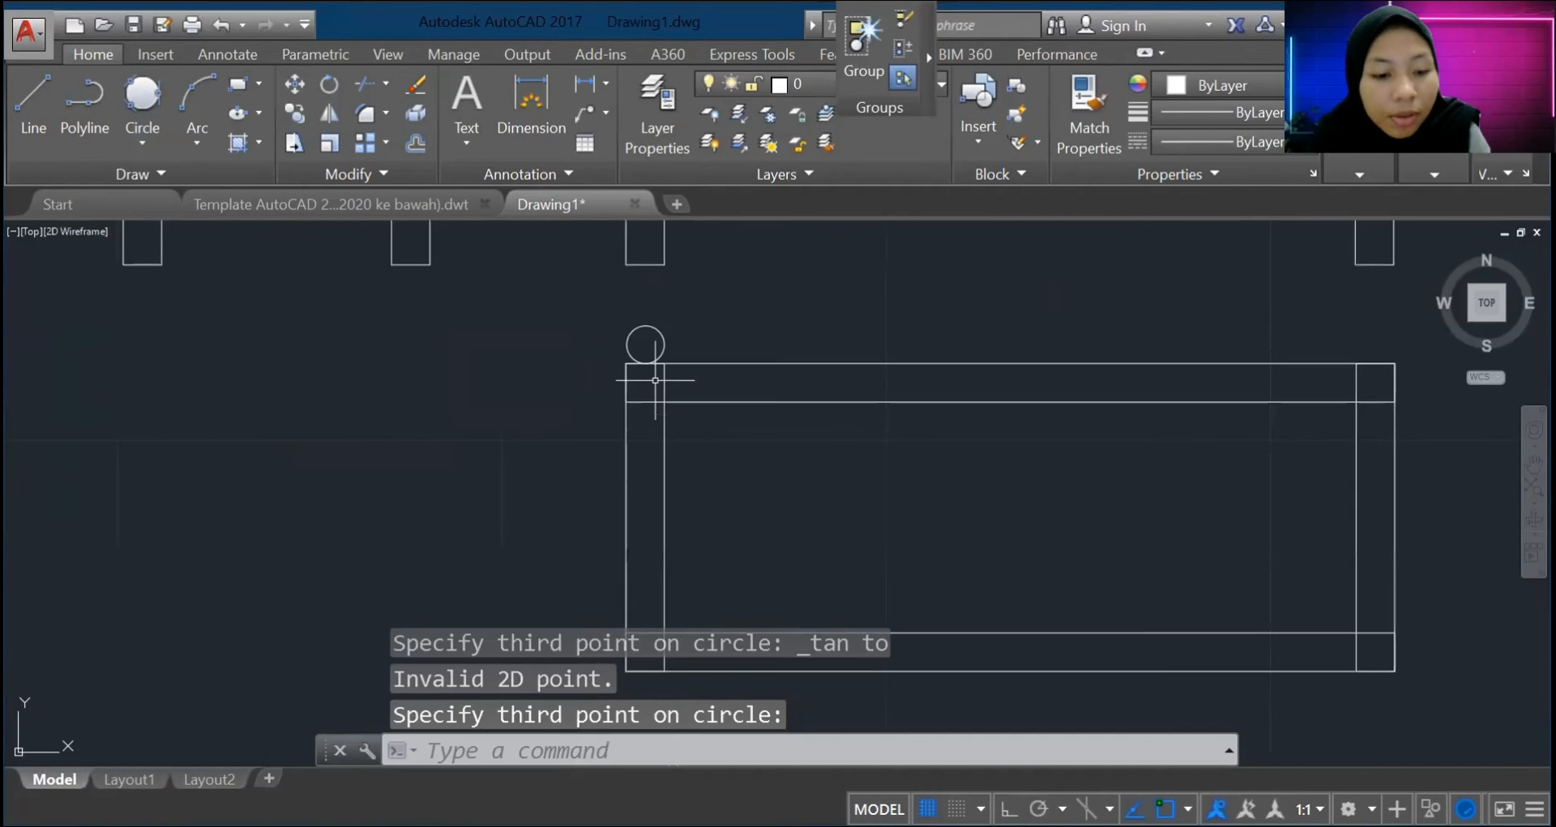
pyautogui.hotkey('ctrl', 'z')
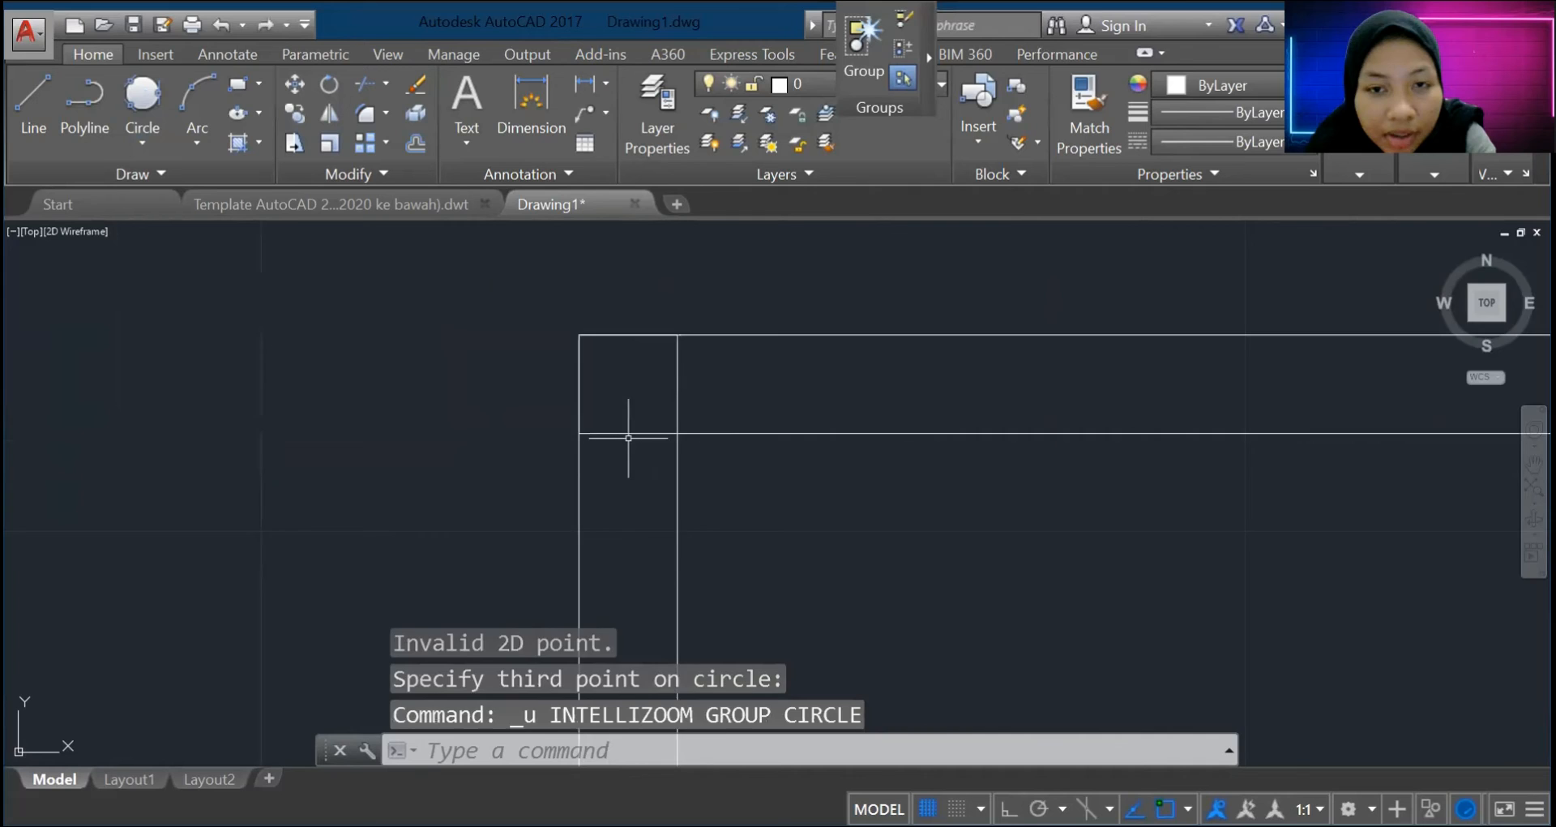
pyautogui.write('u')
pyautogui.press('Return')
# Step: Draw a circle tangent to the sides of the top view's upper-left corner square
pyautogui.scroll(5, 539, 337)
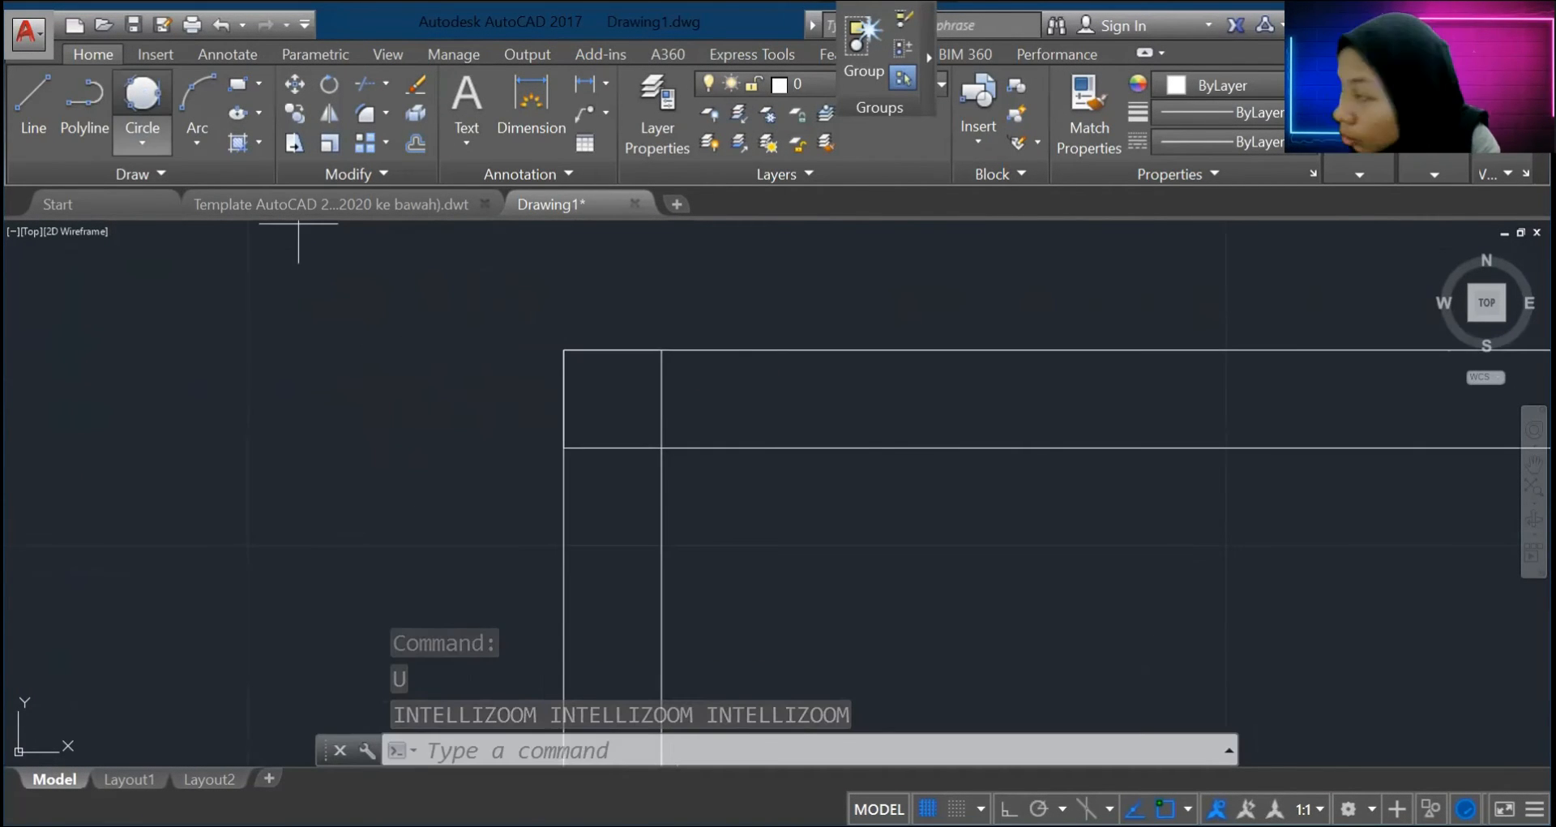
pyautogui.click(142, 97)
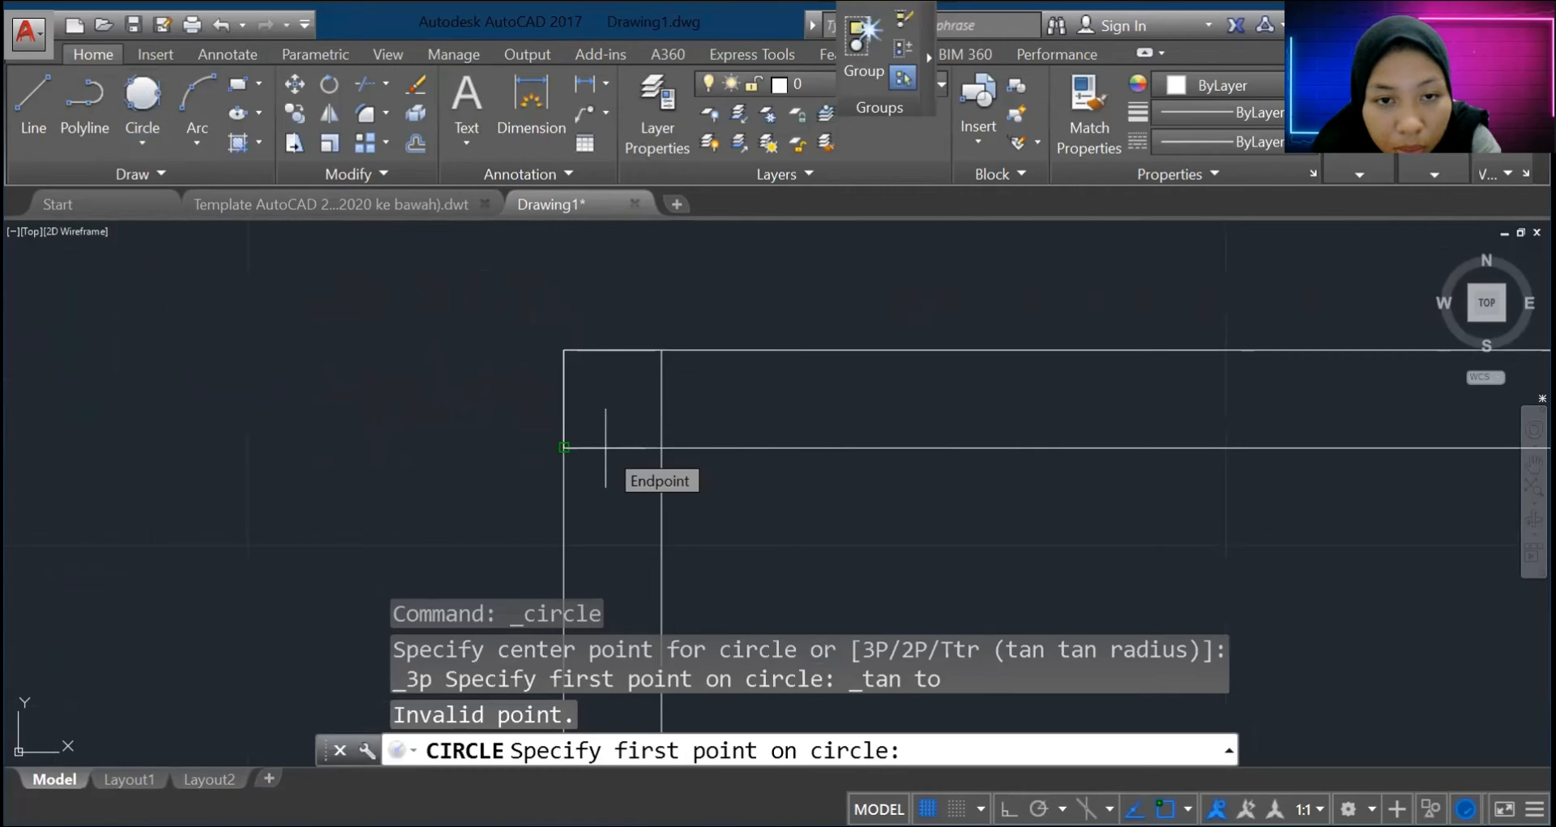
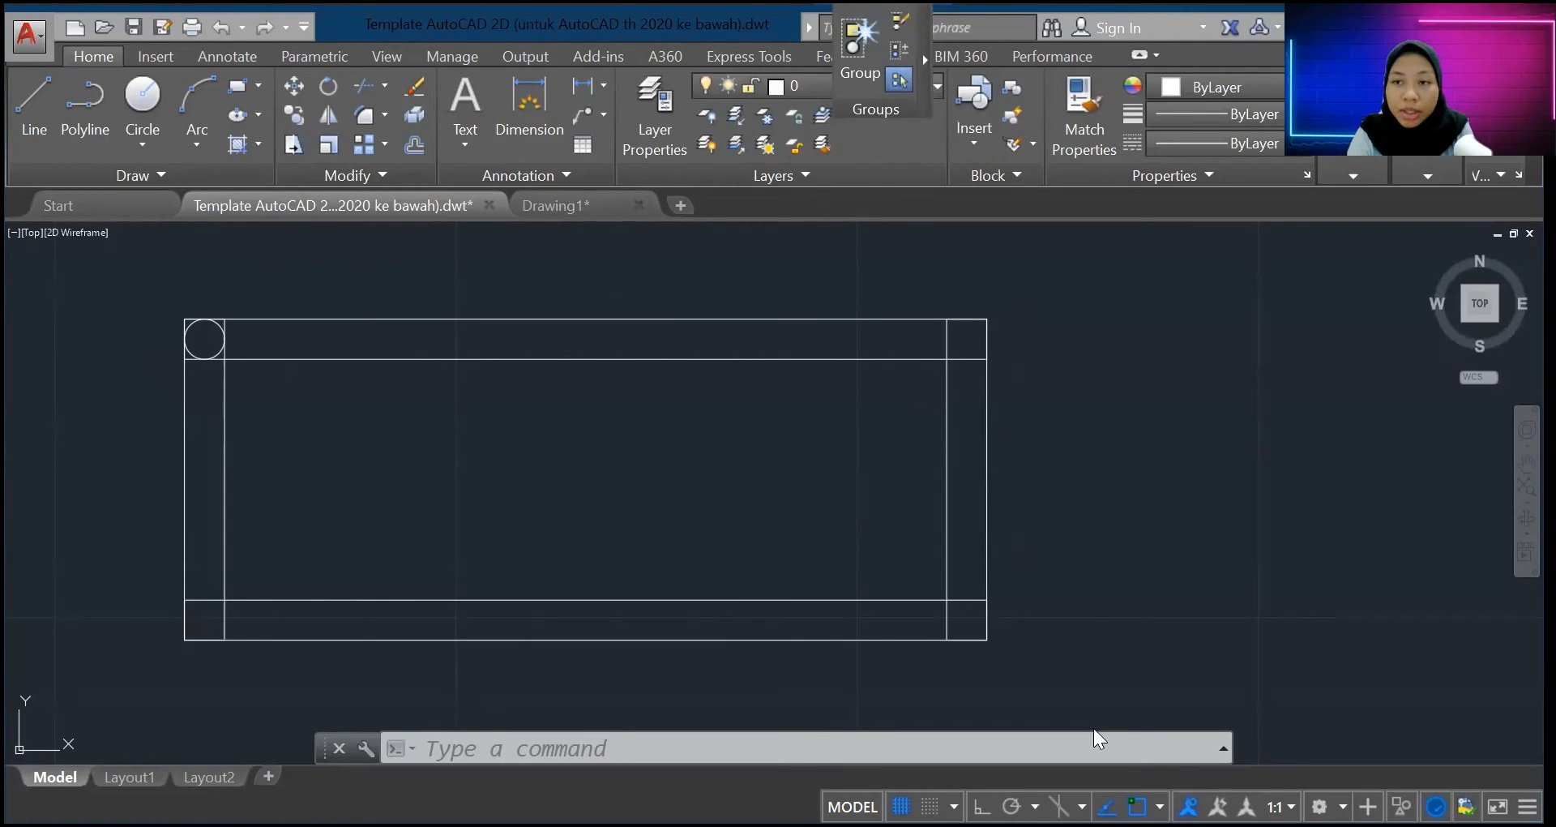
# Step: Copy the corner circle to the top view's lower-left corner and centre it inside the corner square
pyautogui.click(190, 343)
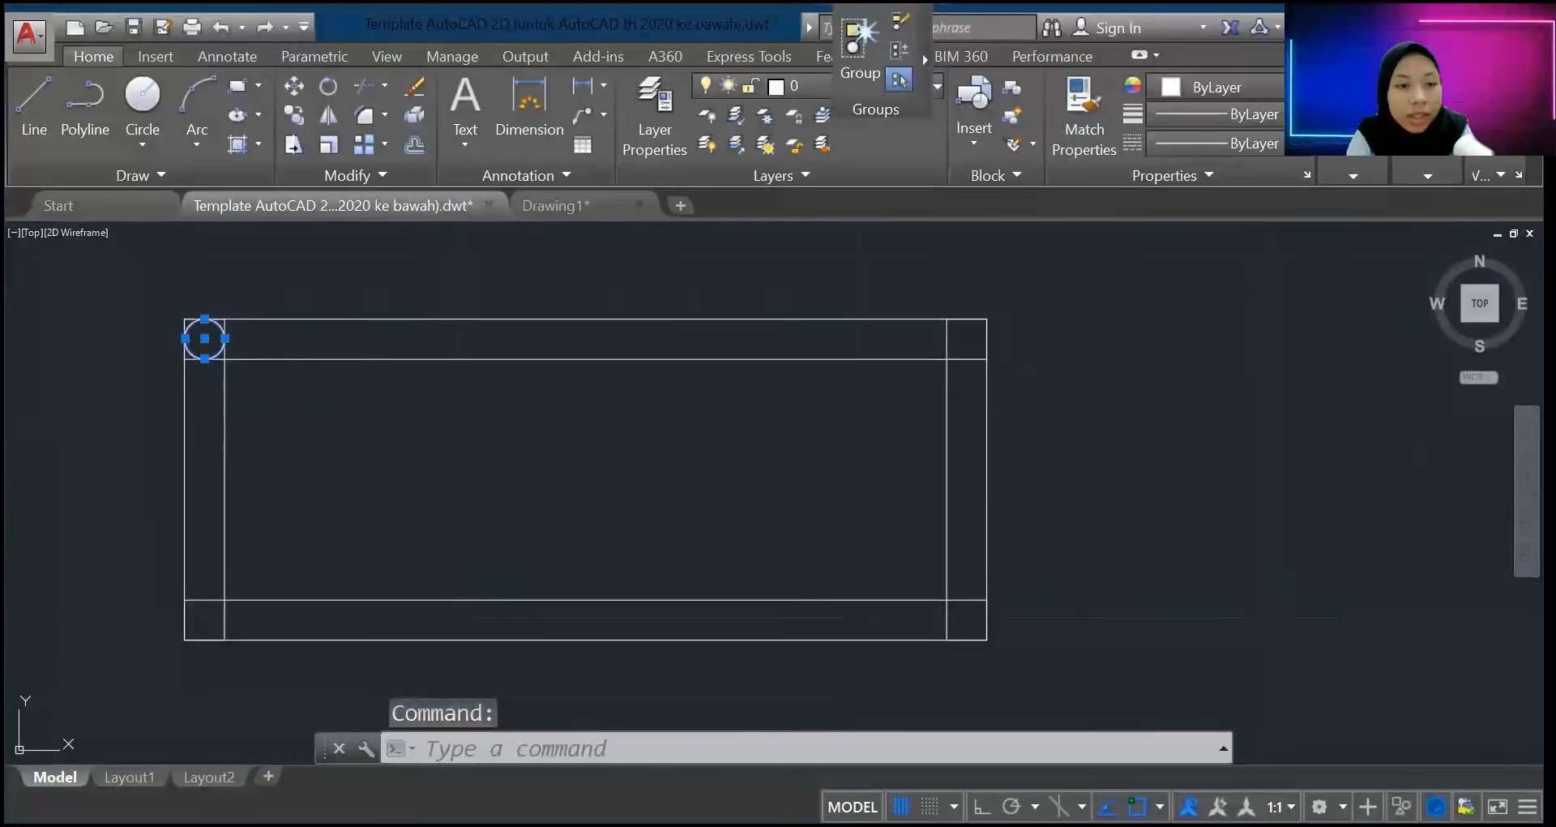
pyautogui.hotkey('ctrl', 'c')
pyautogui.hotkey('ctrl', 'v')
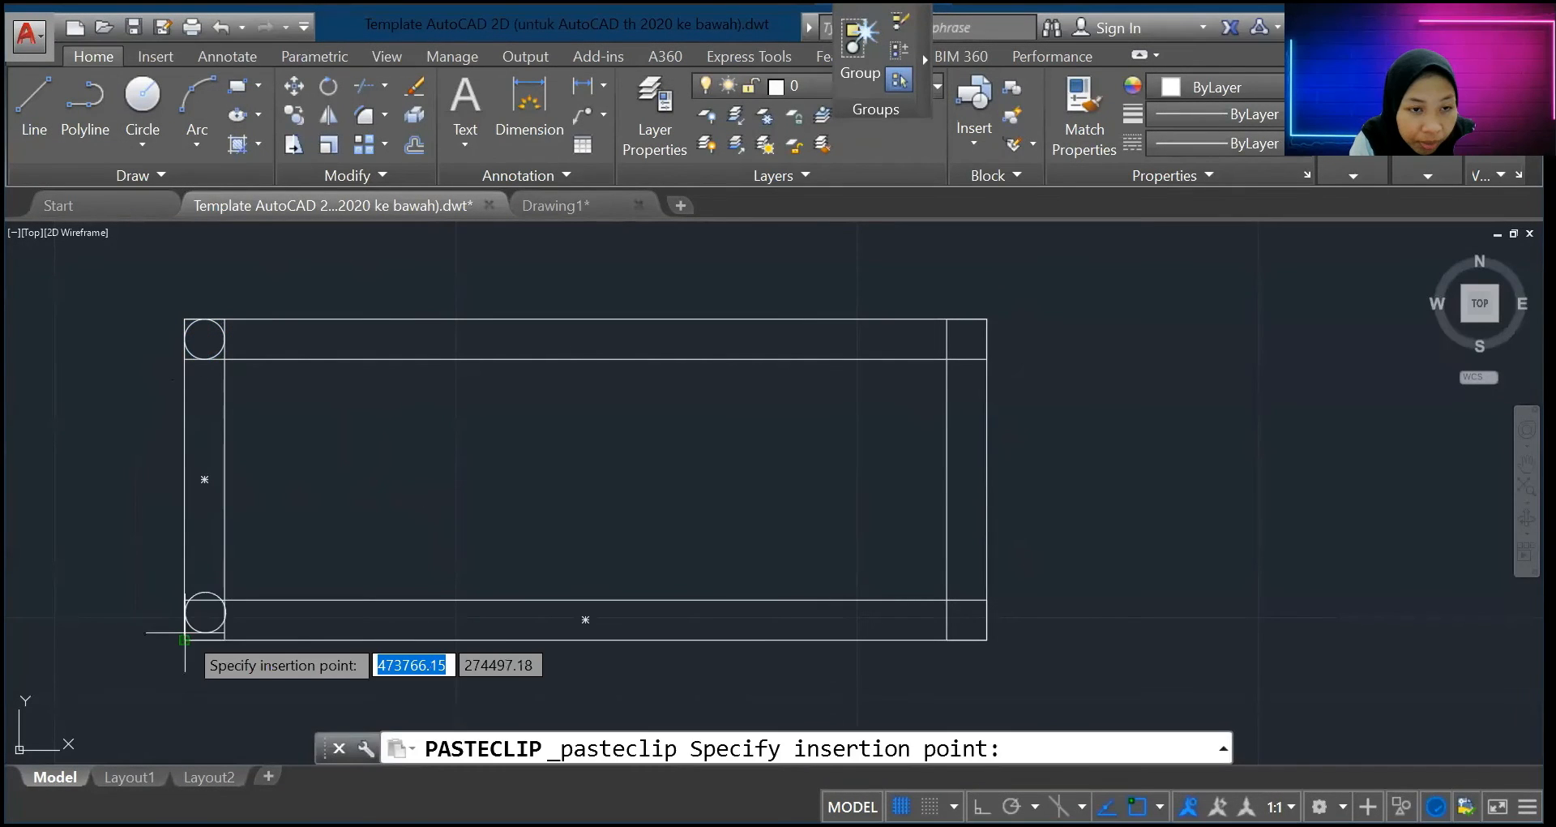
pyautogui.scroll(5, 184, 632)
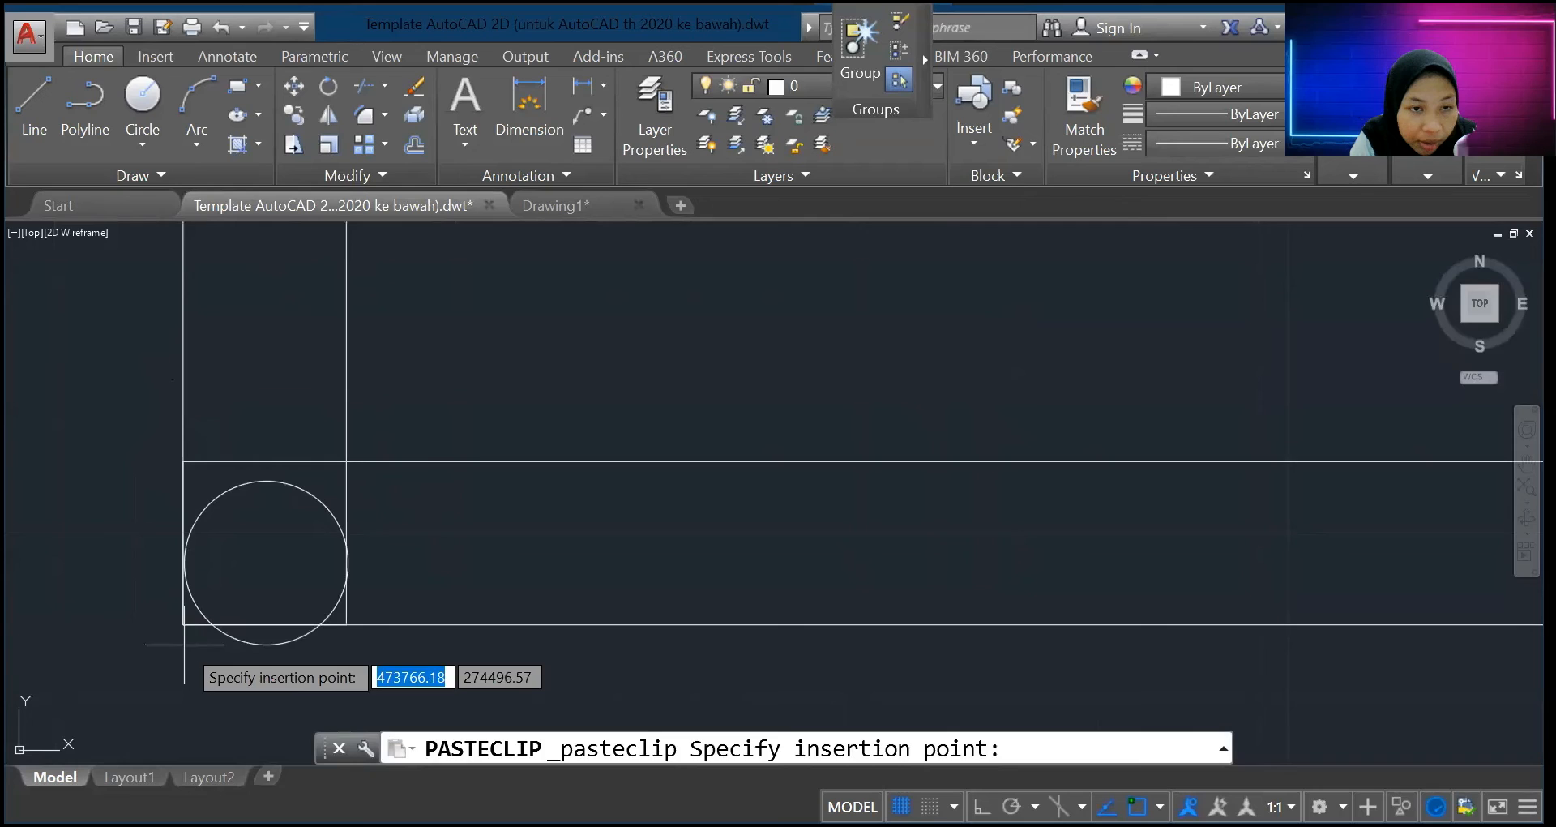
pyautogui.click(265, 541)
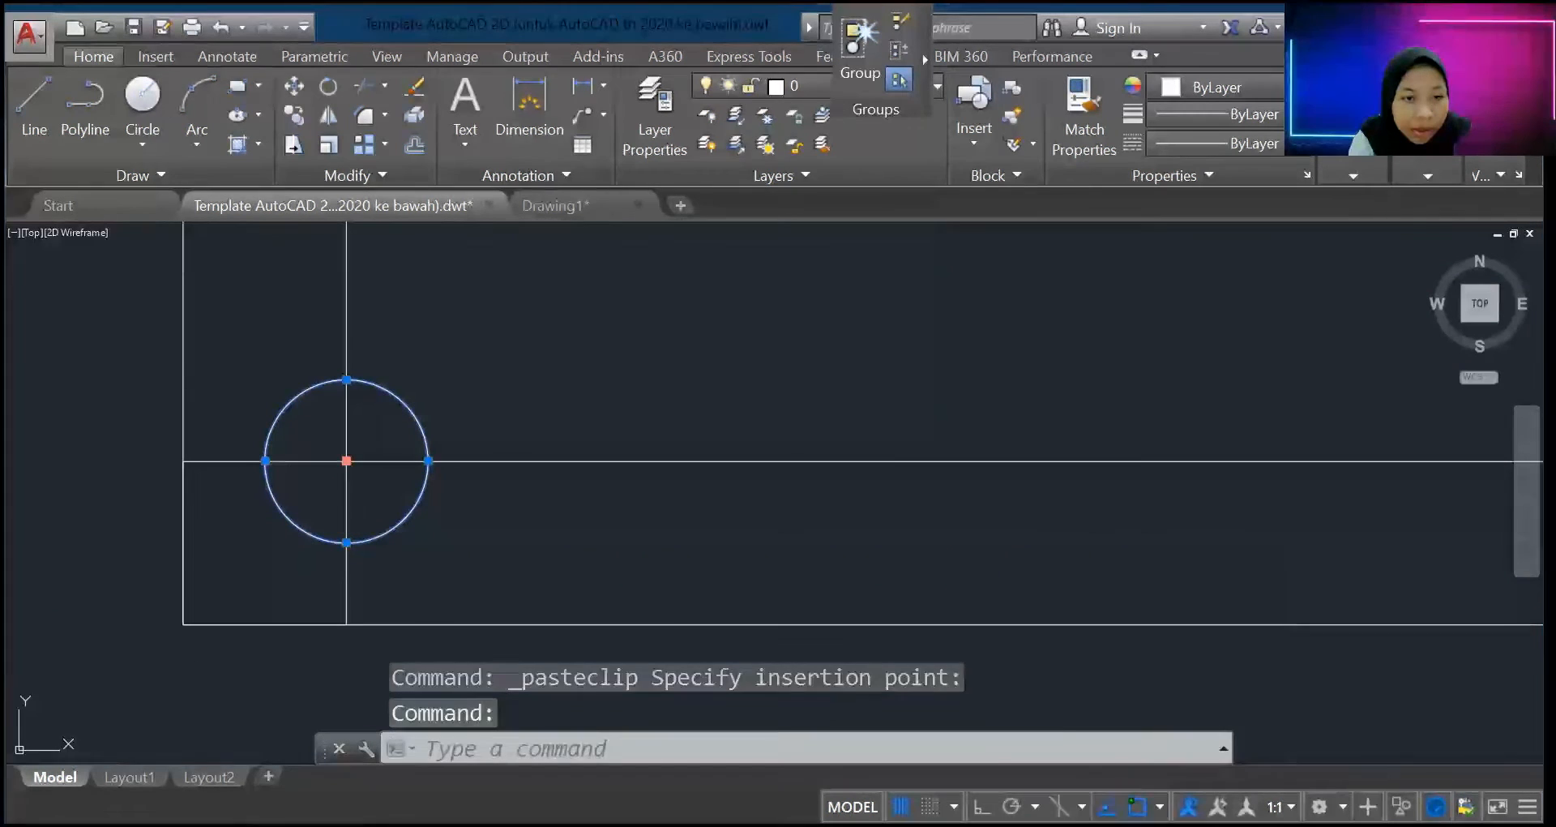
pyautogui.click(346, 460)
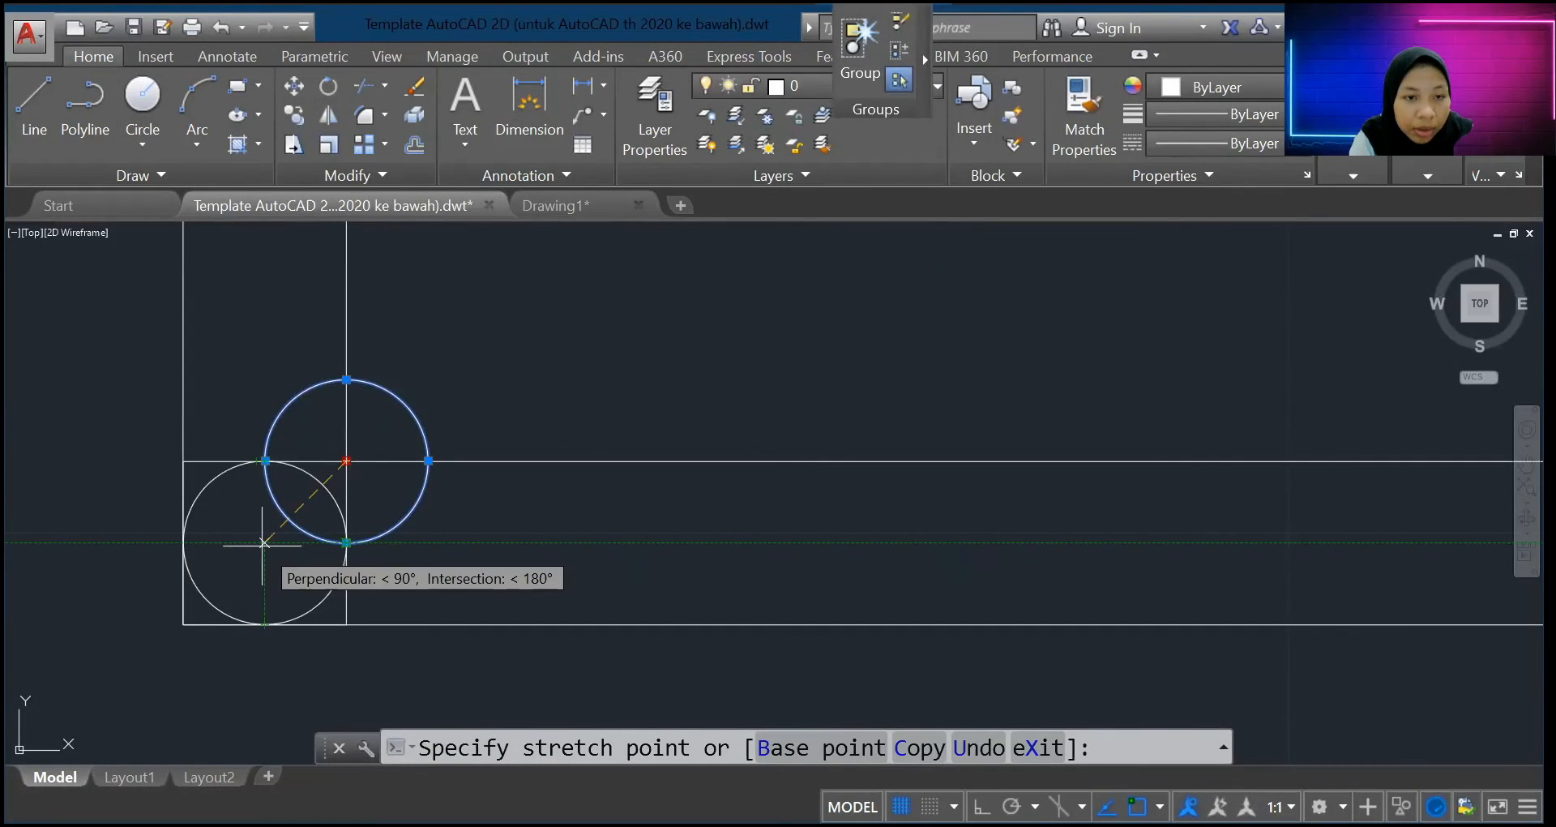
pyautogui.click(262, 545)
# Step: Paste another copy of the circle at the top view's lower-right corner and centre it inside the corner square
pyautogui.scroll(-10, 791, 585)
pyautogui.scroll(9, 988, 586)
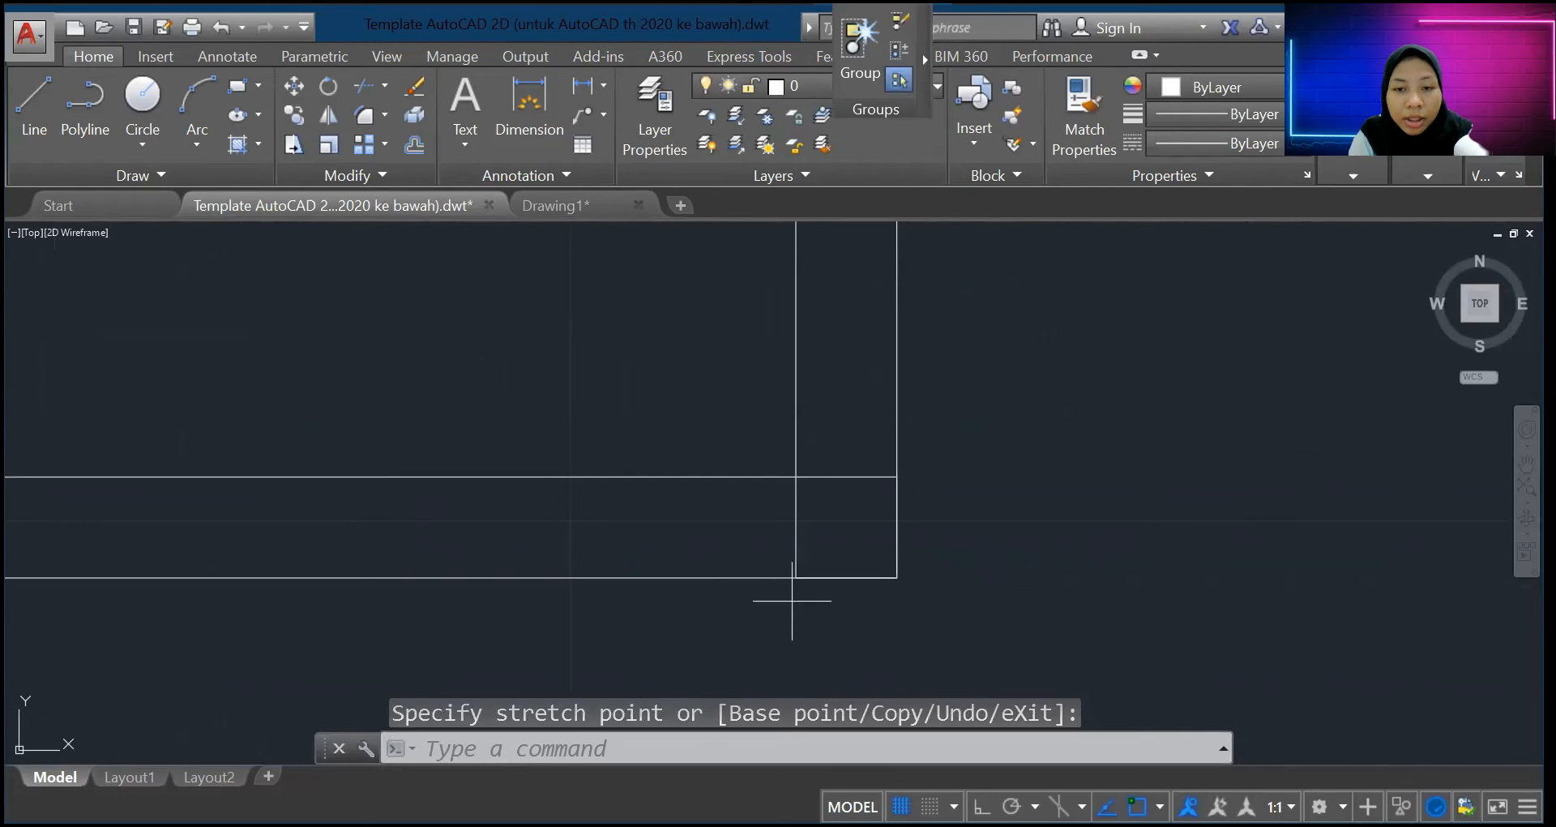
pyautogui.click(889, 584)
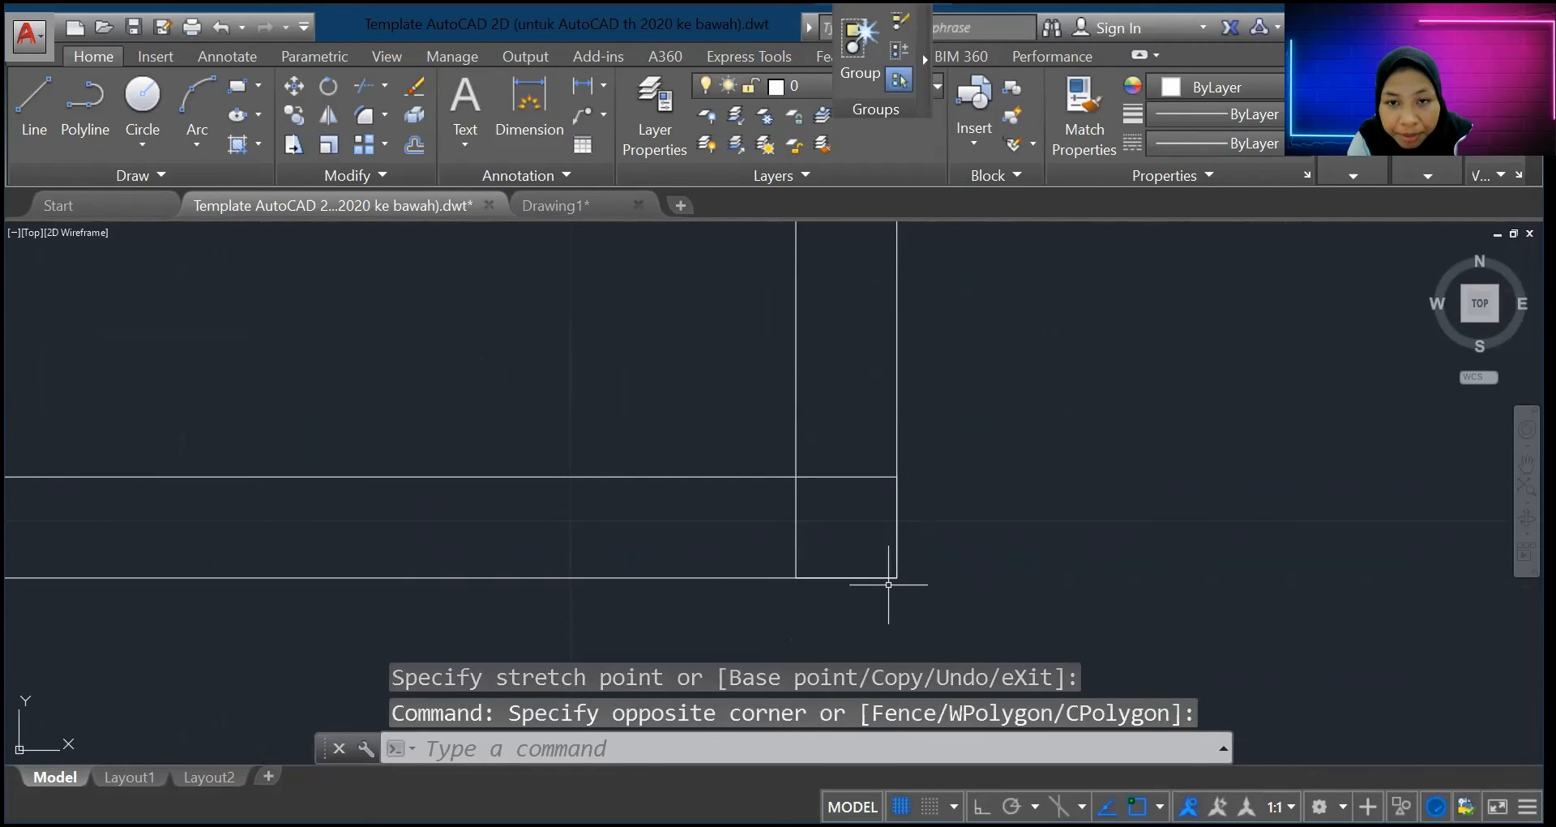
pyautogui.hotkey('ctrl', 'v')
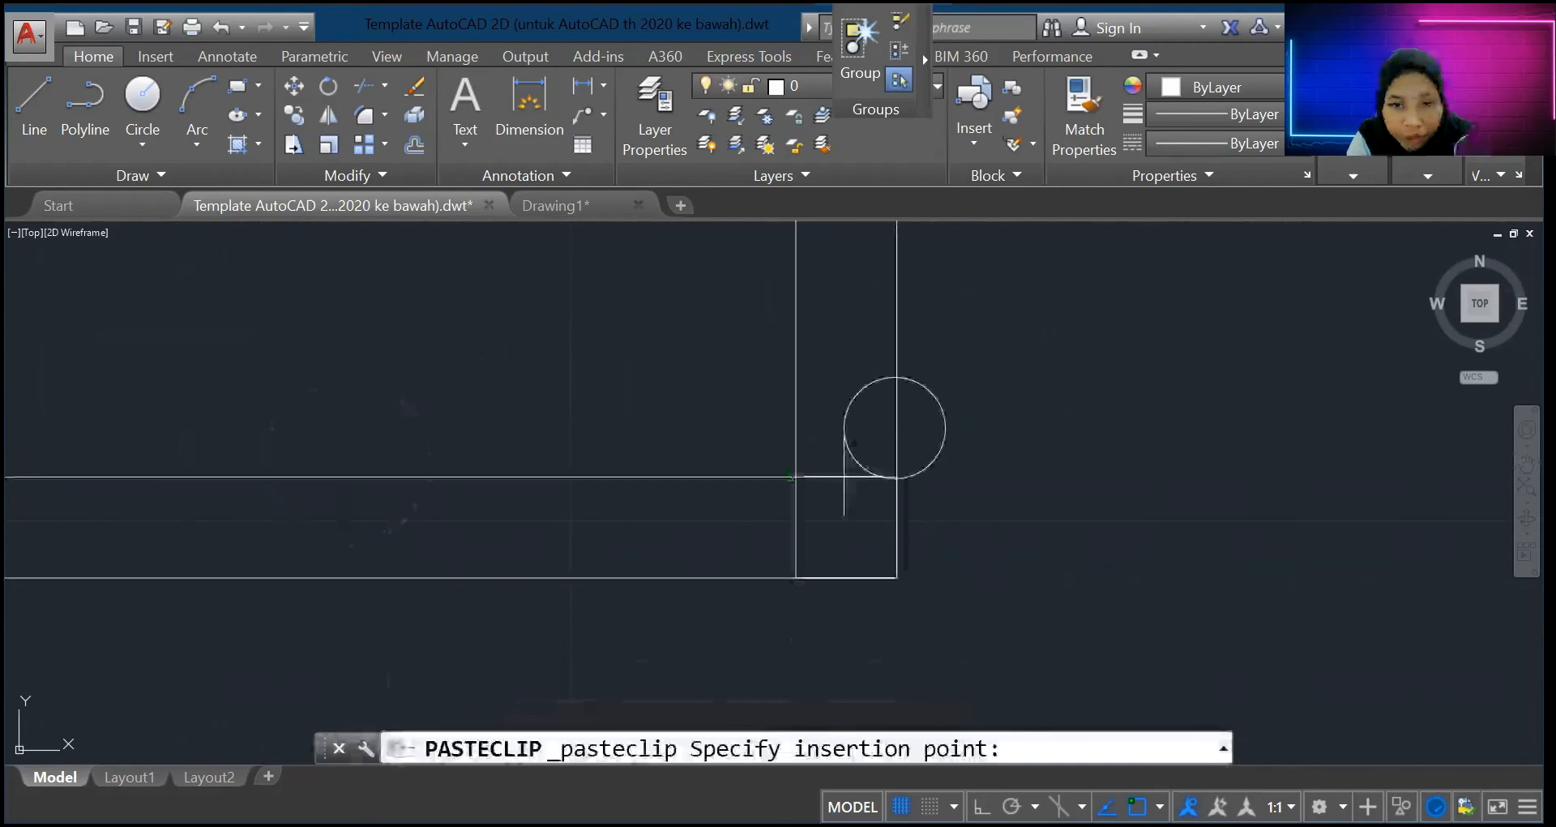
pyautogui.click(897, 476)
pyautogui.click(897, 476)
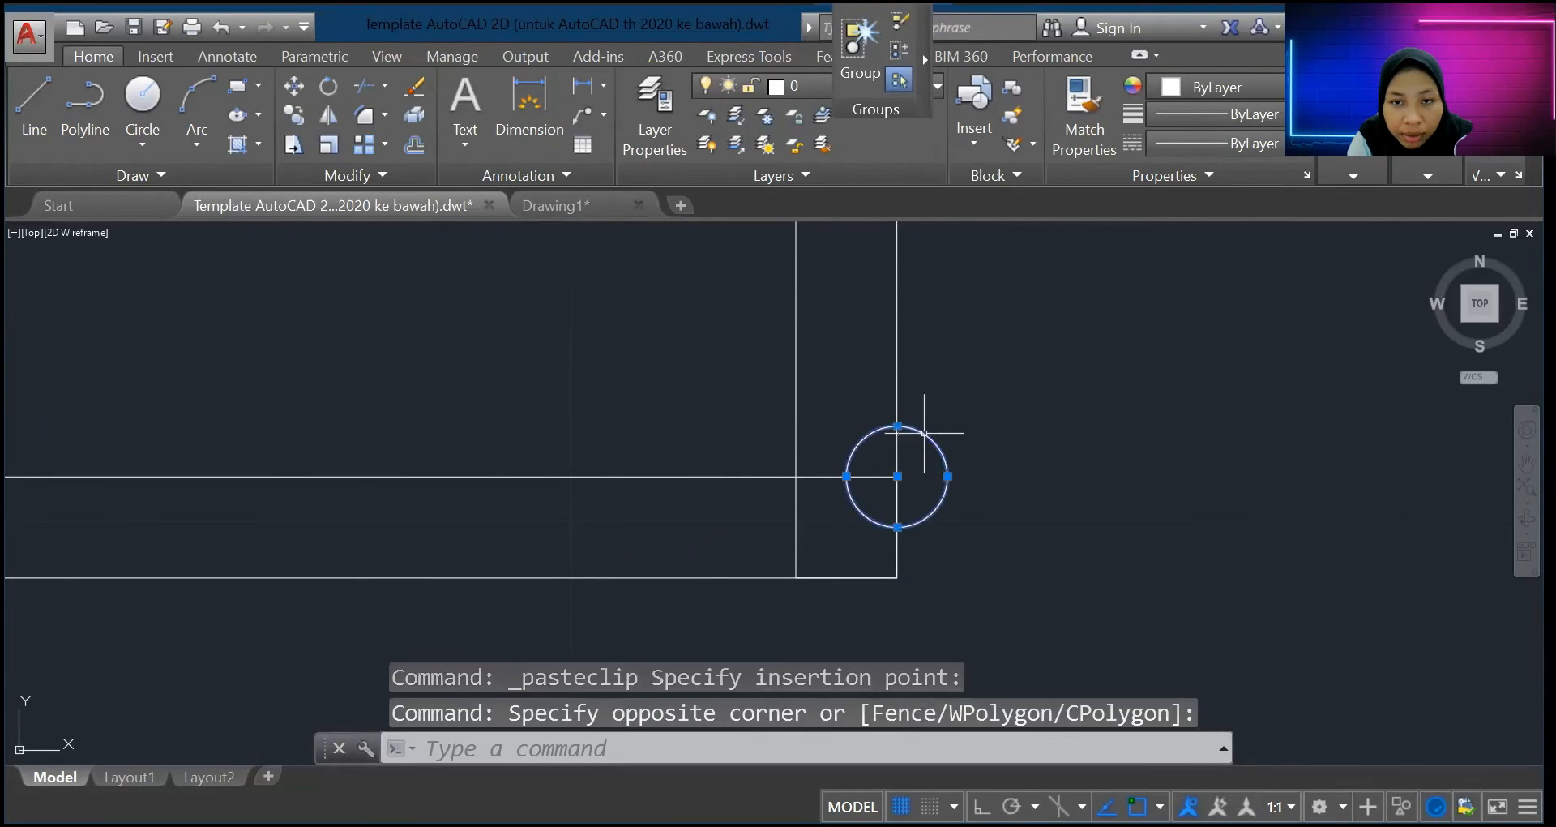
pyautogui.click(912, 413)
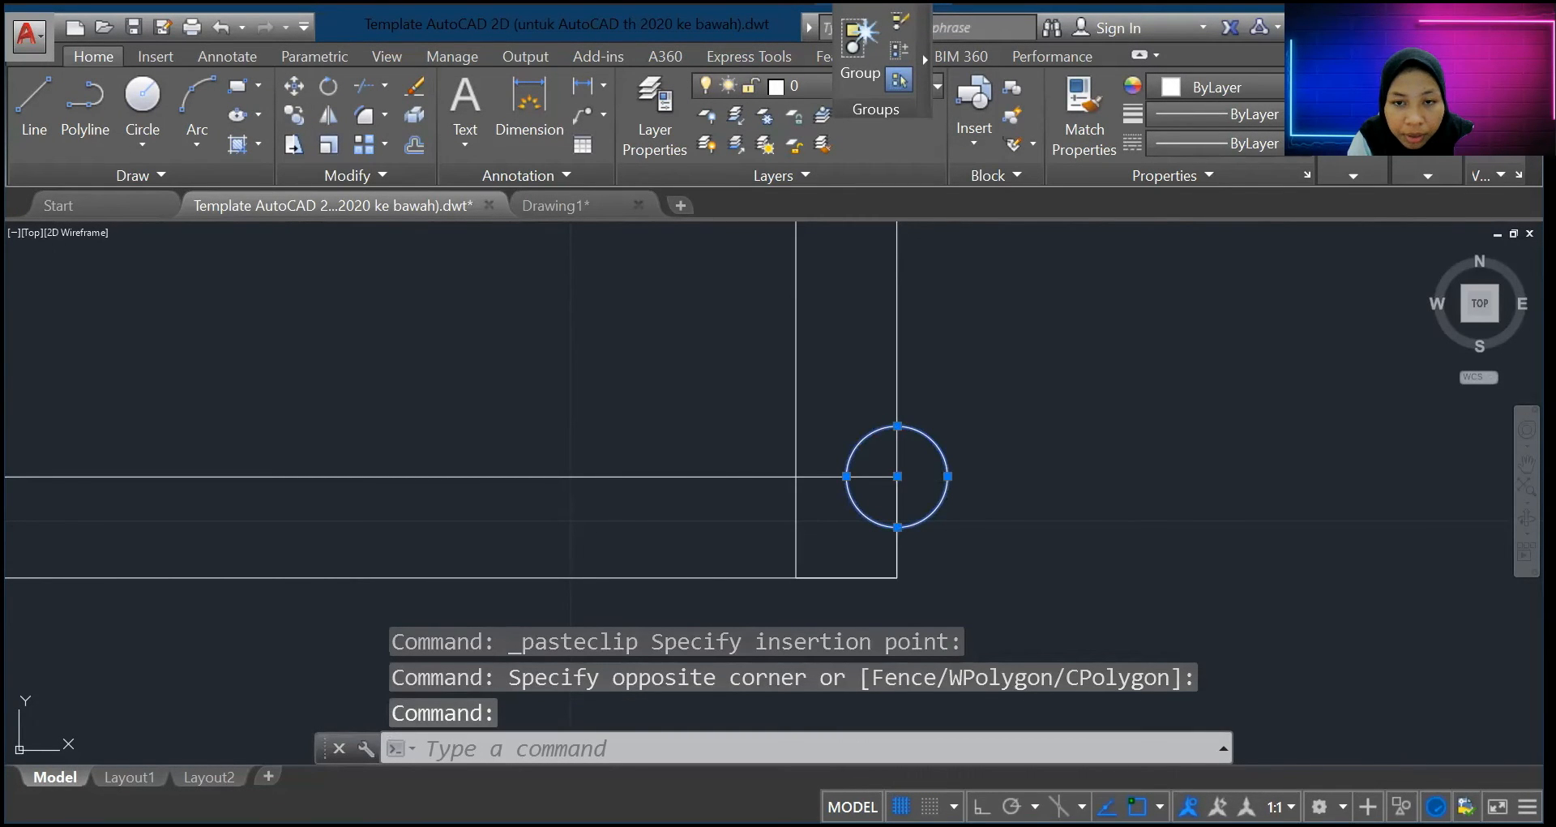
pyautogui.click(897, 477)
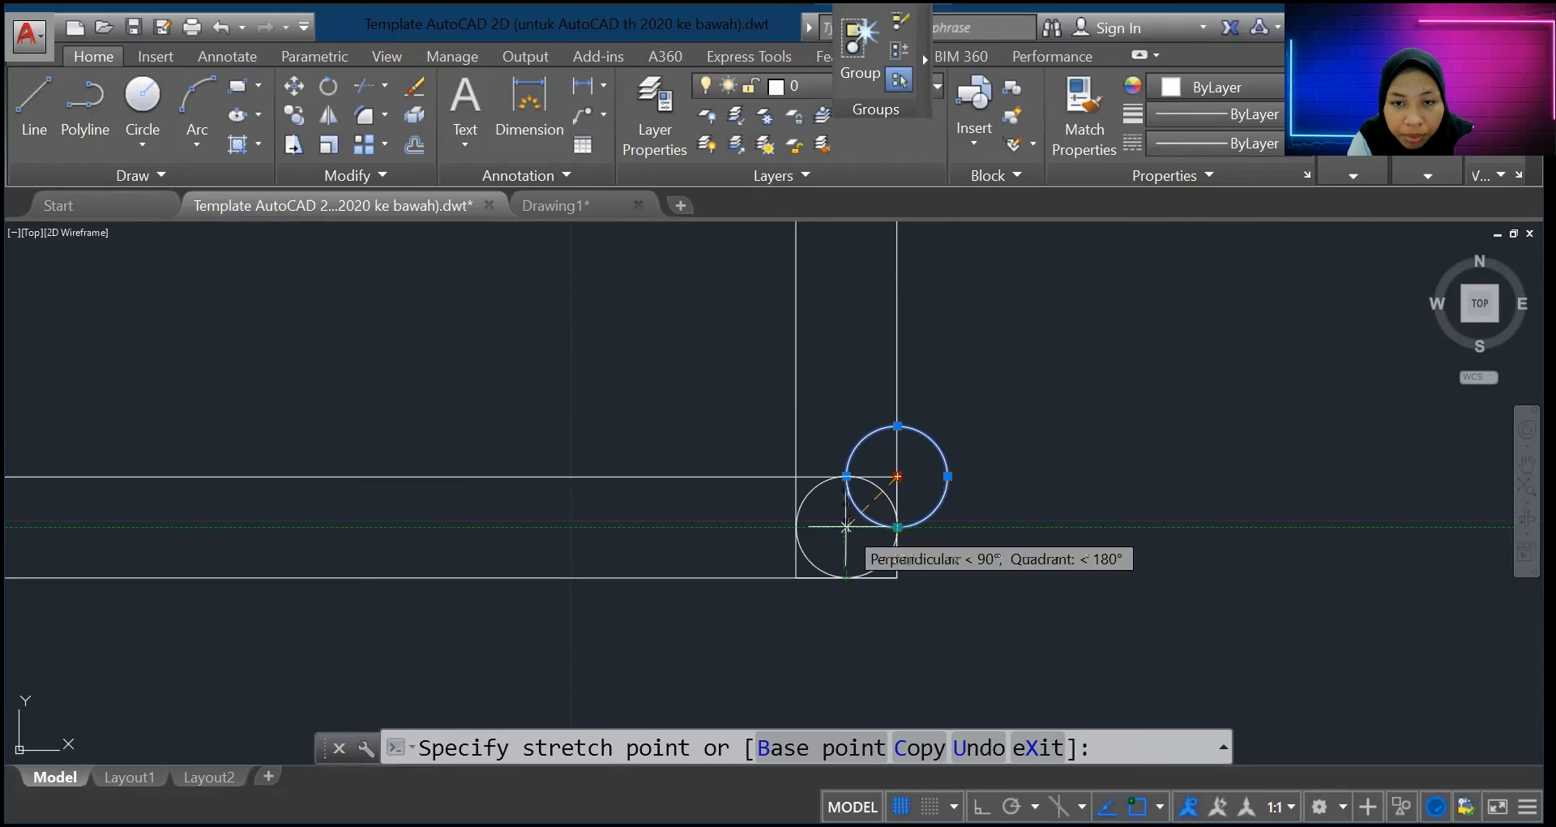
pyautogui.click(847, 527)
pyautogui.scroll(-5, 834, 399)
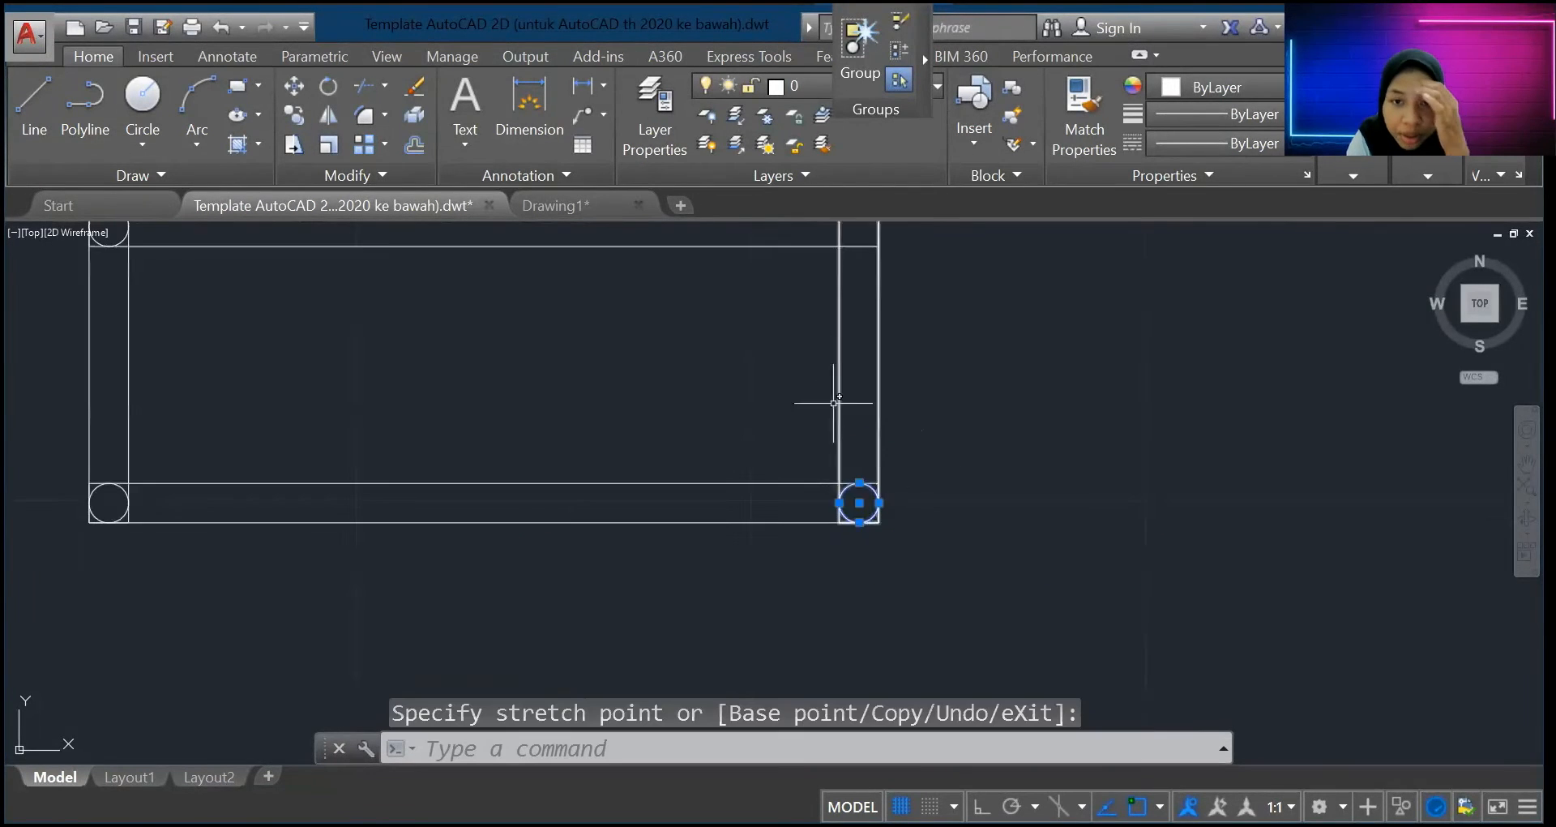
# Step: Place another copy of the corner circle at the top view's upper-right corner and centre it inside the corner square
pyautogui.scroll(8, 828, 263)
pyautogui.click(976, 382)
pyautogui.click(976, 382)
pyautogui.scroll(2, 947, 368)
pyautogui.scroll(-2, 762, 248)
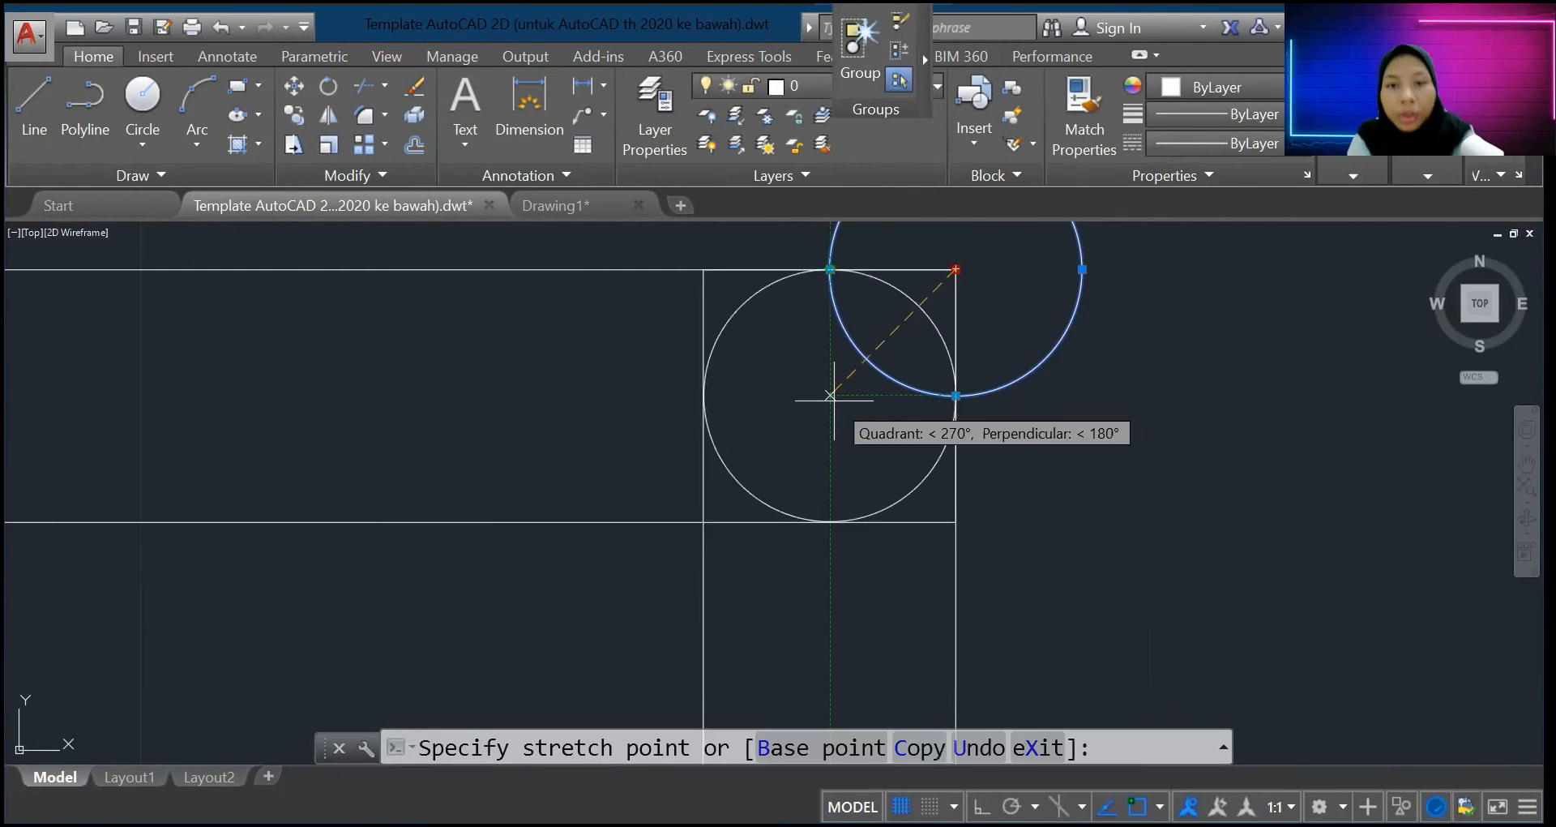
pyautogui.click(830, 395)
pyautogui.scroll(-10, 374, 532)
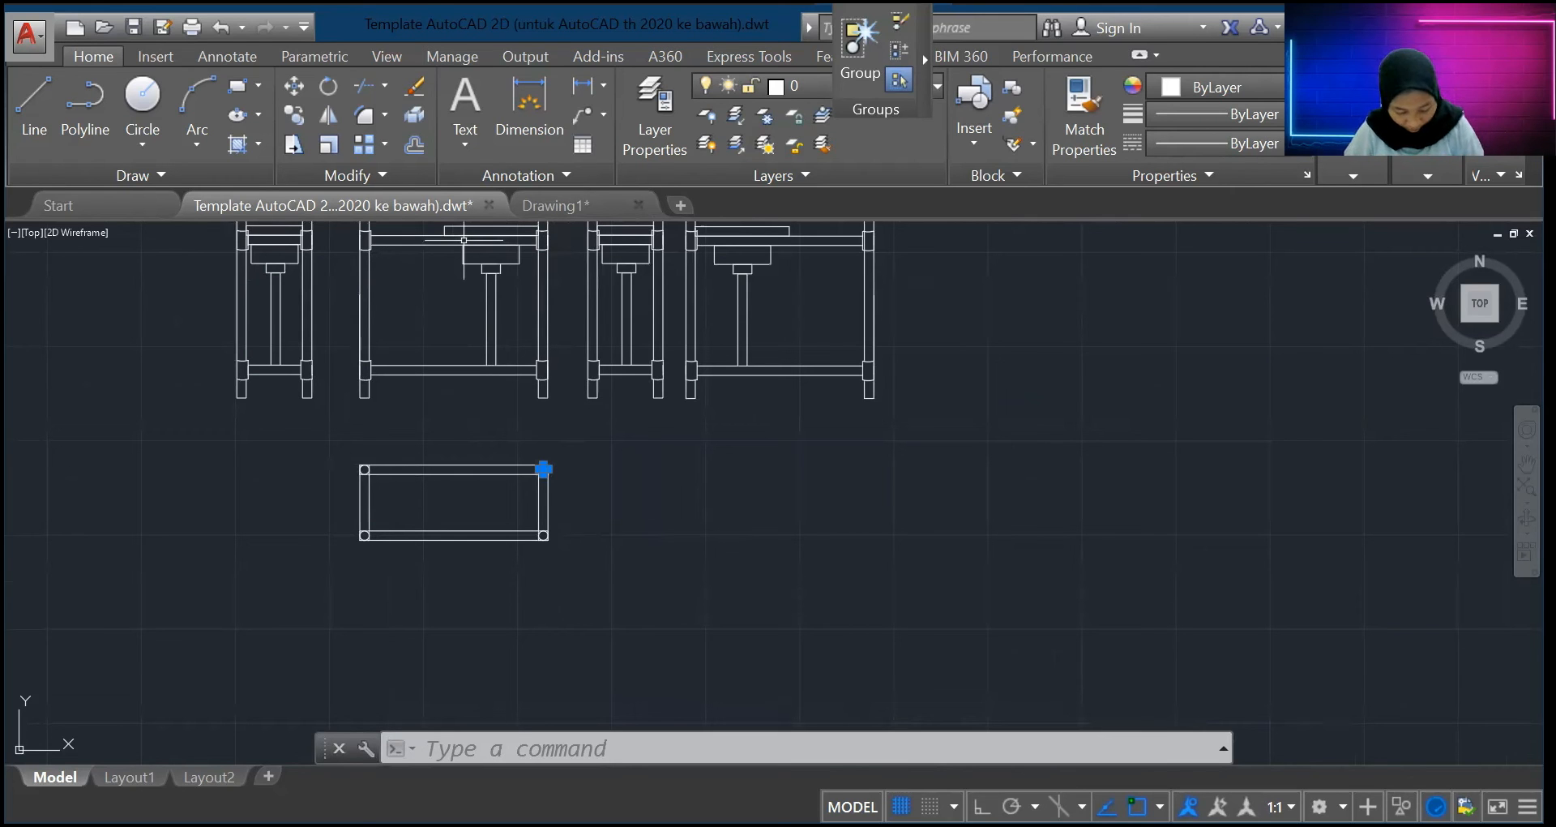
# Step: Check the length and thickness of the board lying on the desk in the front view
pyautogui.scroll(-2, 293, 313)
pyautogui.scroll(10, 134, 288)
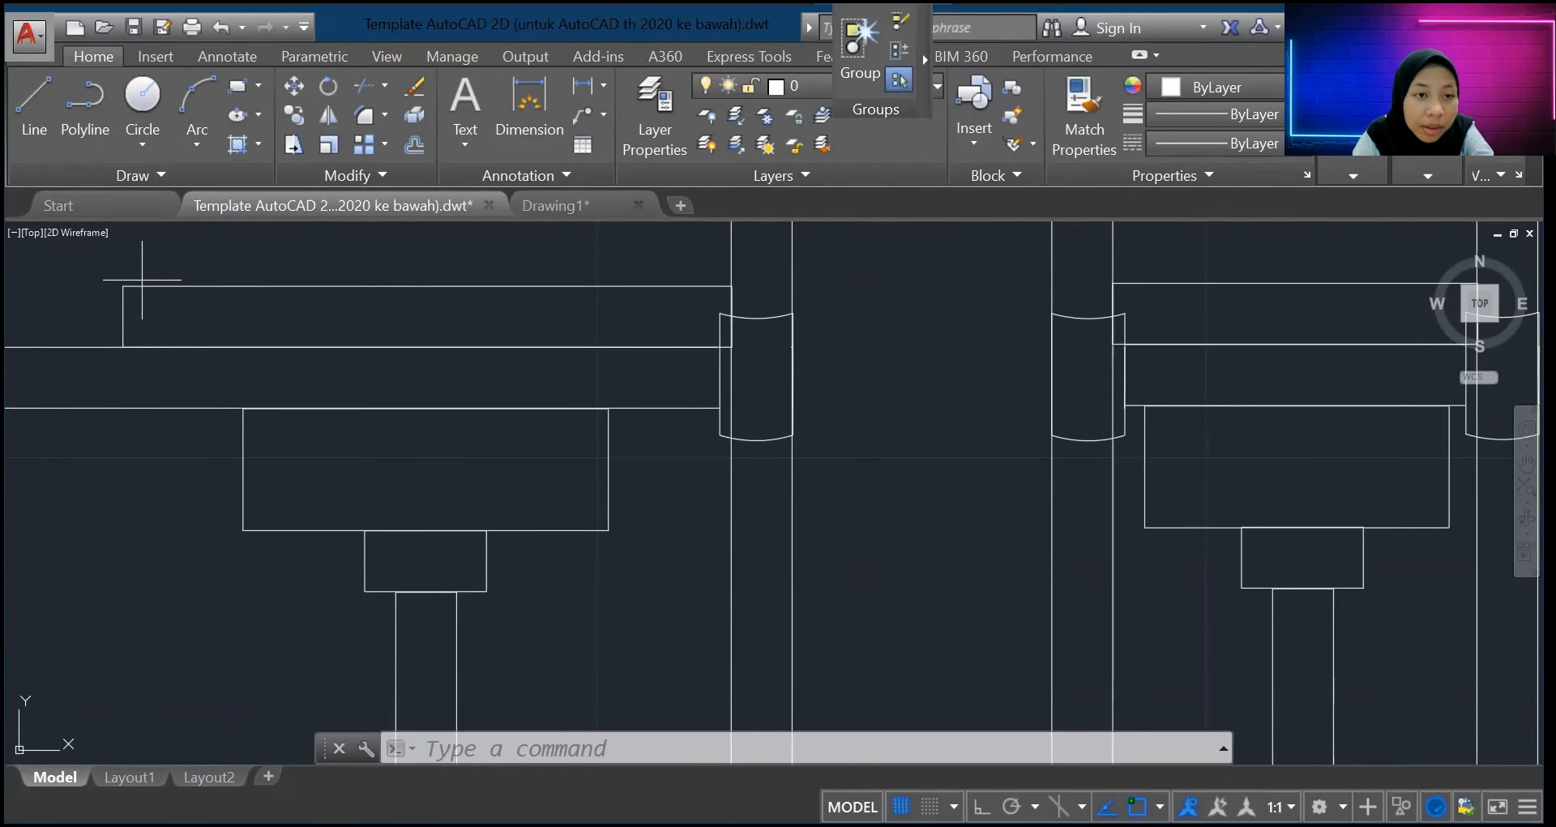
pyautogui.click(124, 284)
pyautogui.moveTo(124, 282)
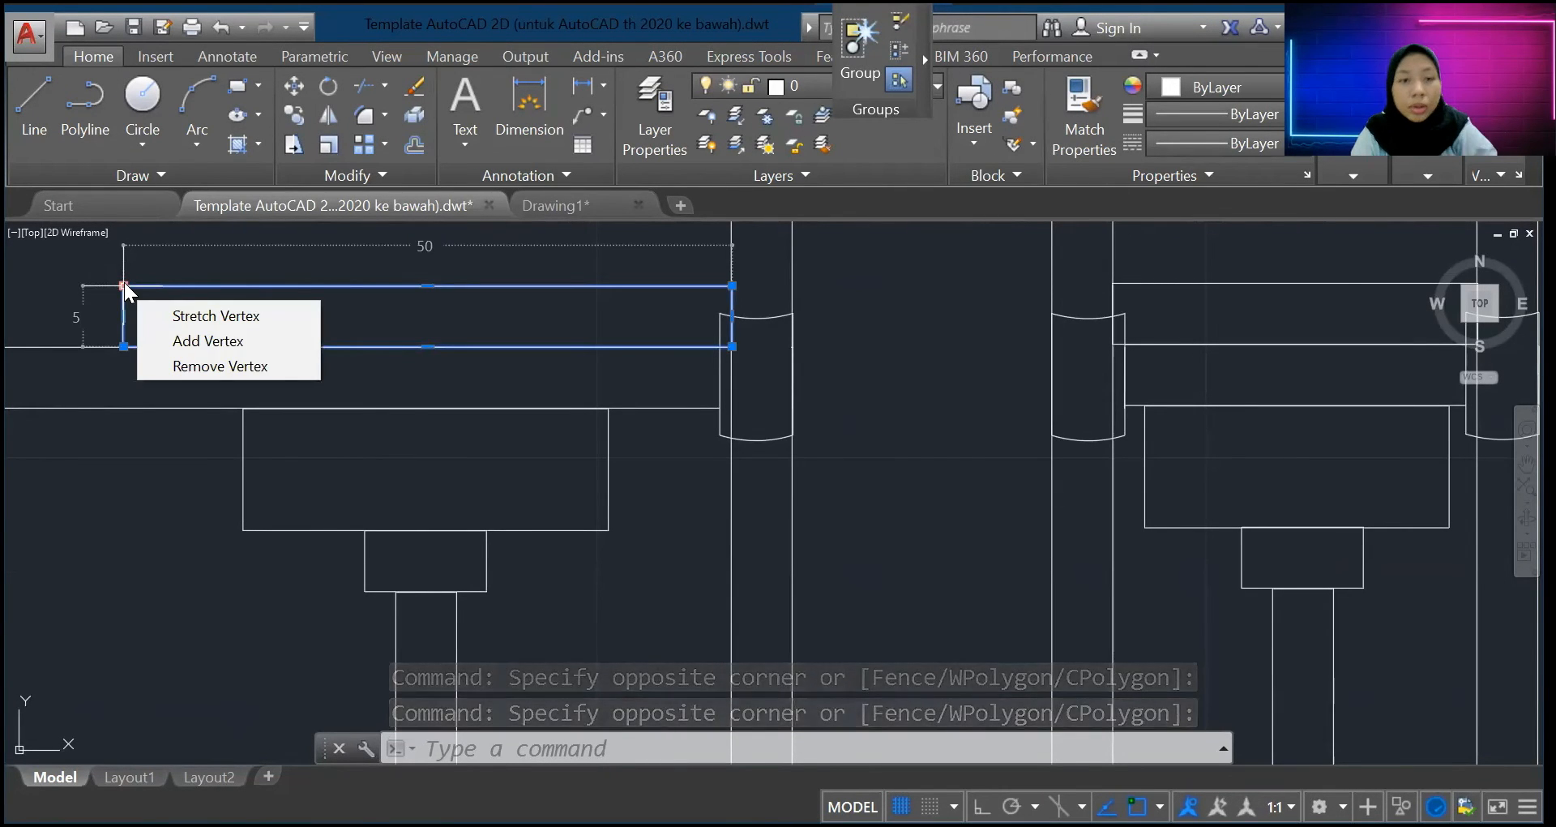
pyautogui.scroll(-8, 498, 414)
pyautogui.moveTo(554, 522); pyautogui.dragTo(787, 375, button='middle')
pyautogui.scroll(2, 652, 584)
pyautogui.scroll(-5, 712, 479)
pyautogui.scroll(7, 712, 479)
pyautogui.scroll(-4, 712, 451)
pyautogui.scroll(6, 748, 368)
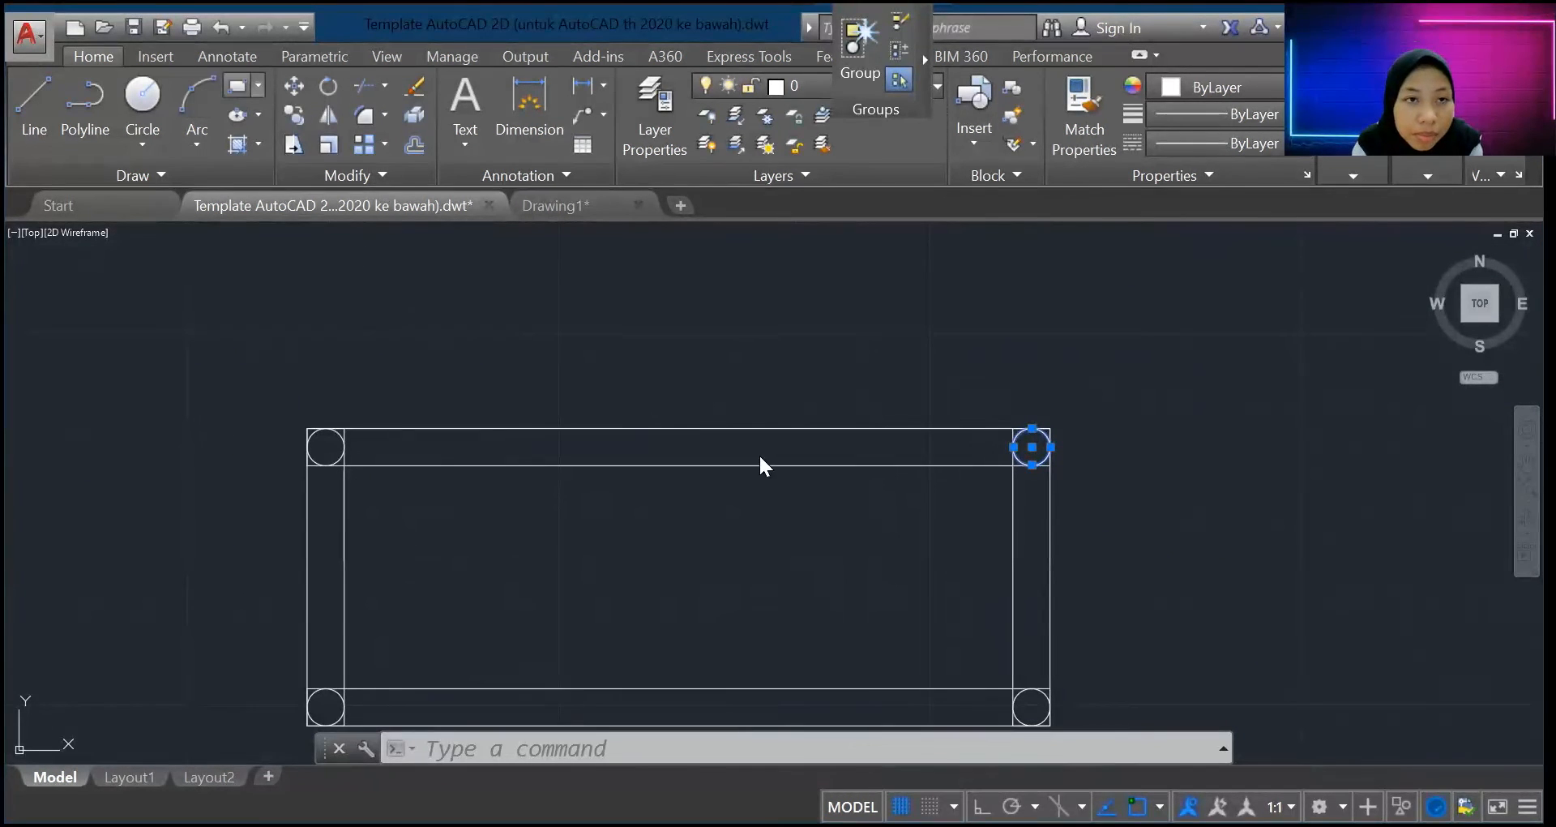
# Step: Draw a 50 by 30 rectangle in the top view and fit it inside the frame against the right inner edge
pyautogui.click(237, 86)
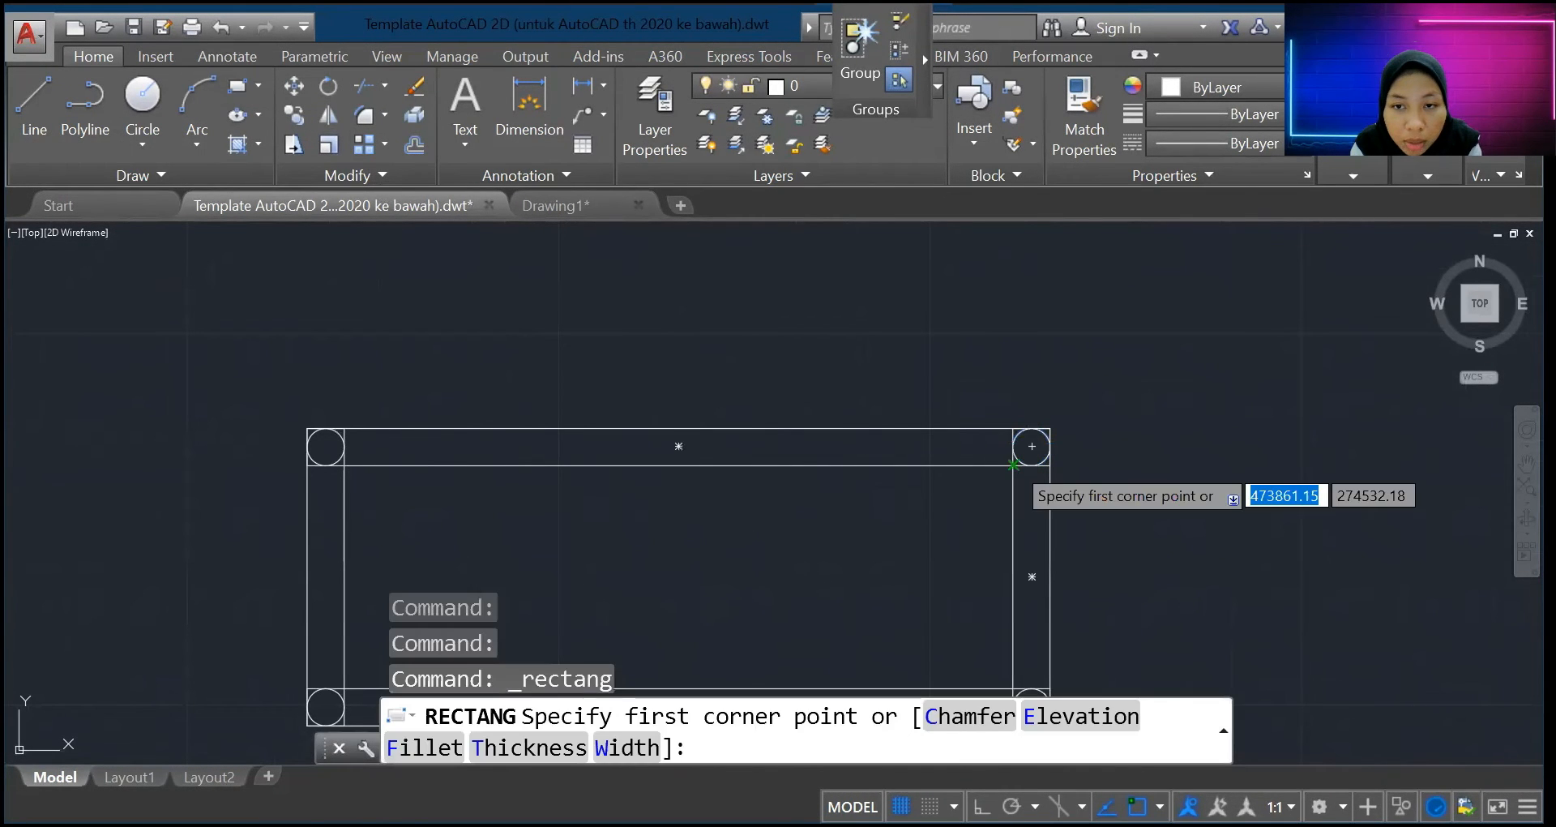
pyautogui.click(1013, 464)
pyautogui.write('50,30')
pyautogui.press('Return')
pyautogui.scroll(-4, 842, 251)
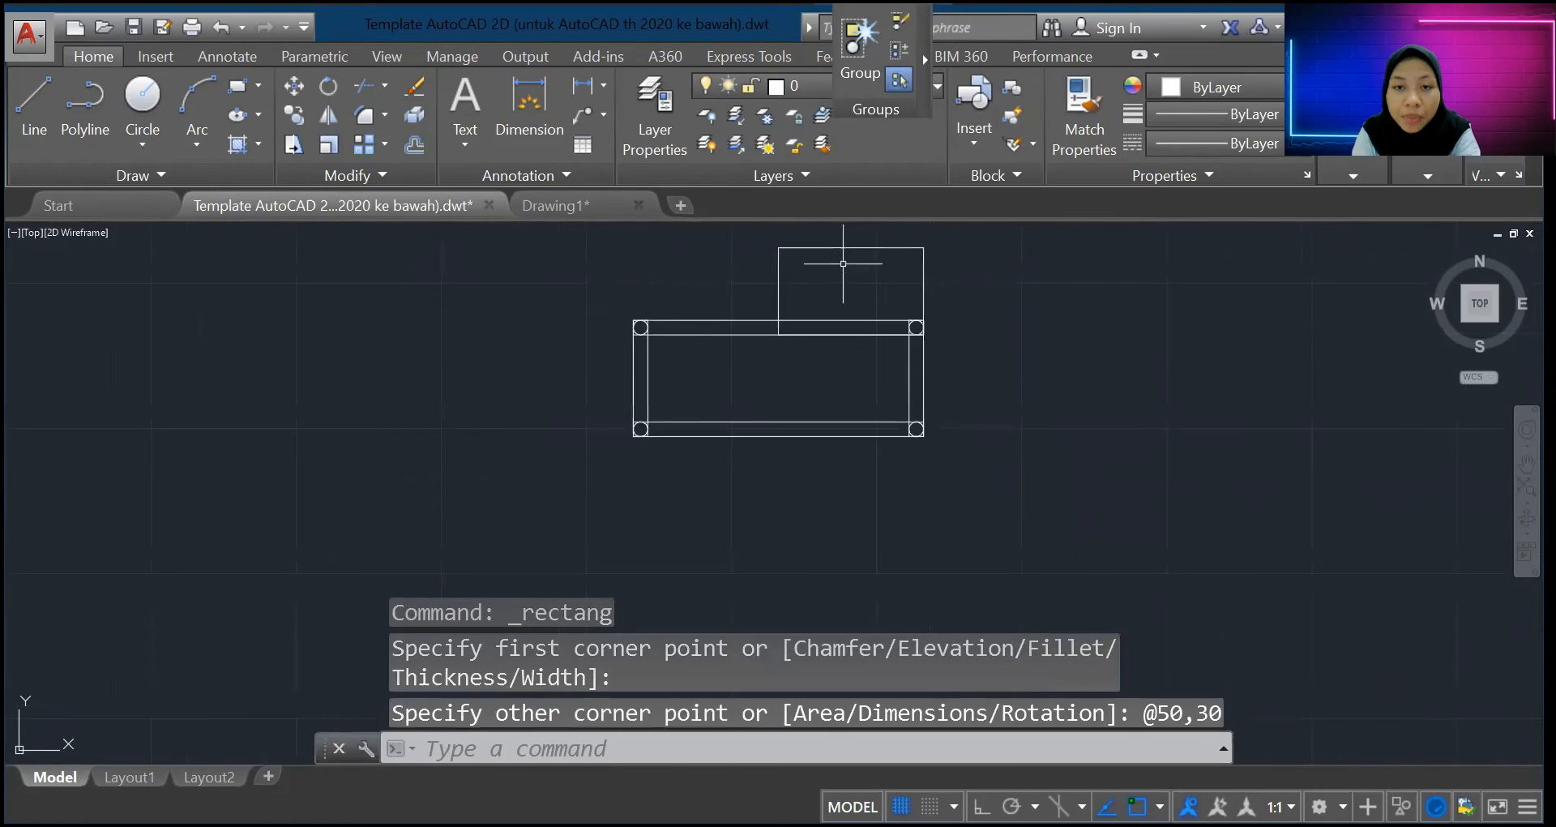
pyautogui.scroll(2, 841, 253)
pyautogui.click(822, 243)
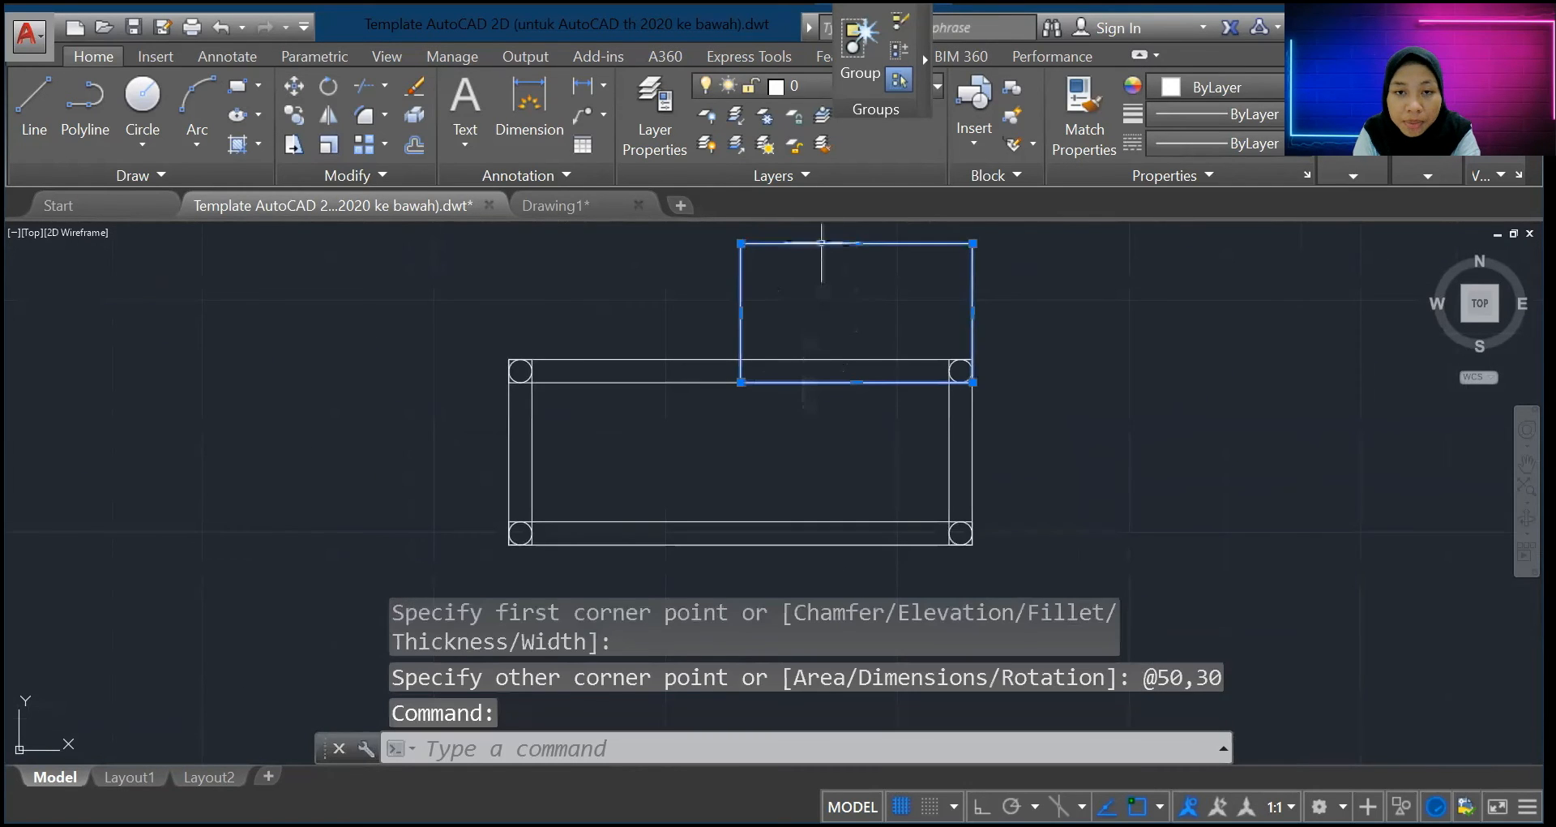
pyautogui.moveTo(794, 339); pyautogui.dragTo(799, 382)
# Step: Draw a 30 by 25 rectangle in the top view for the box under the desk, overlapping the 50 by 30 rectangle
pyautogui.scroll(-9, 817, 341)
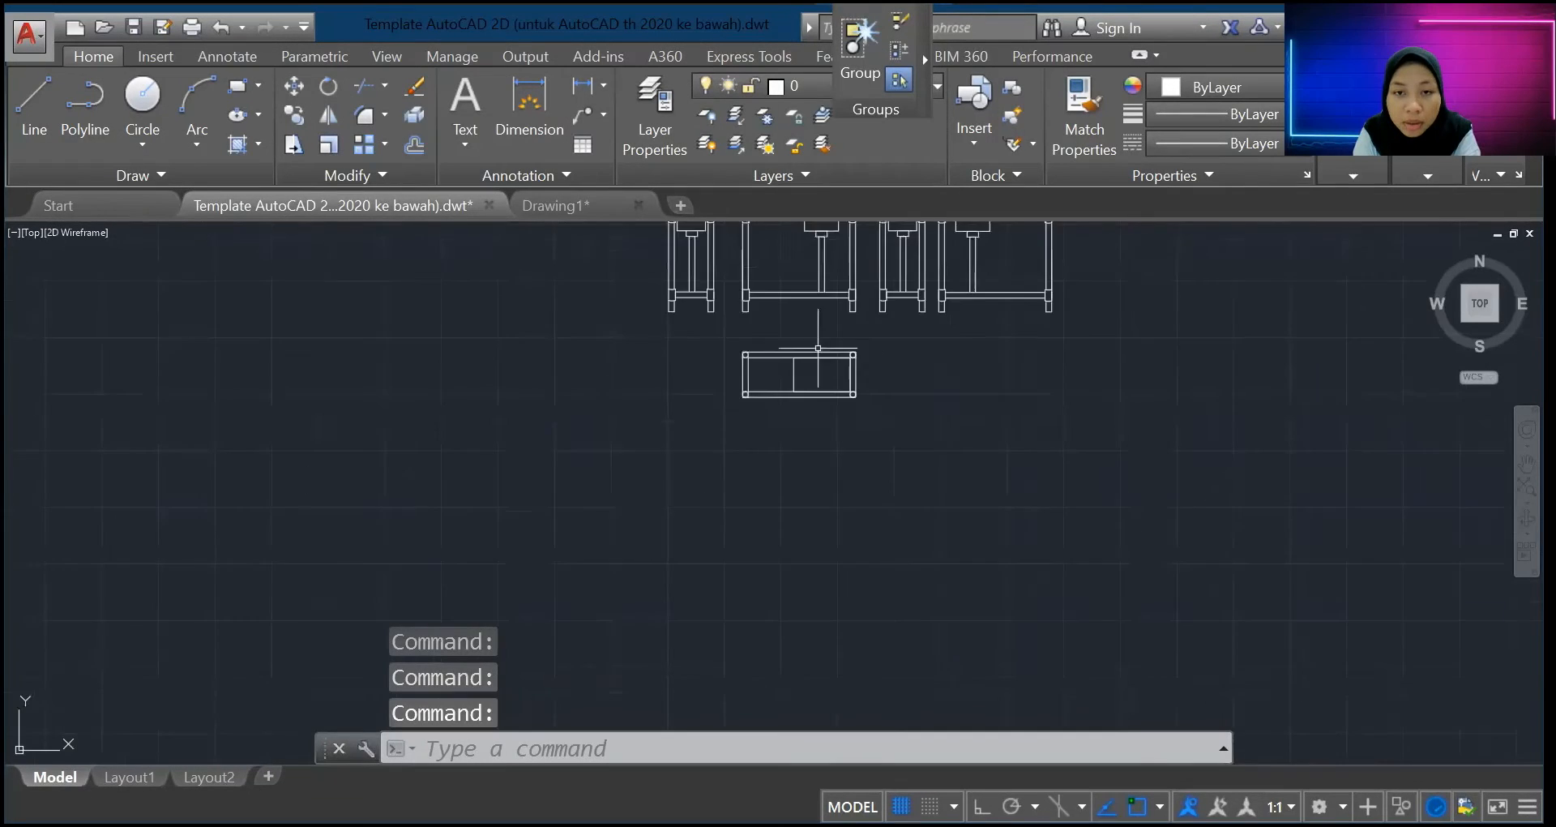
pyautogui.scroll(9, 809, 255)
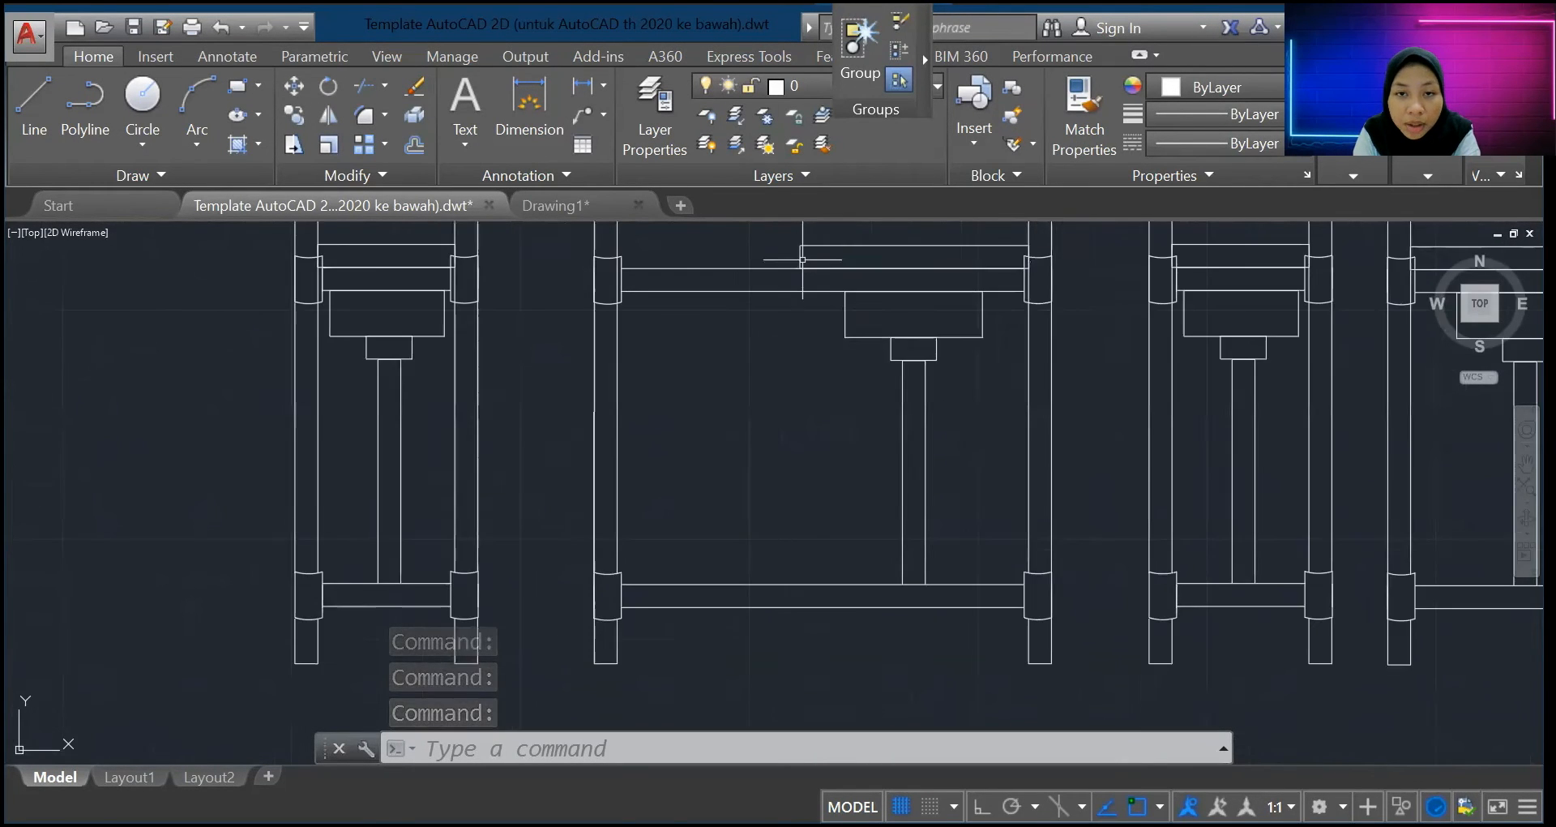
pyautogui.scroll(-6, 878, 422)
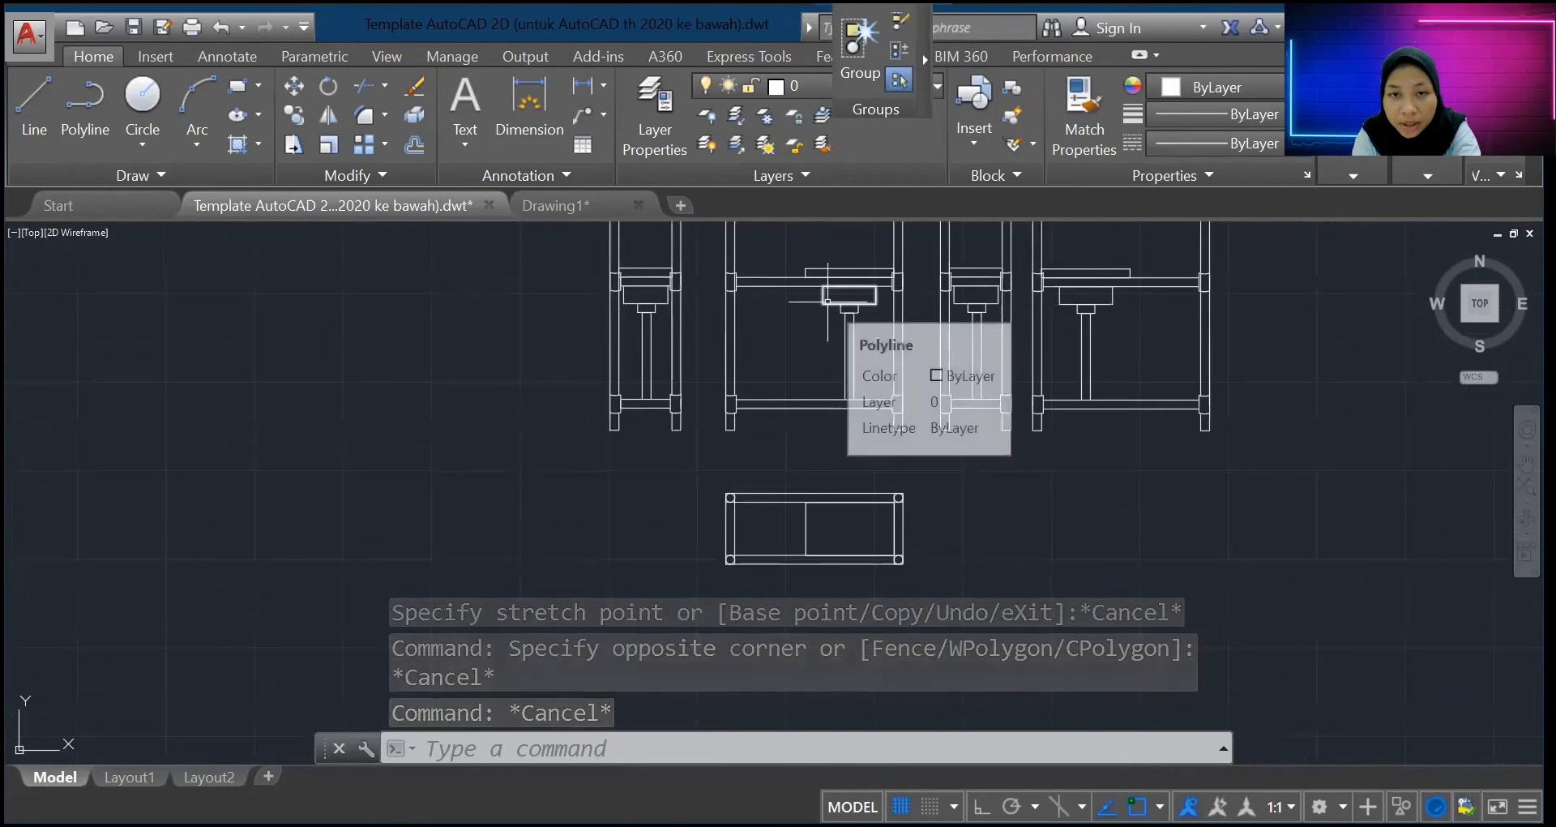
pyautogui.scroll(4, 843, 320)
pyautogui.scroll(4, 828, 304)
pyautogui.click(828, 313)
pyautogui.moveTo(789, 313)
pyautogui.scroll(-4, 1085, 488)
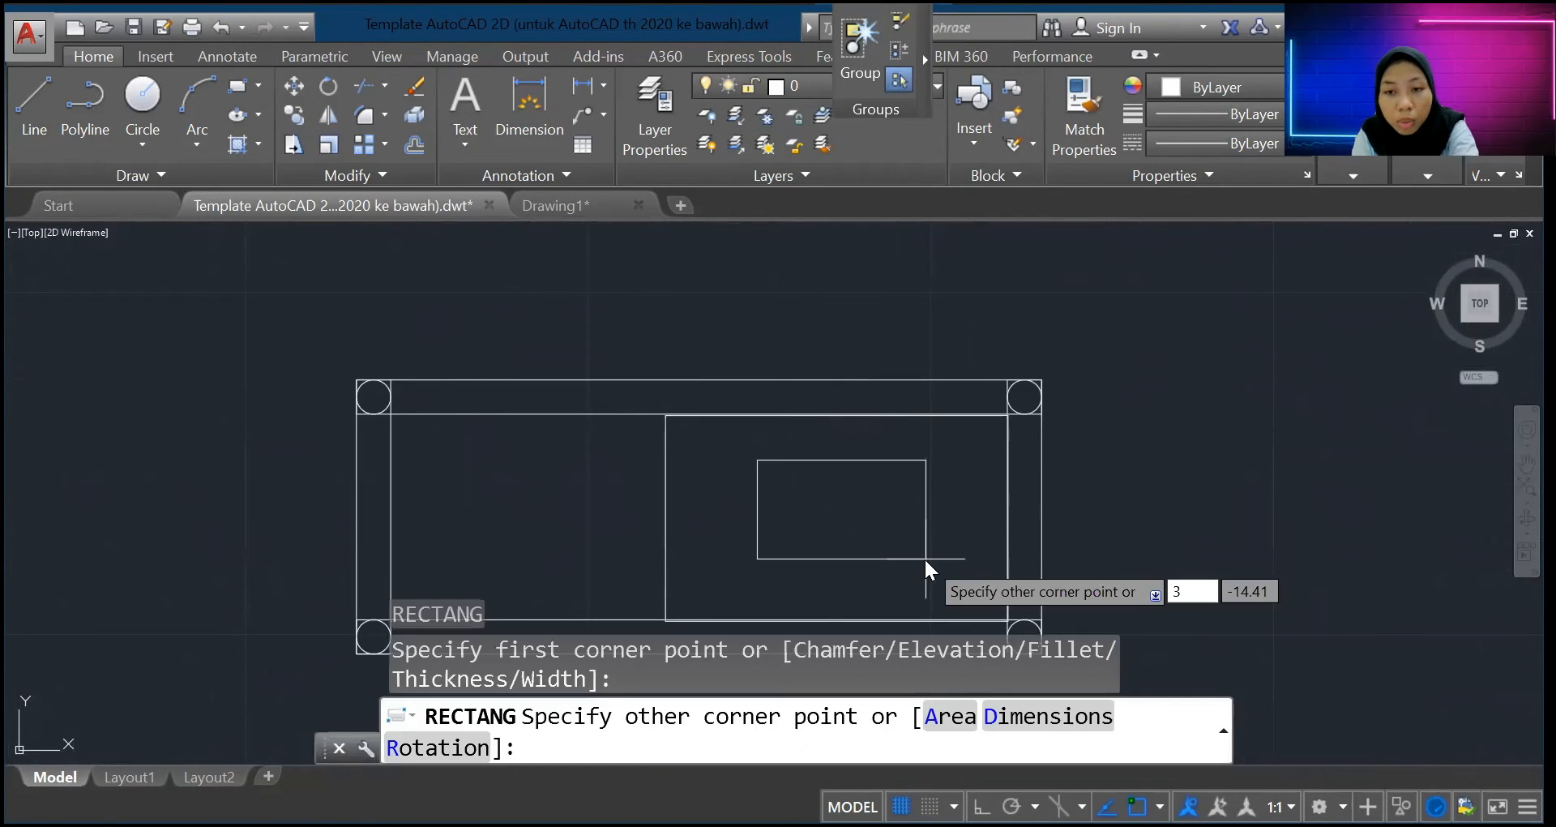
pyautogui.write('0')
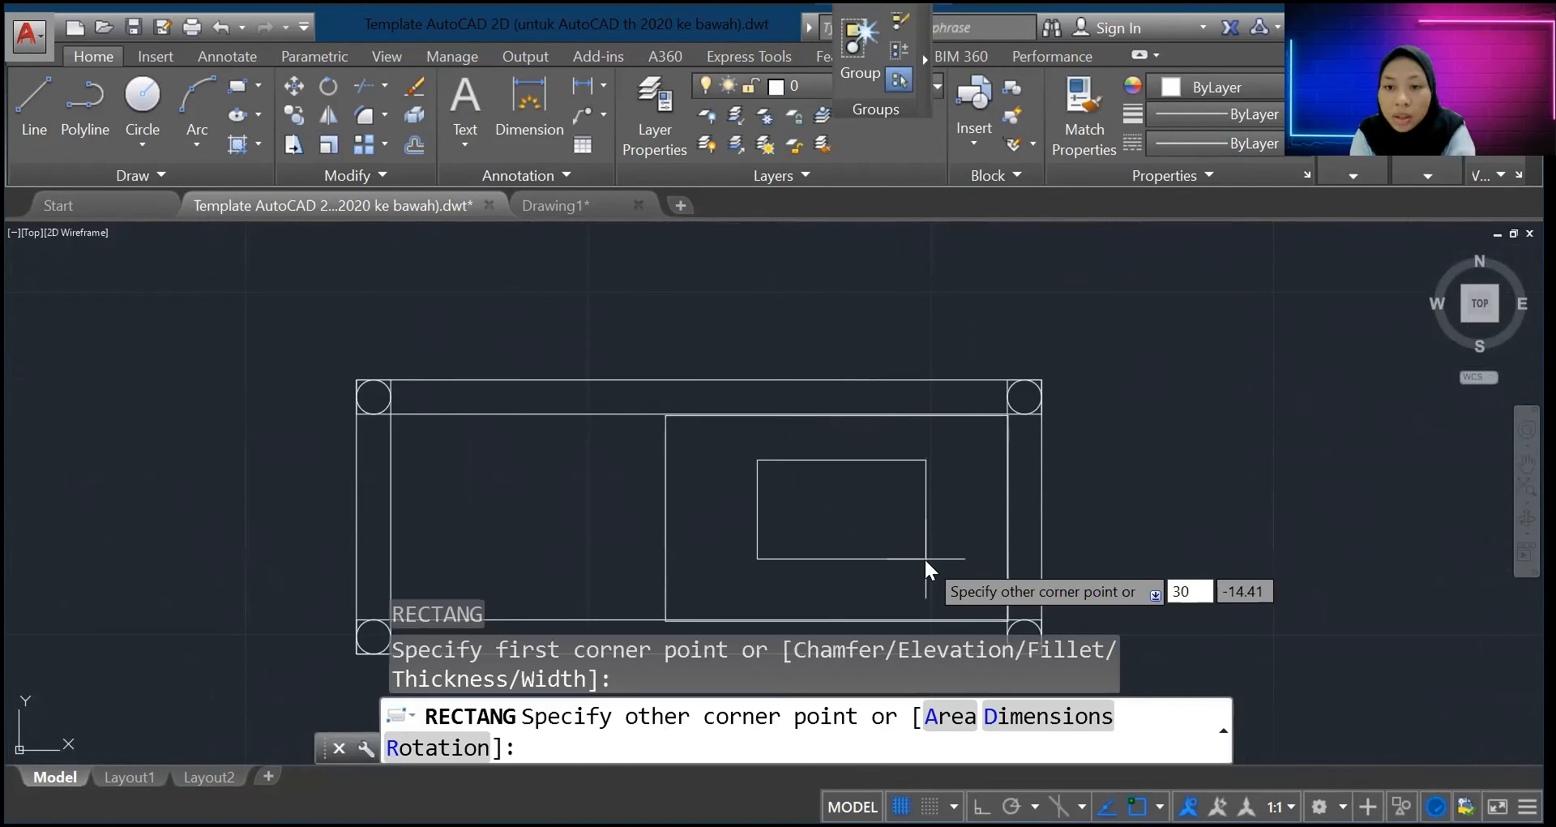
pyautogui.press('Tab')
pyautogui.write('25')
pyautogui.press('Return')
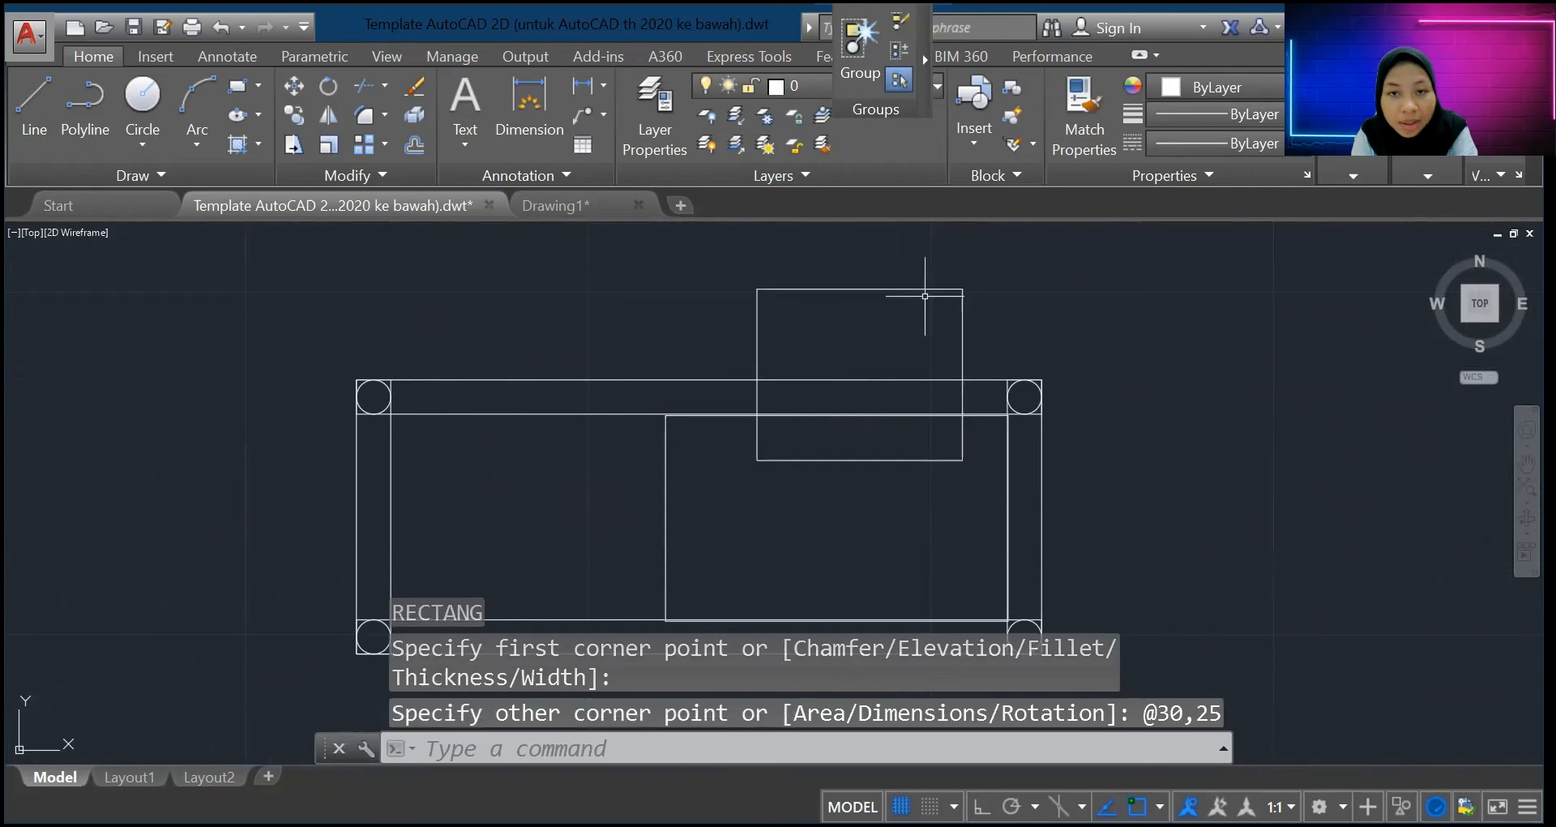
# Step: Move the 30 by 25 rectangle to the centre of the 50 by 30 rectangle in the top view
pyautogui.click(911, 289)
pyautogui.moveTo(910, 292); pyautogui.dragTo(886, 428)
pyautogui.scroll(-8, 886, 428)
pyautogui.scroll(4, 914, 359)
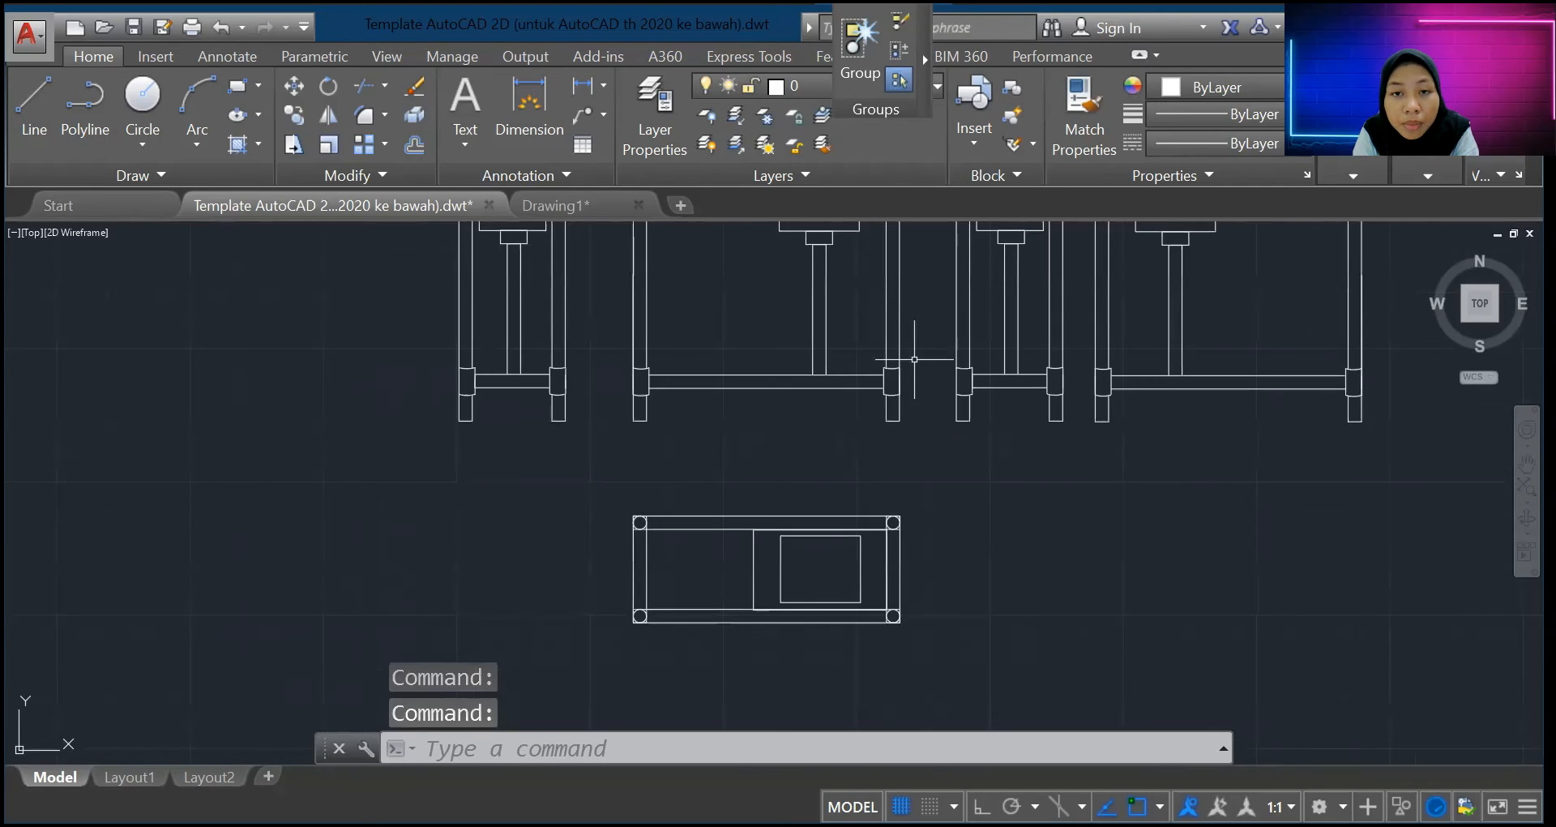
pyautogui.scroll(-2, 914, 358)
pyautogui.scroll(8, 859, 486)
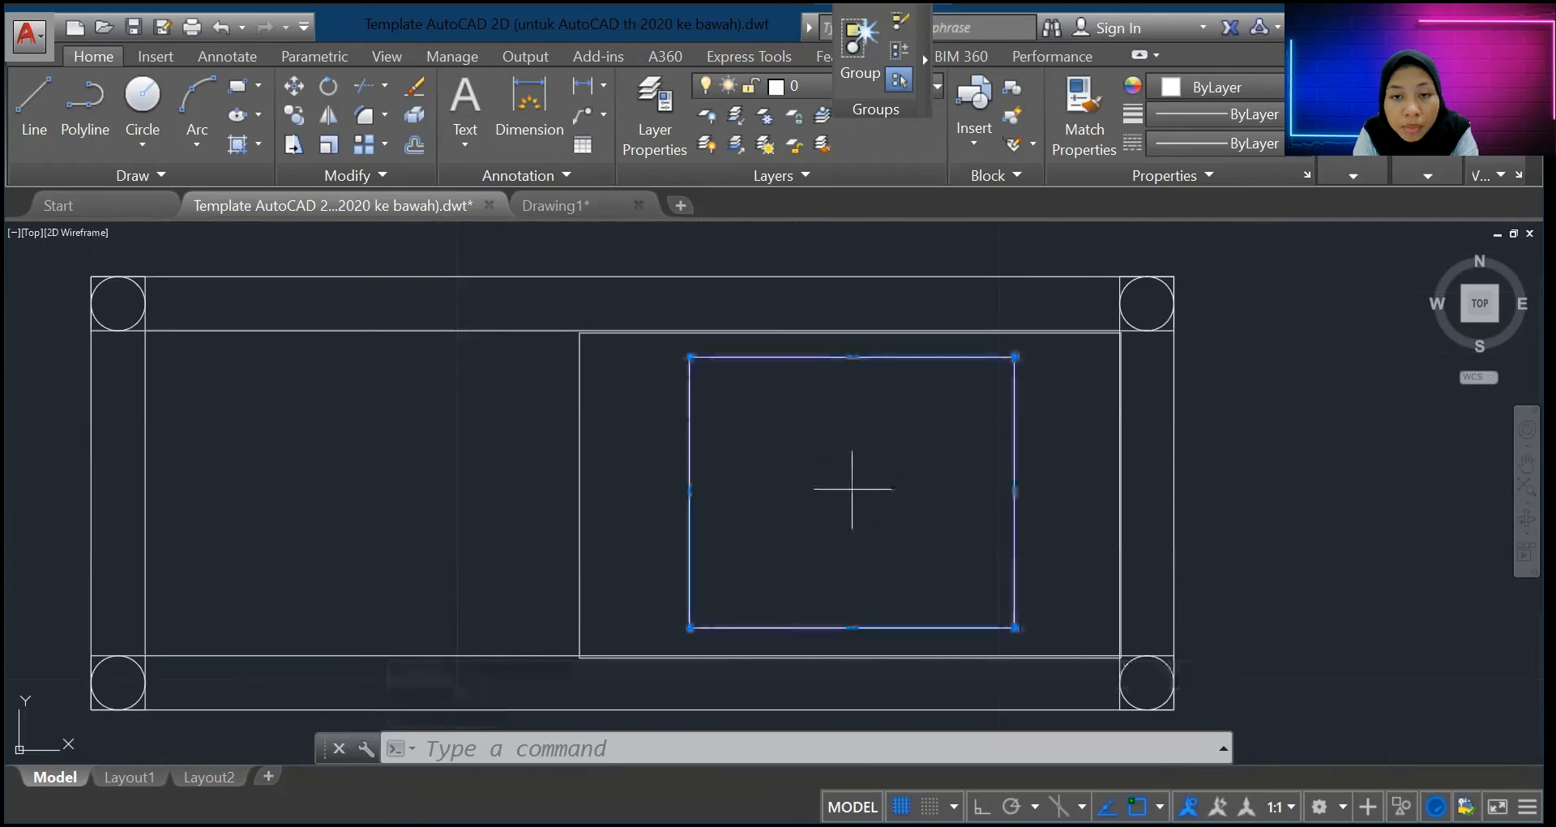
pyautogui.moveTo(850, 488); pyautogui.dragTo(1013, 357)
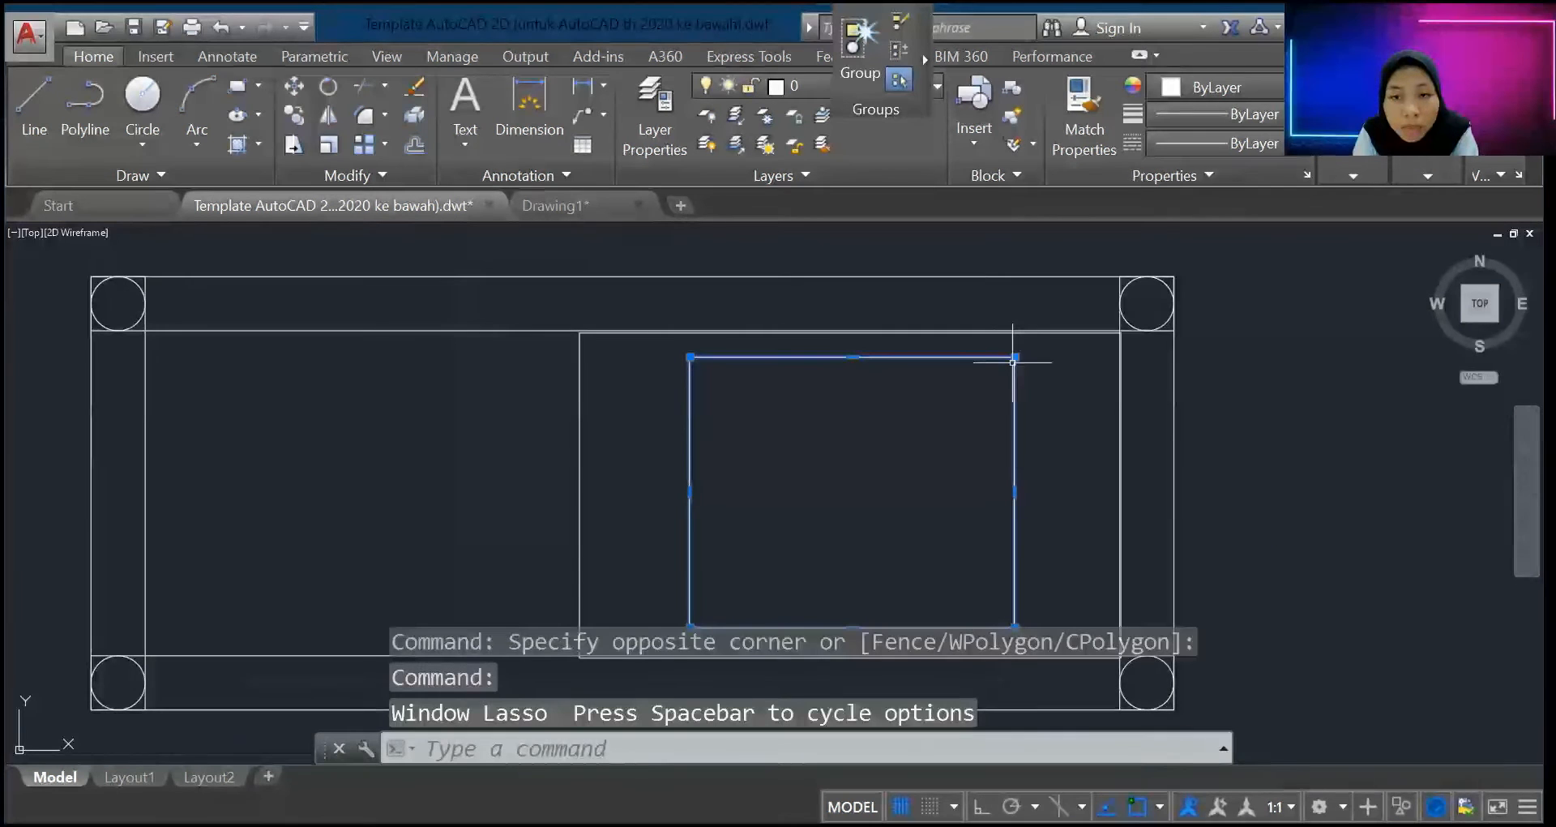
pyautogui.click(852, 357)
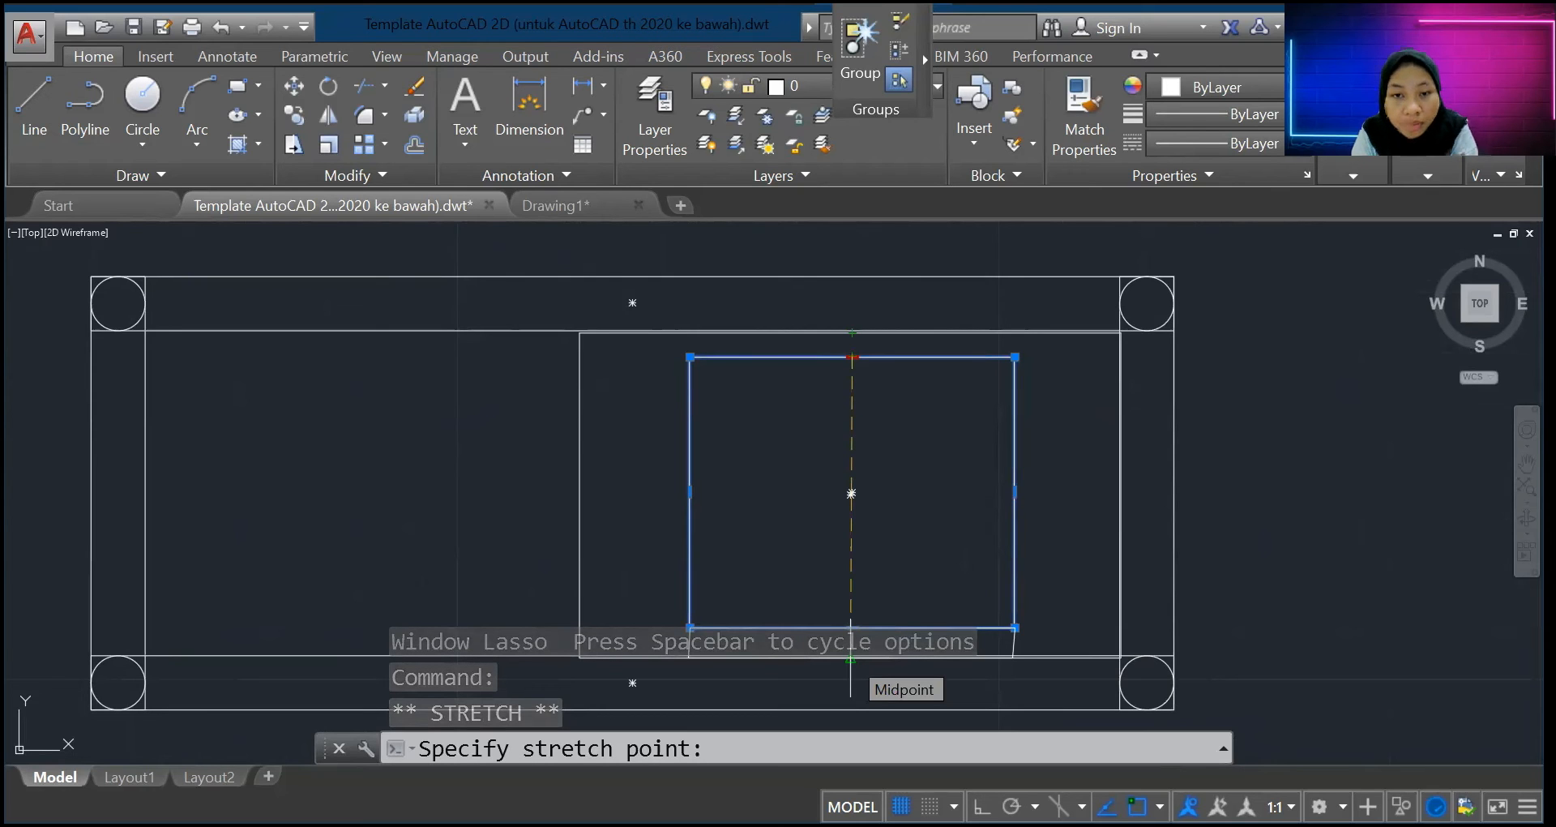
pyautogui.press('Escape')
pyautogui.click(1014, 491)
pyautogui.scroll(-2, 1118, 494)
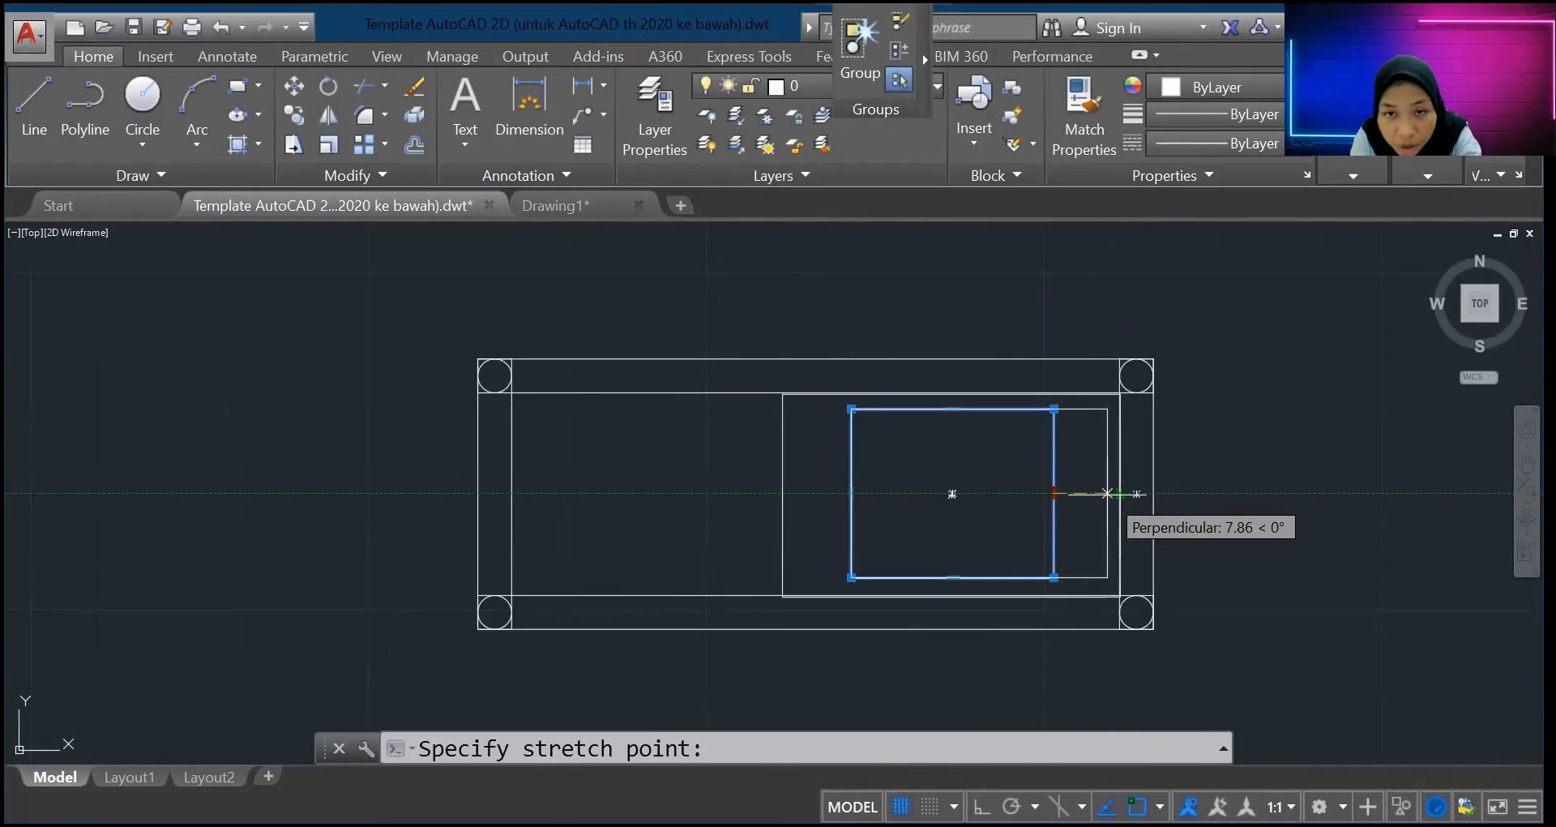
pyautogui.press('Escape')
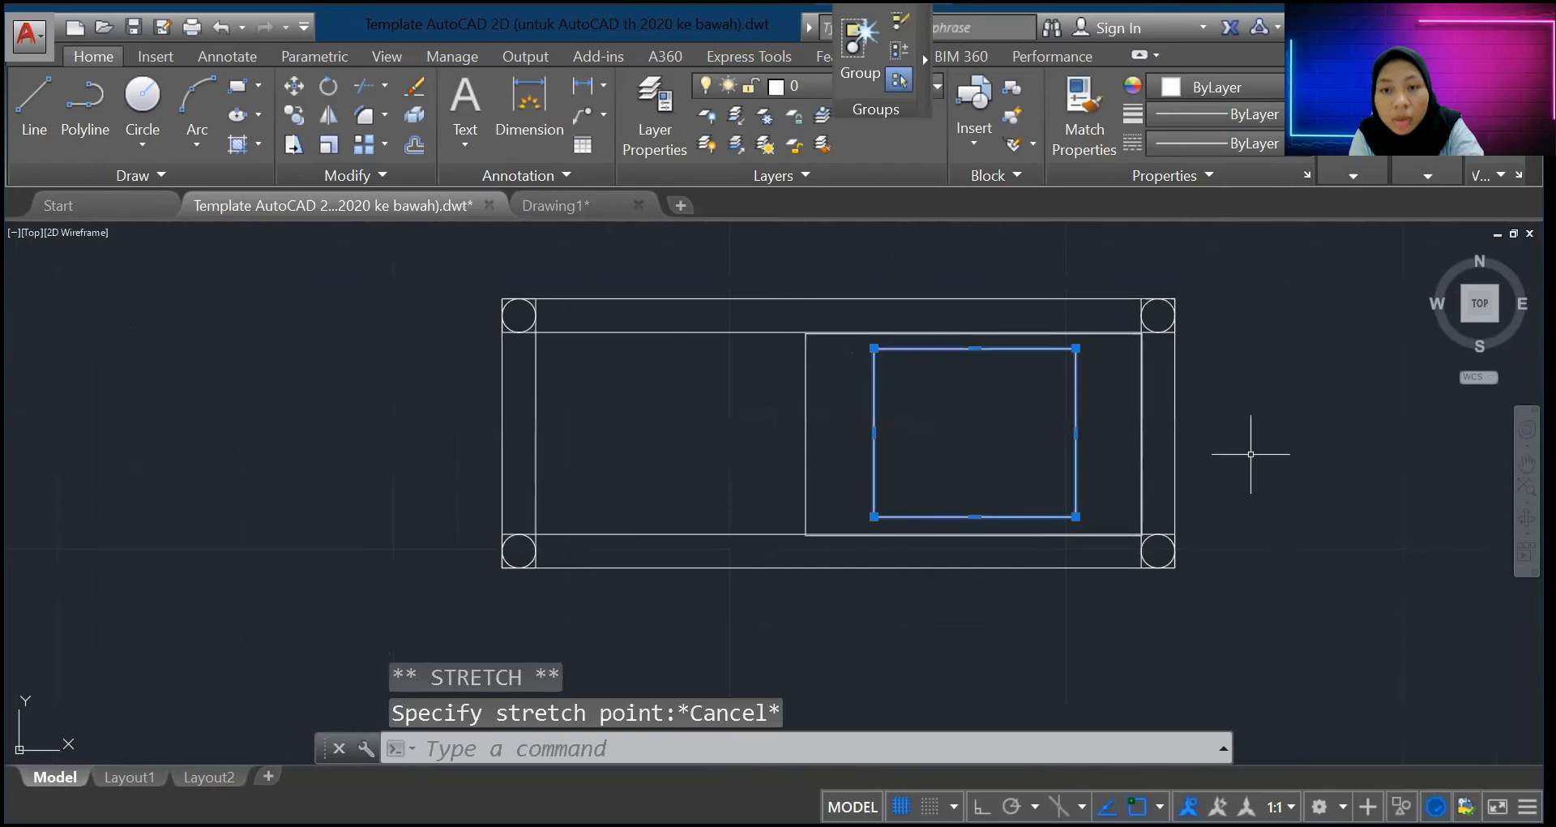
pyautogui.click(1223, 441)
pyautogui.press('Escape')
pyautogui.press('Escape')
# Step: Examine the small block under the box below the desk in the front view and compare it with the top view
pyautogui.scroll(-2, 1224, 451)
pyautogui.scroll(-4, 1232, 412)
pyautogui.scroll(4, 1278, 344)
pyautogui.scroll(-4, 1159, 372)
pyautogui.scroll(4, 1127, 326)
pyautogui.click(1110, 254)
pyautogui.click(1101, 254)
pyautogui.press('Escape')
pyautogui.press('Escape')
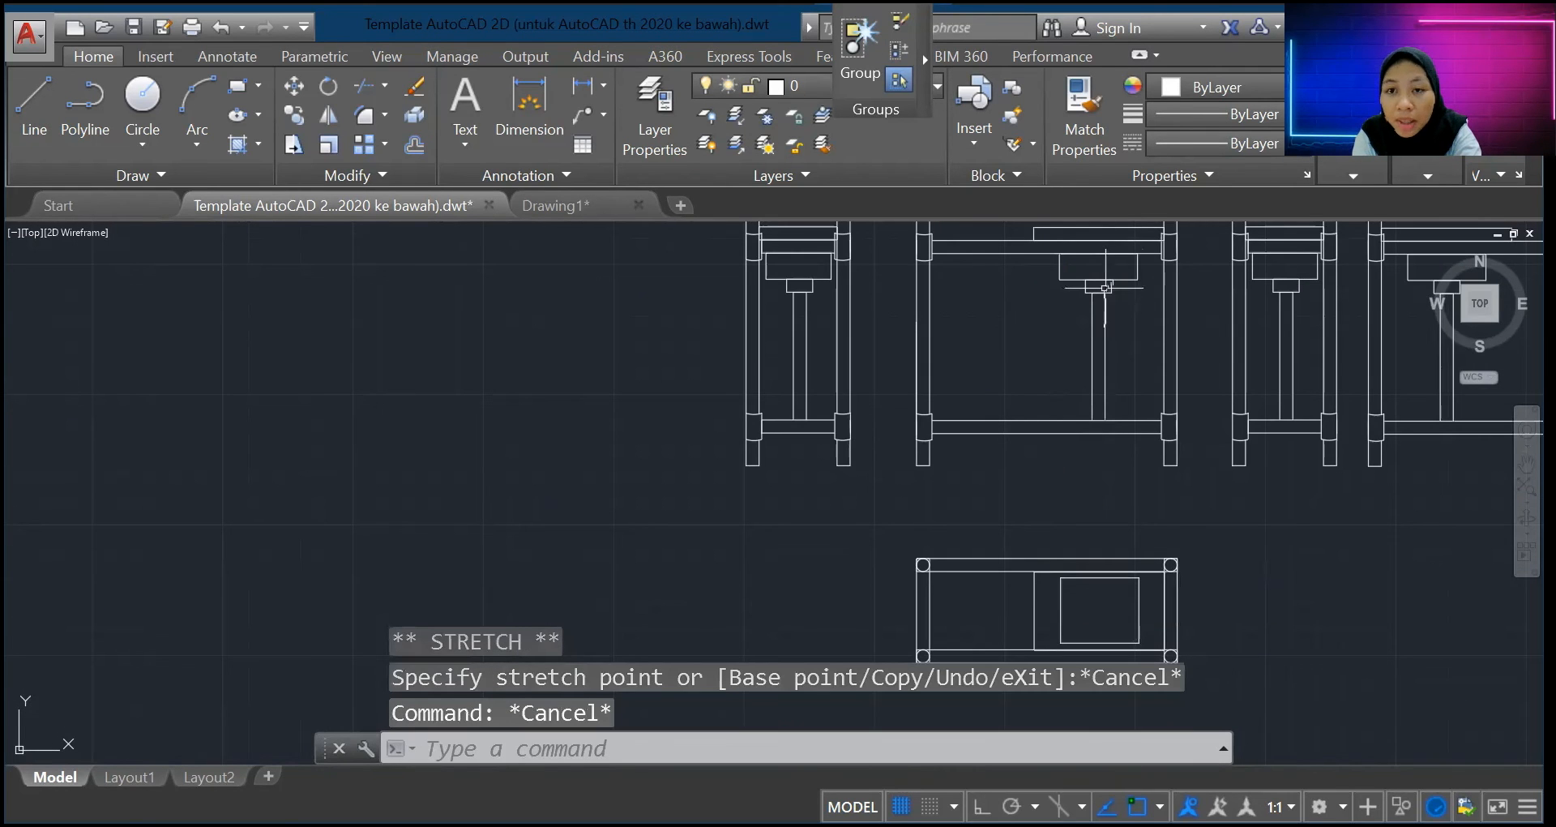
pyautogui.scroll(2, 1106, 293)
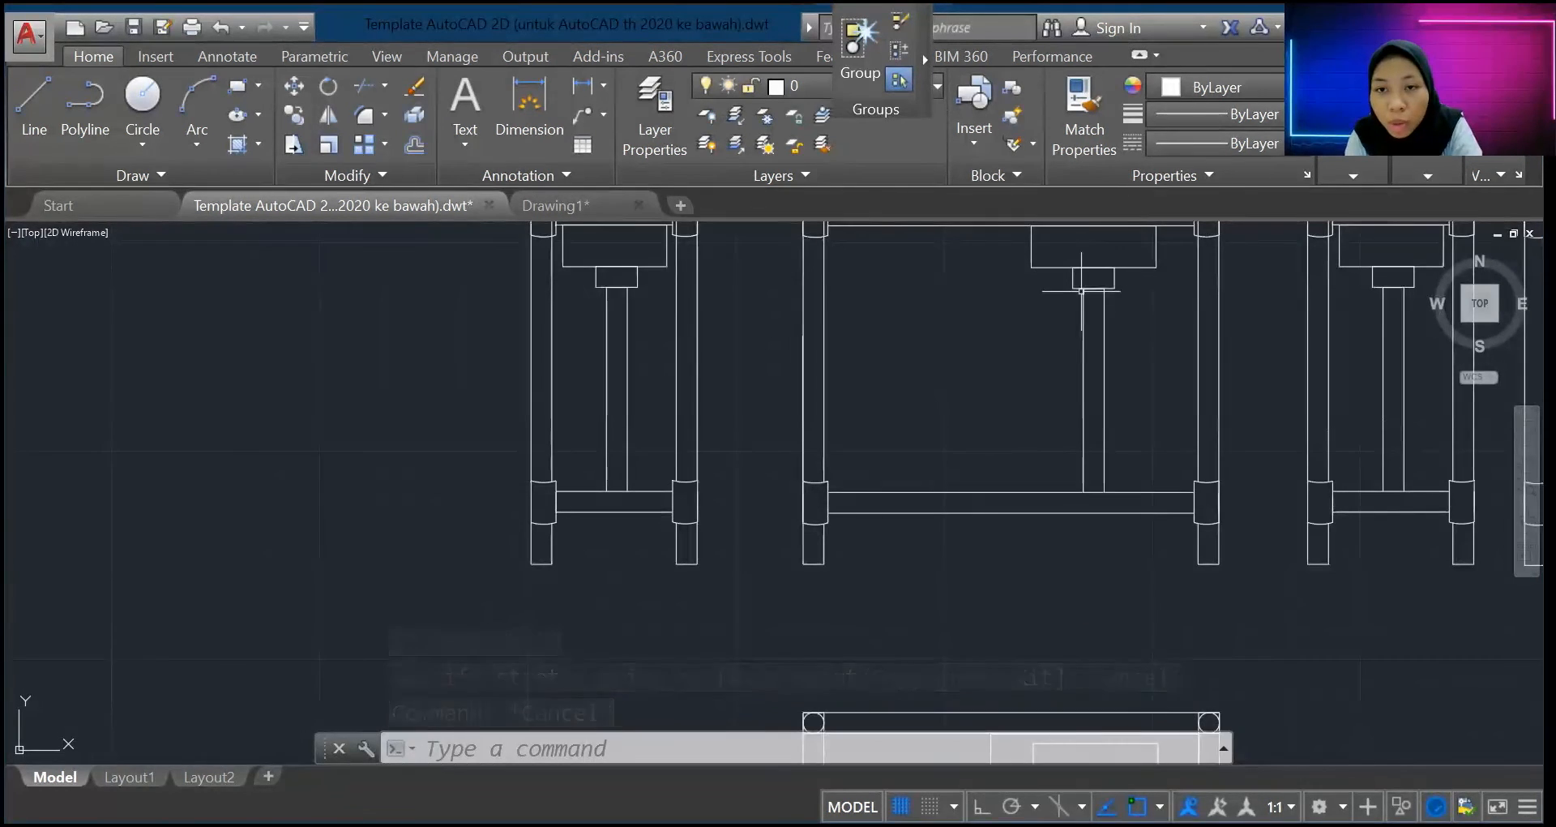
pyautogui.scroll(-4, 1103, 640)
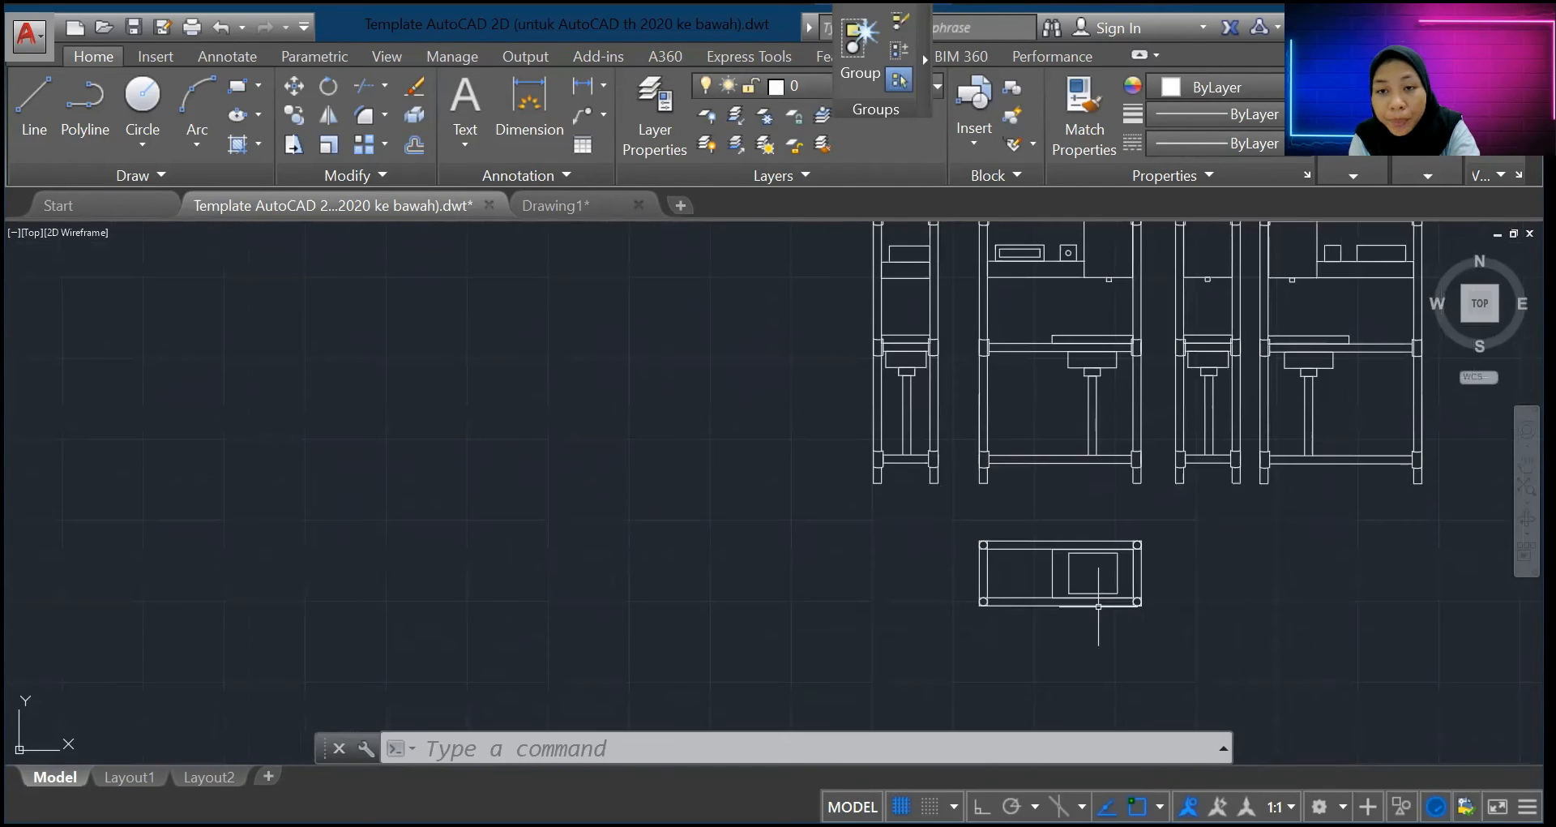
pyautogui.scroll(-2, 1090, 714)
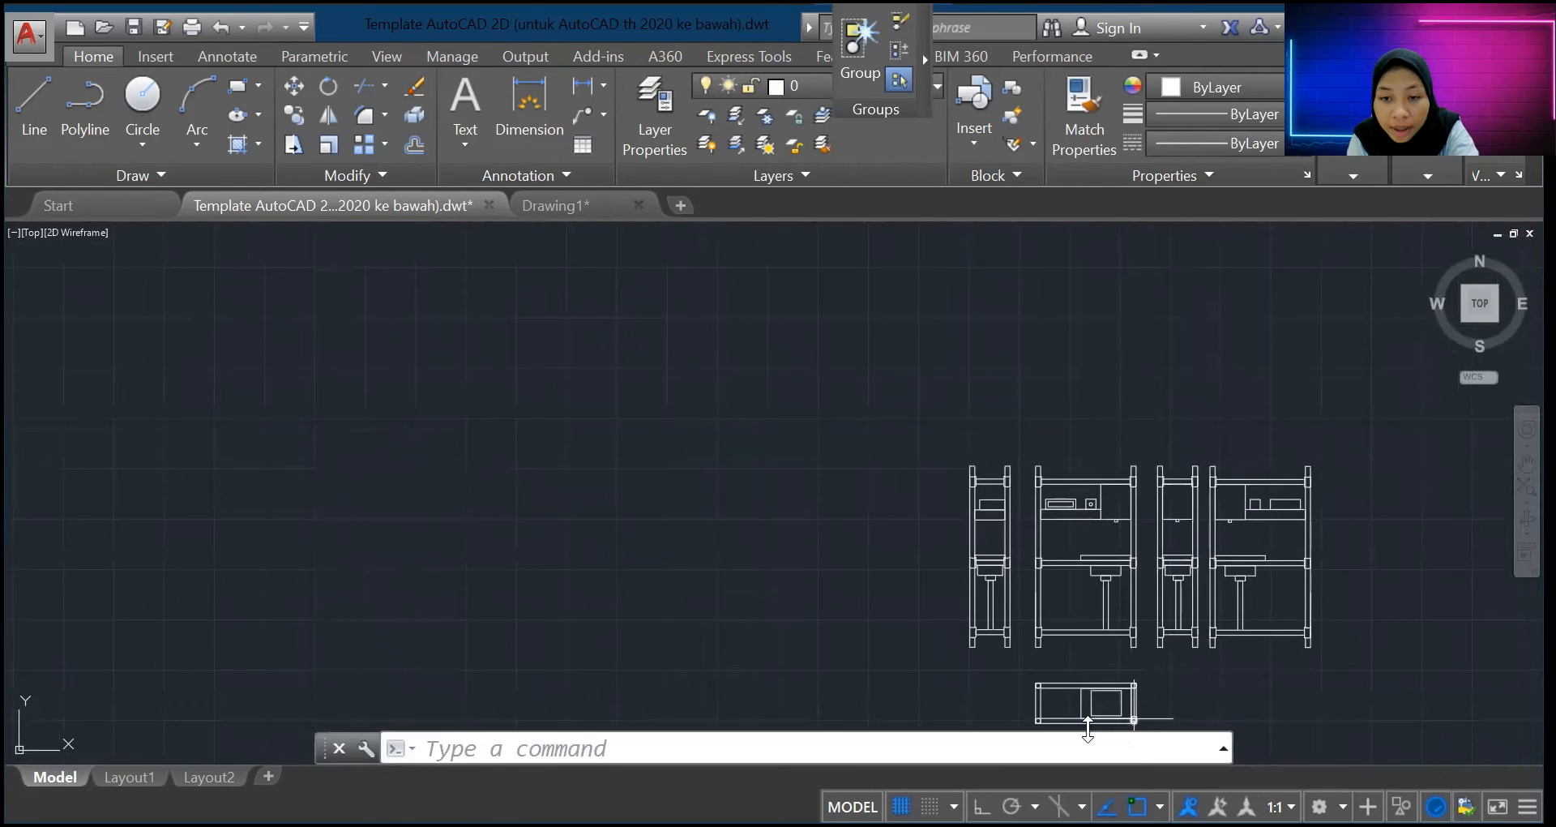
pyautogui.scroll(6, 1086, 705)
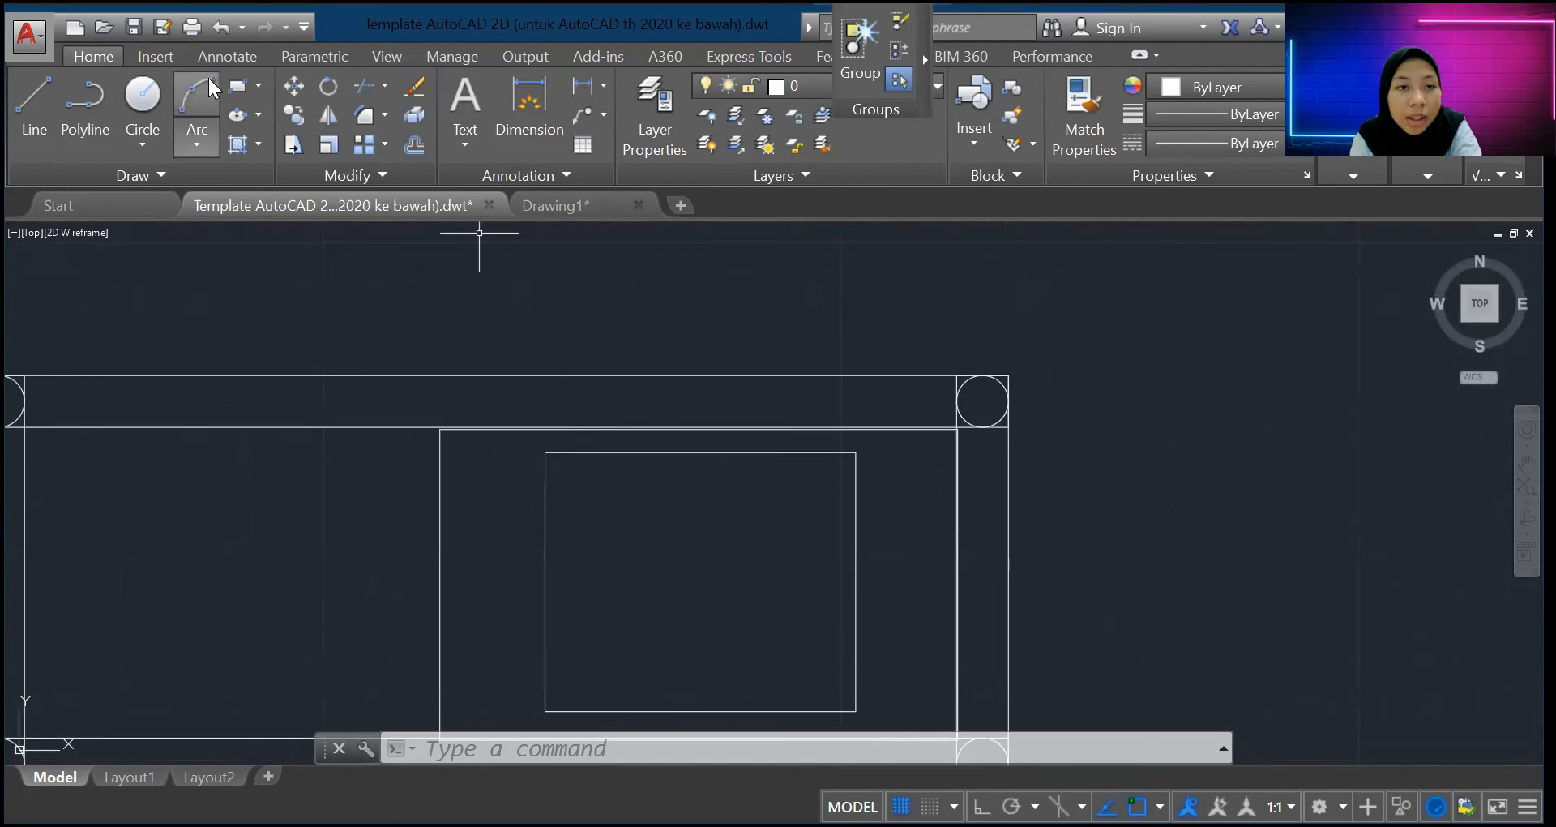
# Step: Draw a 10 by 10 square in the top view, overlapping the 30 by 25 rectangle
pyautogui.click(237, 85)
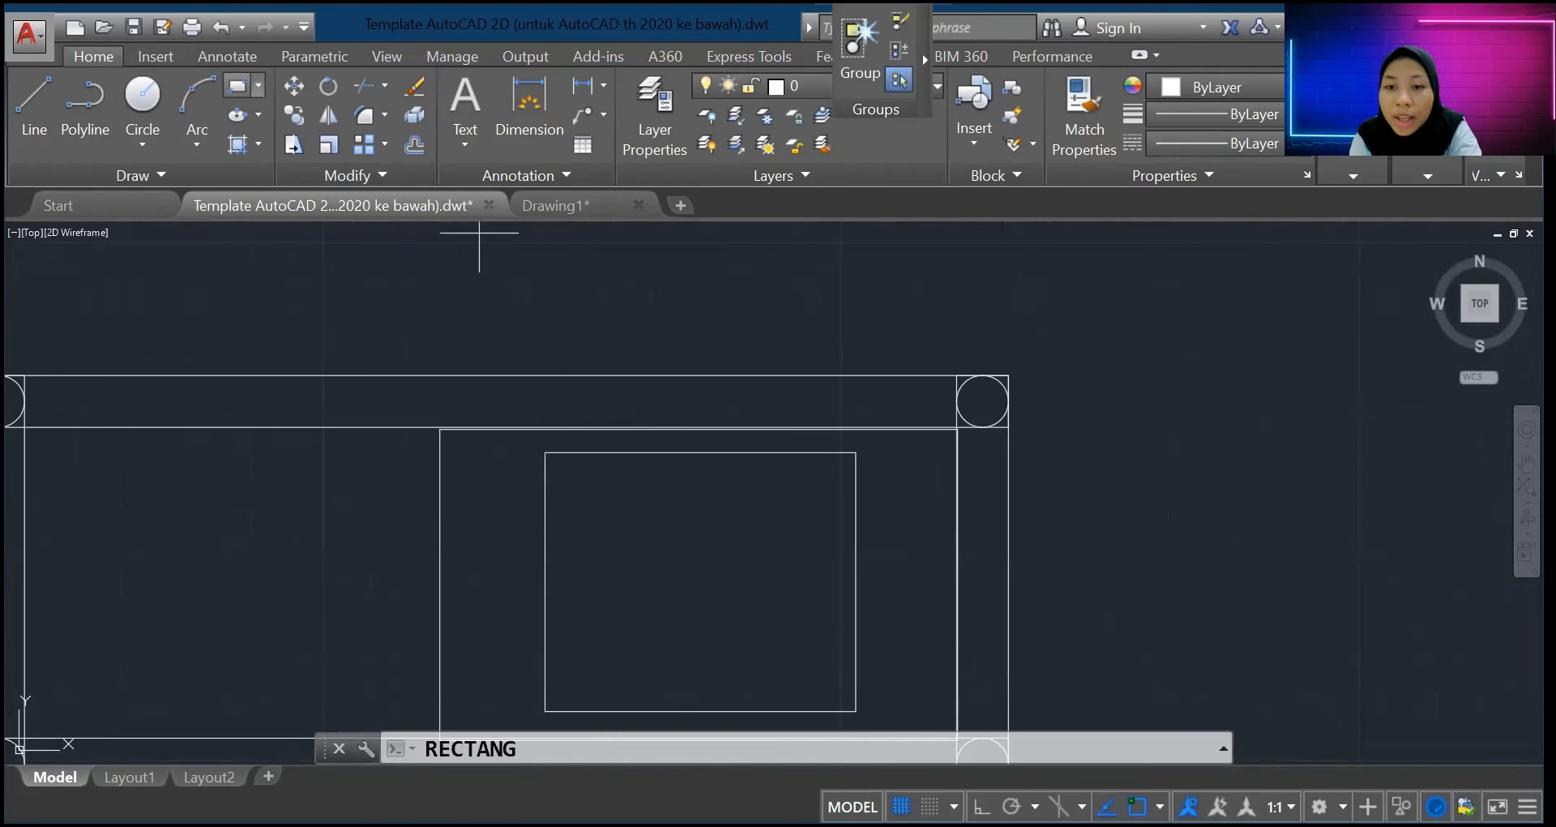
pyautogui.click(733, 609)
pyautogui.write('10')
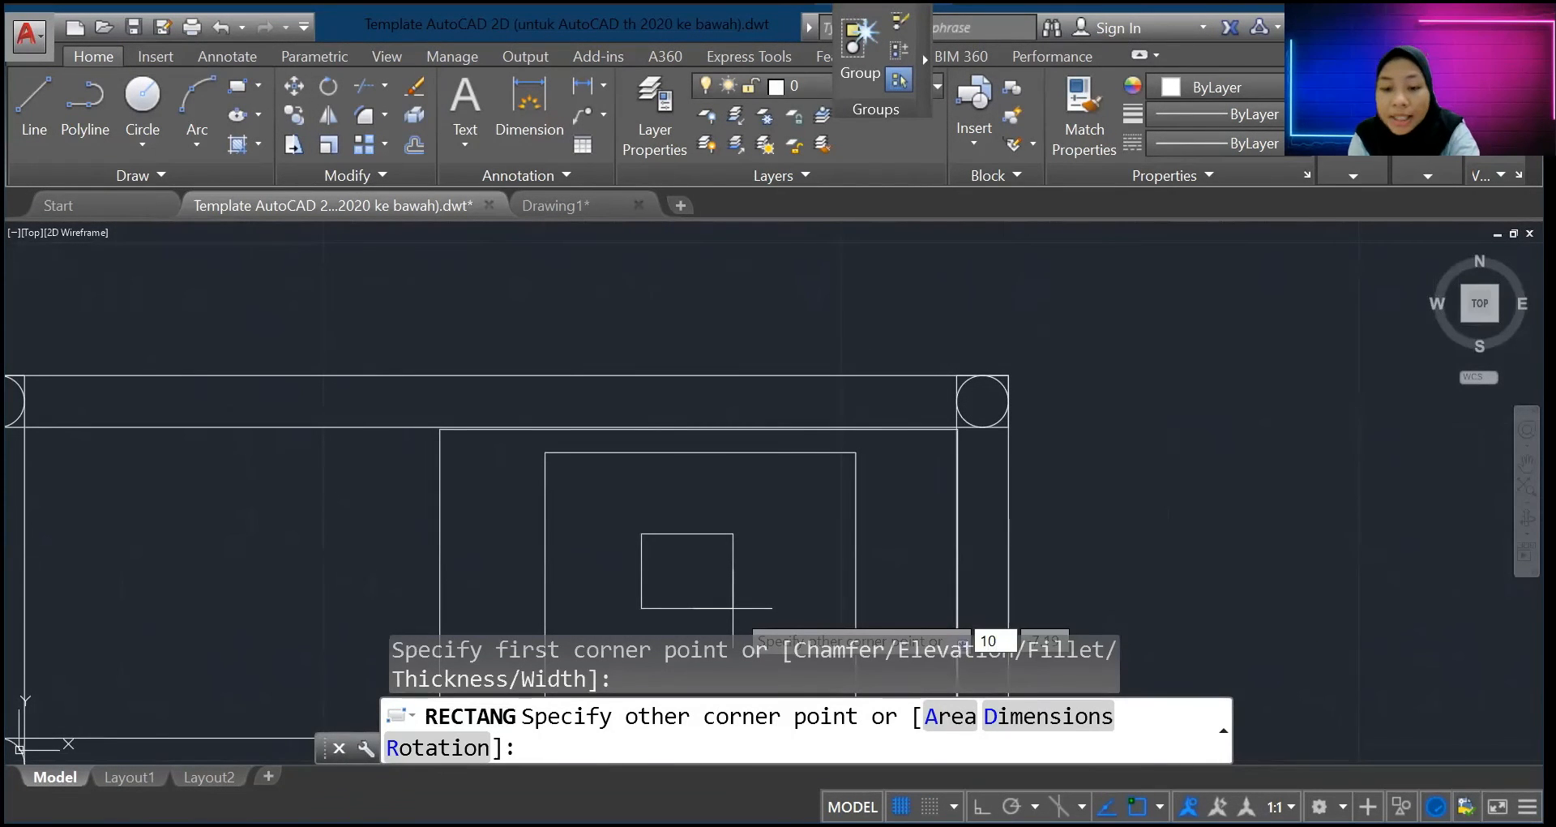
pyautogui.press('Tab')
pyautogui.write('10')
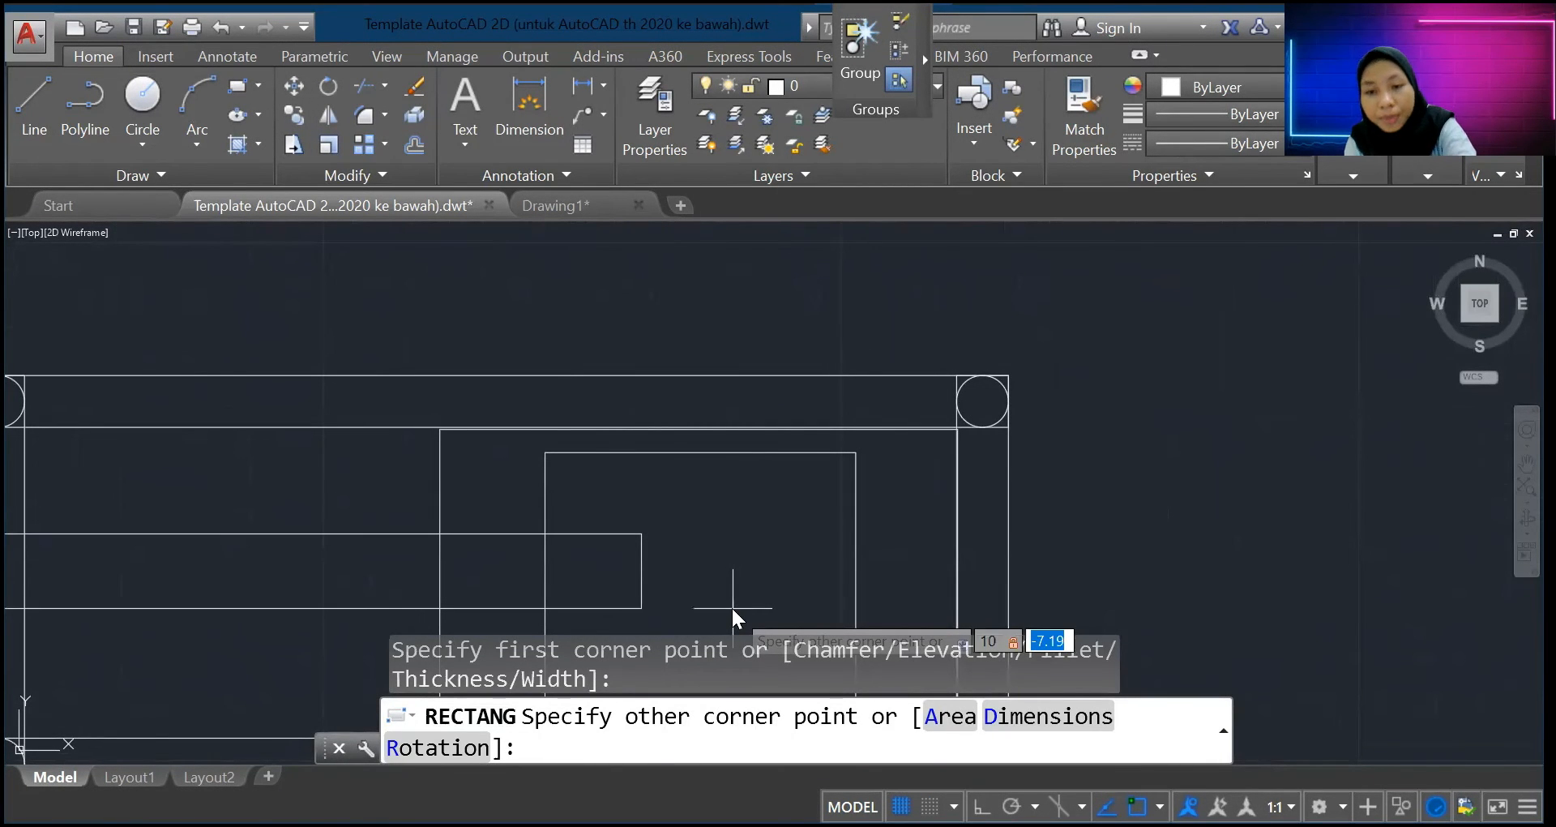
pyautogui.press('Return')
pyautogui.scroll(-3, 687, 498)
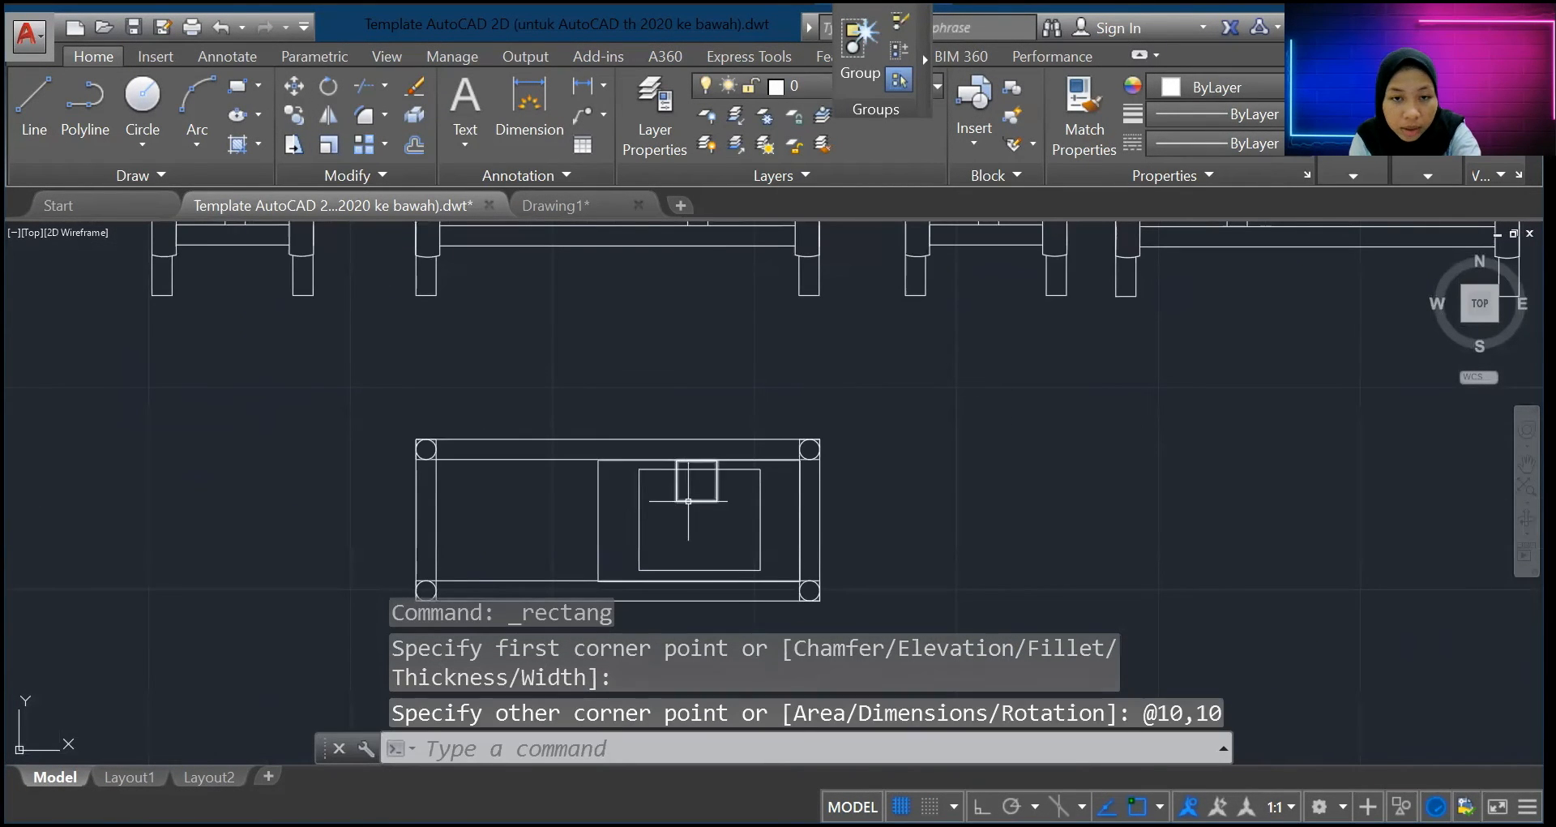
# Step: Move the 10 by 10 square to the middle of the 30 by 25 rectangle in the top view
pyautogui.click(689, 501)
pyautogui.doubleClick(692, 488)
pyautogui.click(697, 501)
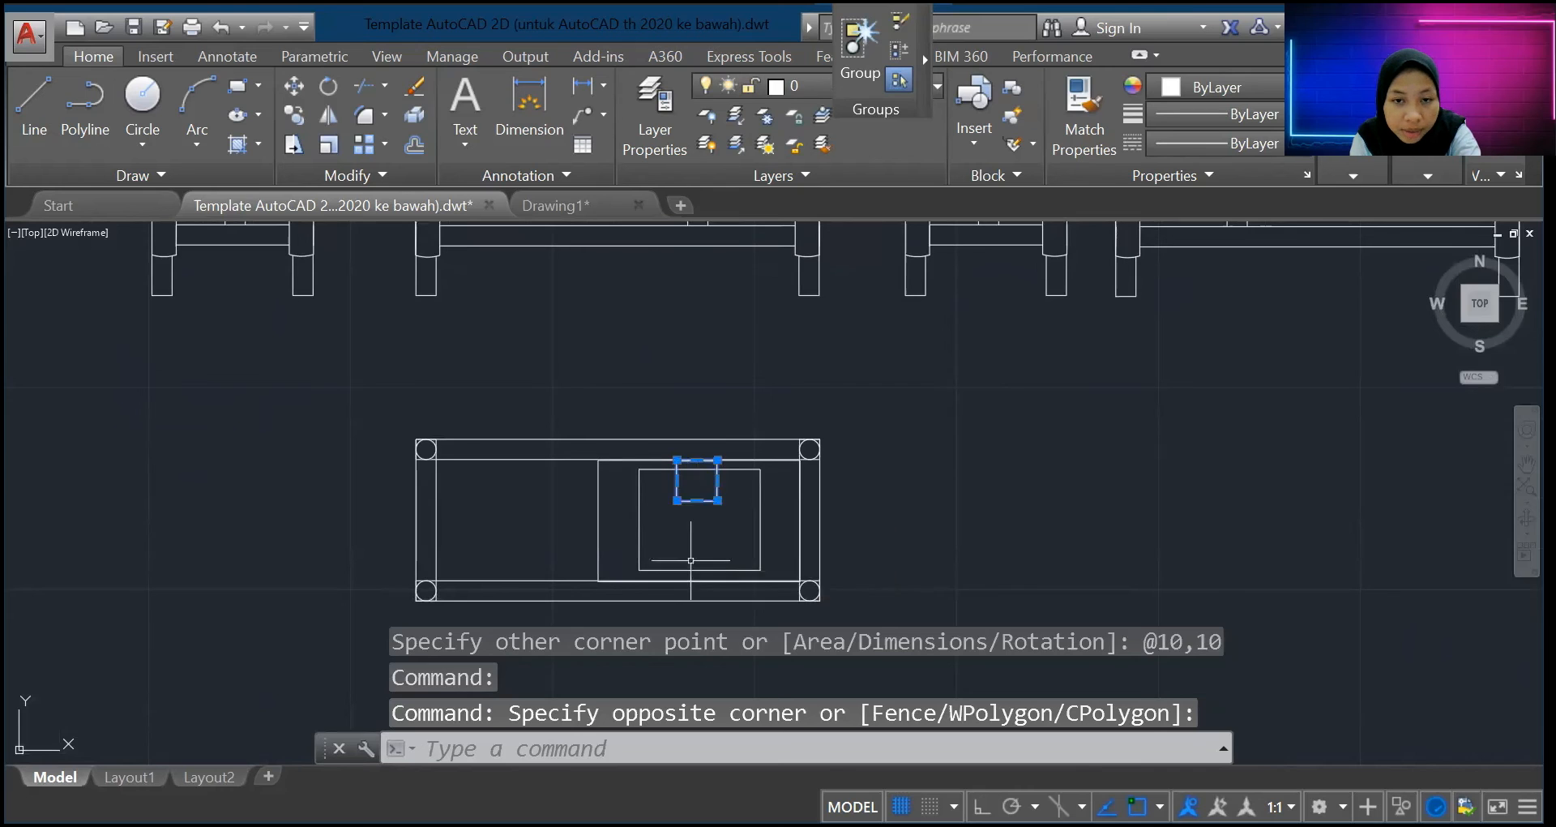
pyautogui.scroll(4, 689, 499)
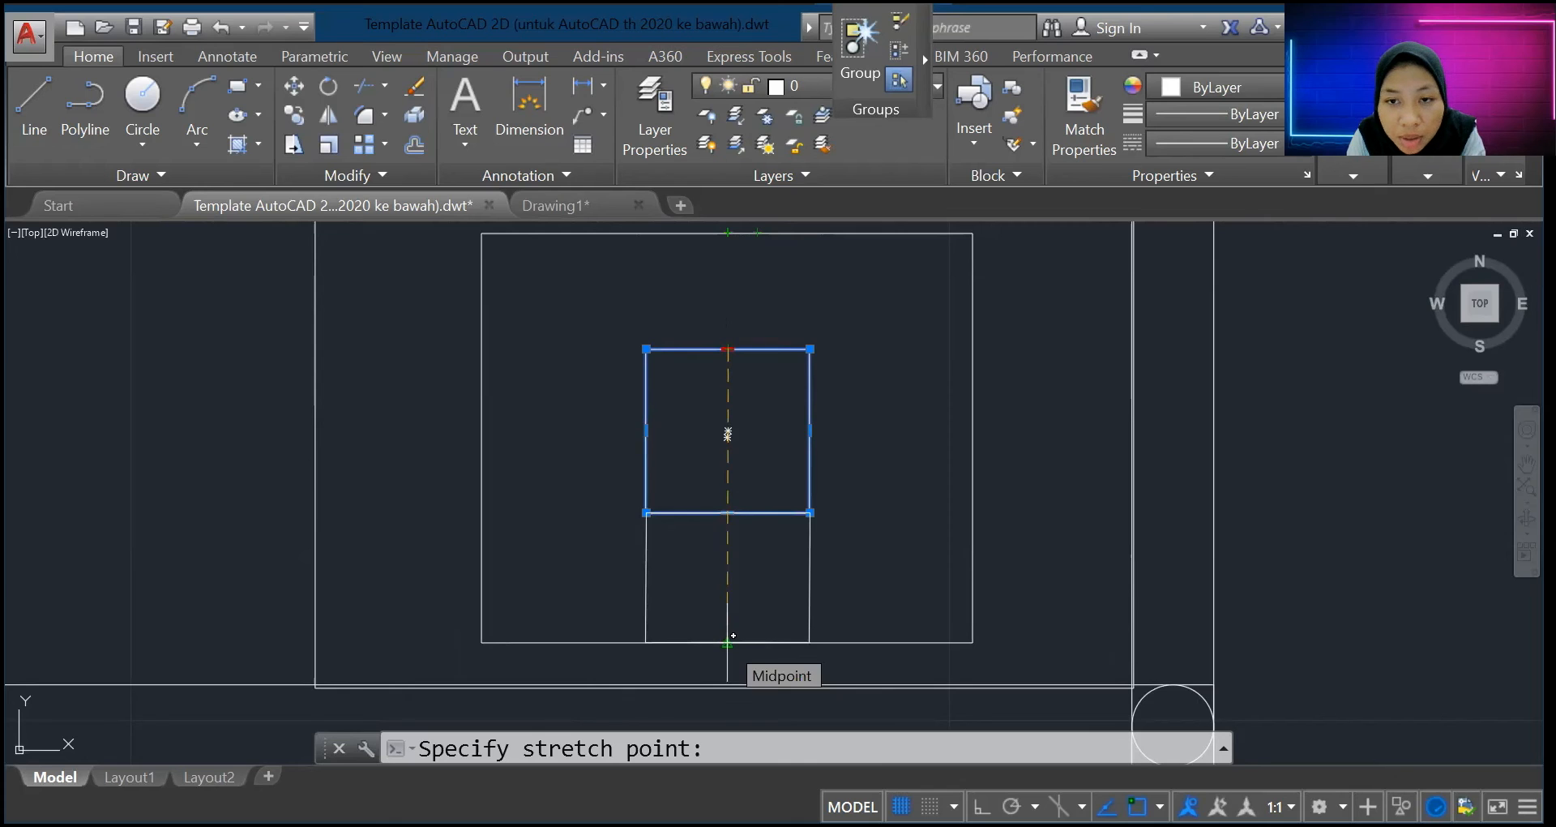
# Step: Try to stretch an edge of the 10 by 10 square, then undo the grip edit
pyautogui.click(560, 430)
pyautogui.hotkey('ctrl', 'z')
pyautogui.scroll(-6, 770, 457)
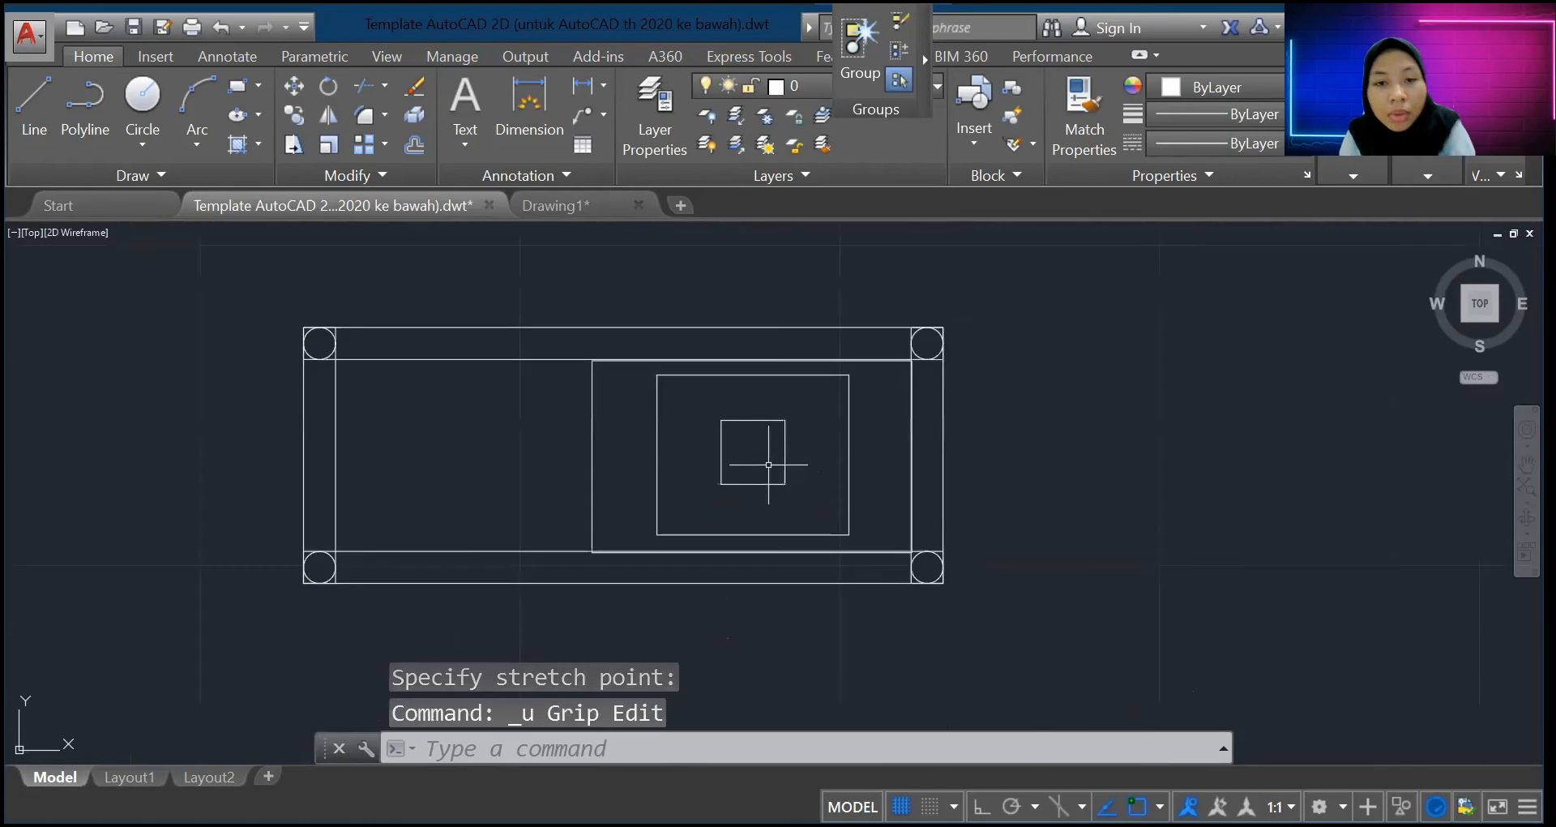
# Step: Offset the 10 by 10 square in the top view inward by 2.5
pyautogui.scroll(4, 769, 473)
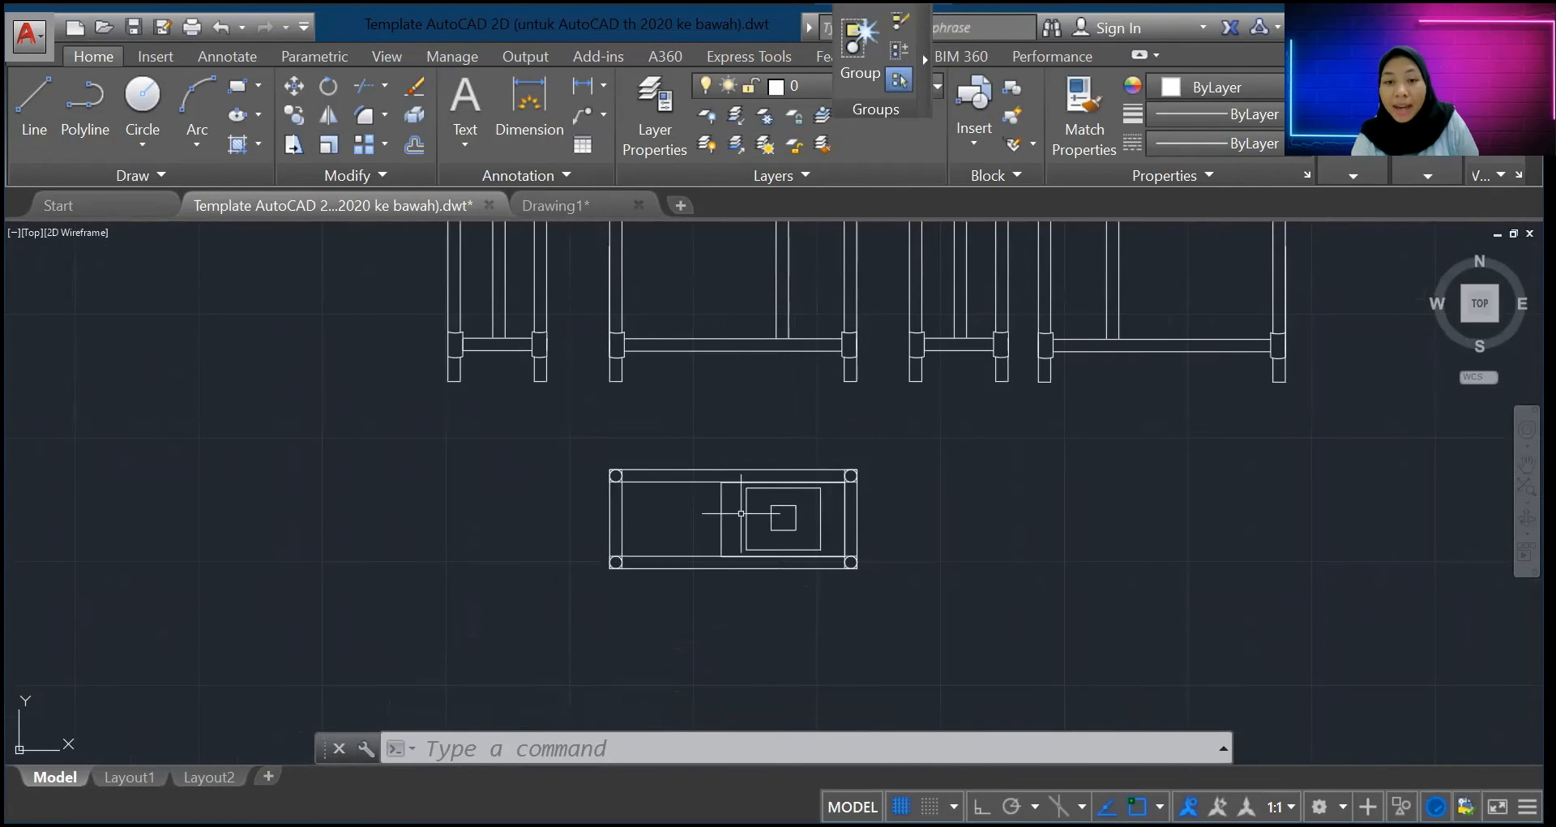
pyautogui.scroll(8, 753, 535)
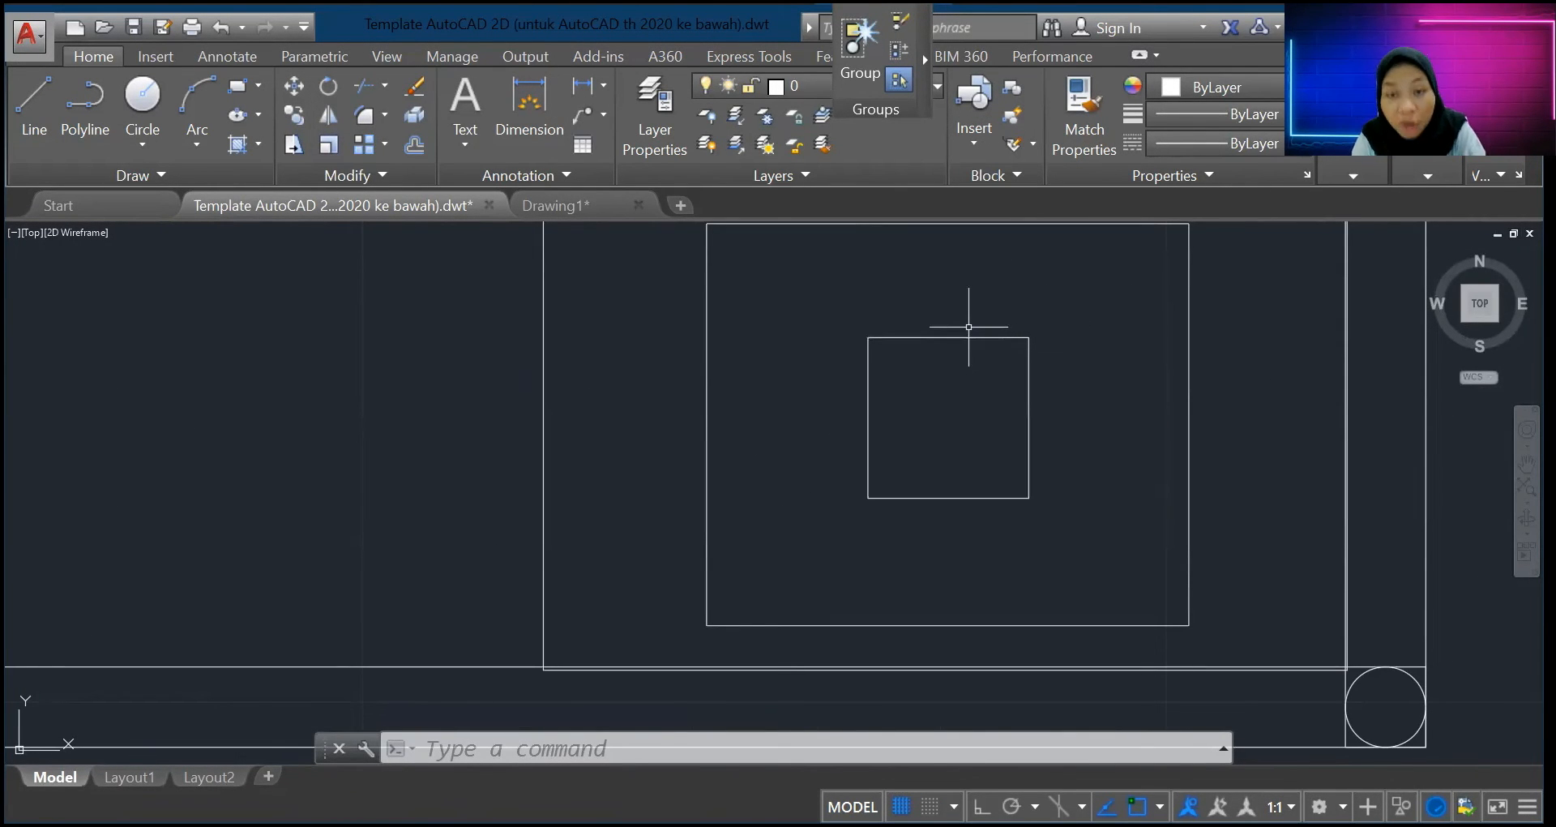
pyautogui.write('OFF')
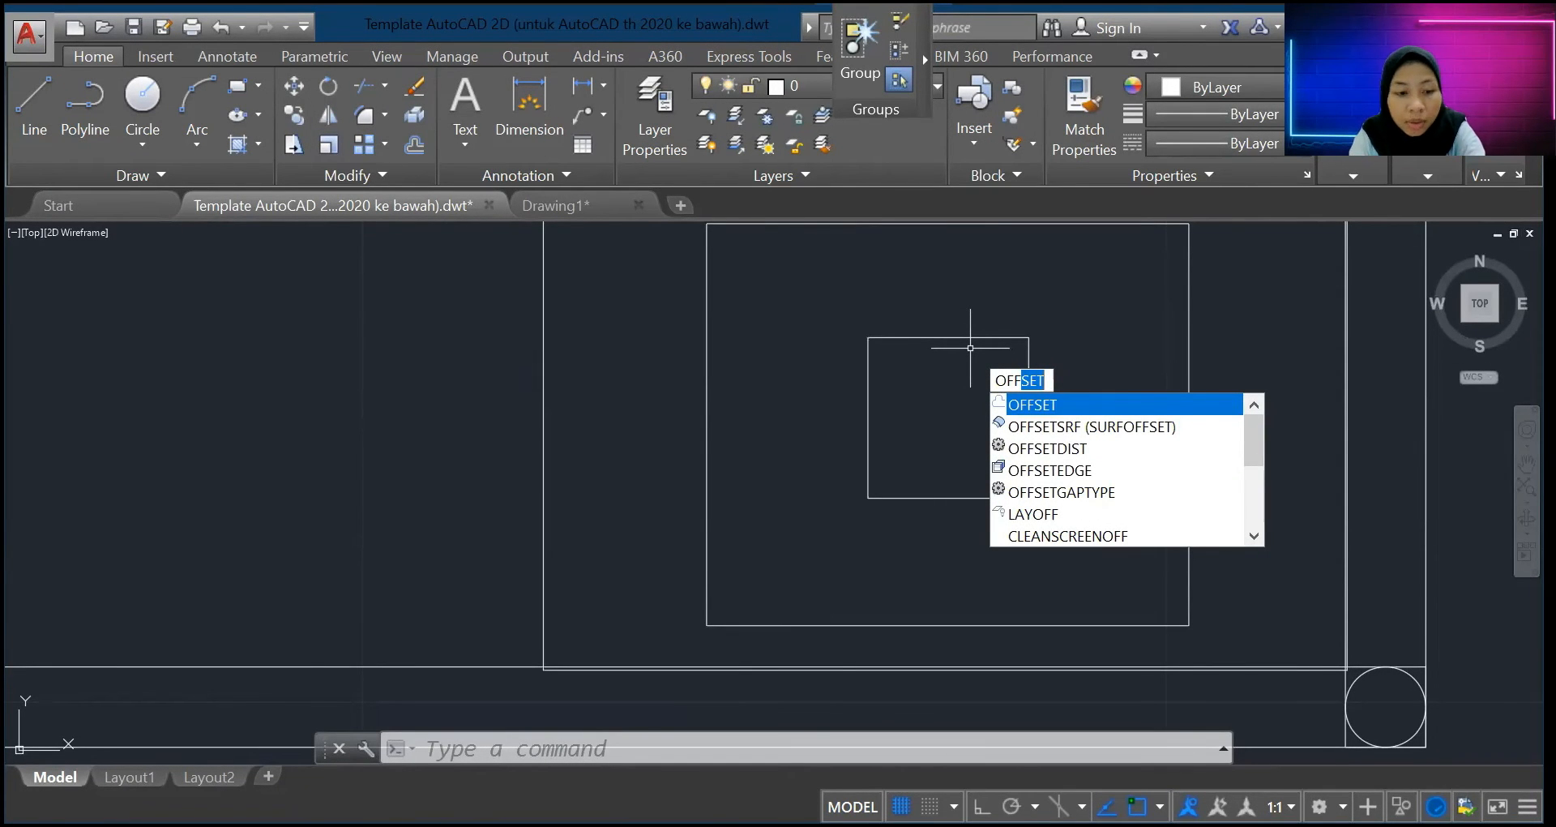
pyautogui.write('off')
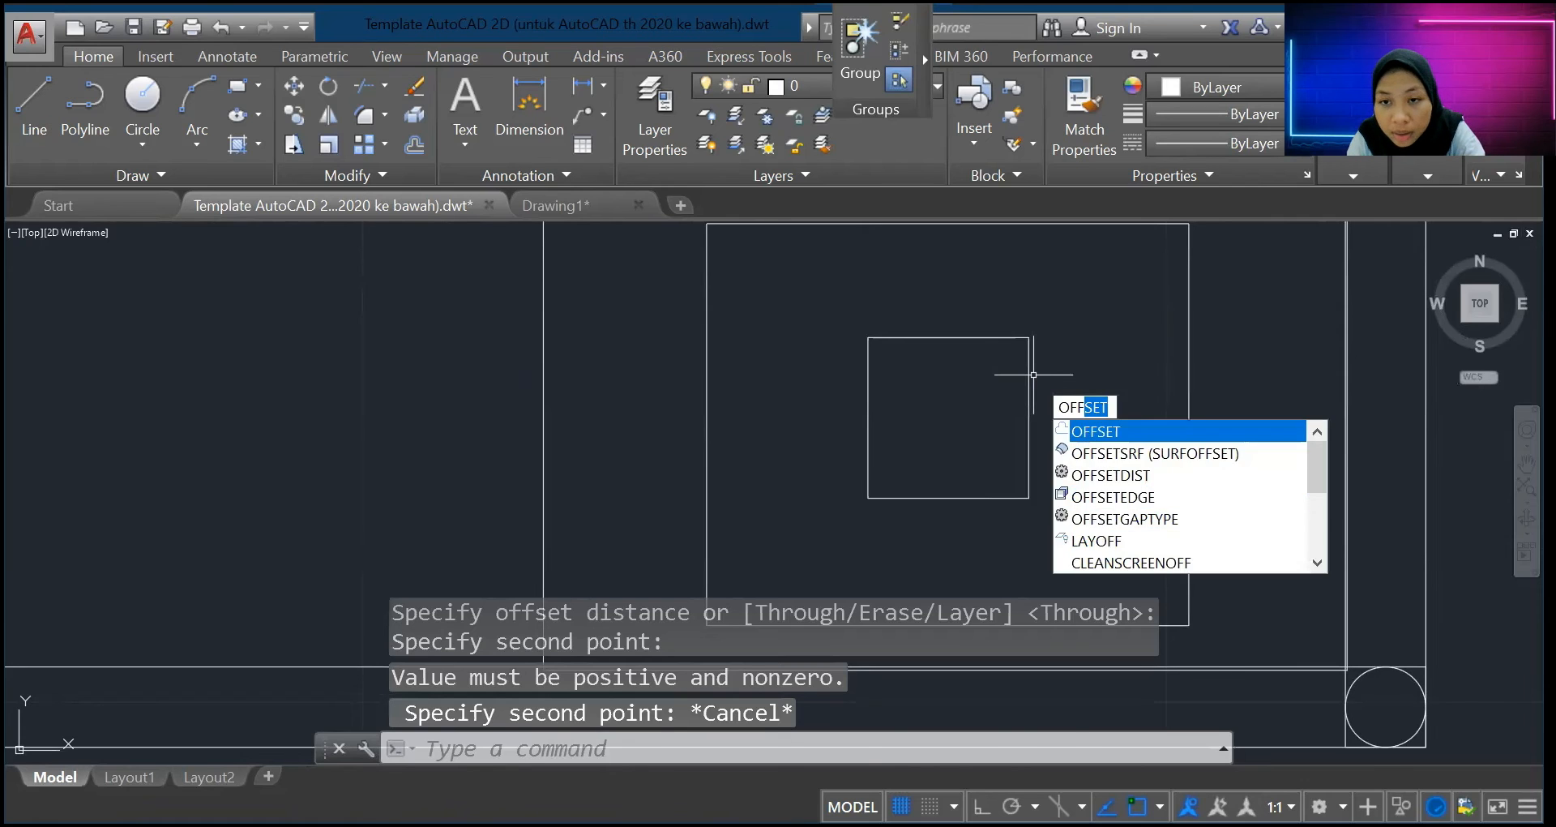
pyautogui.press('Return')
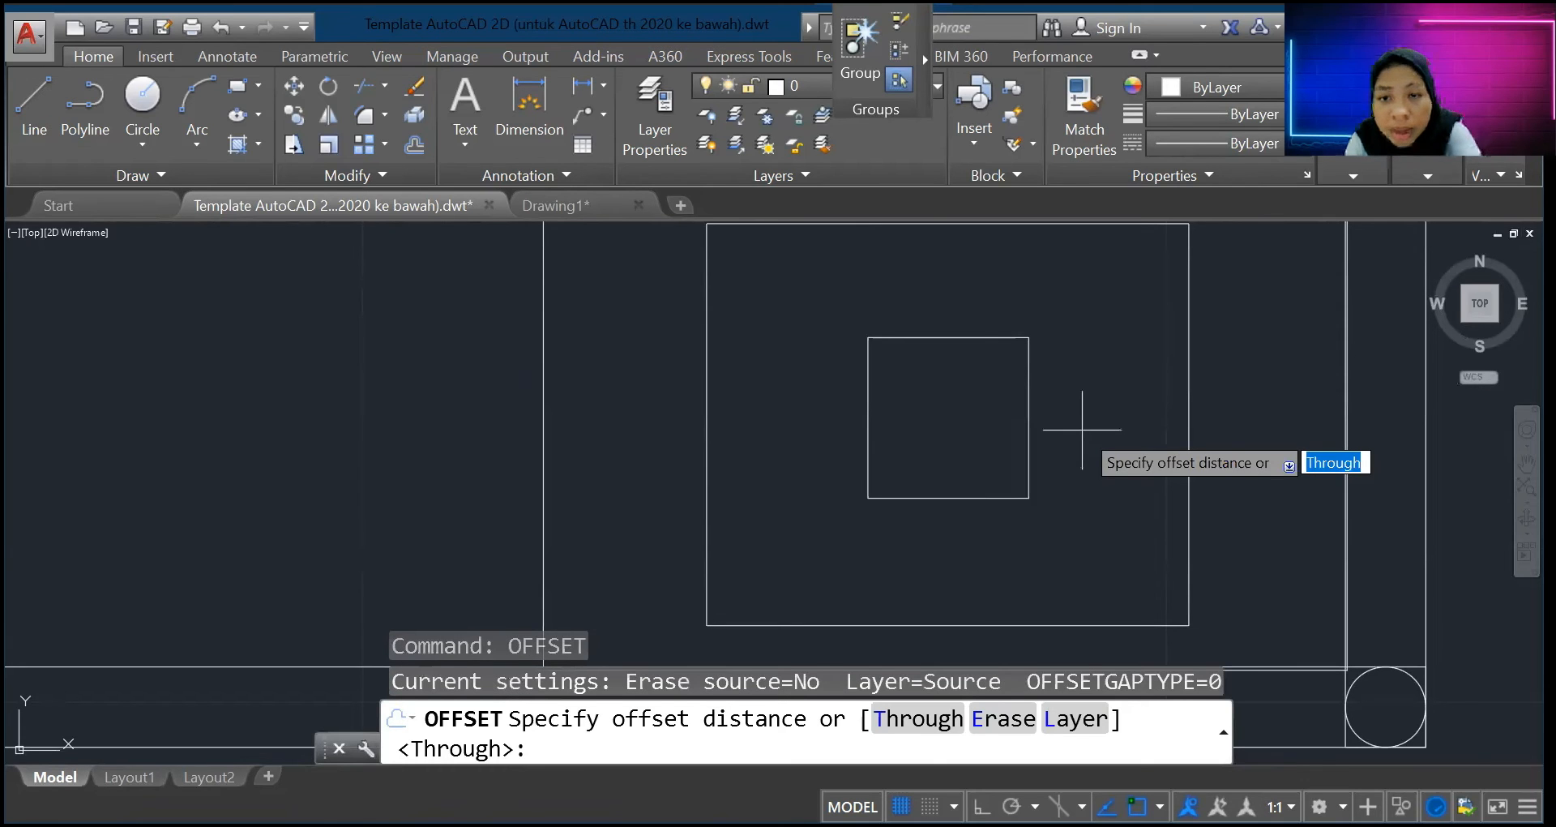
pyautogui.press('Return')
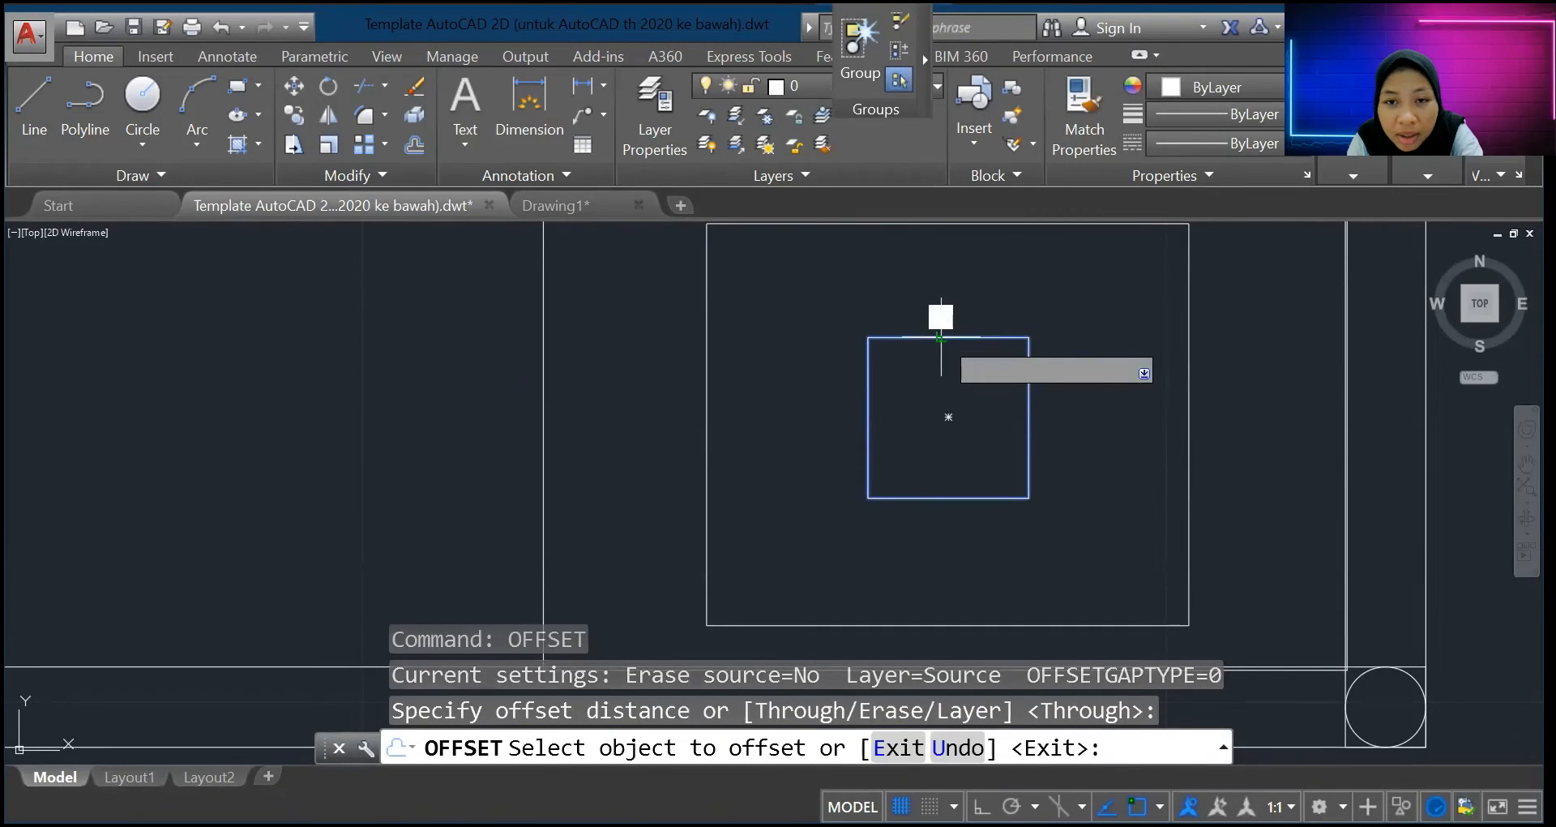
pyautogui.click(940, 337)
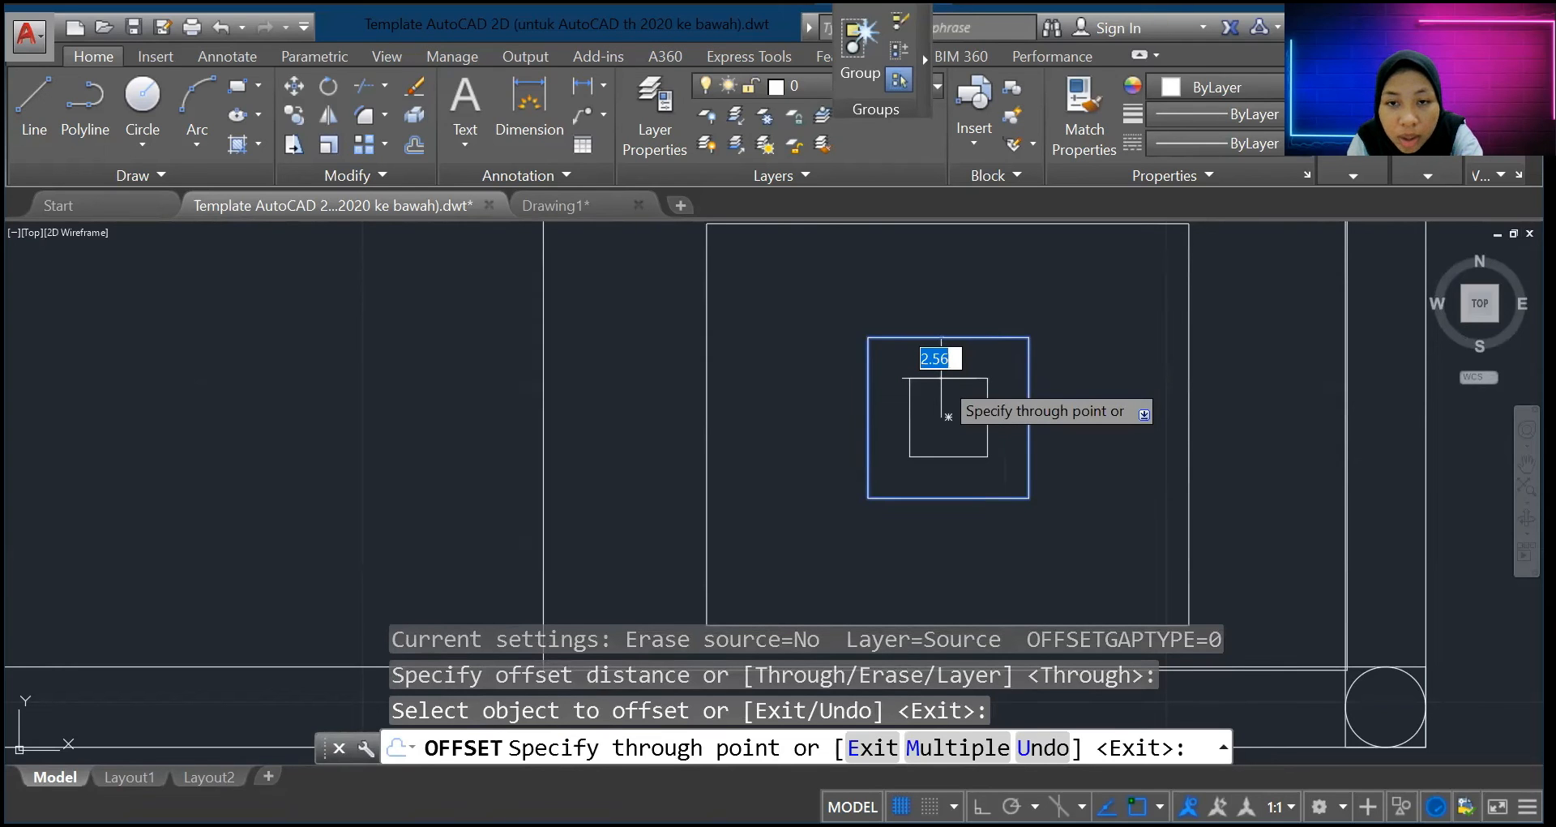
pyautogui.write('2')
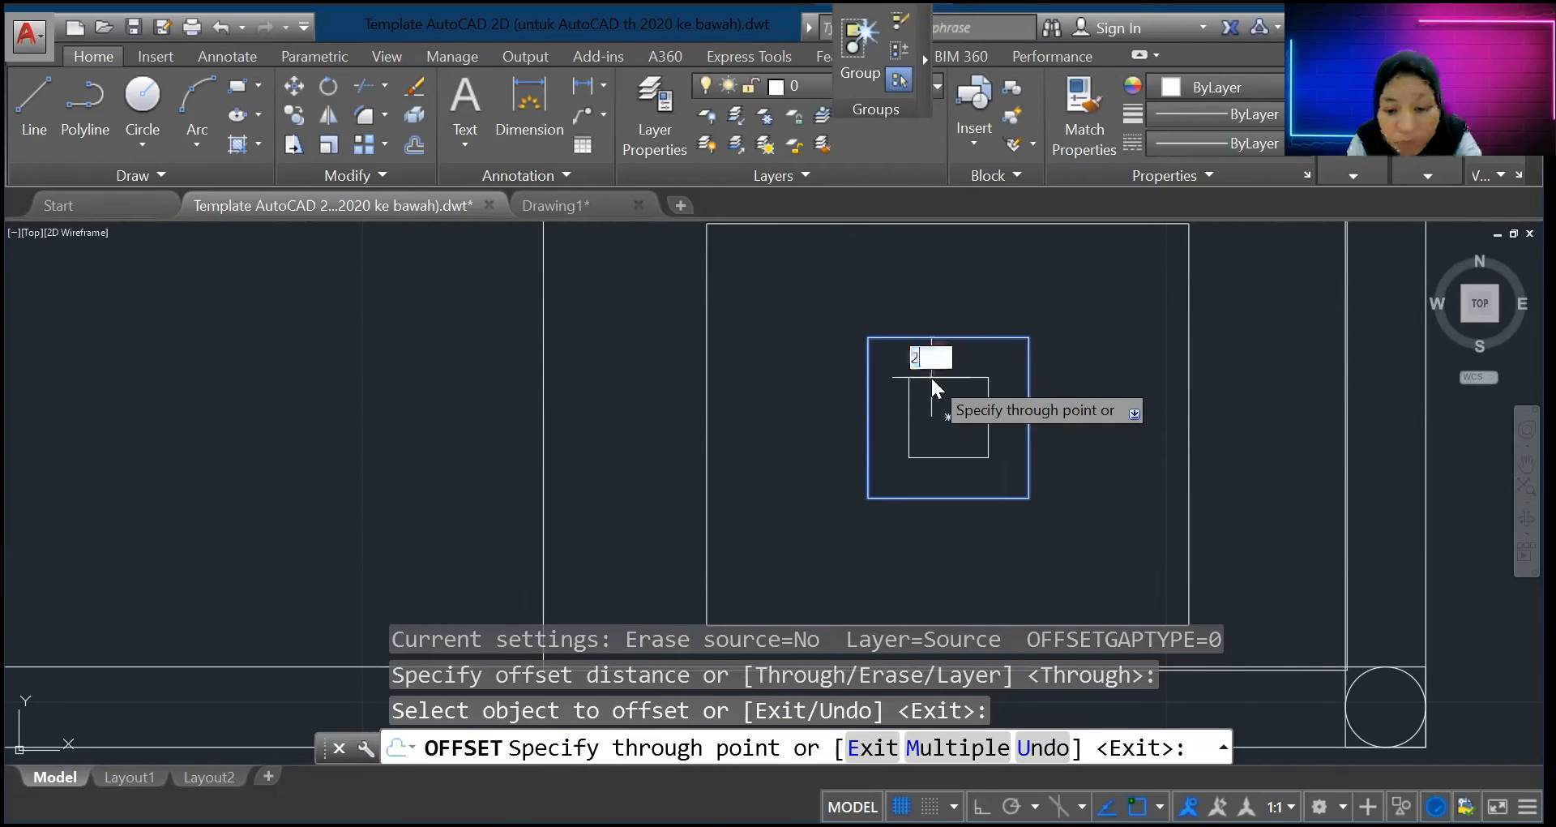
pyautogui.write('.5')
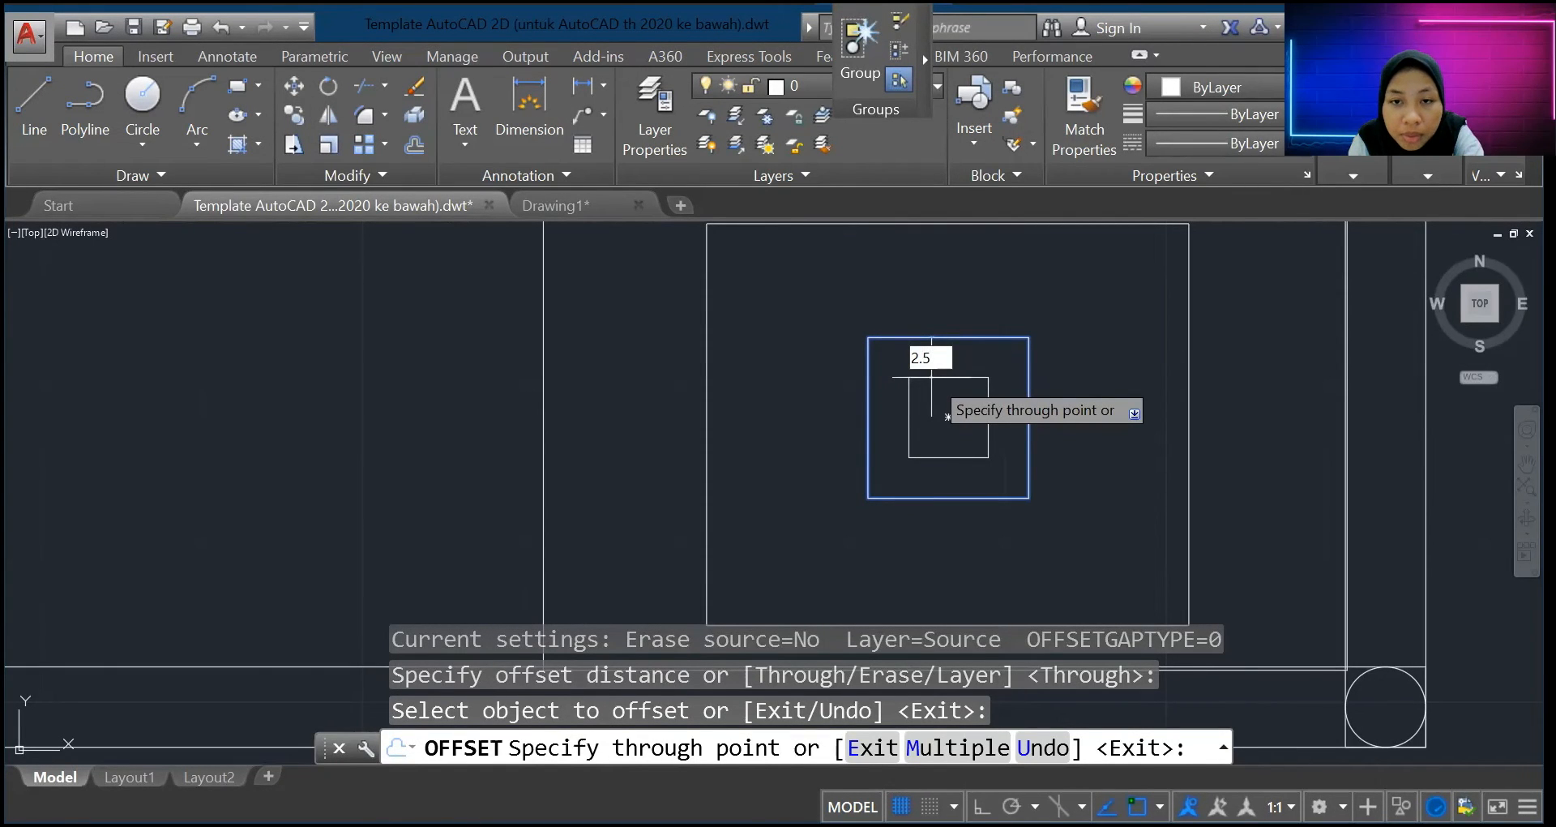
pyautogui.press('Return')
pyautogui.click(910, 378)
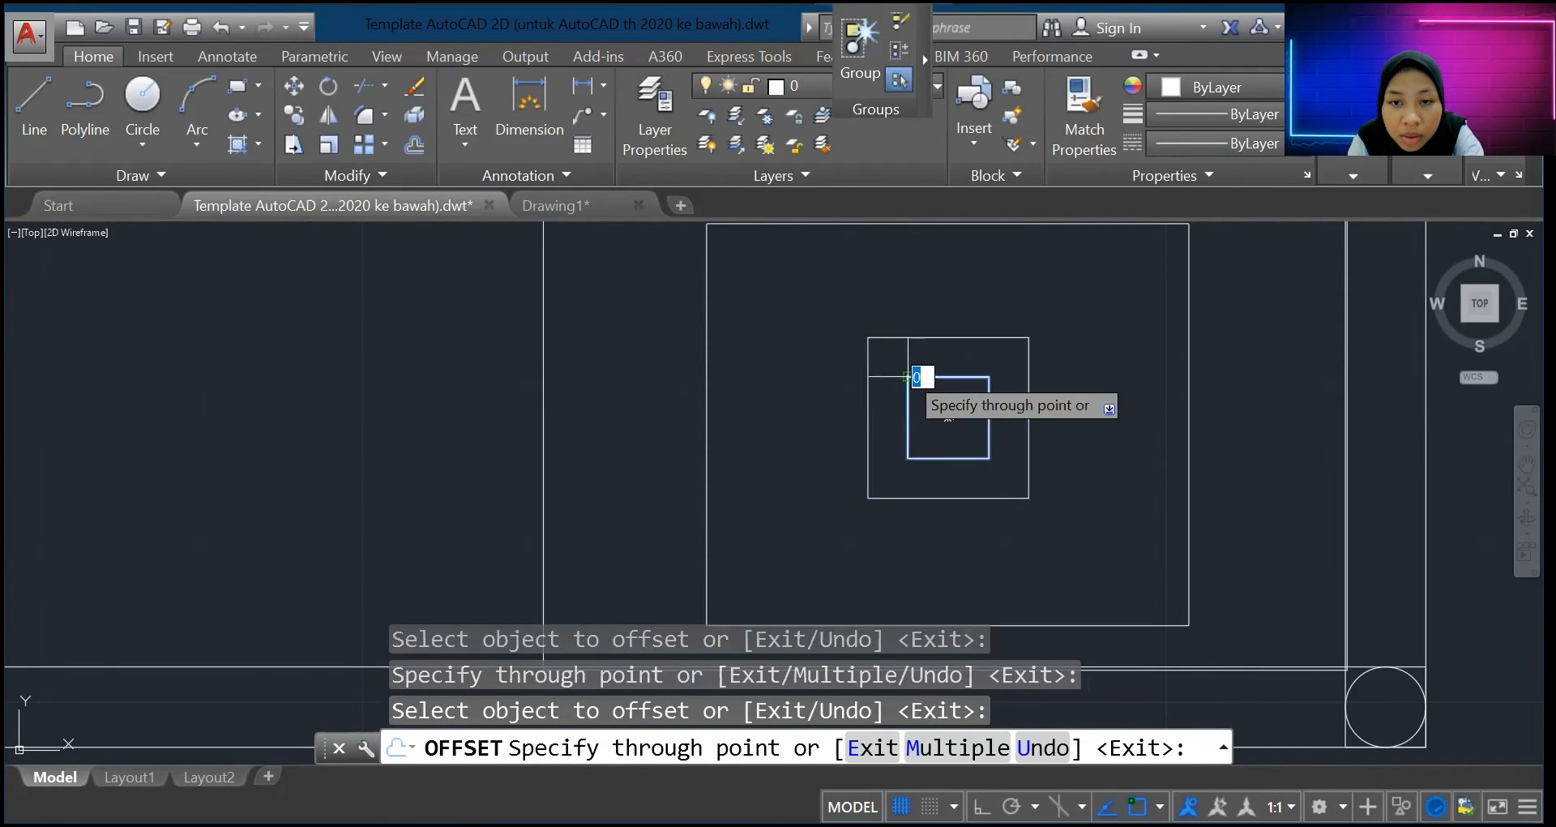
pyautogui.press('Return')
pyautogui.scroll(1, 943, 462)
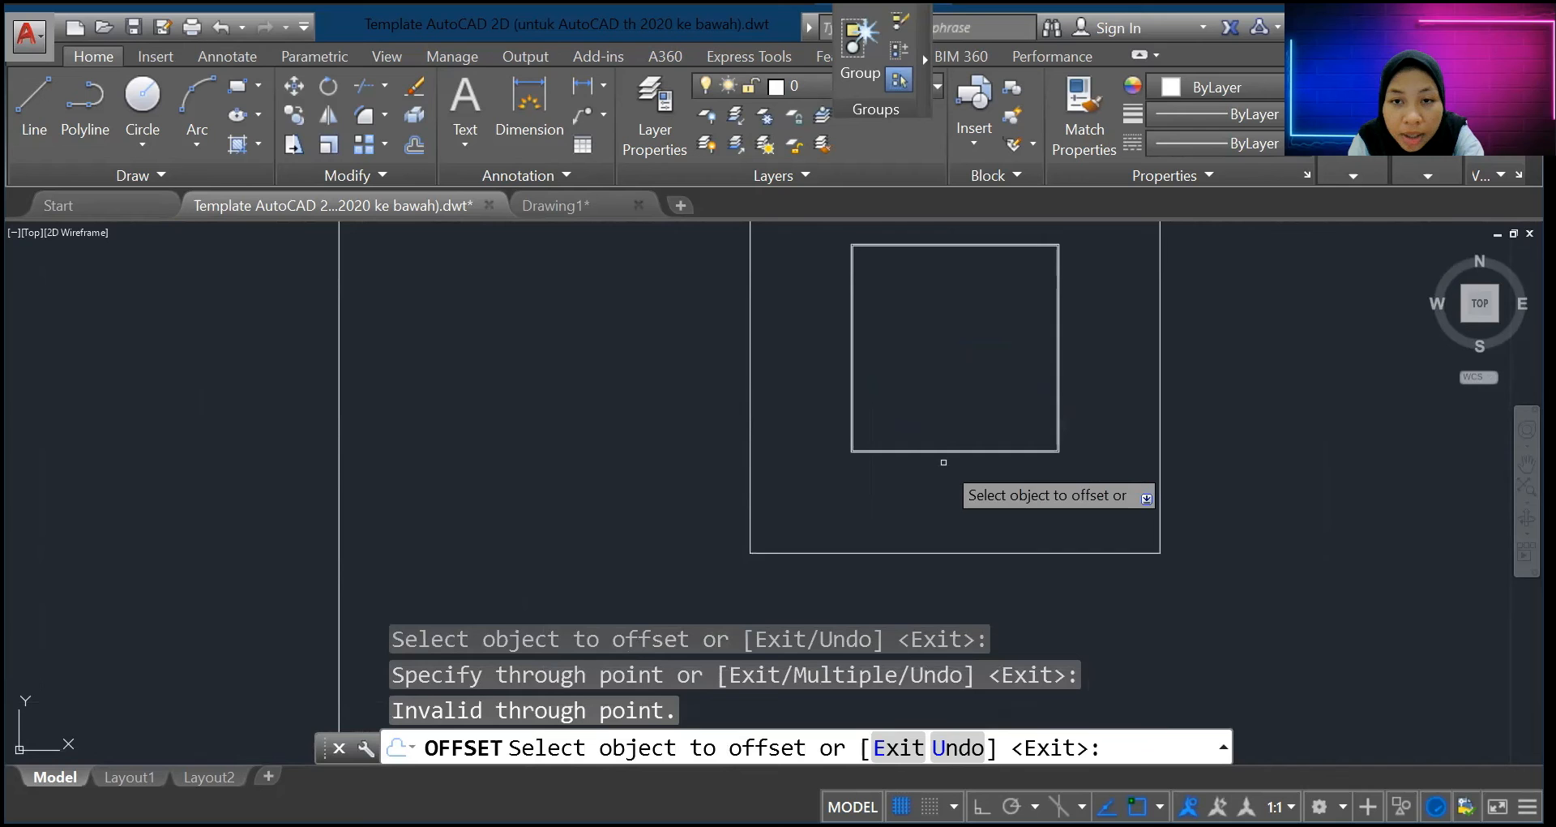
pyautogui.press('Escape')
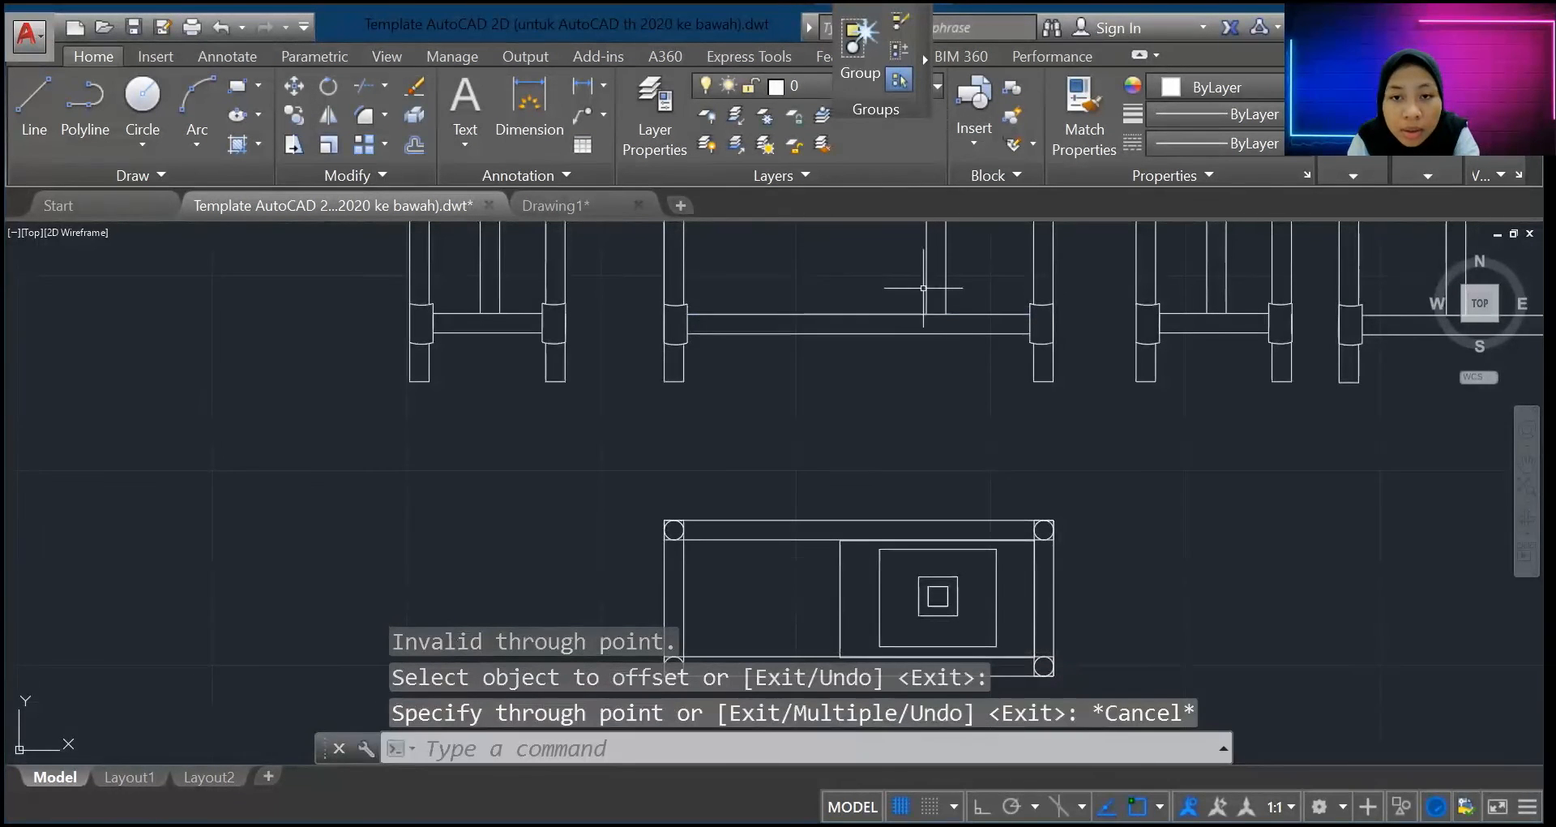
# Step: Check the lower corners of the post under the desk in the front view against the inner square in the top view
pyautogui.click(928, 302)
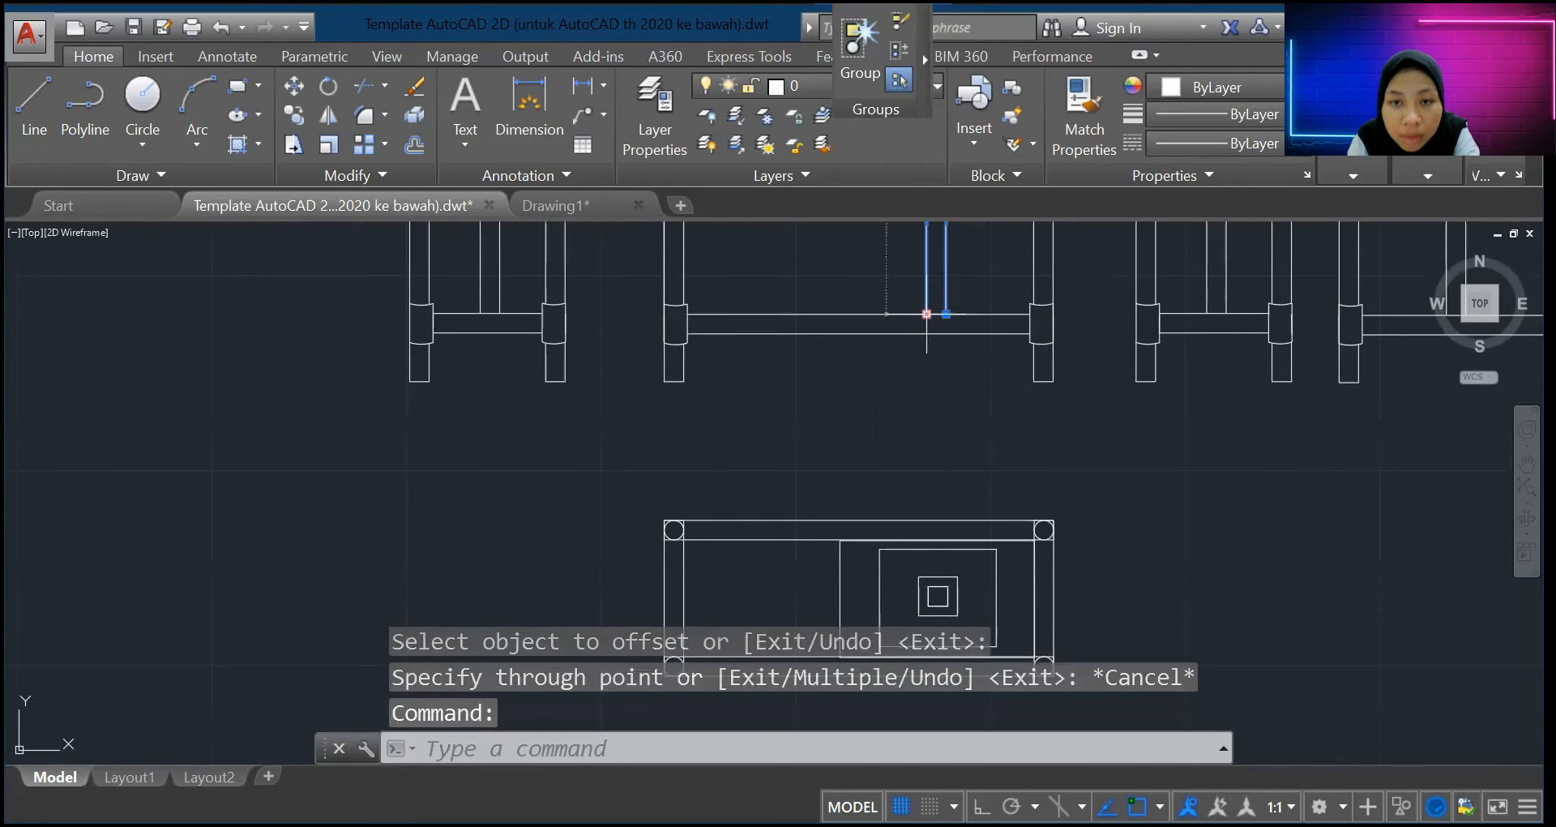
pyautogui.click(926, 314)
pyautogui.press('Escape')
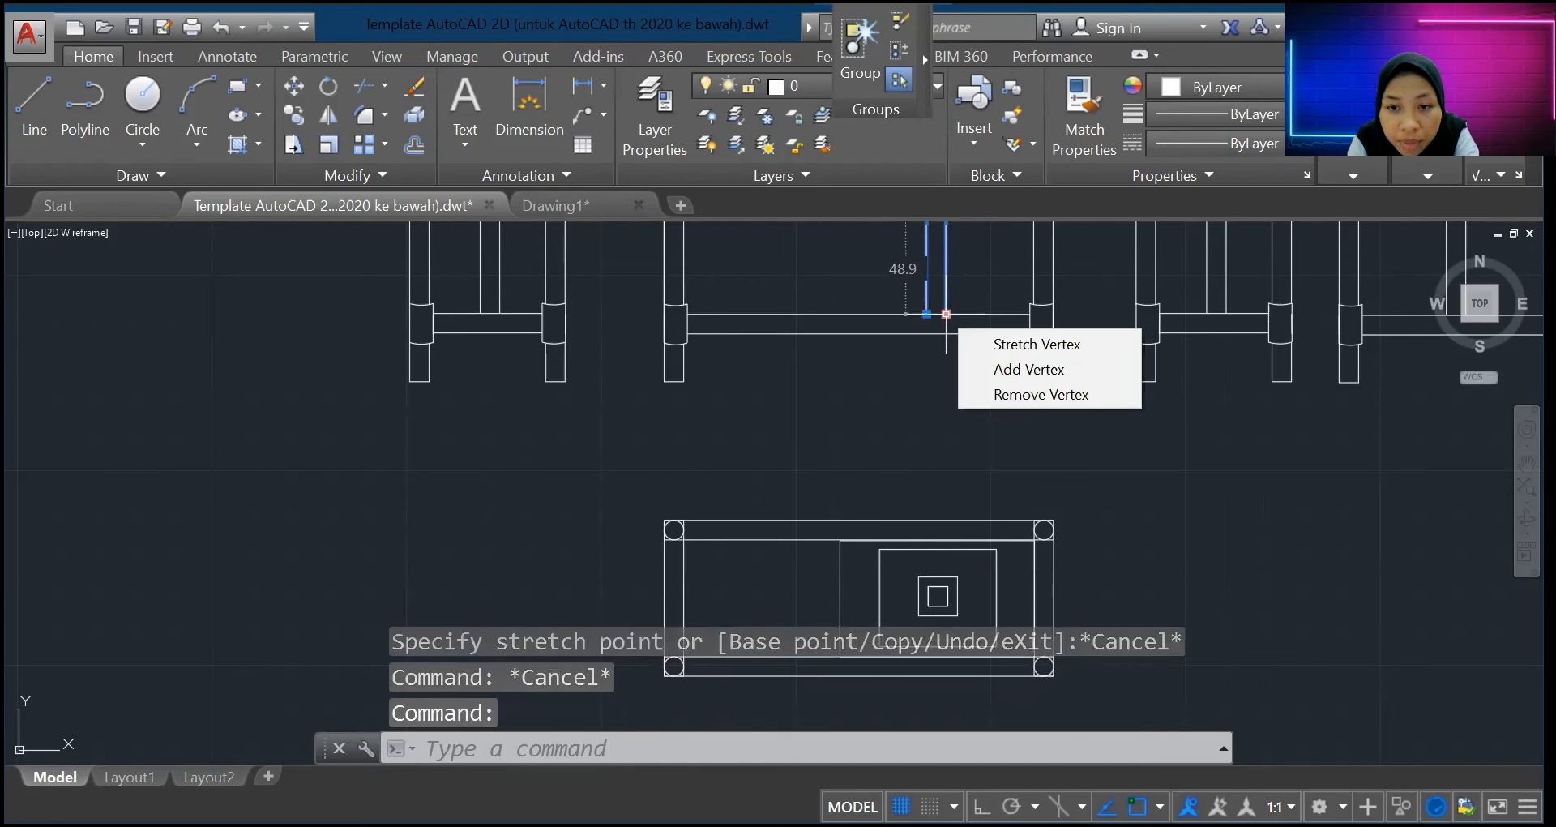
pyautogui.click(945, 314)
pyautogui.press('Escape')
pyautogui.scroll(-5, 945, 324)
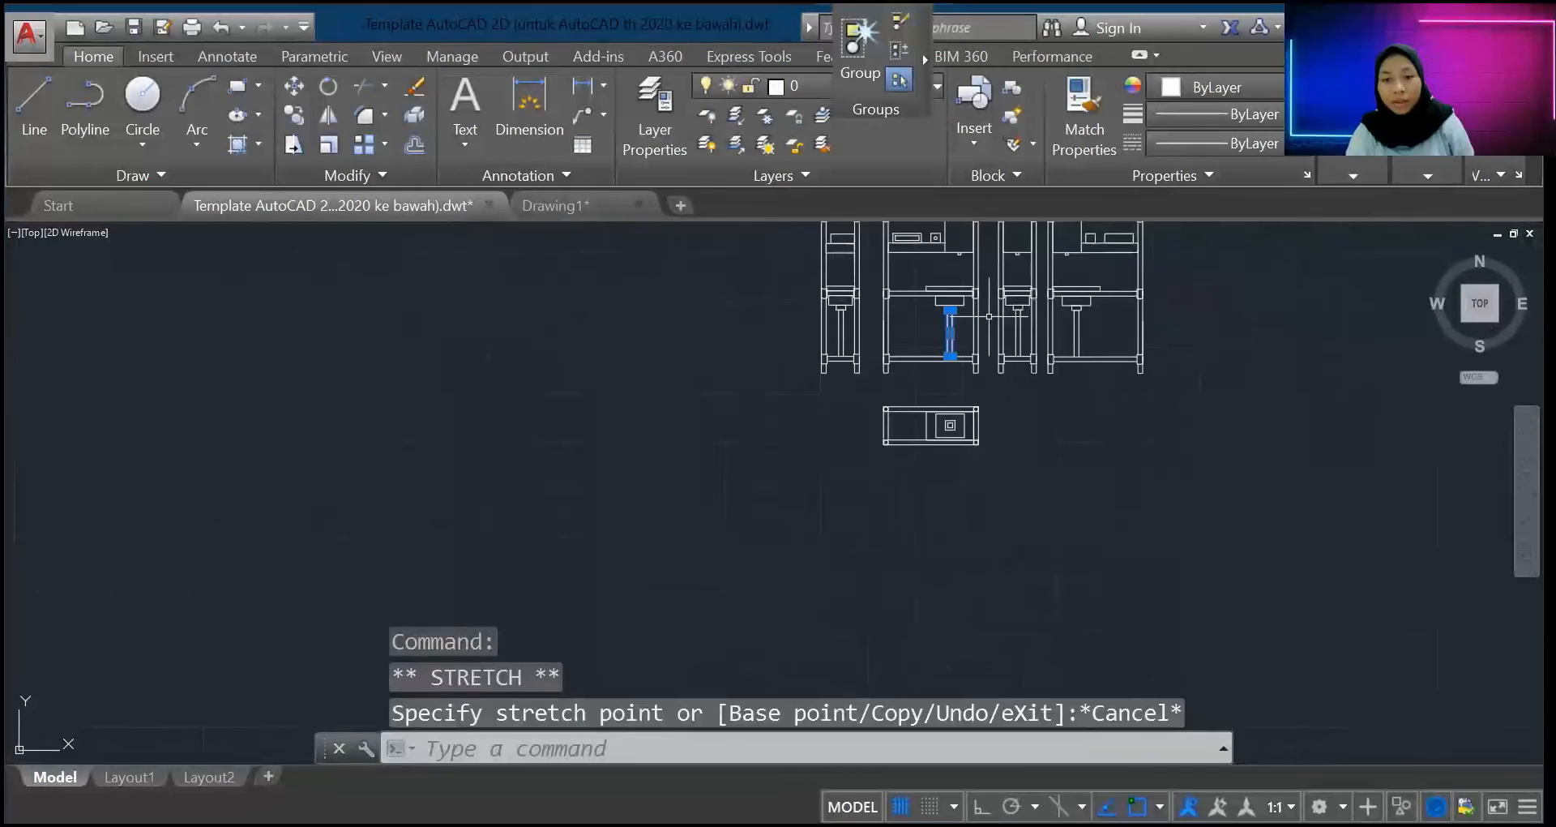
# Step: Copy the whole top view and paste the copy above the front view, aligned with its posts
pyautogui.scroll(7, 959, 463)
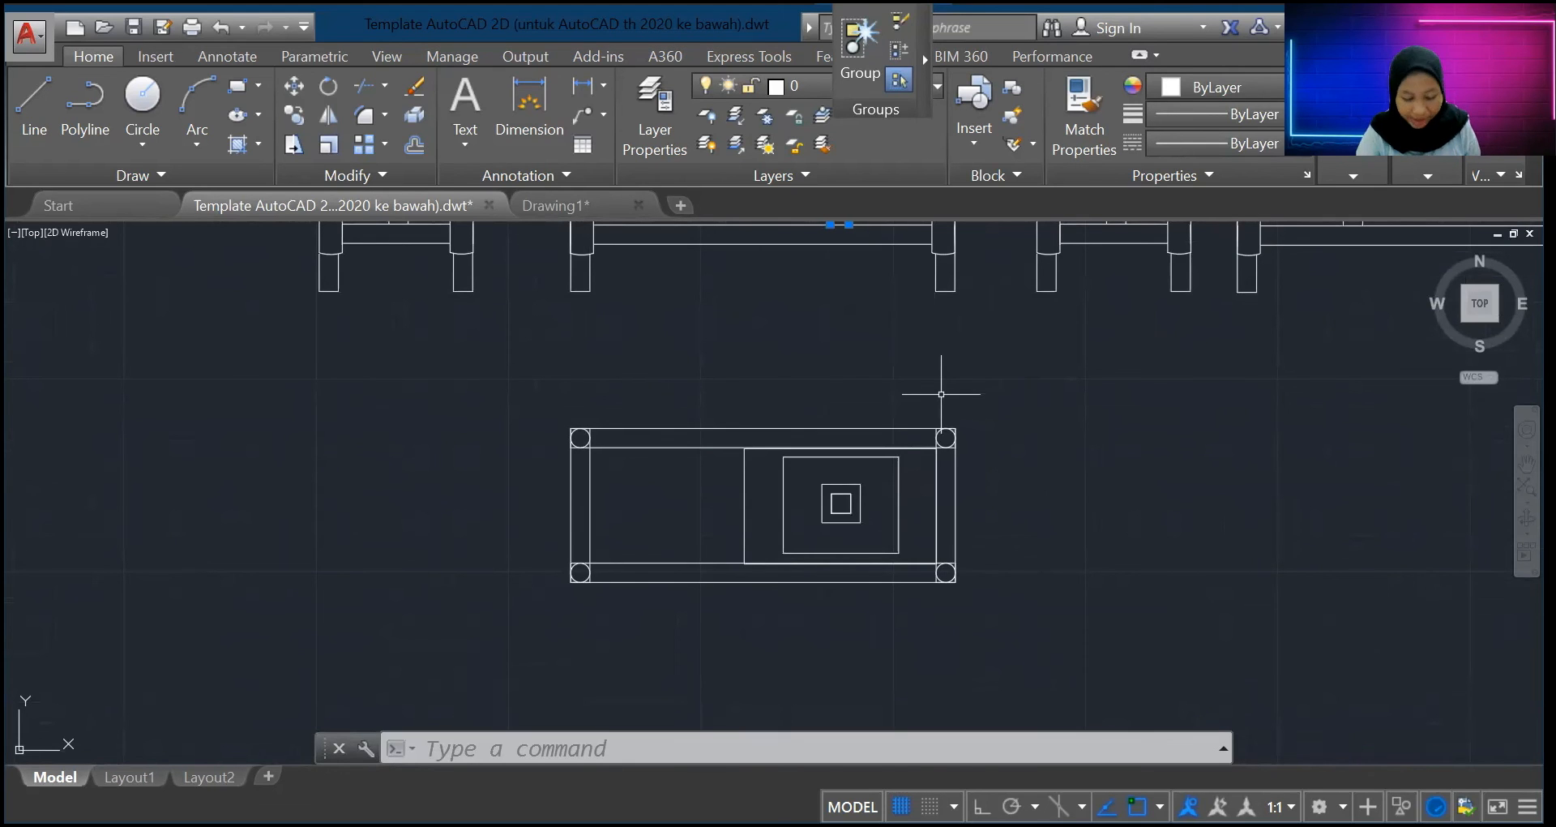
pyautogui.hotkey('ctrl', 'c')
pyautogui.scroll(-5, 757, 236)
pyautogui.scroll(6, 757, 236)
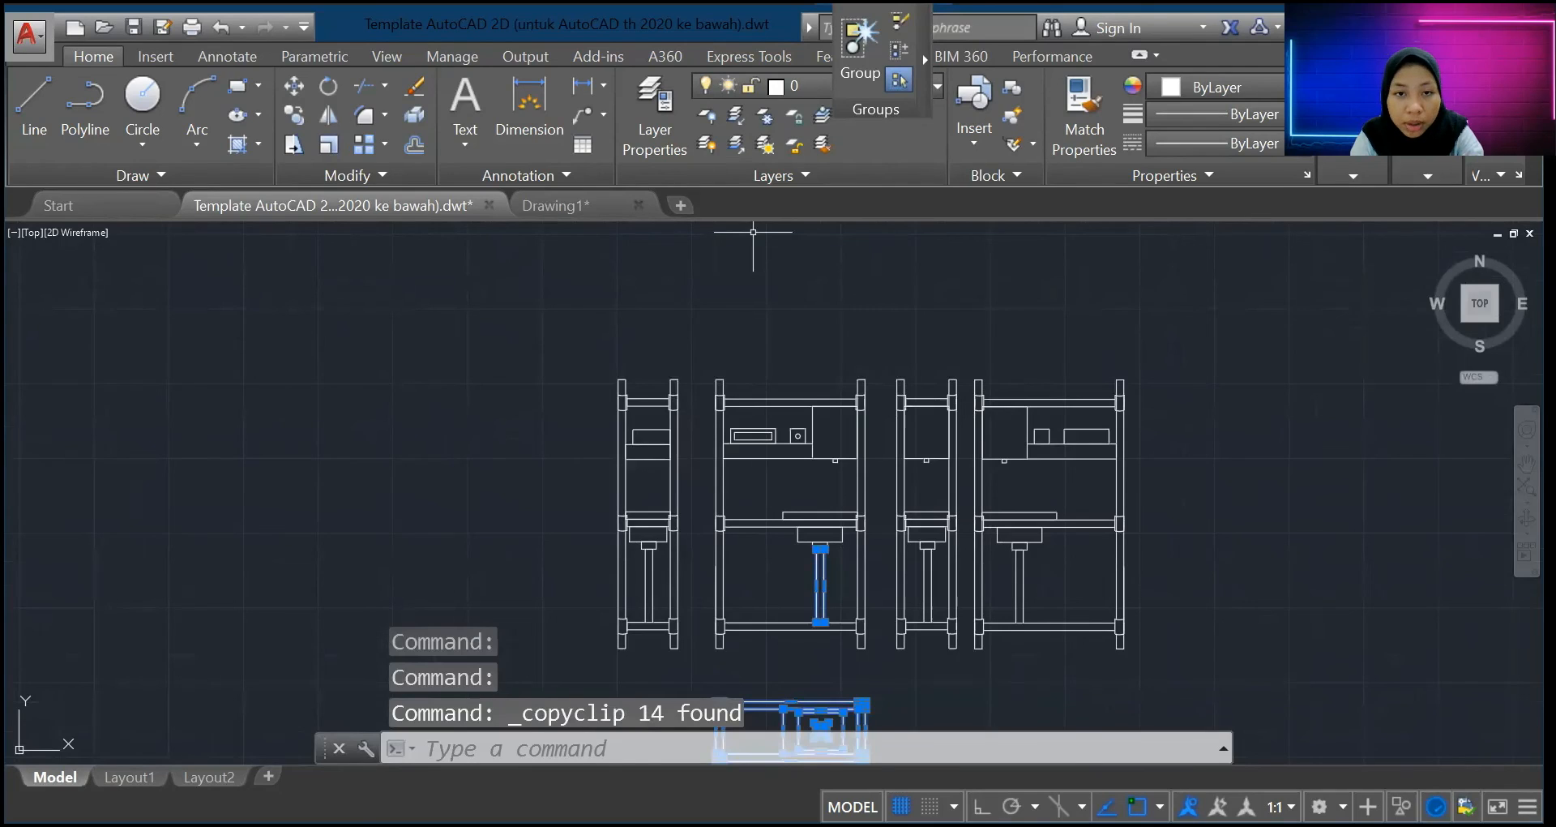
pyautogui.hotkey('ctrl', 'v')
pyautogui.scroll(8, 695, 434)
pyautogui.scroll(-6, 996, 382)
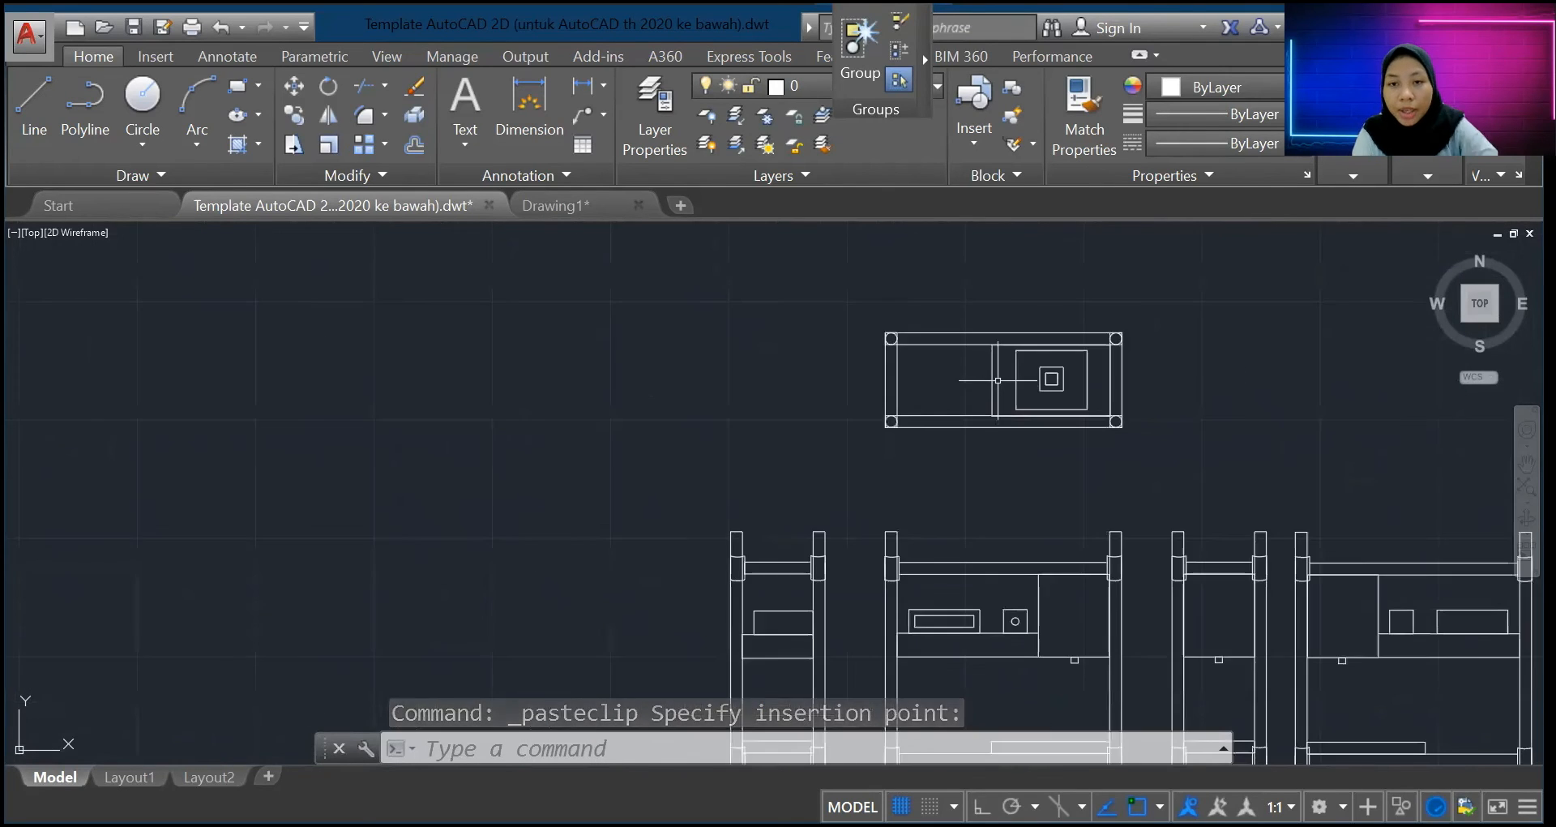
# Step: Erase the desk outline and all nested rectangles from the copied top view, keeping only the frame and corner circles
pyautogui.scroll(2, 998, 380)
pyautogui.press('Escape')
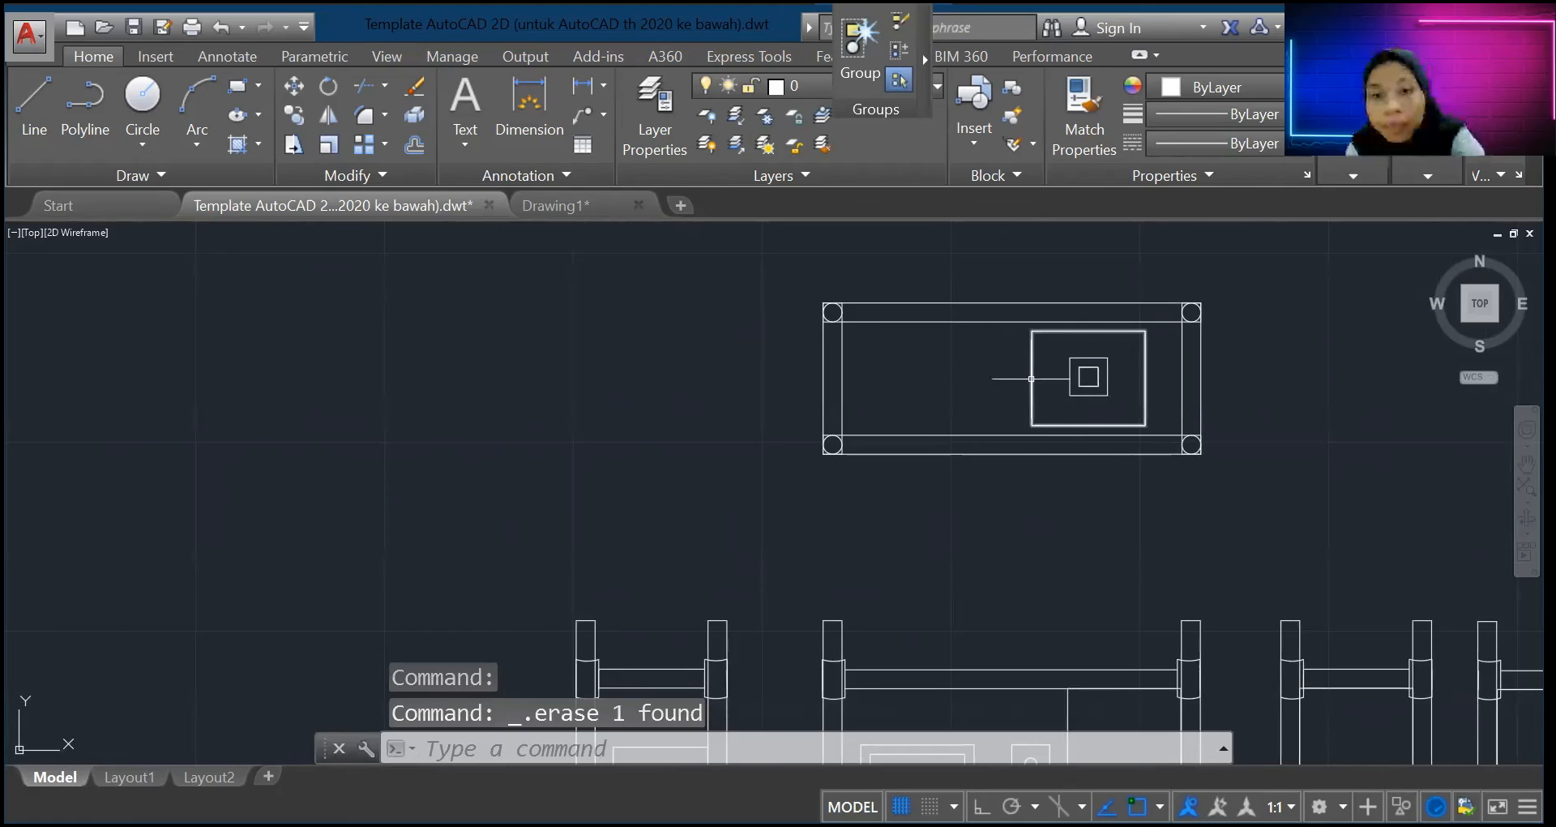
pyautogui.click(1031, 378)
pyautogui.press('Delete')
pyautogui.click(1054, 345)
pyautogui.click(1115, 410)
pyautogui.press('Delete')
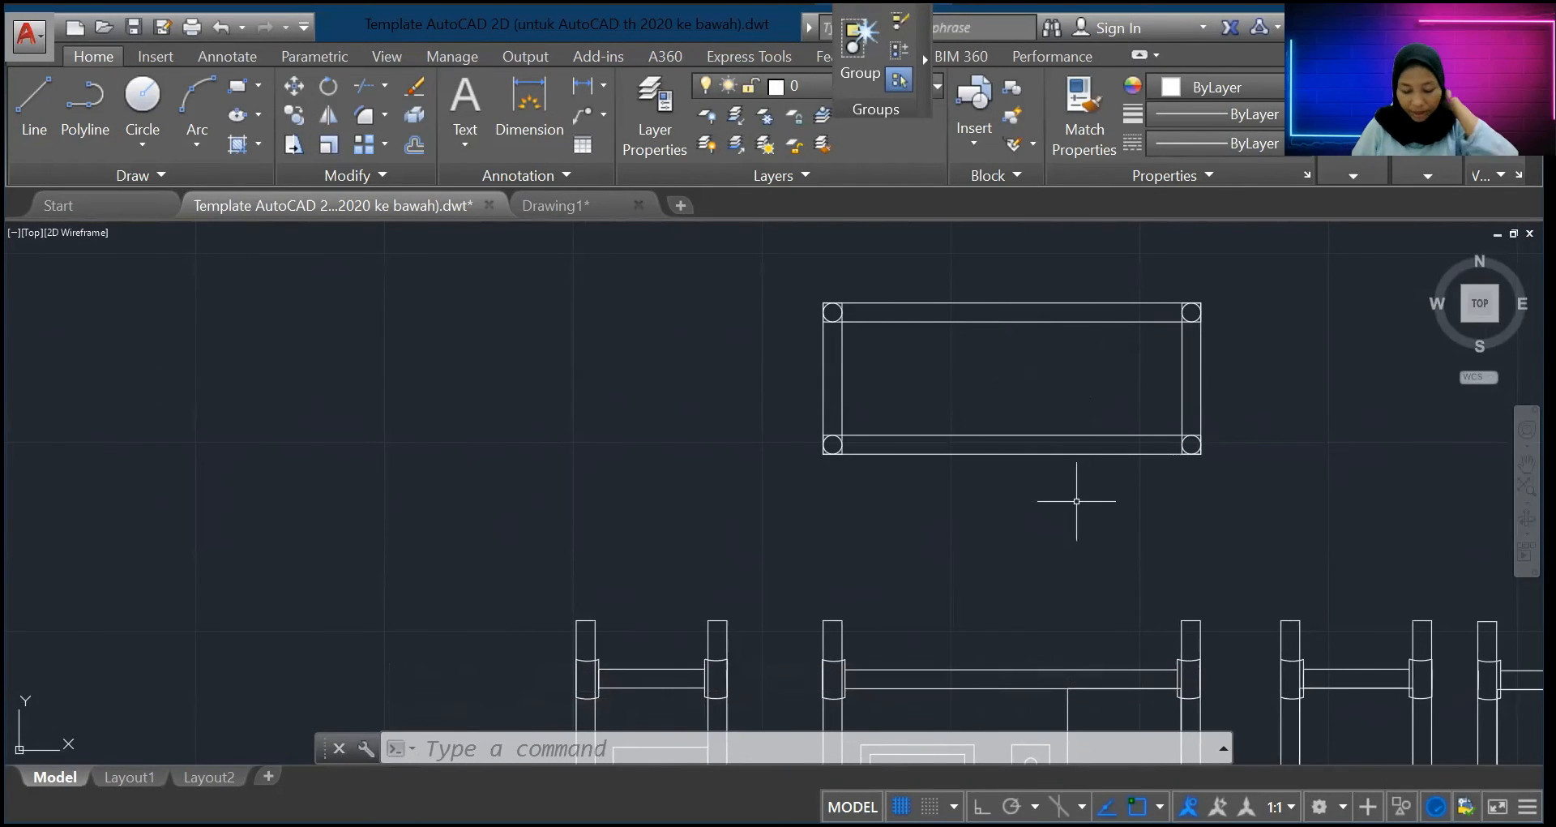
# Step: Draw a 30 by 30 square at the frame of the copied top view for the hanging cabinet
pyautogui.scroll(2, 1129, 694)
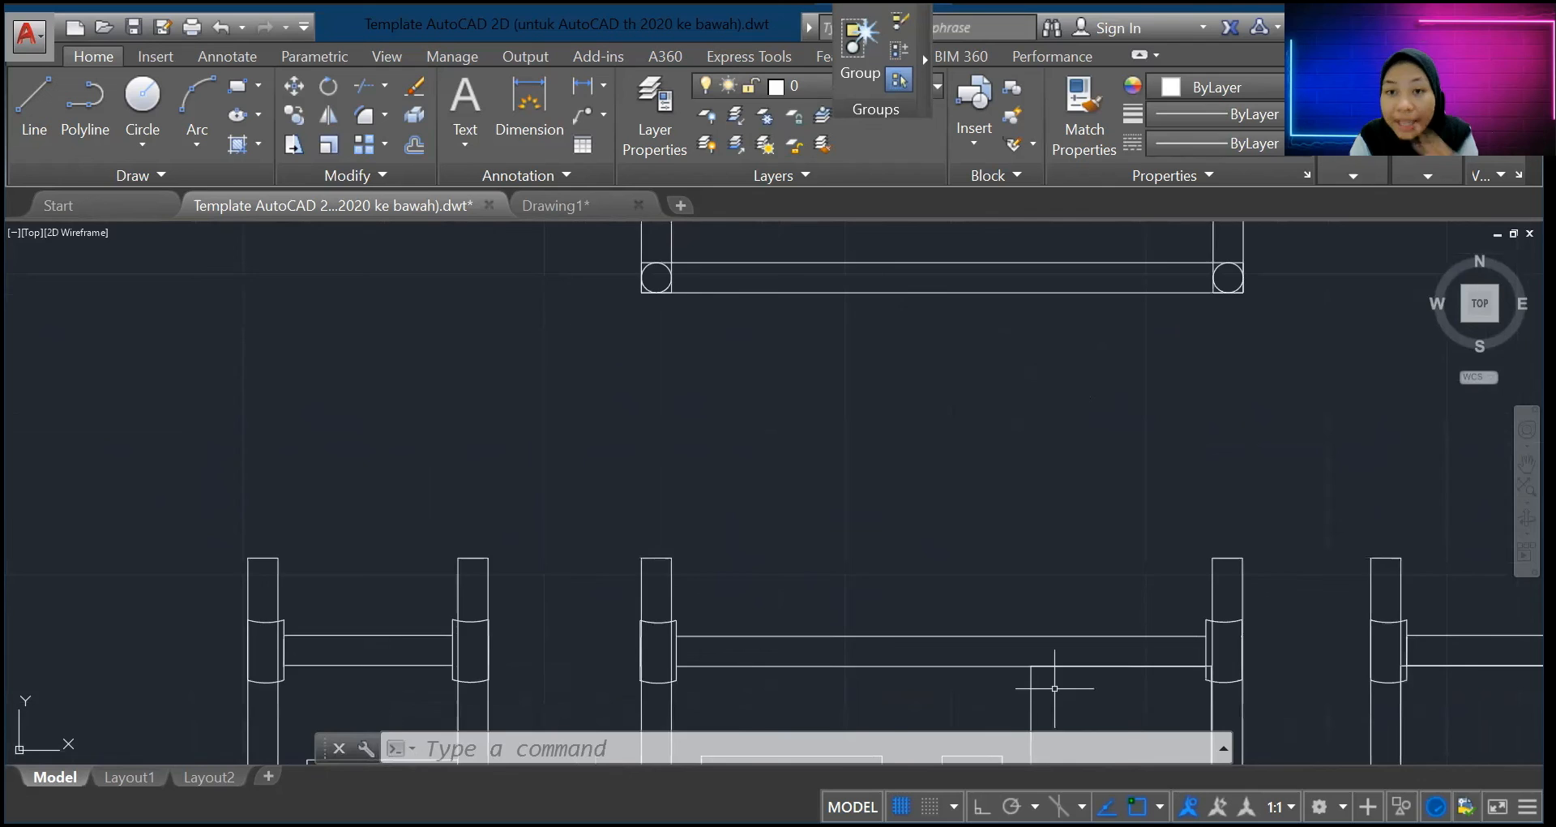
pyautogui.scroll(-4, 1042, 659)
pyautogui.scroll(4, 1045, 669)
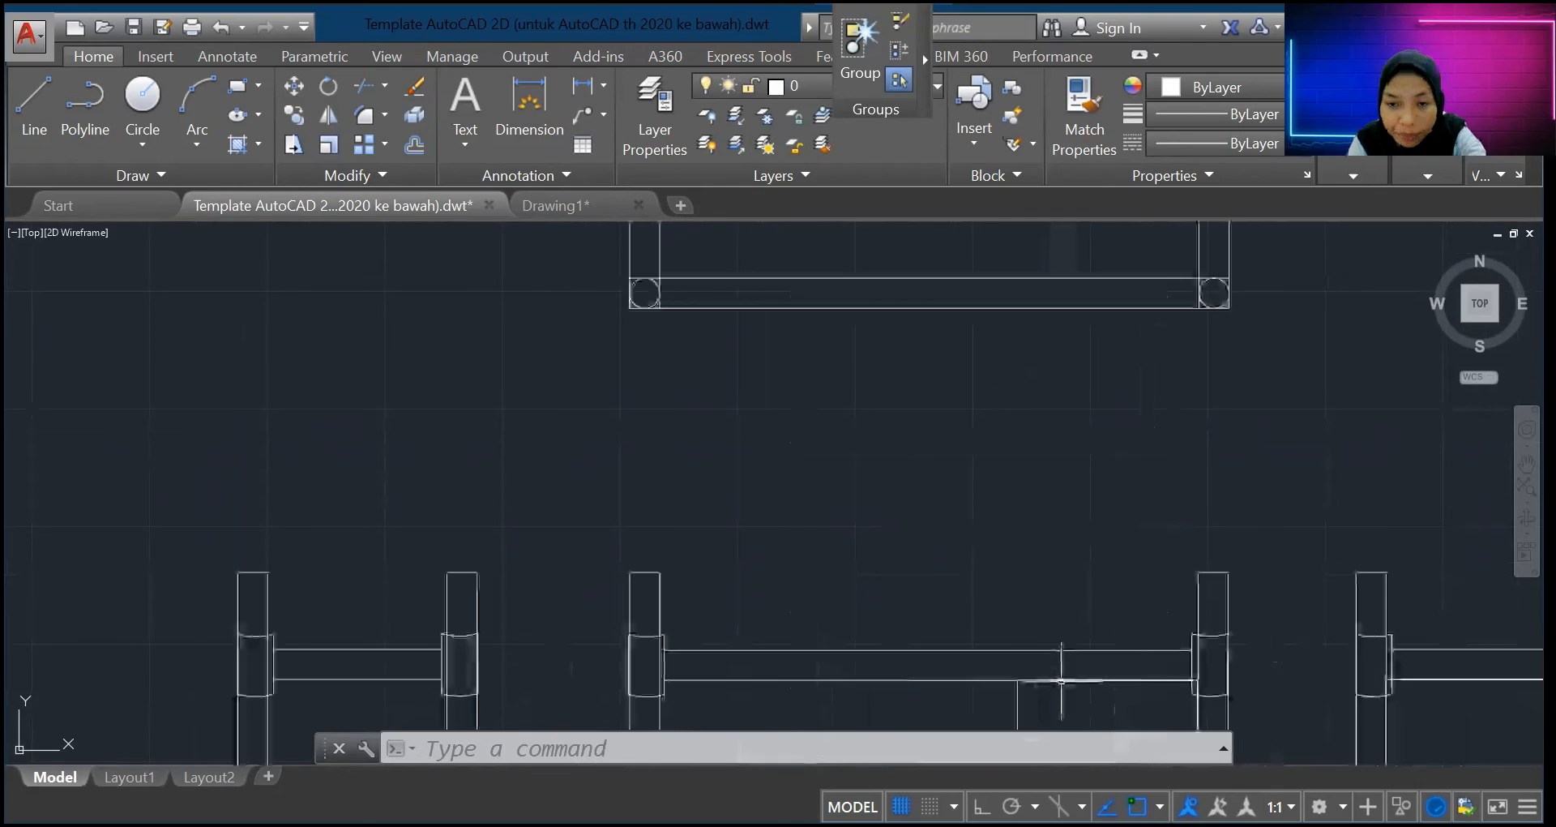
pyautogui.click(1029, 680)
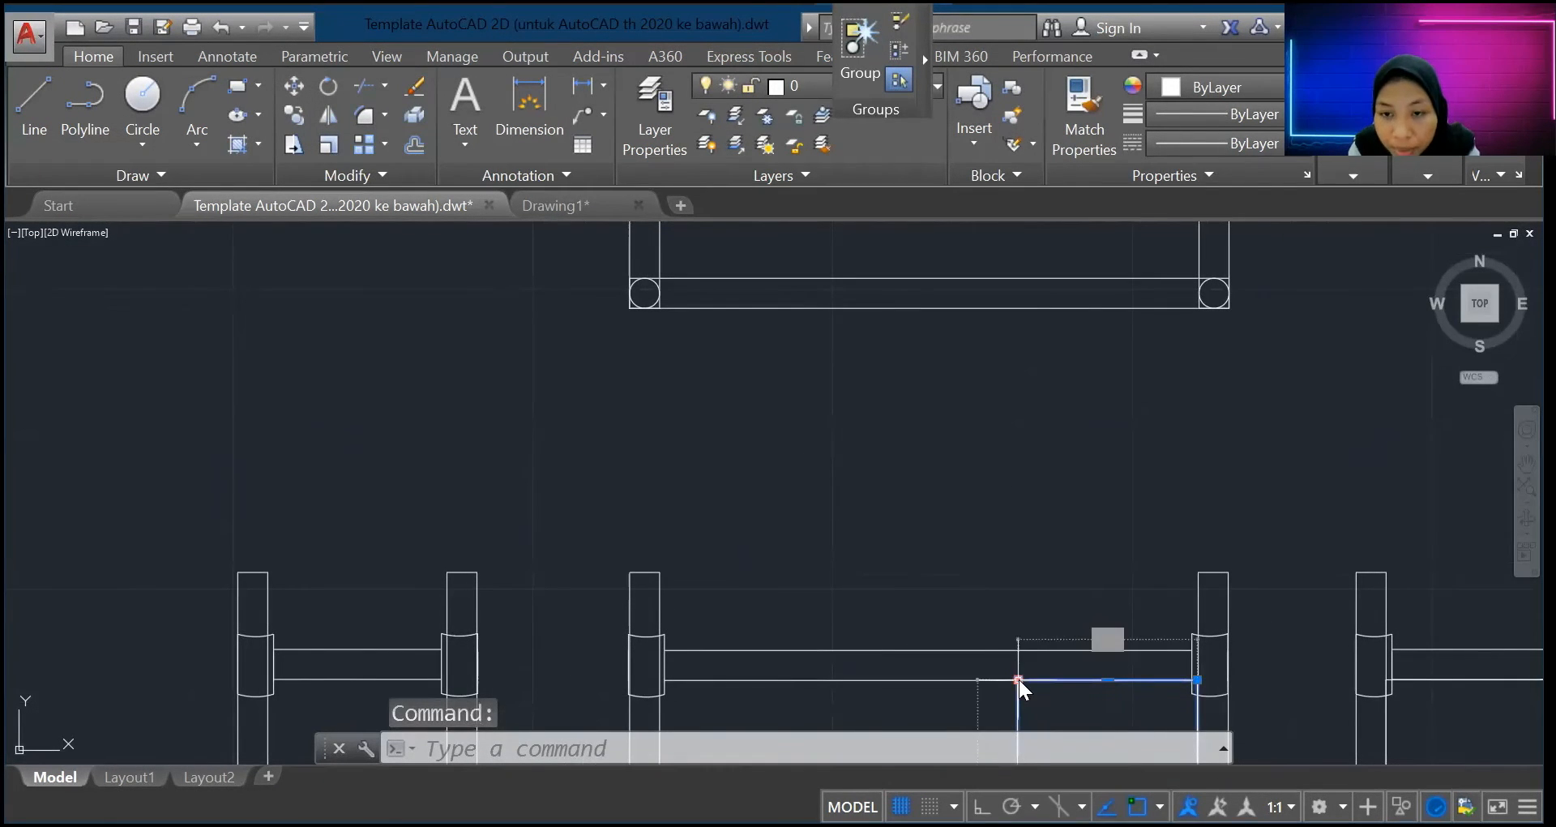
pyautogui.scroll(-2, 1025, 484)
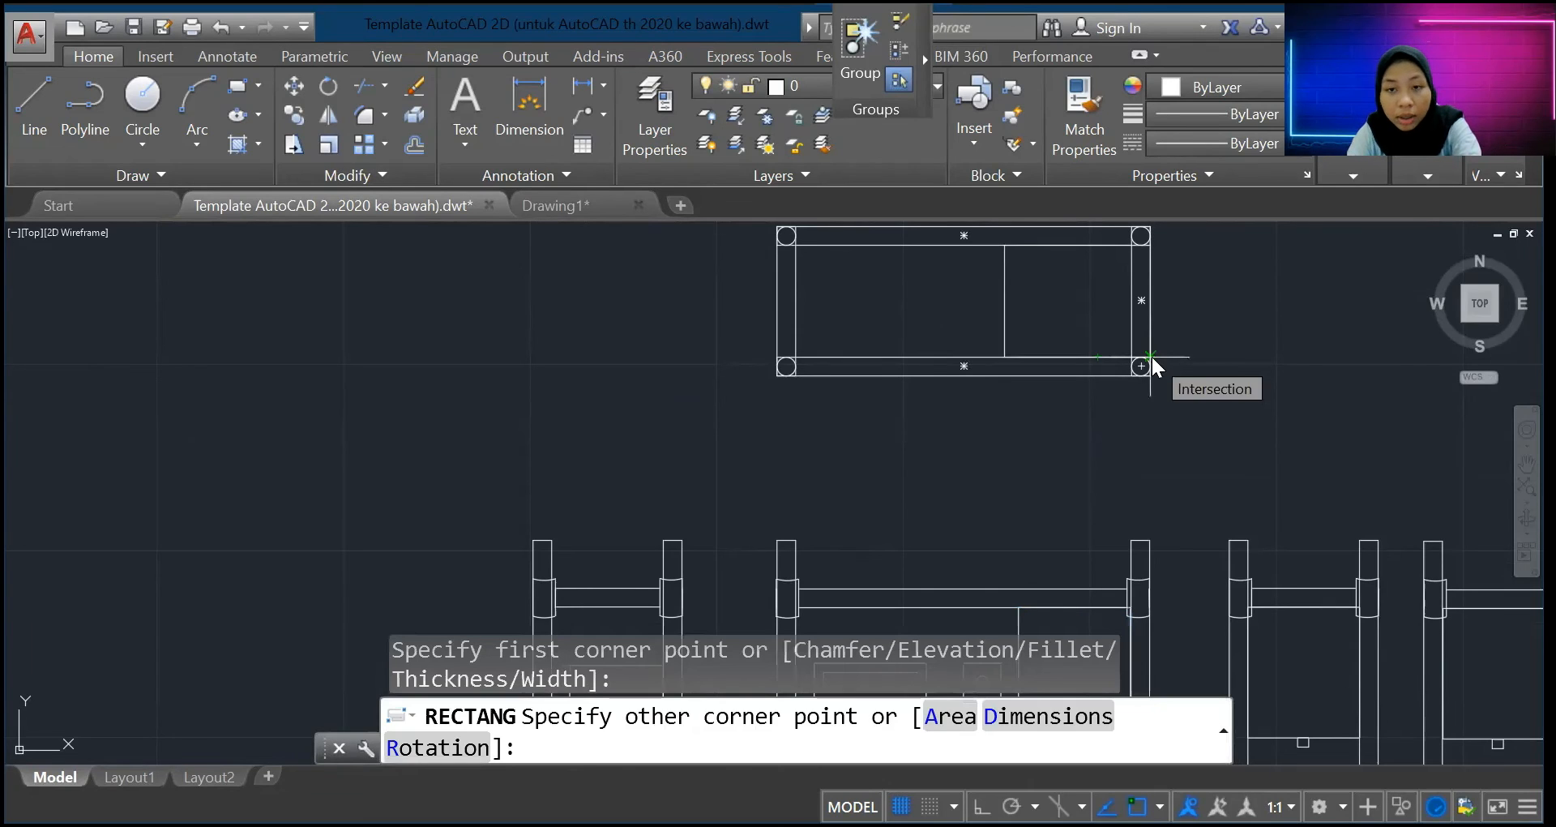
pyautogui.write('30')
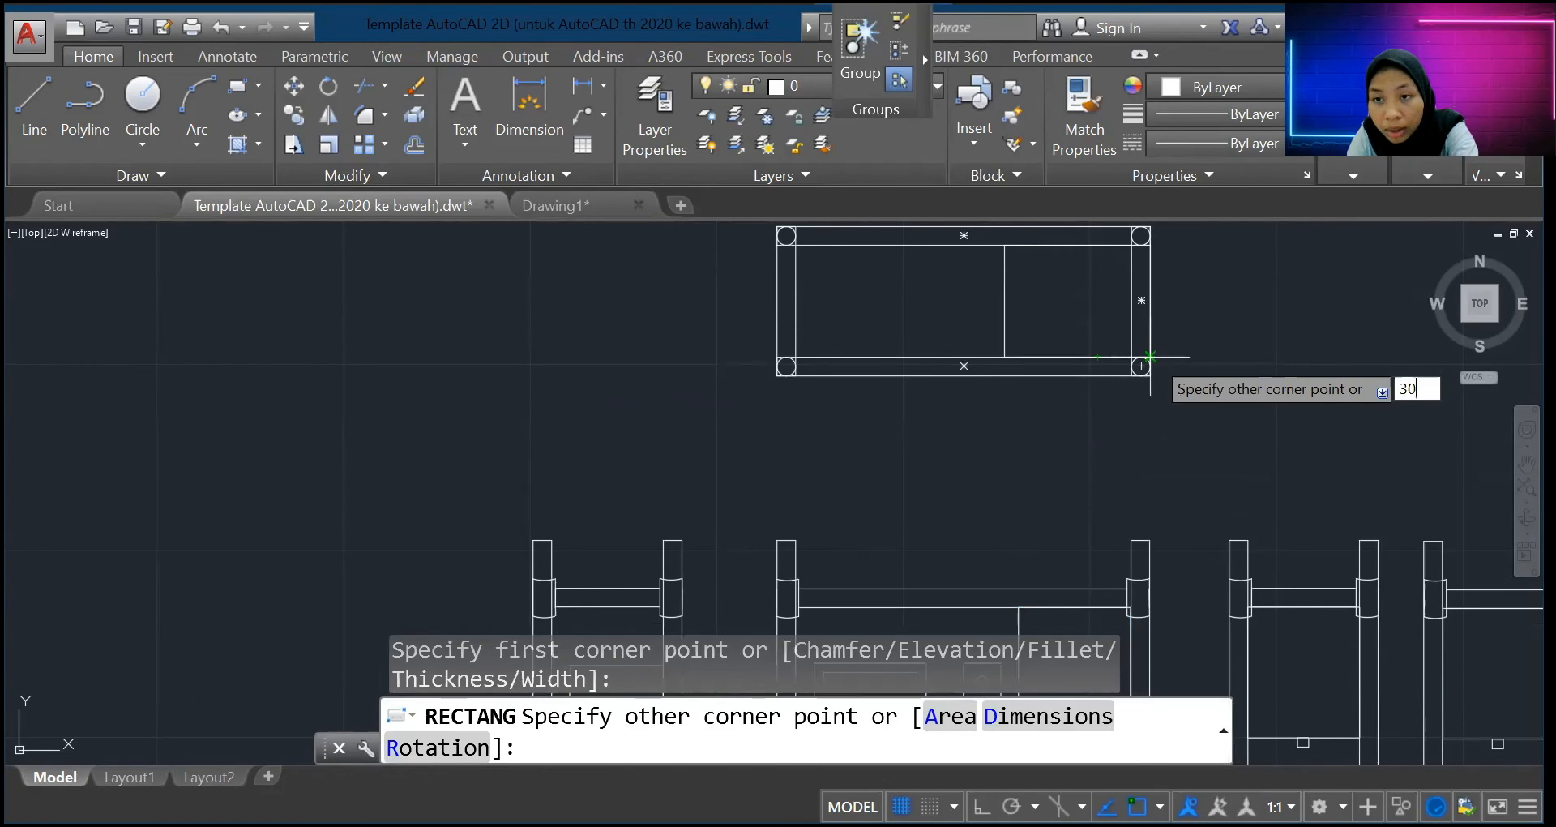
pyautogui.press('BackSpace')
pyautogui.press('BackSpace')
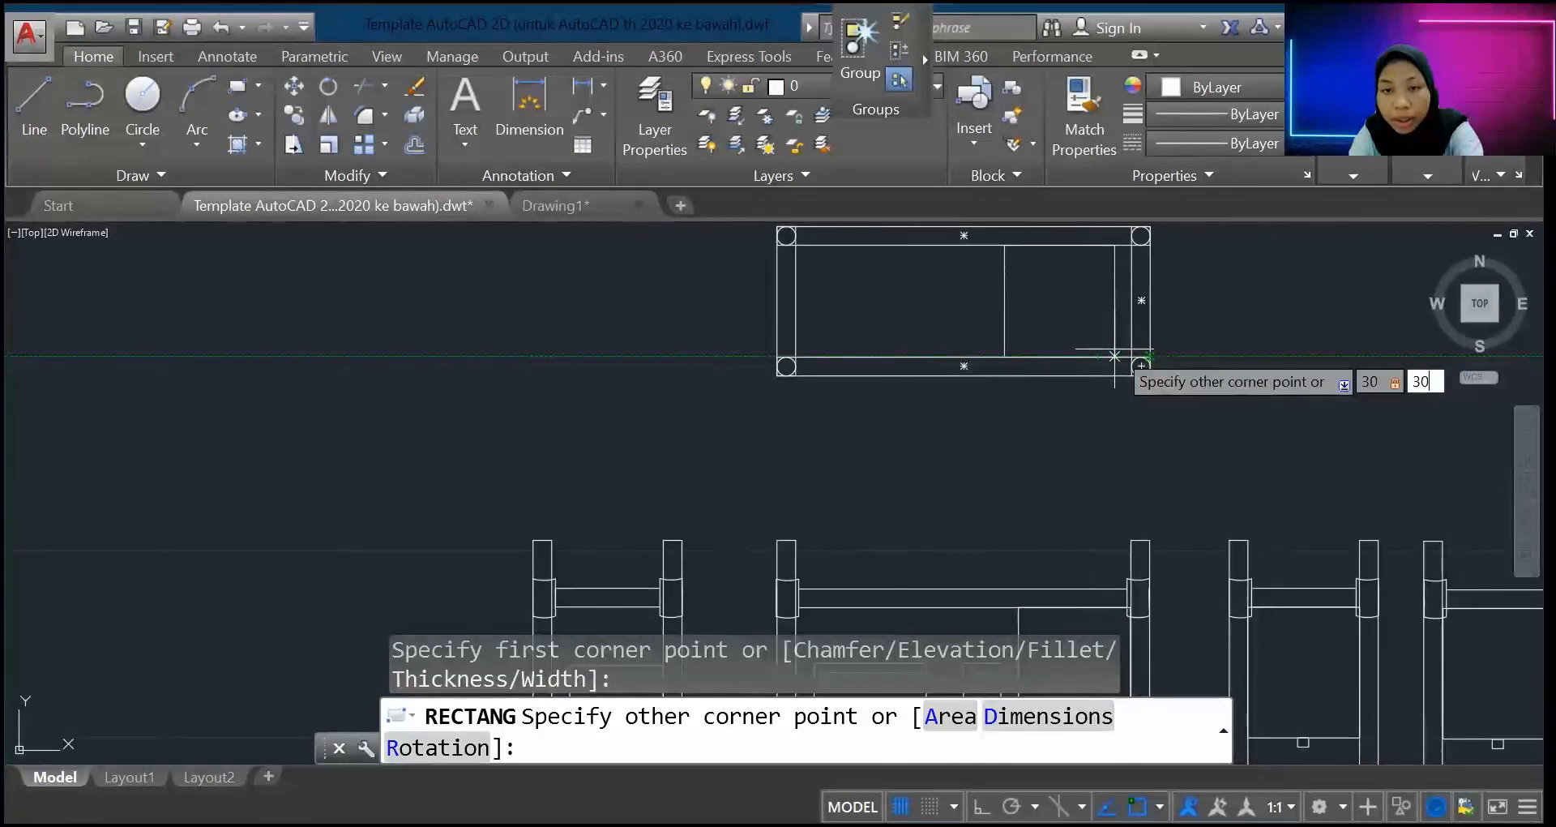
pyautogui.write('@30,30')
pyautogui.press('Return')
# Step: Move the 30 by 30 square inside the copied frame, against its right inner edge and above the cabinet in the front view
pyautogui.scroll(-2, 1060, 376)
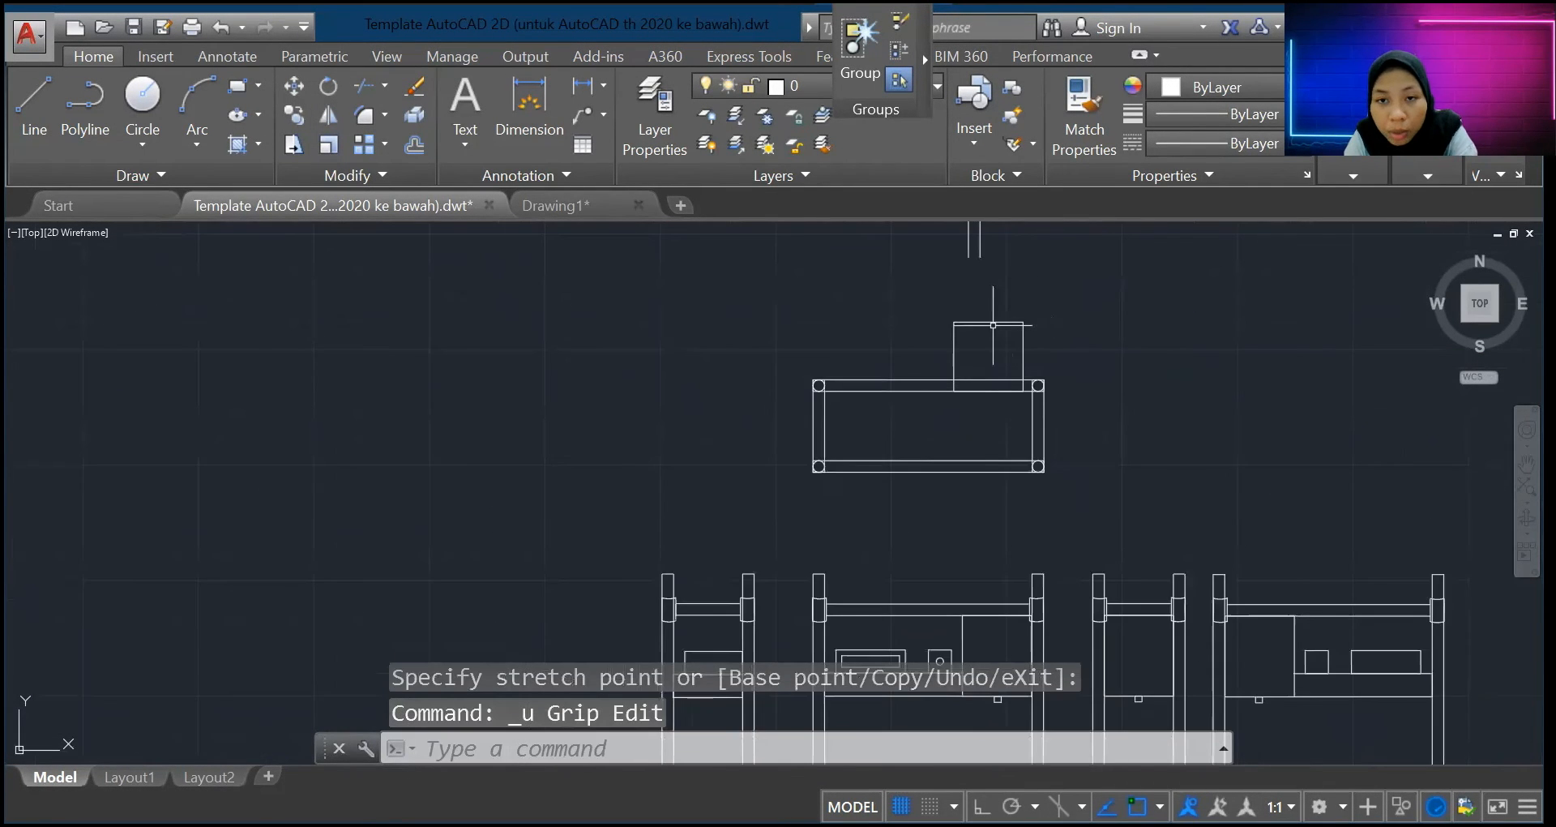
pyautogui.press('Escape')
pyautogui.moveTo(972, 392); pyautogui.dragTo(979, 463)
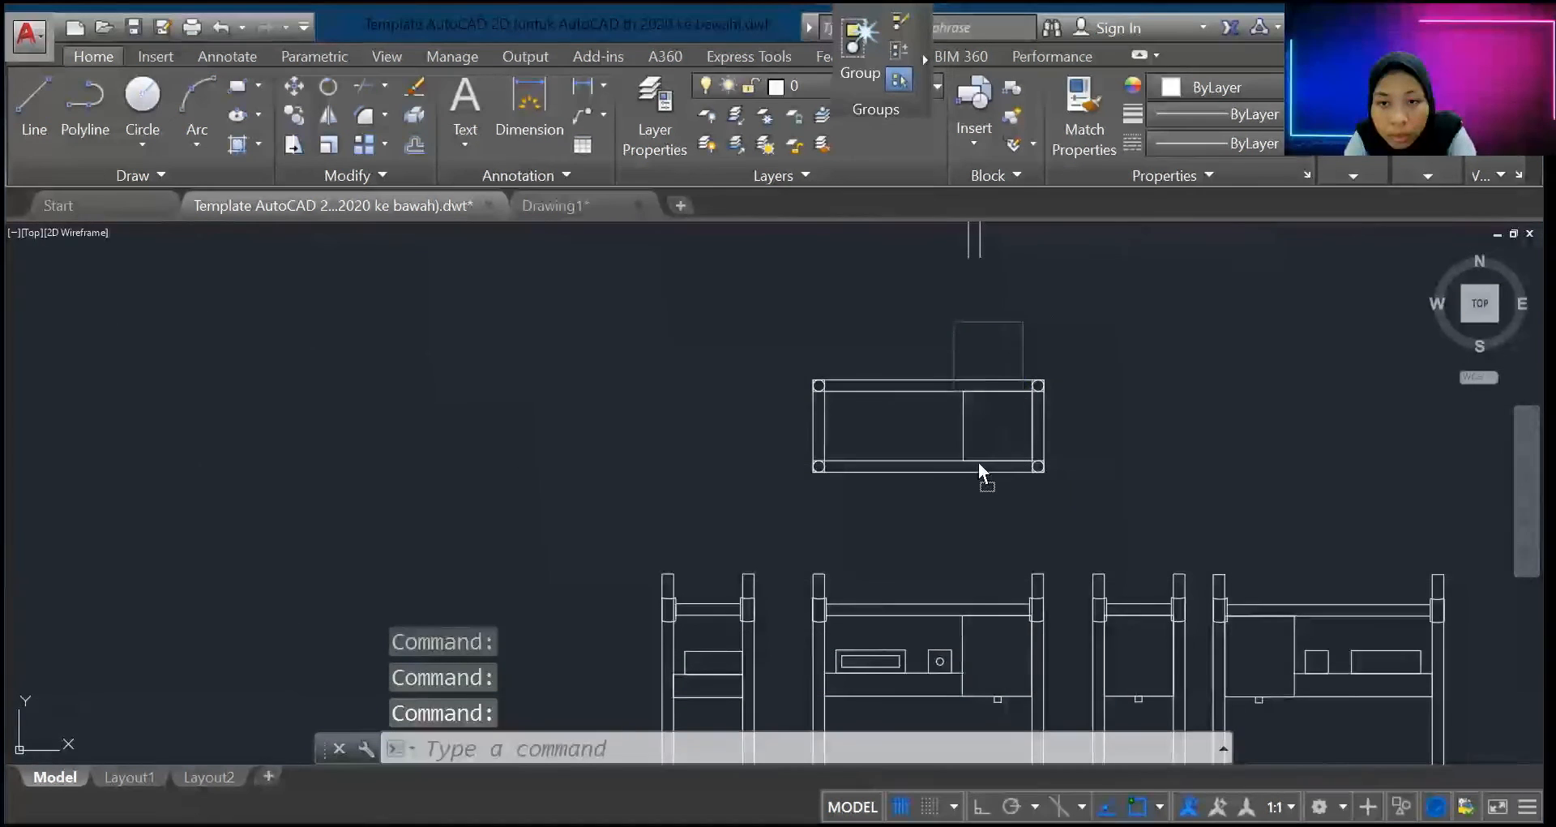
pyautogui.scroll(8, 993, 448)
pyautogui.scroll(-5, 993, 448)
pyautogui.click(834, 375)
pyautogui.scroll(-2, 1013, 258)
pyautogui.scroll(-10, 905, 346)
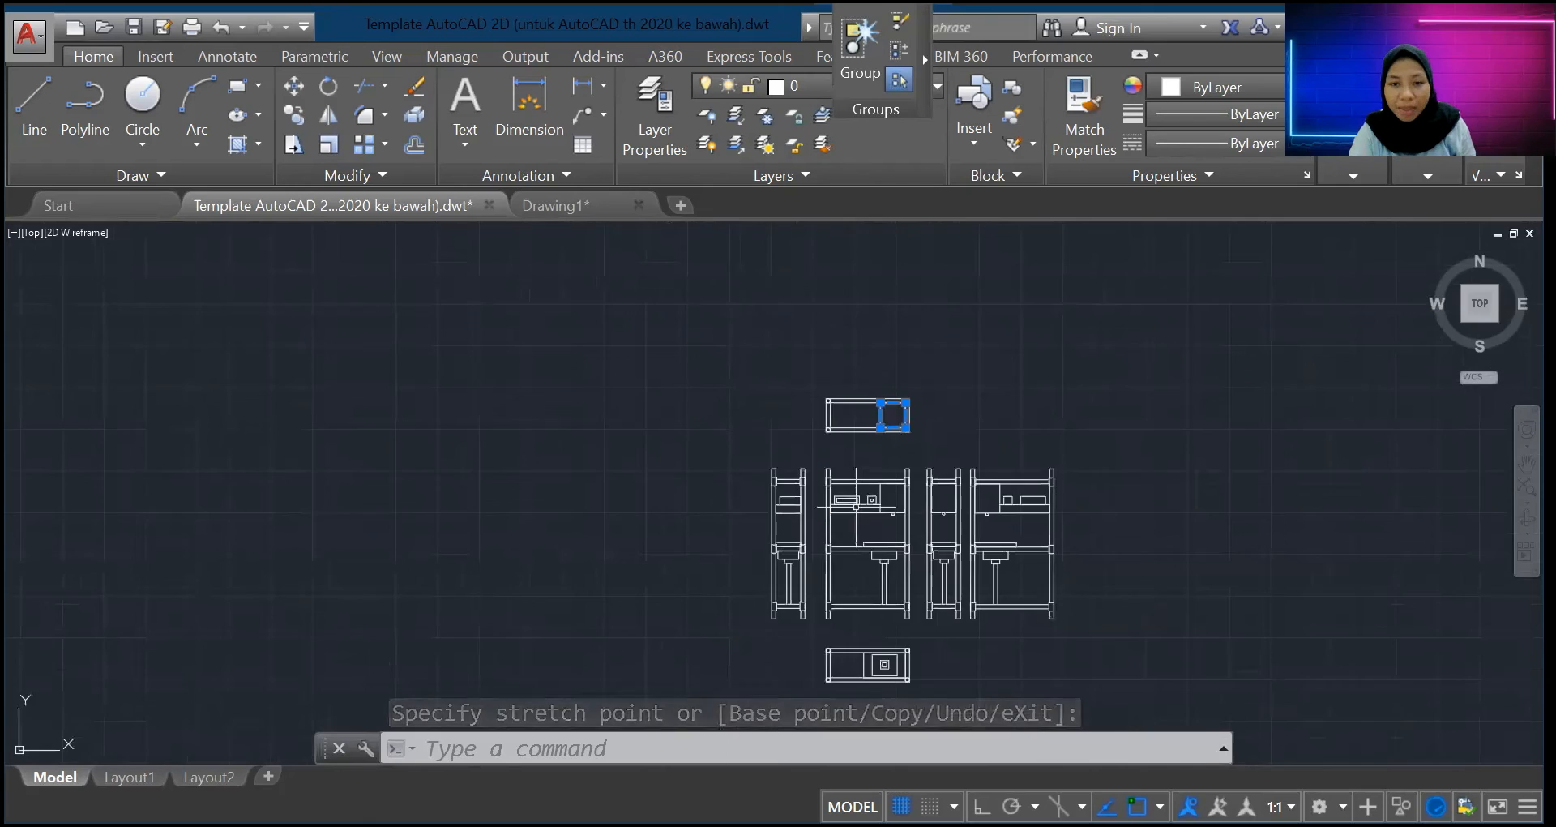
# Step: Compare the 30 by 30 square in the upper top view with the cabinet and shelf in the views below, and deselect it
pyautogui.scroll(4, 891, 498)
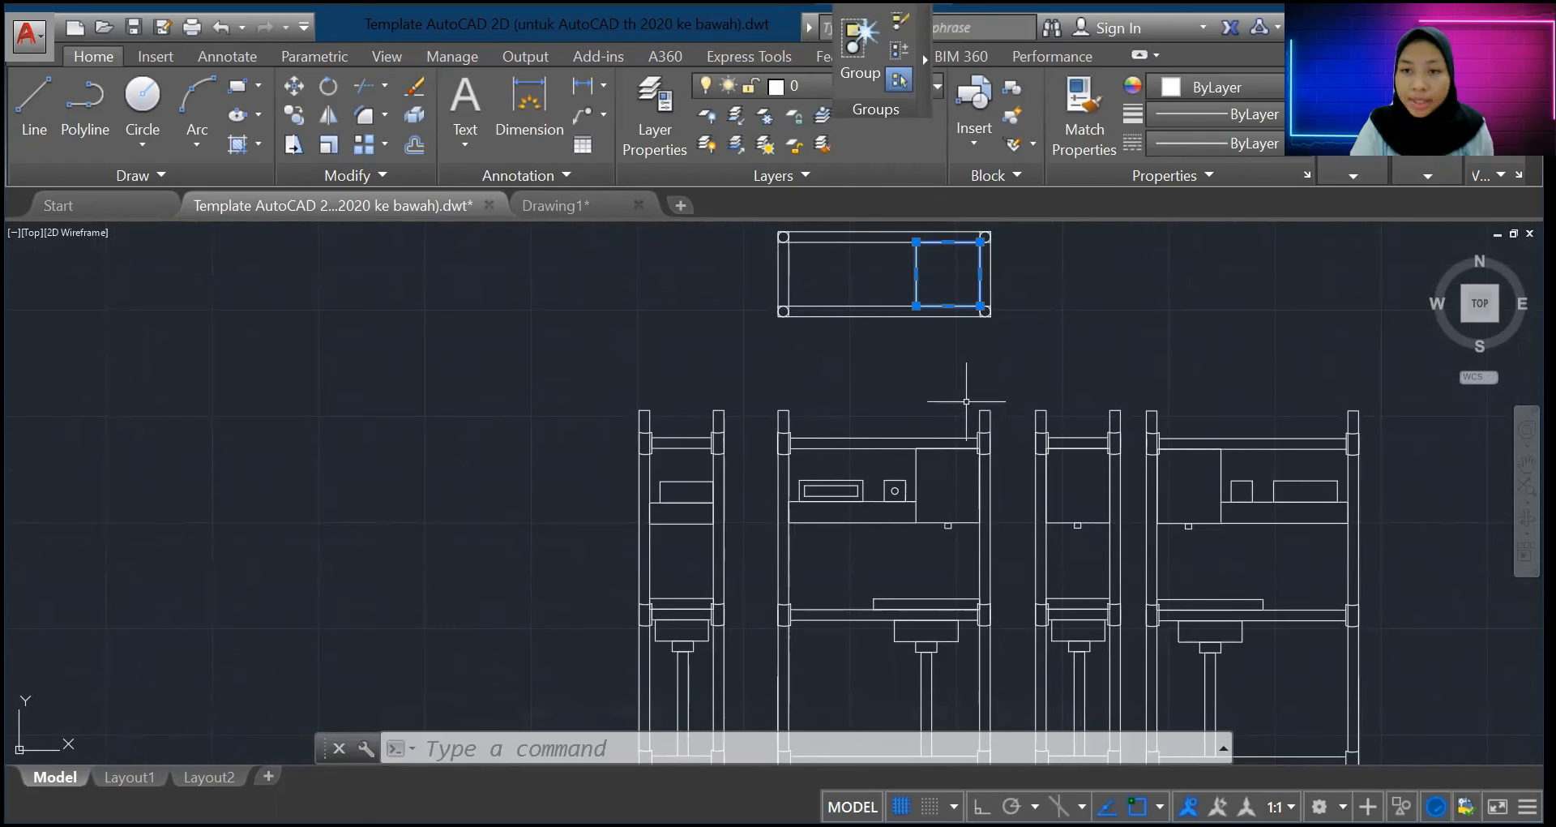
pyautogui.scroll(2, 843, 262)
pyautogui.scroll(-4, 844, 263)
pyautogui.scroll(2, 913, 324)
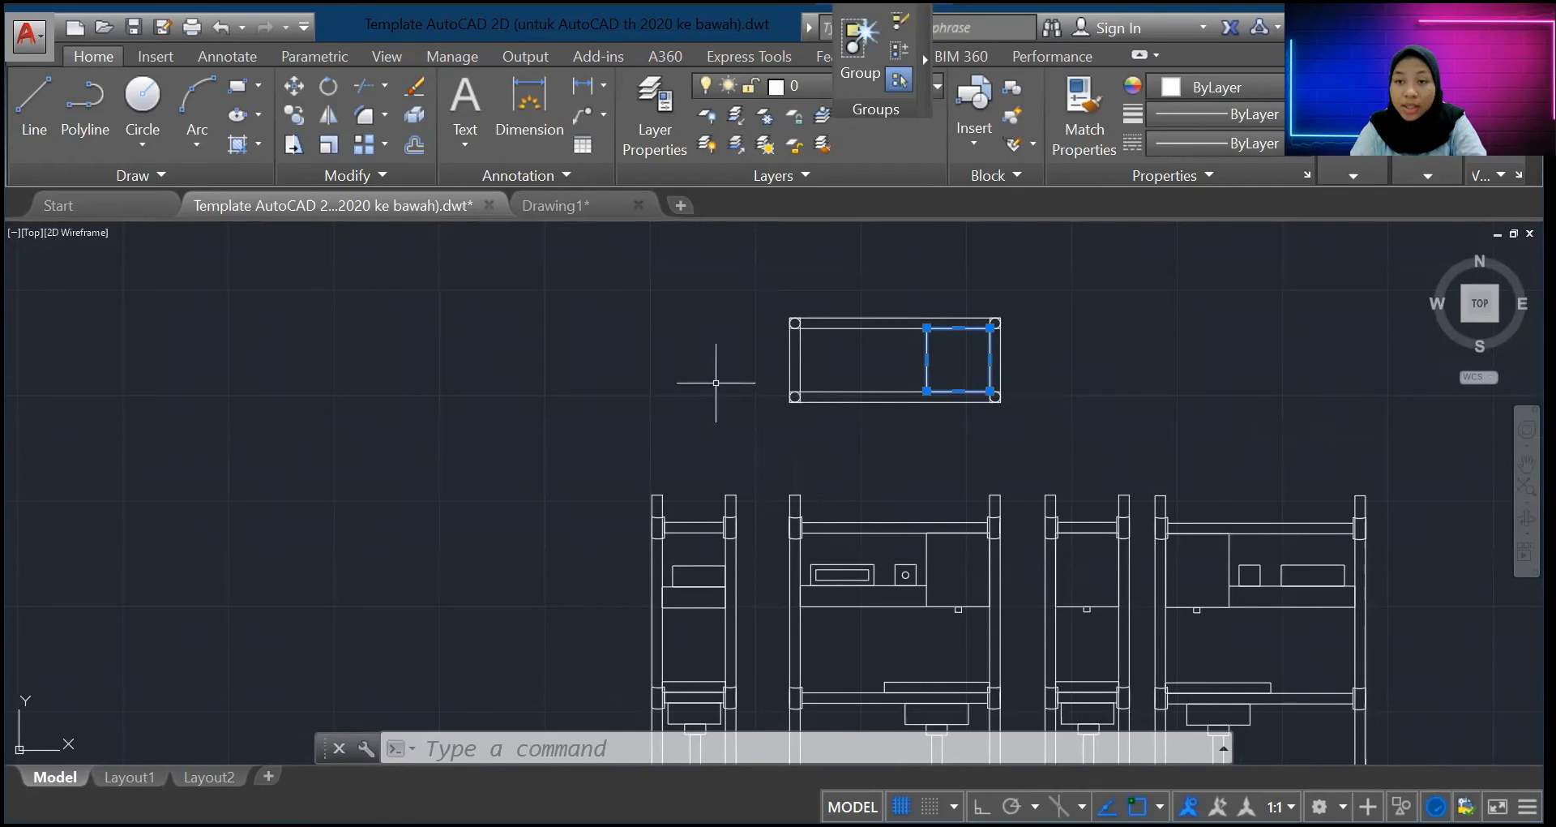
pyautogui.click(674, 382)
pyautogui.press('Escape')
pyautogui.press('Escape')
pyautogui.scroll(4, 854, 421)
pyautogui.scroll(-5, 871, 436)
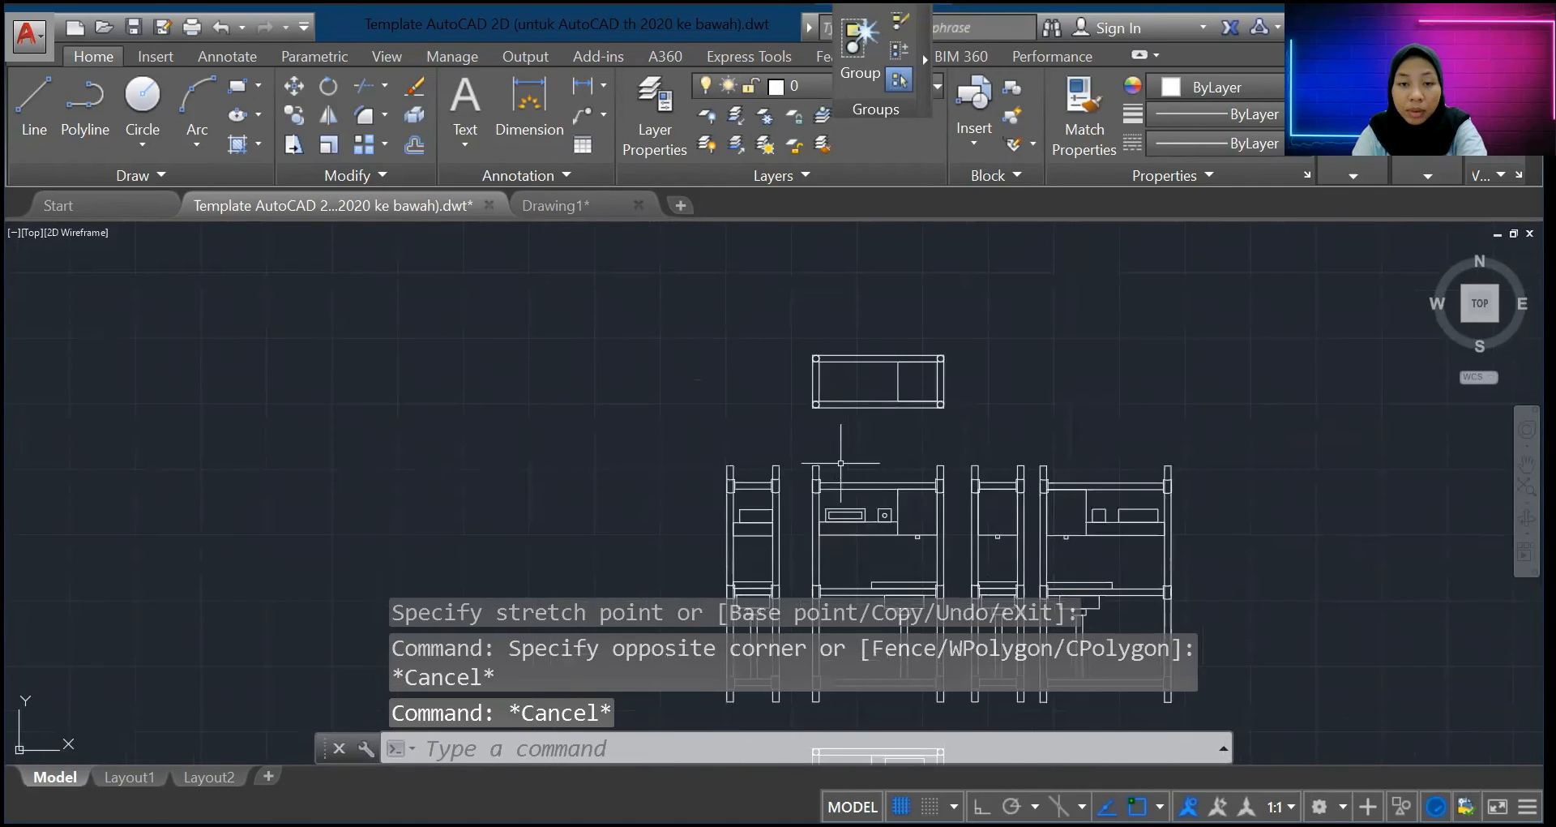
# Step: Add a rectangle in the left part of the upper top view, on the lower inner frame line, aligned with the front view's wide shelf box
pyautogui.scroll(3, 860, 454)
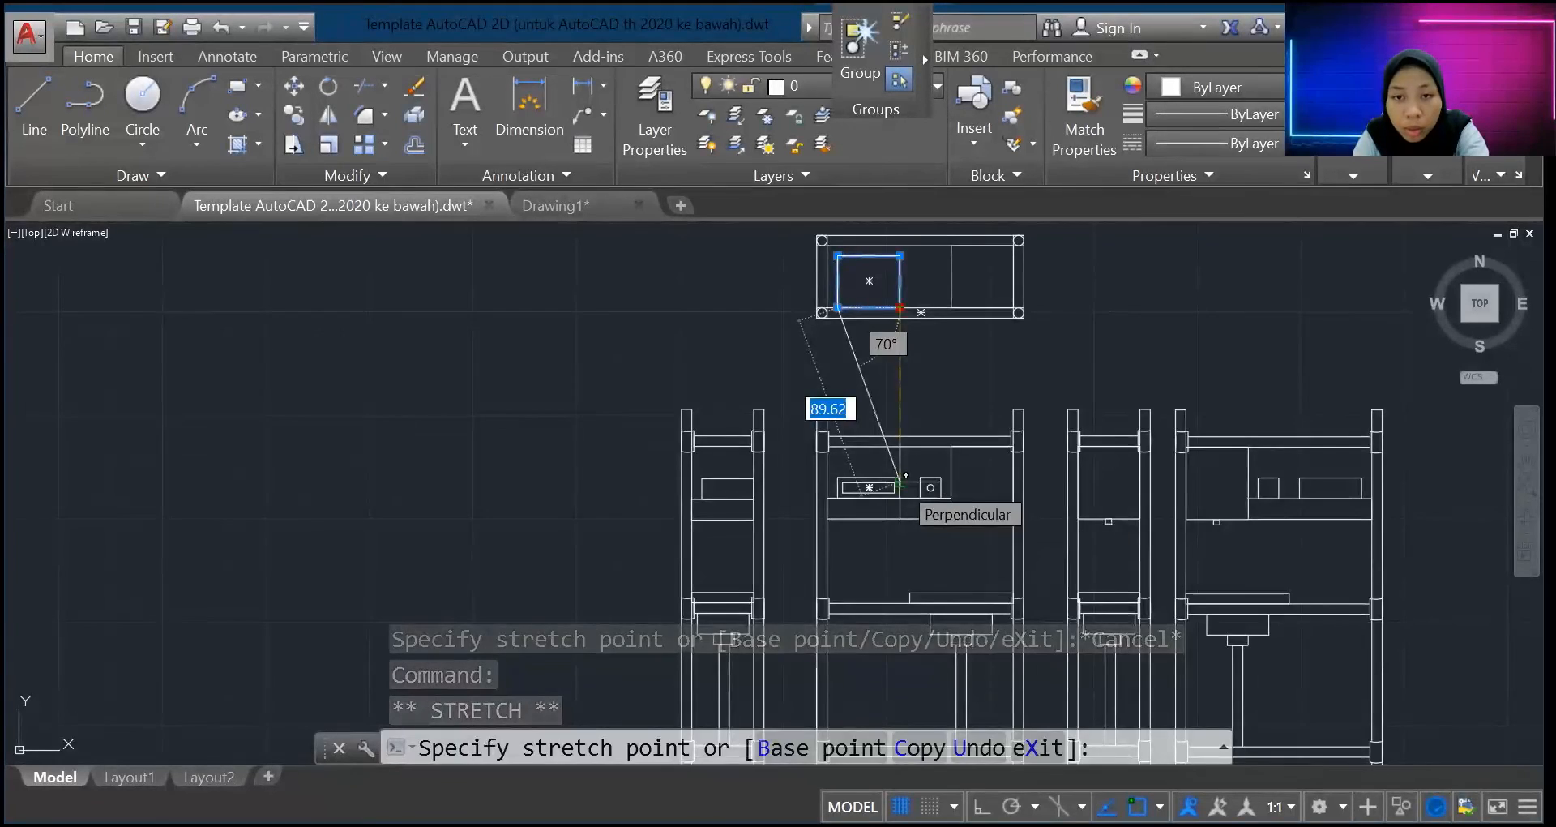
pyautogui.press('Escape')
pyautogui.scroll(3, 870, 268)
pyautogui.click(1019, 462)
pyautogui.press('Escape')
pyautogui.press('Escape')
pyautogui.scroll(-4, 1020, 582)
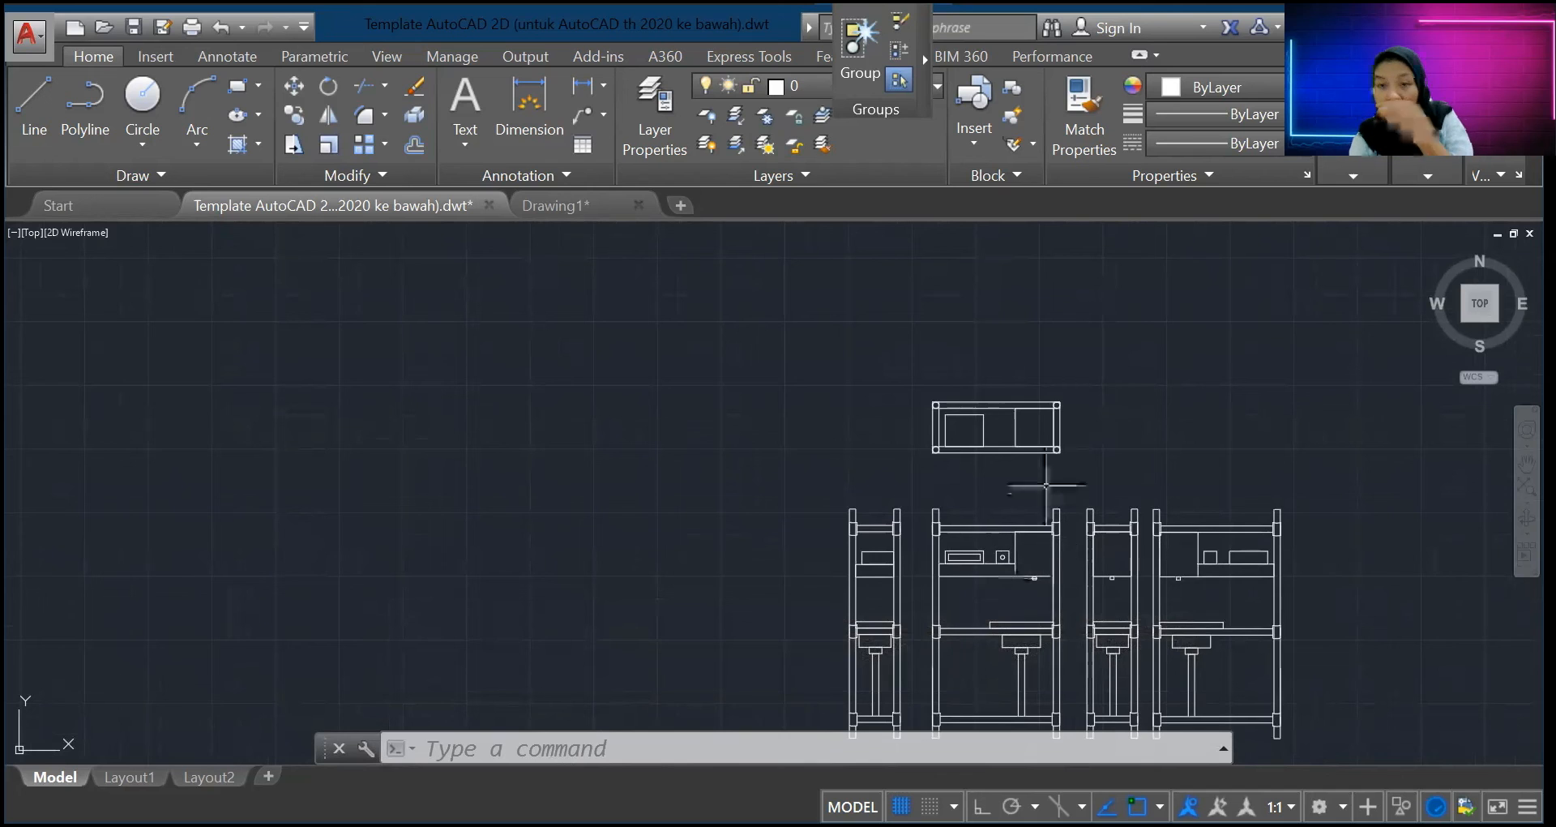
pyautogui.scroll(8, 1025, 434)
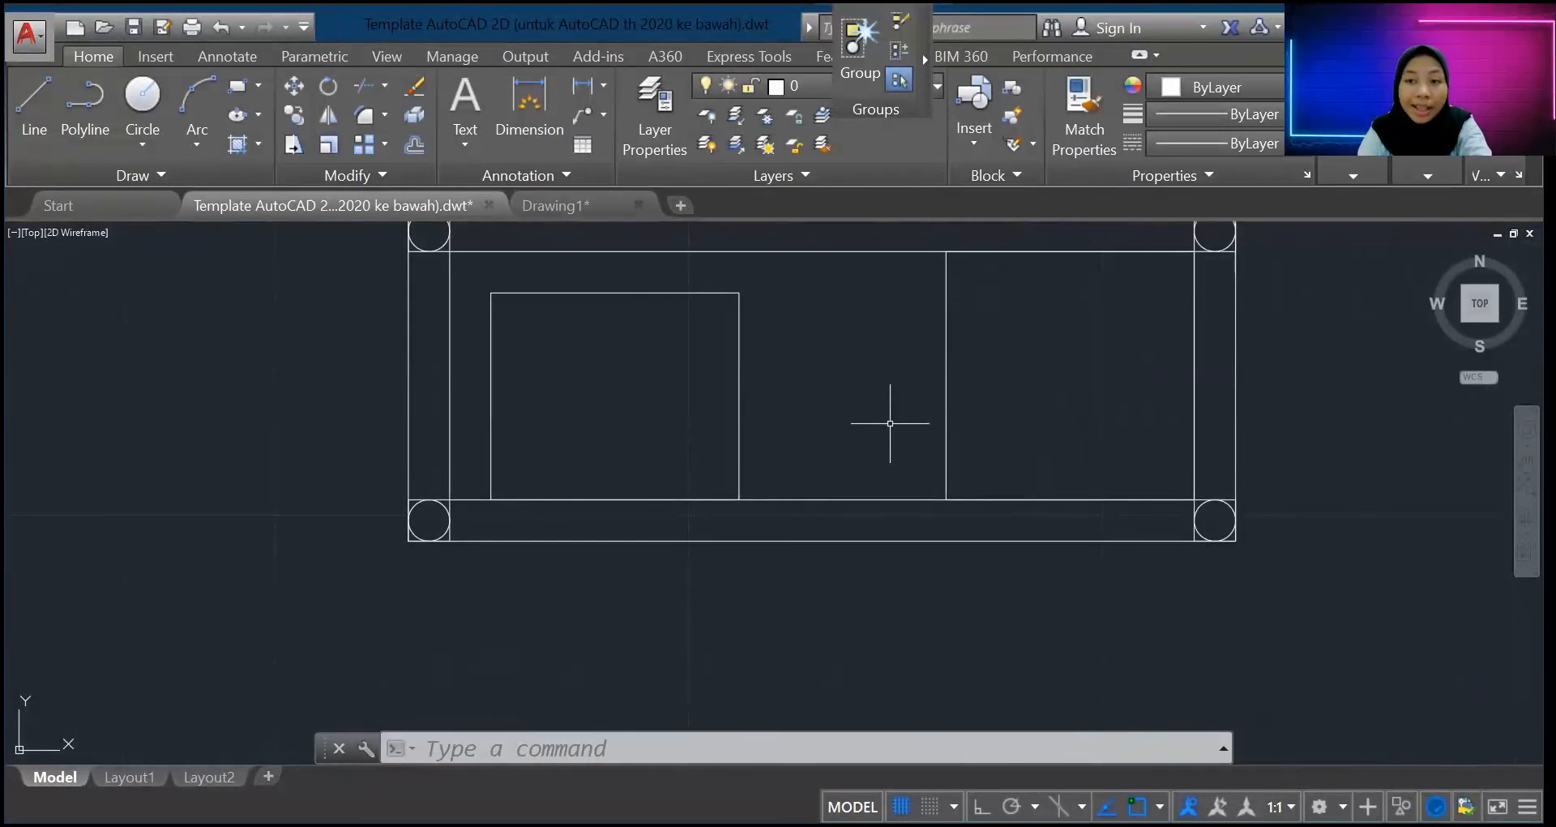
# Step: Draw a 10 by 5 rectangle on the upper top view's lower inner frame line, aligned with the front view's small box
pyautogui.write('RECTANG')
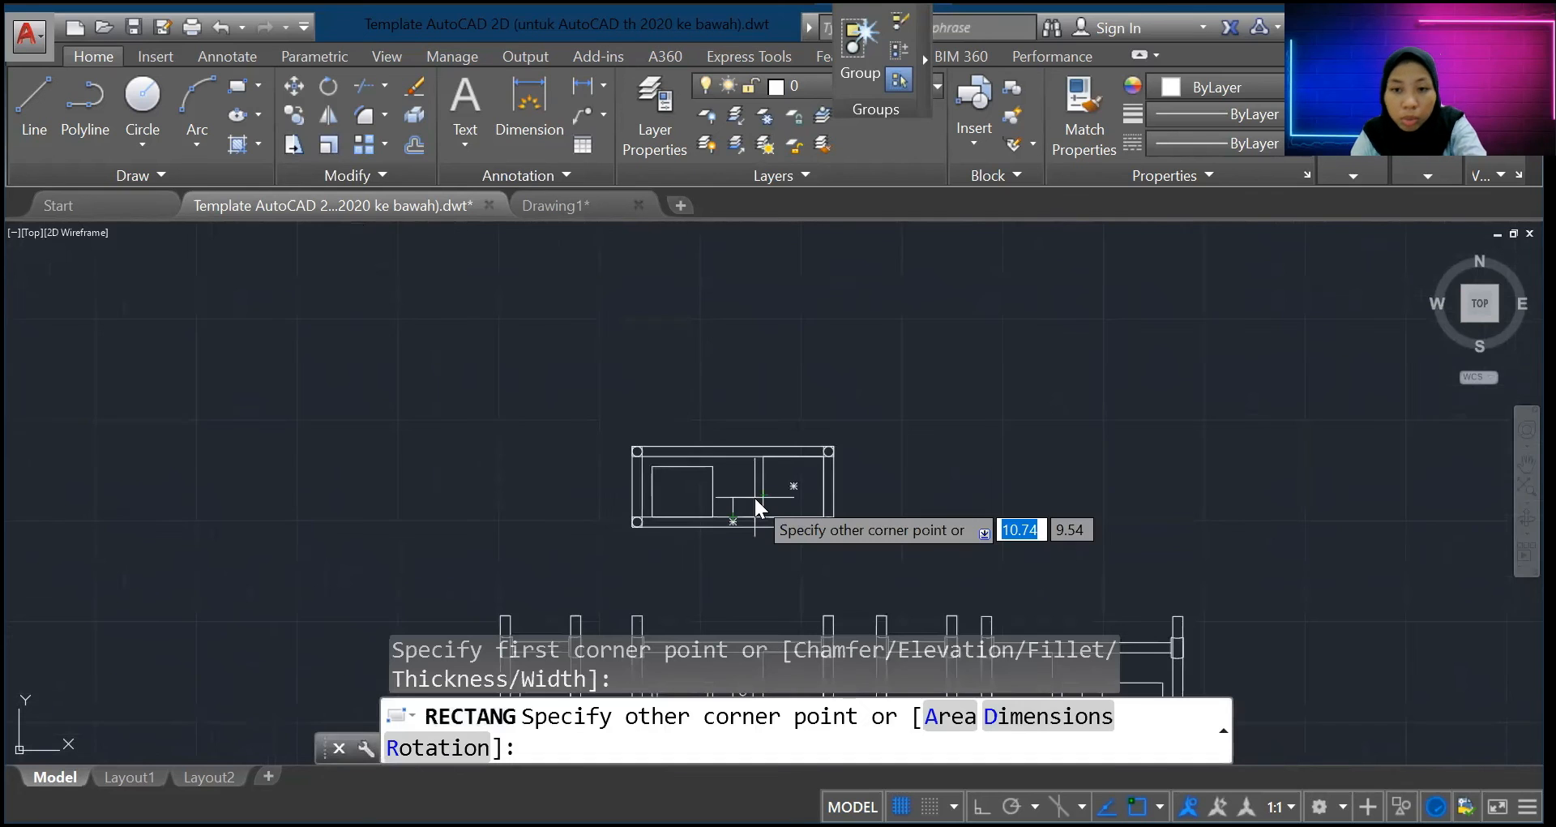
pyautogui.write('1,5')
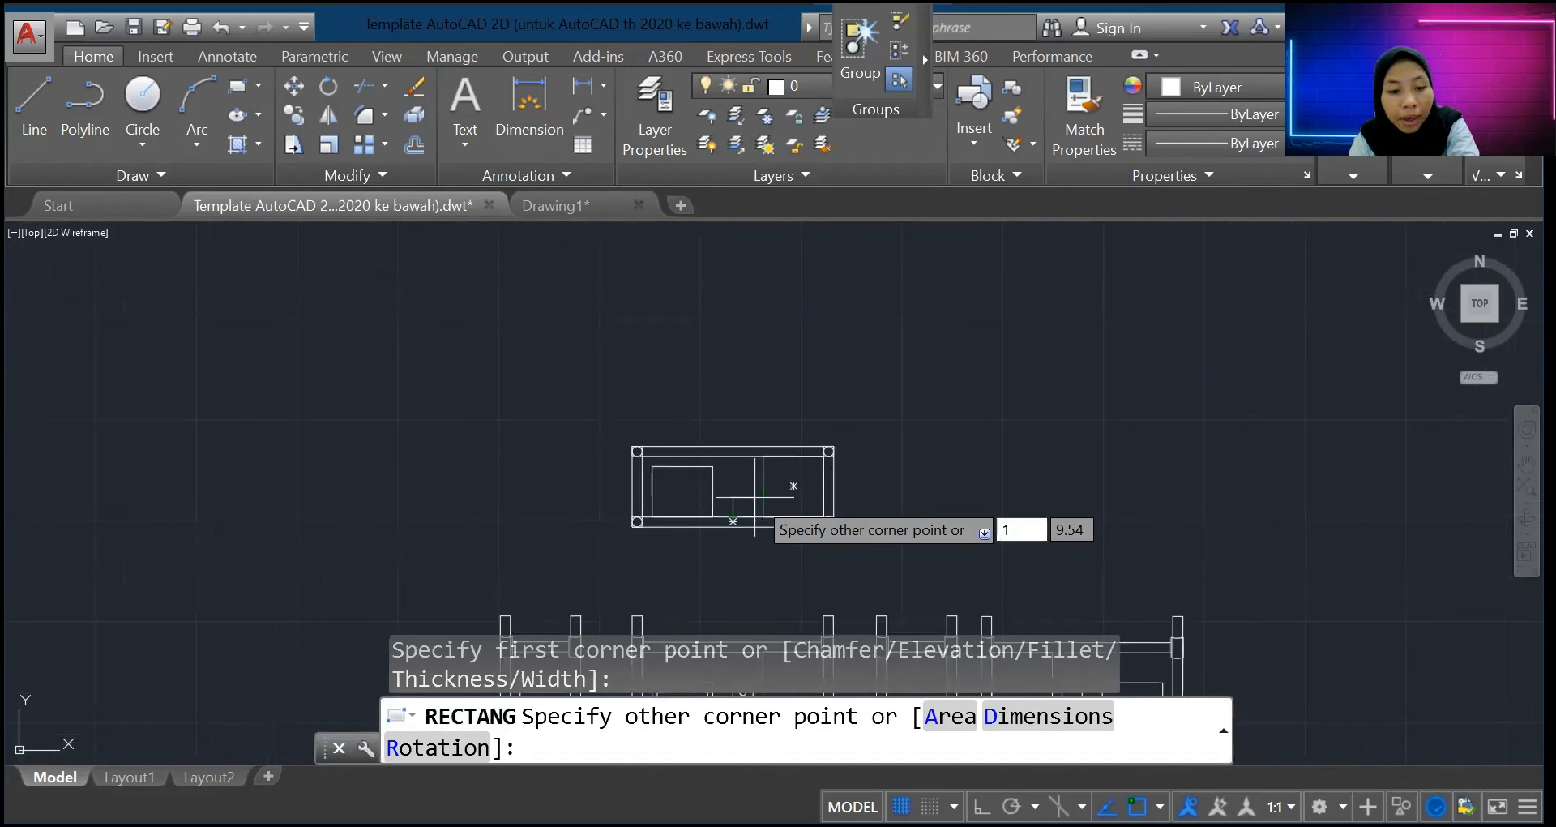
pyautogui.press('Return')
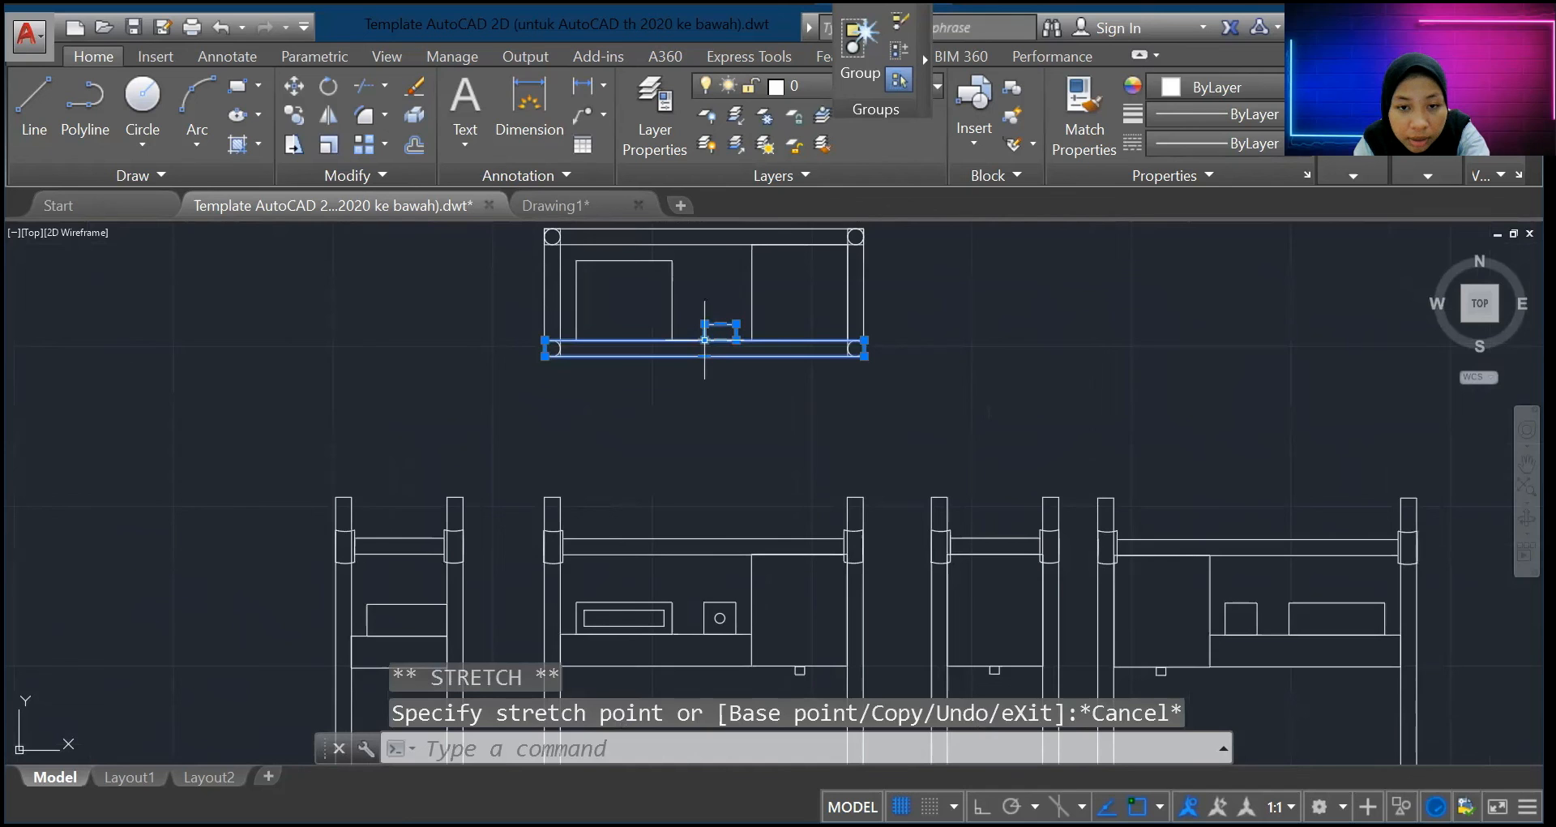
pyautogui.click(704, 339)
pyautogui.press('Escape')
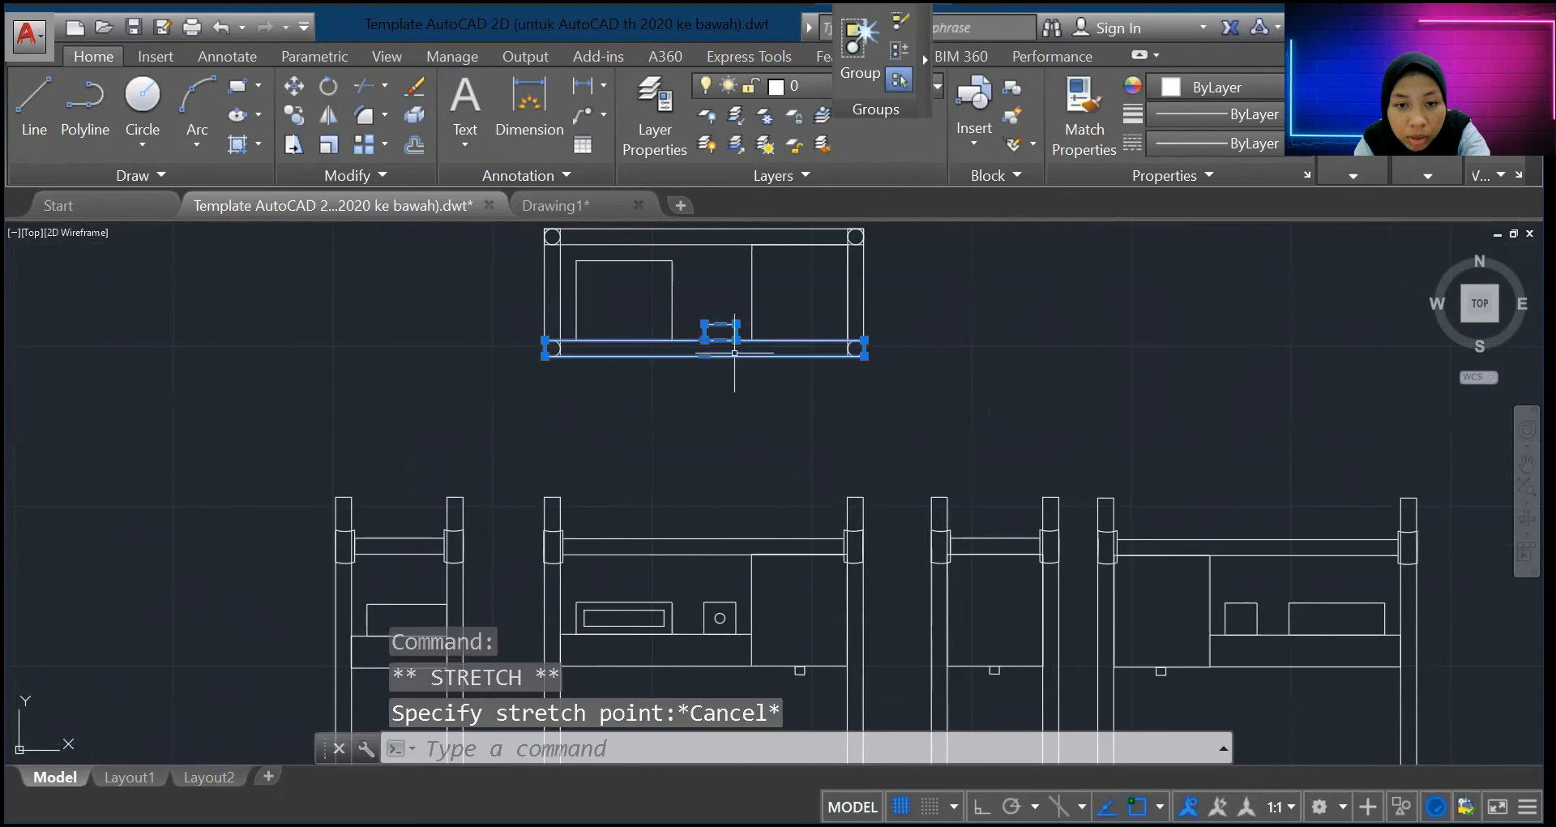
pyautogui.press('Escape')
# Step: Move the left side view further left to widen its gap from the front view, keeping it level
pyautogui.scroll(-5, 903, 397)
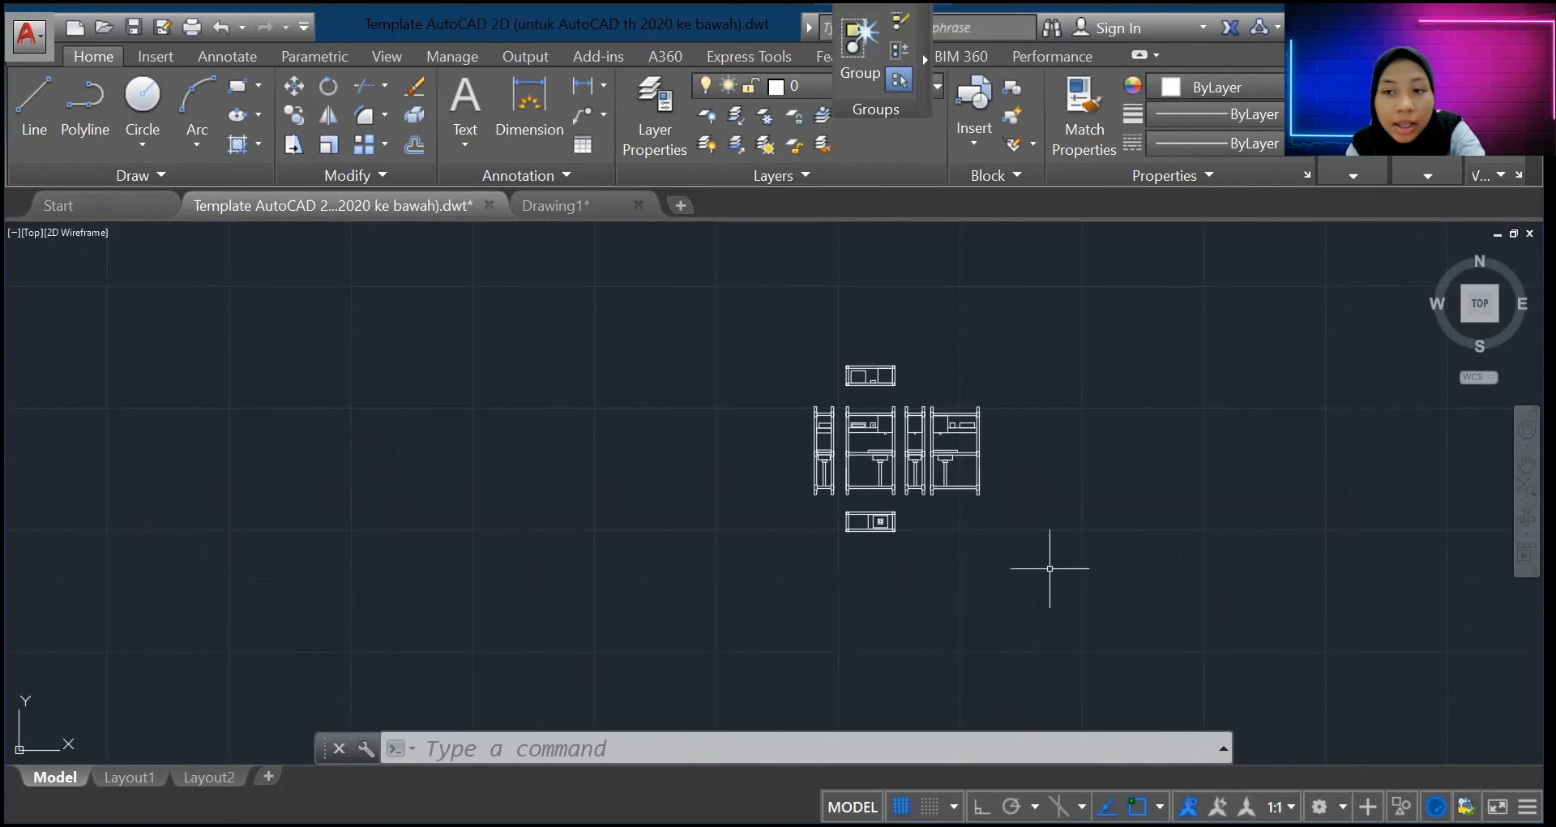
pyautogui.scroll(5, 934, 568)
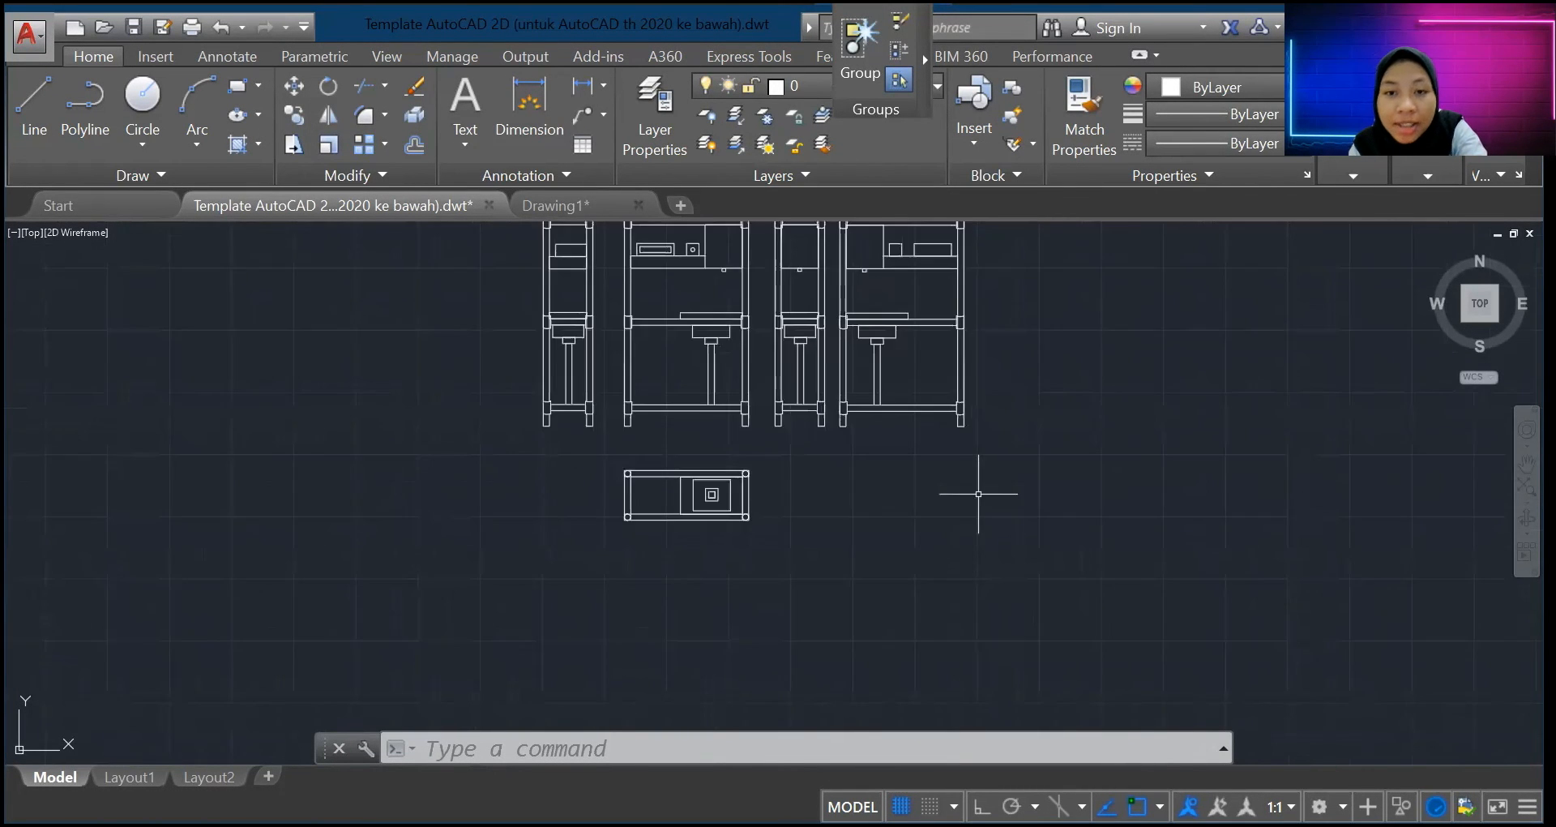
pyautogui.scroll(-5, 726, 313)
pyautogui.scroll(5, 948, 514)
pyautogui.scroll(-4, 948, 513)
pyautogui.scroll(4, 740, 305)
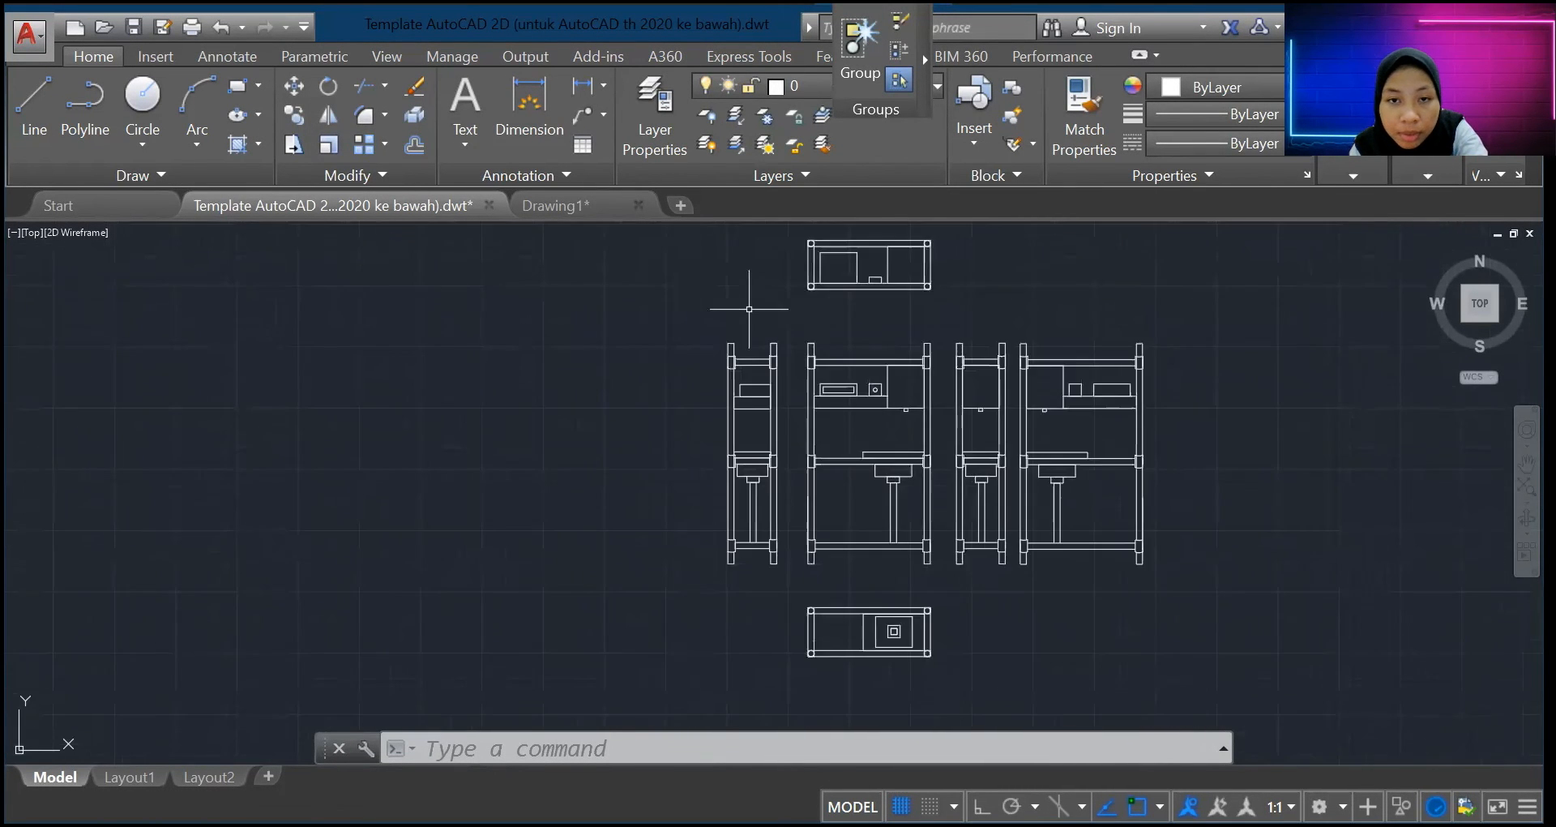
pyautogui.click(701, 319)
pyautogui.click(815, 569)
pyautogui.scroll(3, 815, 568)
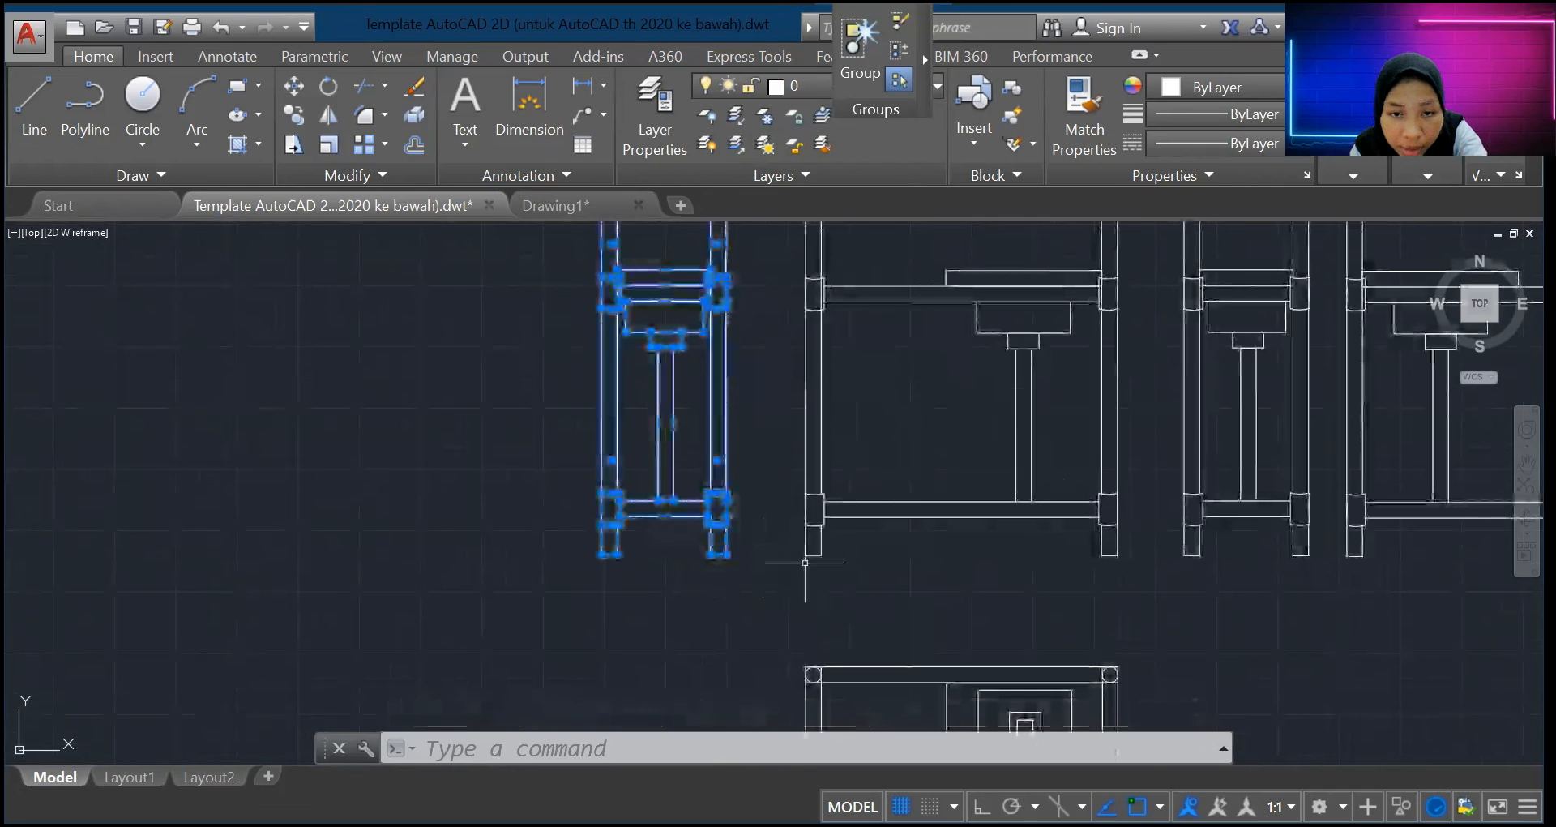
pyautogui.scroll(5, 709, 541)
pyautogui.press('Escape')
pyautogui.press('Escape')
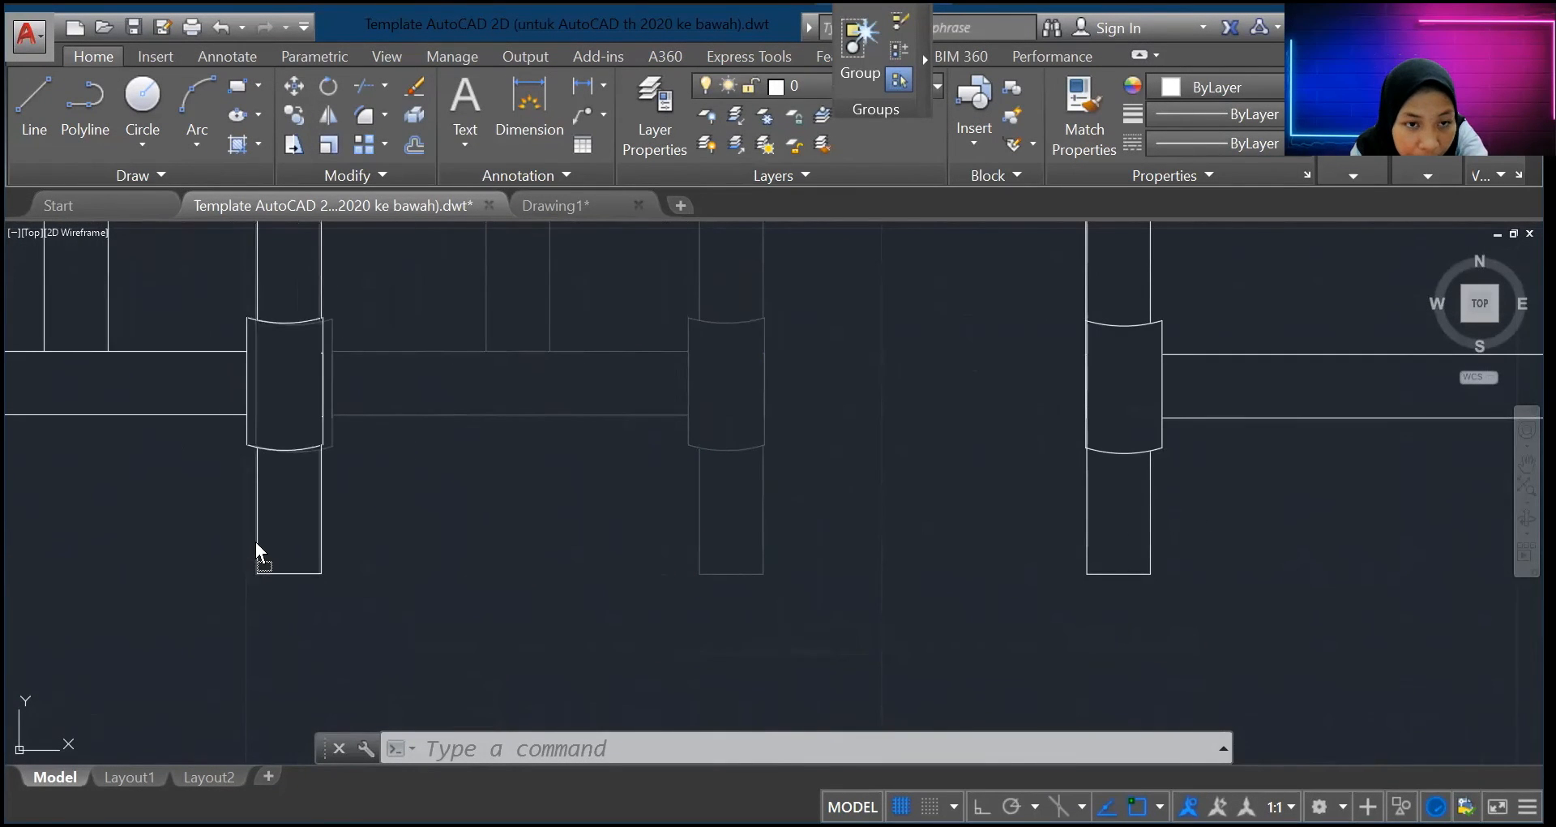
pyautogui.scroll(-10, 1358, 413)
# Step: Move the side view between the front and back views to the right, widening its gap from the front view
pyautogui.scroll(5, 1420, 449)
pyautogui.click(1010, 285)
pyautogui.click(1232, 557)
pyautogui.scroll(7, 1087, 520)
pyautogui.moveTo(840, 439); pyautogui.dragTo(1000, 439)
pyautogui.scroll(-9, 1291, 483)
# Step: Move the back view further right to widen its gap from the neighbouring side view
pyautogui.scroll(3, 1410, 454)
pyautogui.click(1072, 306)
pyautogui.click(1215, 558)
pyautogui.scroll(6, 1104, 523)
pyautogui.moveTo(1111, 527); pyautogui.dragTo(1260, 527)
pyautogui.scroll(-7, 1261, 523)
pyautogui.scroll(-3, 1158, 462)
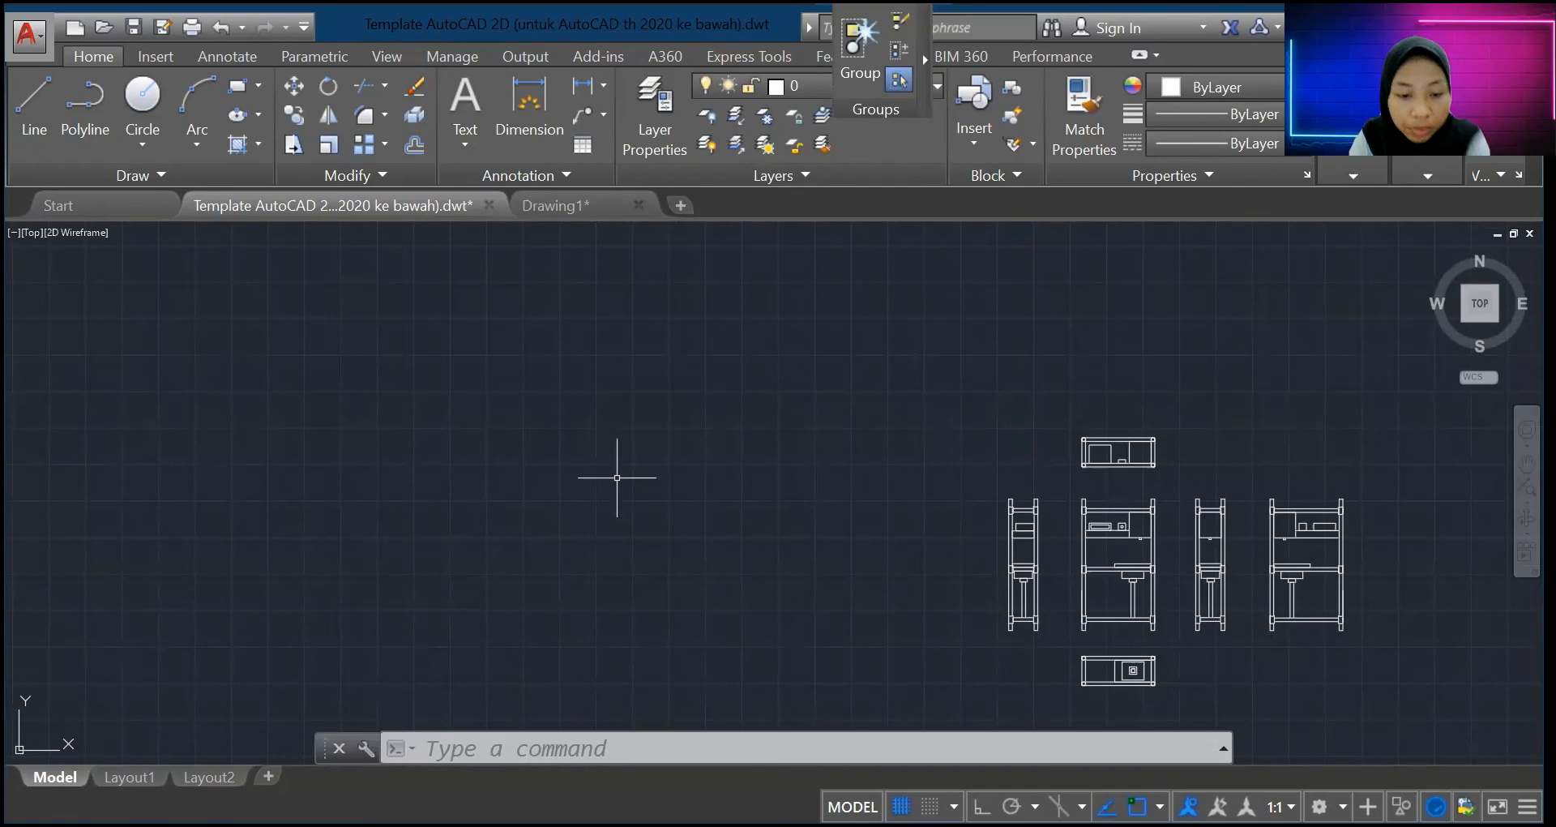
pyautogui.click(601, 86)
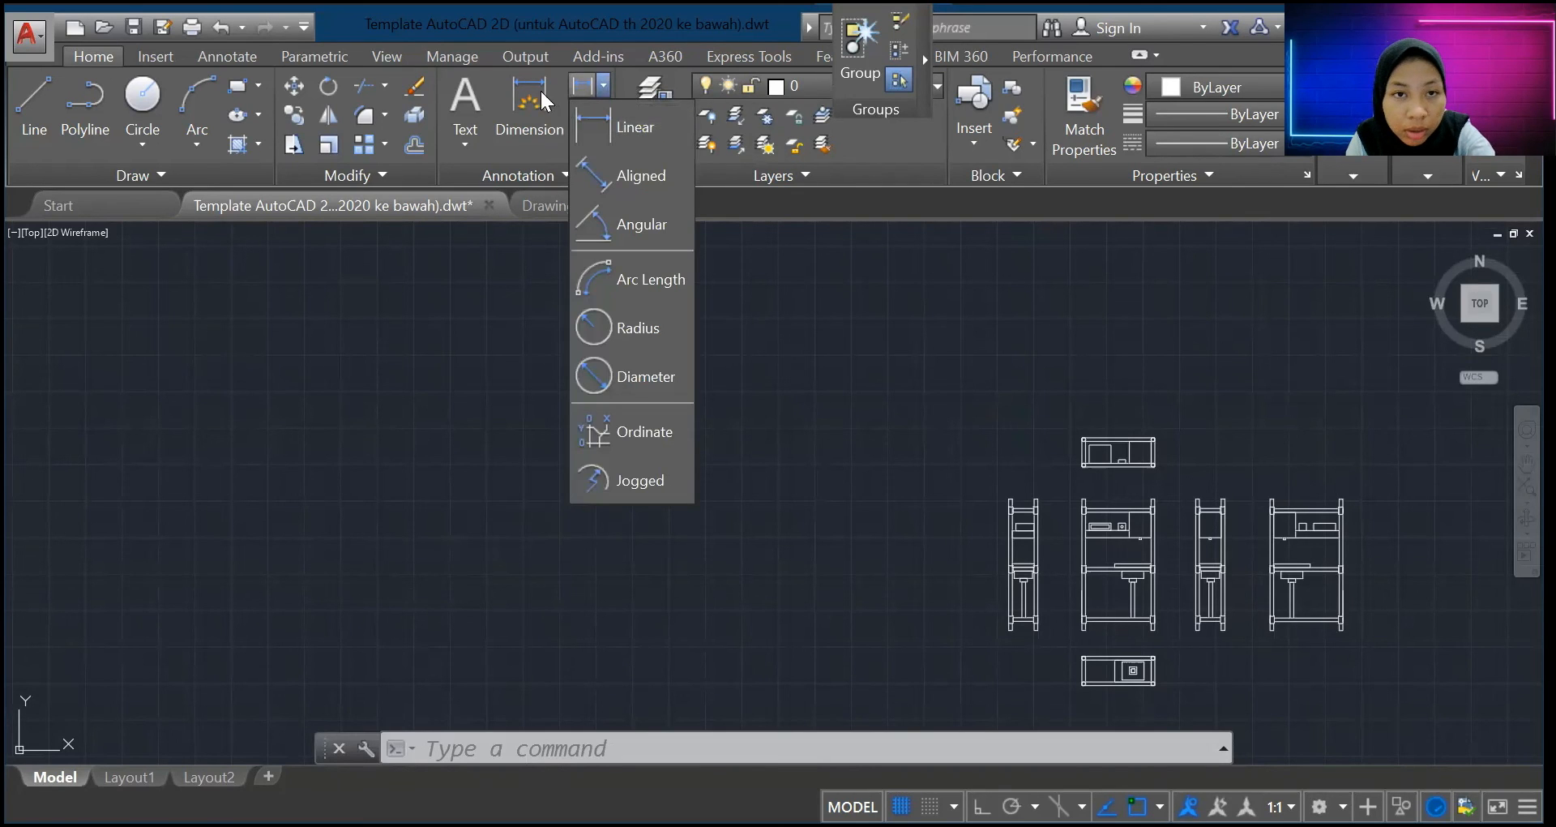
pyautogui.click(546, 174)
pyautogui.click(676, 235)
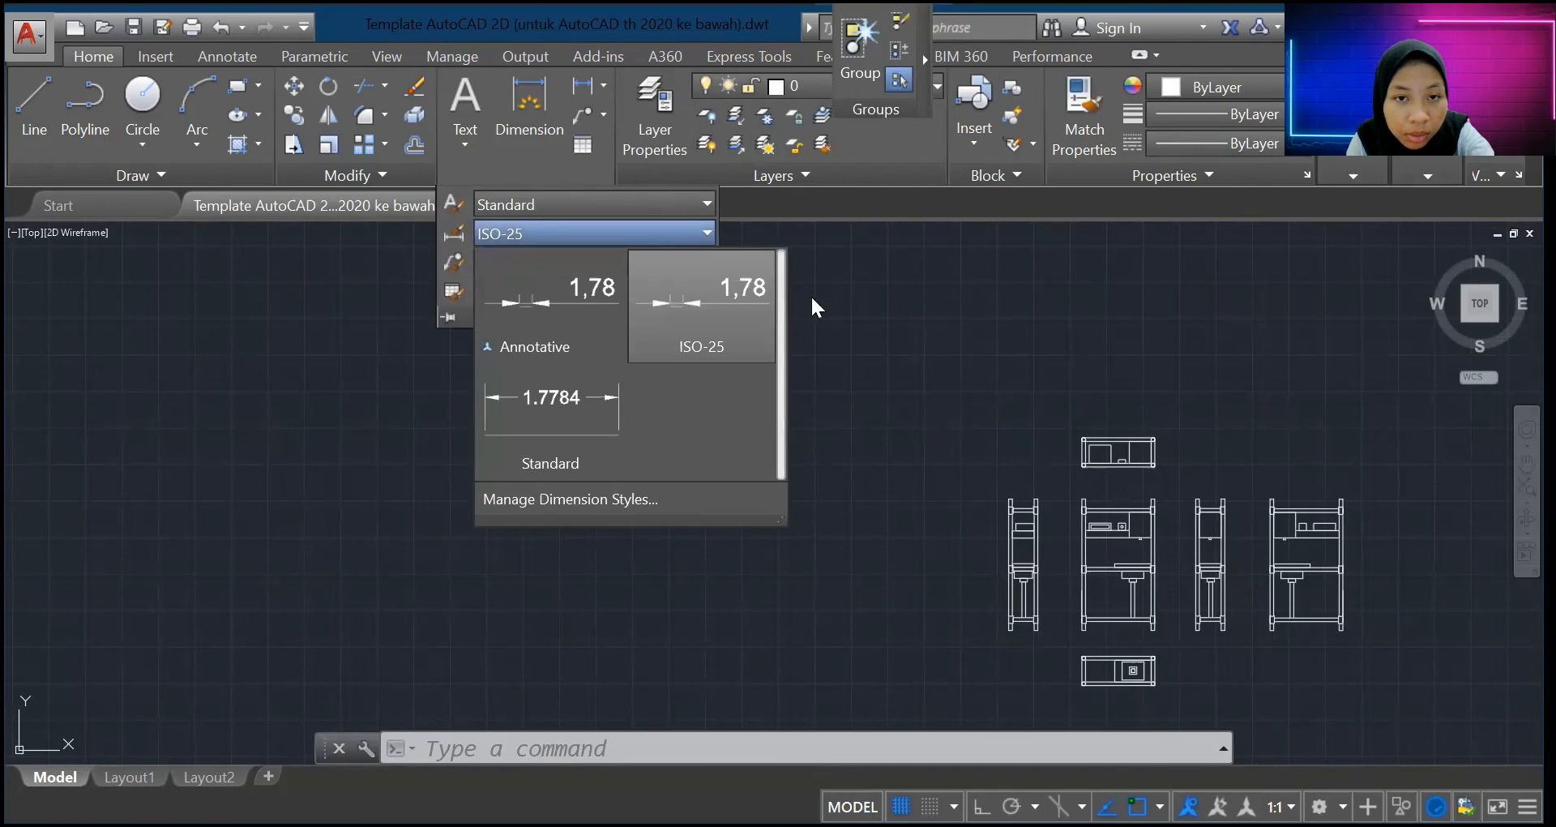
pyautogui.click(530, 105)
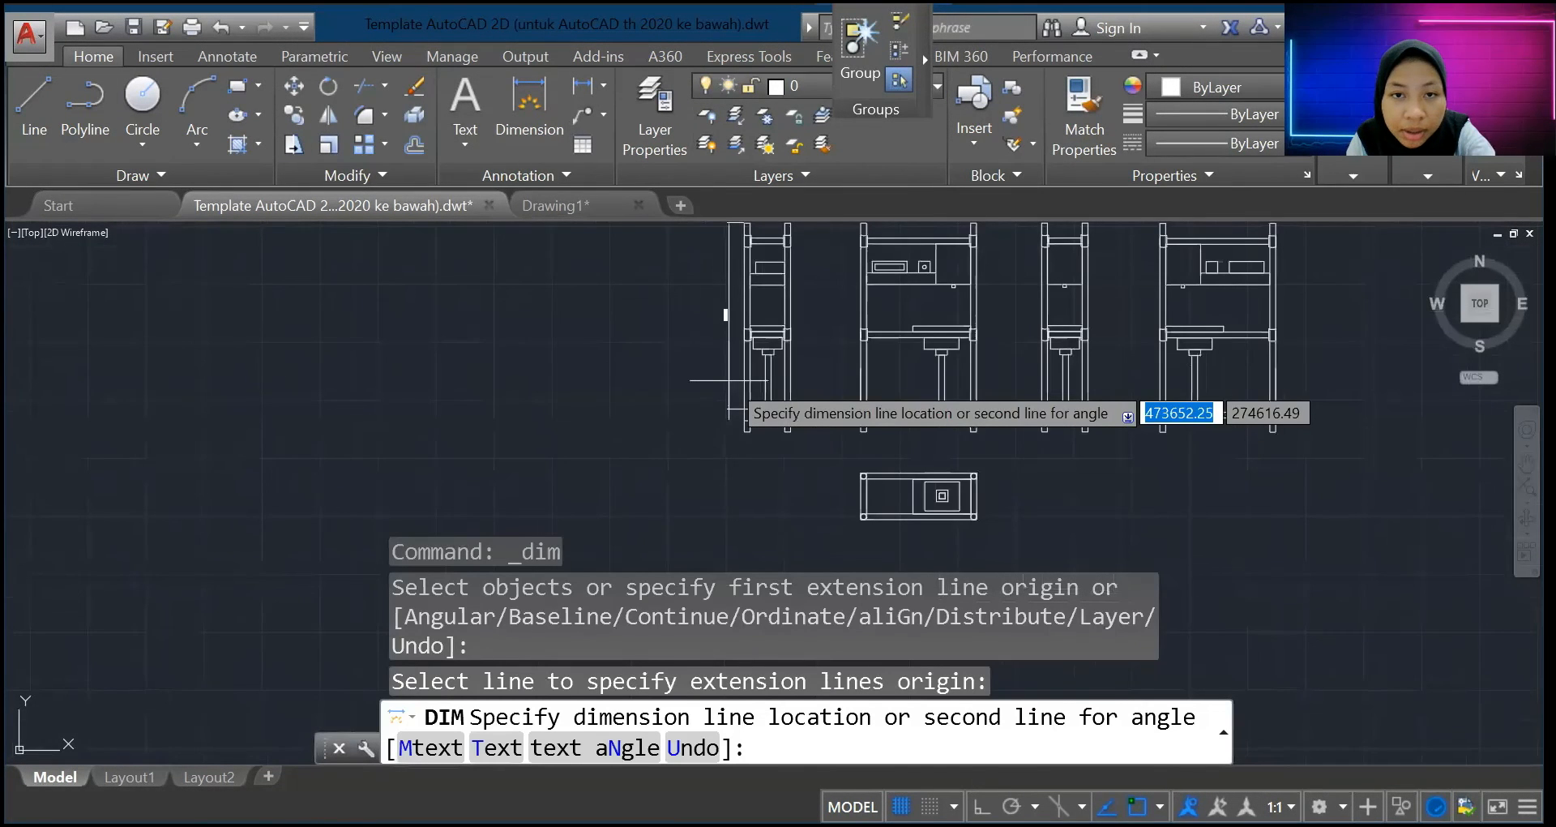
pyautogui.scroll(-1, 718, 381)
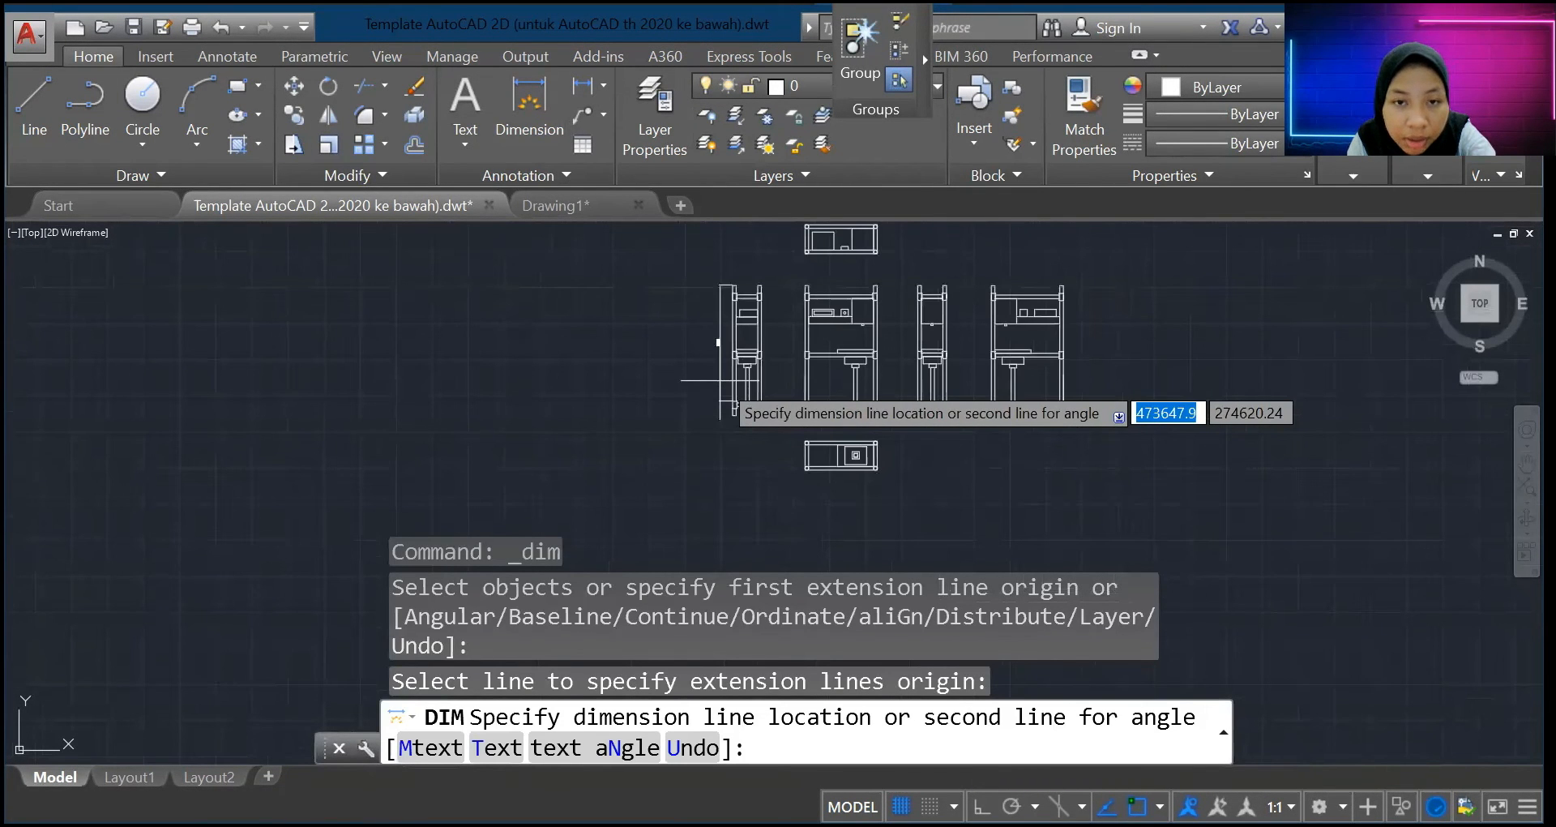
pyautogui.press('Escape')
pyautogui.scroll(4, 729, 381)
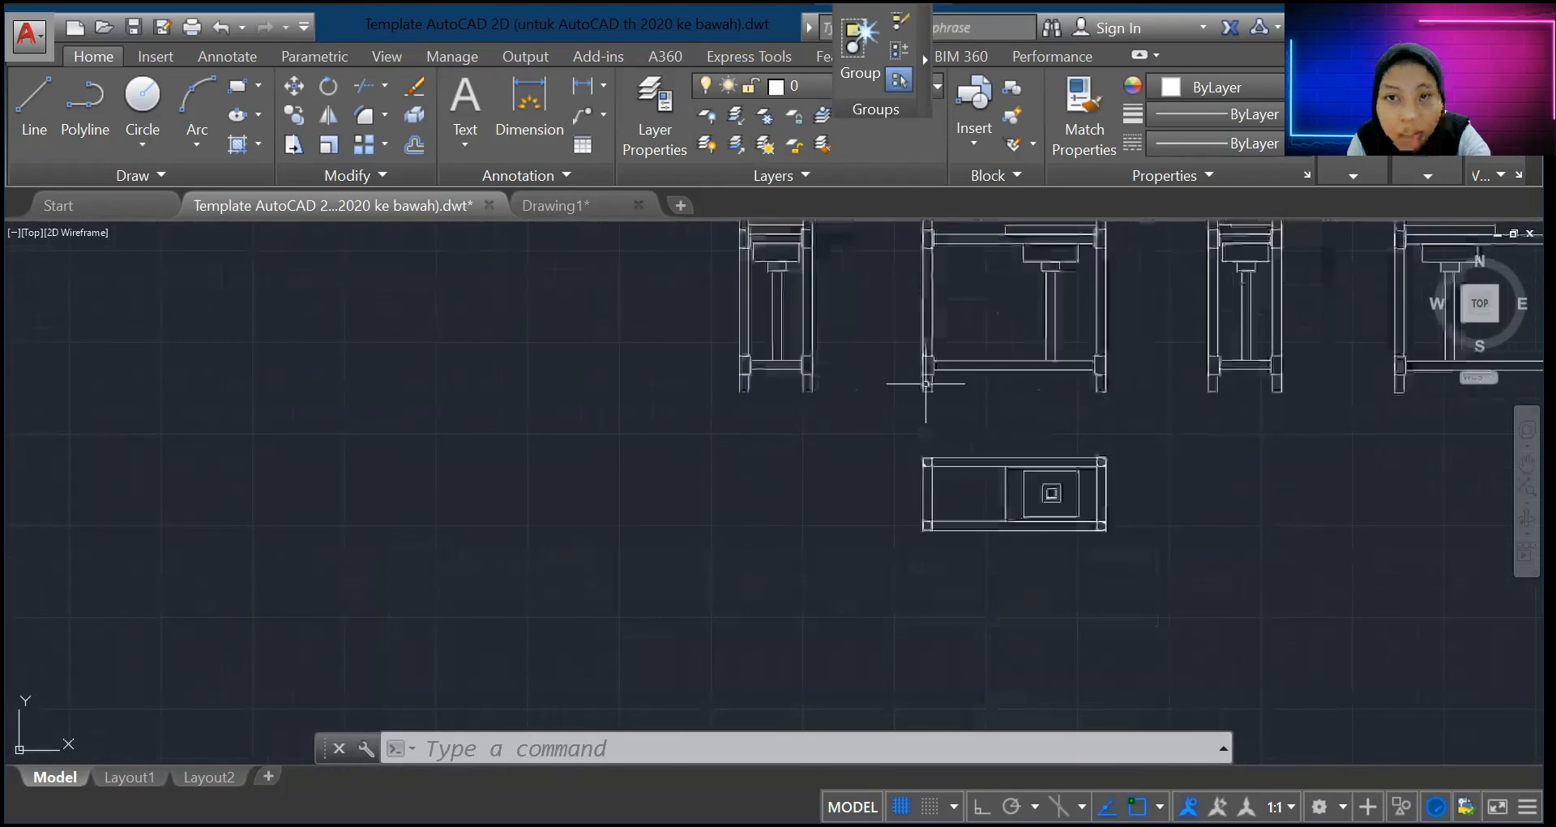
pyautogui.scroll(-2, 925, 383)
pyautogui.scroll(-2, 937, 219)
pyautogui.scroll(2, 937, 228)
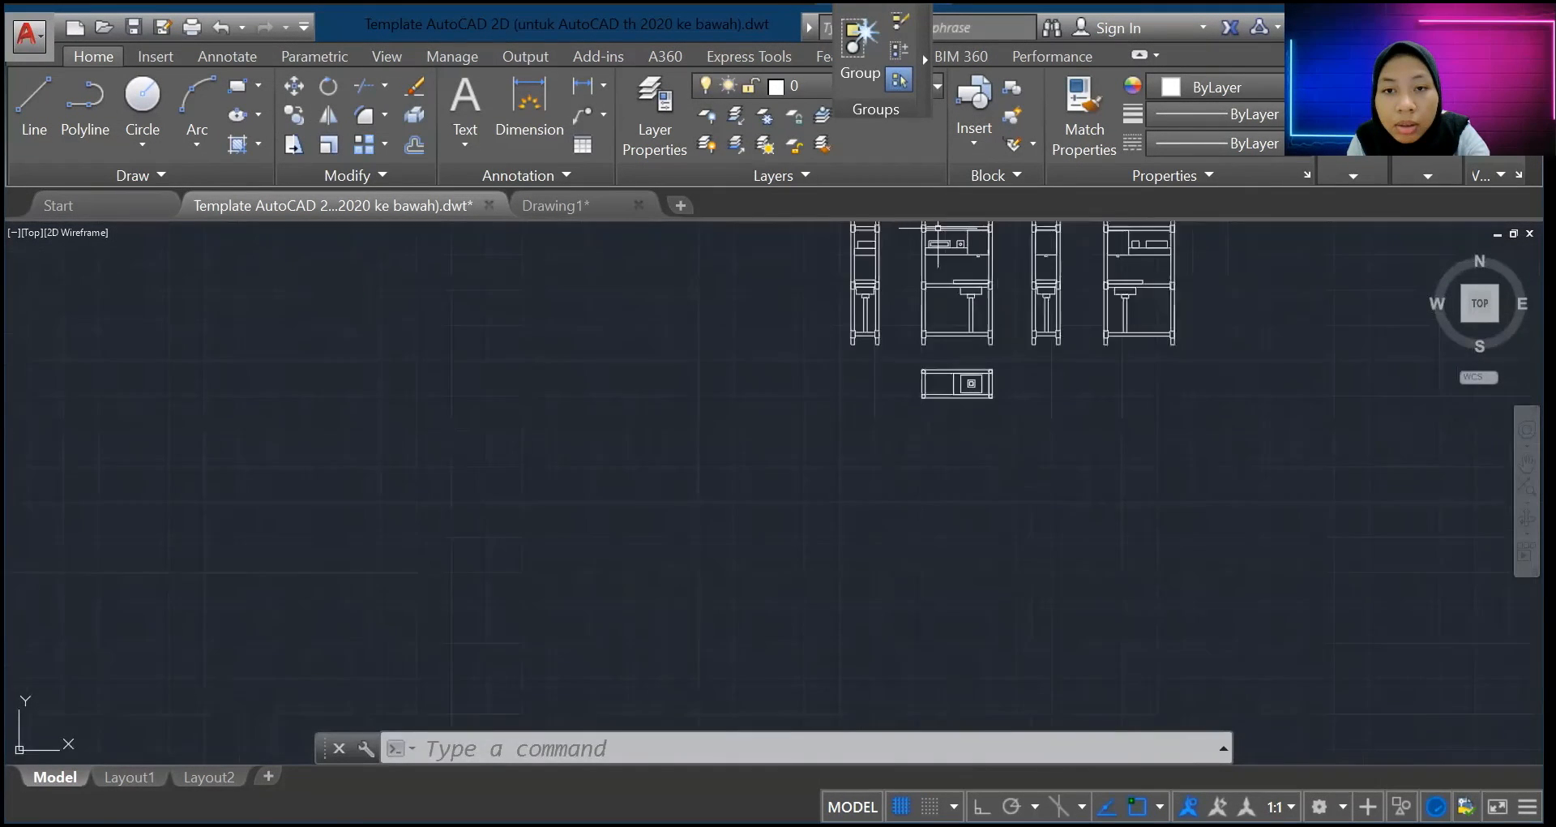
pyautogui.scroll(-1, 938, 235)
pyautogui.scroll(6, 938, 306)
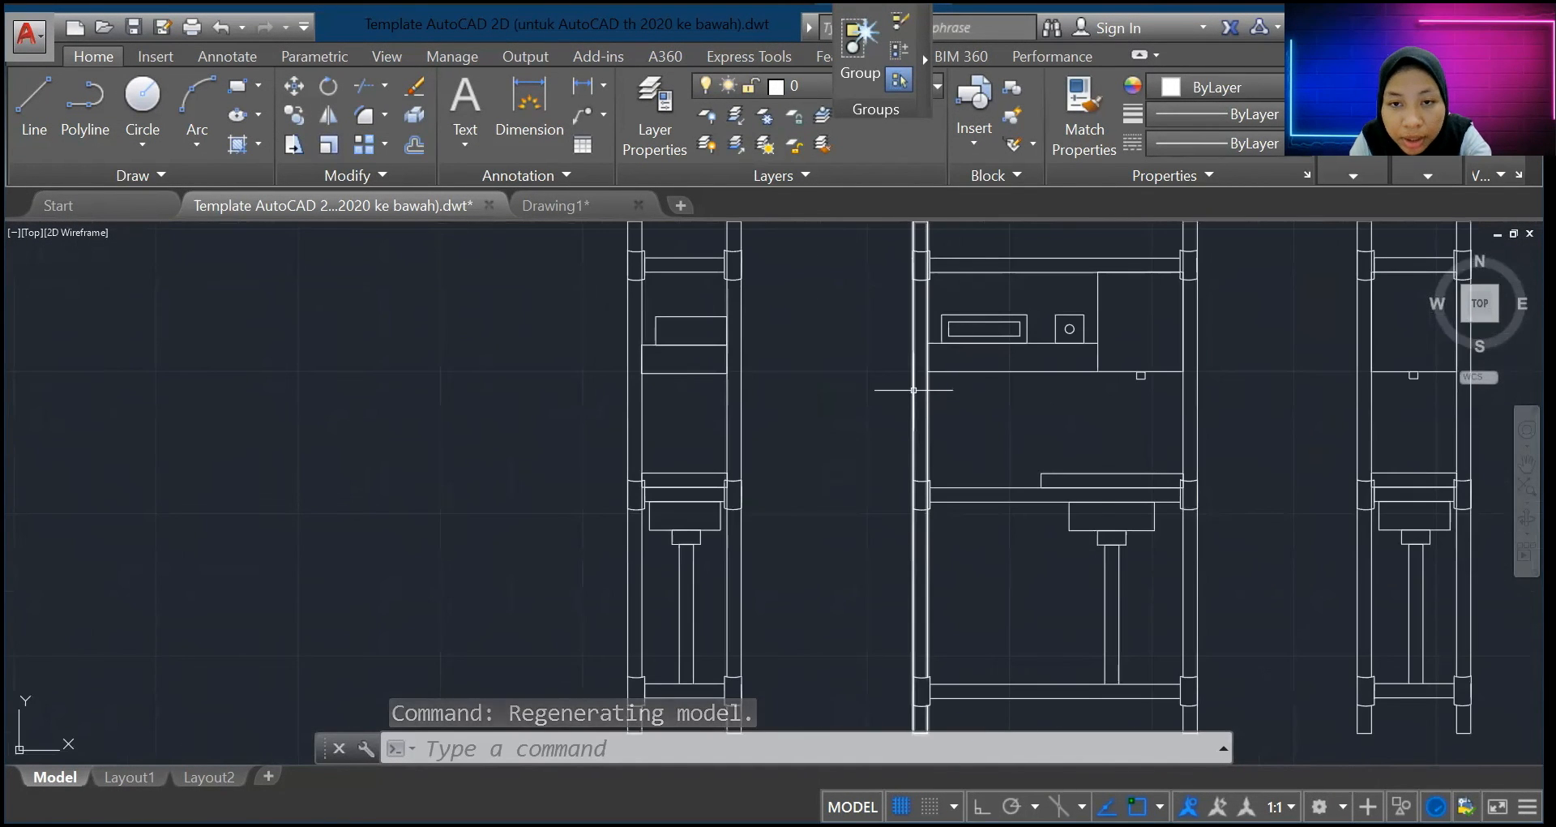
pyautogui.click(913, 390)
pyautogui.click(538, 116)
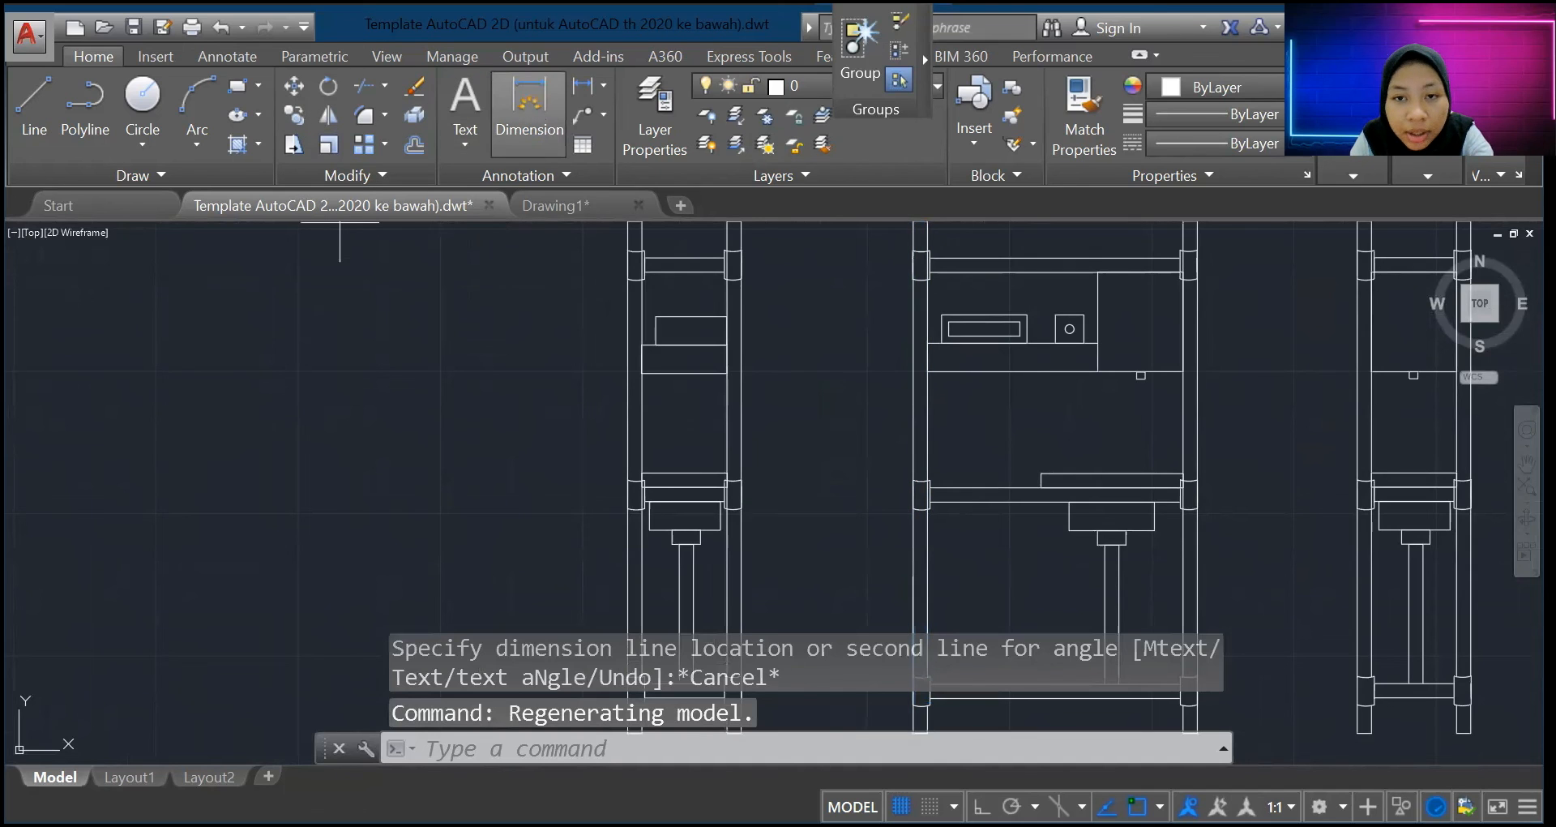
pyautogui.click(914, 357)
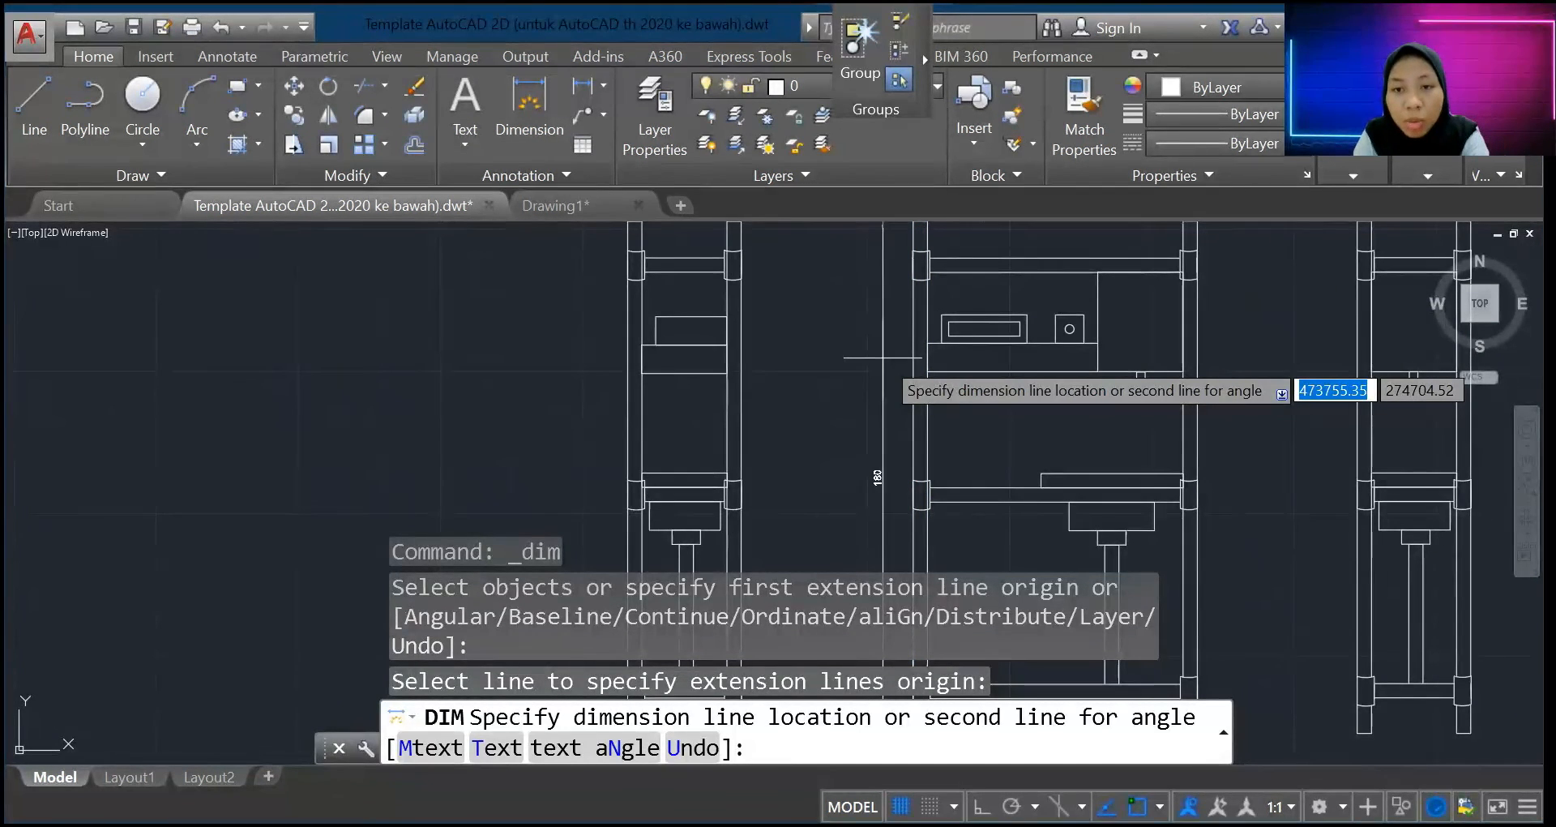
pyautogui.press('Escape')
pyautogui.press('Escape')
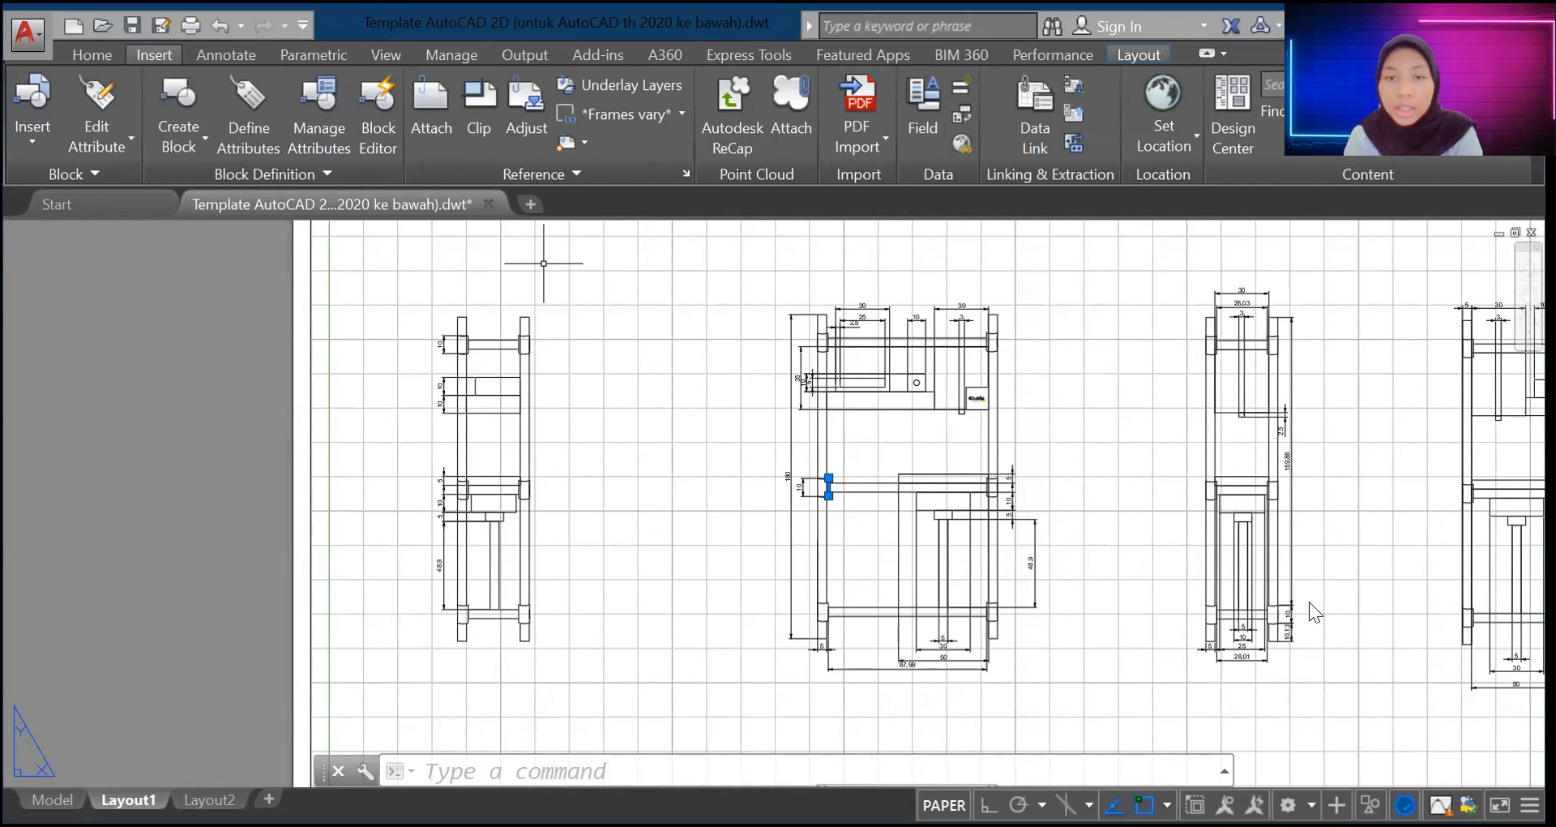
# Step: Examine the dimensioned views on the Layout1 sheet and the Sink Tech logo on the front view's cabinet
pyautogui.scroll(-6, 1086, 434)
pyautogui.scroll(4, 1269, 468)
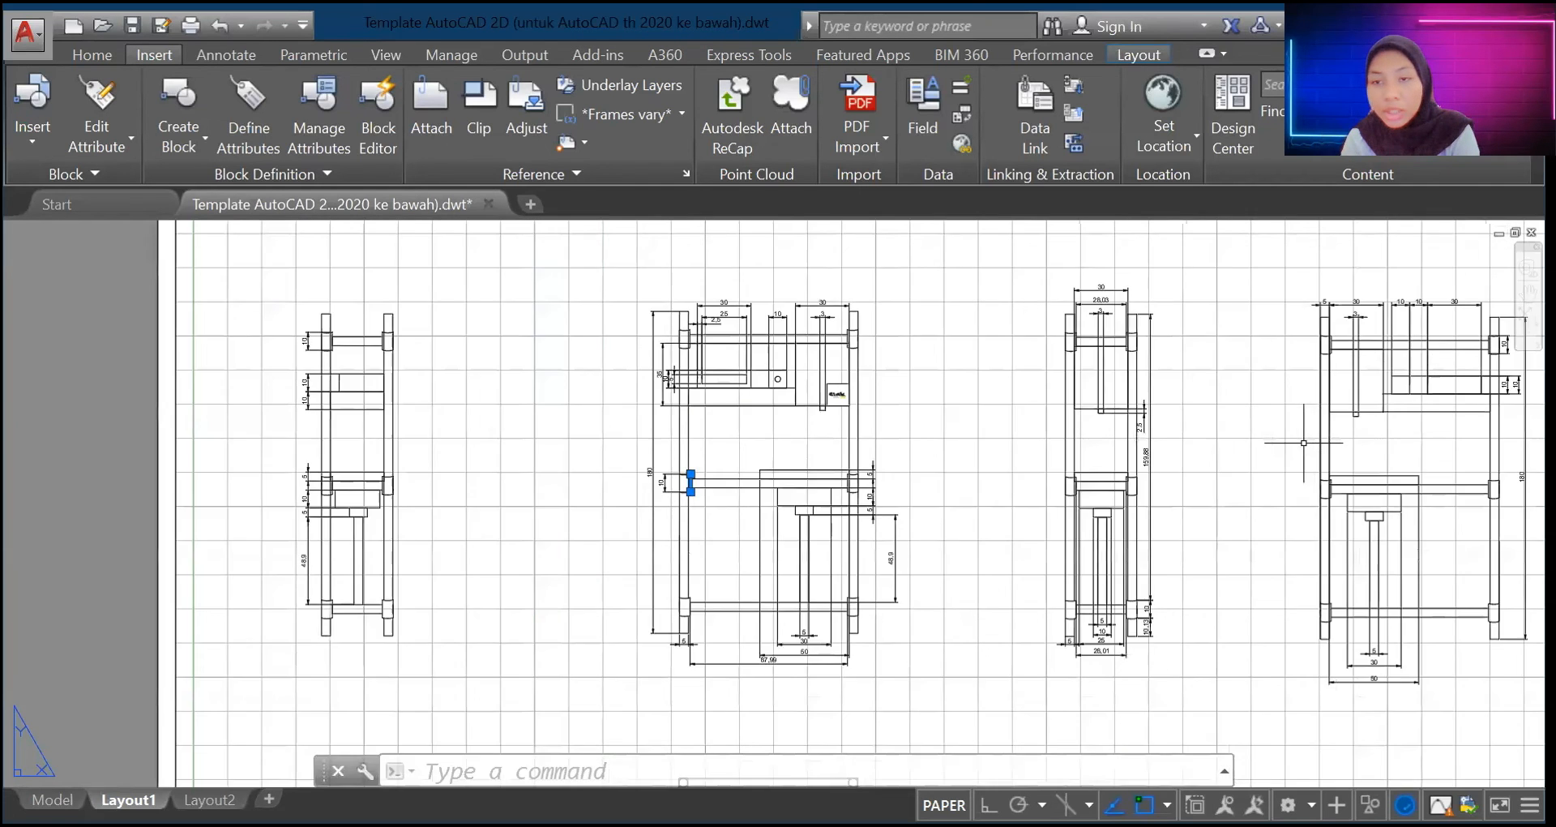
pyautogui.scroll(-2, 1269, 468)
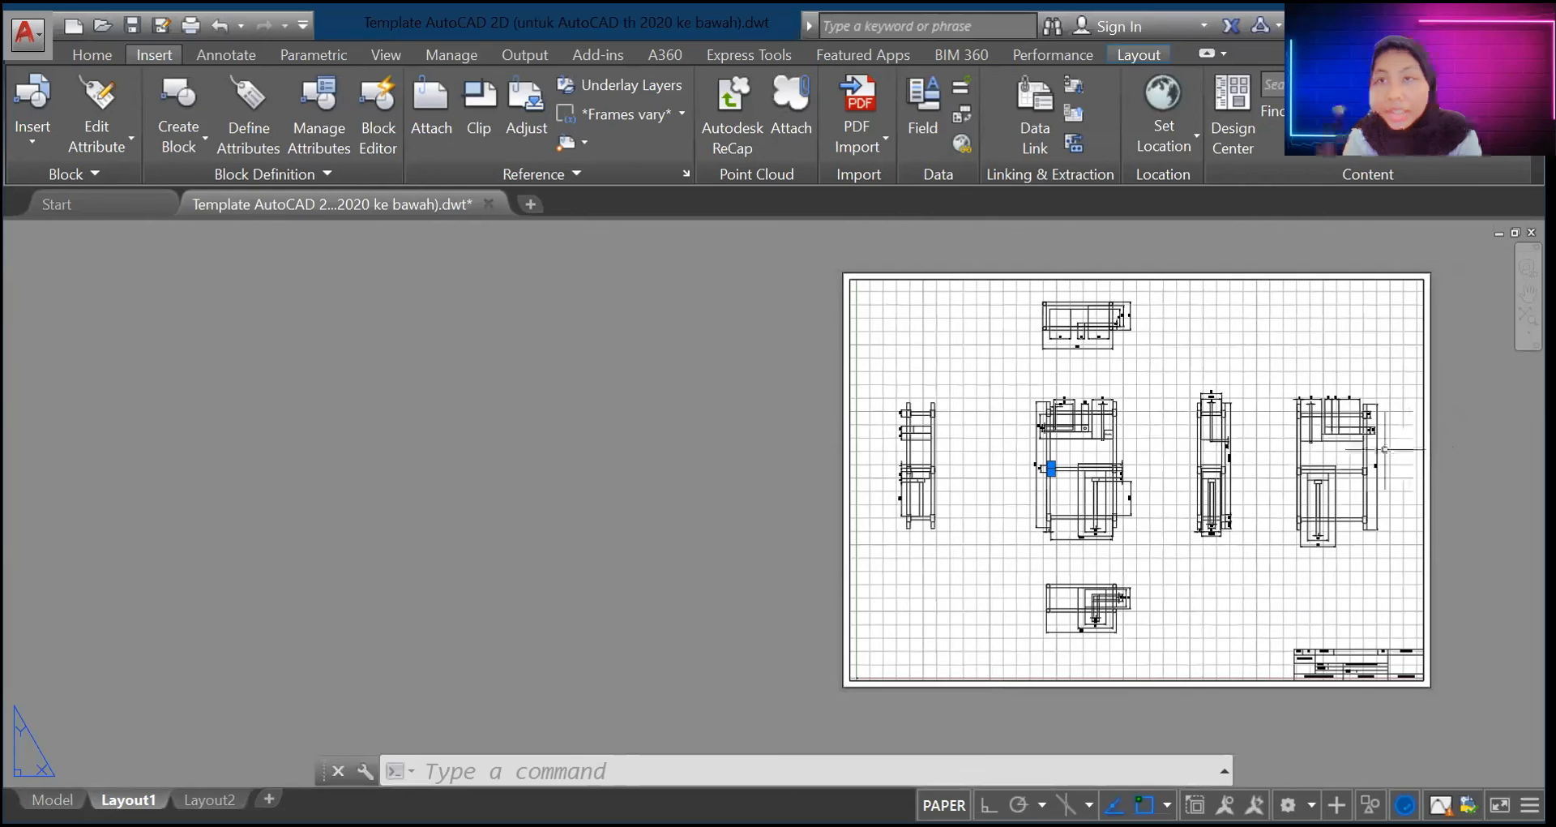
pyautogui.scroll(4, 1167, 417)
pyautogui.scroll(6, 879, 579)
pyautogui.scroll(-4, 1013, 438)
pyautogui.scroll(3, 1029, 430)
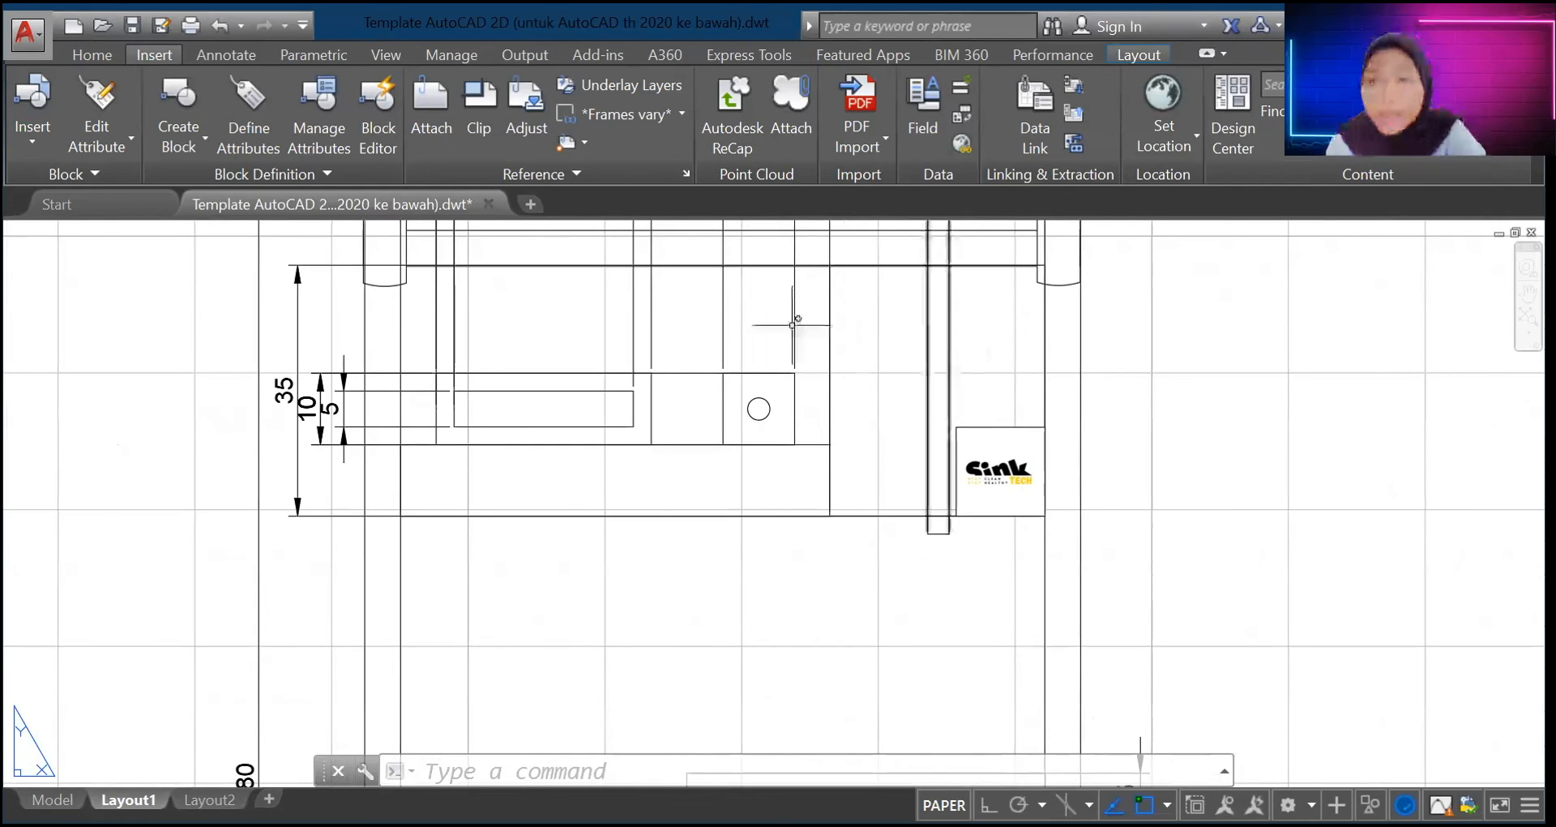
pyautogui.scroll(8, 997, 468)
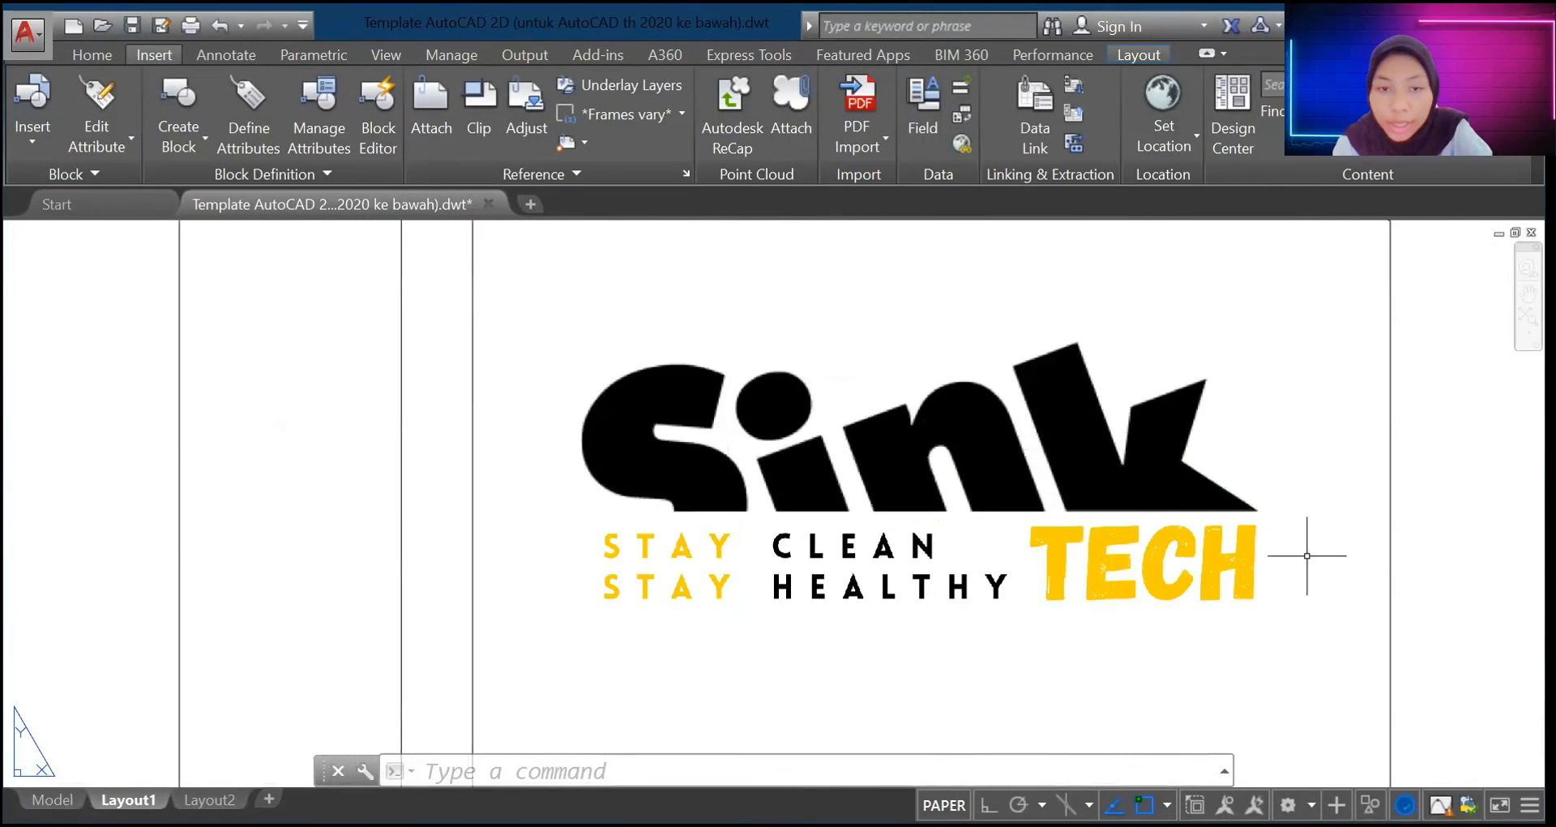
pyautogui.scroll(-10, 842, 567)
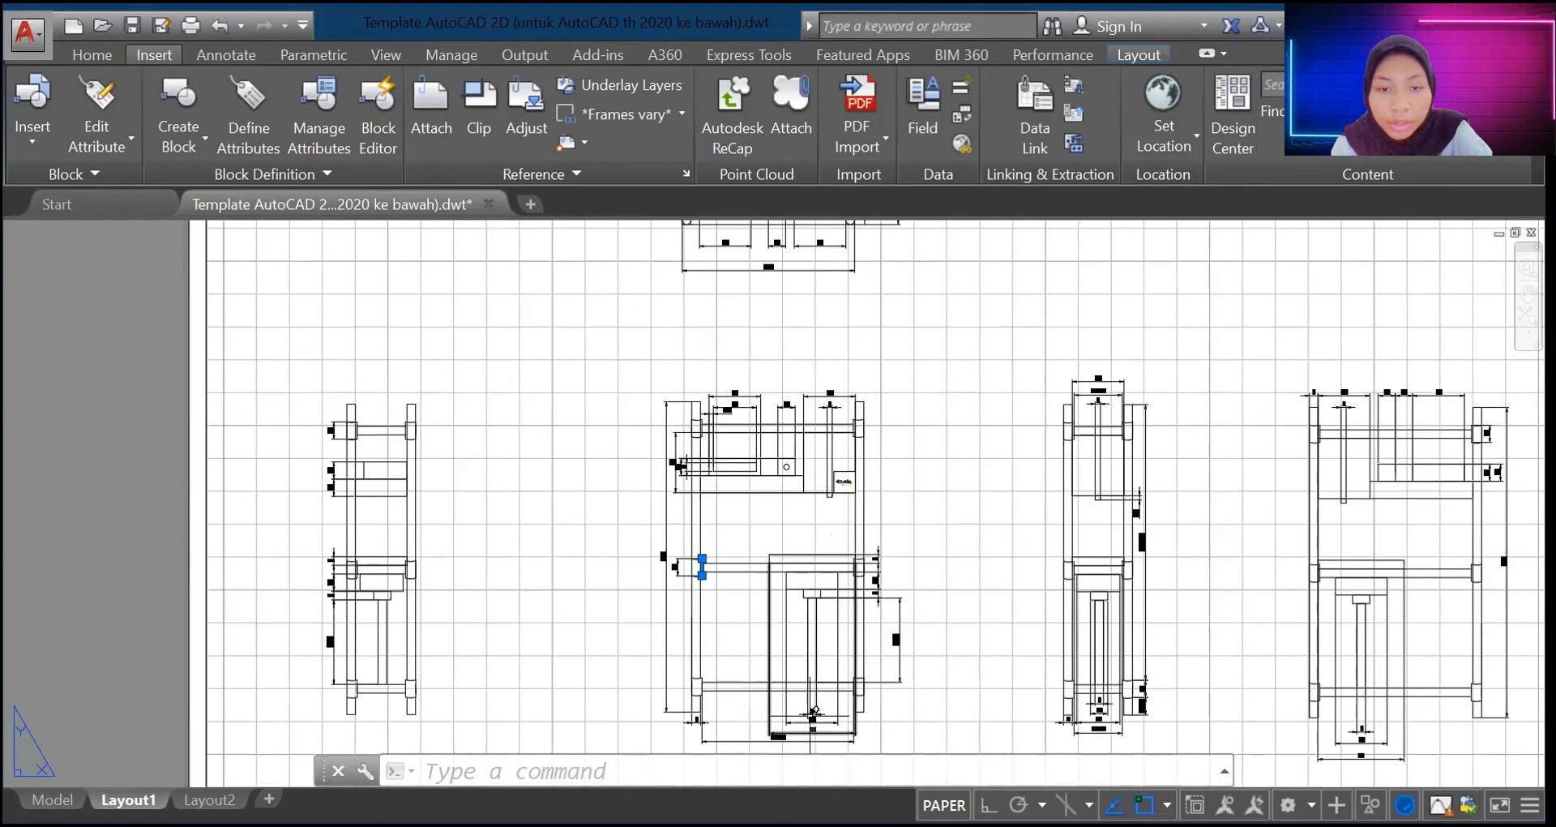
pyautogui.scroll(-8, 814, 713)
pyautogui.scroll(8, 859, 734)
pyautogui.scroll(-5, 866, 739)
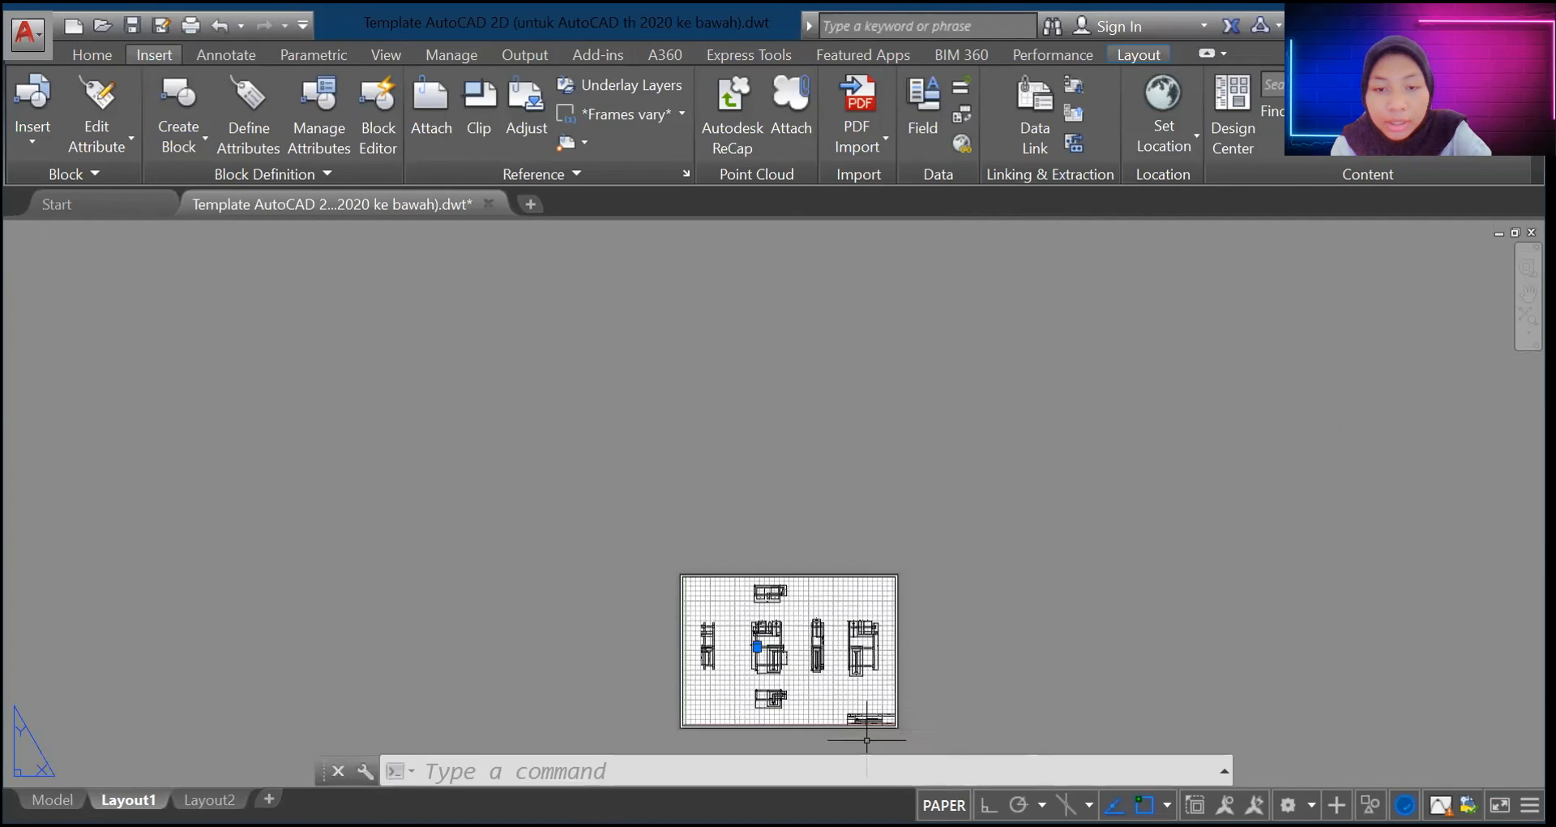
# Step: Add multiline text reading "1 : 10" beside Skala in the title block of the Layout1 sheet
pyautogui.scroll(8, 867, 739)
pyautogui.scroll(-3, 641, 350)
pyautogui.scroll(3, 642, 351)
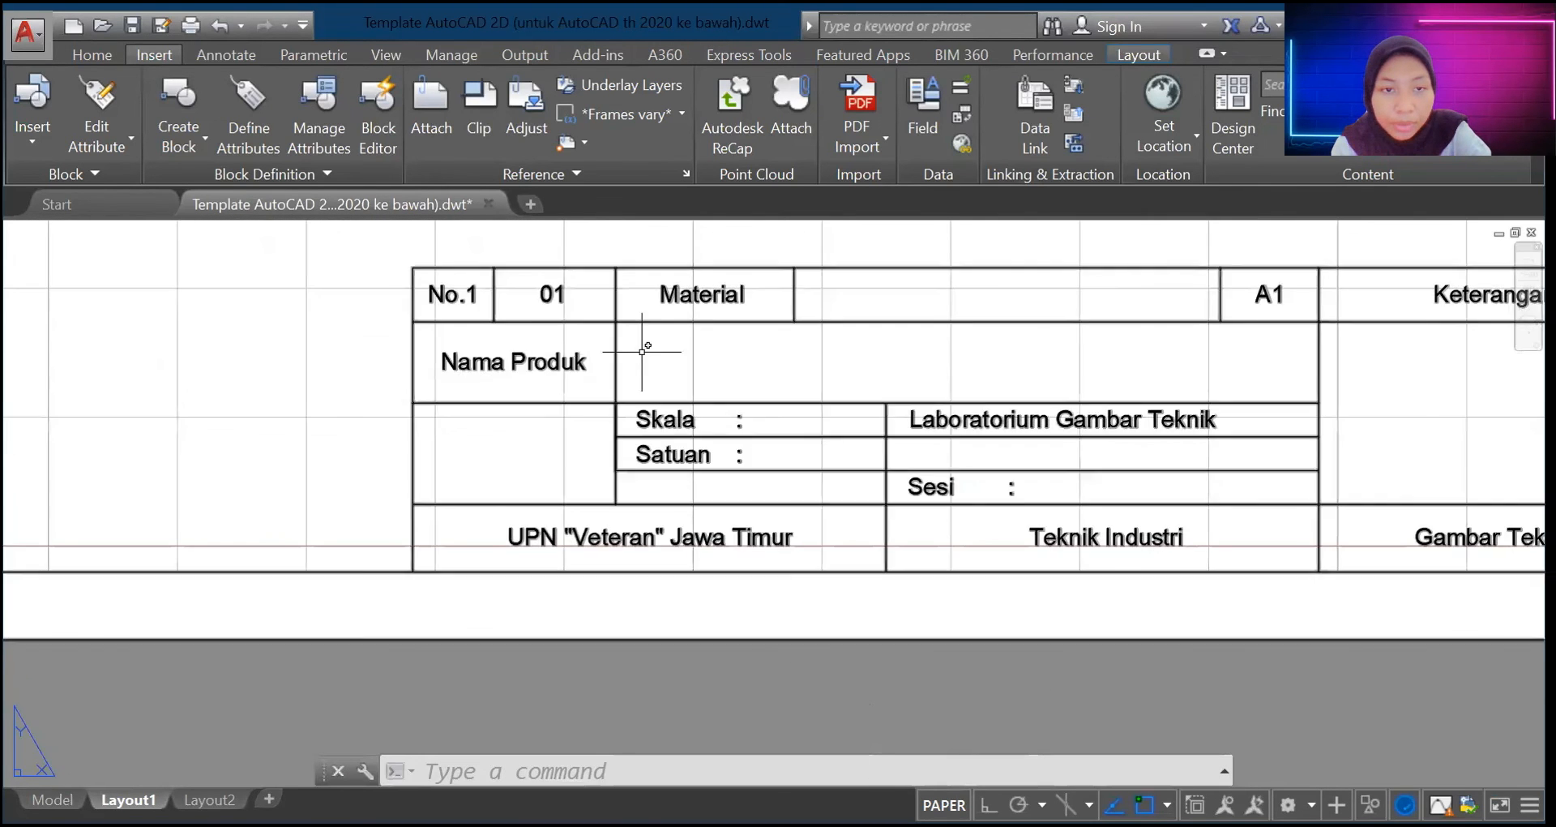
pyautogui.doubleClick(642, 351)
pyautogui.click(93, 55)
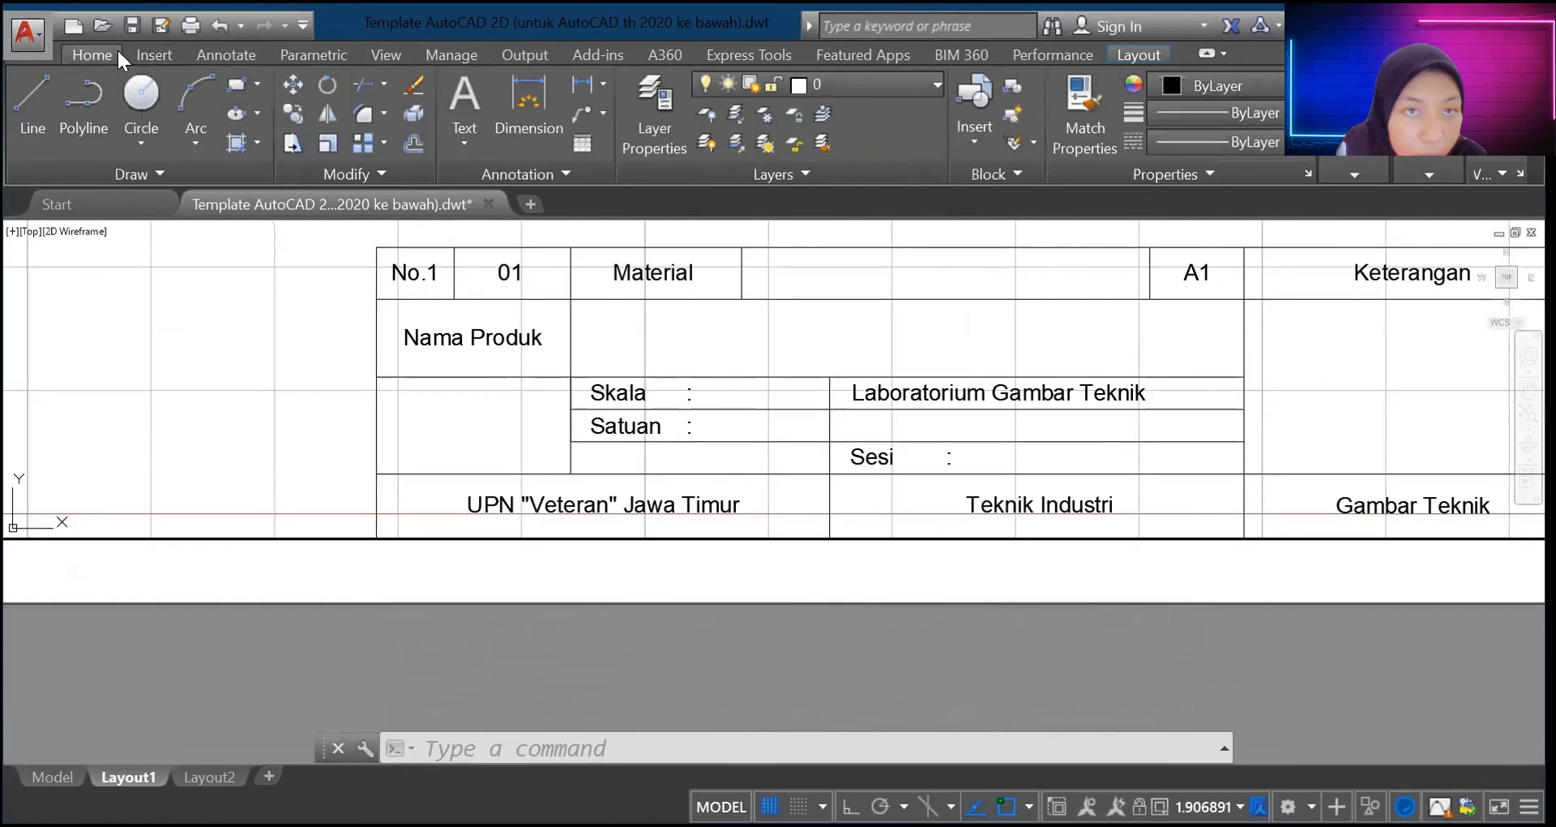
pyautogui.click(458, 144)
pyautogui.click(474, 175)
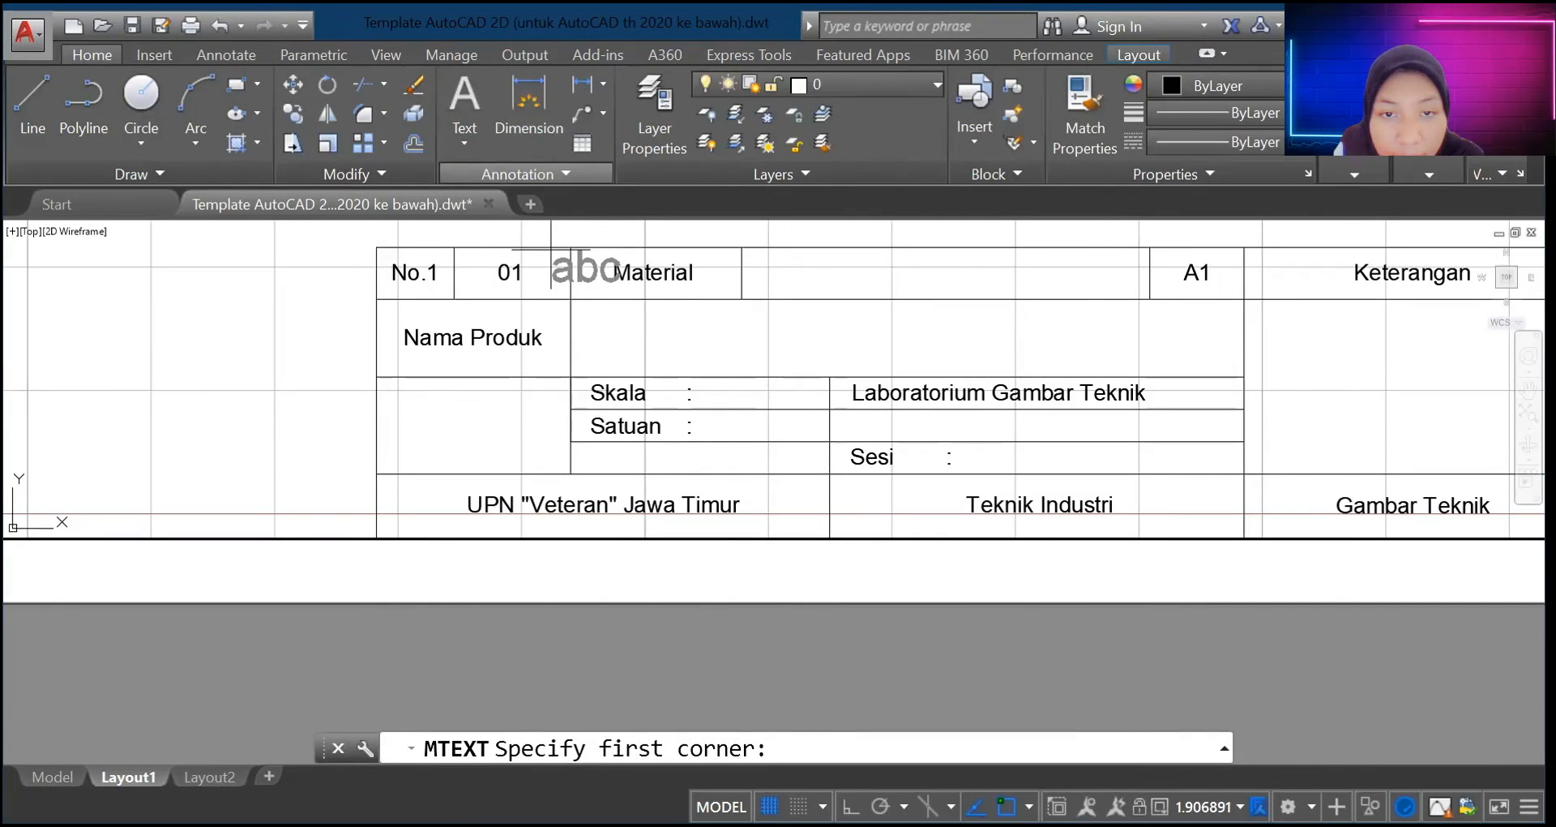
pyautogui.click(710, 382)
pyautogui.click(808, 407)
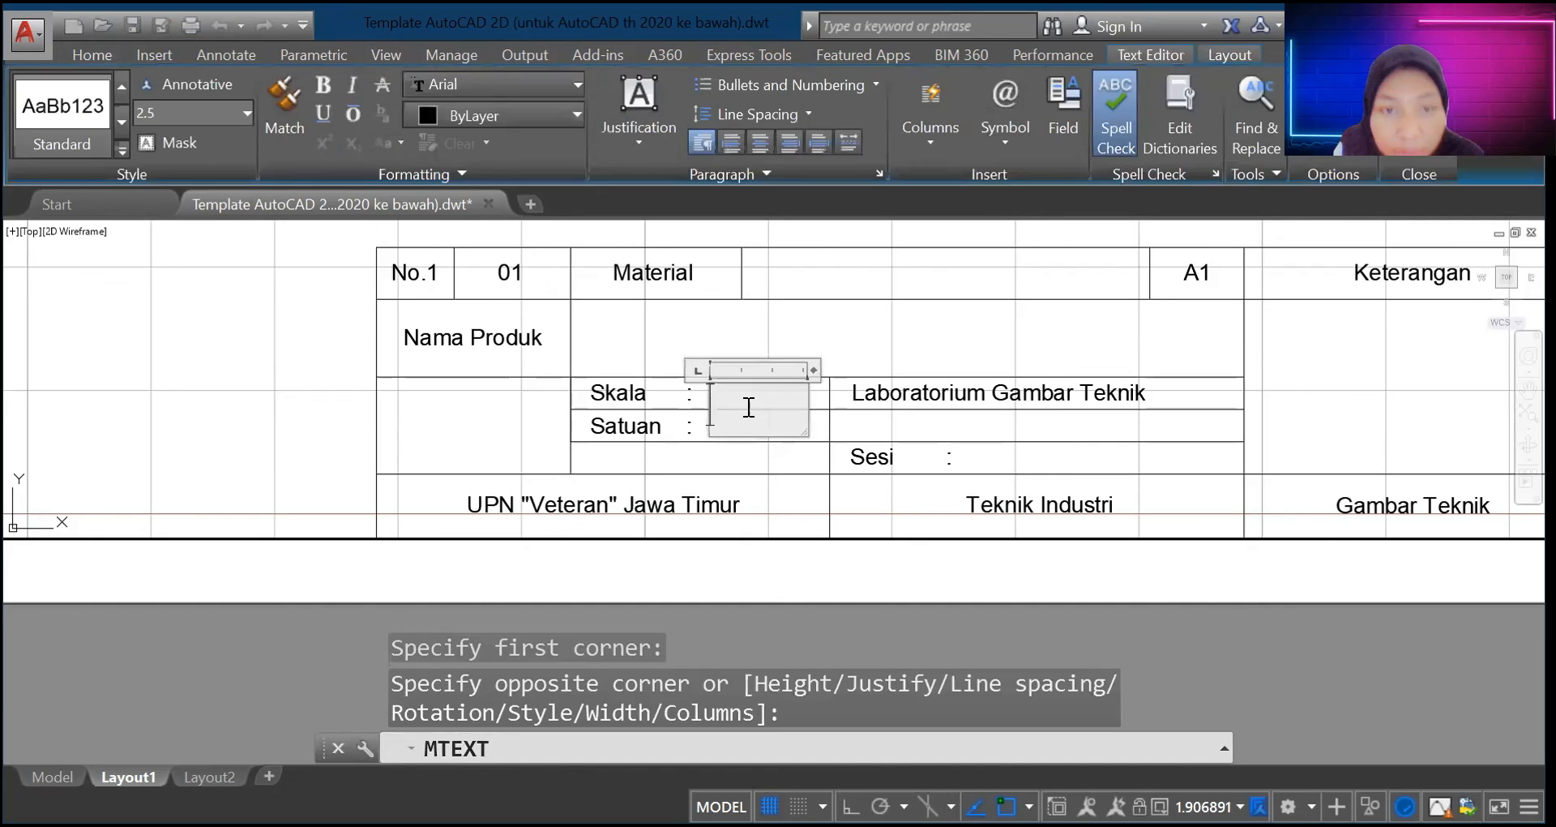
pyautogui.write('1')
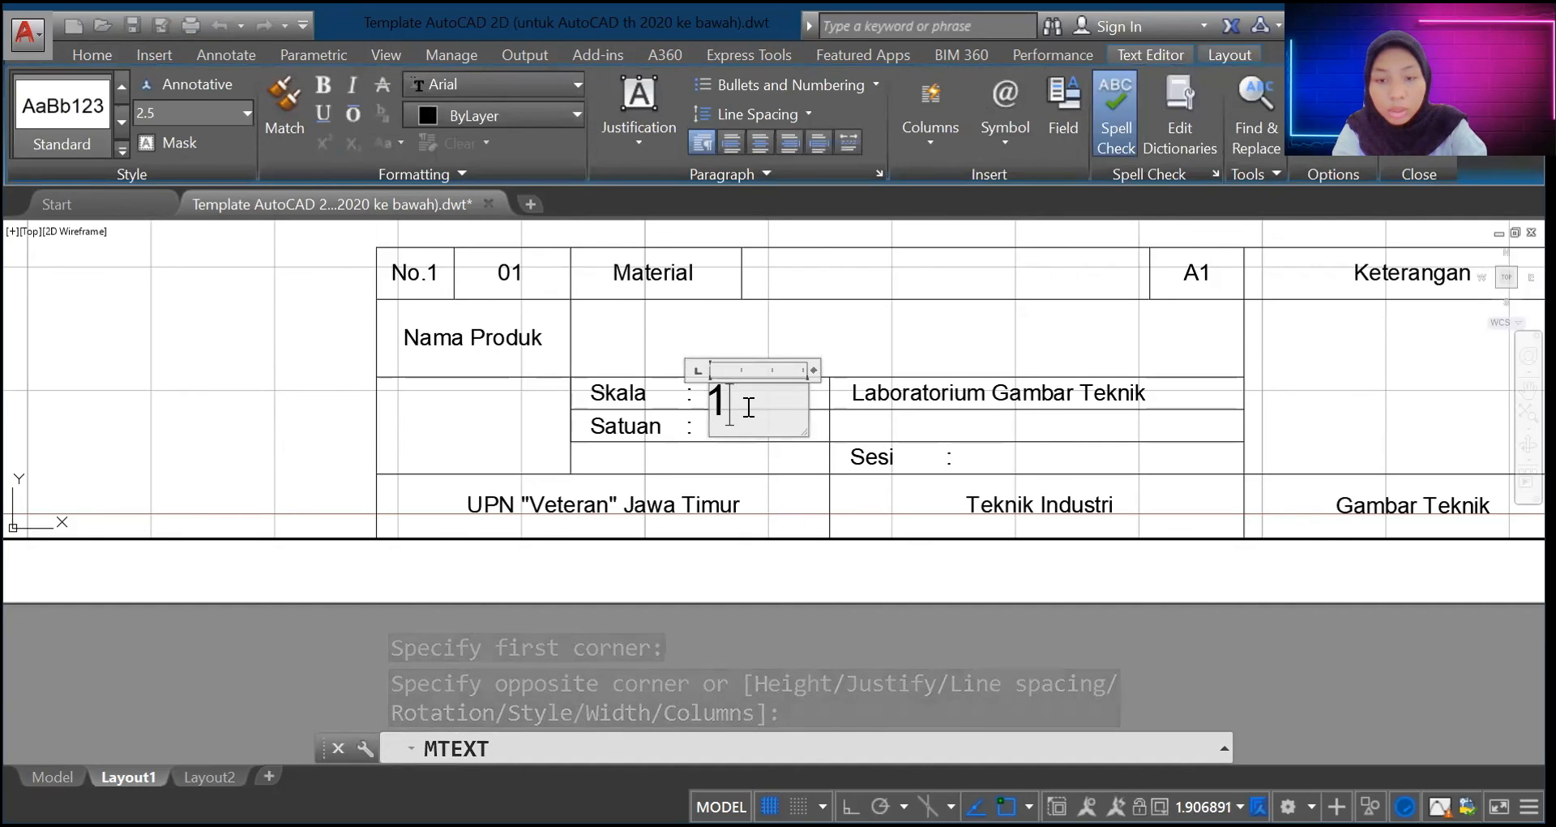
pyautogui.write(' ;')
pyautogui.press('BackSpace')
pyautogui.write(': 10')
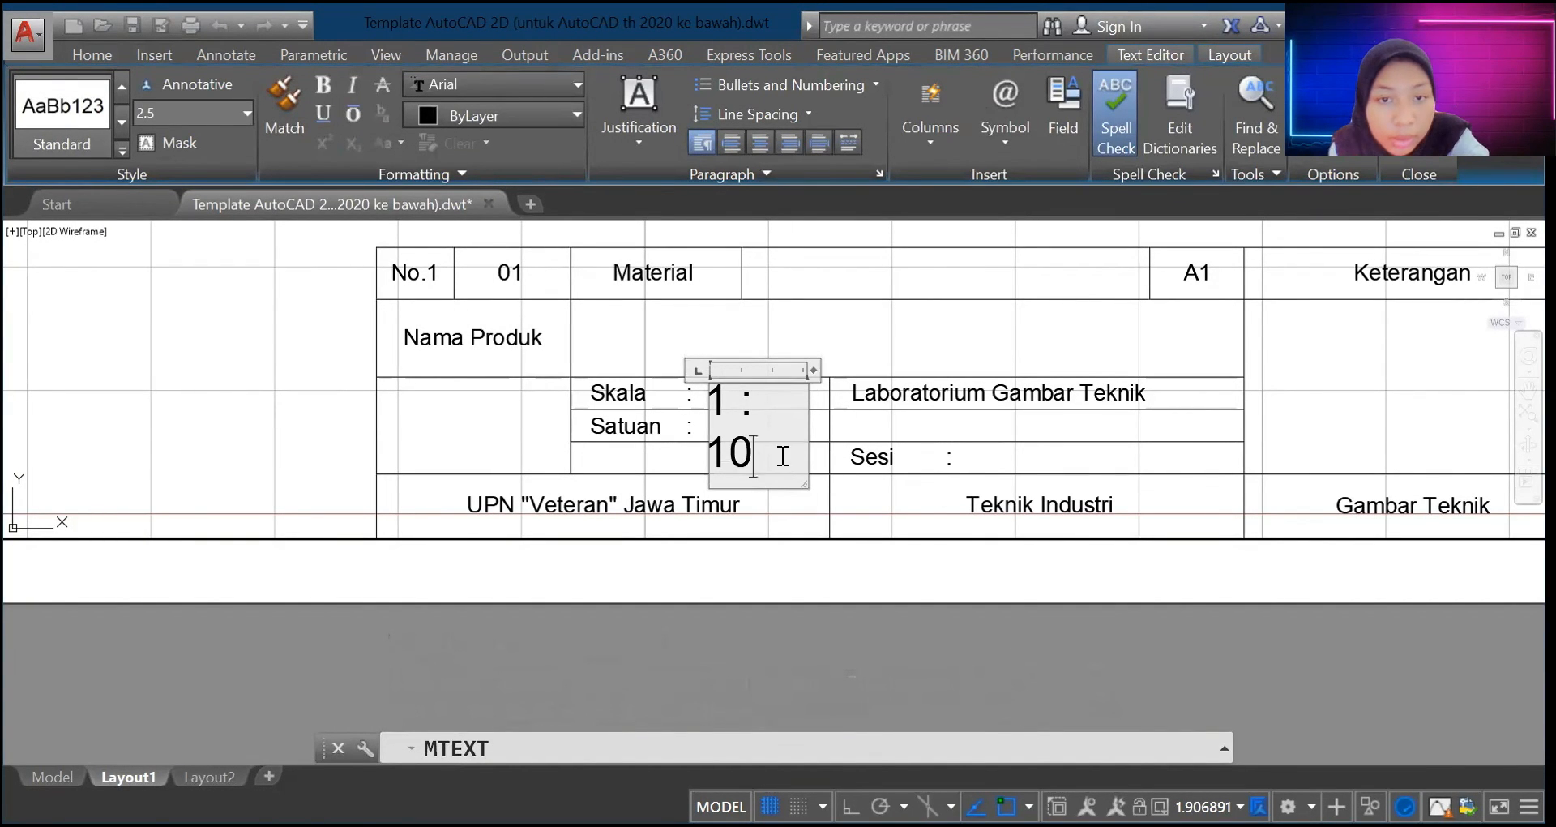
pyautogui.moveTo(785, 451); pyautogui.dragTo(694, 375)
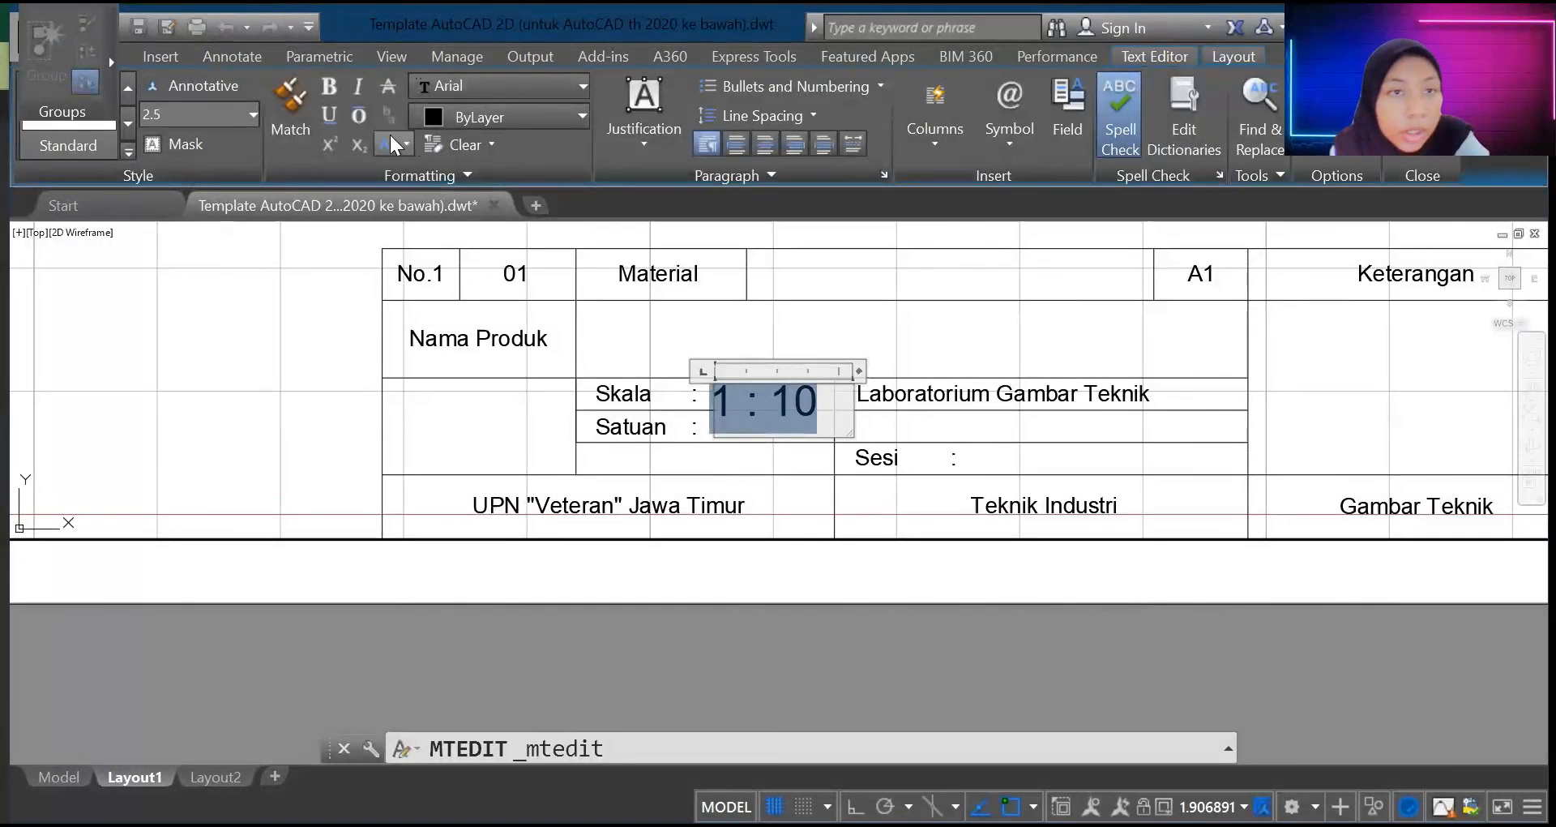
pyautogui.click(253, 122)
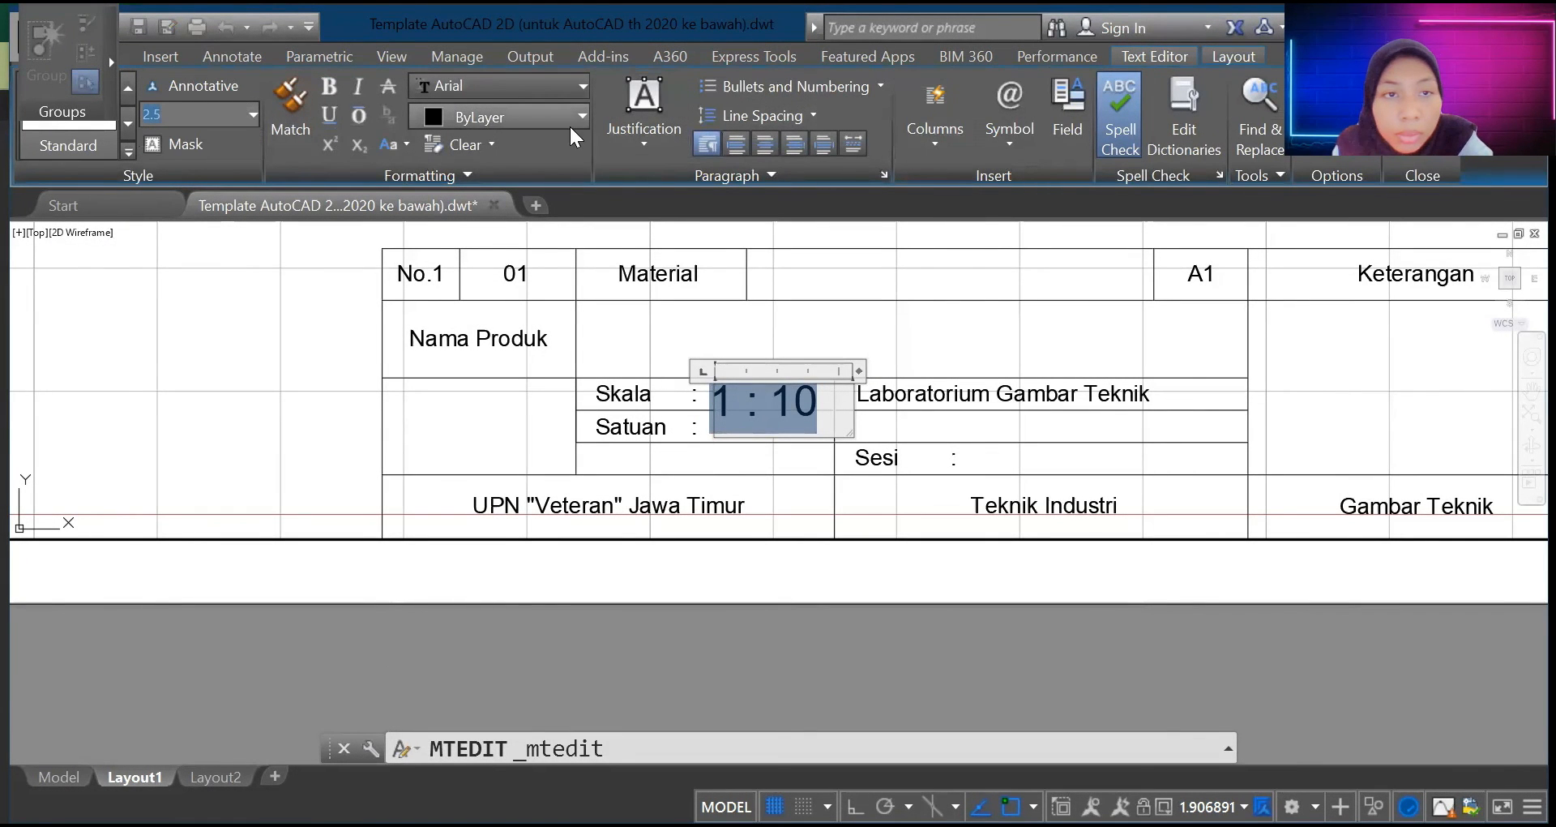
pyautogui.click(583, 93)
pyautogui.click(568, 124)
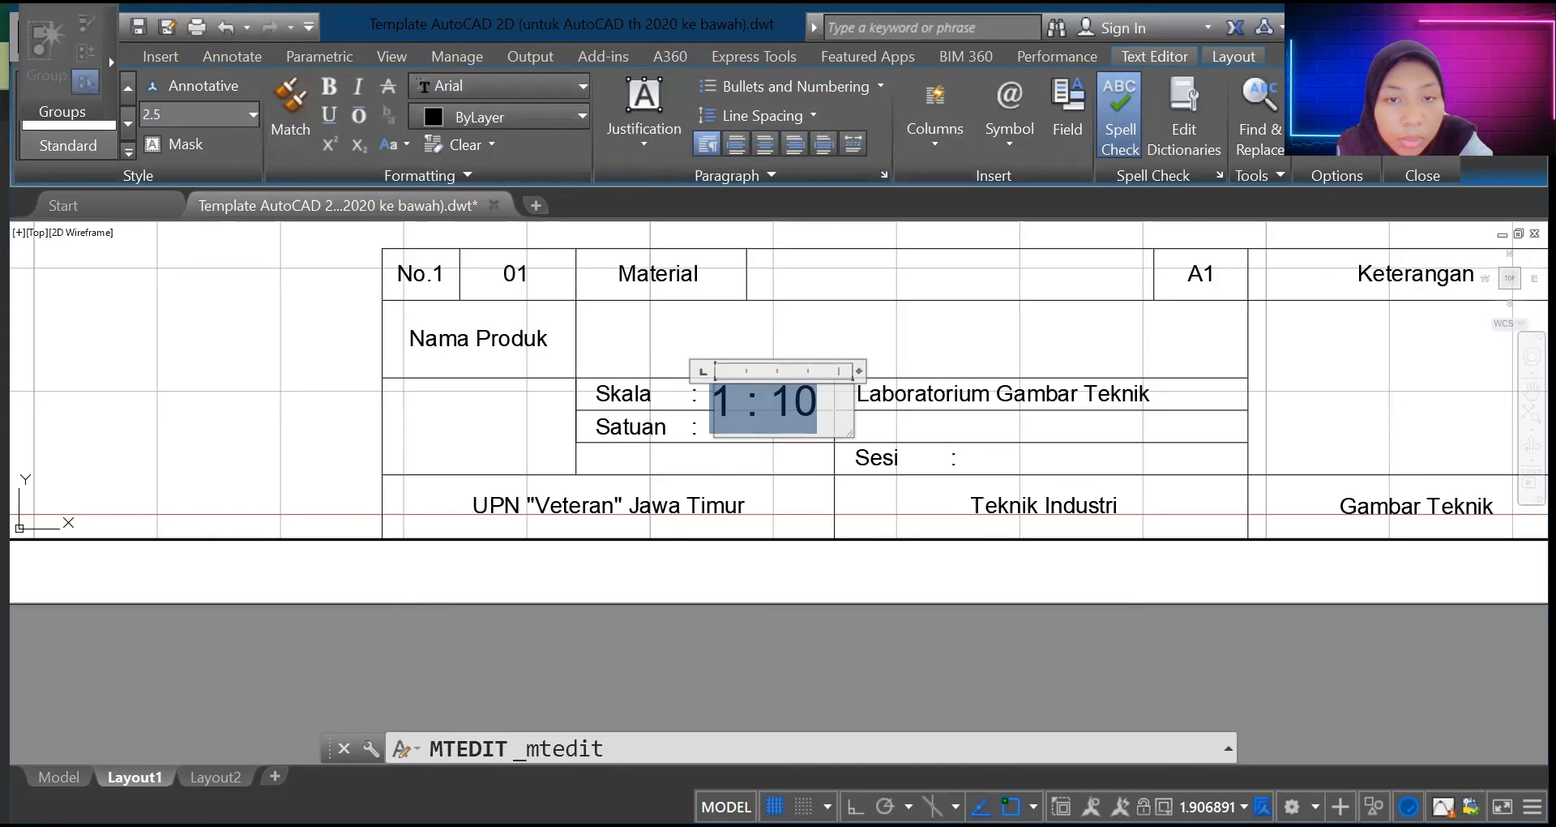
pyautogui.press('Escape')
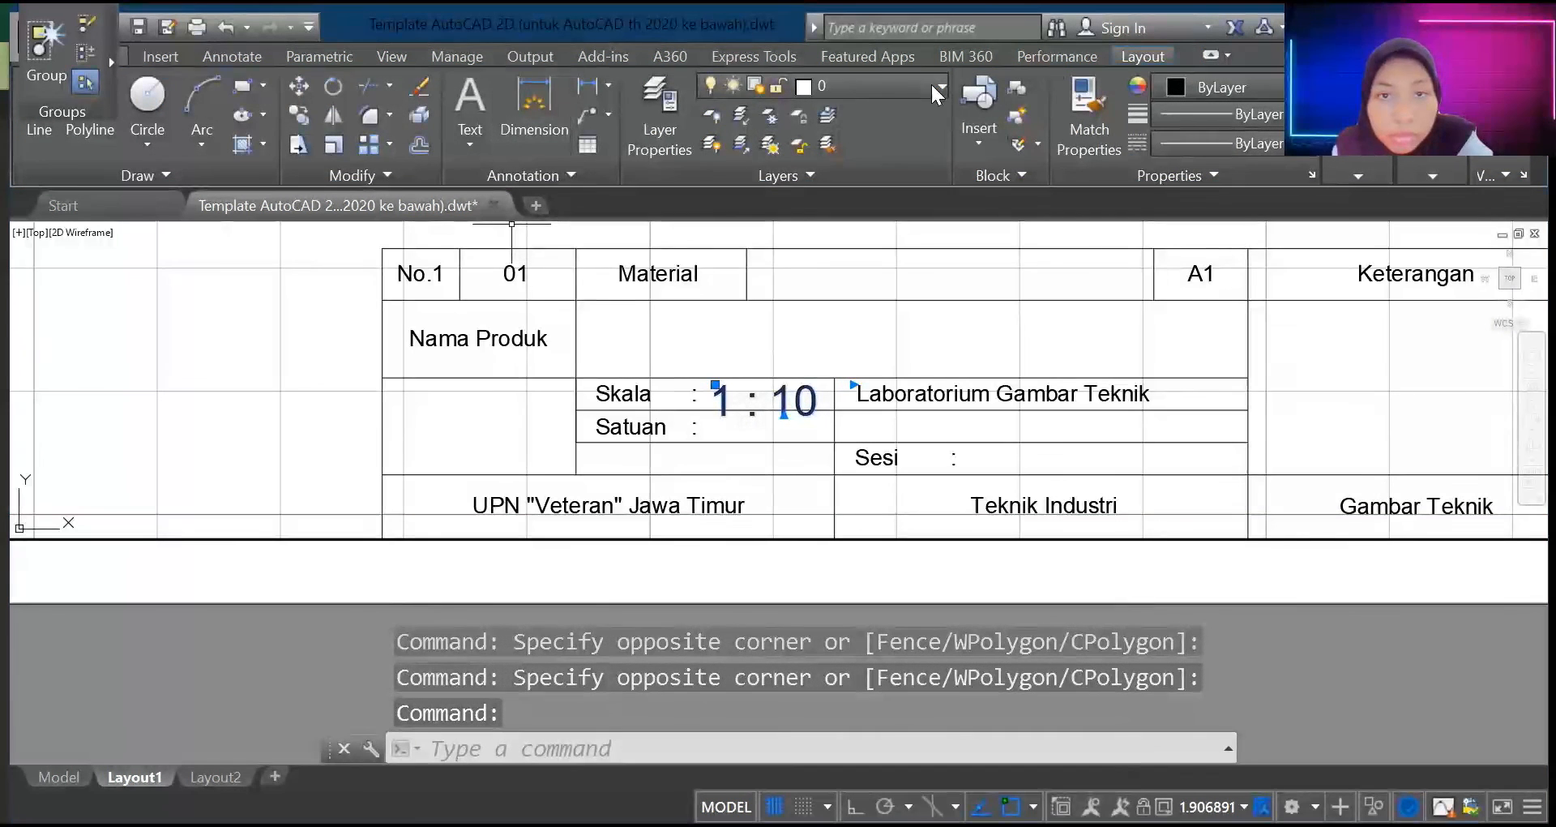
pyautogui.click(801, 401)
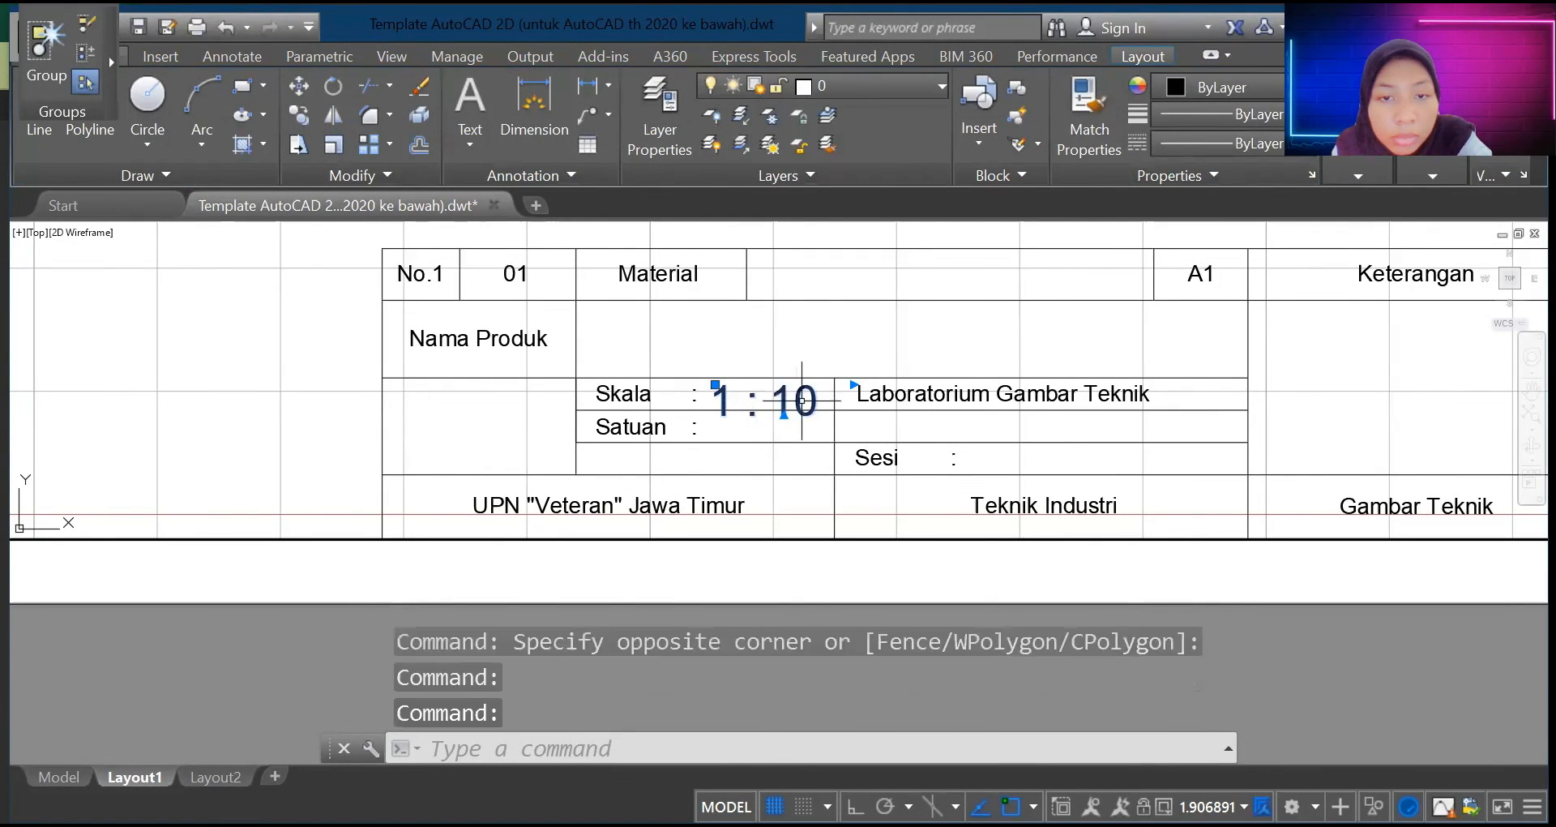
pyautogui.doubleClick(802, 400)
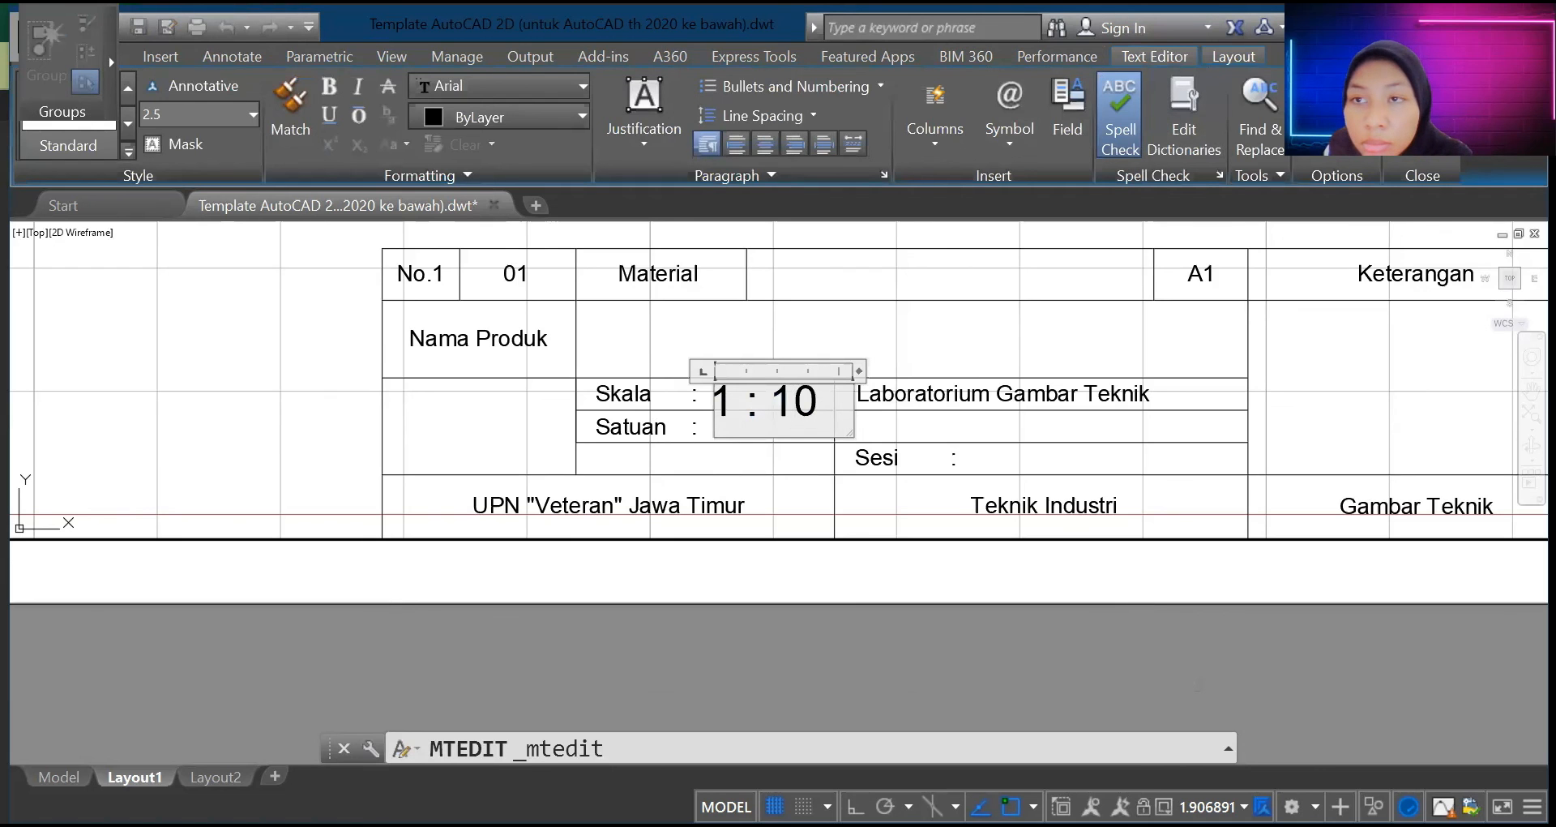
pyautogui.click(673, 138)
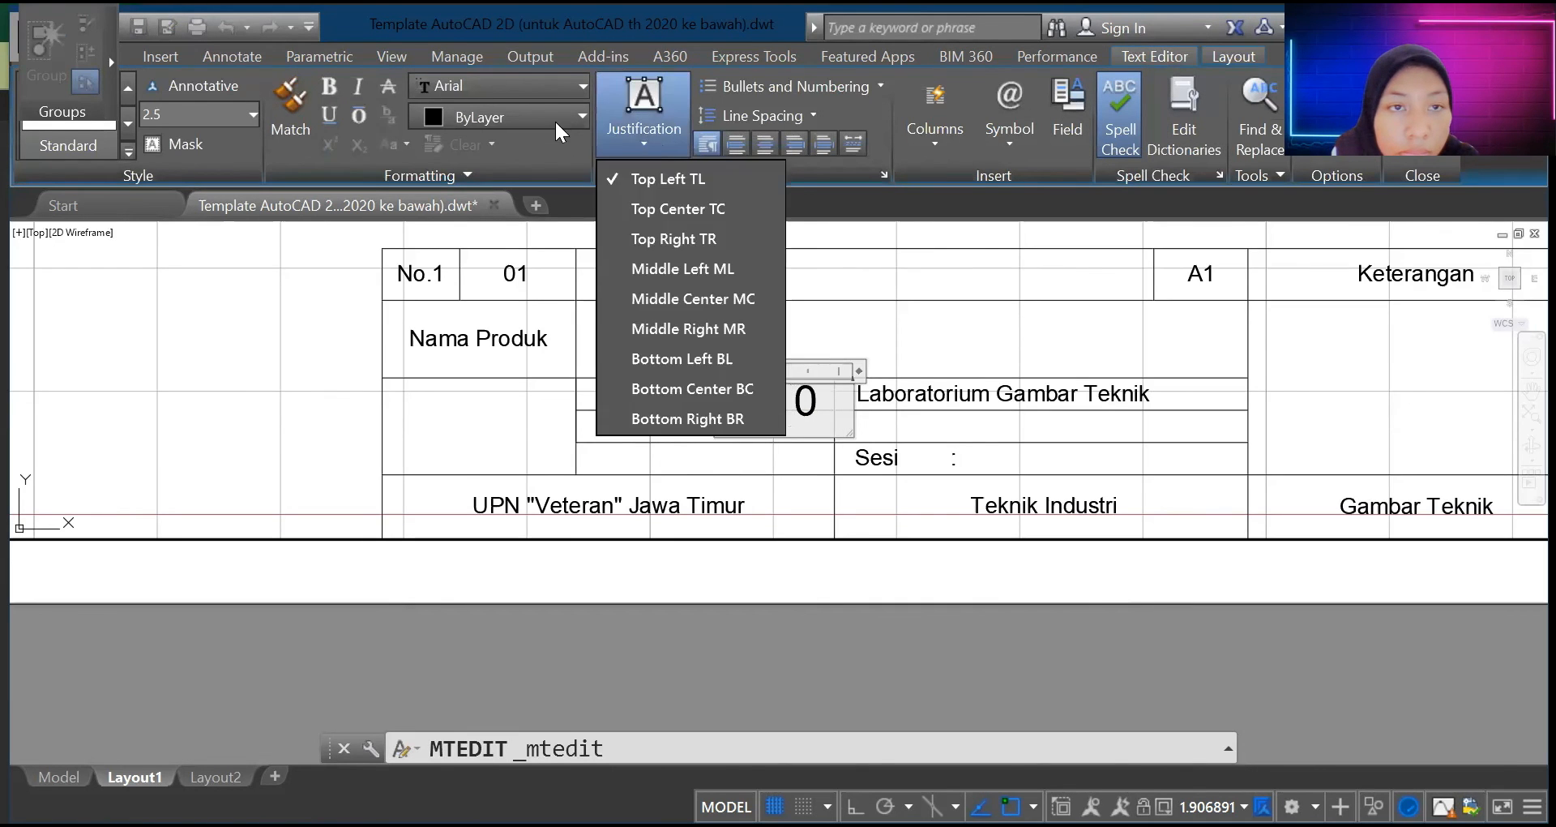
pyautogui.click(554, 119)
pyautogui.click(367, 173)
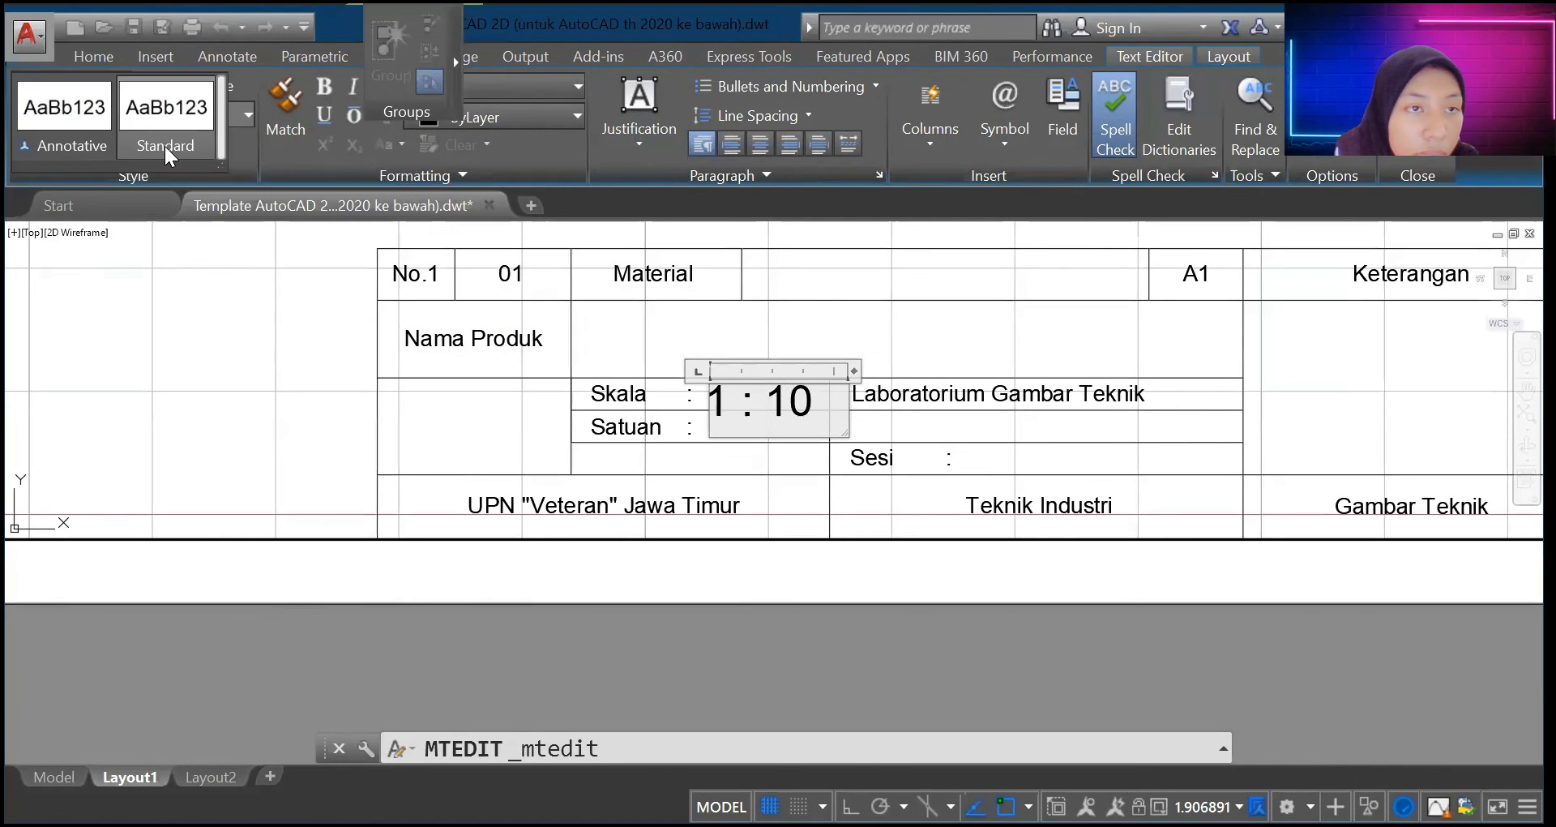
# Step: Try to apply the Standard text style to the "1 : 10" text, declining the change to all text using that style
pyautogui.click(144, 173)
pyautogui.click(125, 153)
pyautogui.click(90, 134)
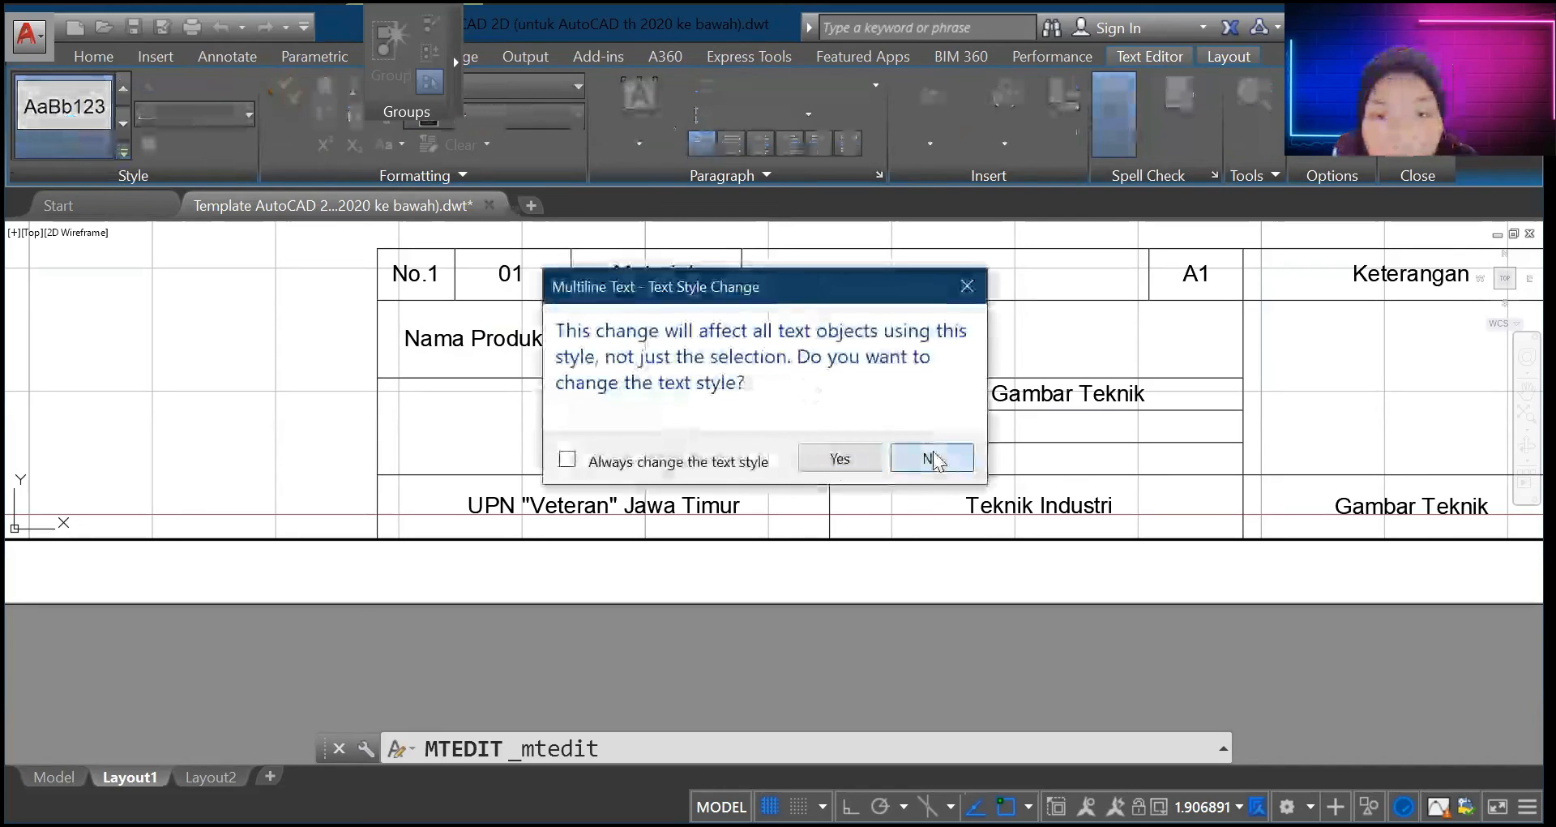
pyautogui.click(932, 459)
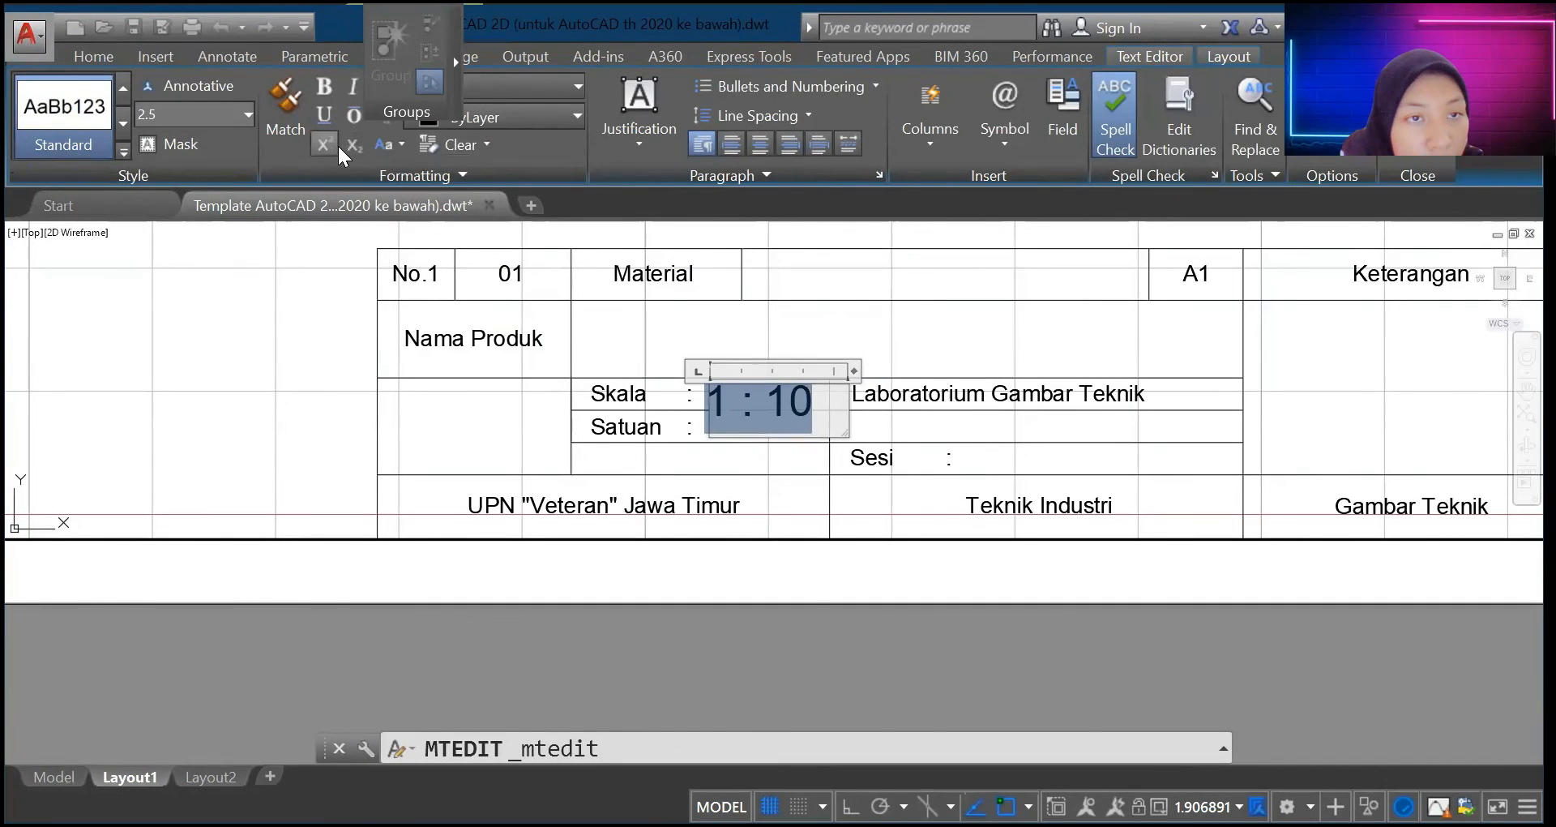
# Step: Format the "1 : 10" scale text as superscript to make it smaller and finish editing it
pyautogui.click(389, 144)
pyautogui.click(464, 144)
pyautogui.click(559, 152)
pyautogui.moveTo(393, 110)
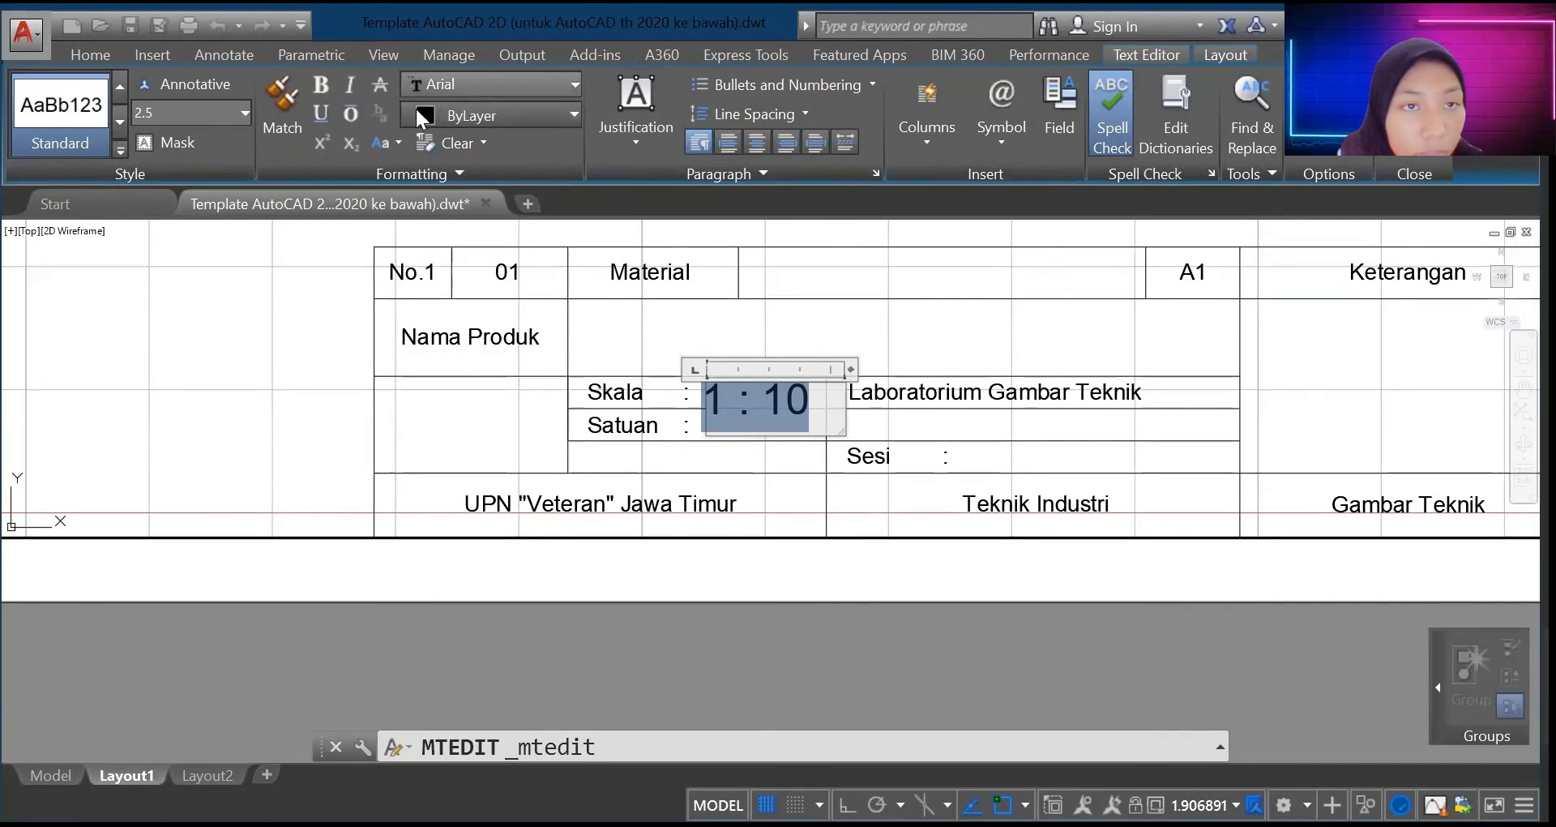
pyautogui.click(373, 145)
pyautogui.click(333, 143)
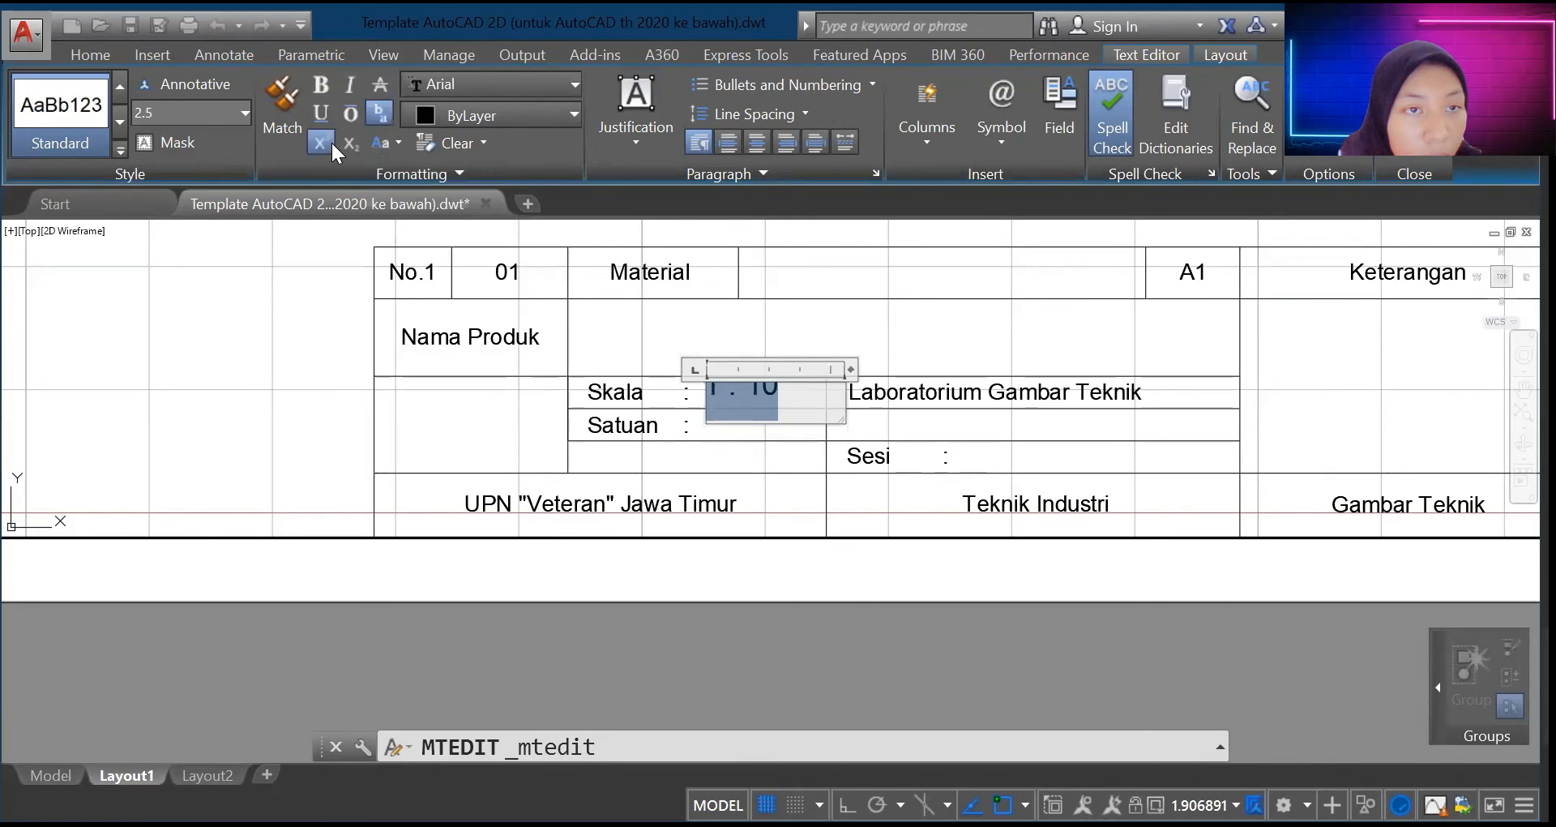
pyautogui.click(333, 144)
pyautogui.click(332, 143)
pyautogui.click(782, 399)
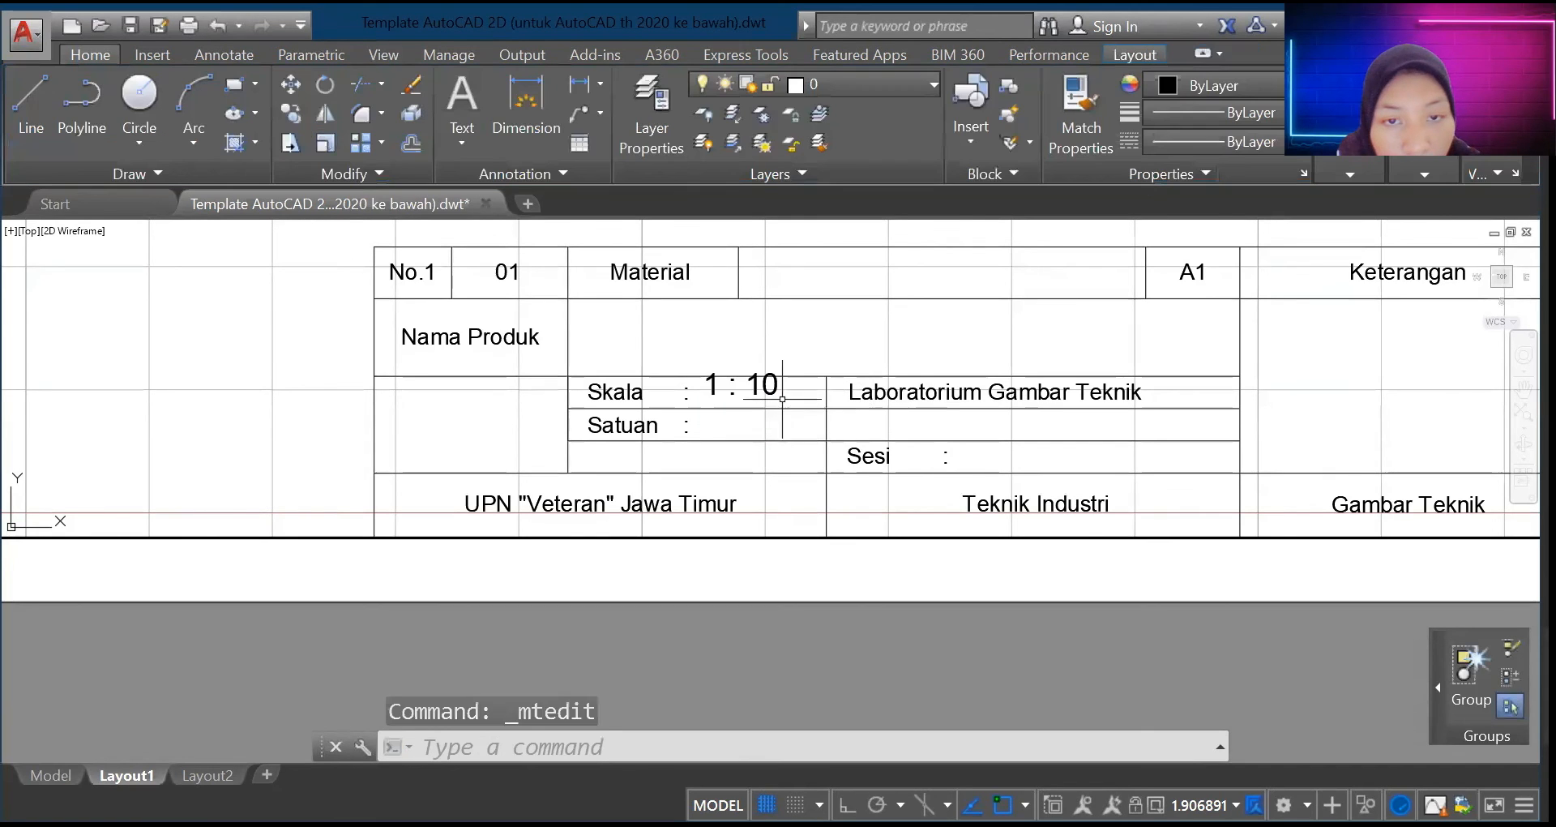
# Step: Move the "1 : 10" text slightly down so it sits within the Skala row
pyautogui.click(769, 381)
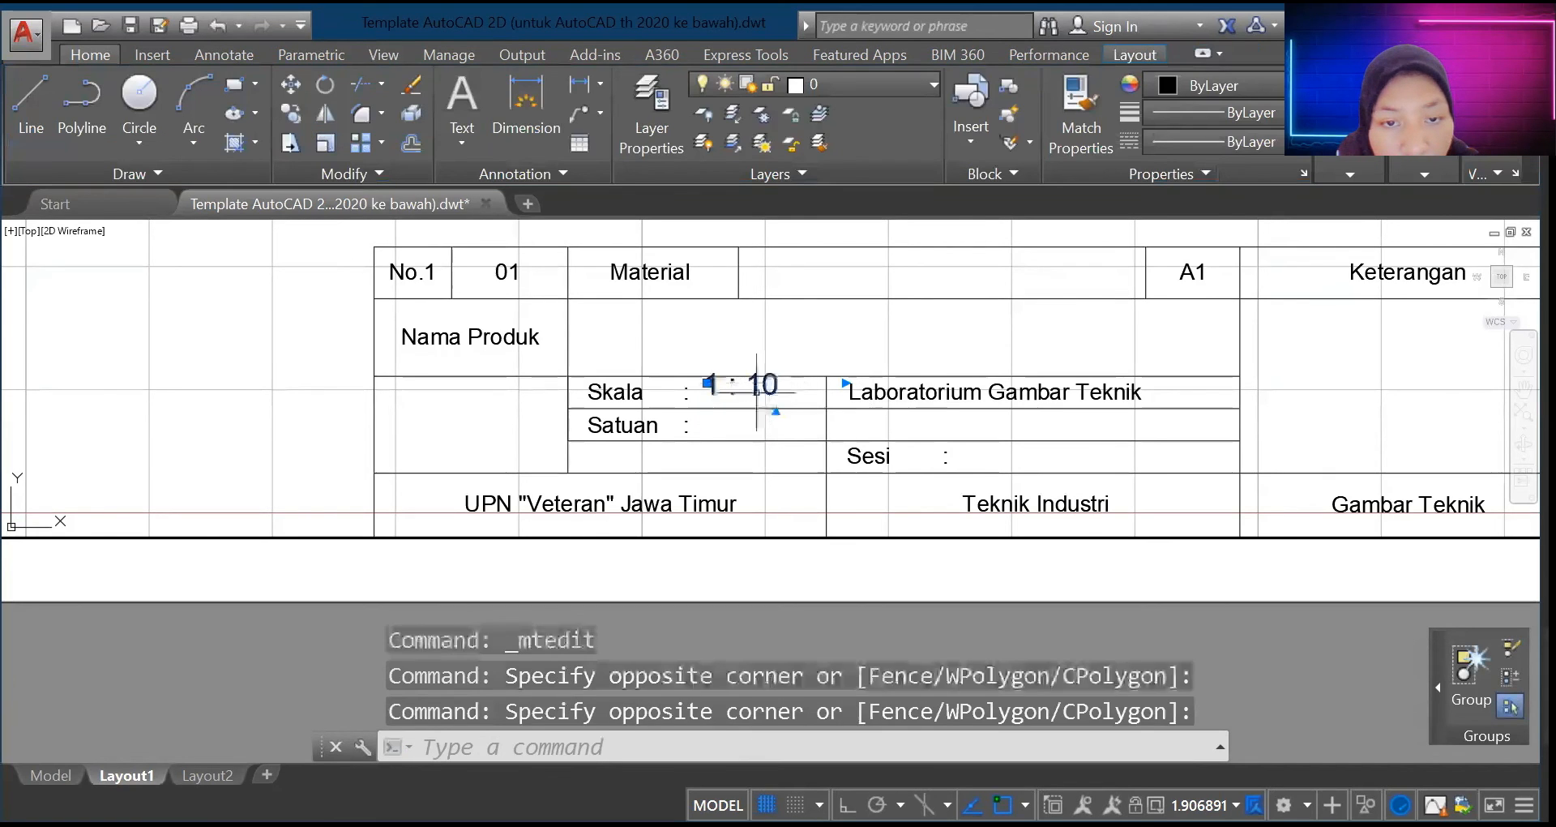
pyautogui.press('Escape')
pyautogui.press('Escape')
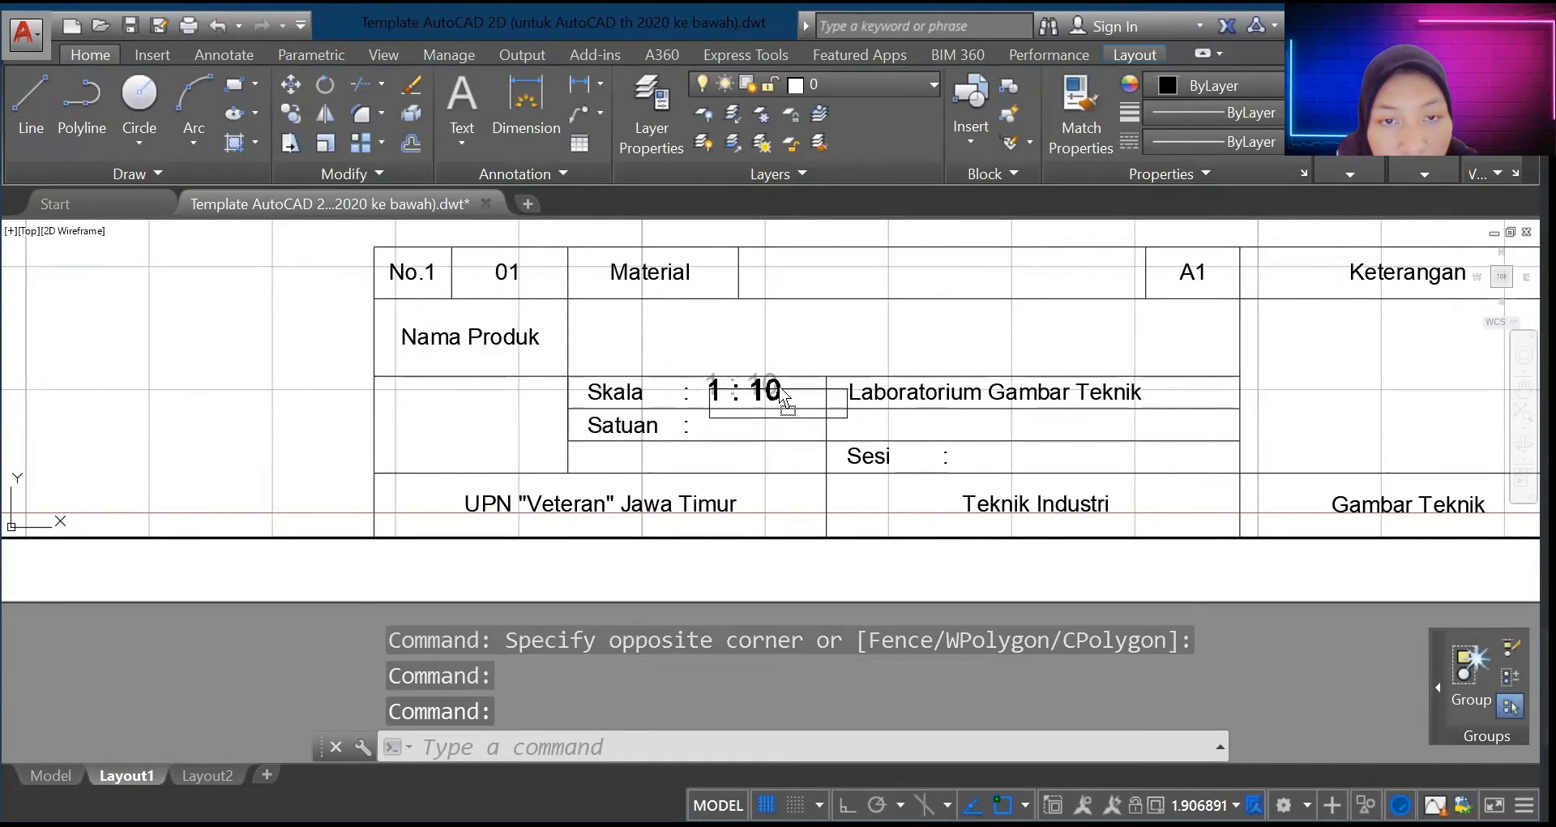
pyautogui.press('Escape')
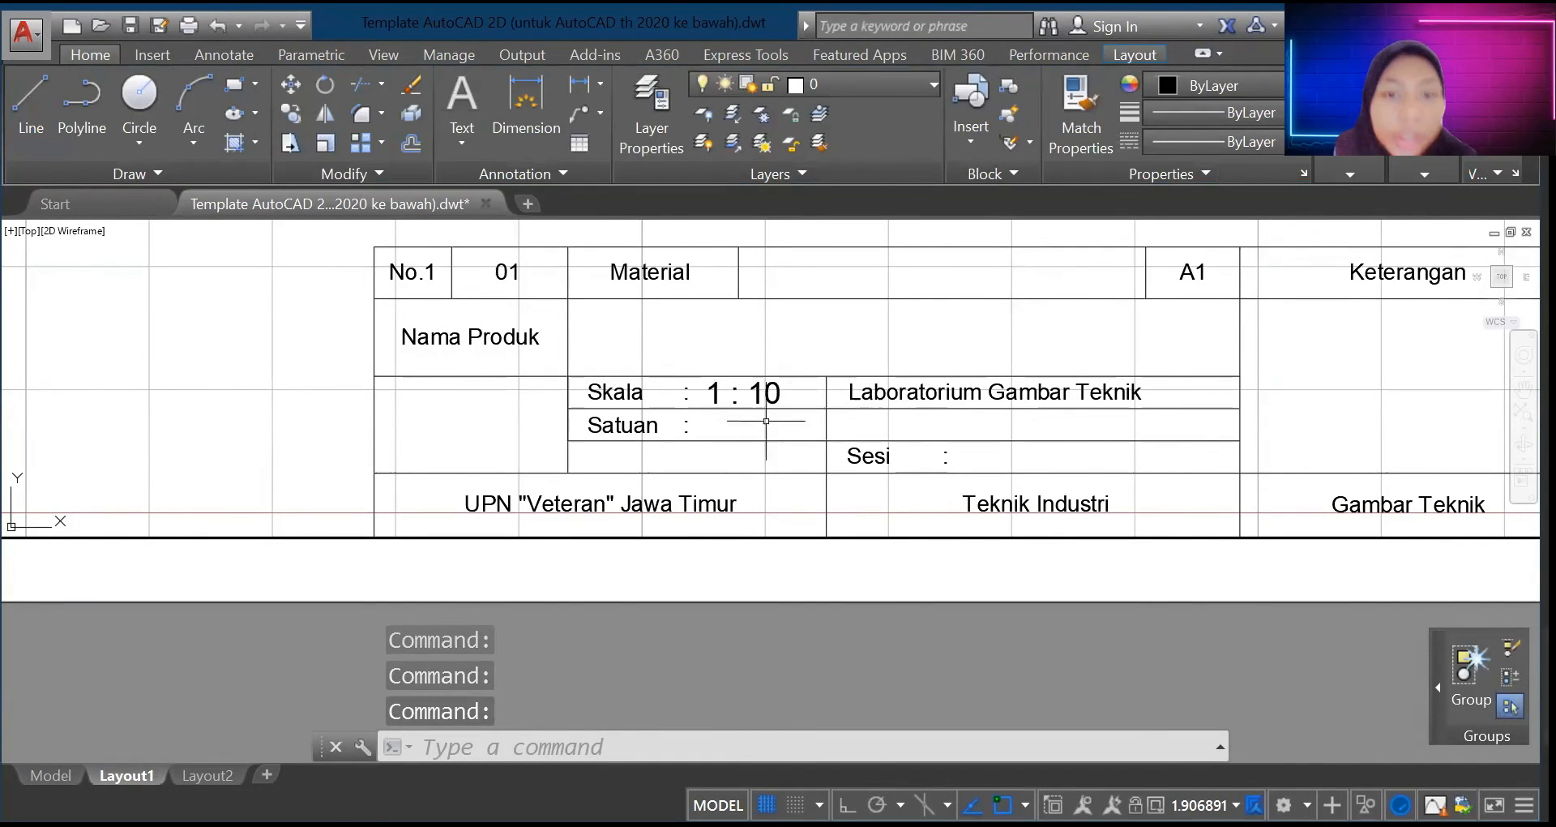
# Step: Add multiline text reading "cm" beside Satuan in the title block
pyautogui.click(710, 426)
pyautogui.click(462, 138)
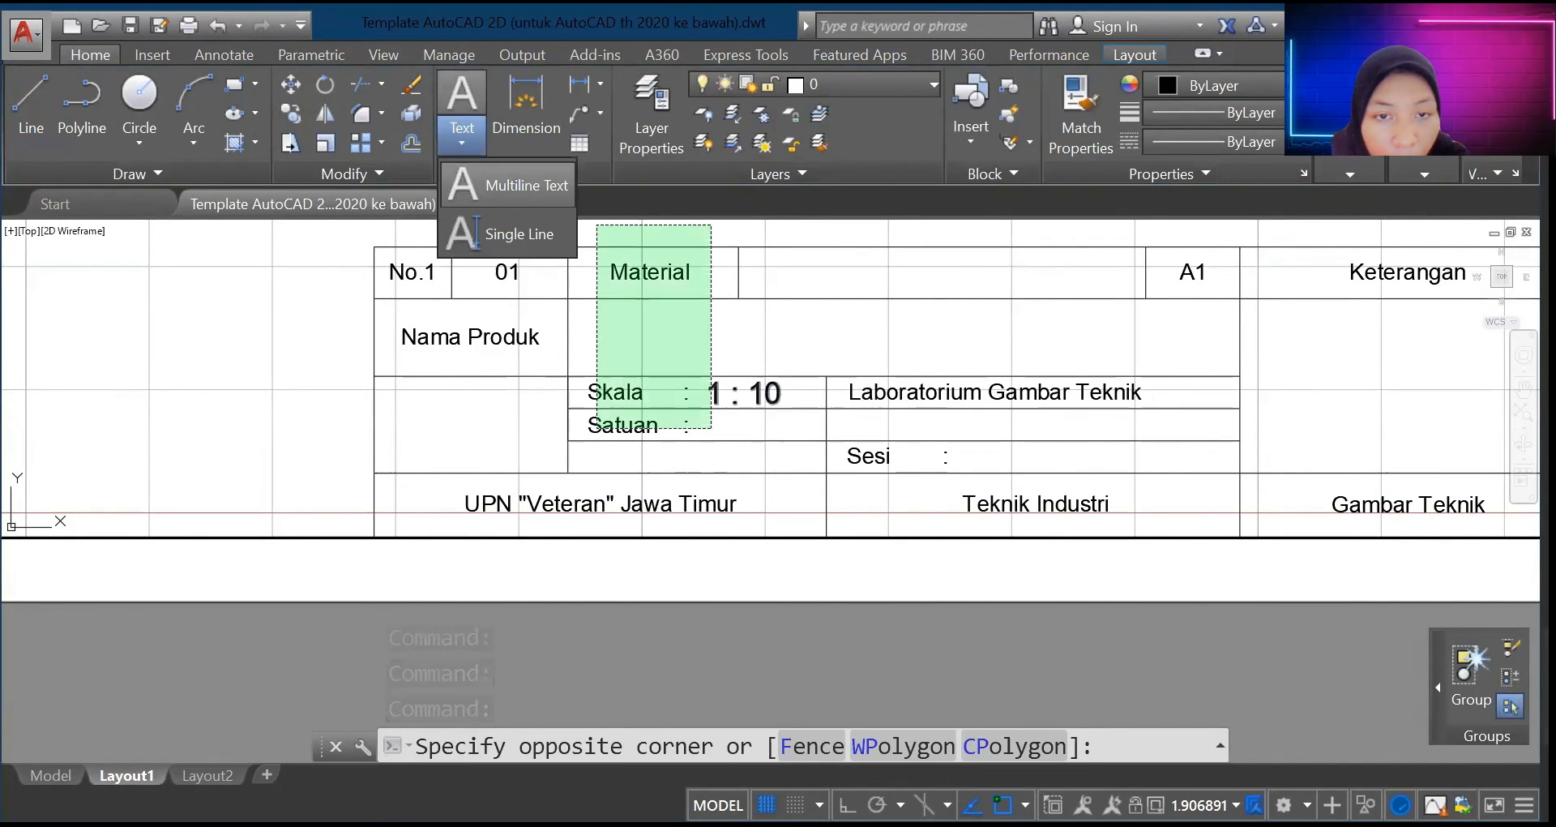
pyautogui.write('C')
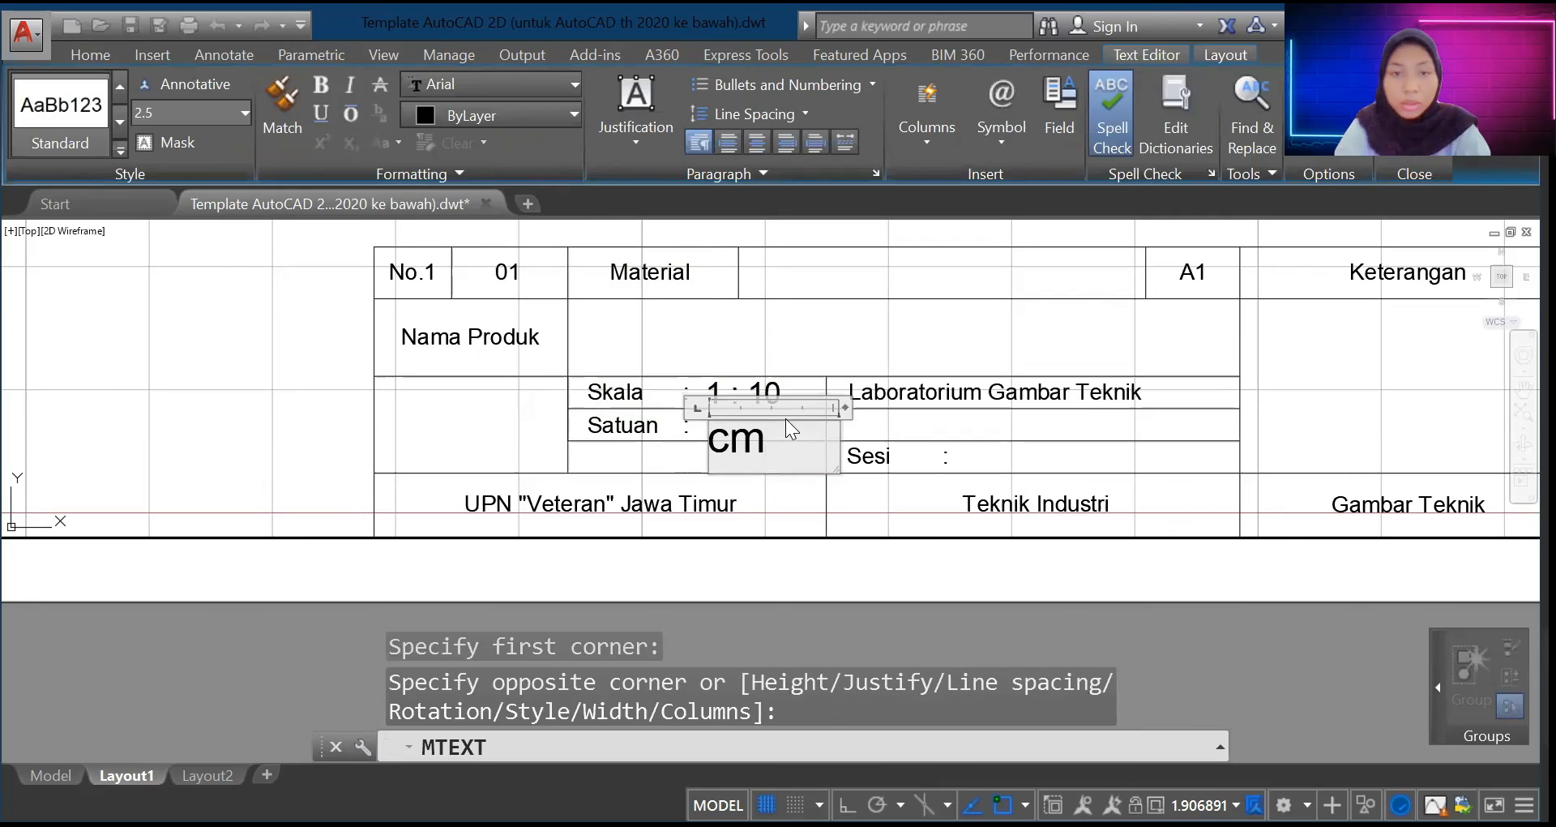
pyautogui.click(699, 425)
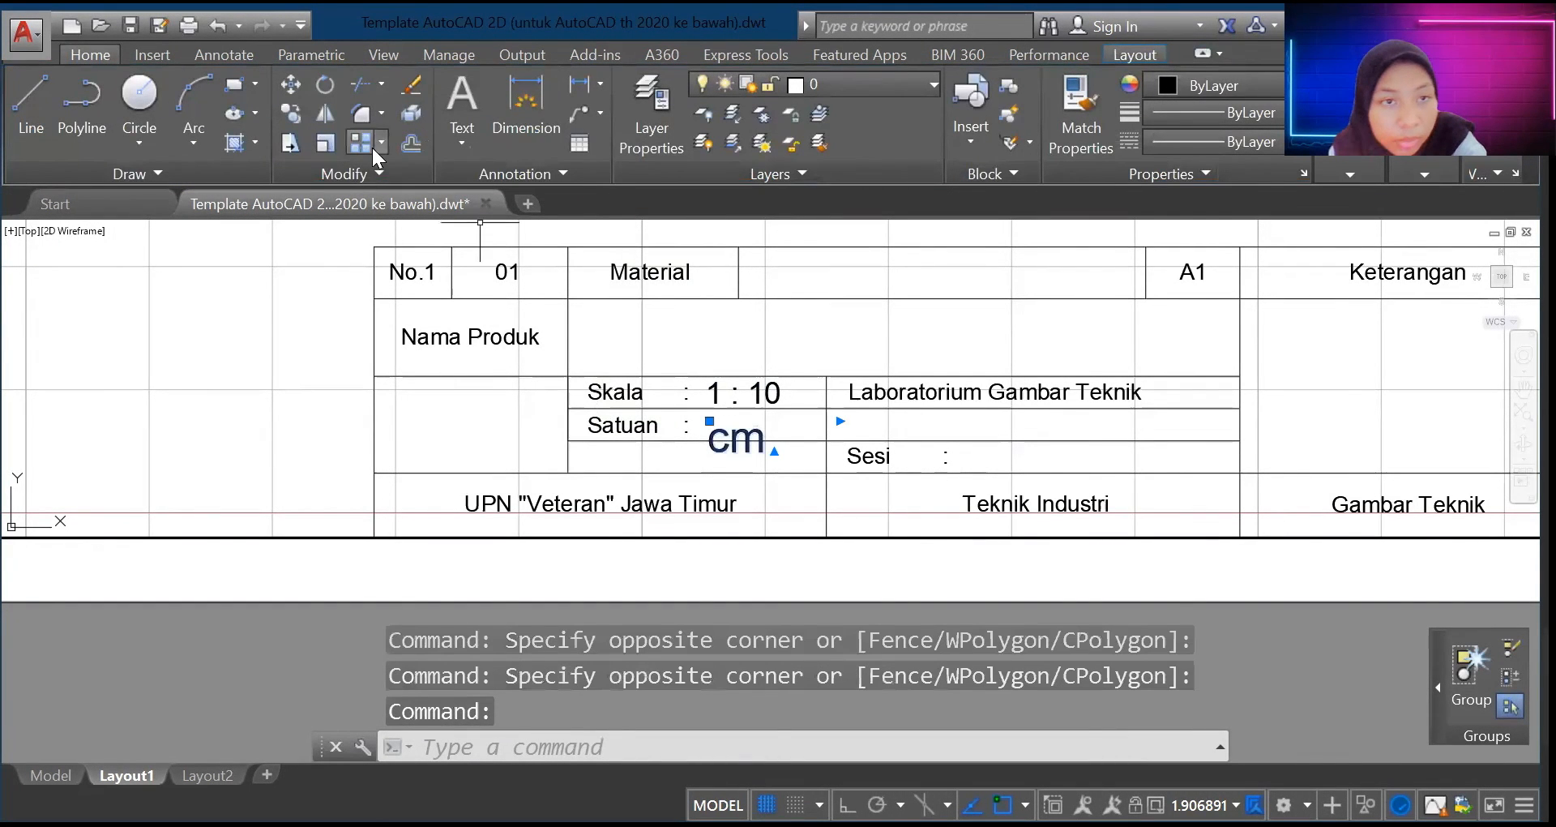
# Step: Set the "cm" text's height to 1.5 and move it up into line with the Satuan label
pyautogui.click(1115, 54)
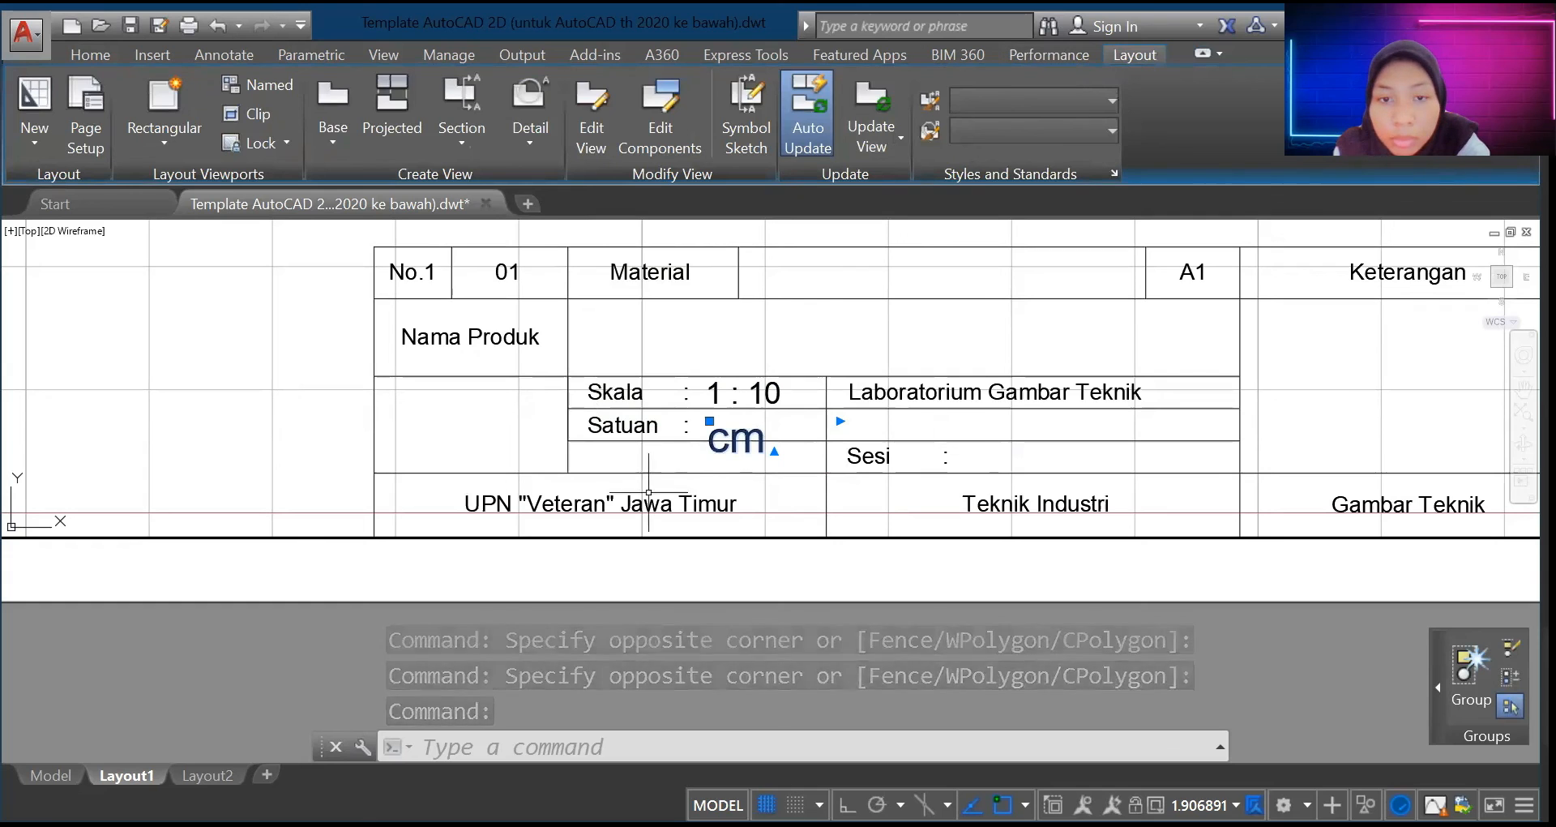
pyautogui.click(731, 442)
pyautogui.doubleClick(754, 438)
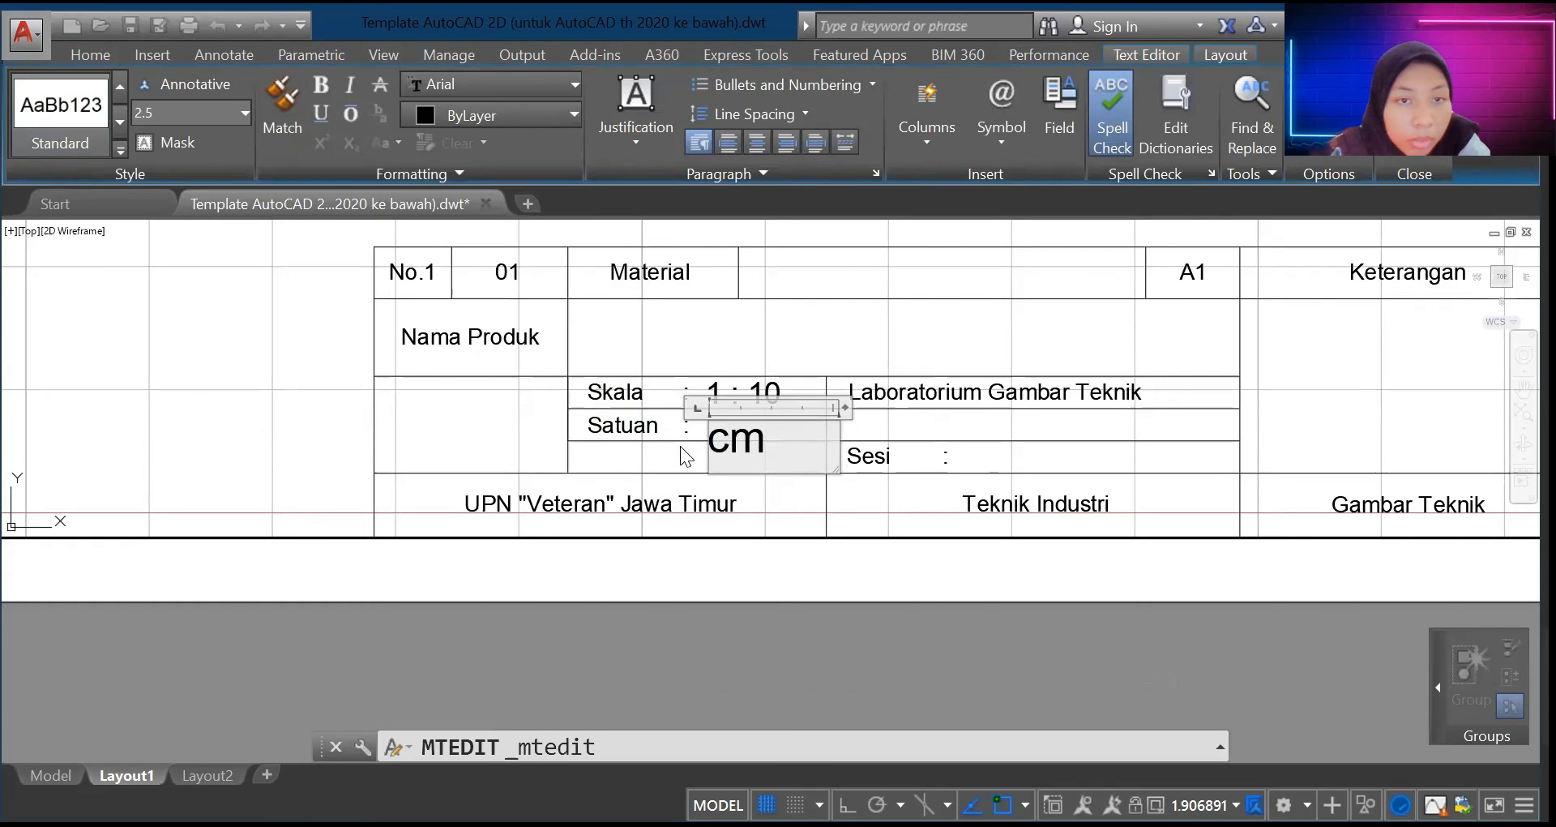
pyautogui.doubleClick(731, 442)
pyautogui.write('1')
pyautogui.press('Return')
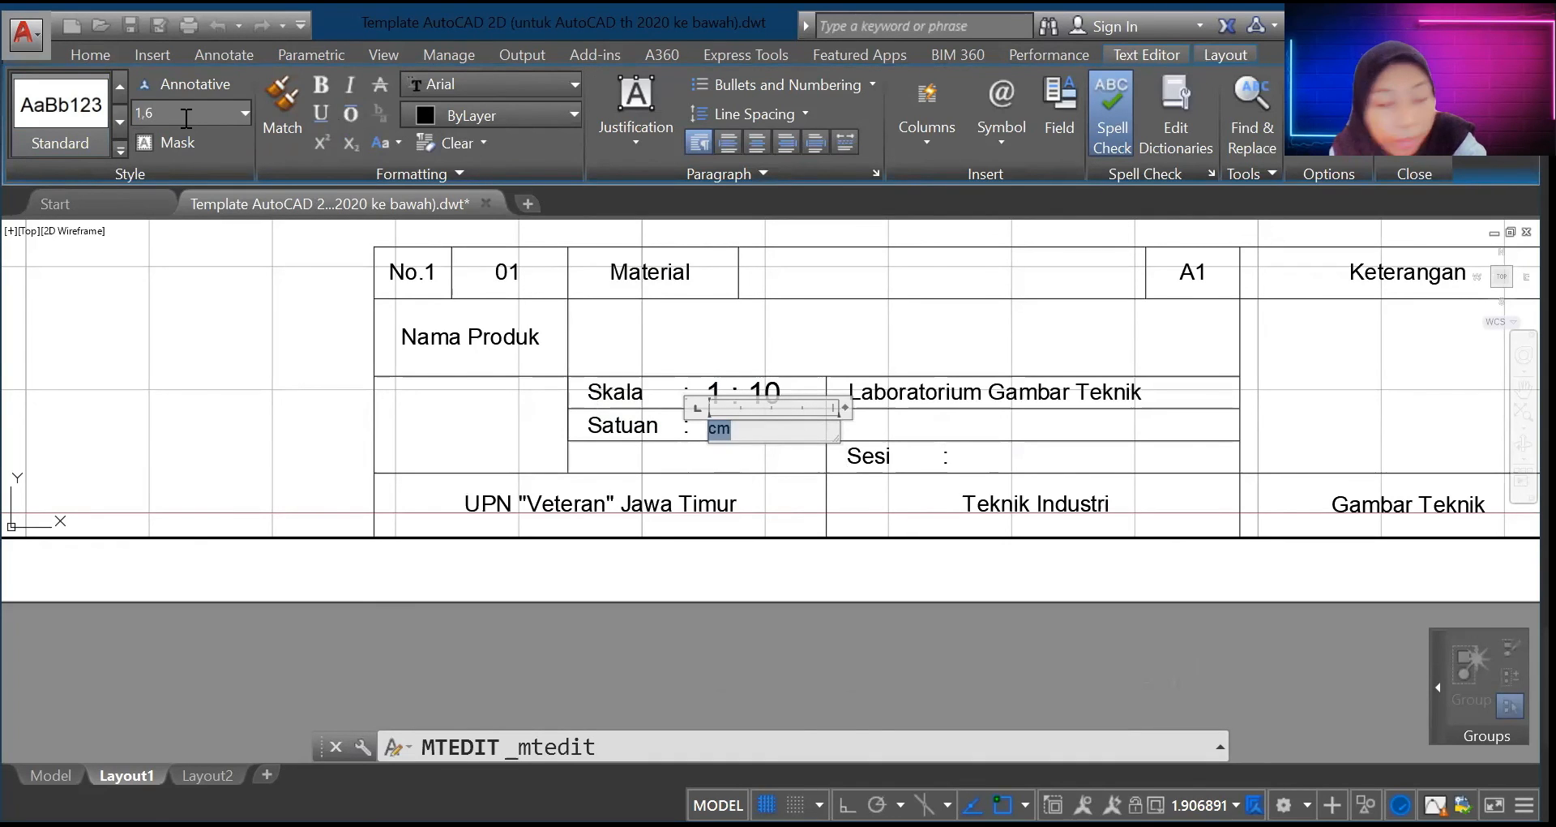
pyautogui.write('.5')
pyautogui.press('Return')
pyautogui.click(813, 465)
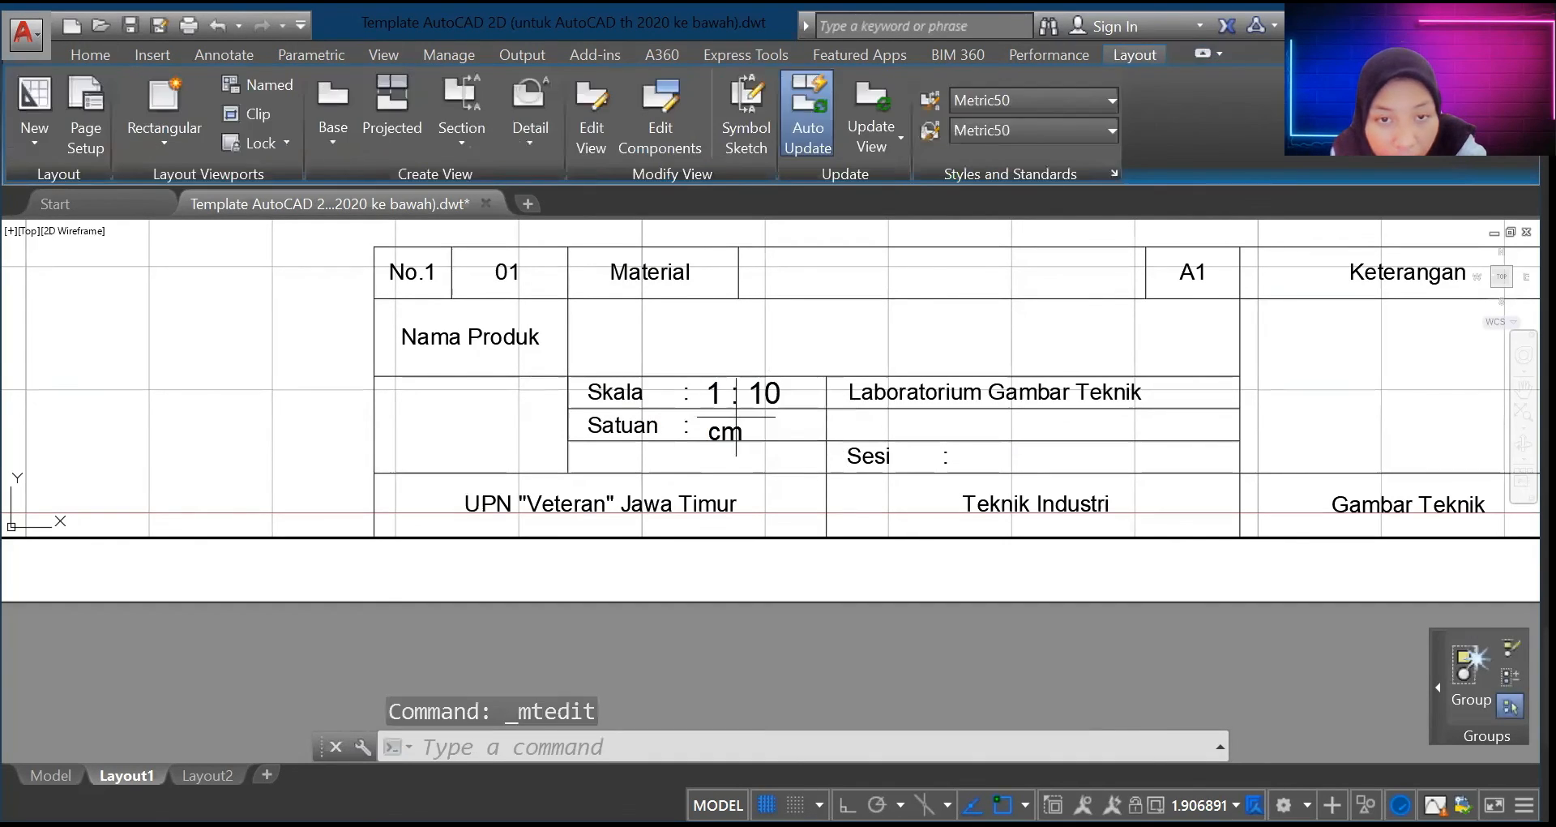
pyautogui.moveTo(736, 417); pyautogui.dragTo(733, 427)
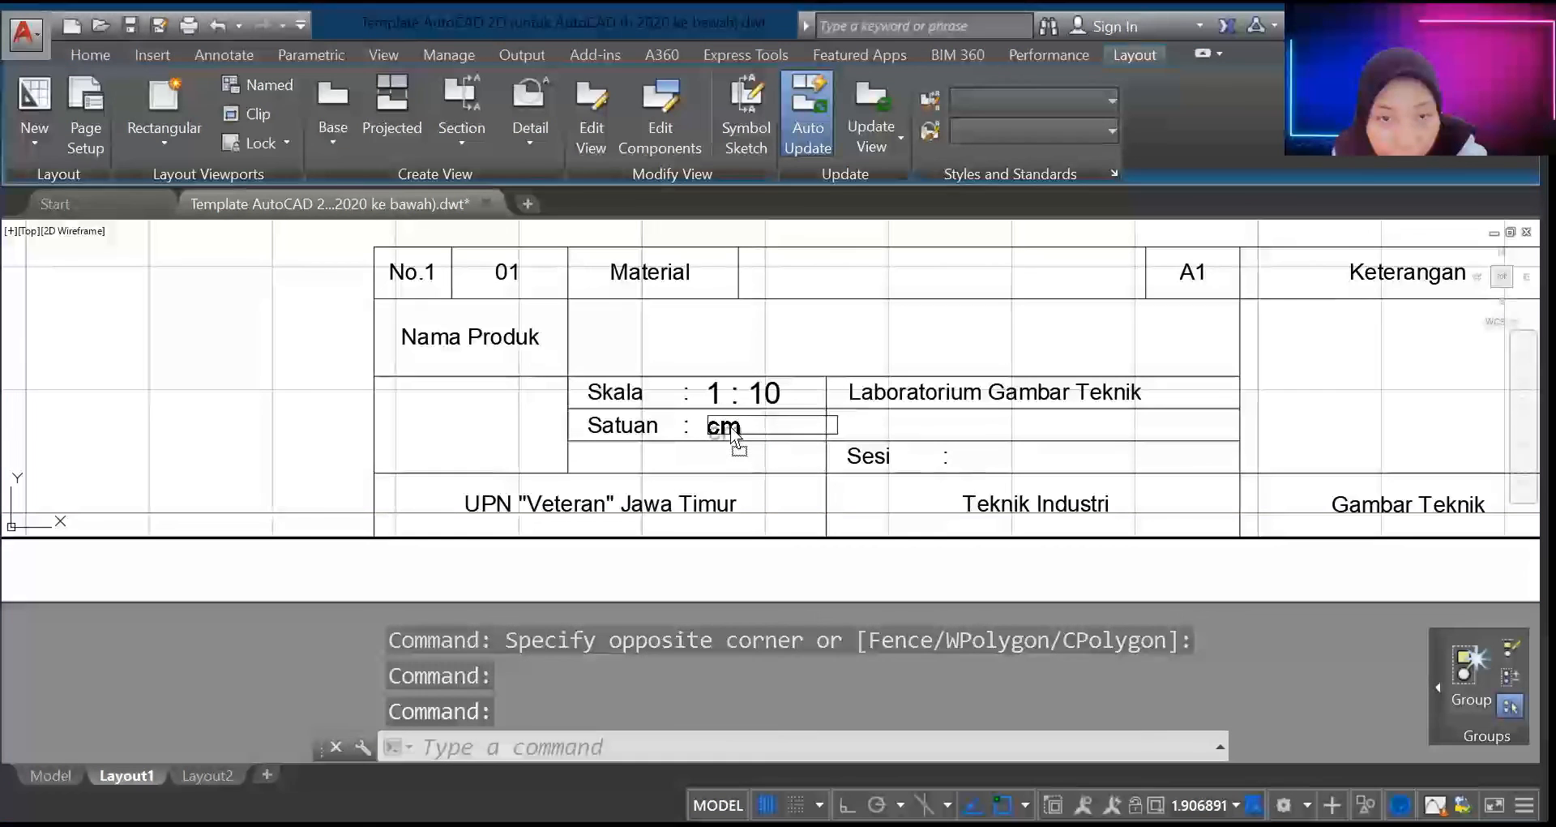
# Step: Remove the superscript from the "1 : 10" text and set its height to 1.5
pyautogui.doubleClick(713, 390)
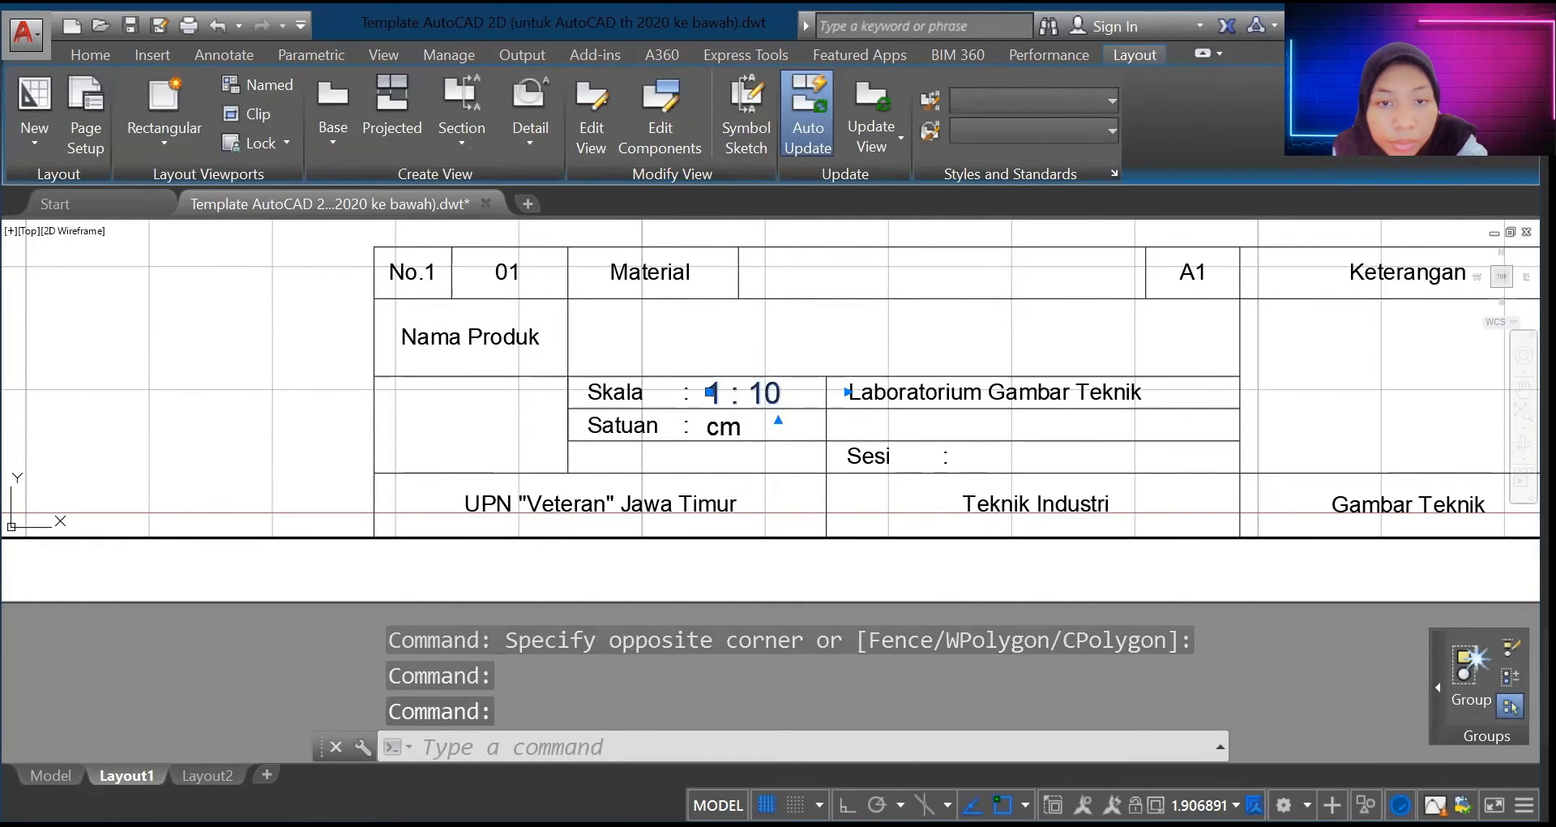
pyautogui.moveTo(804, 407); pyautogui.dragTo(673, 400)
pyautogui.click(323, 145)
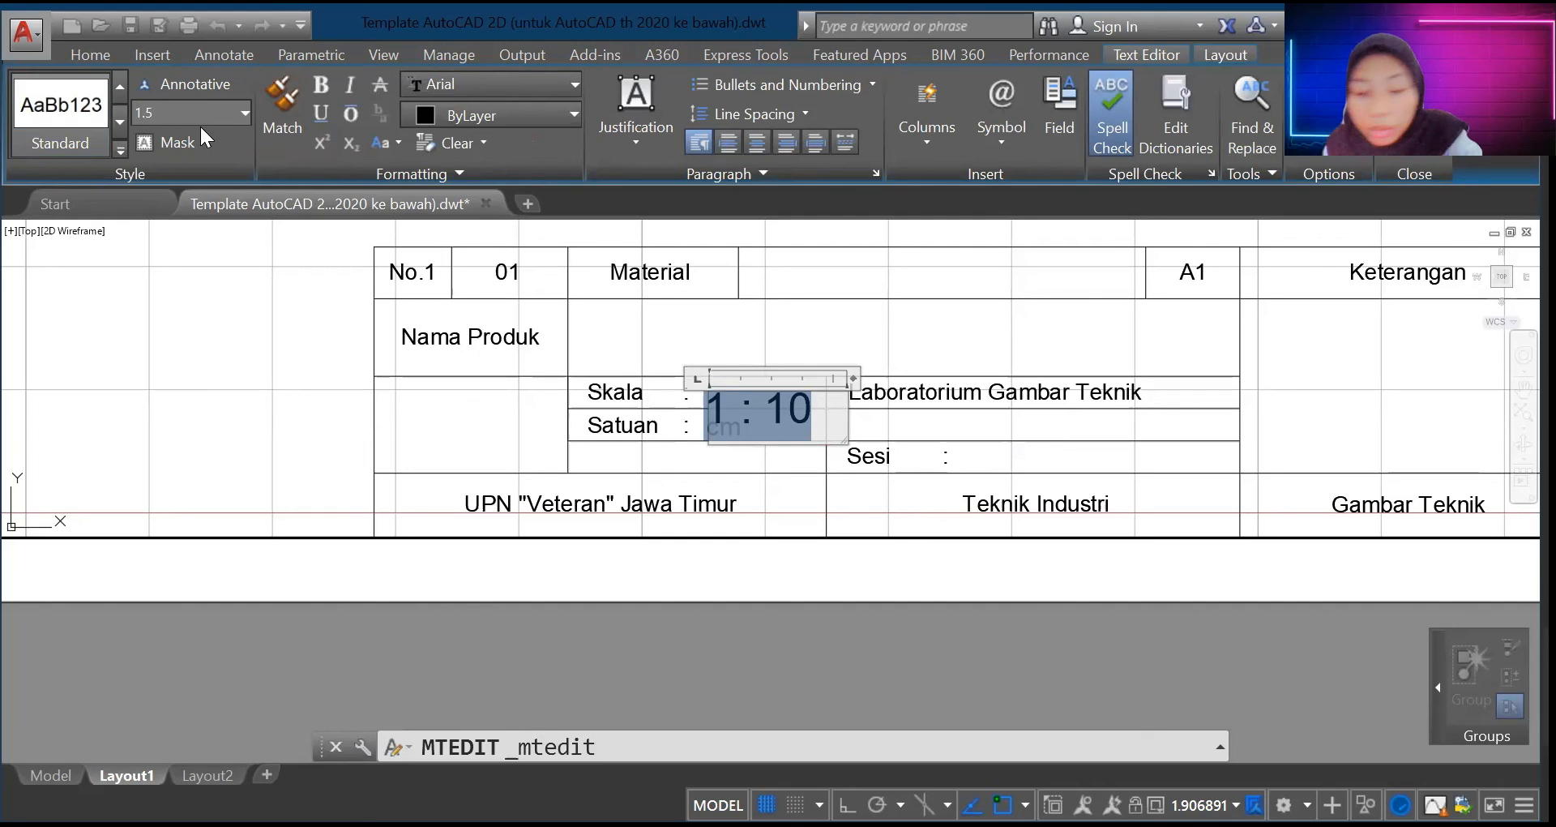
pyautogui.click(778, 572)
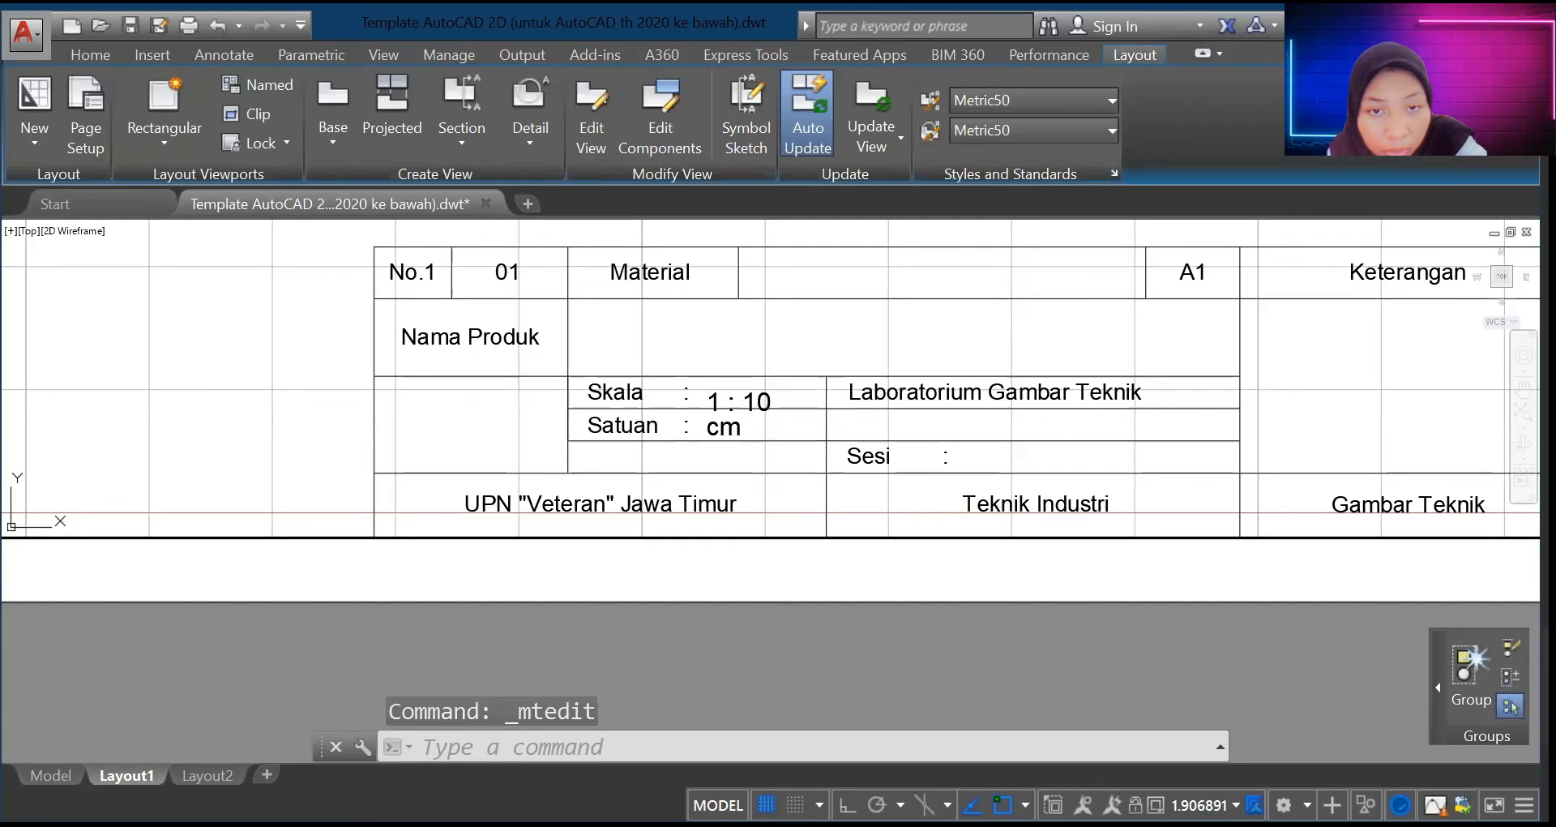
# Step: Move the resized "1 : 10" text up into line with the Skala label
pyautogui.doubleClick(768, 401)
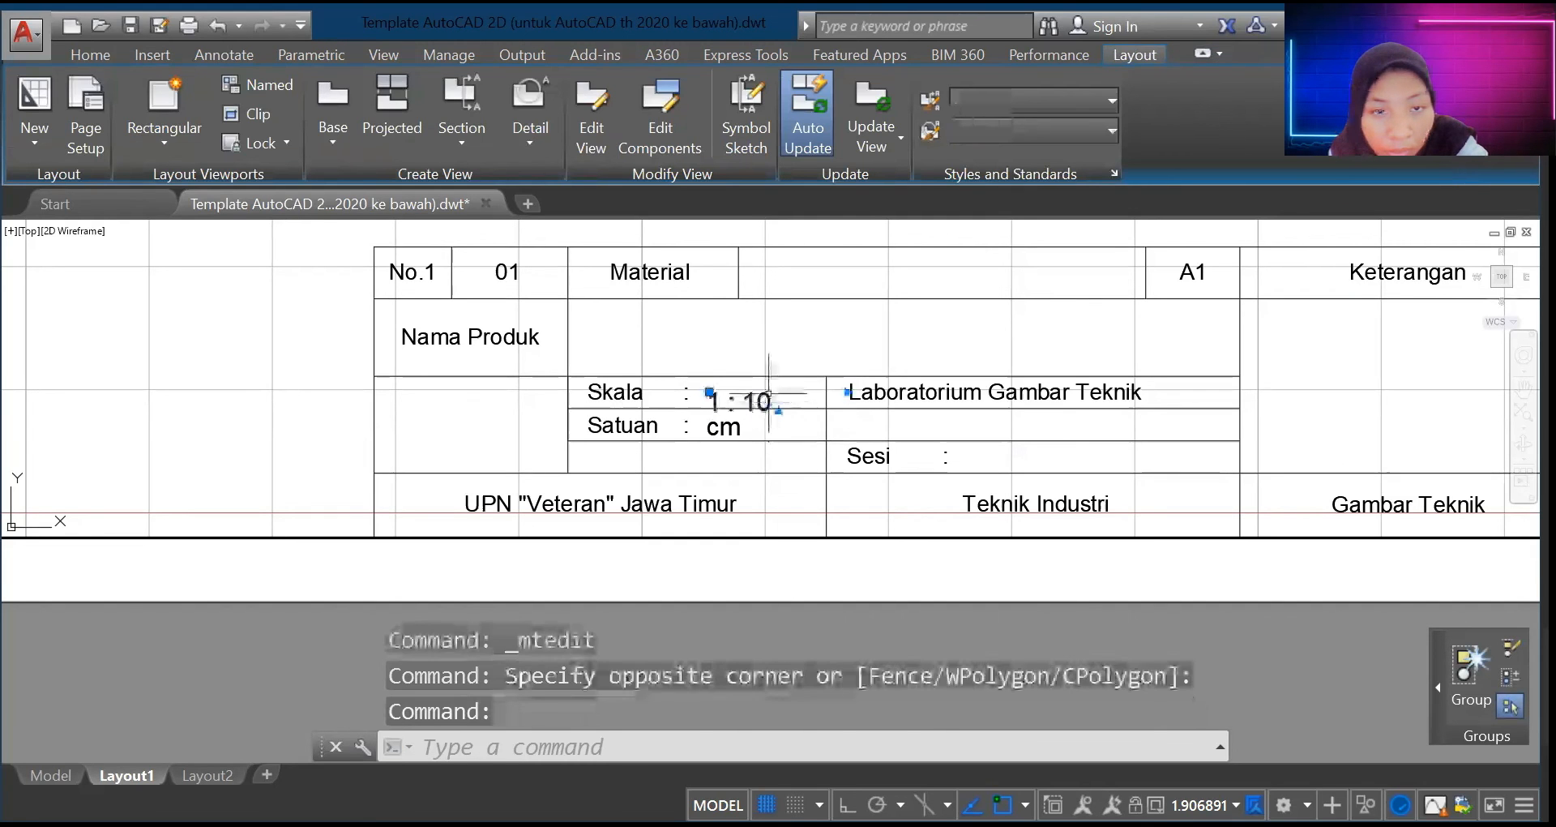
pyautogui.doubleClick(725, 402)
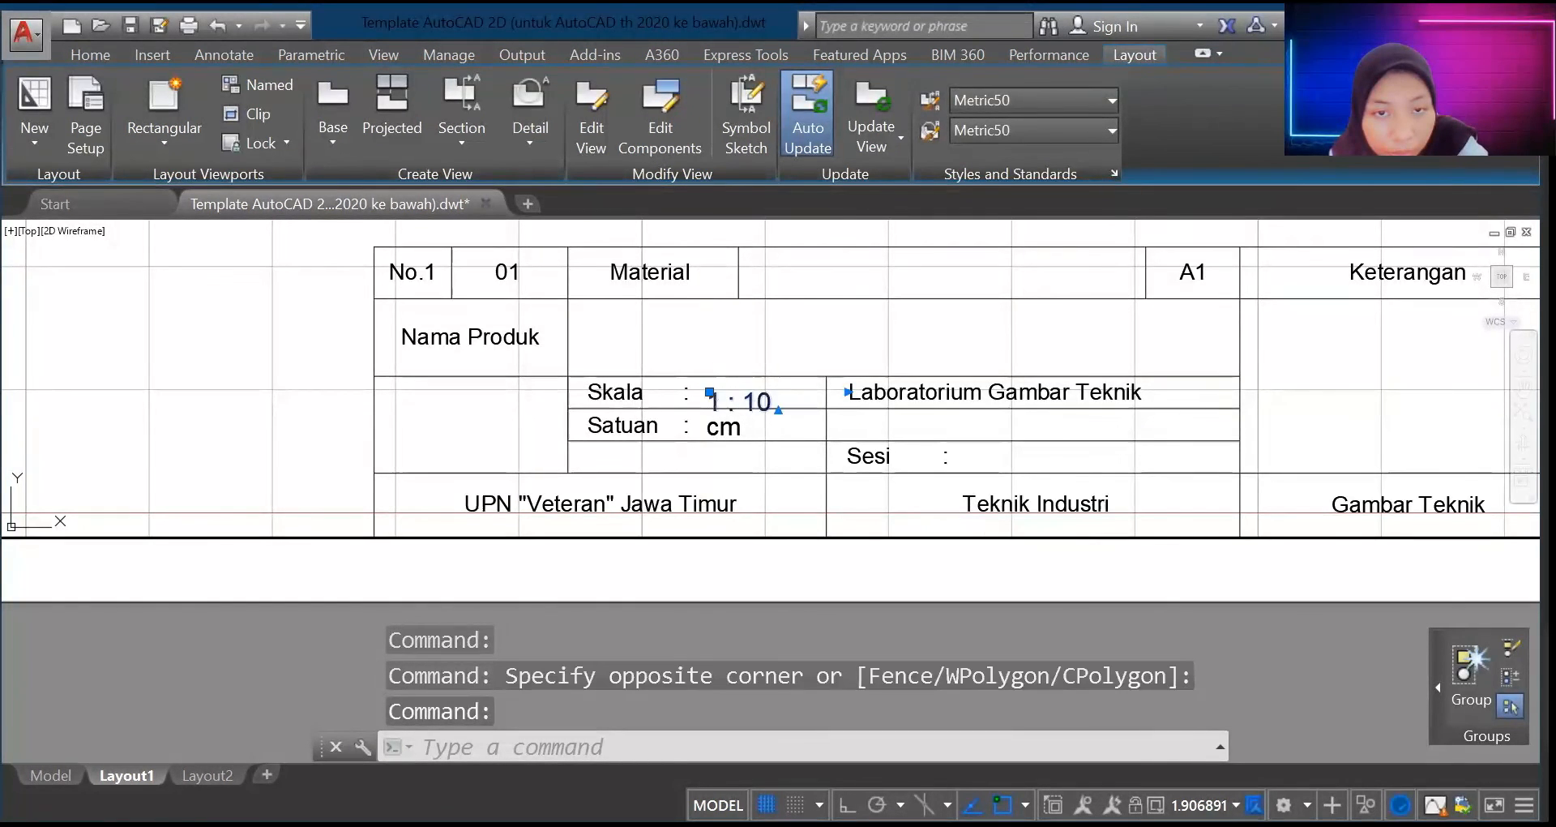
pyautogui.click(769, 400)
pyautogui.moveTo(769, 397); pyautogui.dragTo(767, 397)
pyautogui.click(766, 390)
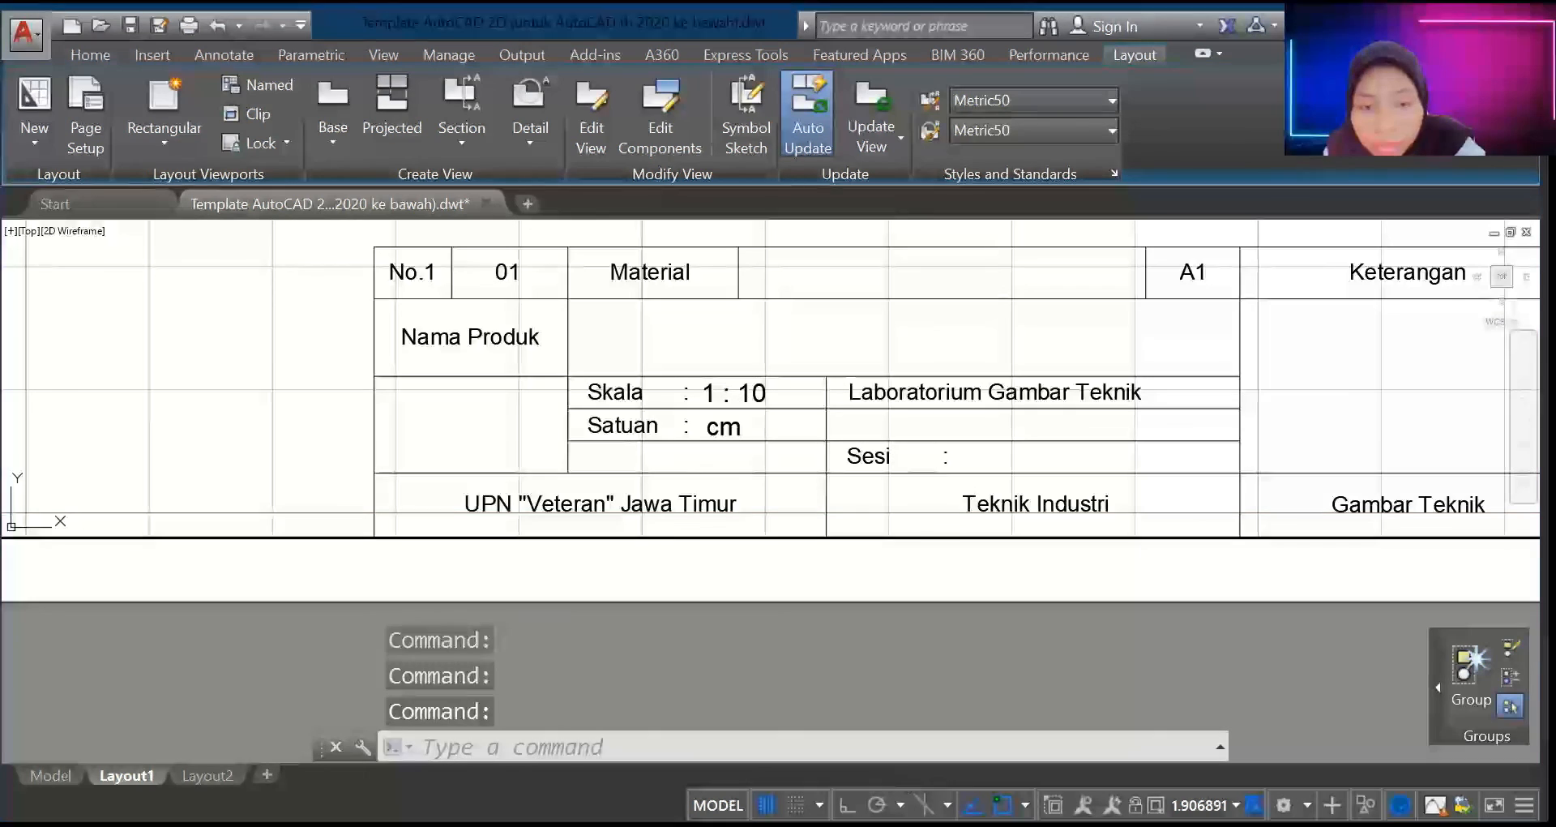
# Step: Add multiline text reading "Wastafel Otomatis" in the cell beside Nama Produk
pyautogui.click(697, 339)
pyautogui.click(90, 54)
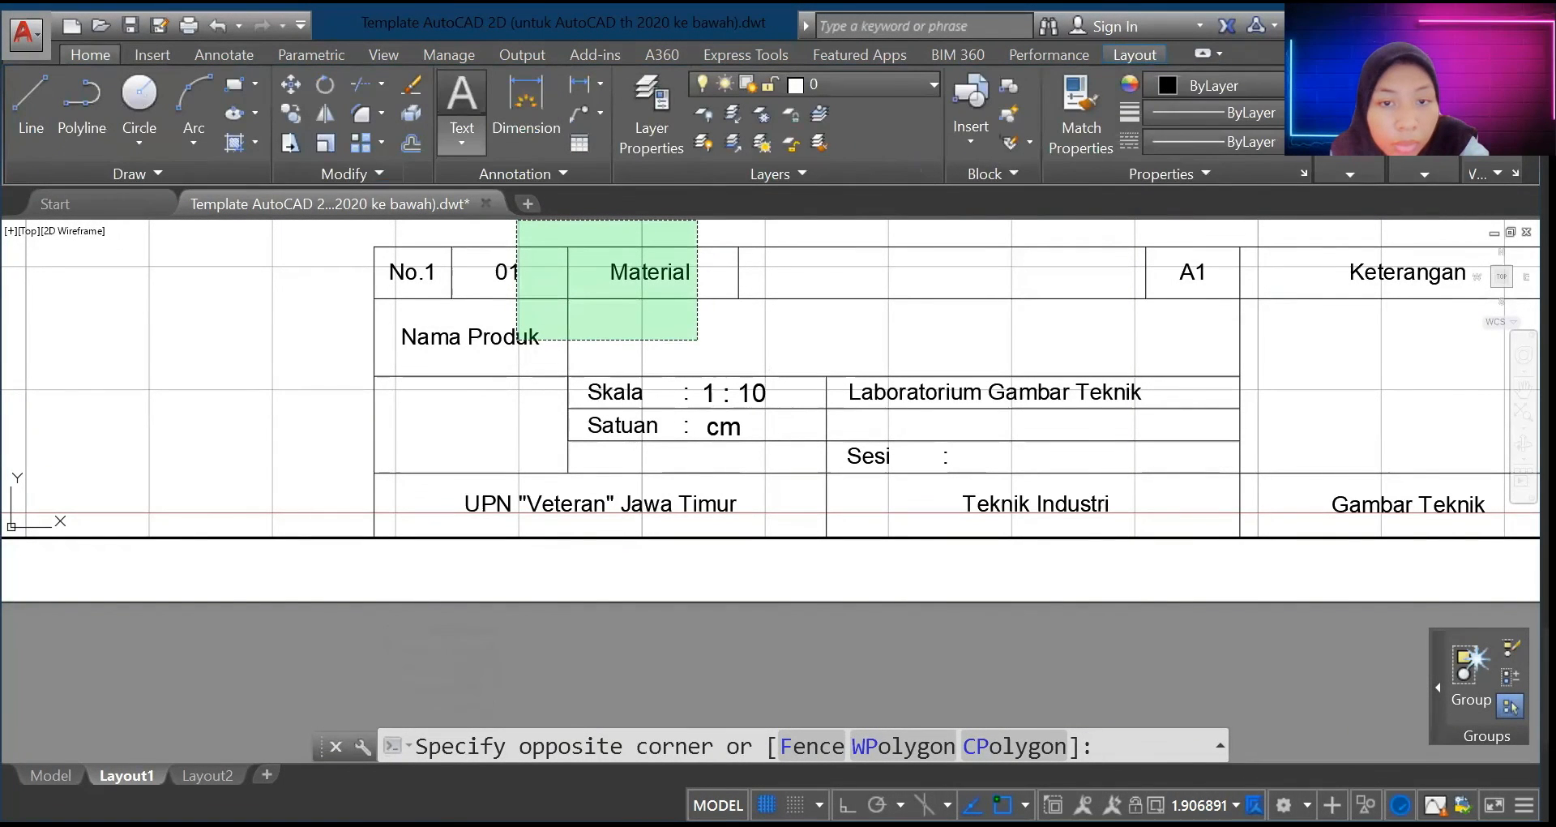
pyautogui.click(1199, 357)
pyautogui.write('was')
pyautogui.press('BackSpace')
pyautogui.press('BackSpace')
pyautogui.press('BackSpace')
pyautogui.write('Wastafel')
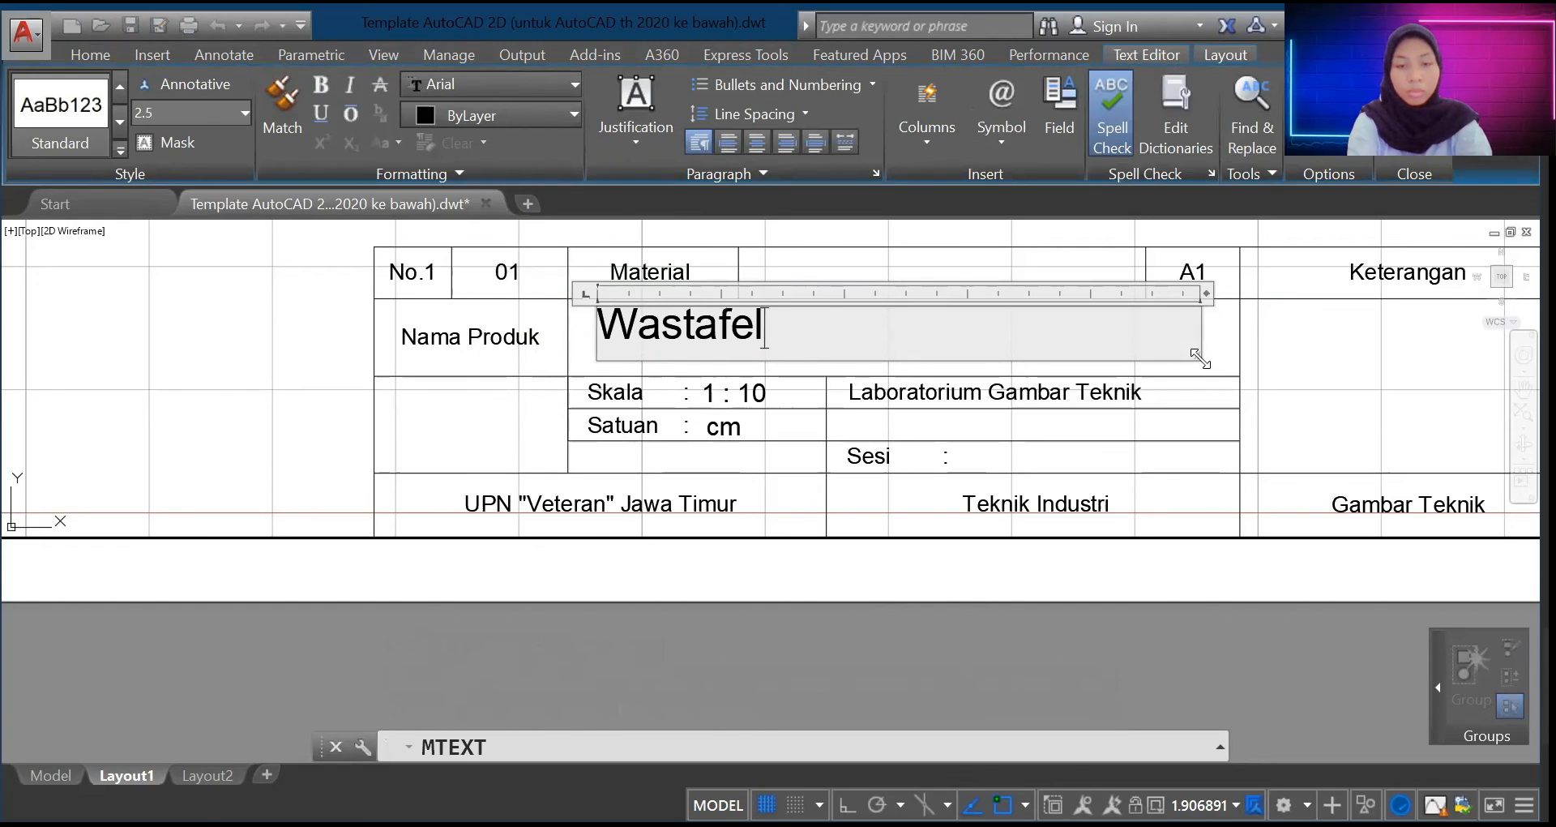
pyautogui.write(' Otomati')
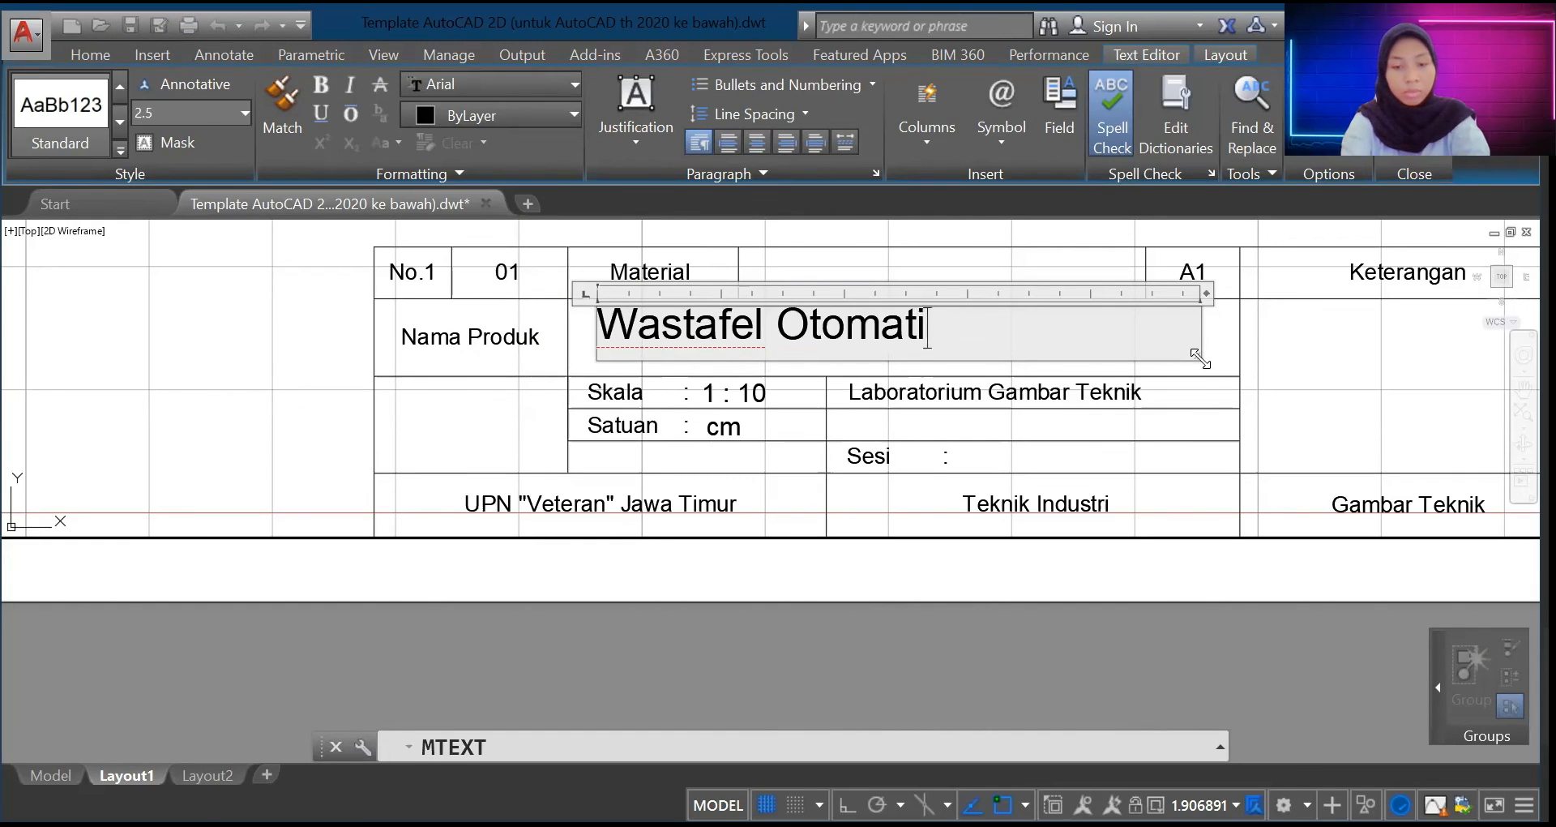
pyautogui.write('s"')
pyautogui.press('BackSpace')
# Step: Set the height of the "Wastafel Otomatis" text to 2
pyautogui.moveTo(946, 324); pyautogui.dragTo(553, 308)
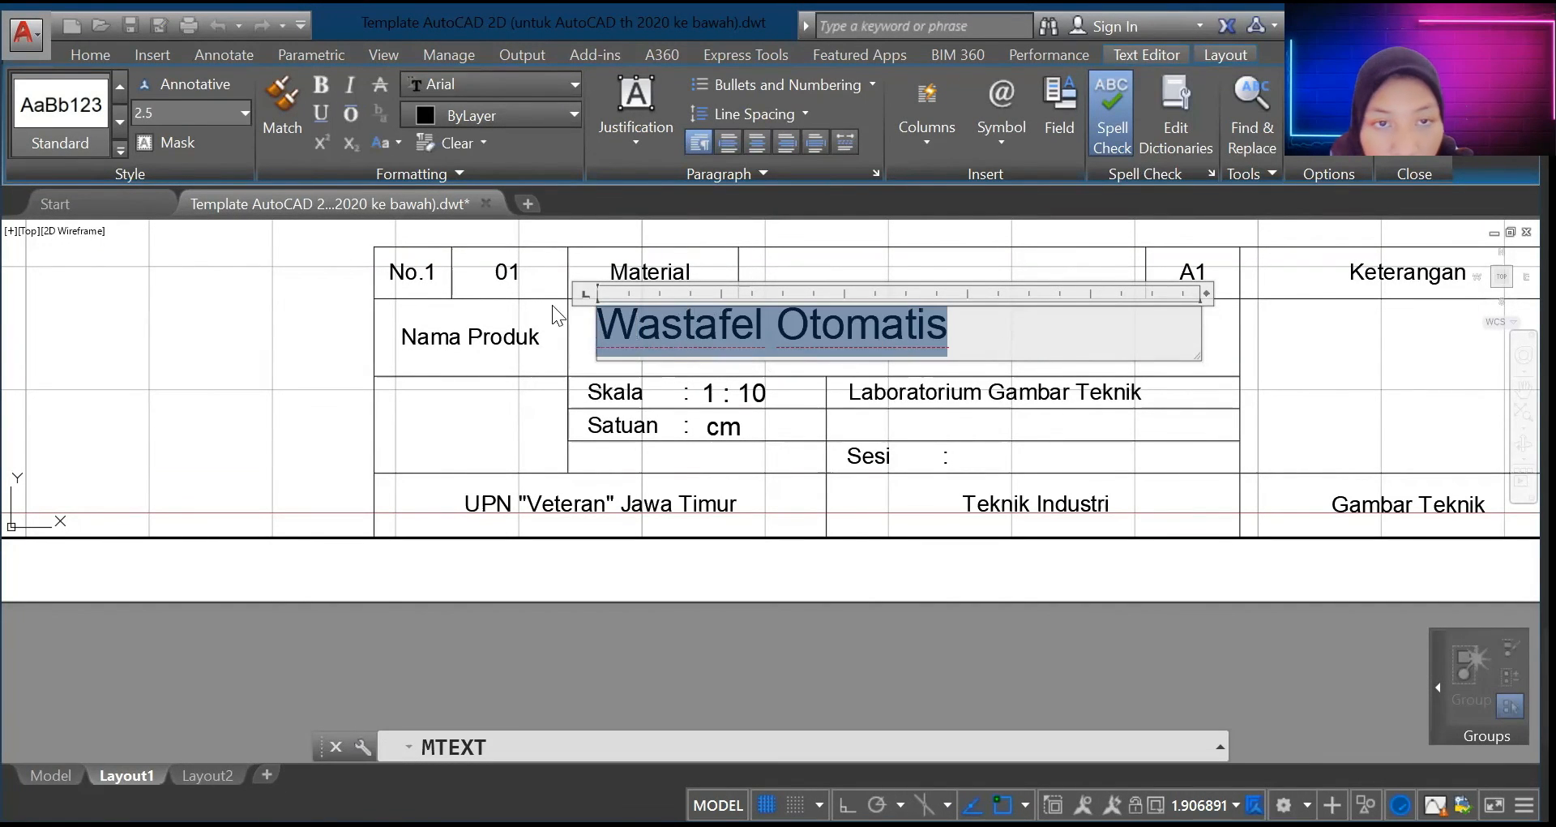
pyautogui.click(178, 112)
pyautogui.write('2')
pyautogui.press('Return')
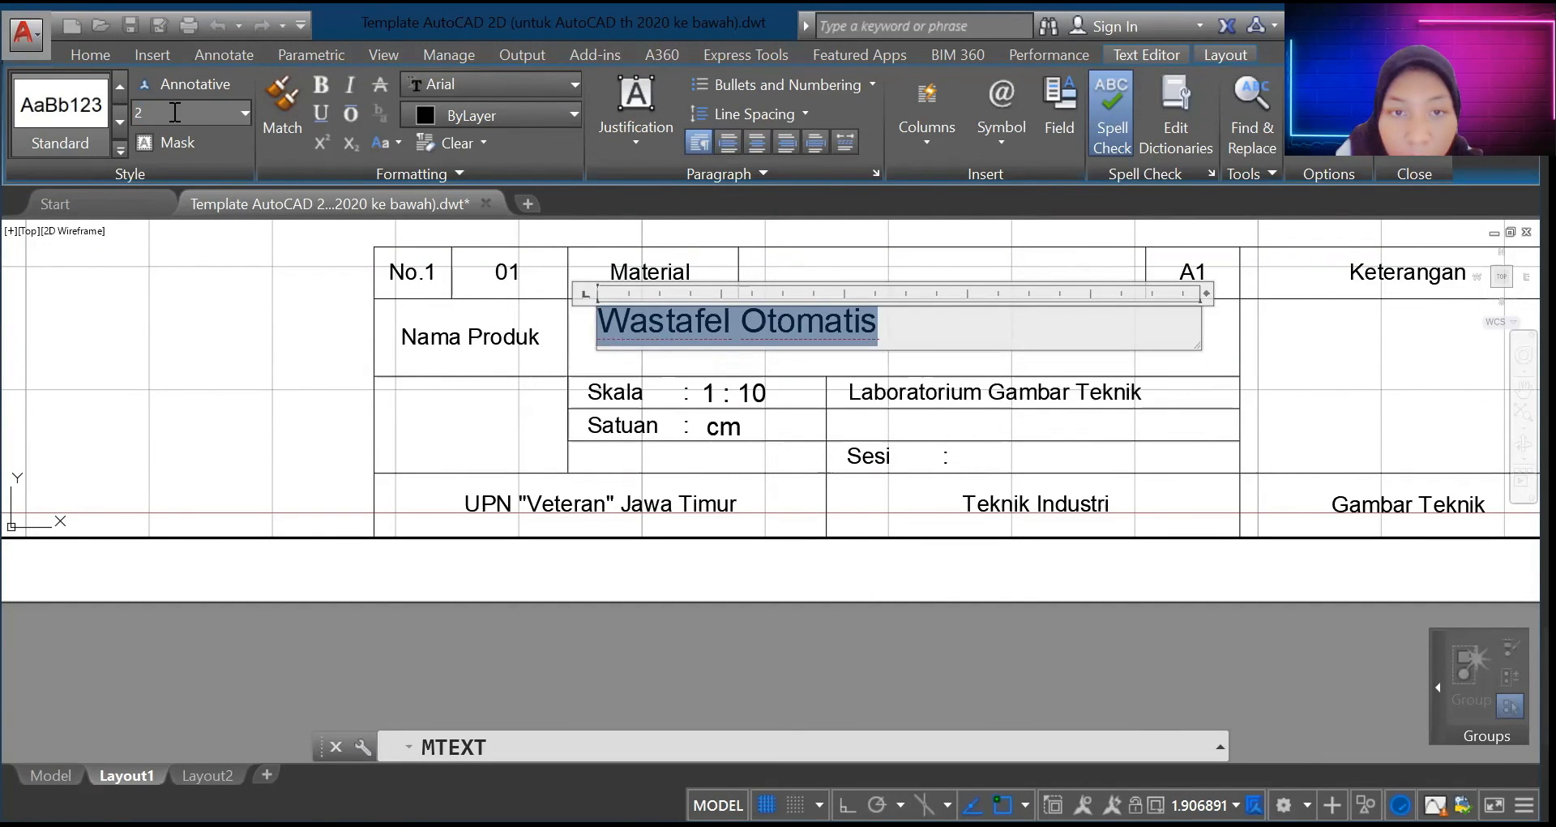
# Step: Finish editing the "Wastafel Otomatis" text and move it to the centre of the cell beside Nama Produk
pyautogui.moveTo(899, 339); pyautogui.dragTo(732, 321)
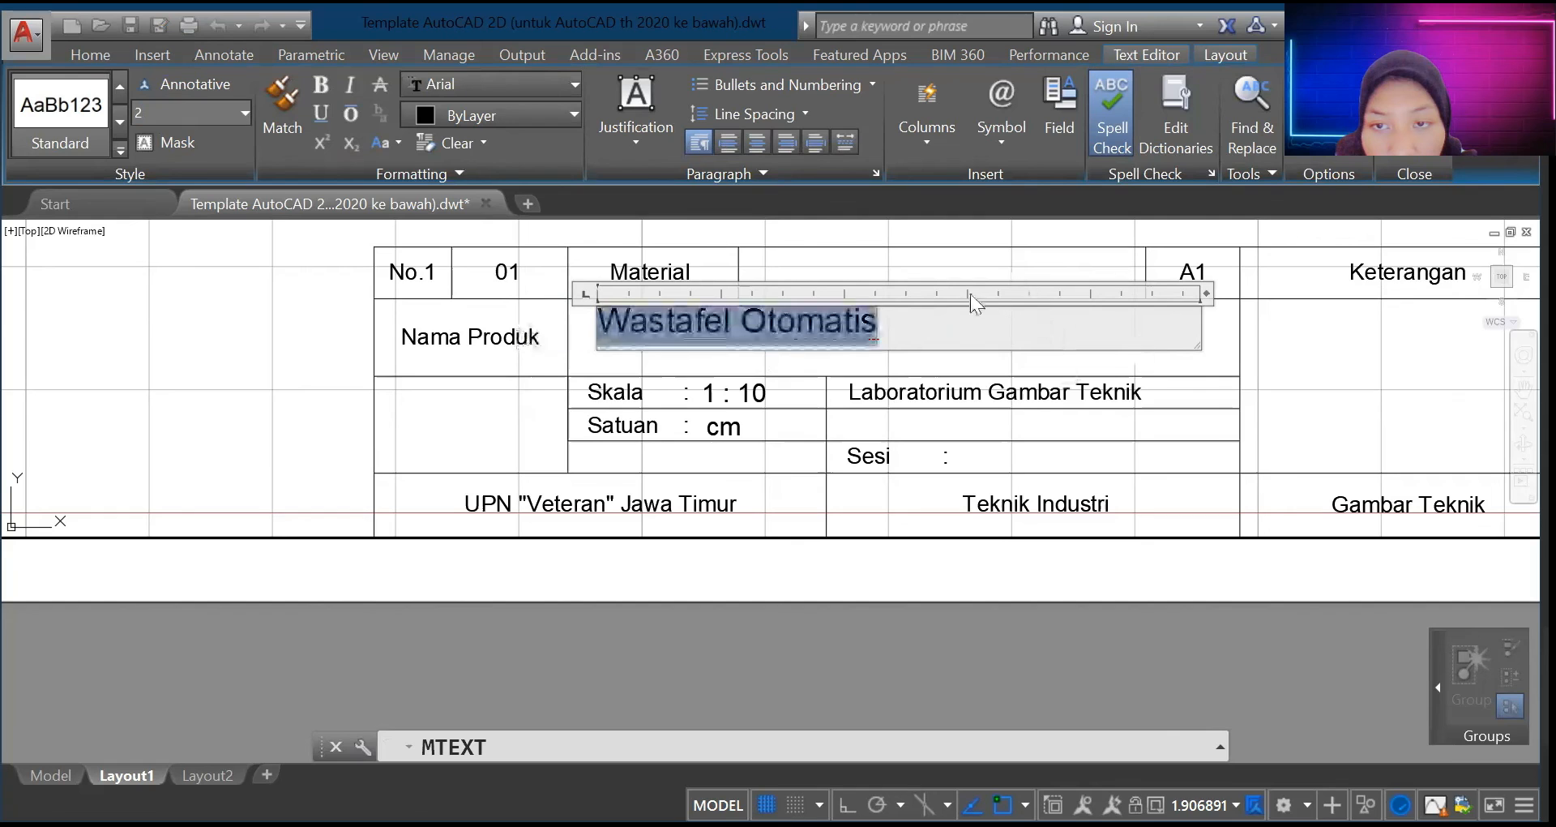
pyautogui.click(978, 334)
pyautogui.click(1300, 368)
pyautogui.click(832, 323)
pyautogui.moveTo(830, 324); pyautogui.dragTo(988, 346)
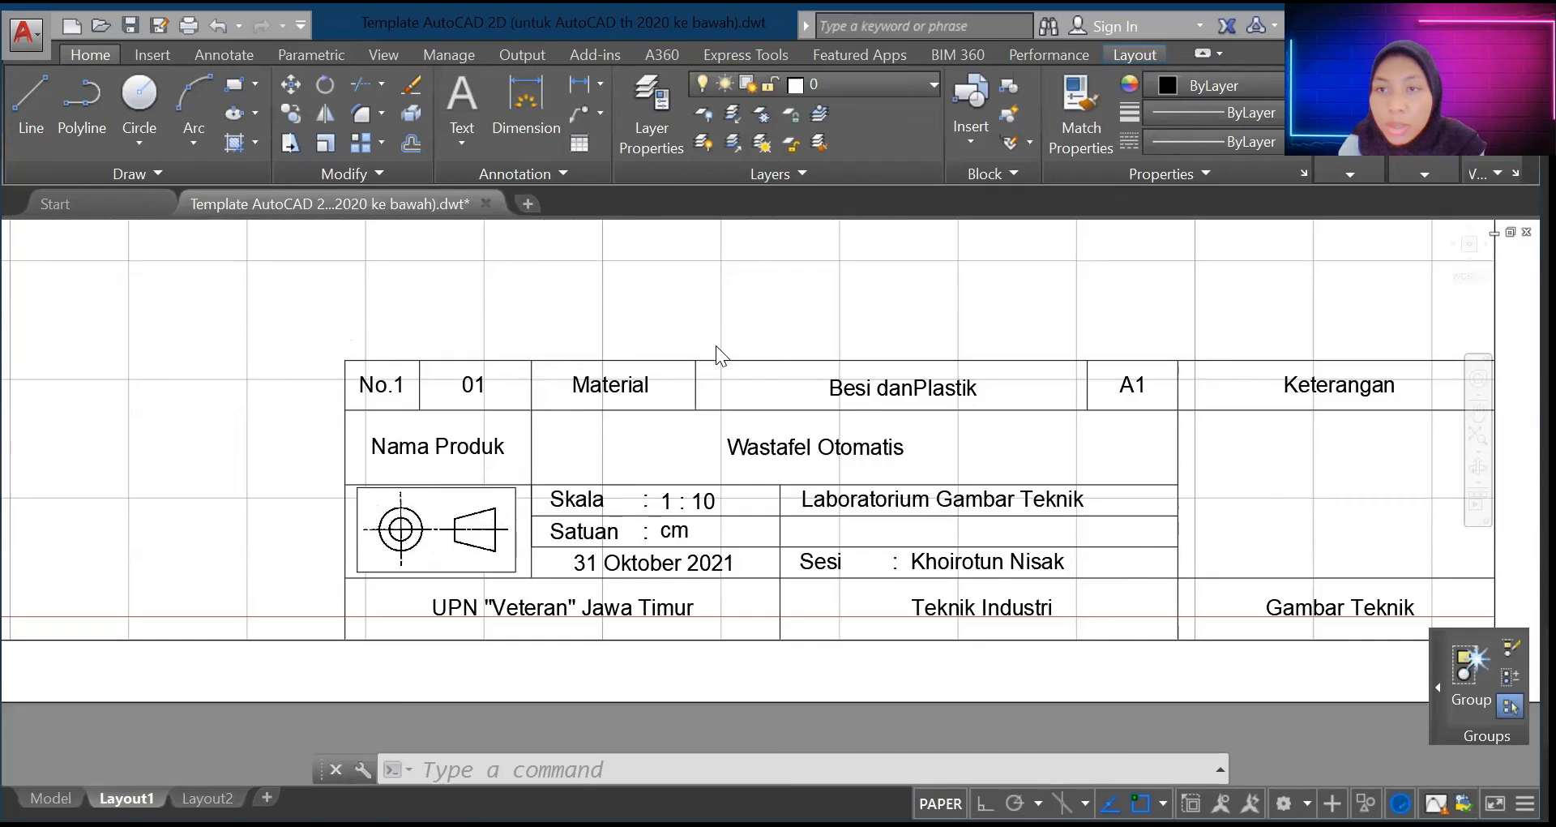
# Step: Examine the finished layout sheet, checking the arrangement of the dimensioned views and the completed title block
pyautogui.scroll(-6, 389, 235)
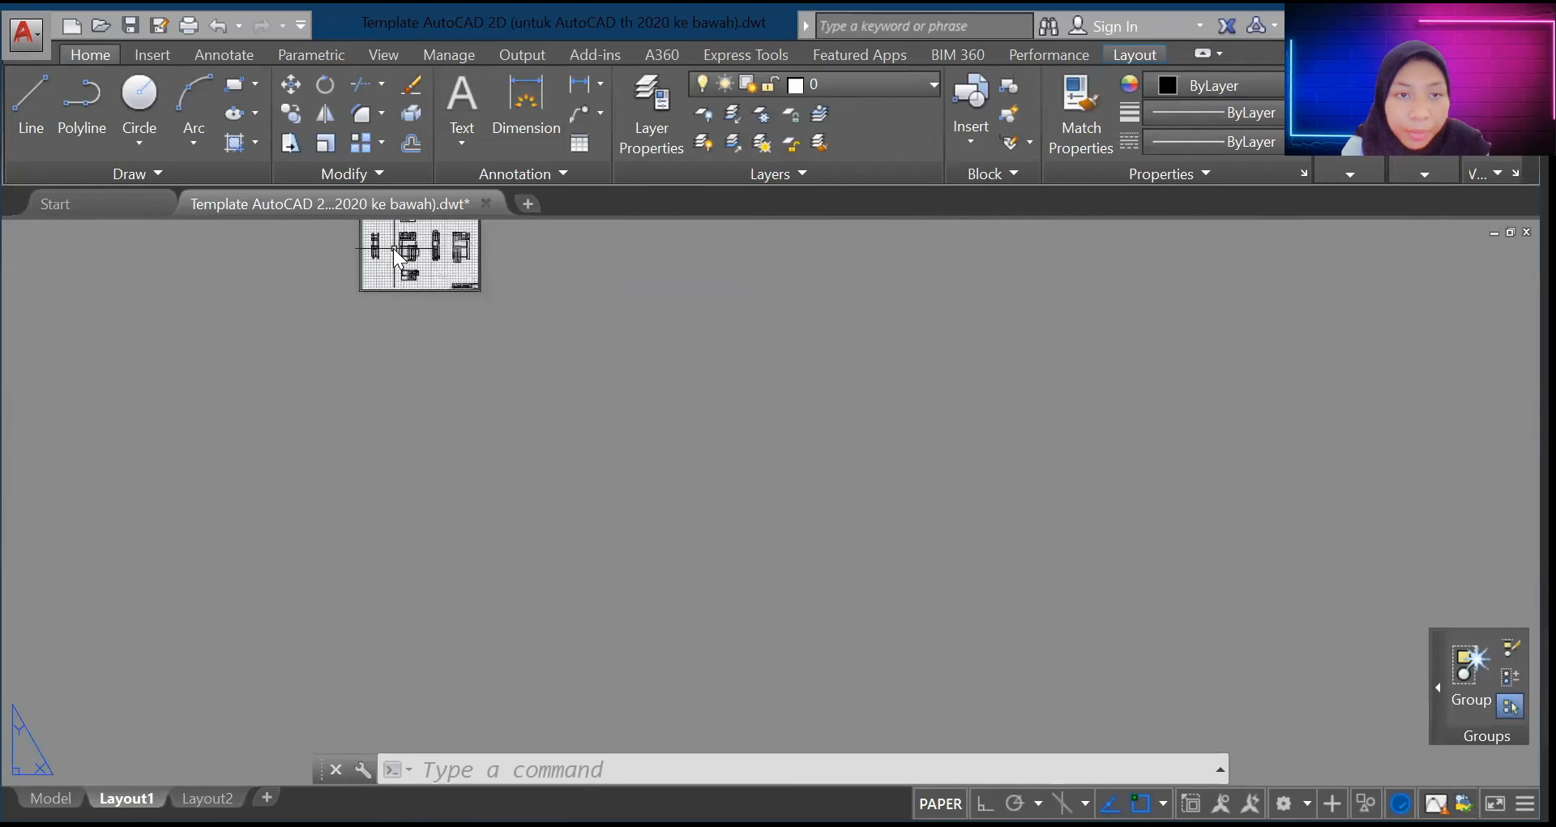
pyautogui.scroll(8, 365, 236)
pyautogui.scroll(-2, 444, 260)
pyautogui.scroll(4, 432, 247)
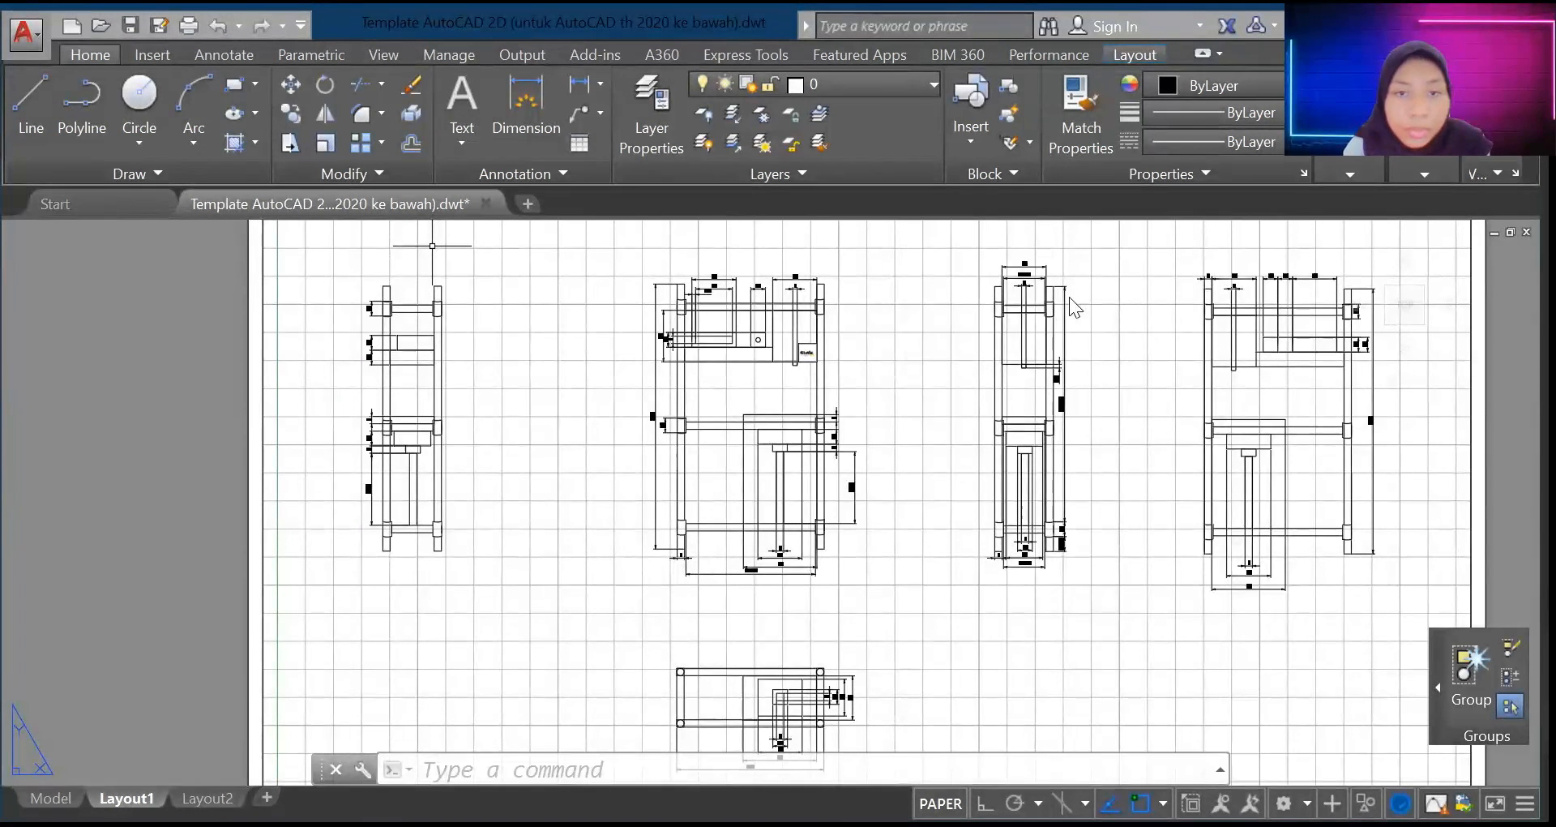
pyautogui.scroll(-8, 1078, 300)
pyautogui.scroll(5, 1094, 274)
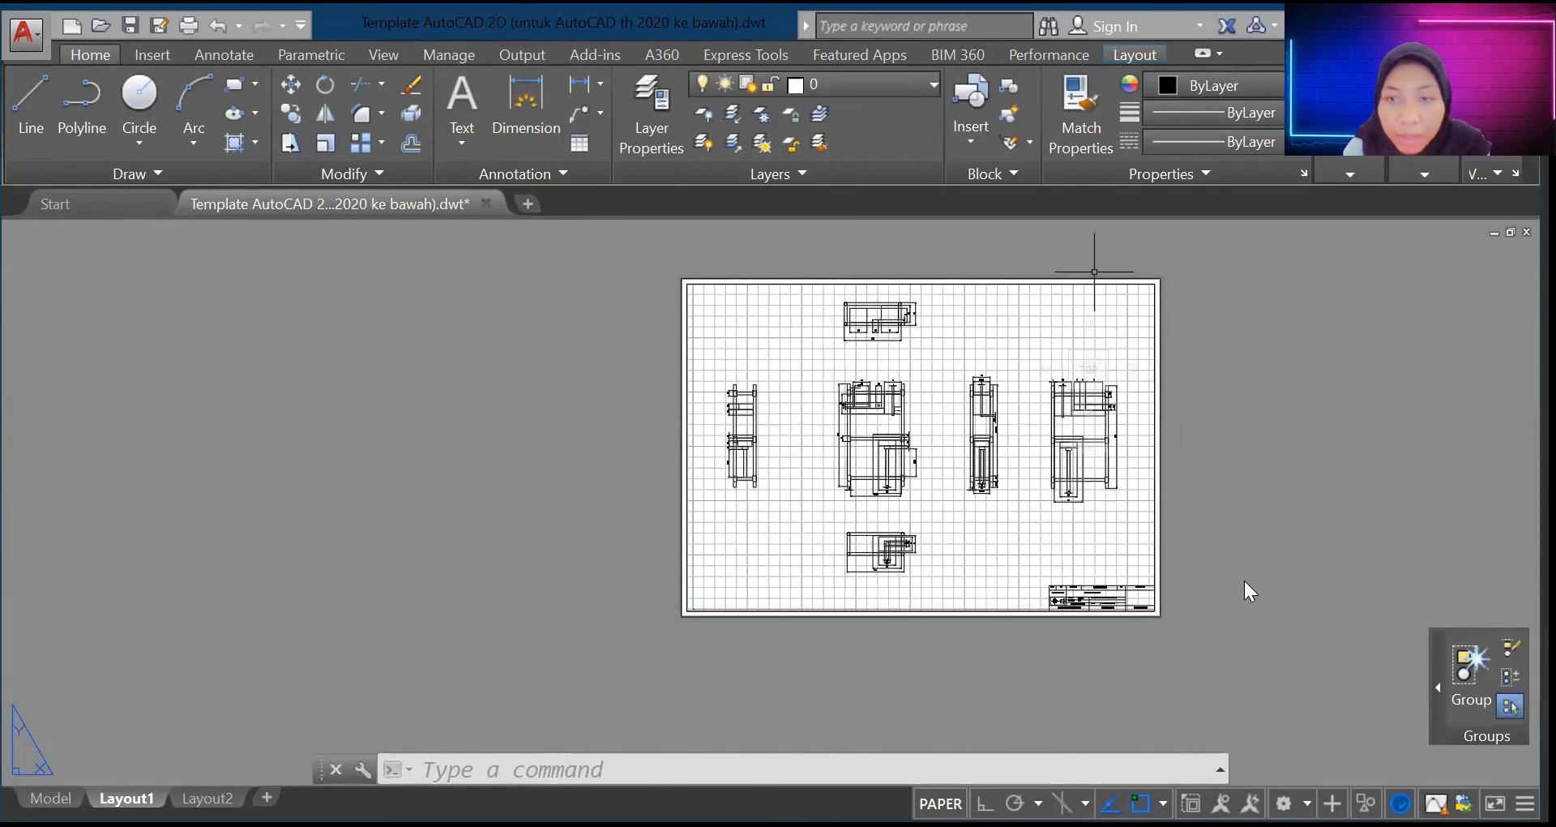
pyautogui.scroll(3, 931, 491)
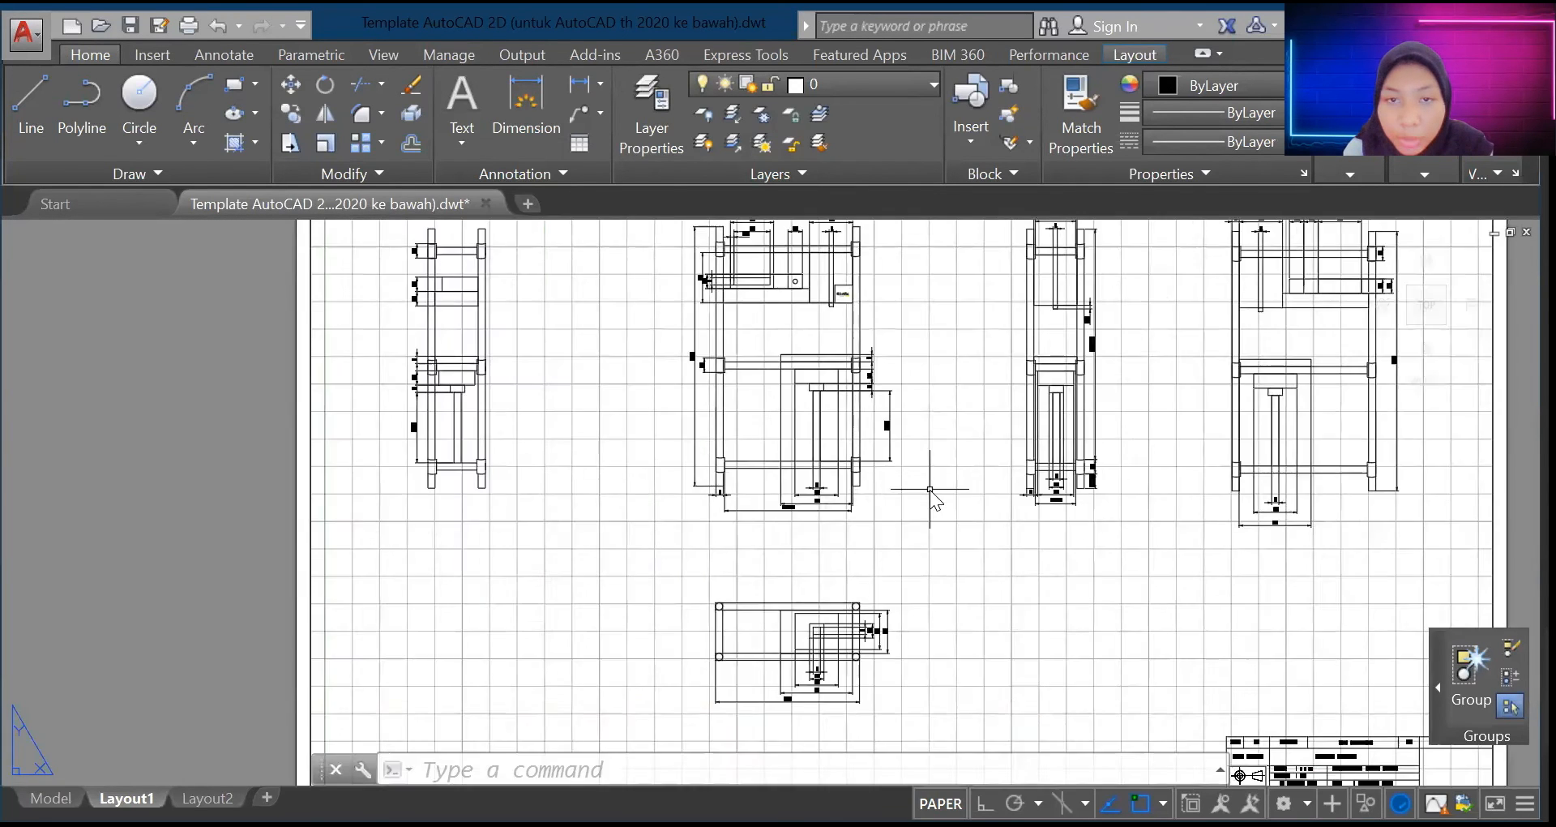
pyautogui.scroll(-4, 930, 489)
pyautogui.scroll(2, 1028, 472)
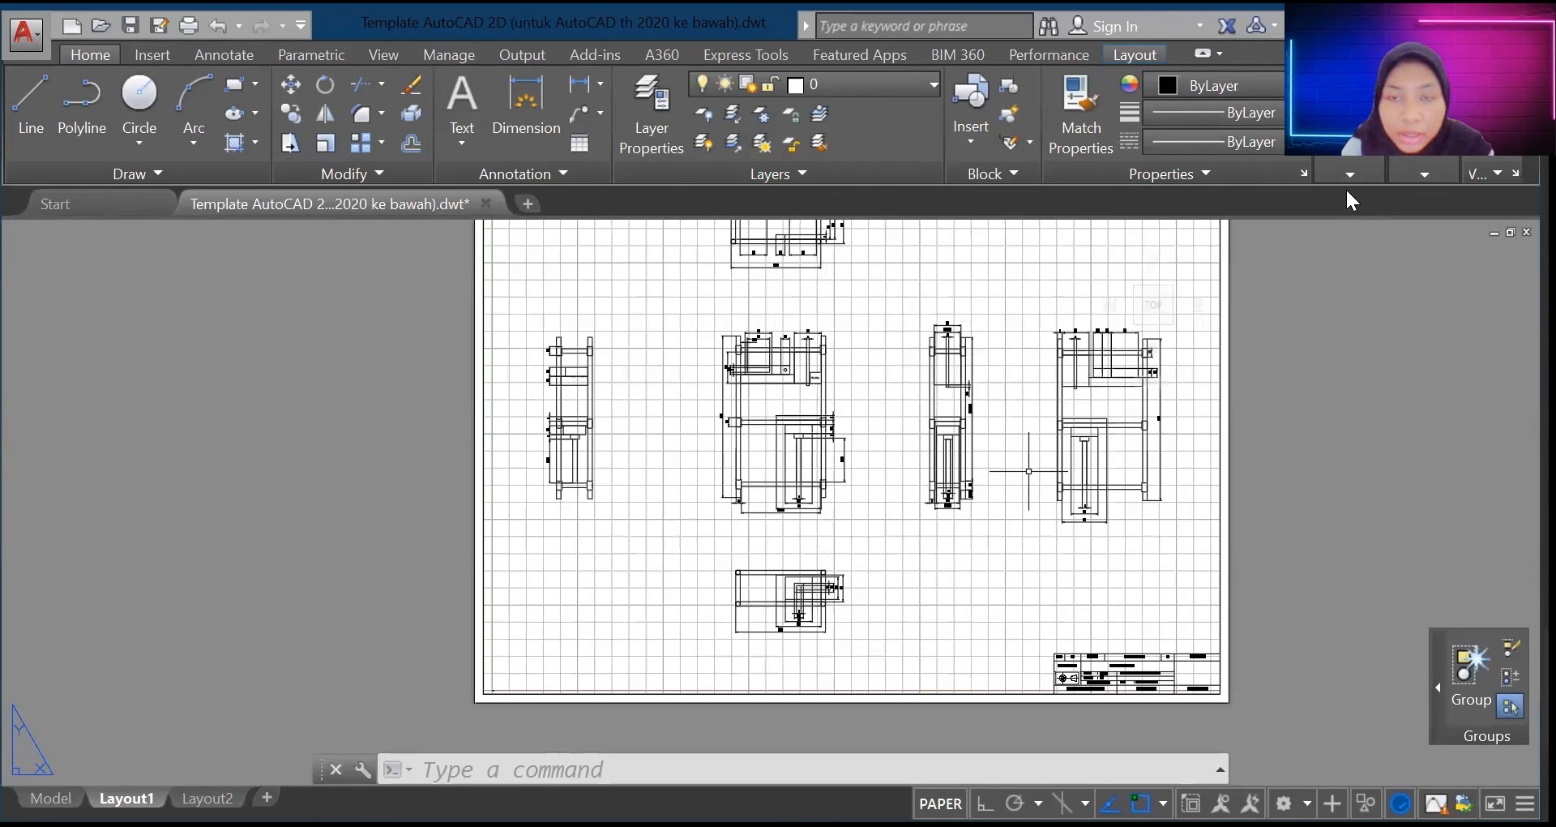